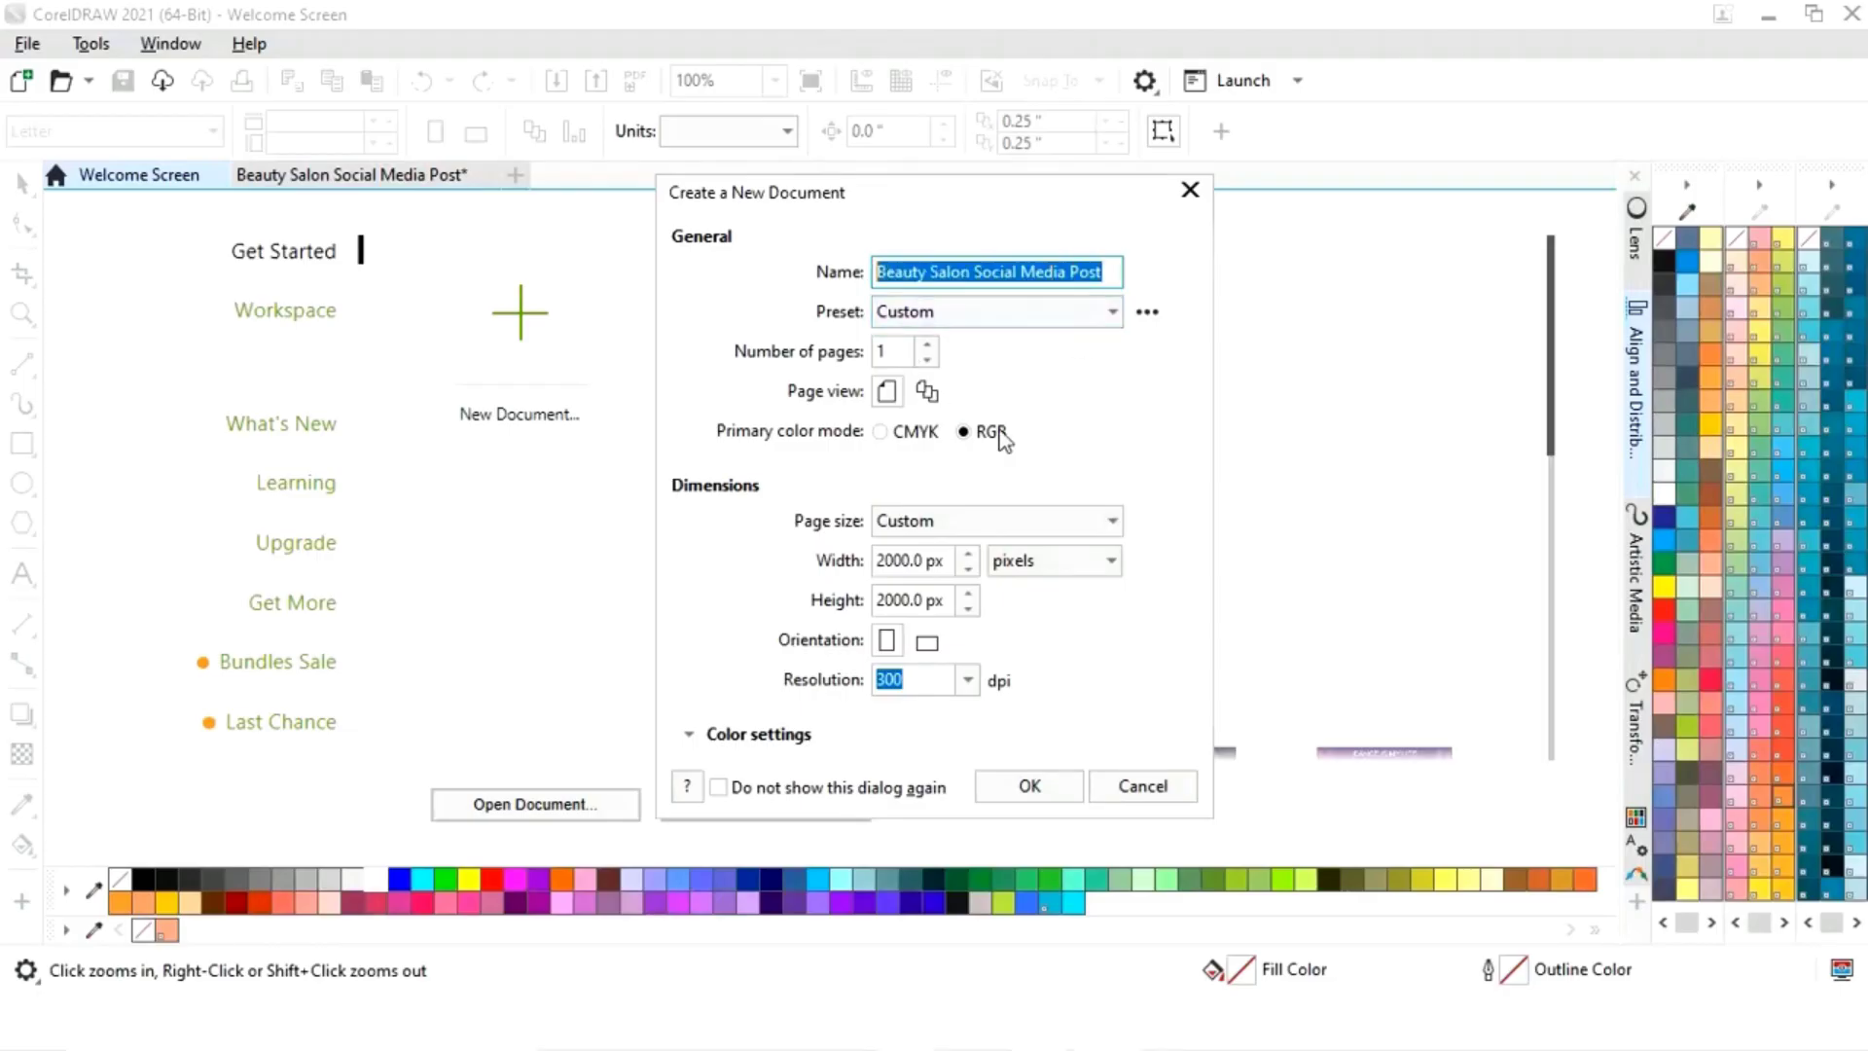
Step: Create the 2000 × 2000 px, 300 dpi RGB document 'Beauty Salon Social Media Post'
click(1027, 788)
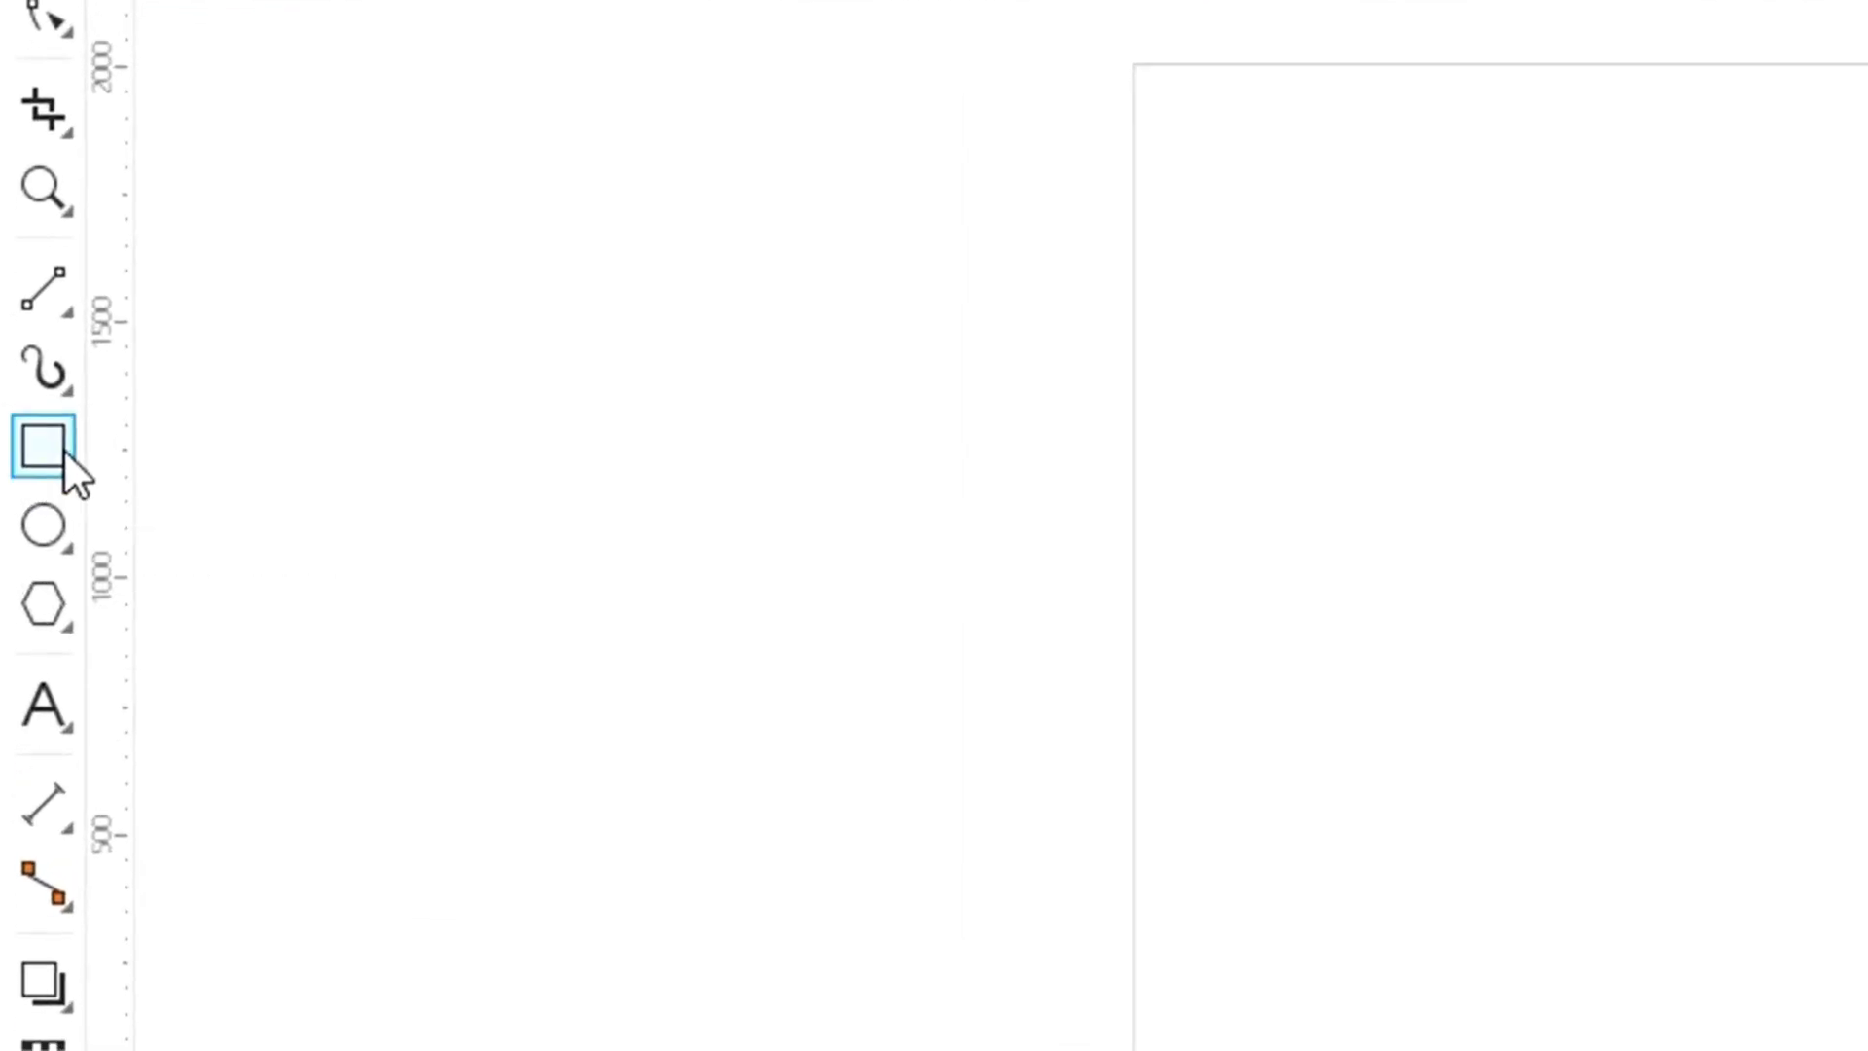
Step: Draw a rectangle and size it to 2000 × 2000 px
click(60, 450)
drag(646, 400, 989, 700)
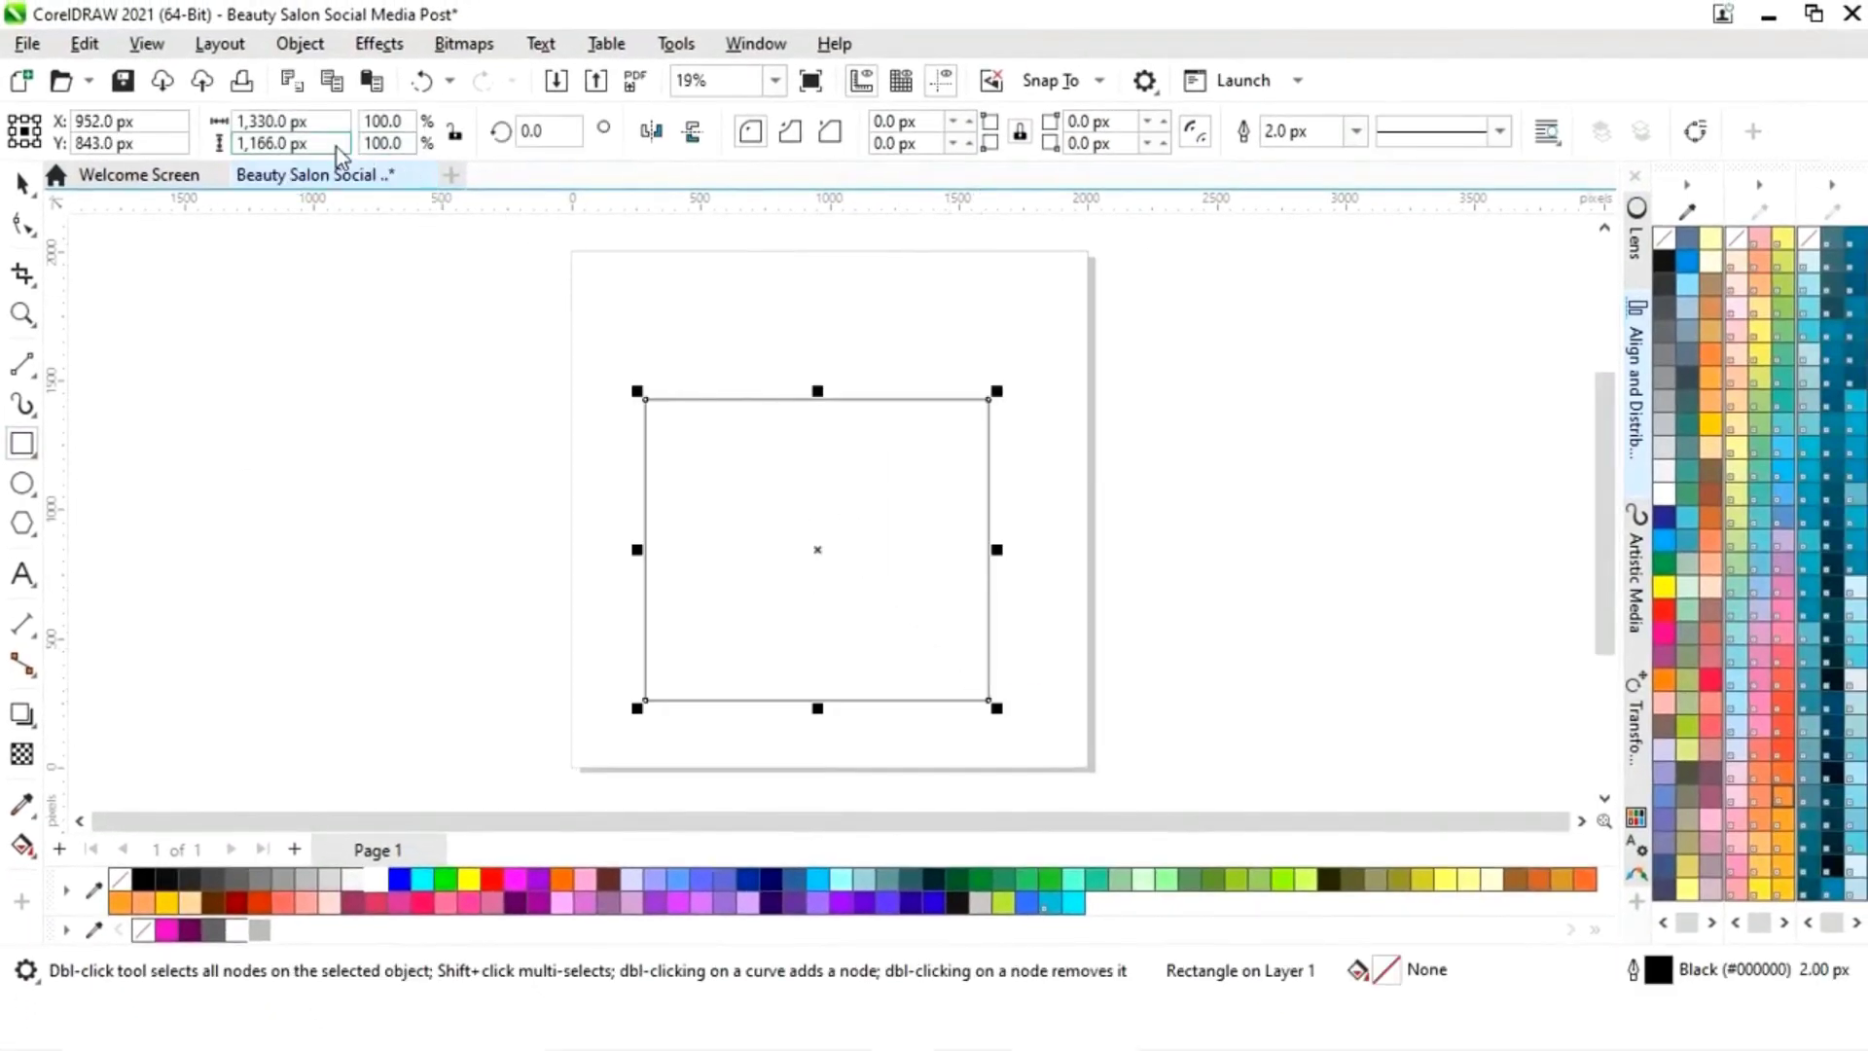
click(292, 121)
text(2)
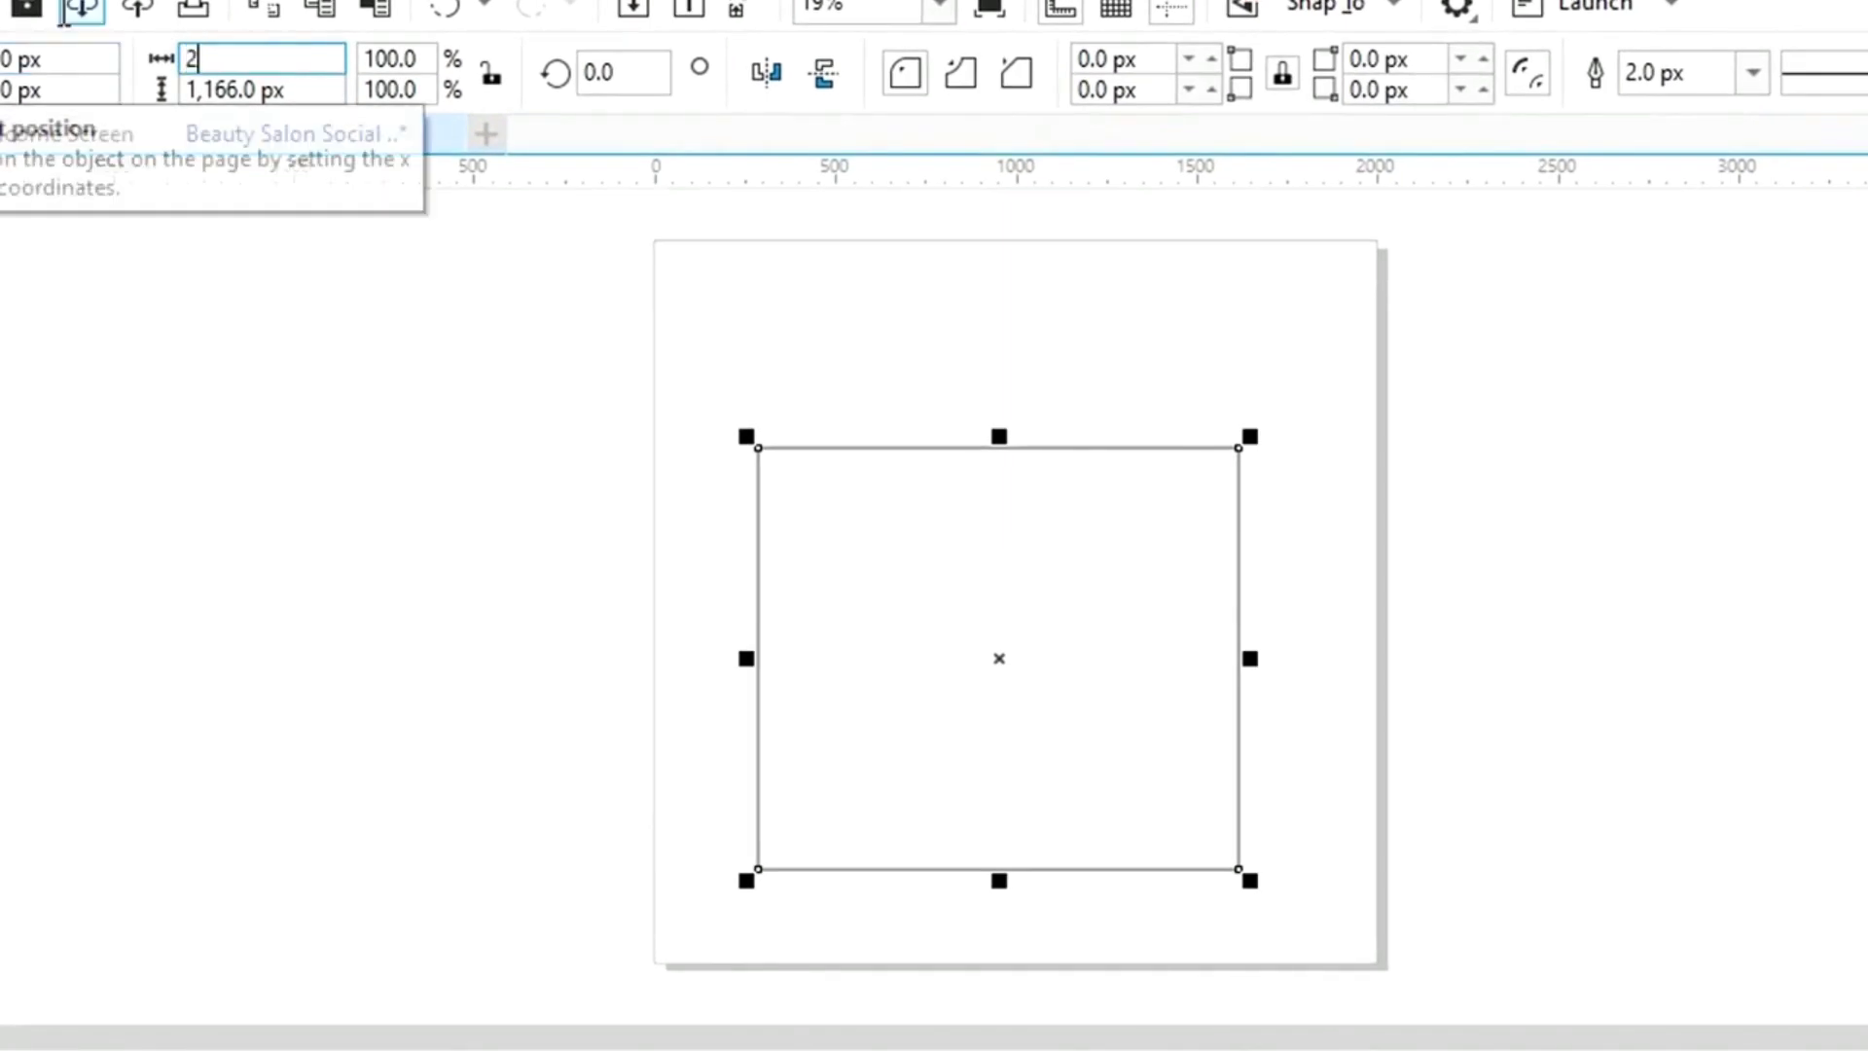
text(00)
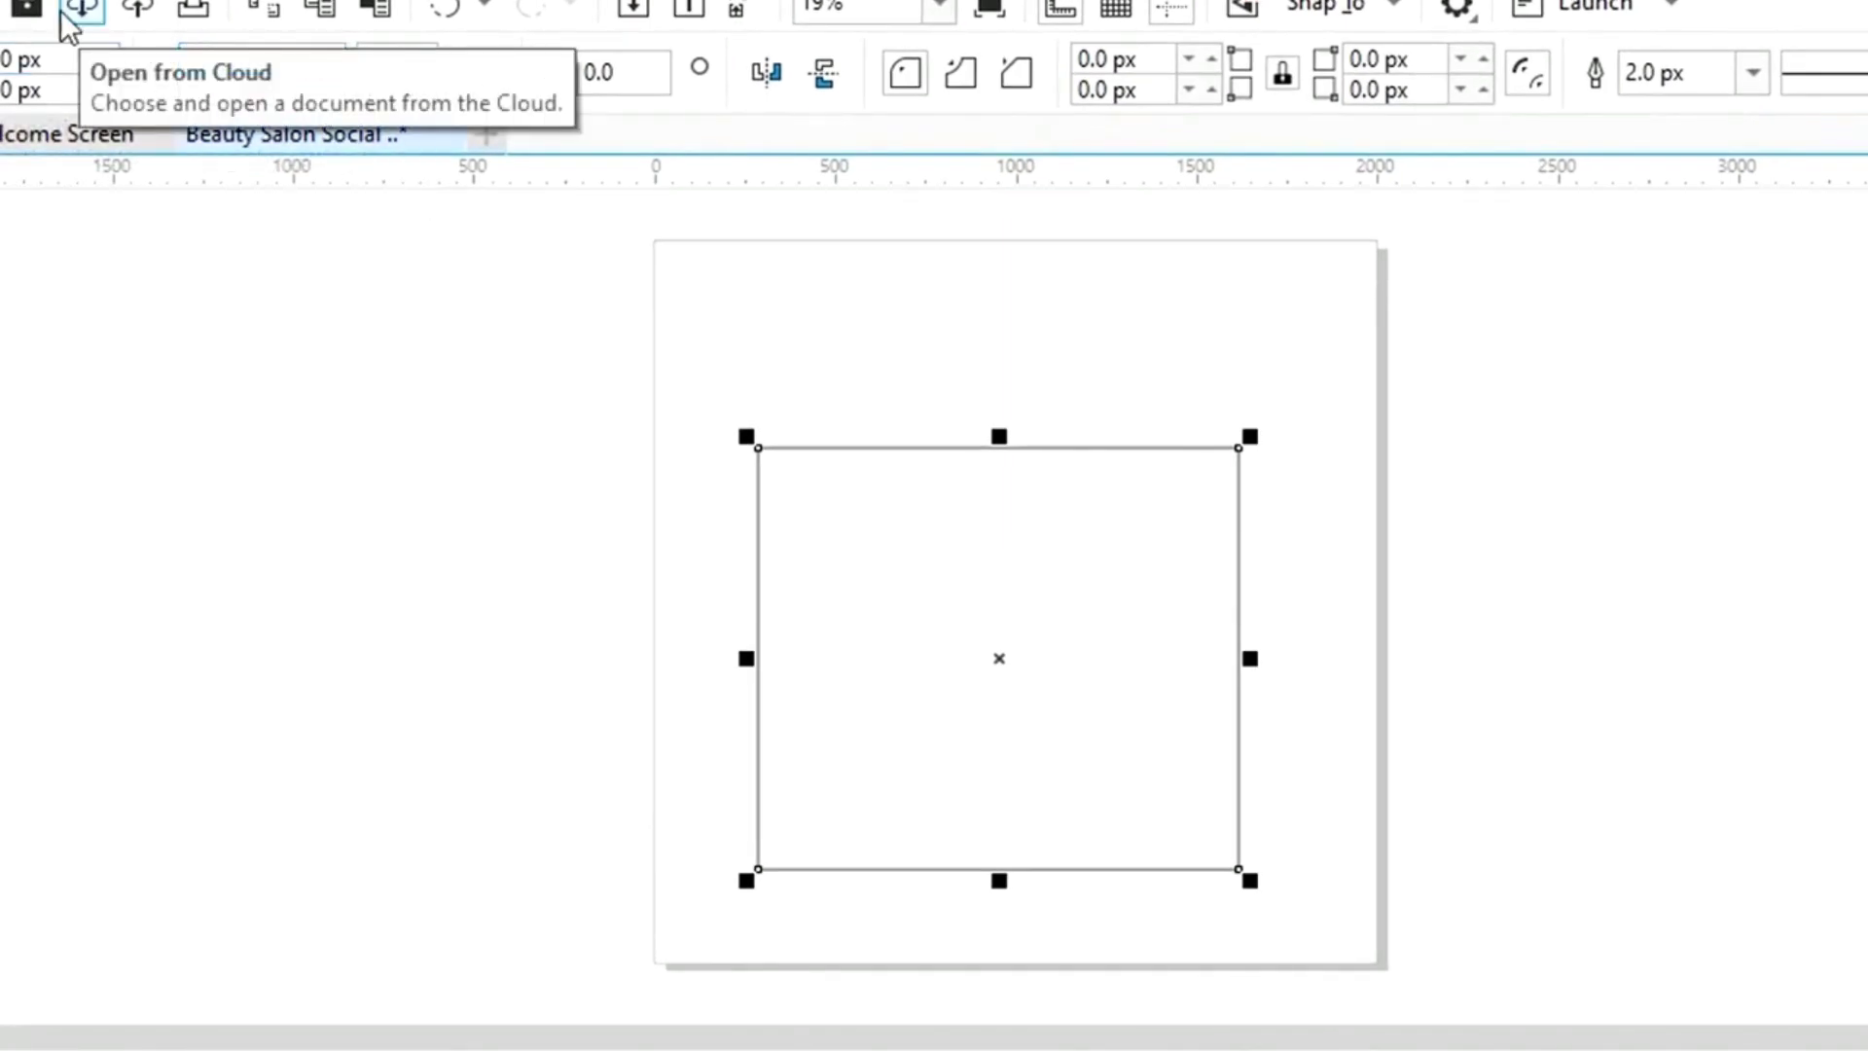
text(0)
key(Tab)
text(2,)
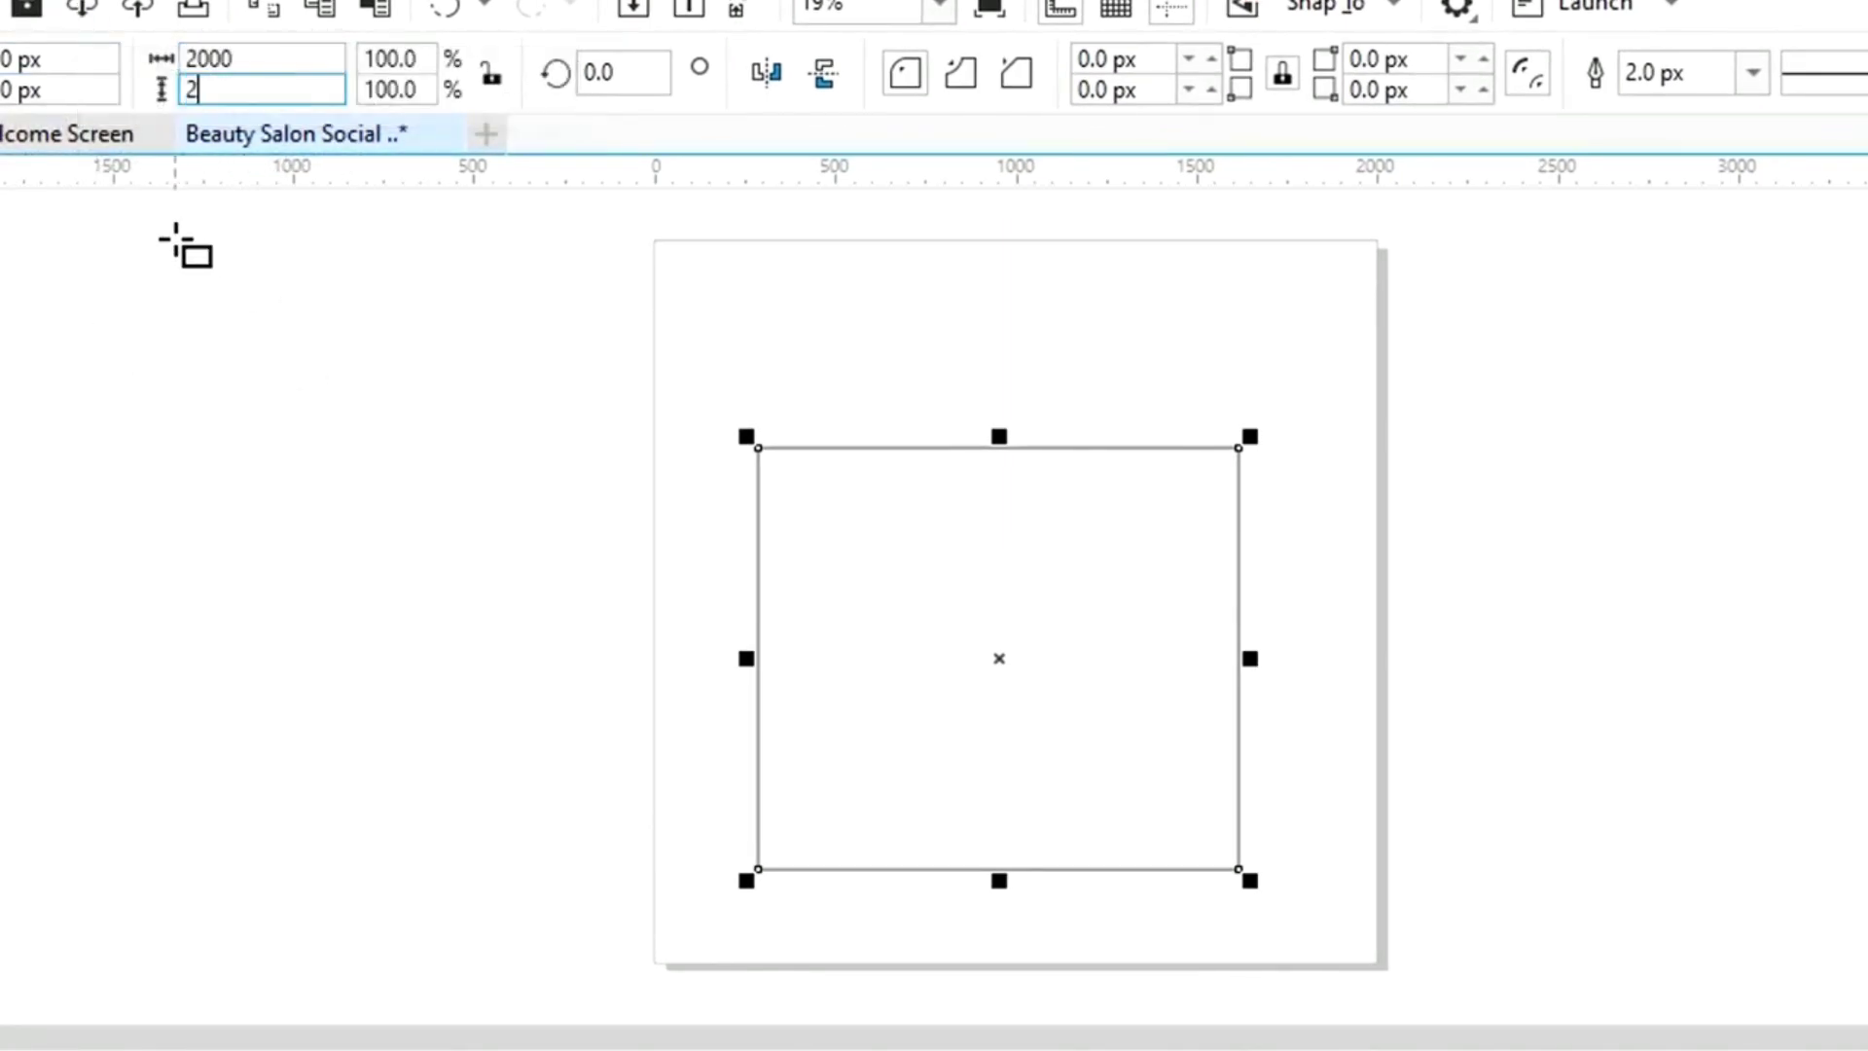
text(000)
key(Return)
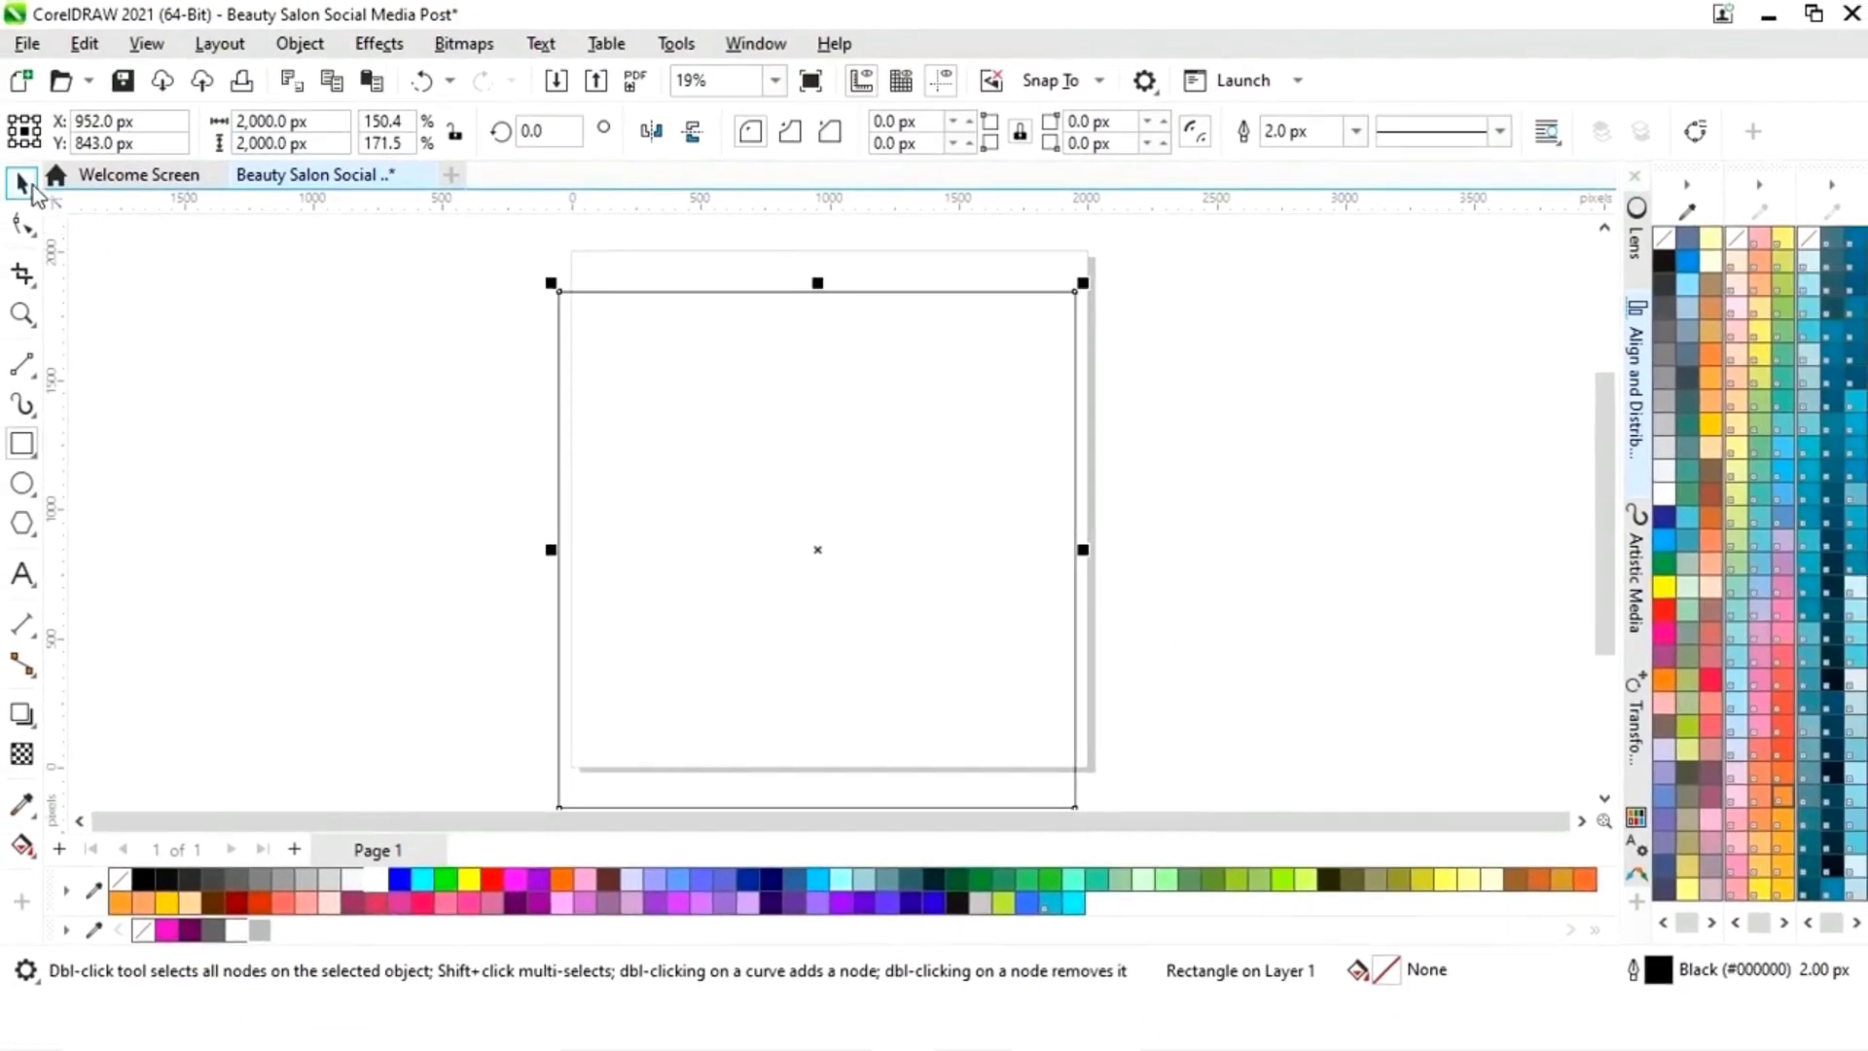
Step: Centre the rectangle horizontally and vertically on the page
click(30, 187)
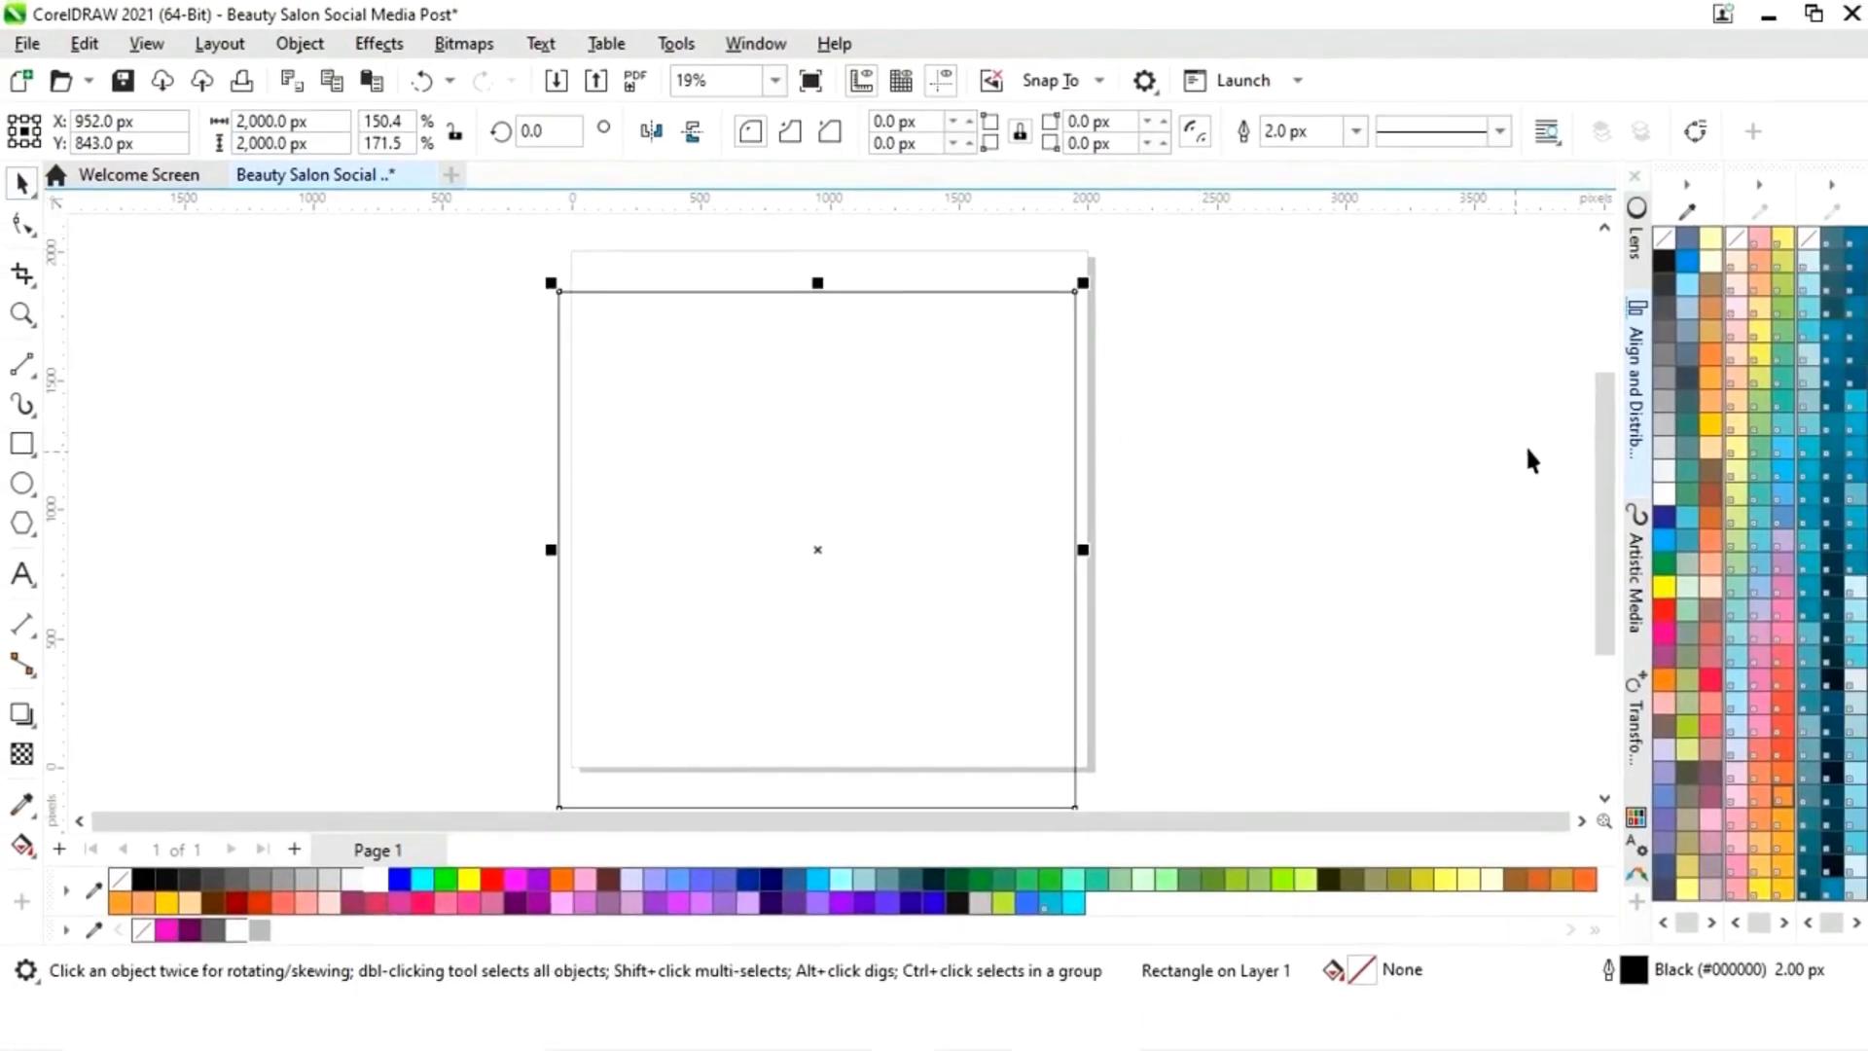
click(1638, 409)
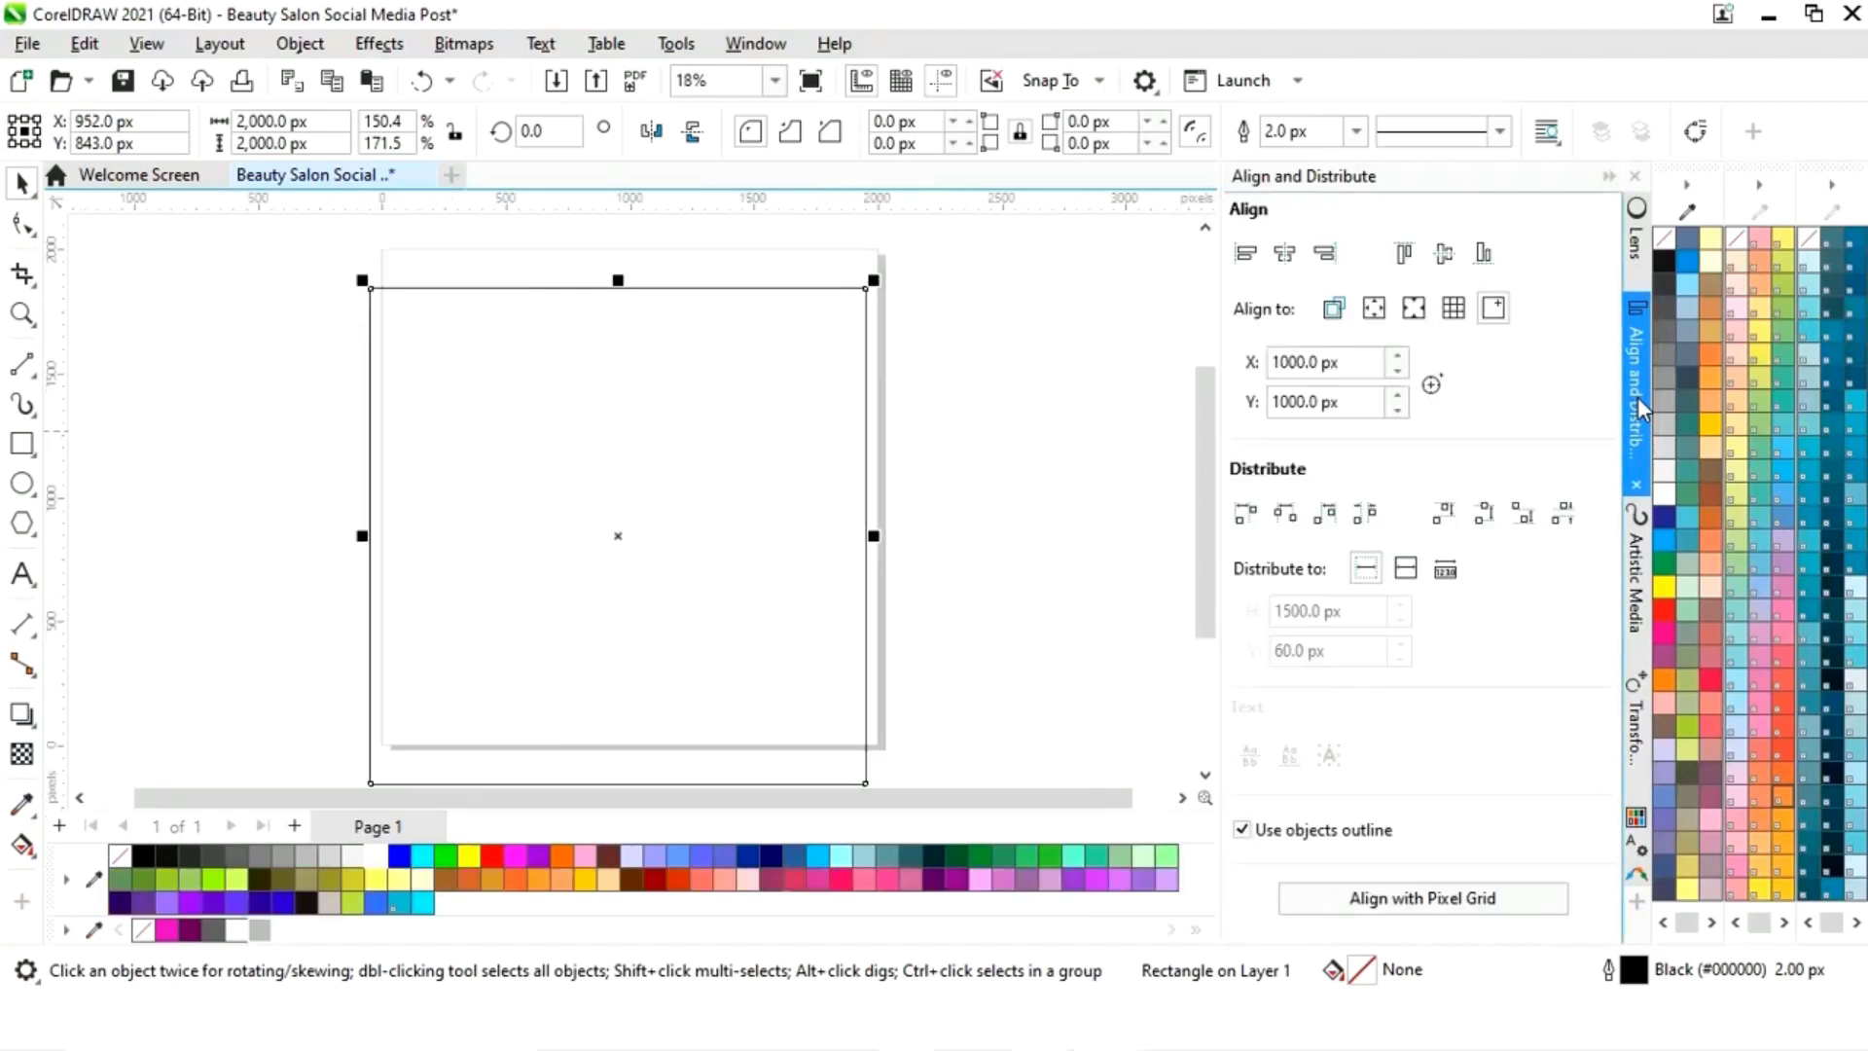
click(1491, 309)
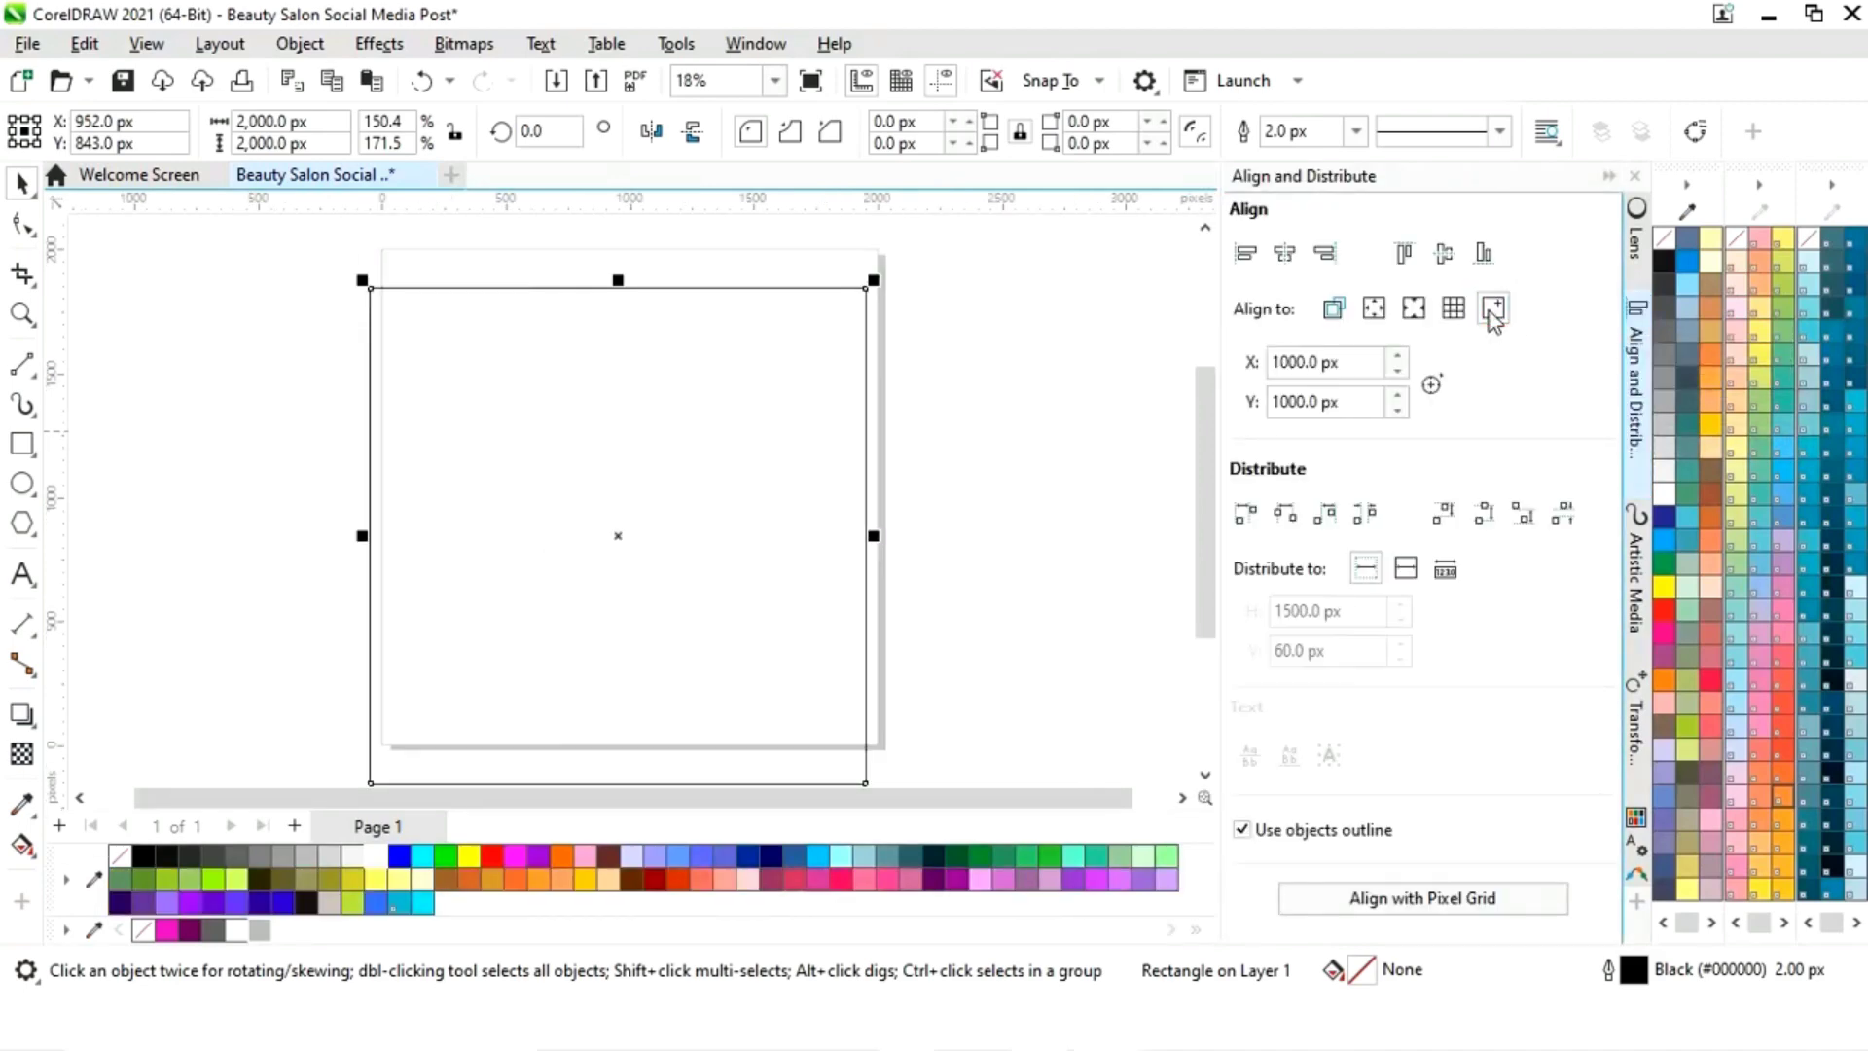
click(1285, 255)
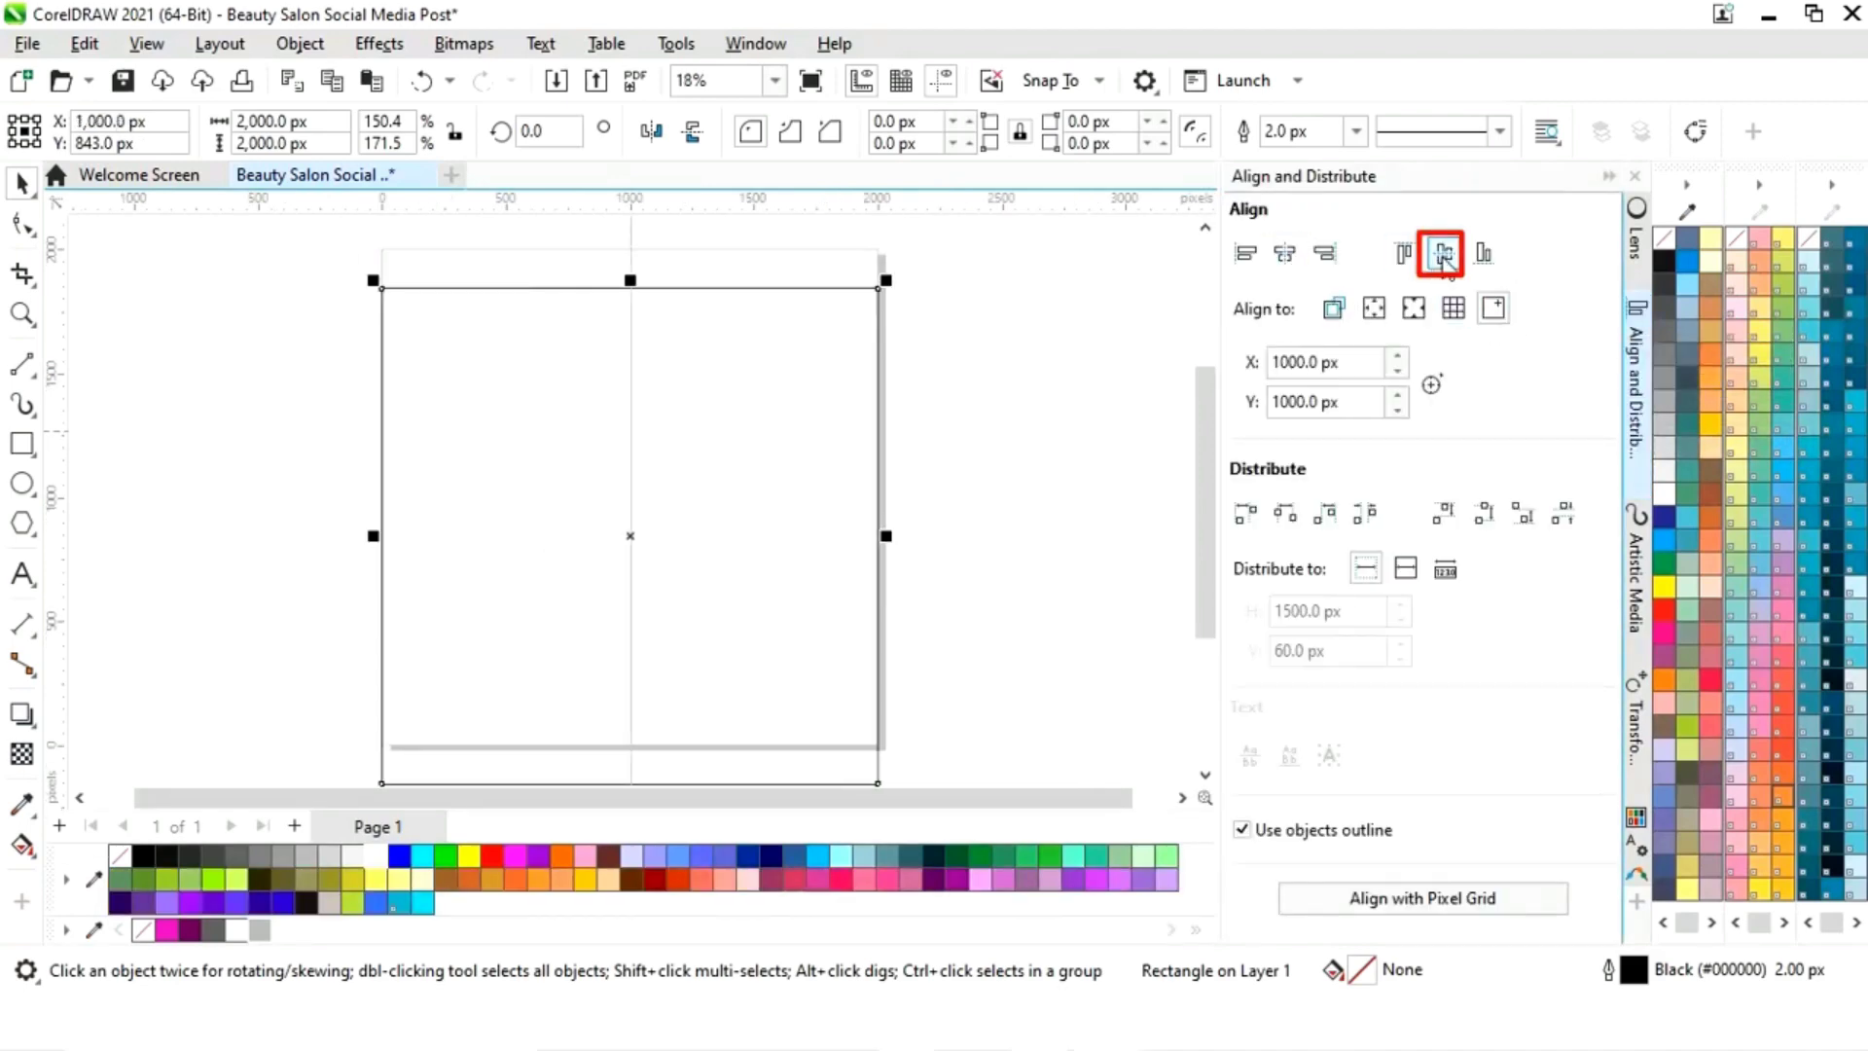
click(1444, 256)
click(1607, 177)
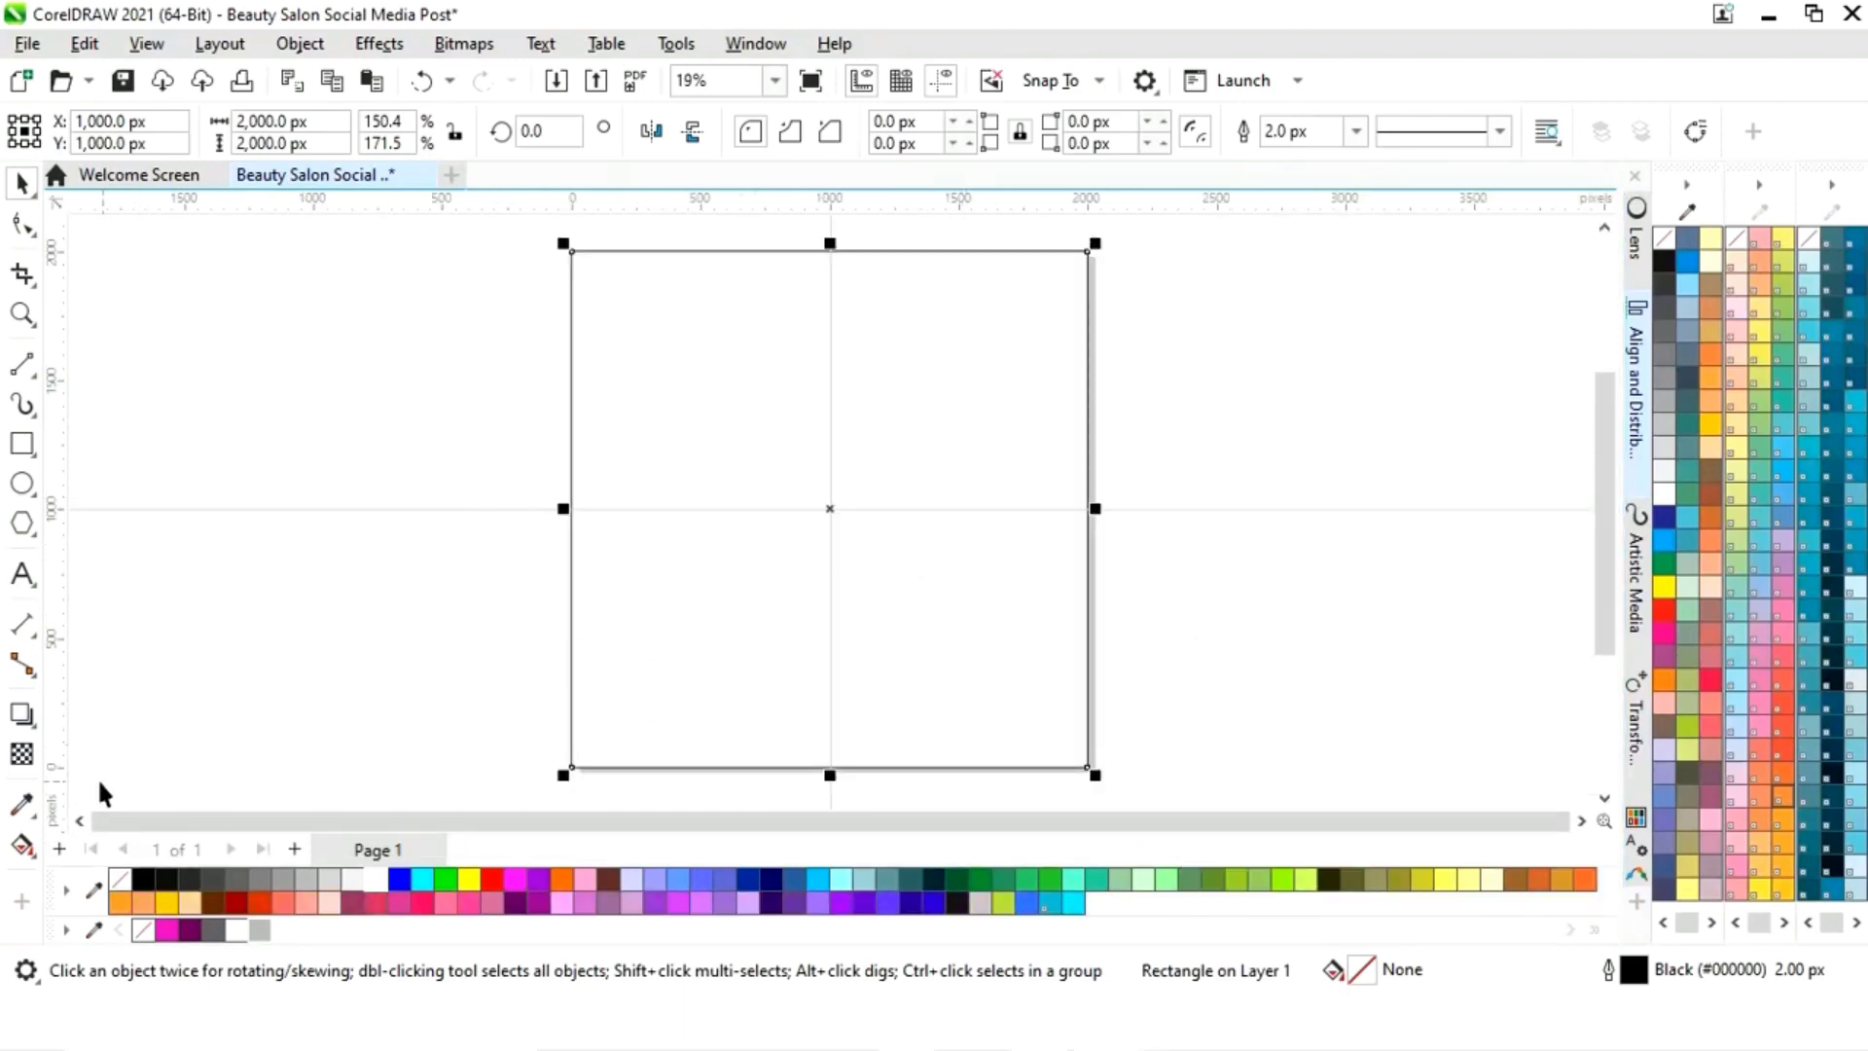
Step: Apply an elliptical fountain fill to the background rectangle
click(23, 845)
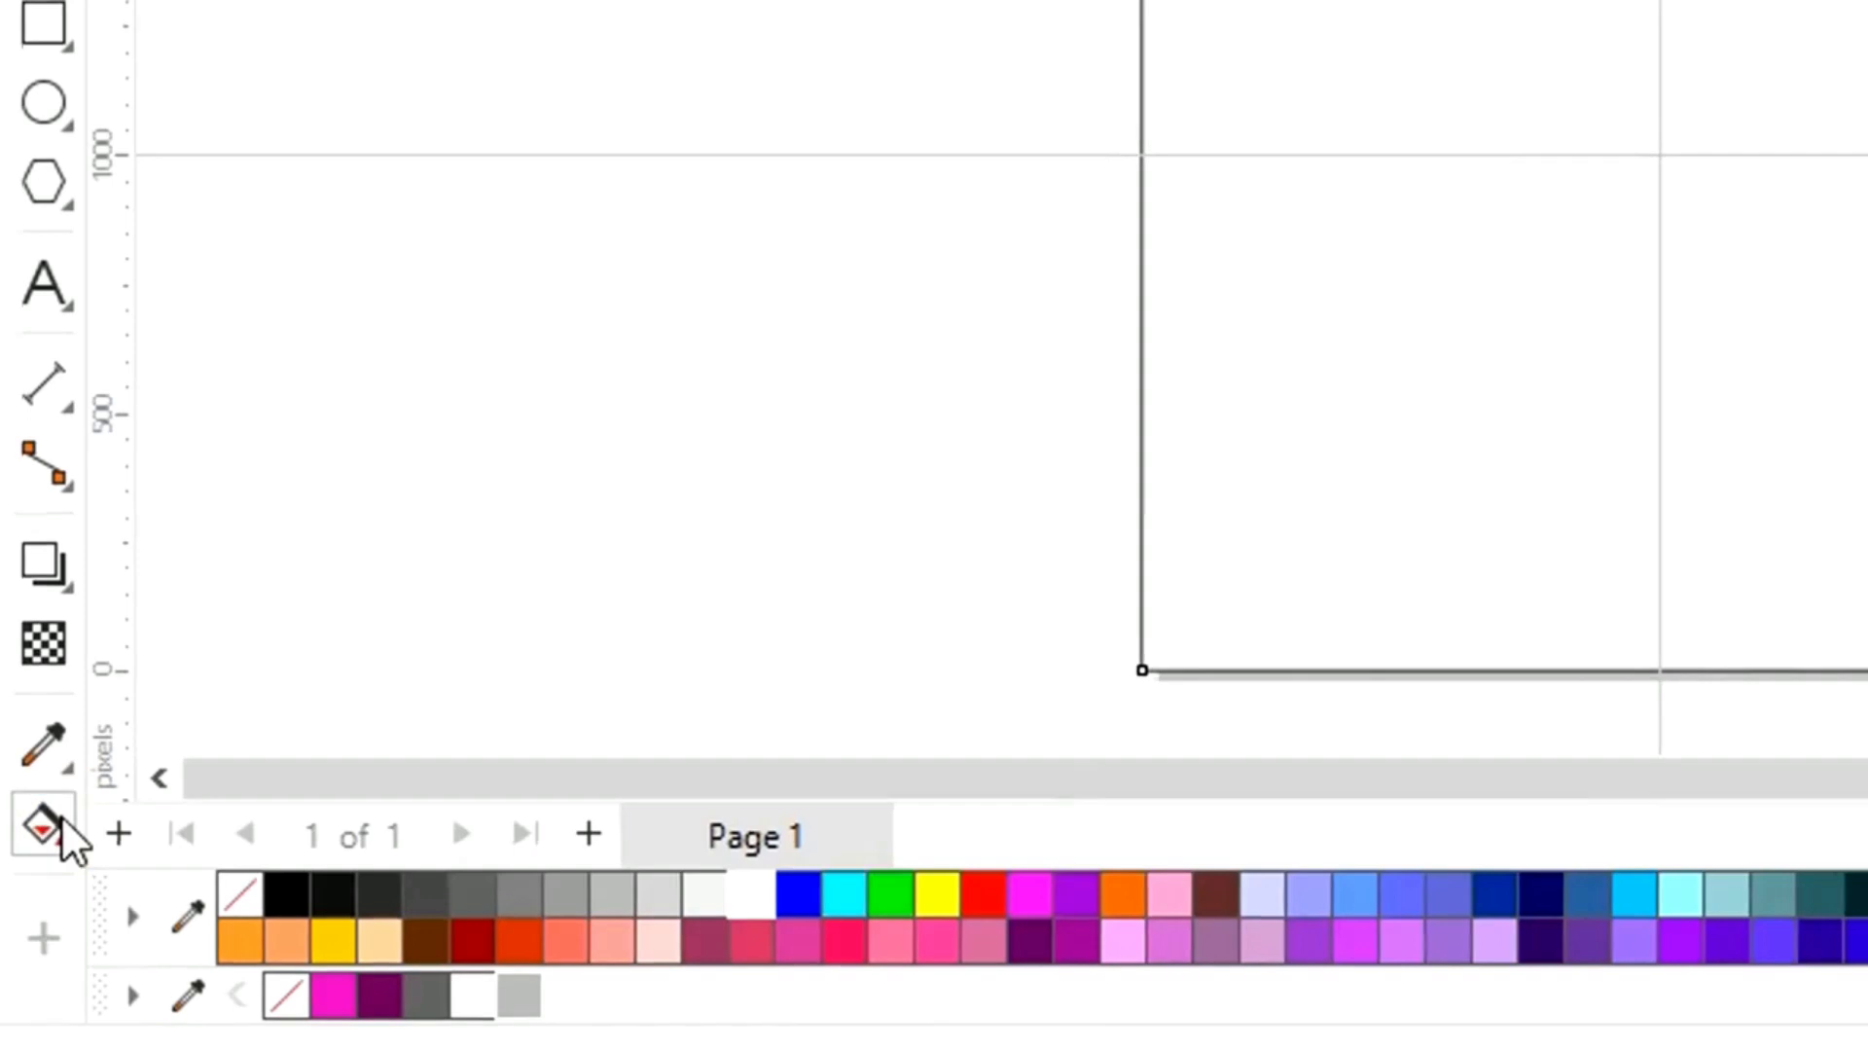
drag(830, 509, 1087, 516)
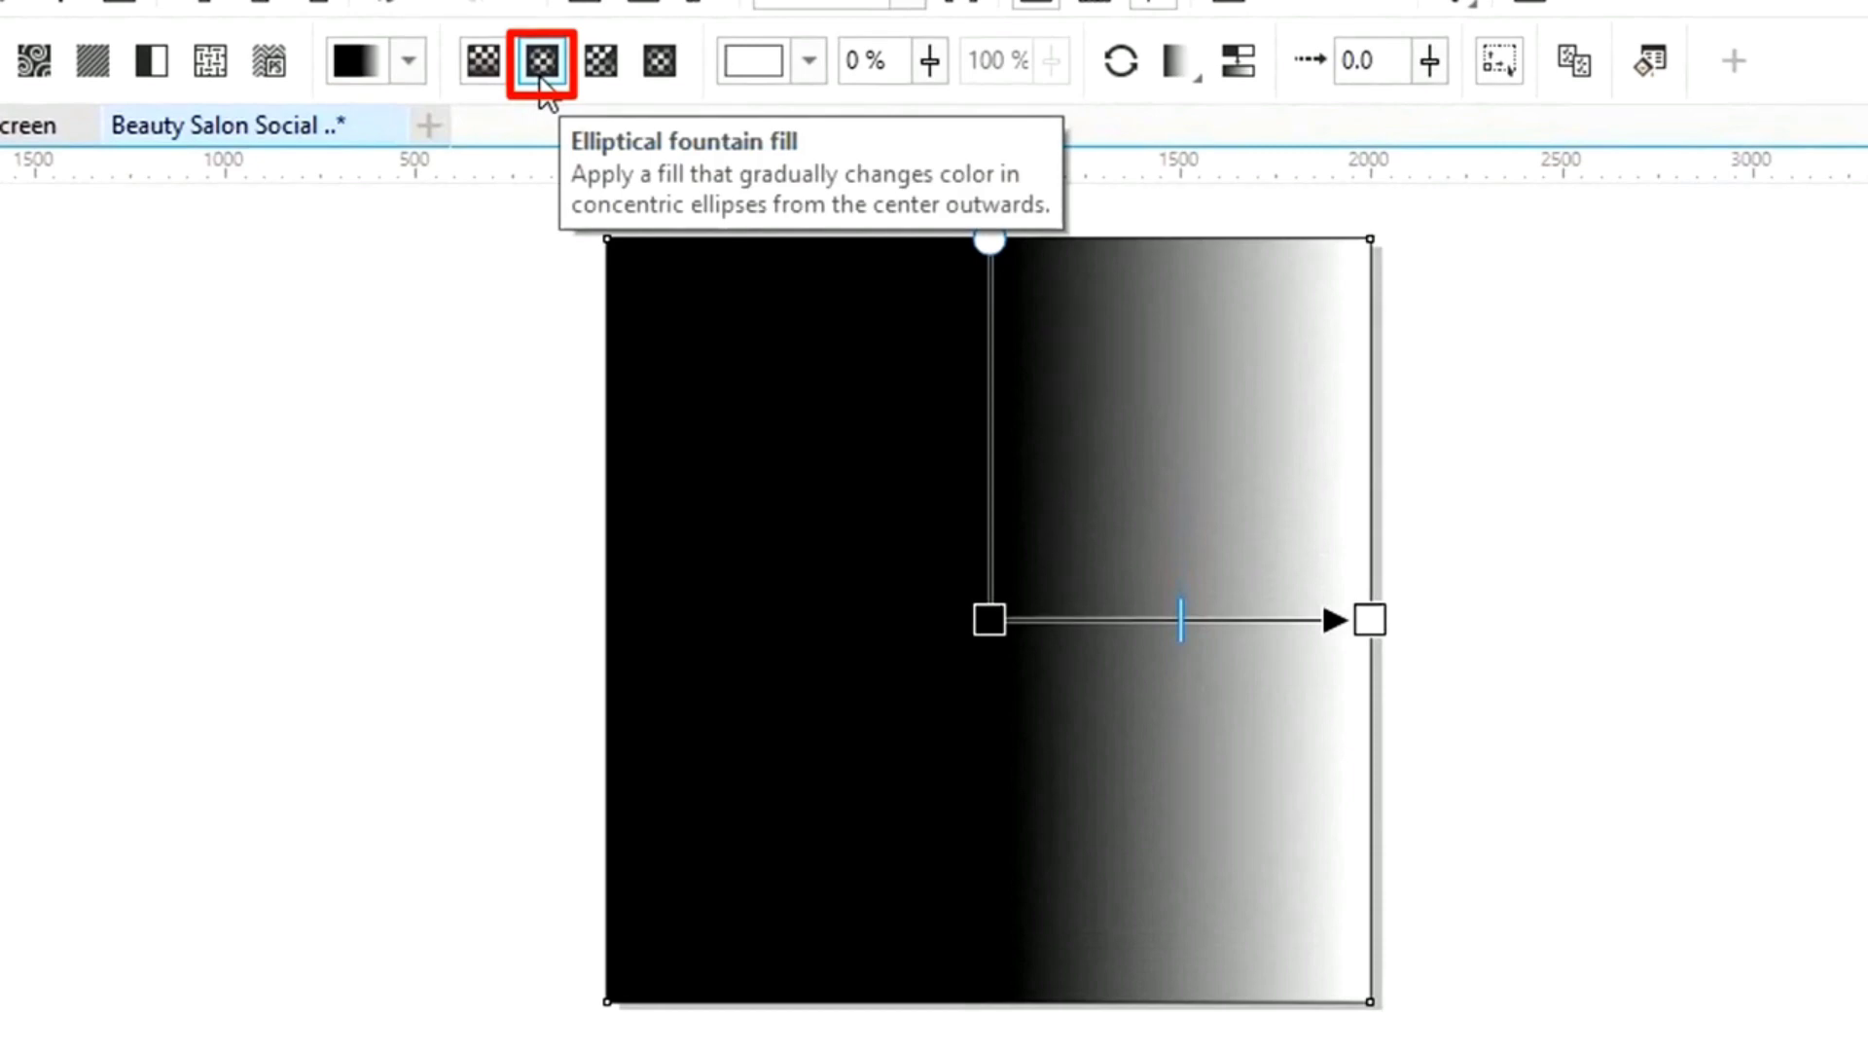
click(541, 78)
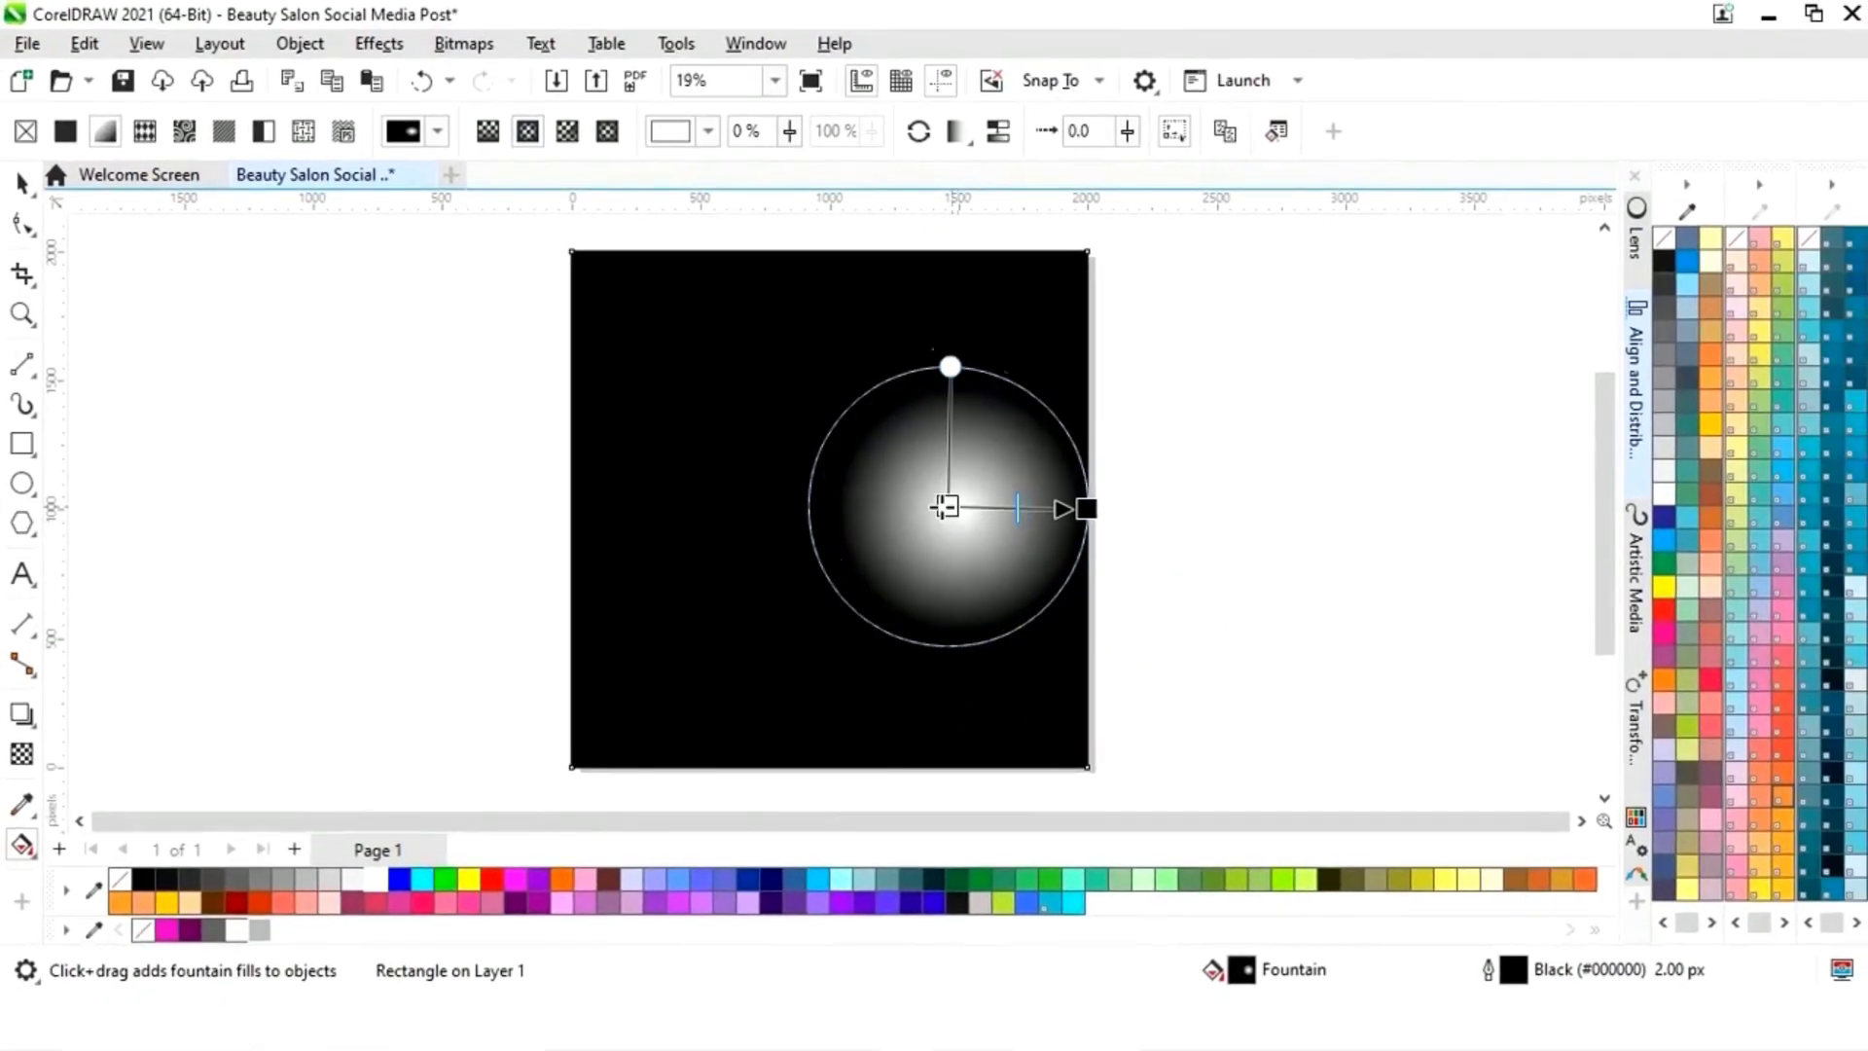
drag(1029, 545, 883, 546)
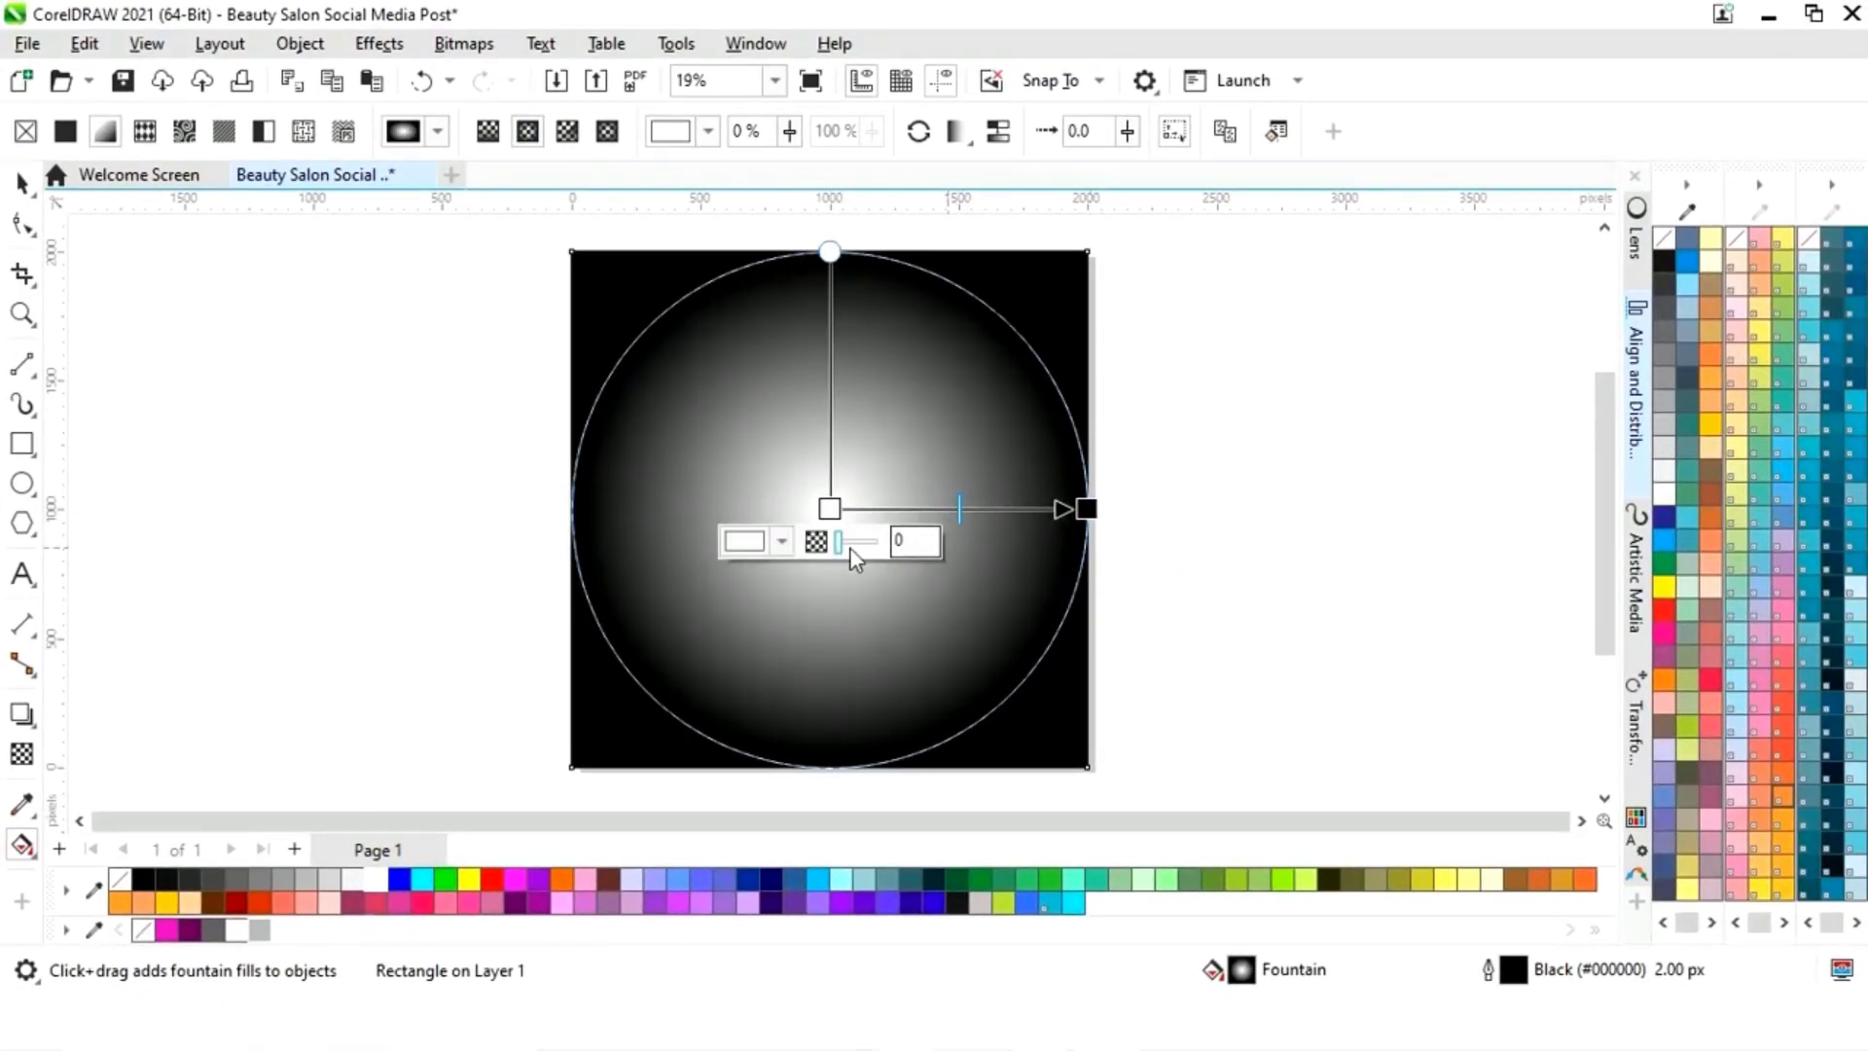
Step: Make the gradient centre dark purple and widen its radius beyond the page edges
click(829, 508)
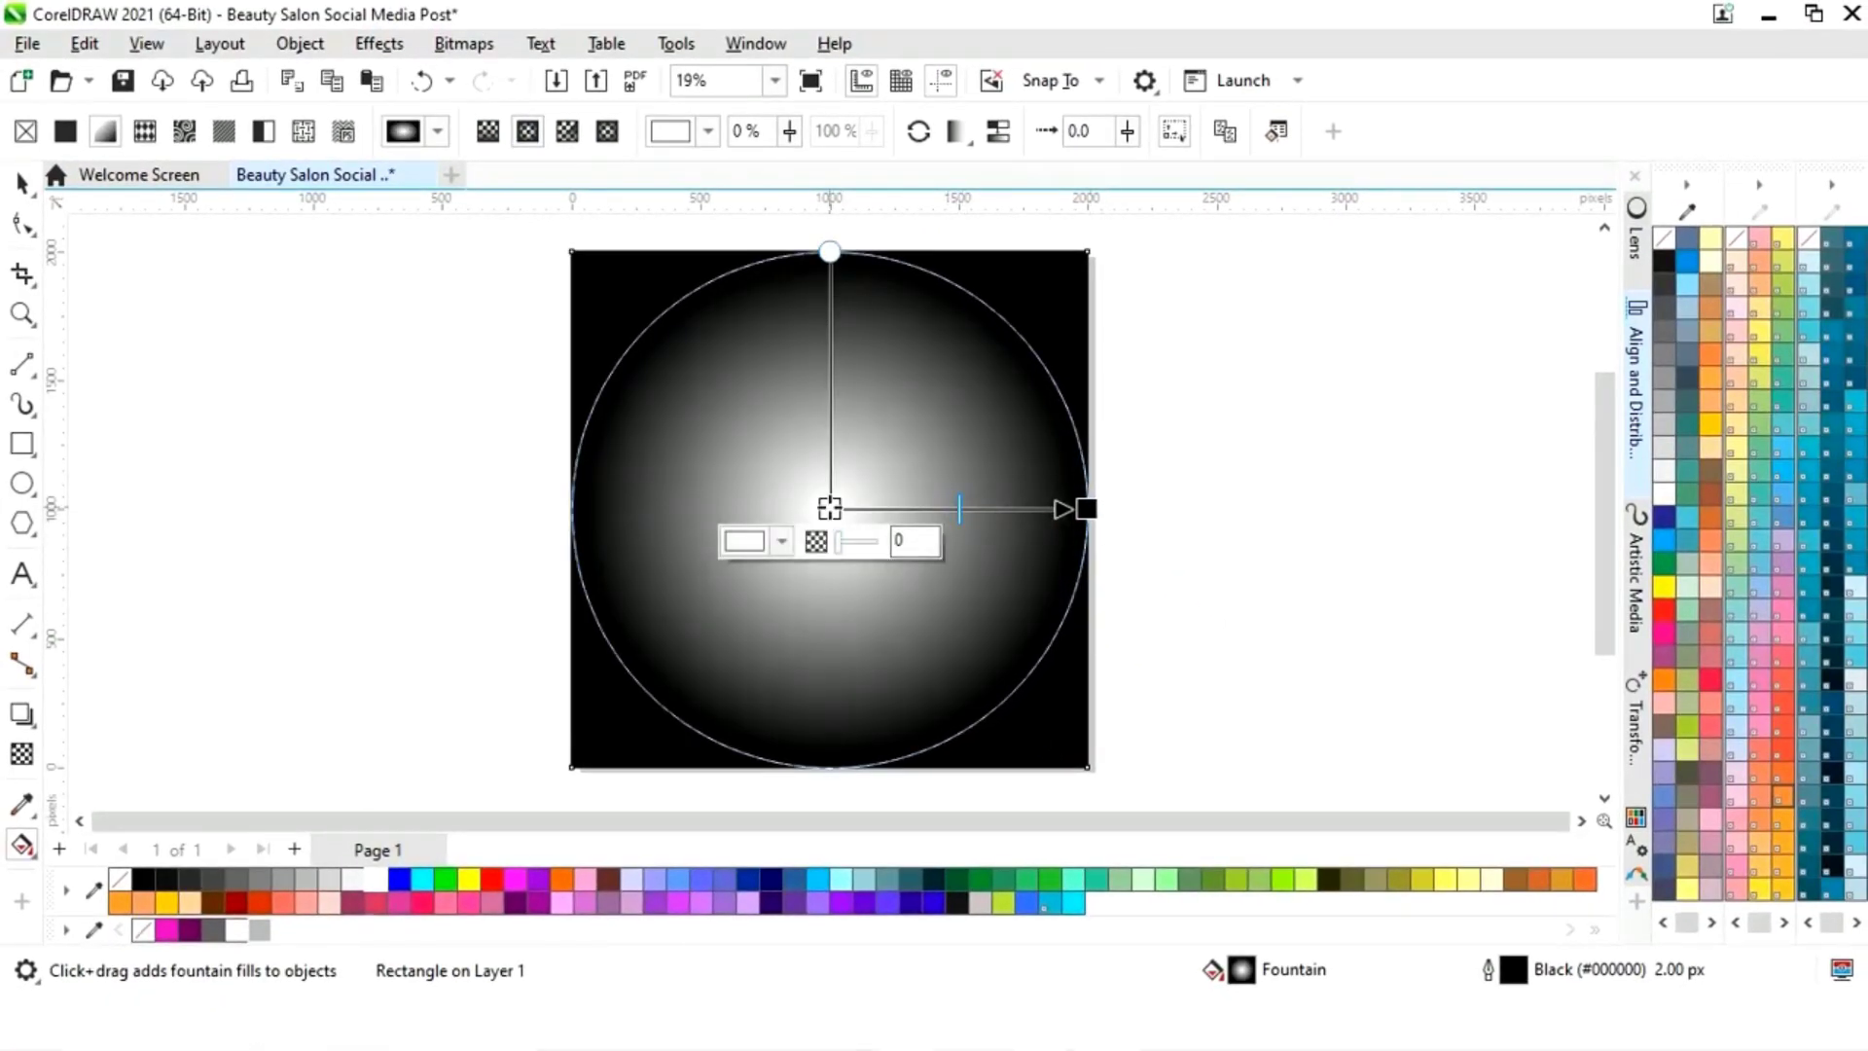
click(780, 542)
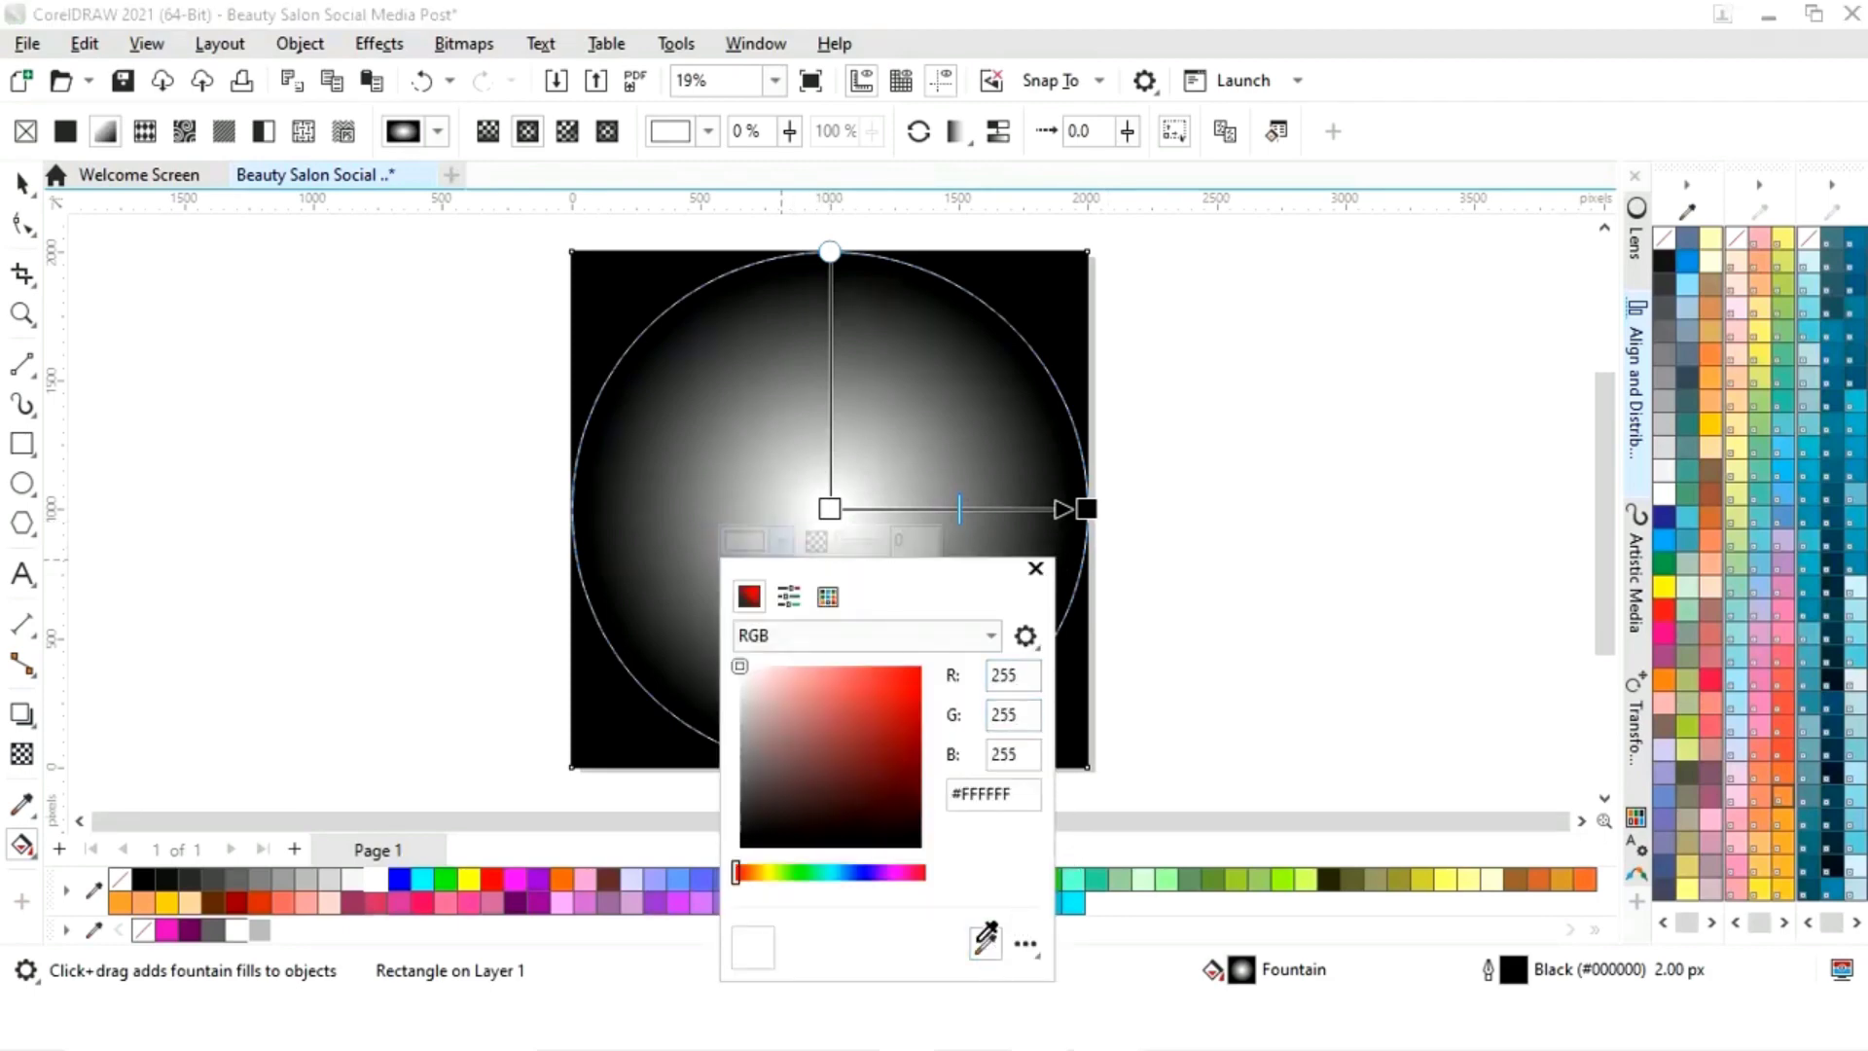
click(987, 936)
click(190, 929)
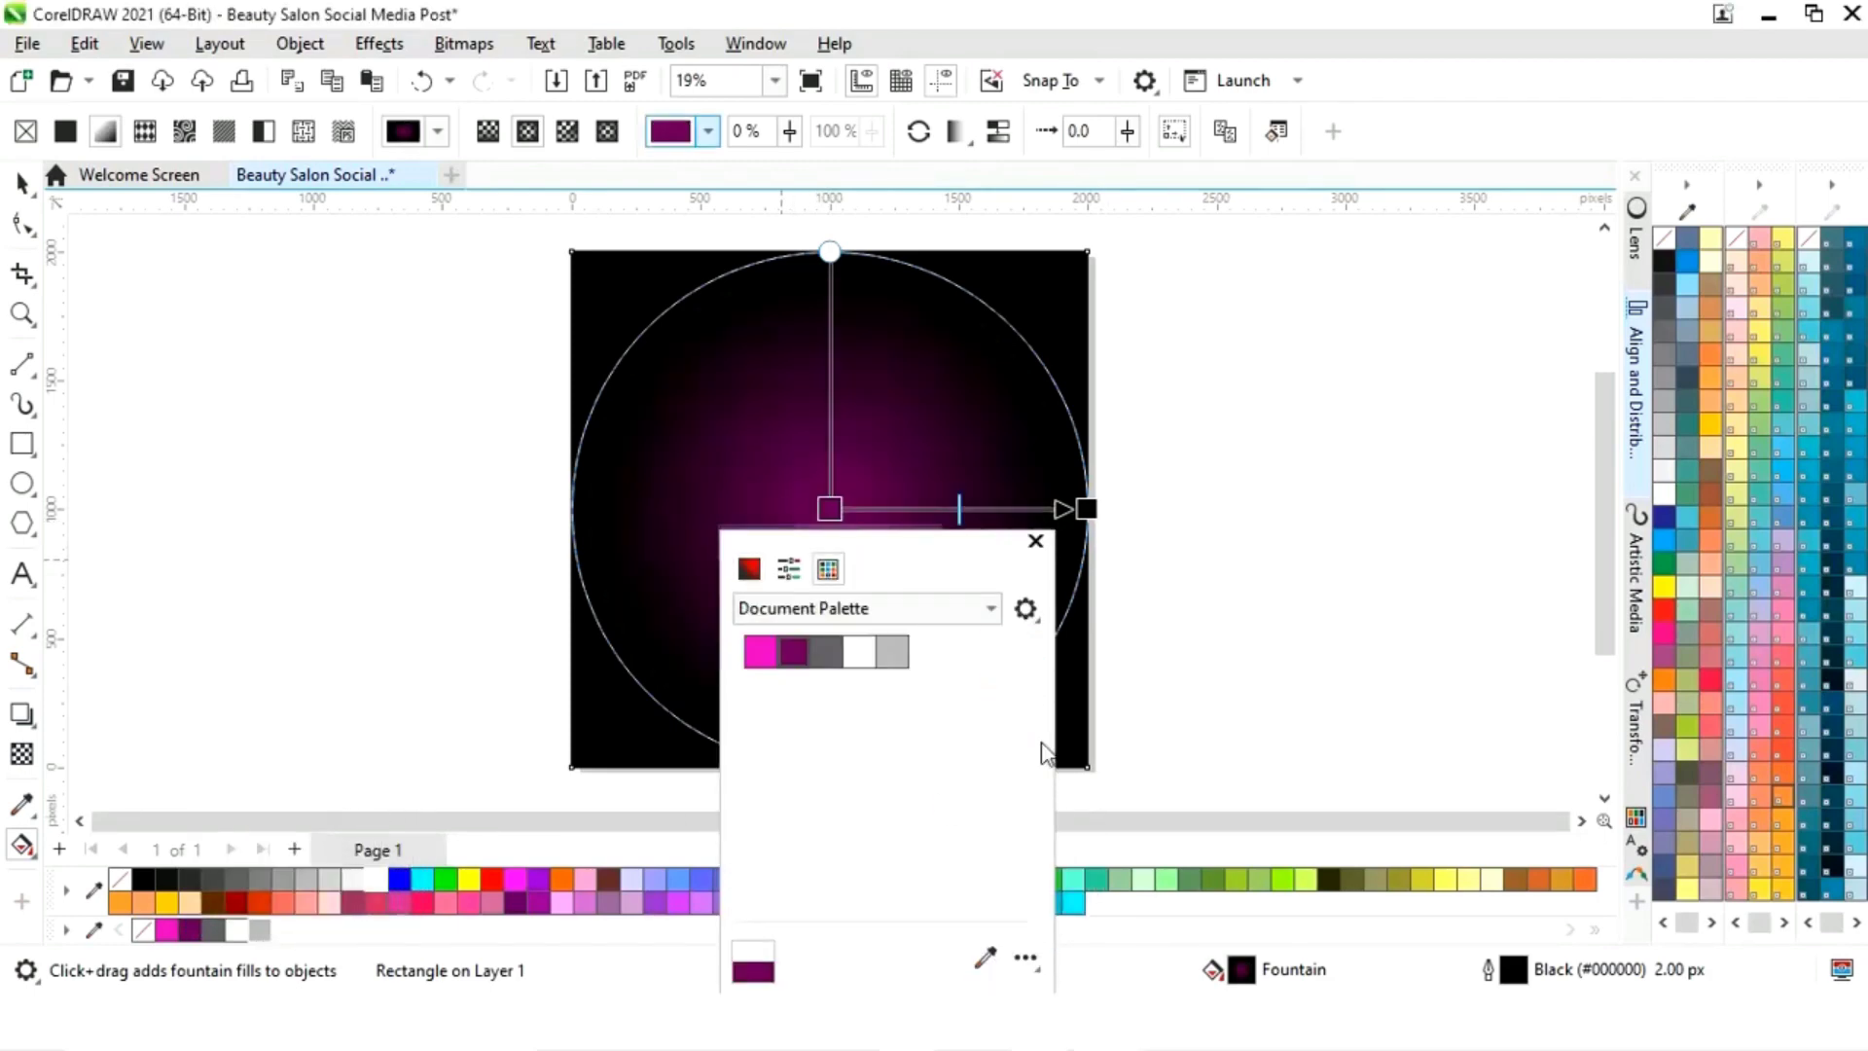
click(1035, 541)
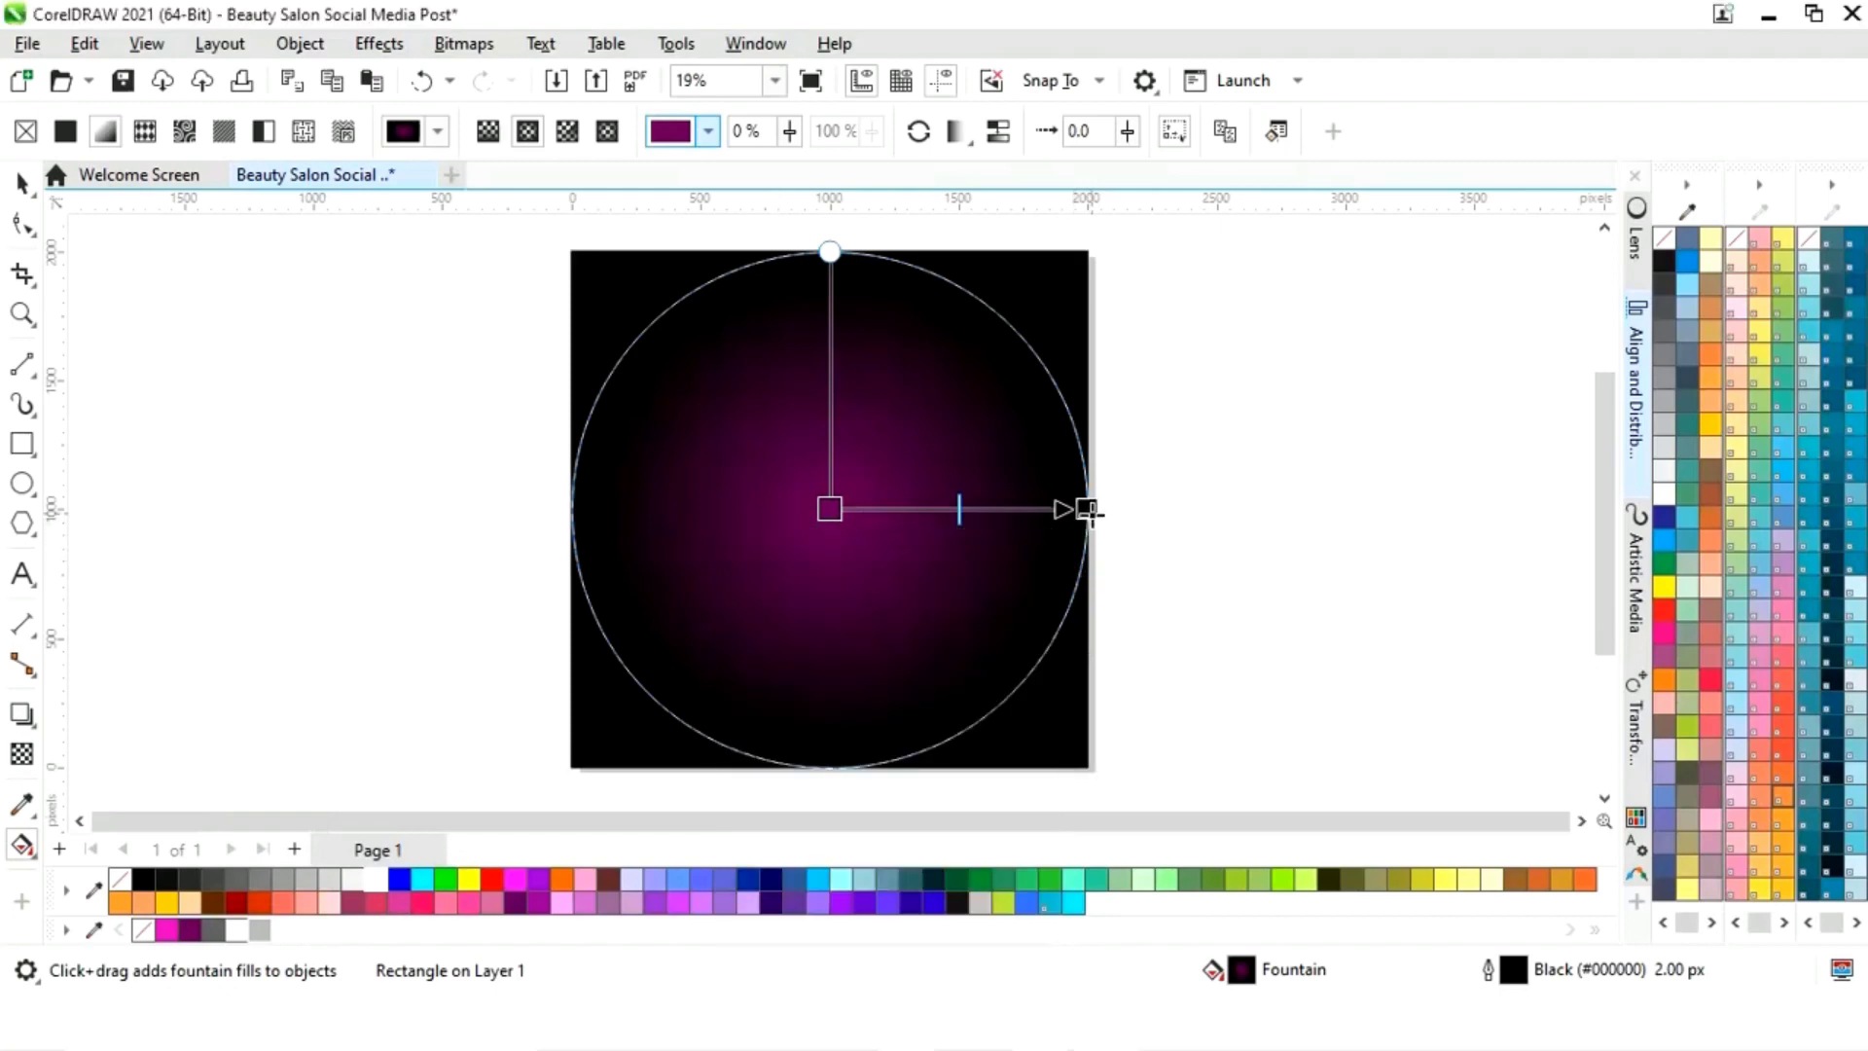
drag(1088, 511, 1153, 511)
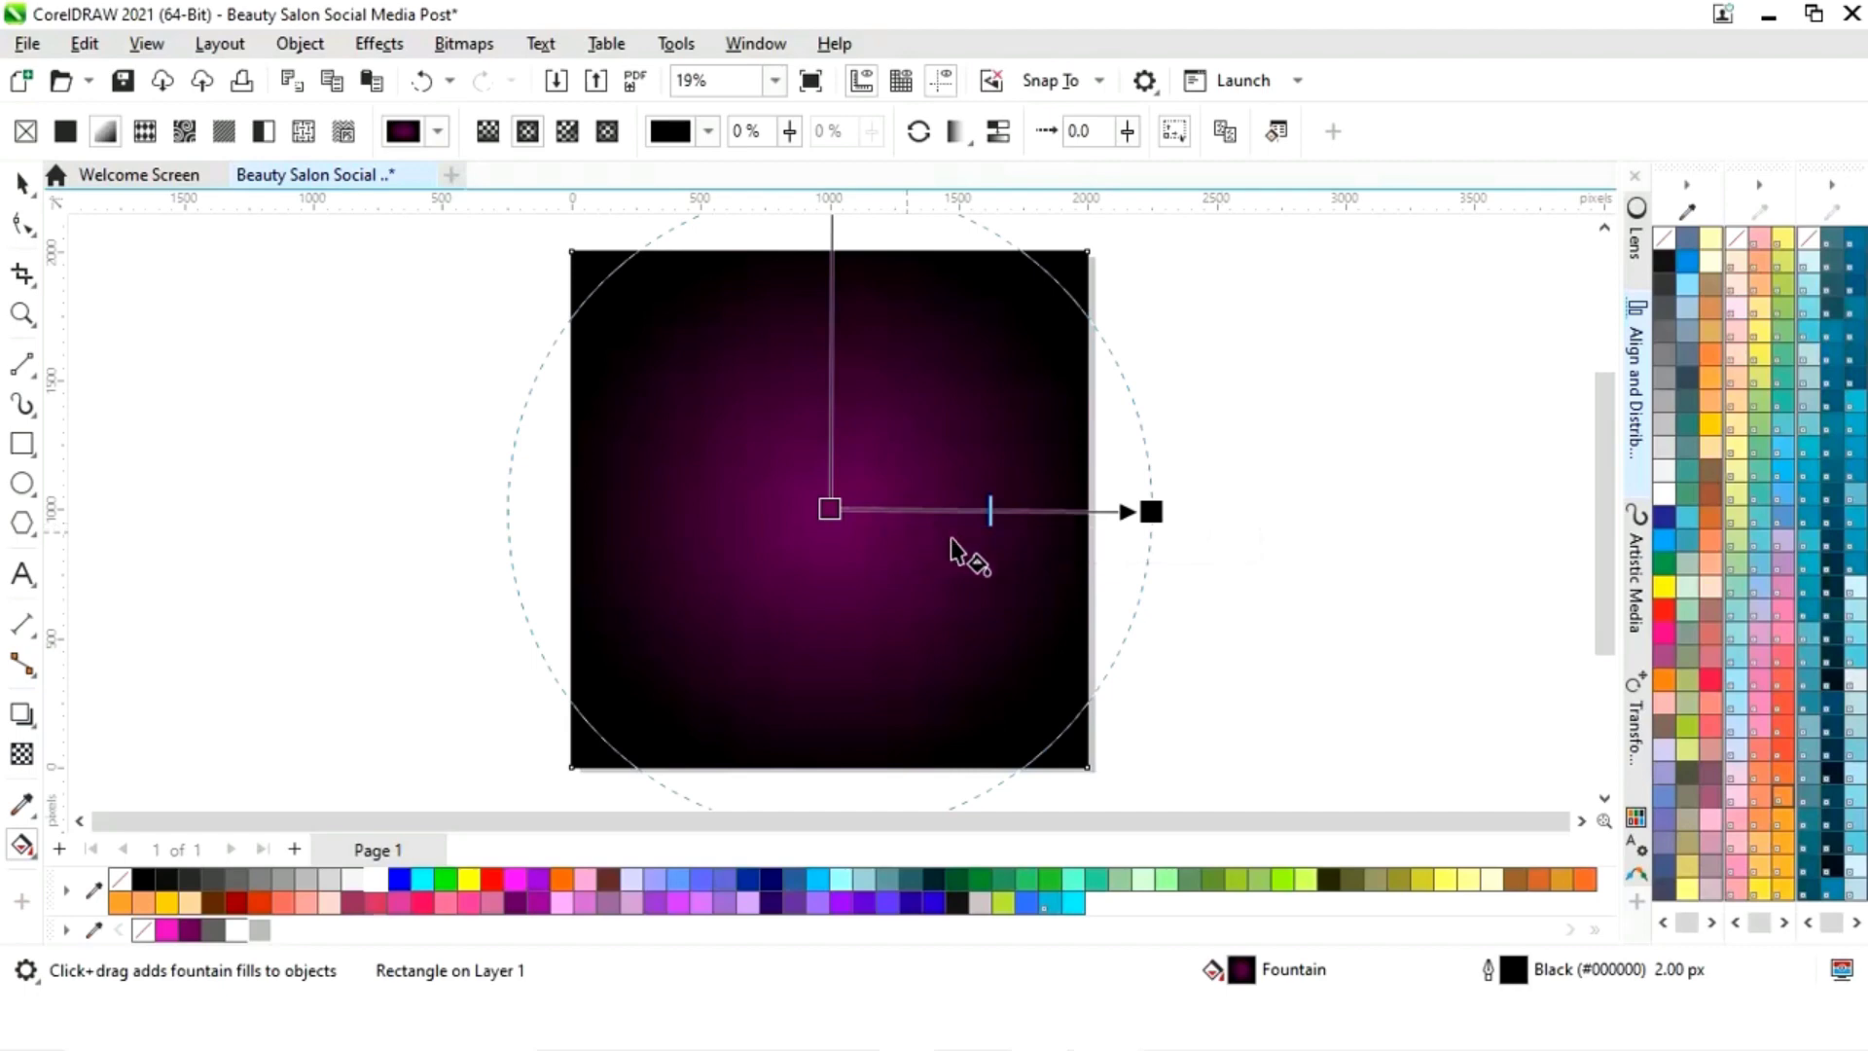
click(24, 185)
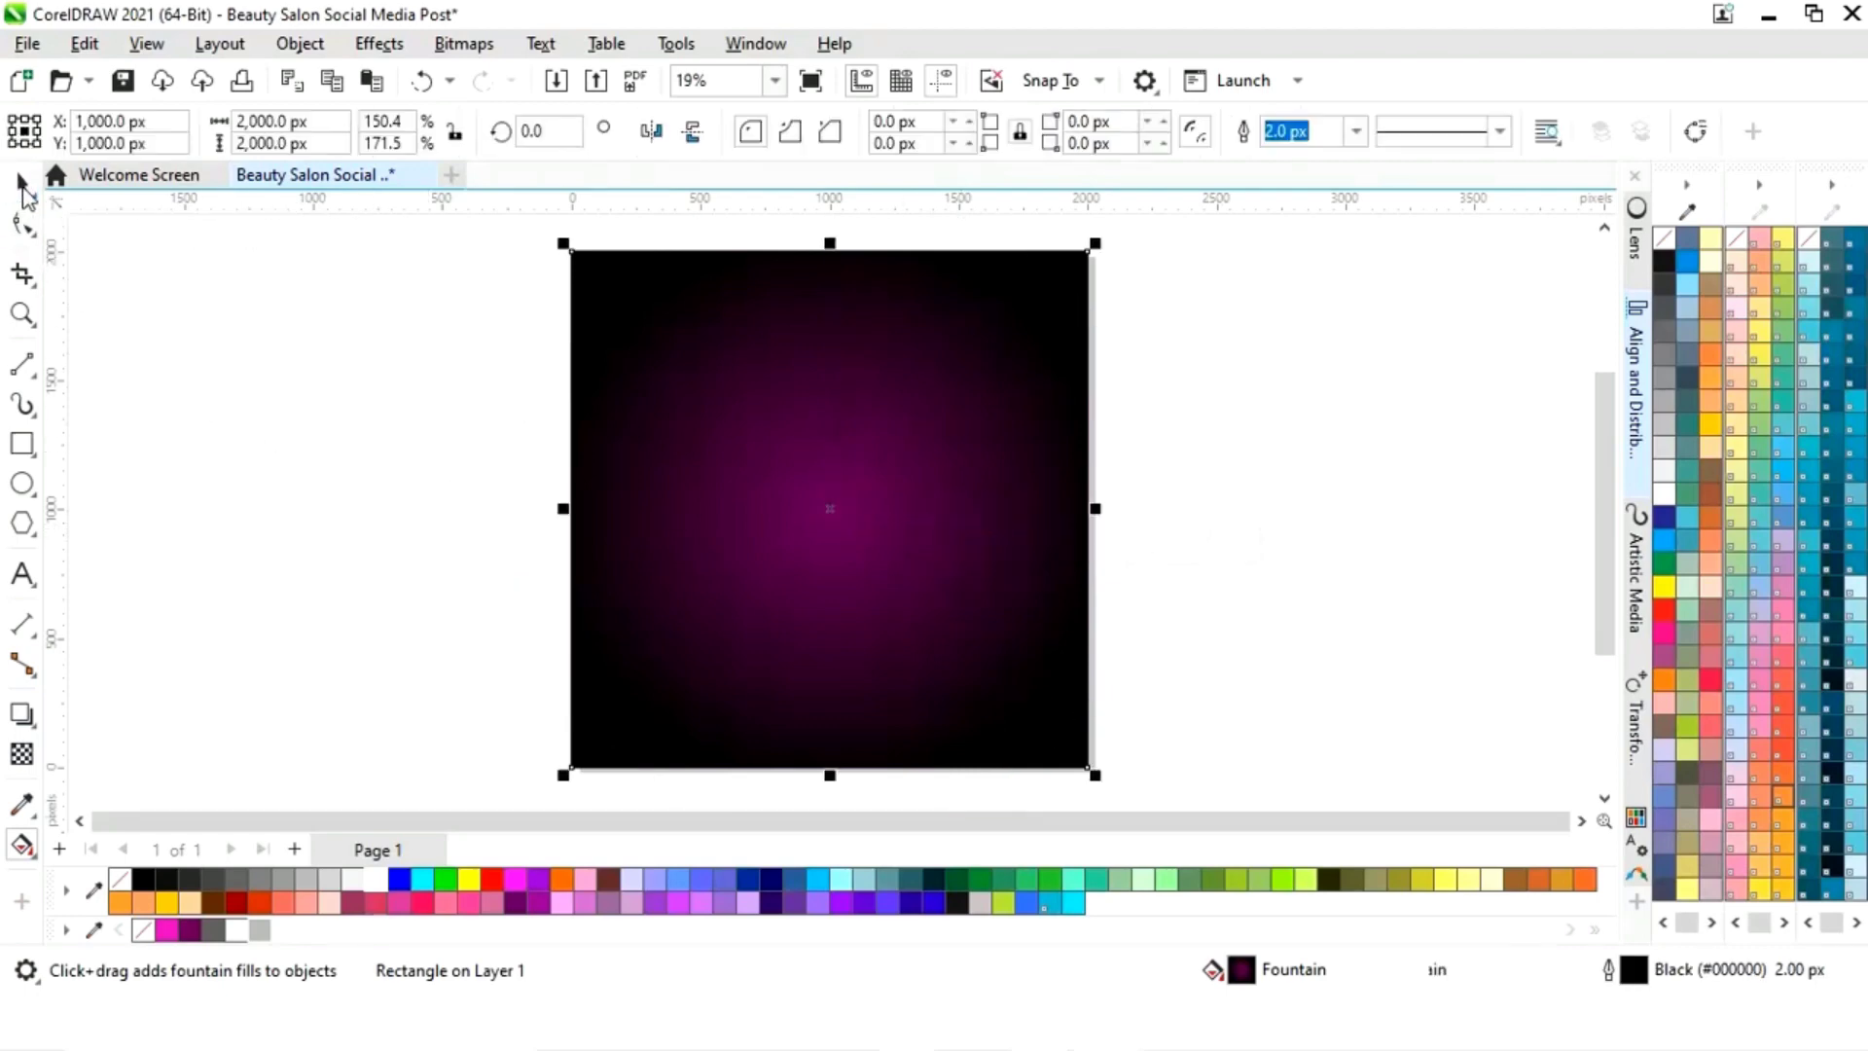
click(1384, 613)
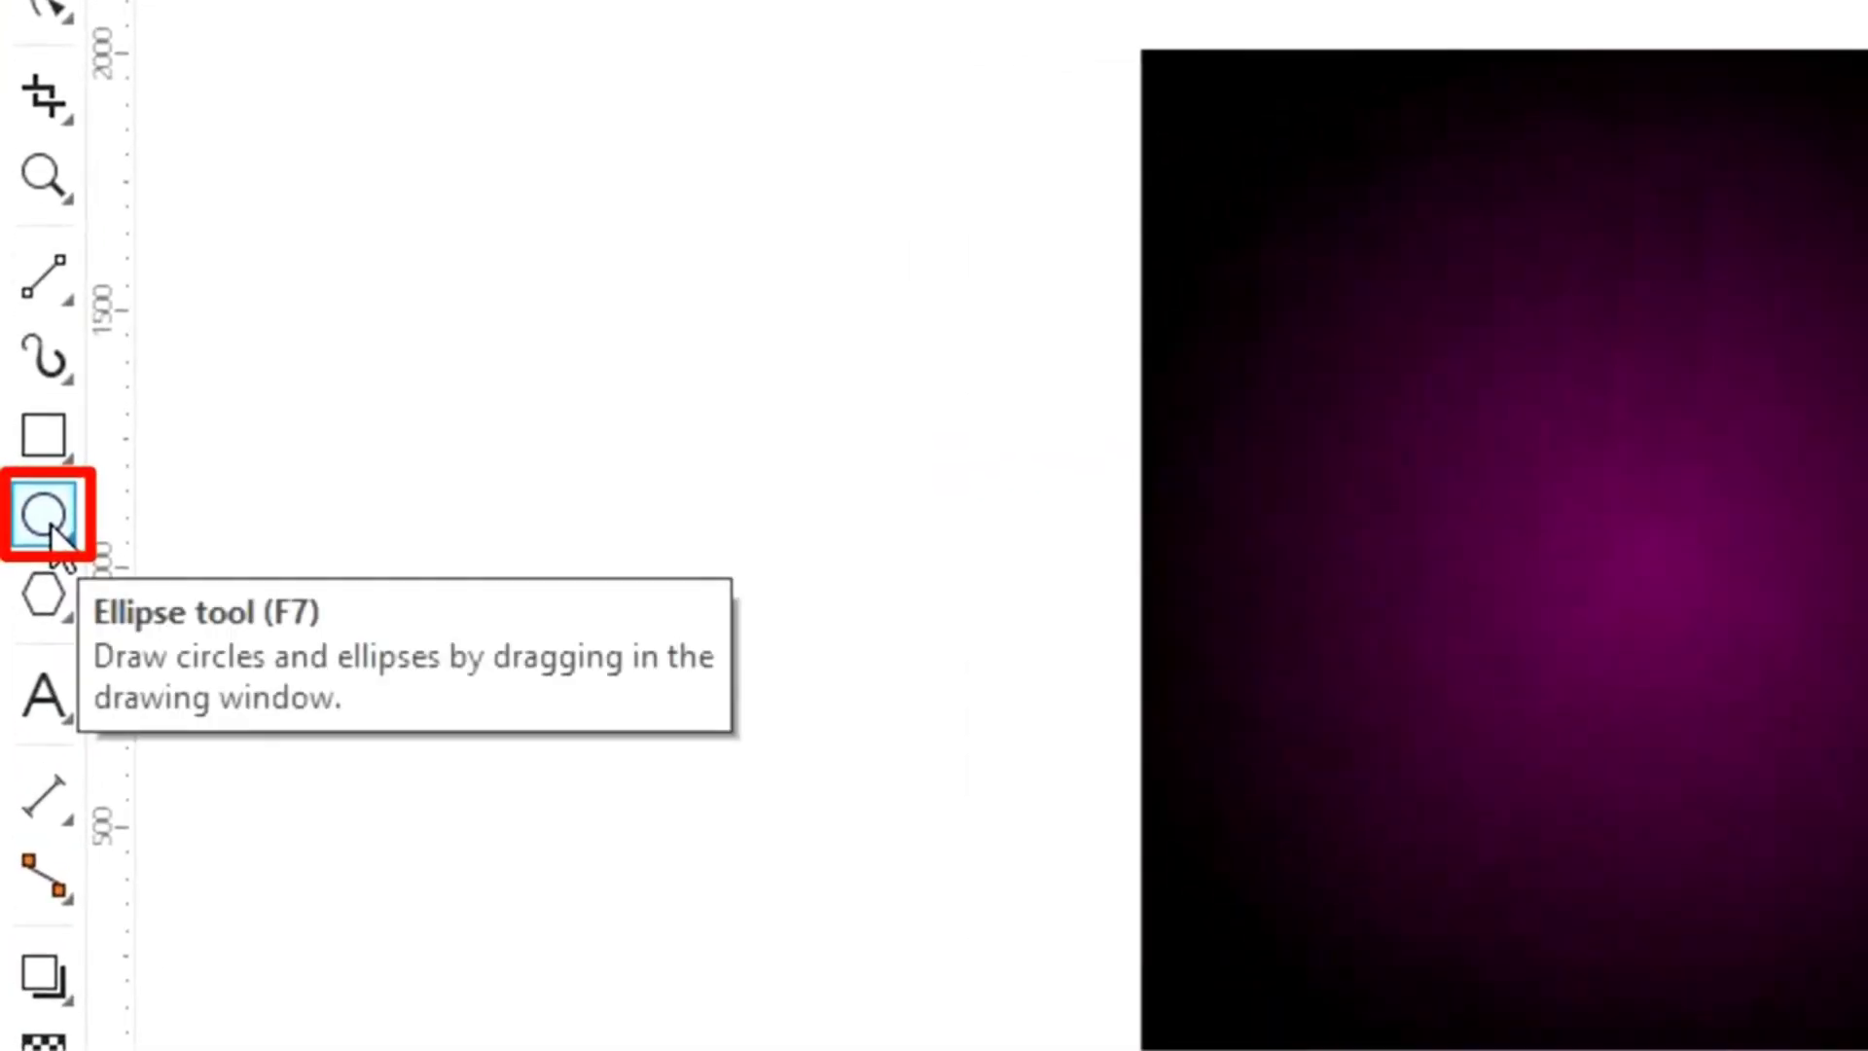
Step: Draw an ellipse and set it to a 1000 × 1000 px circle
click(47, 517)
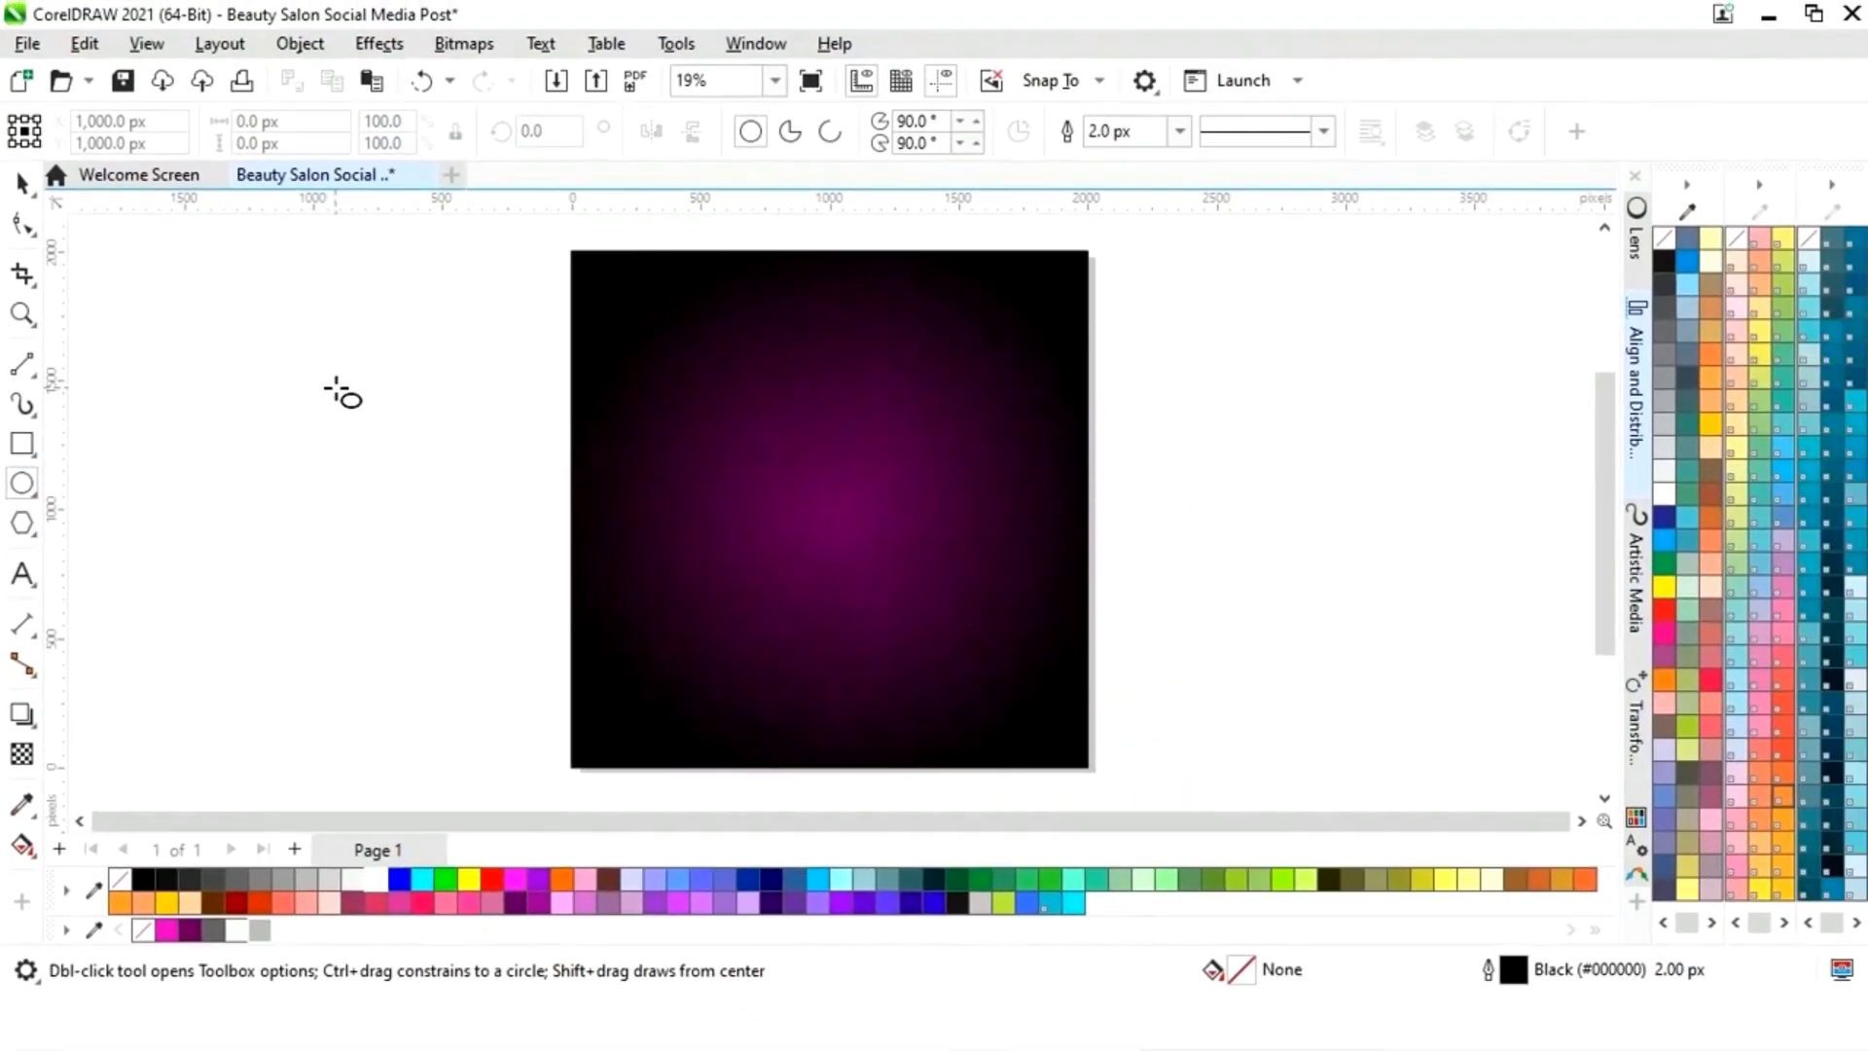
drag(679, 318, 1467, 915)
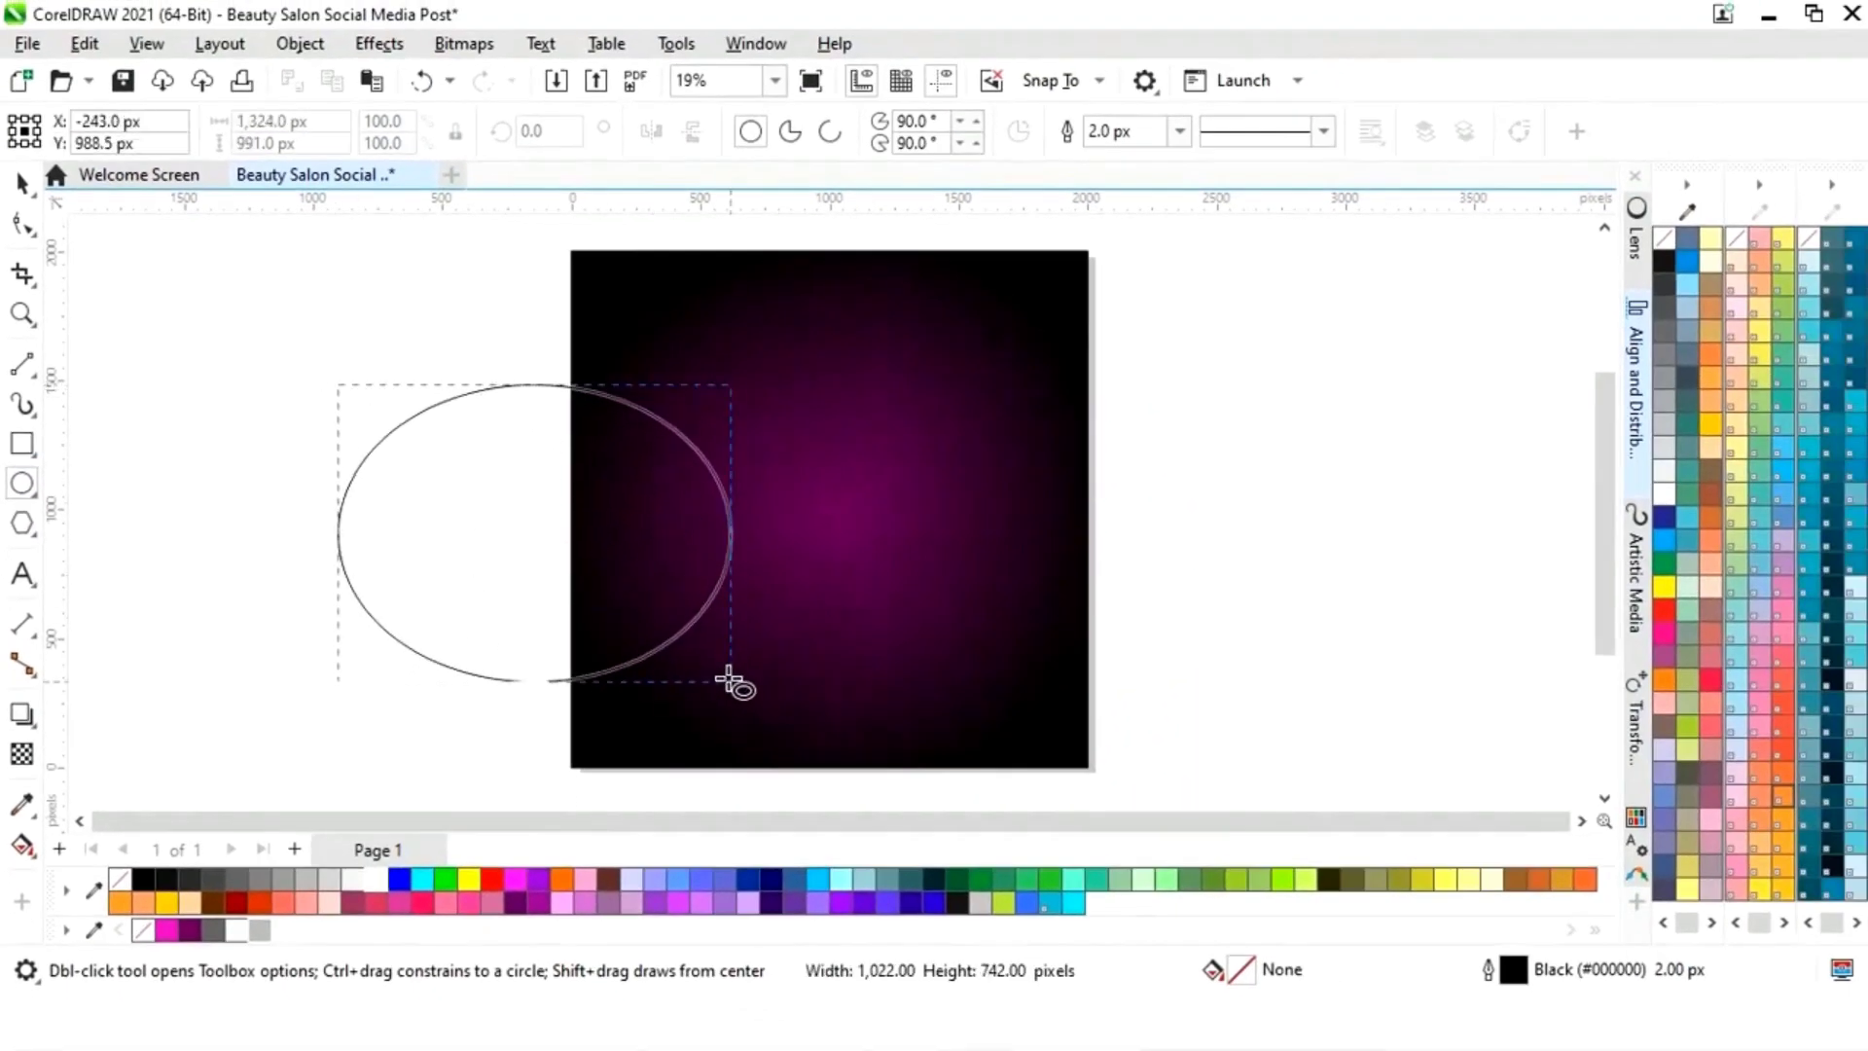
drag(729, 680, 766, 743)
drag(311, 121, 199, 129)
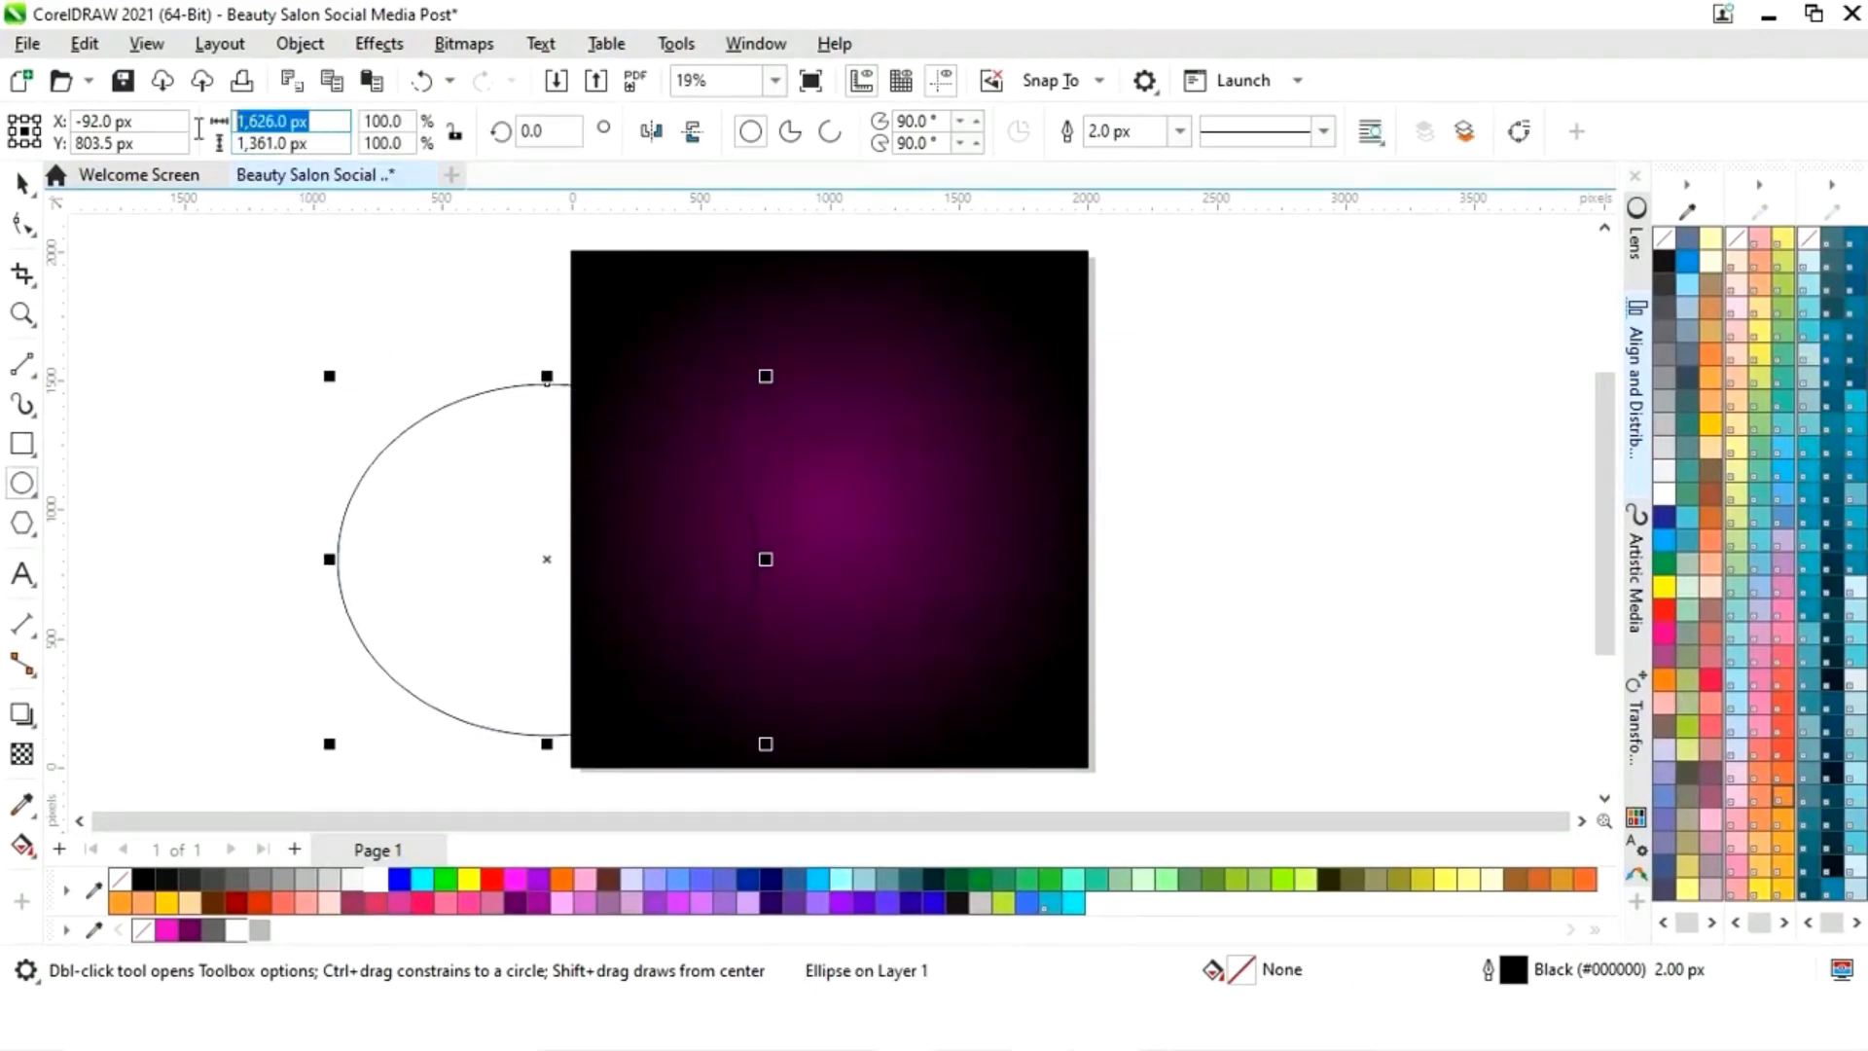
text(1000)
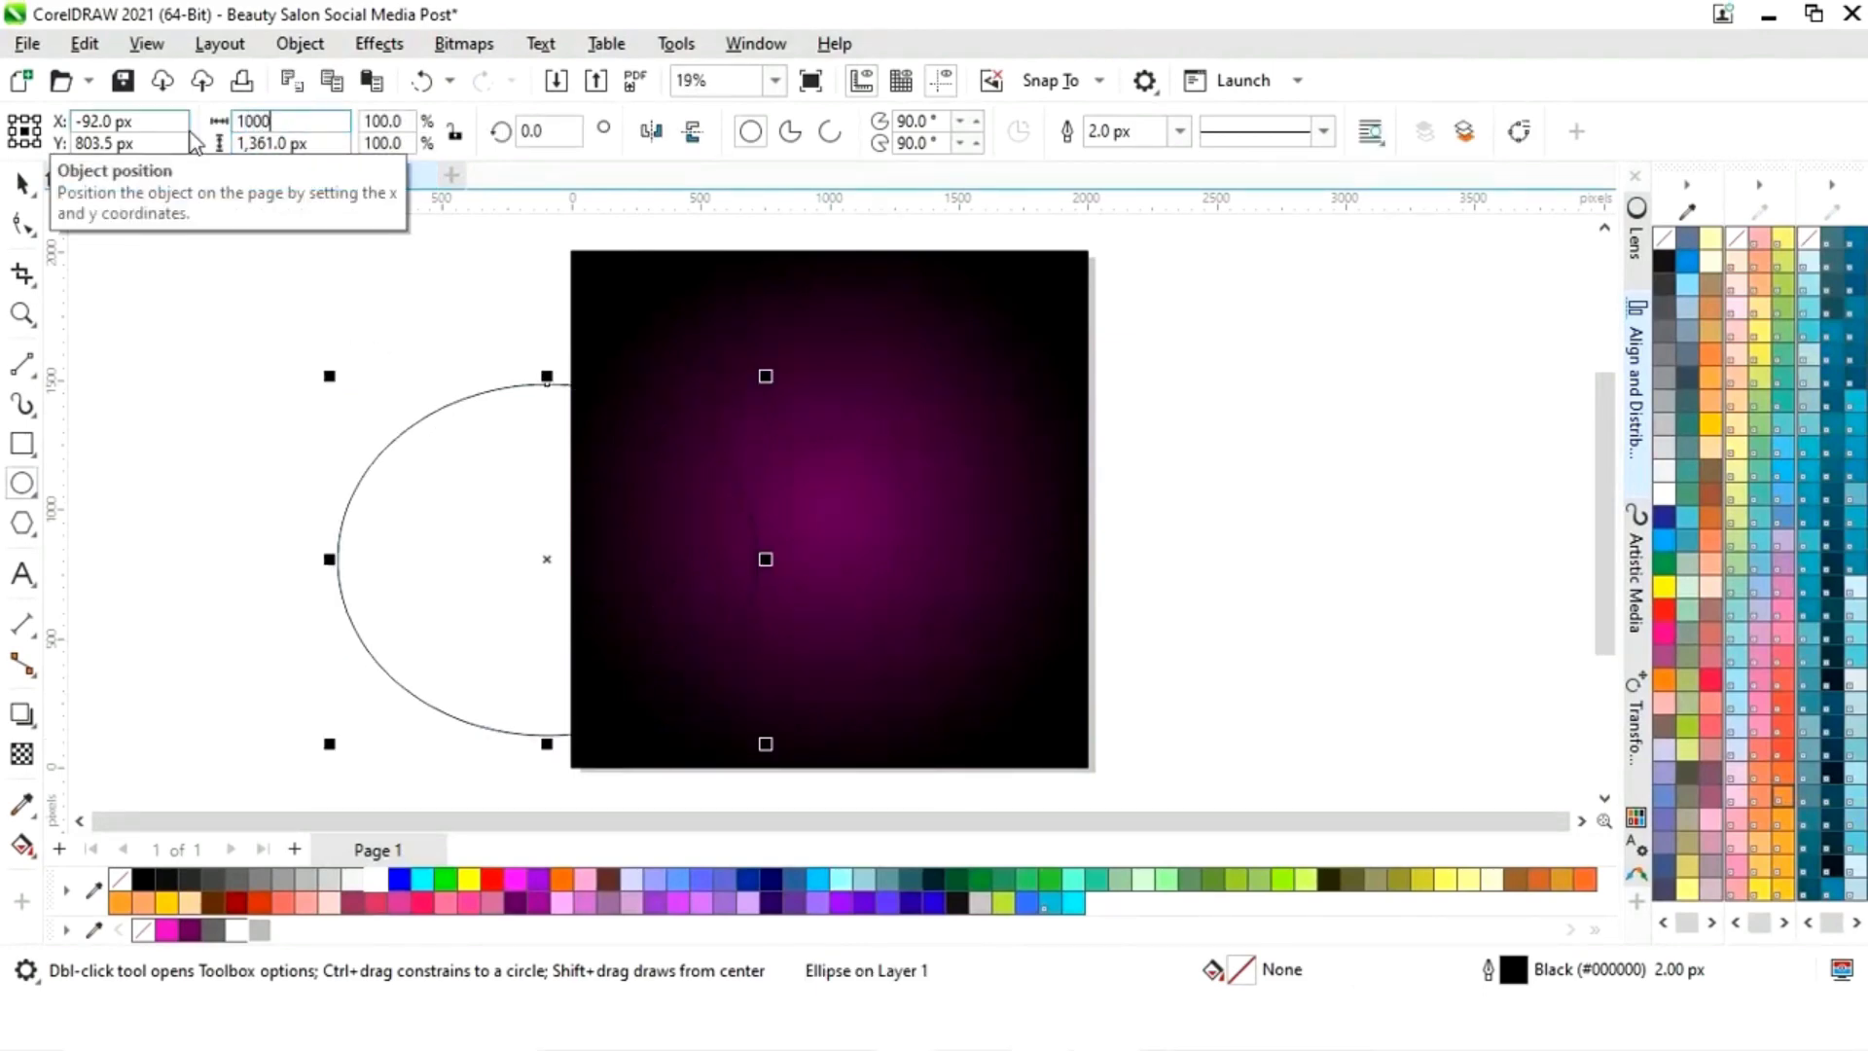
key(Tab)
text(1)
key(Return)
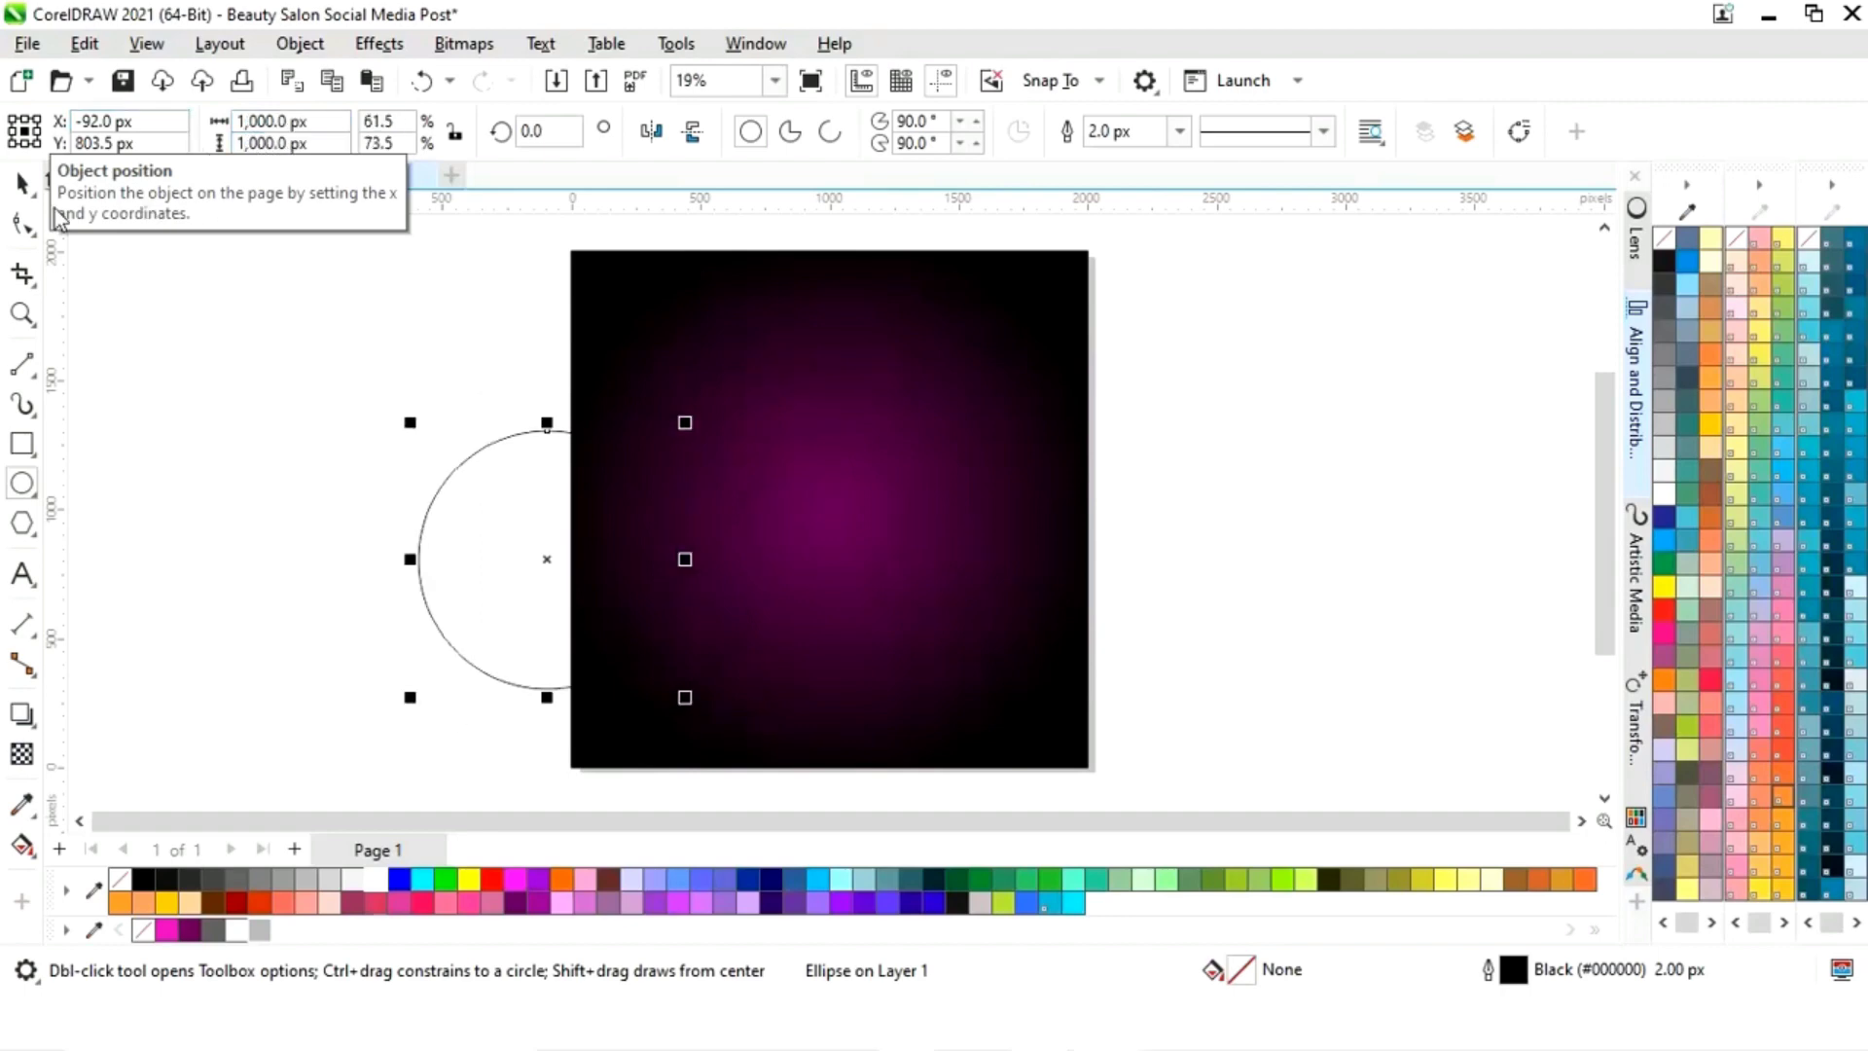
Step: Enlarge the circle to about 1817 px and place it over the background's upper left
key(space)
drag(693, 431, 768, 352)
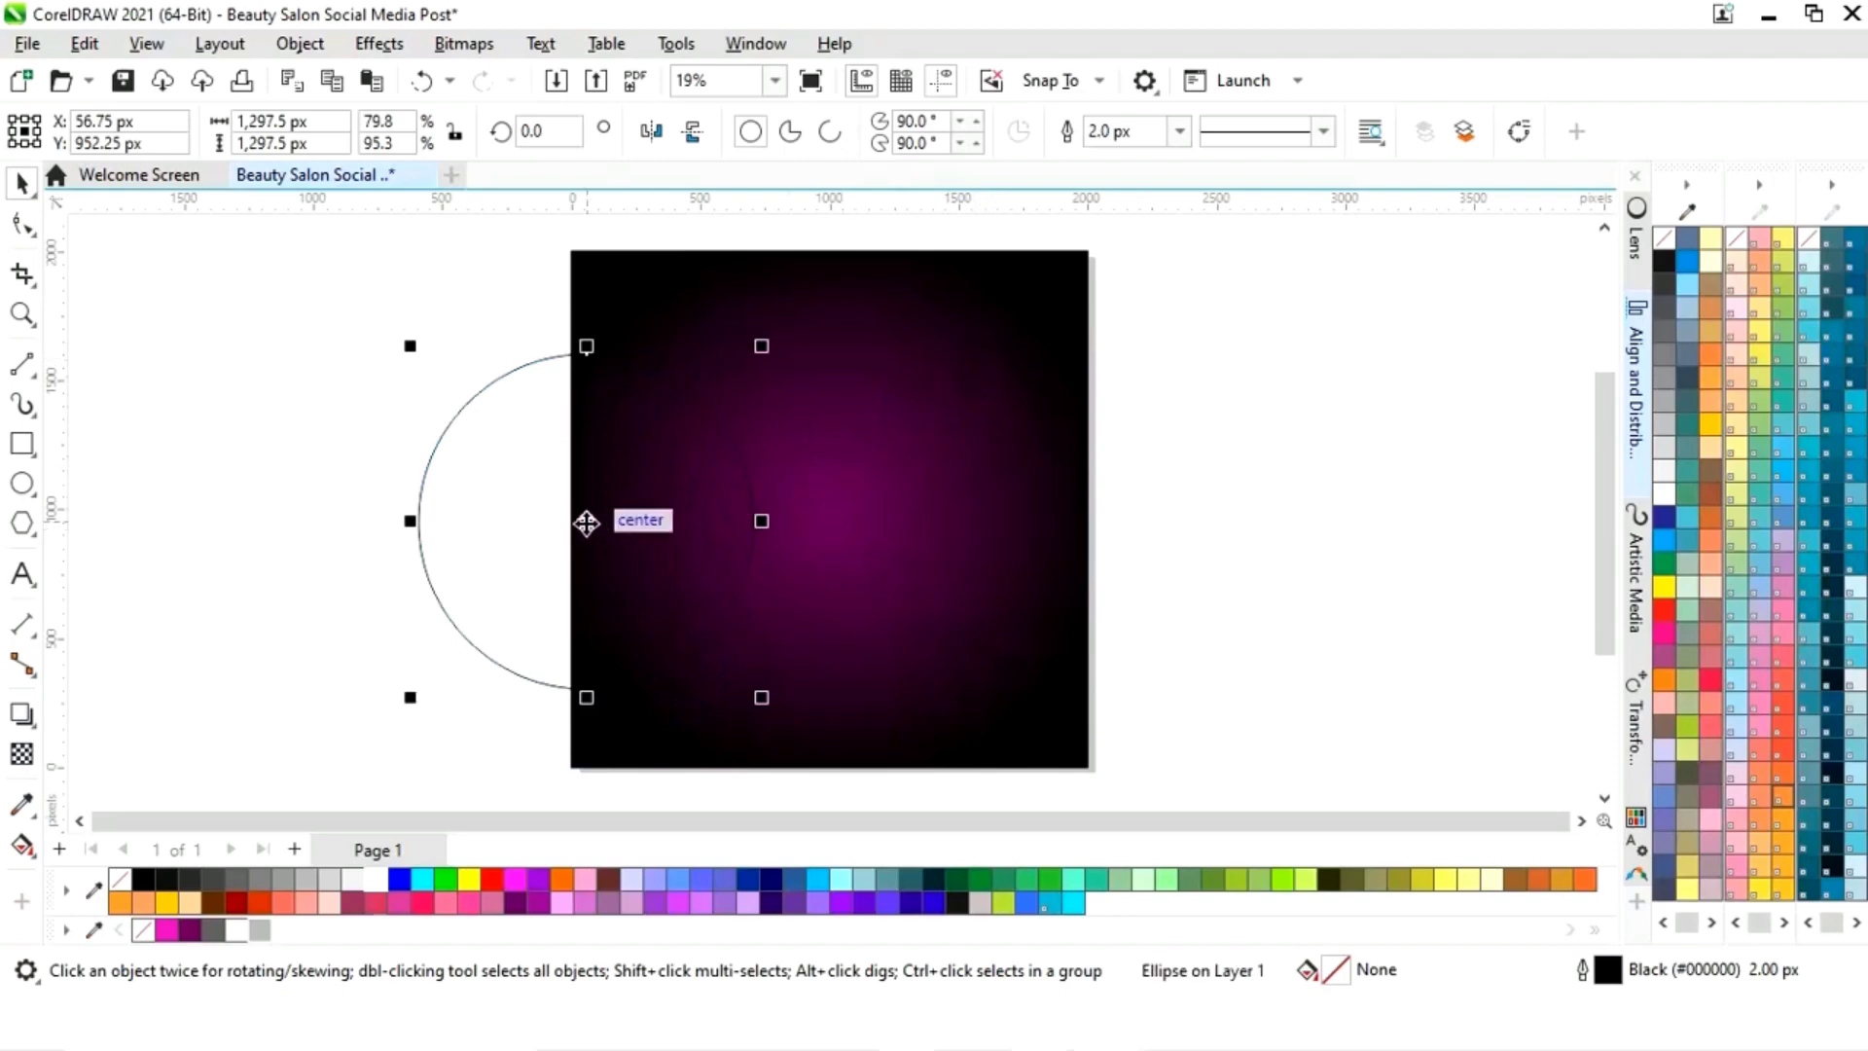
drag(584, 521, 372, 499)
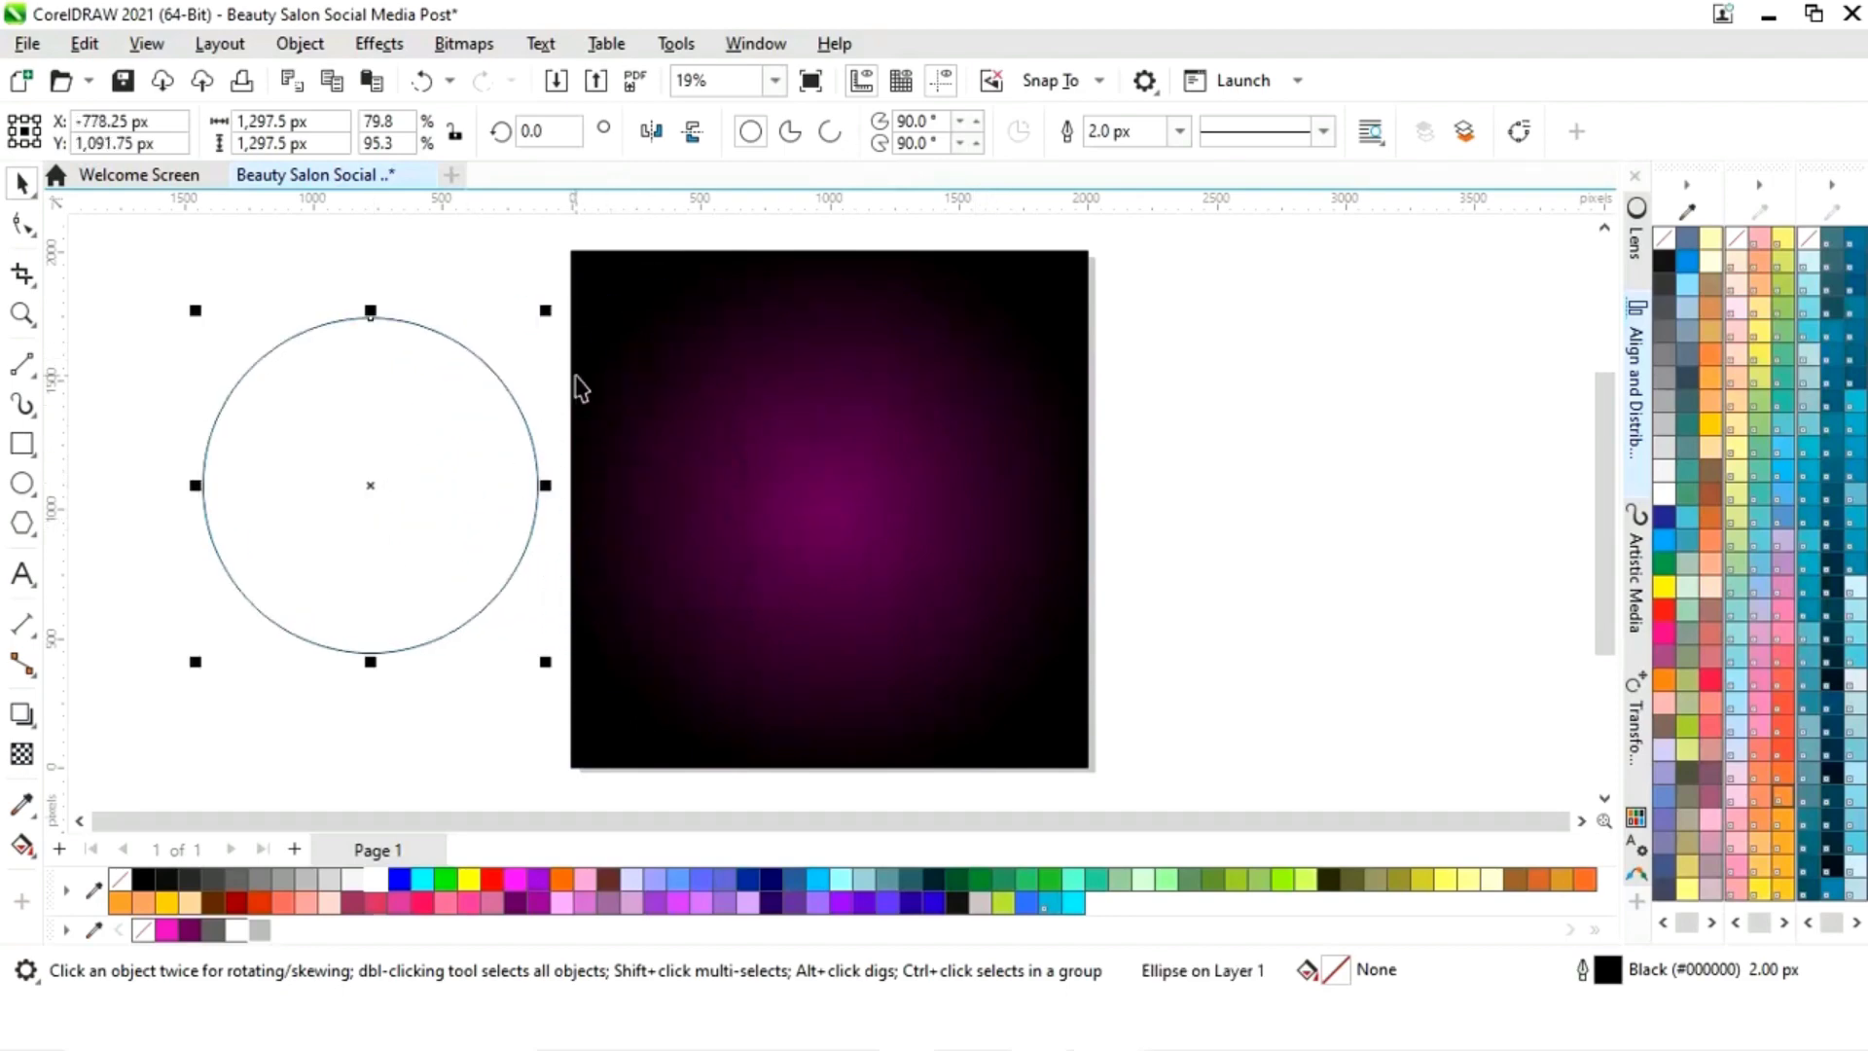
drag(545, 311, 617, 517)
drag(409, 522, 685, 475)
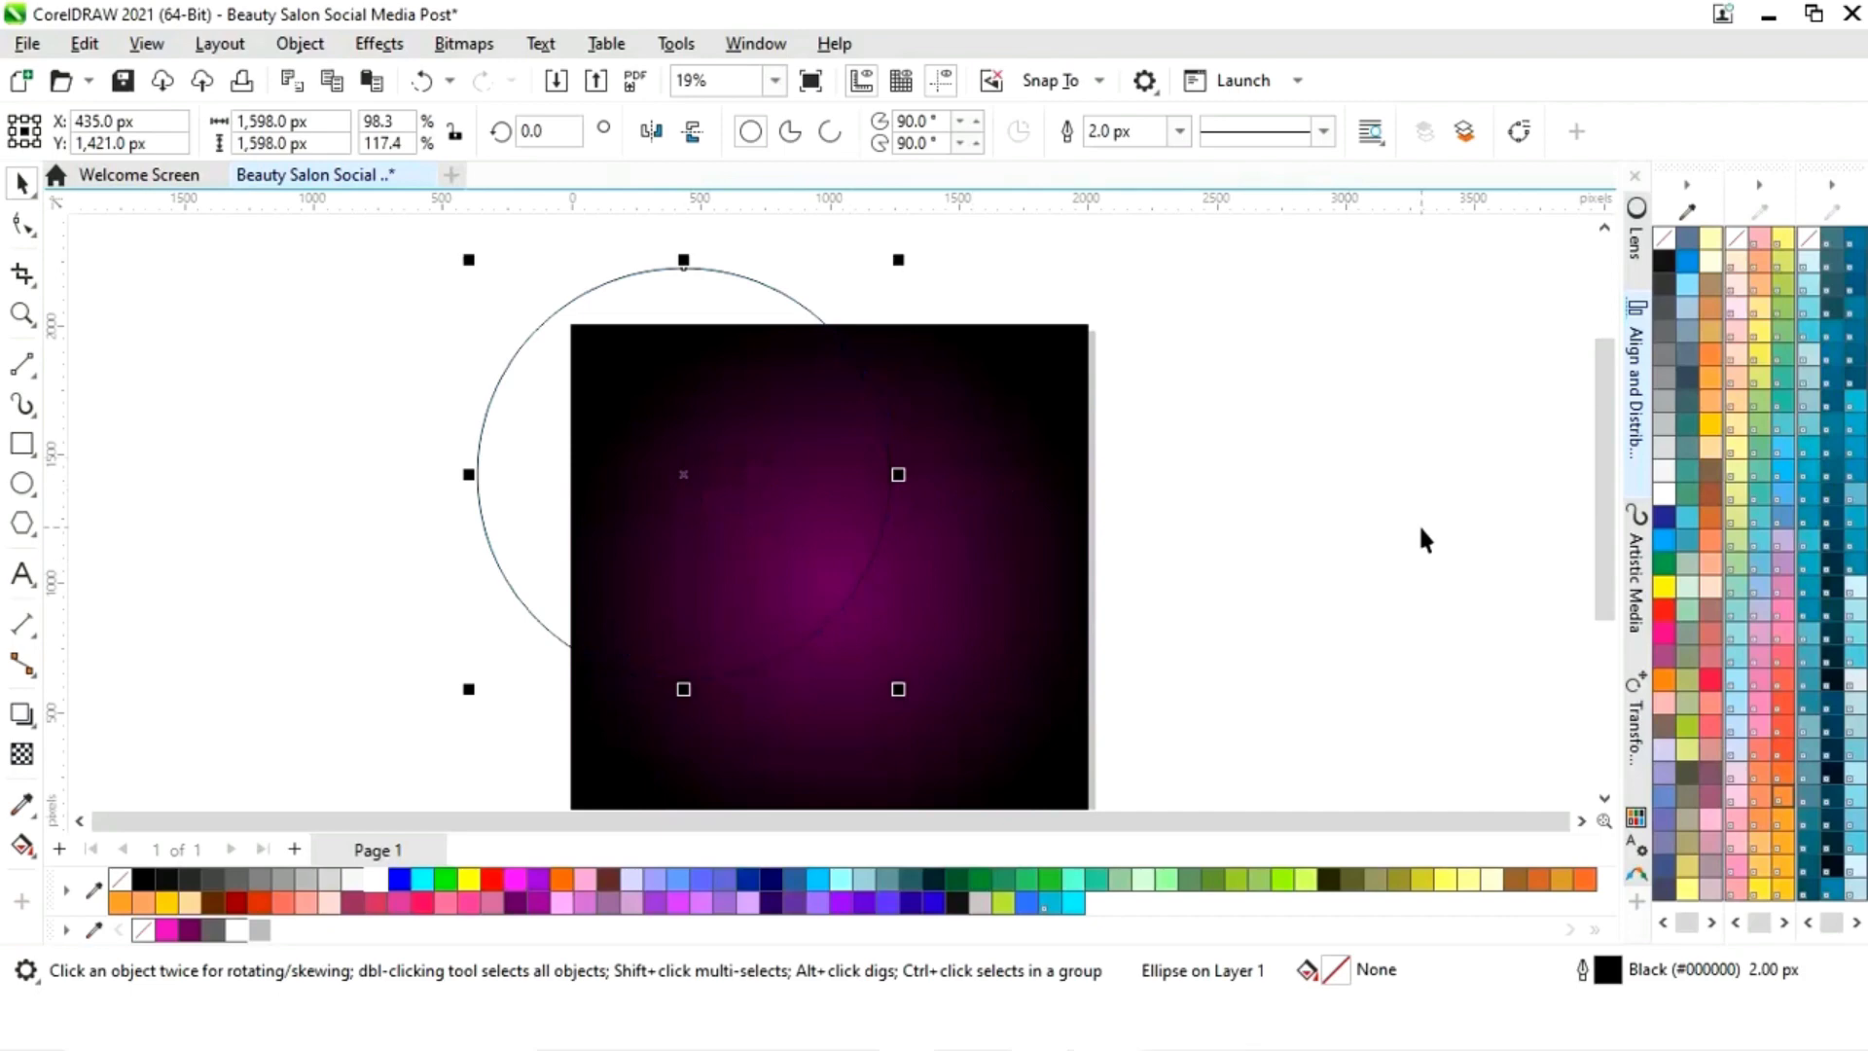
scroll(1618, 522, down, 1)
drag(898, 651, 1062, 707)
drag(1602, 535, 1613, 556)
drag(716, 443, 706, 405)
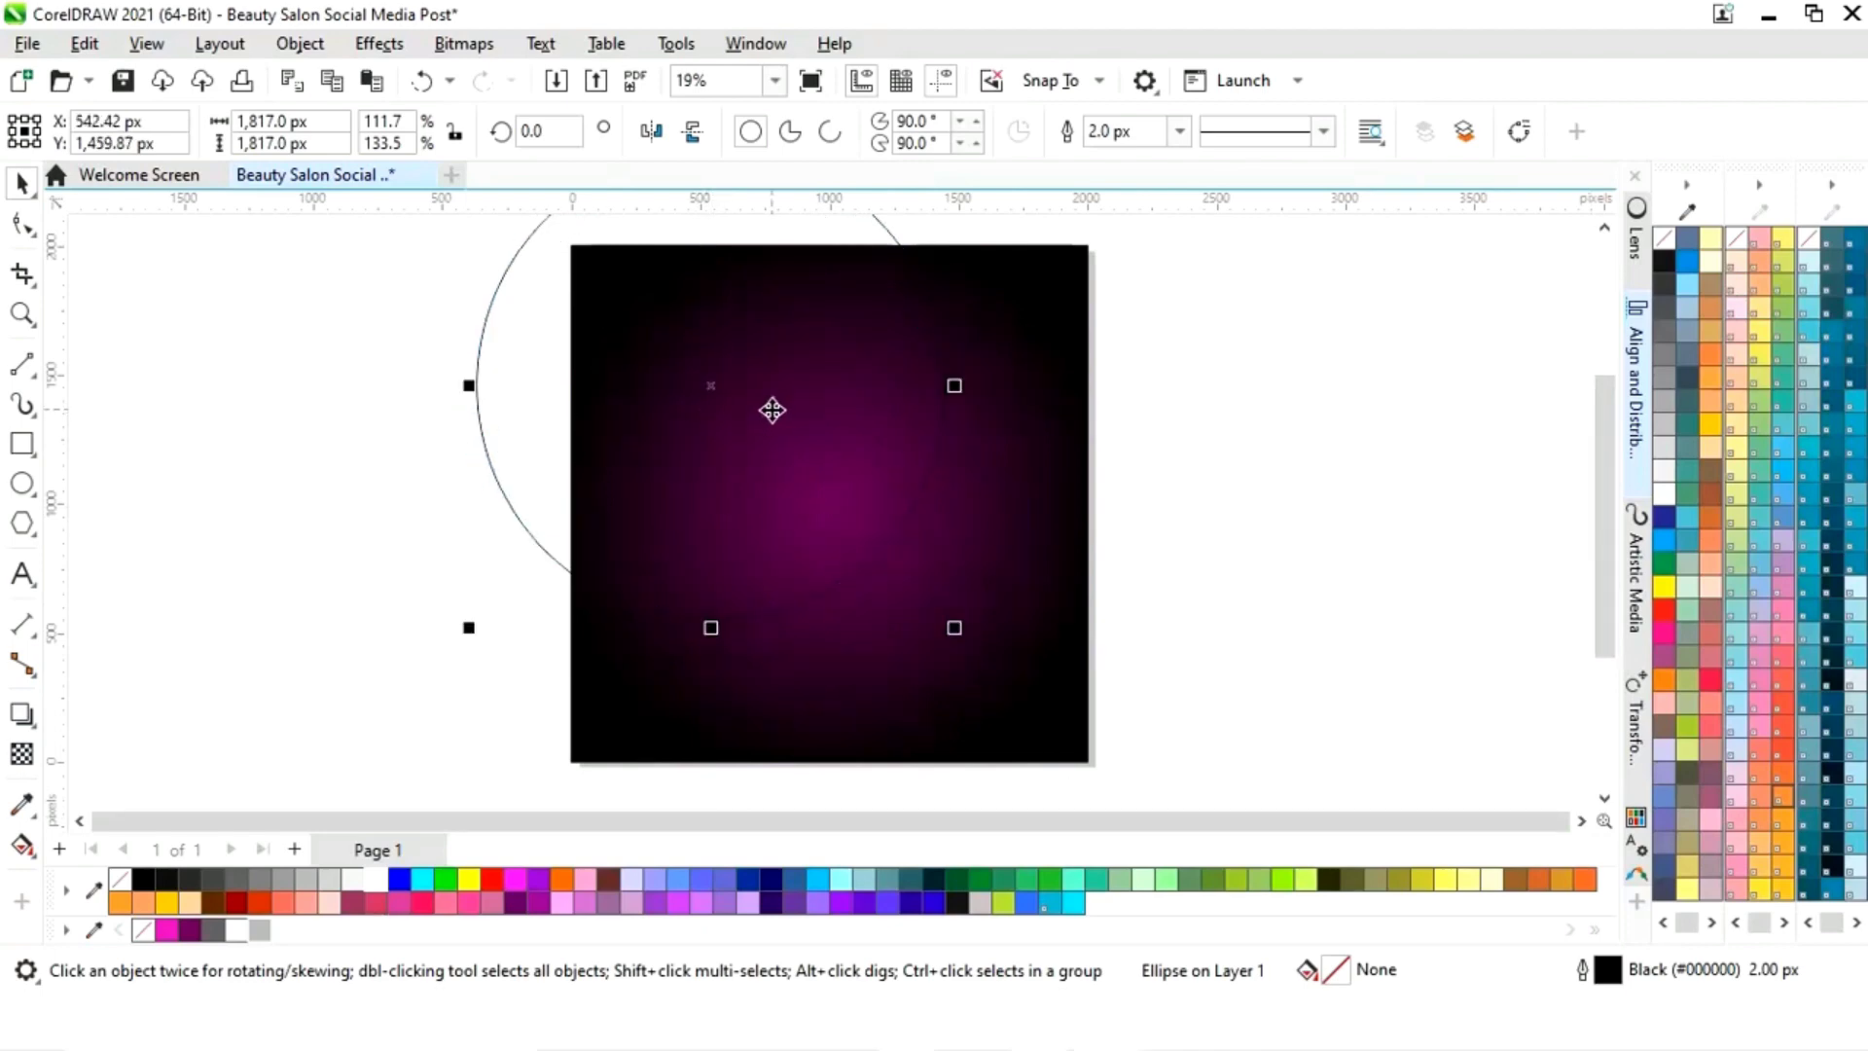
shift+click(1057, 527)
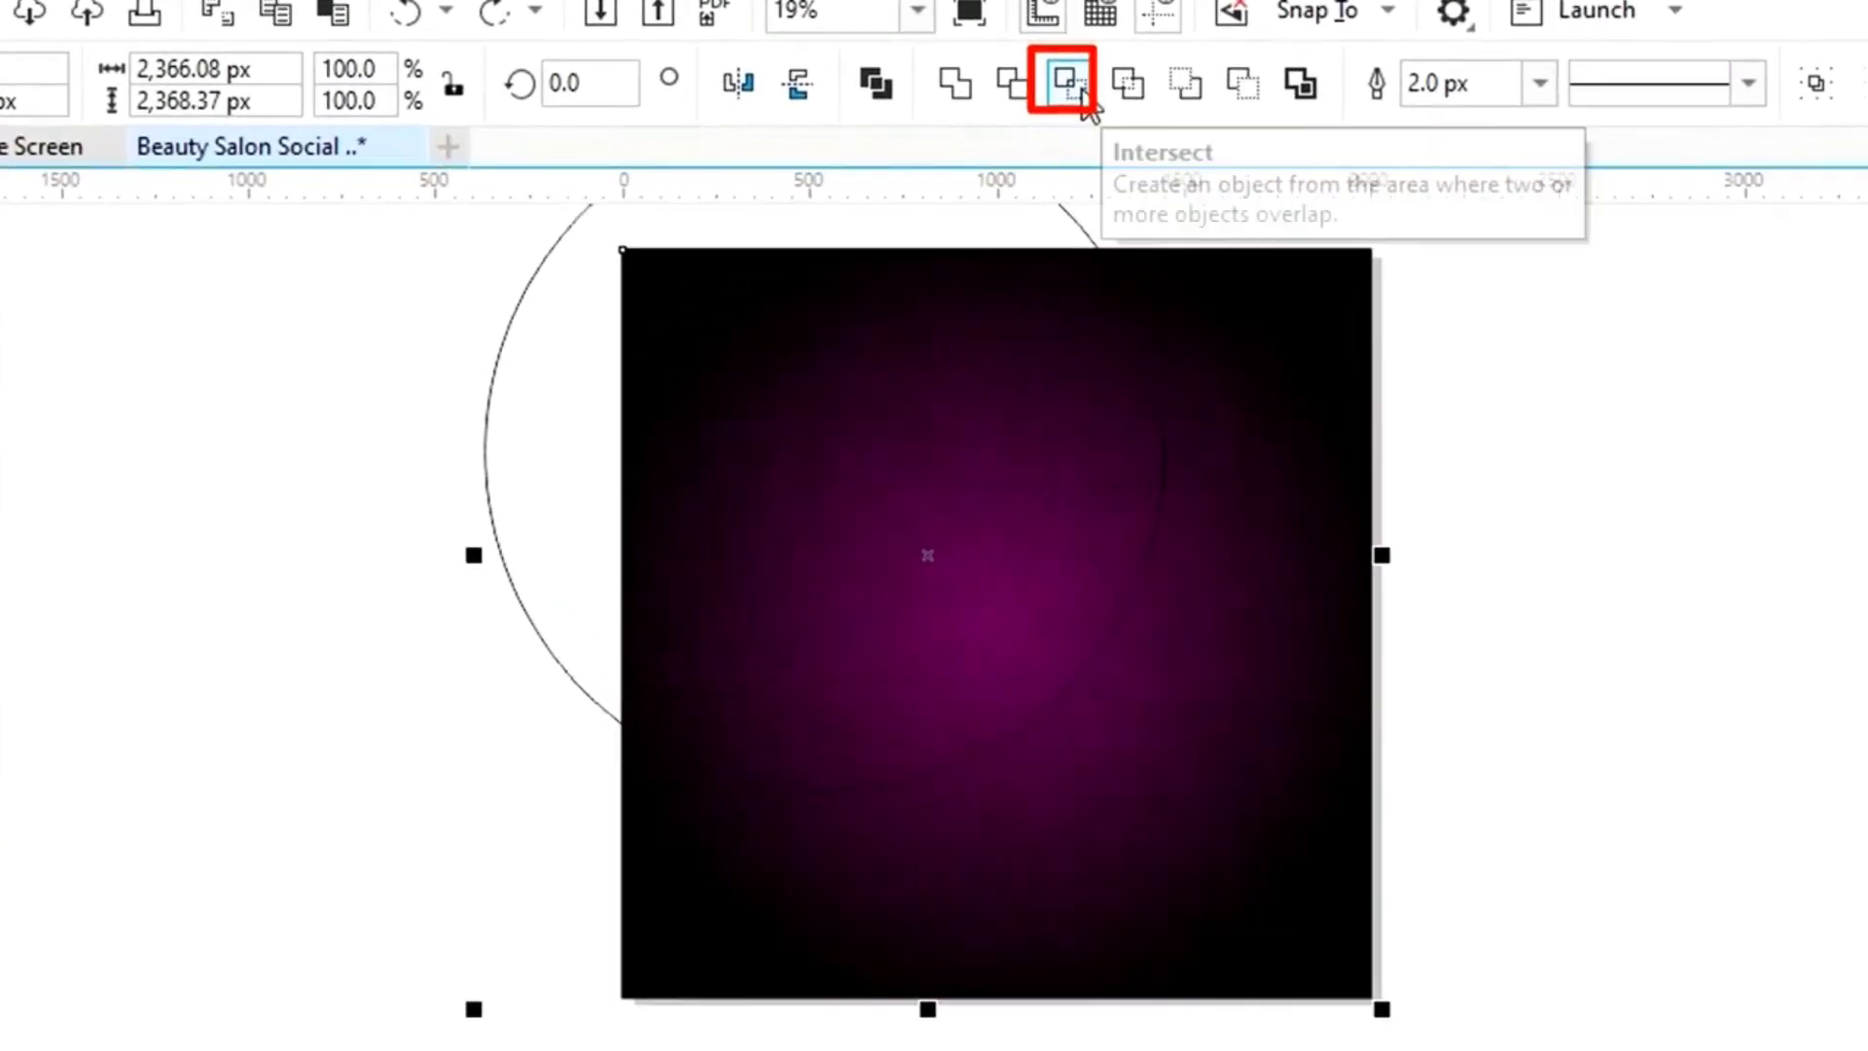
Step: Create a magenta shape from the circle–background overlap and delete the original circle
click(881, 131)
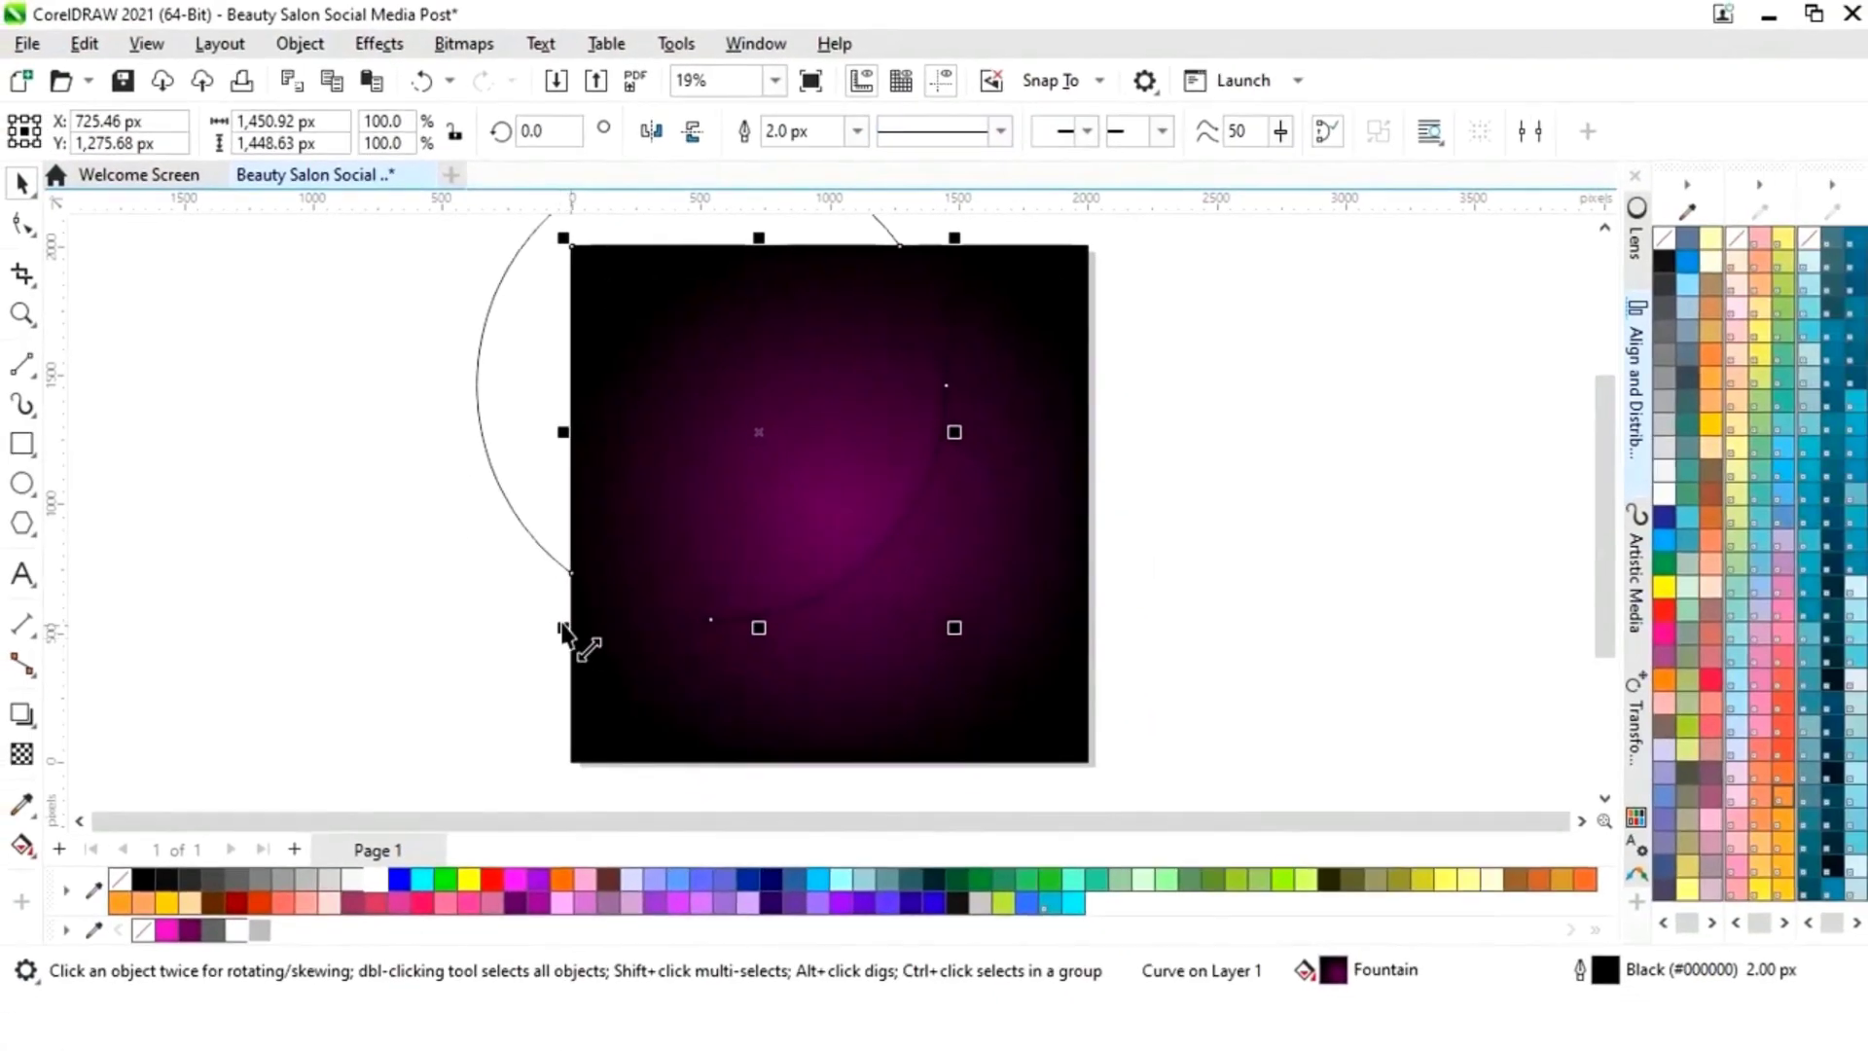
click(167, 929)
click(541, 554)
click(541, 555)
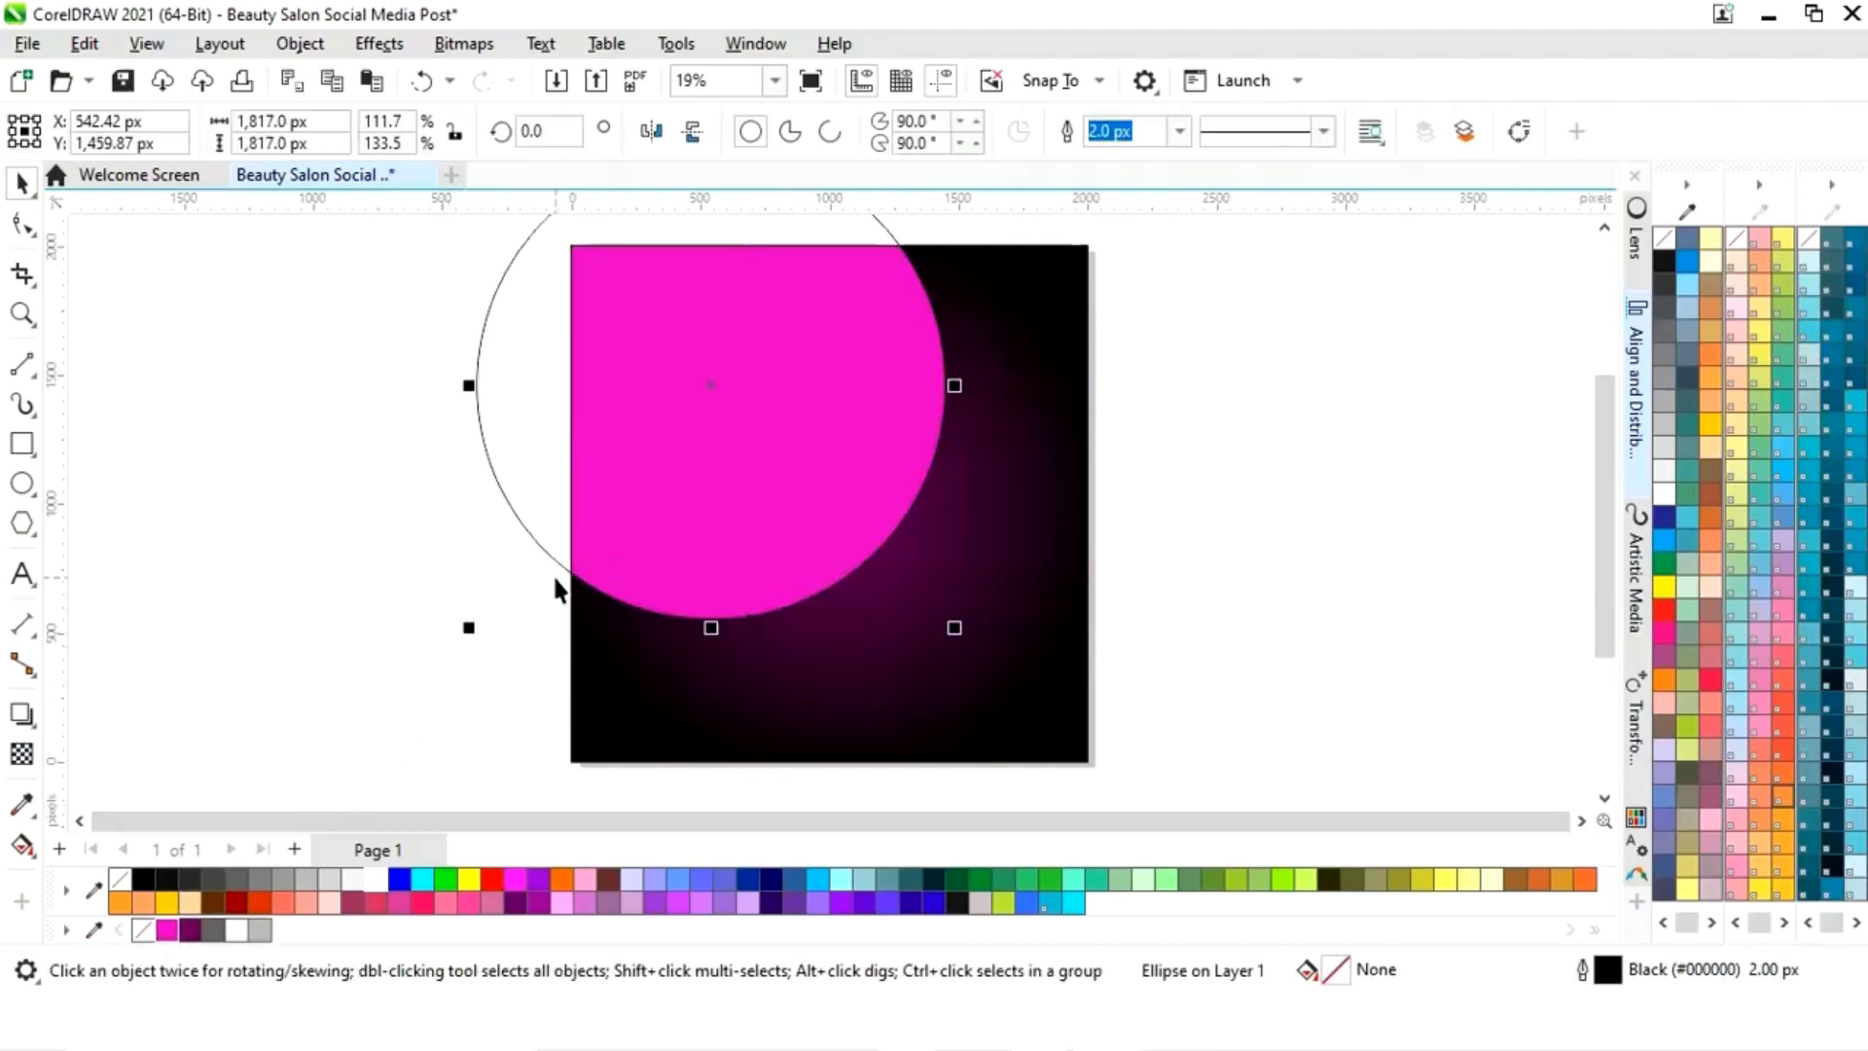
key(Delete)
Step: Fill a 97.4% copy white and remove the magenta ring's outline
click(851, 569)
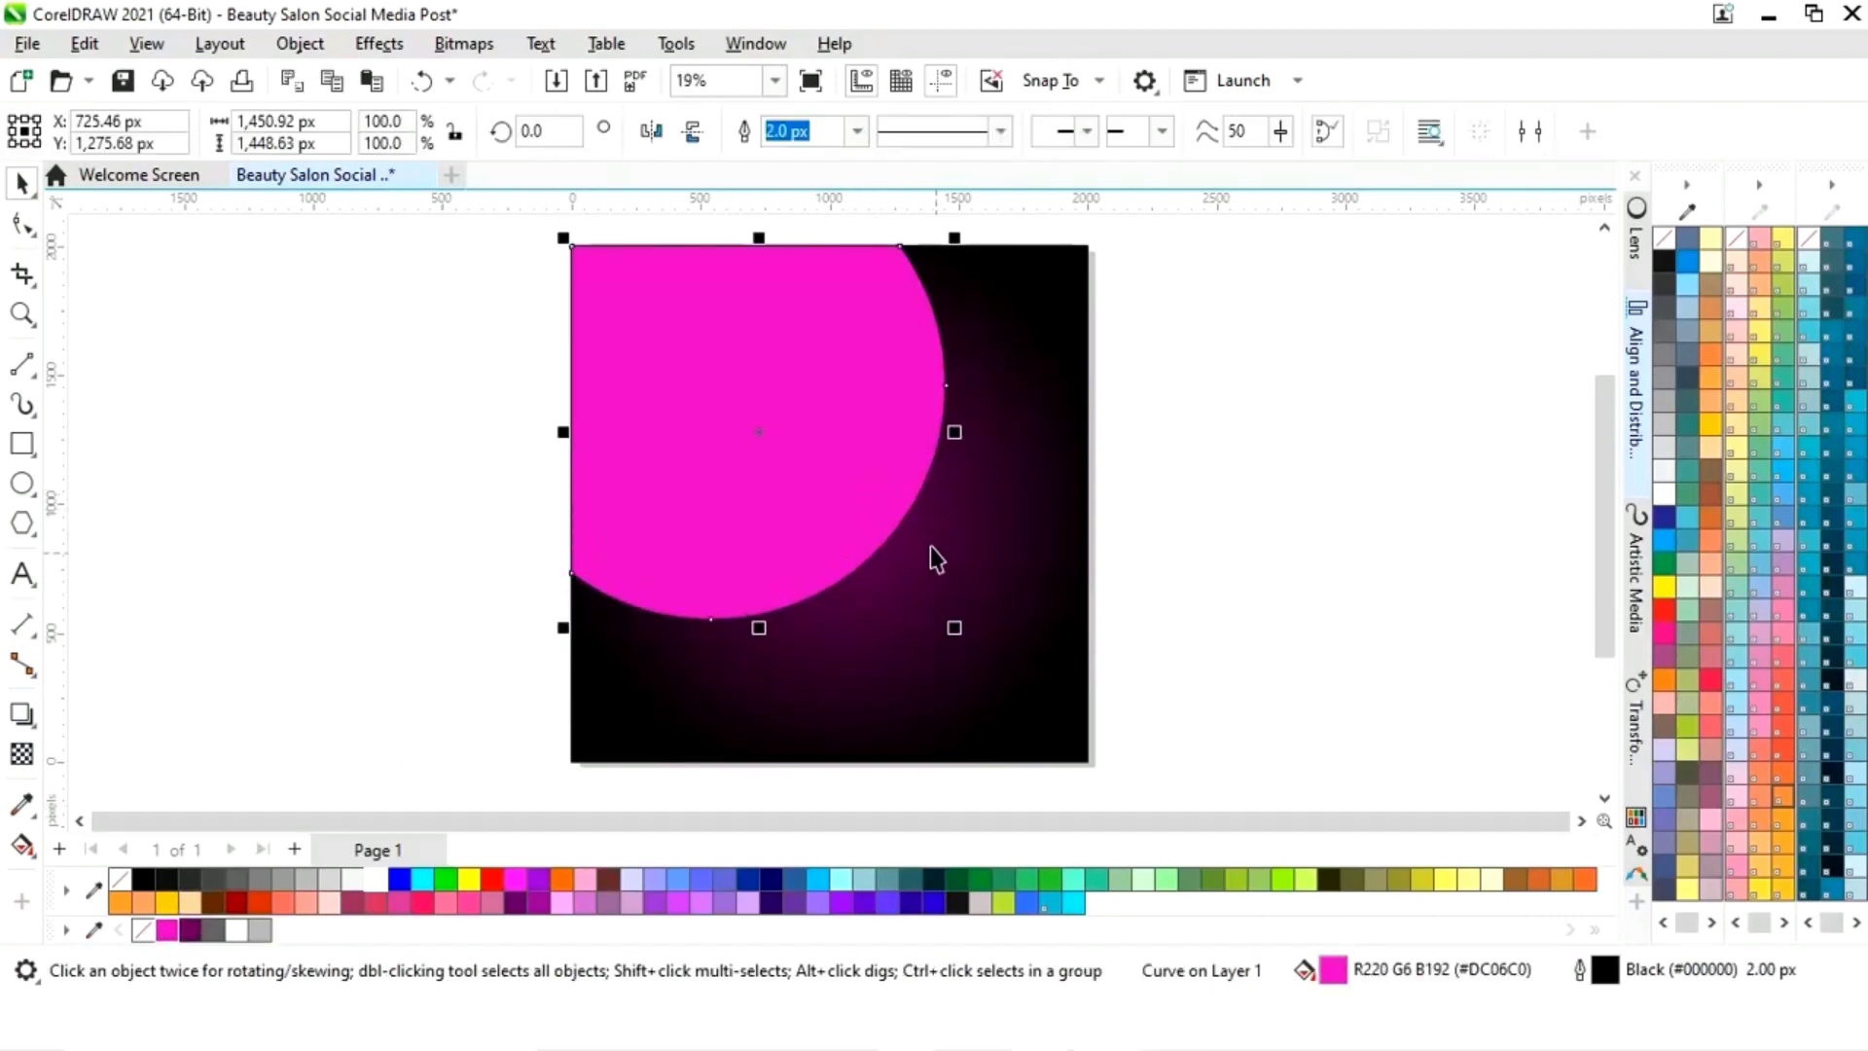
drag(956, 629, 948, 620)
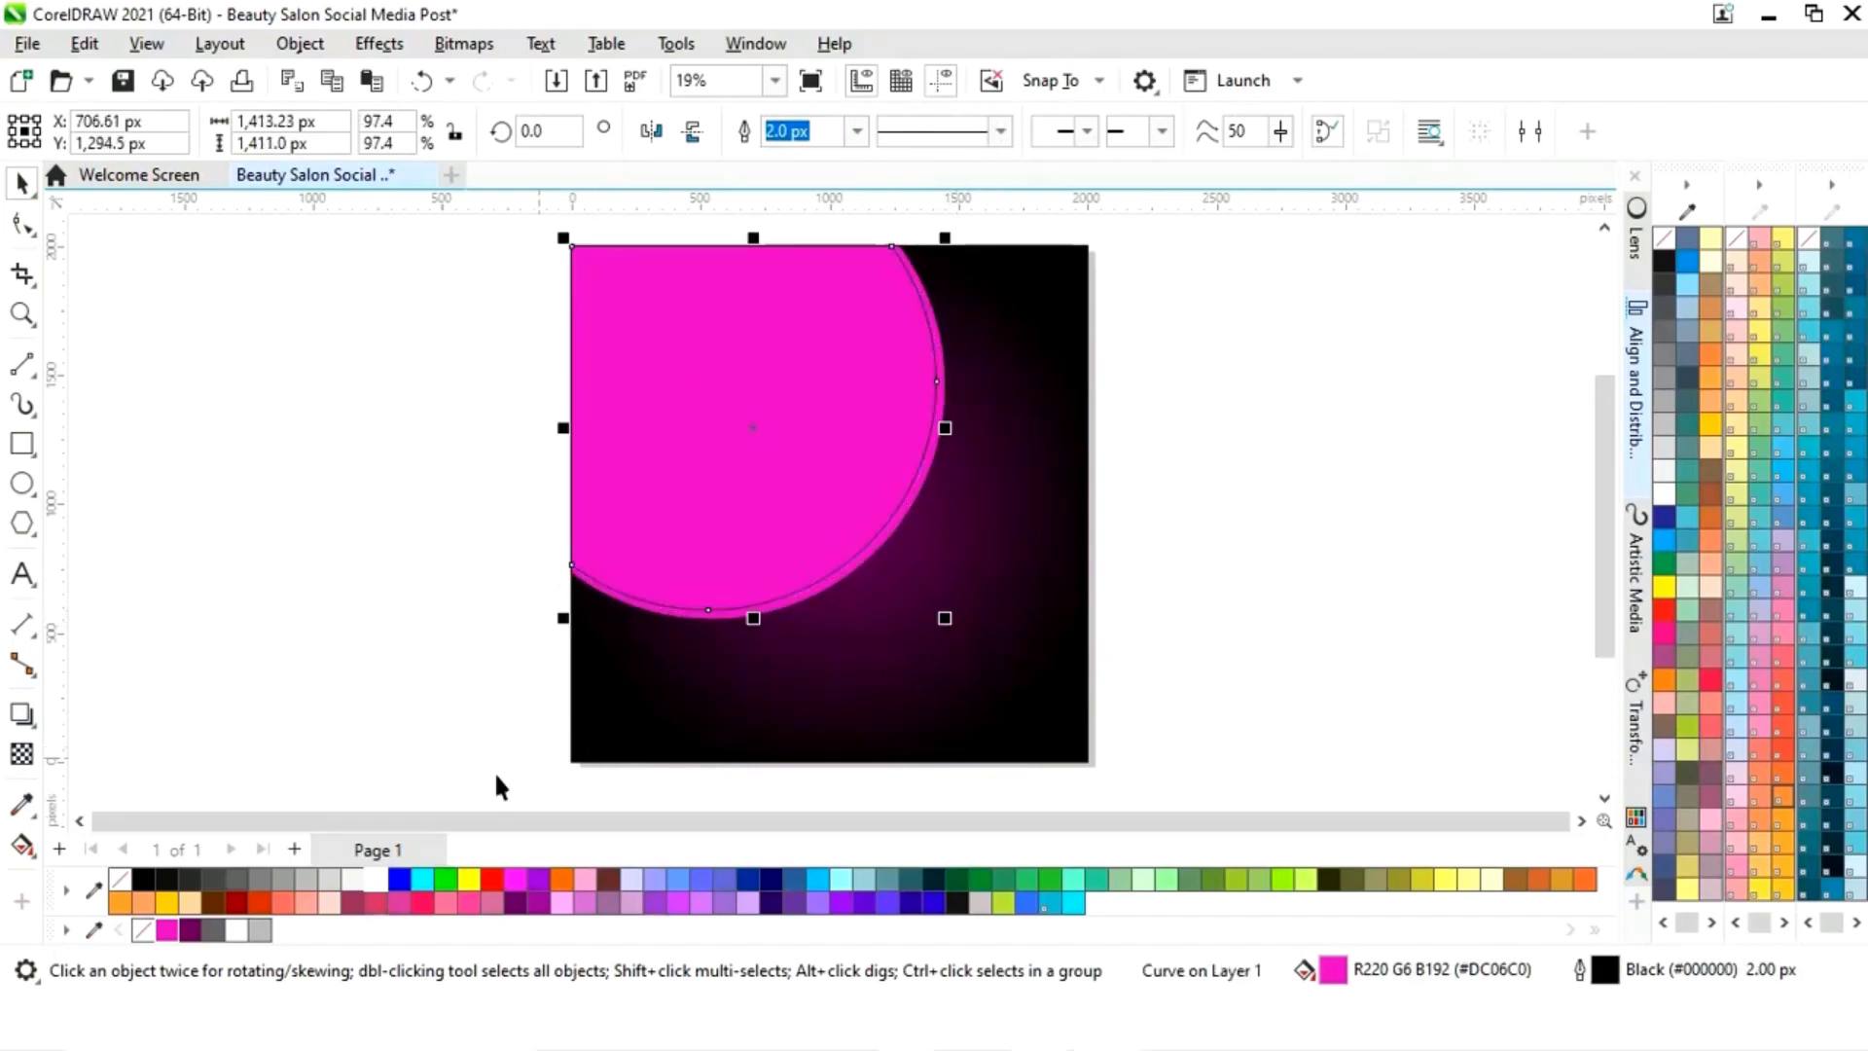
click(236, 930)
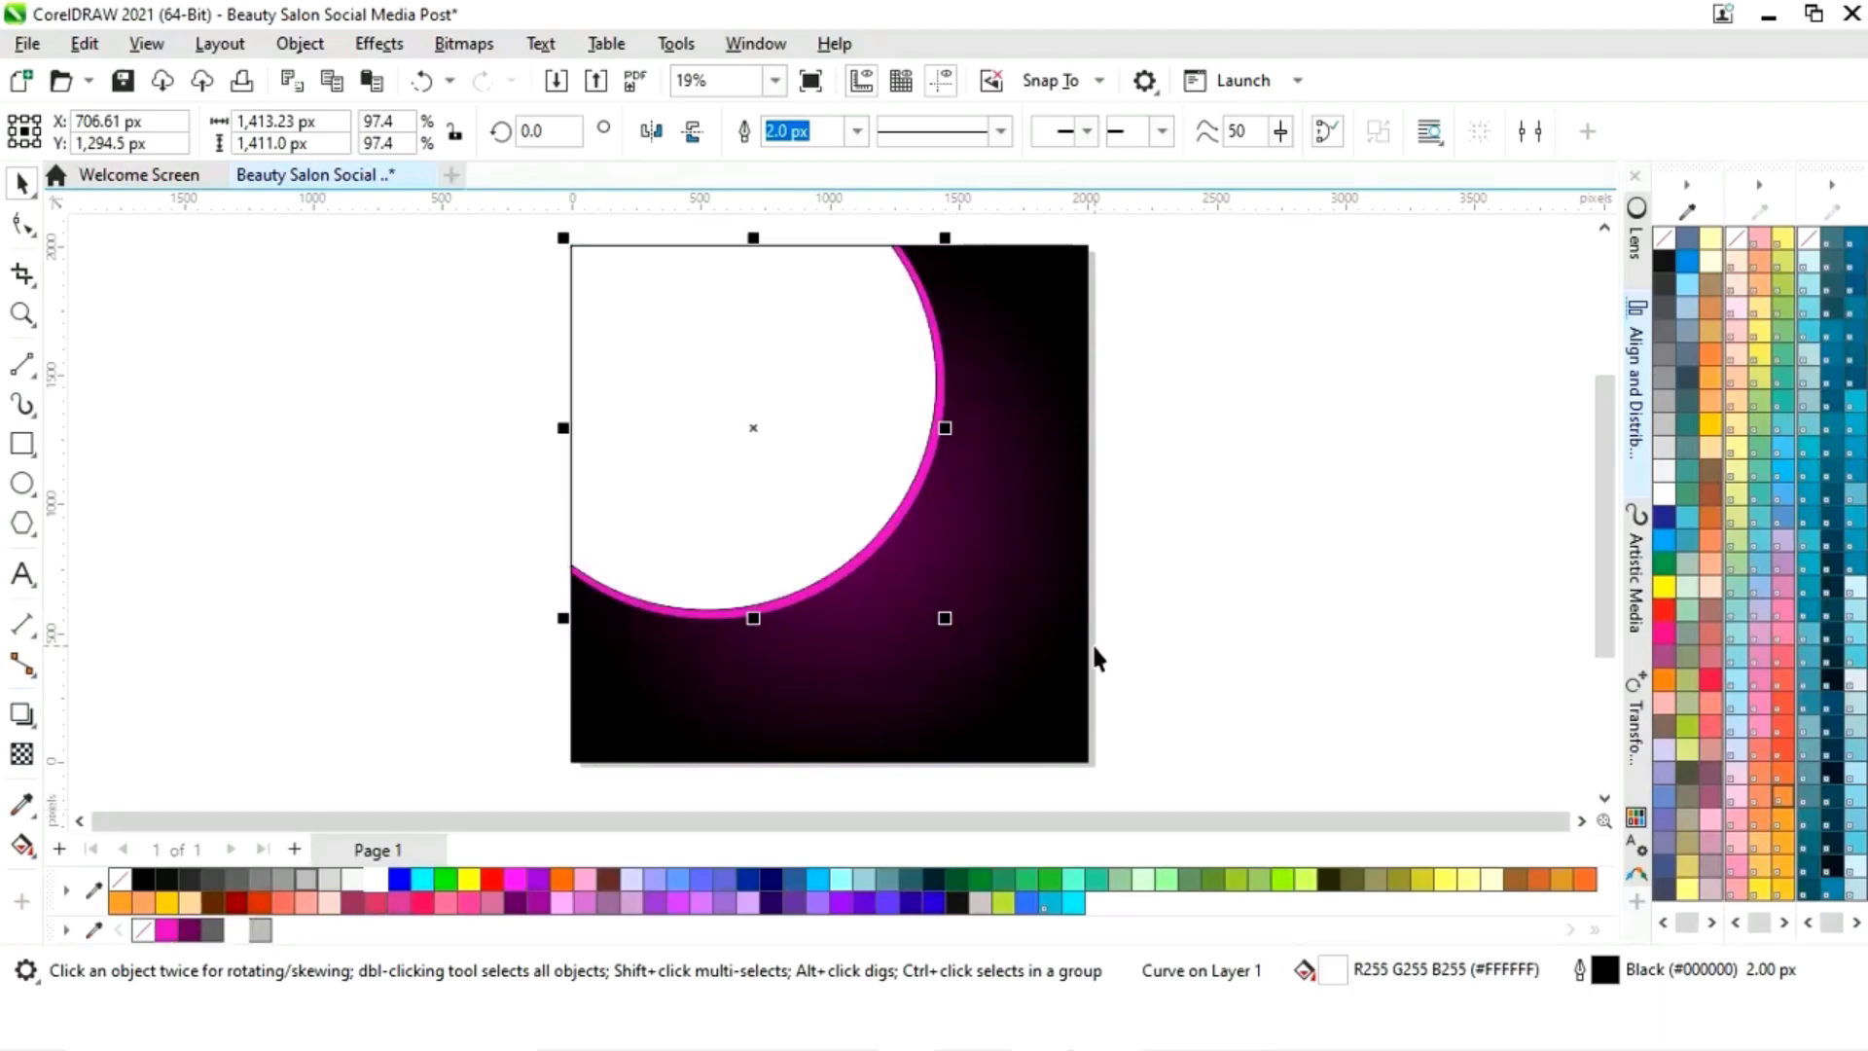
click(458, 717)
click(904, 538)
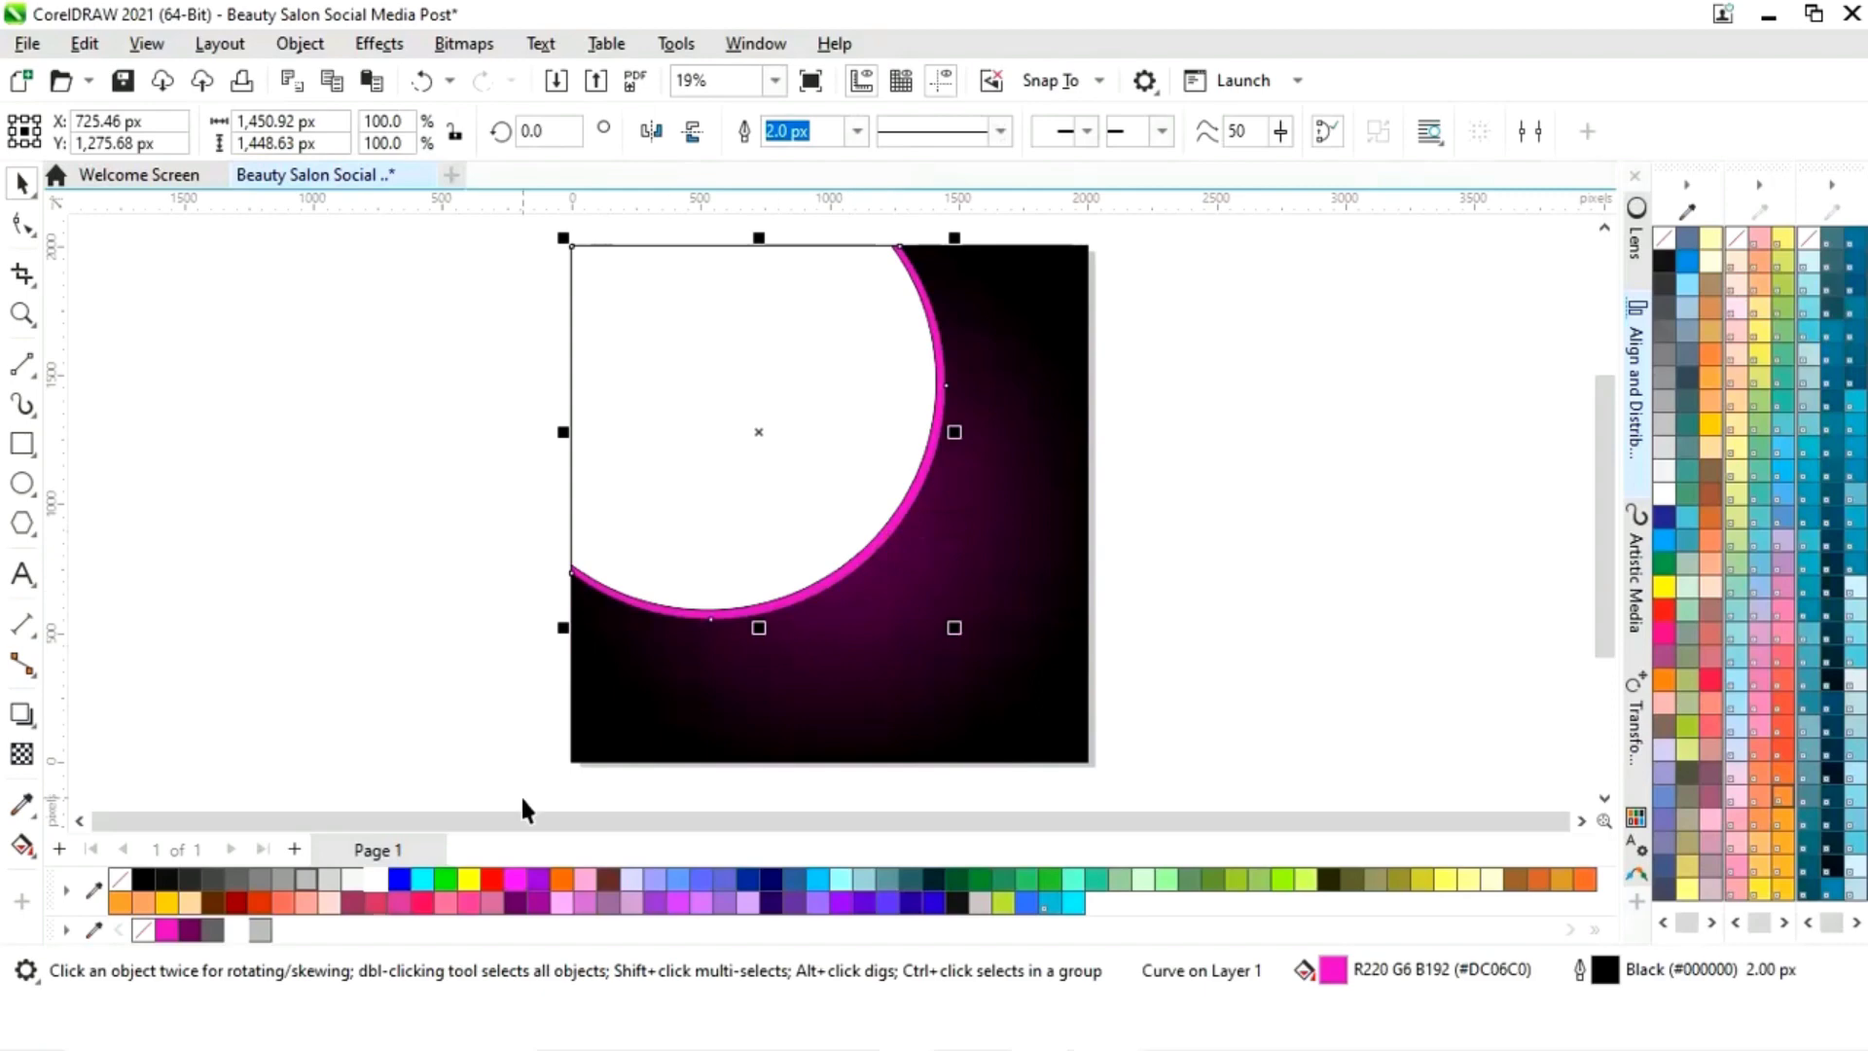
right_click(143, 931)
click(533, 637)
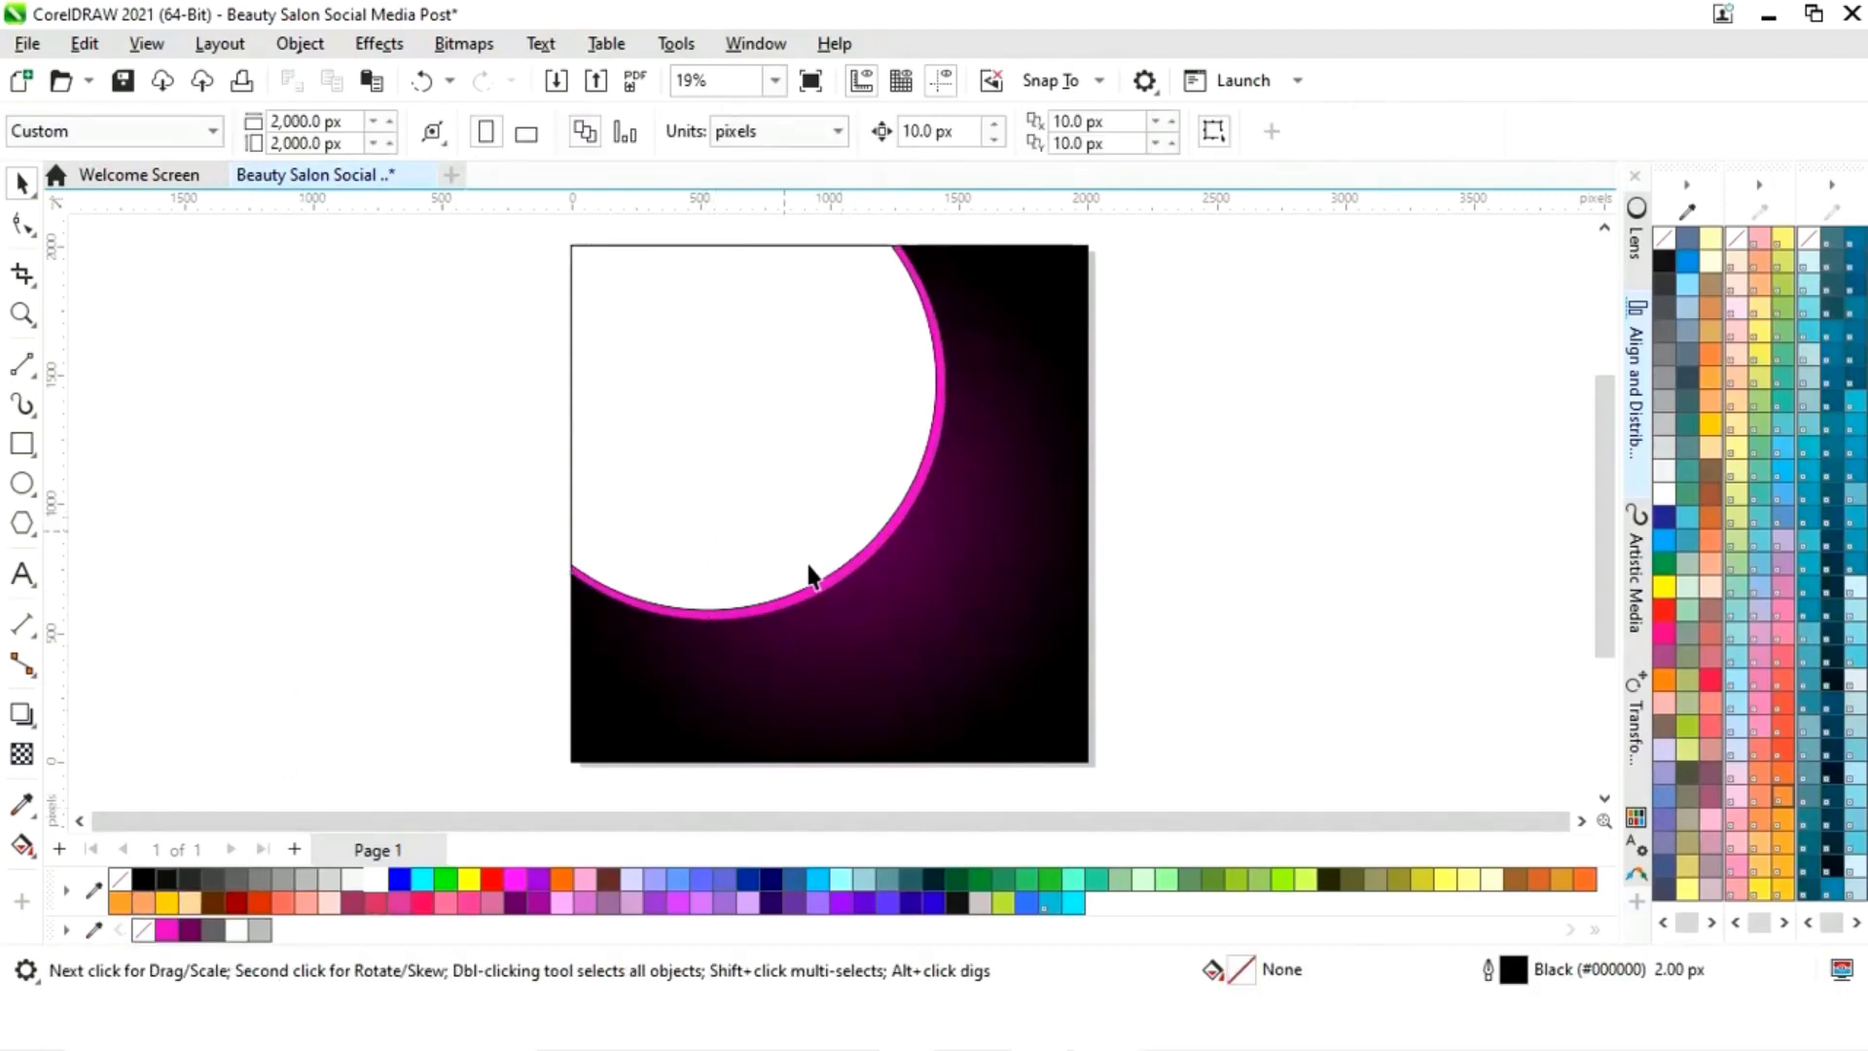
Step: Import Makeup.jpg from Explorer and position it over the page
key(alt+Tab)
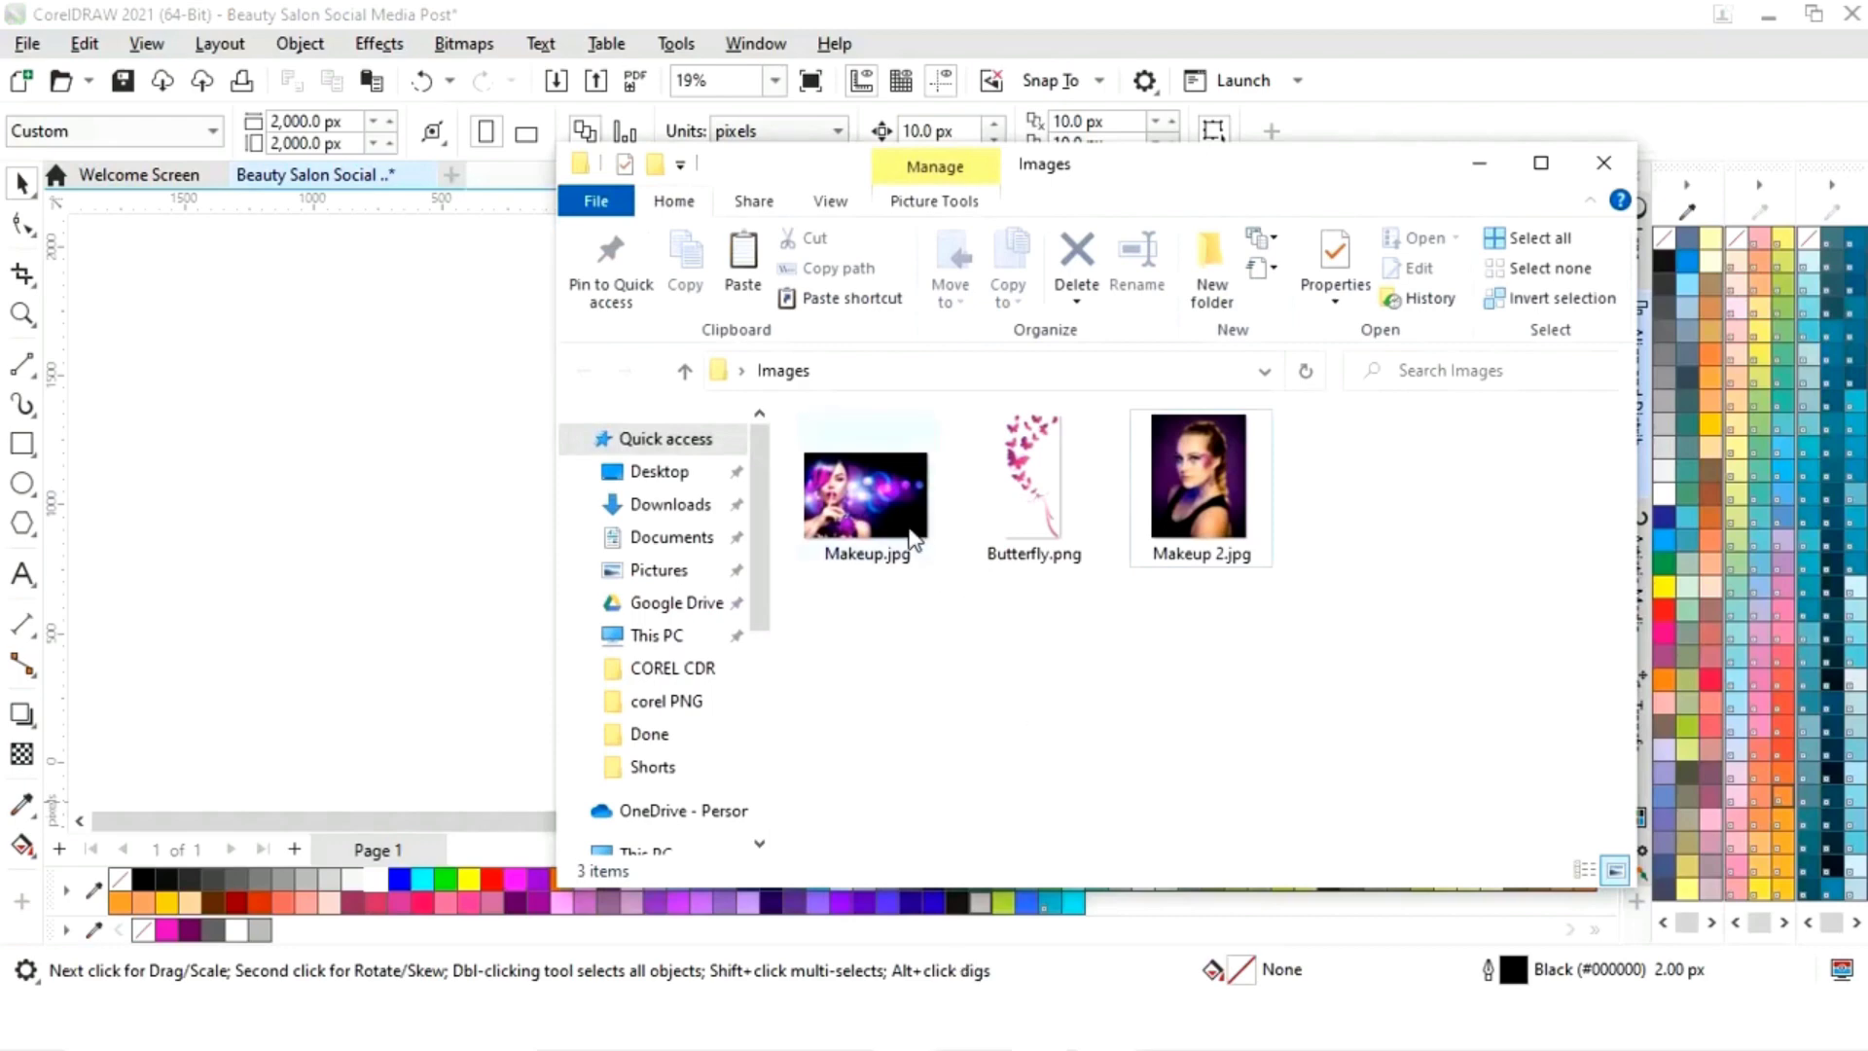
click(913, 540)
drag(441, 527, 434, 546)
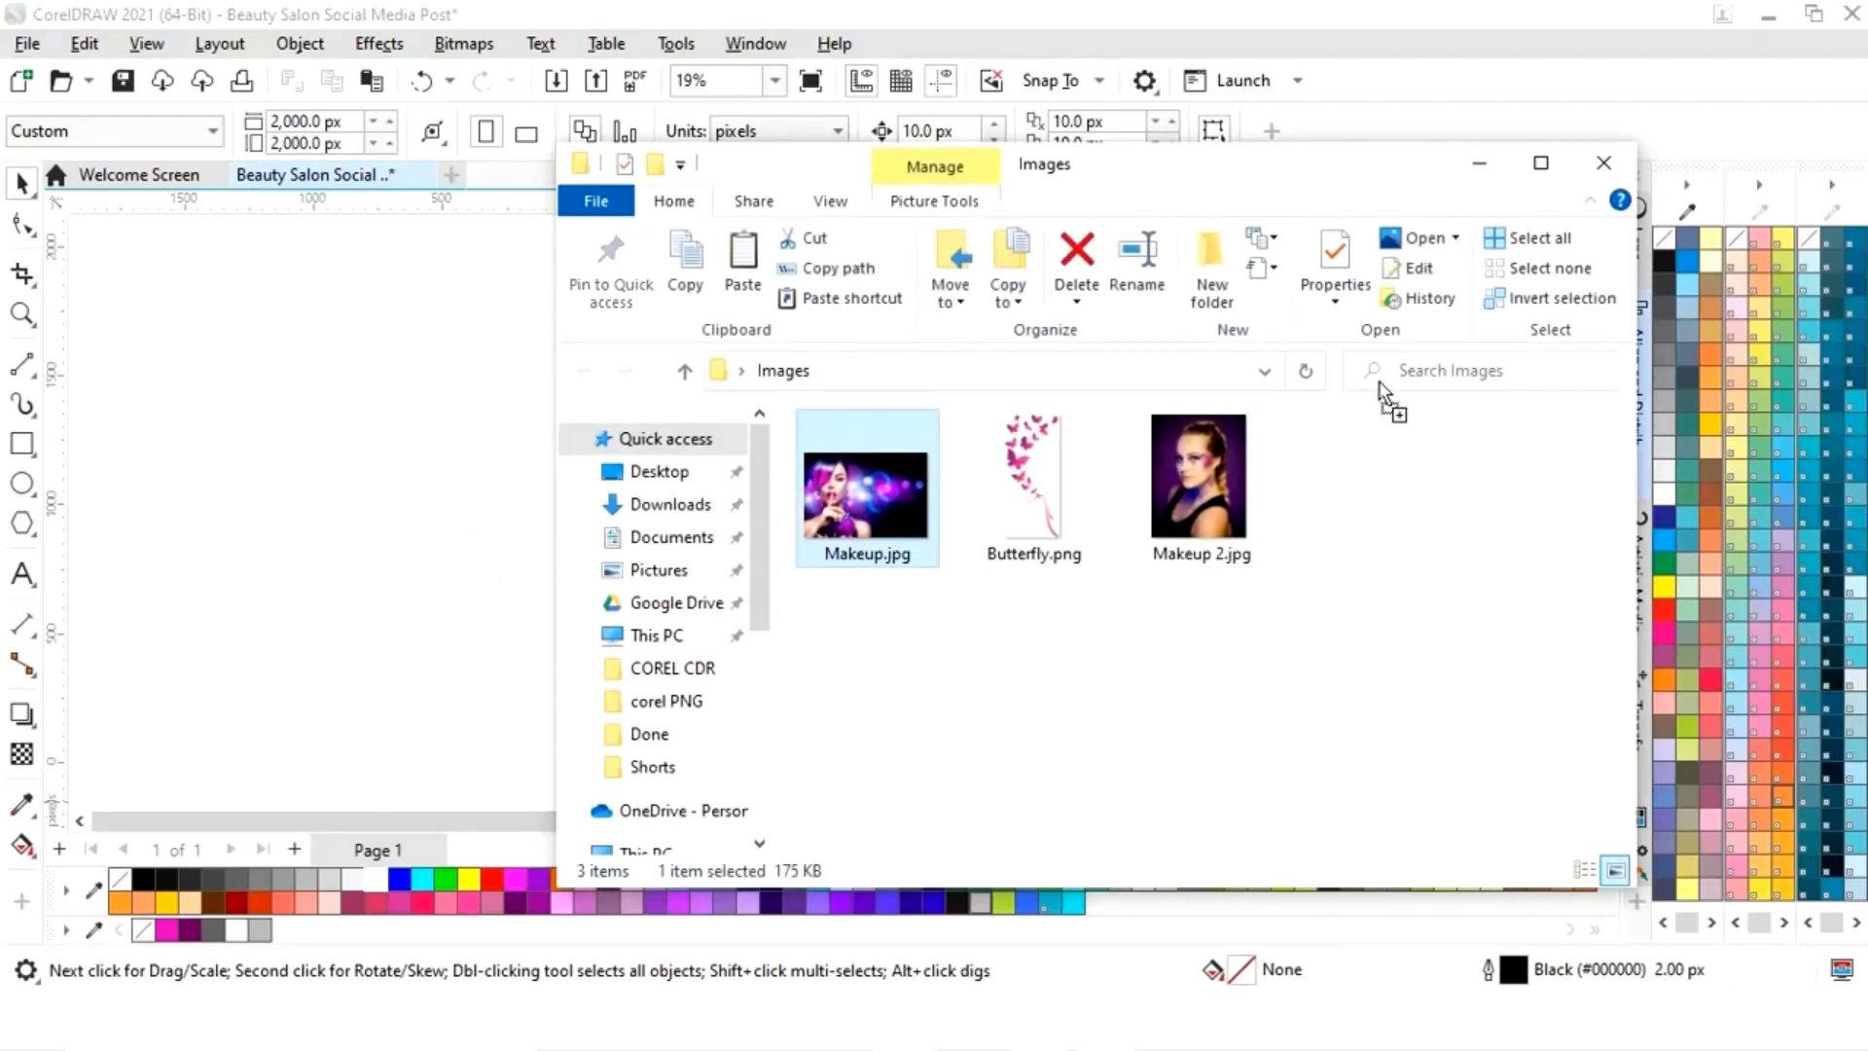
click(1478, 162)
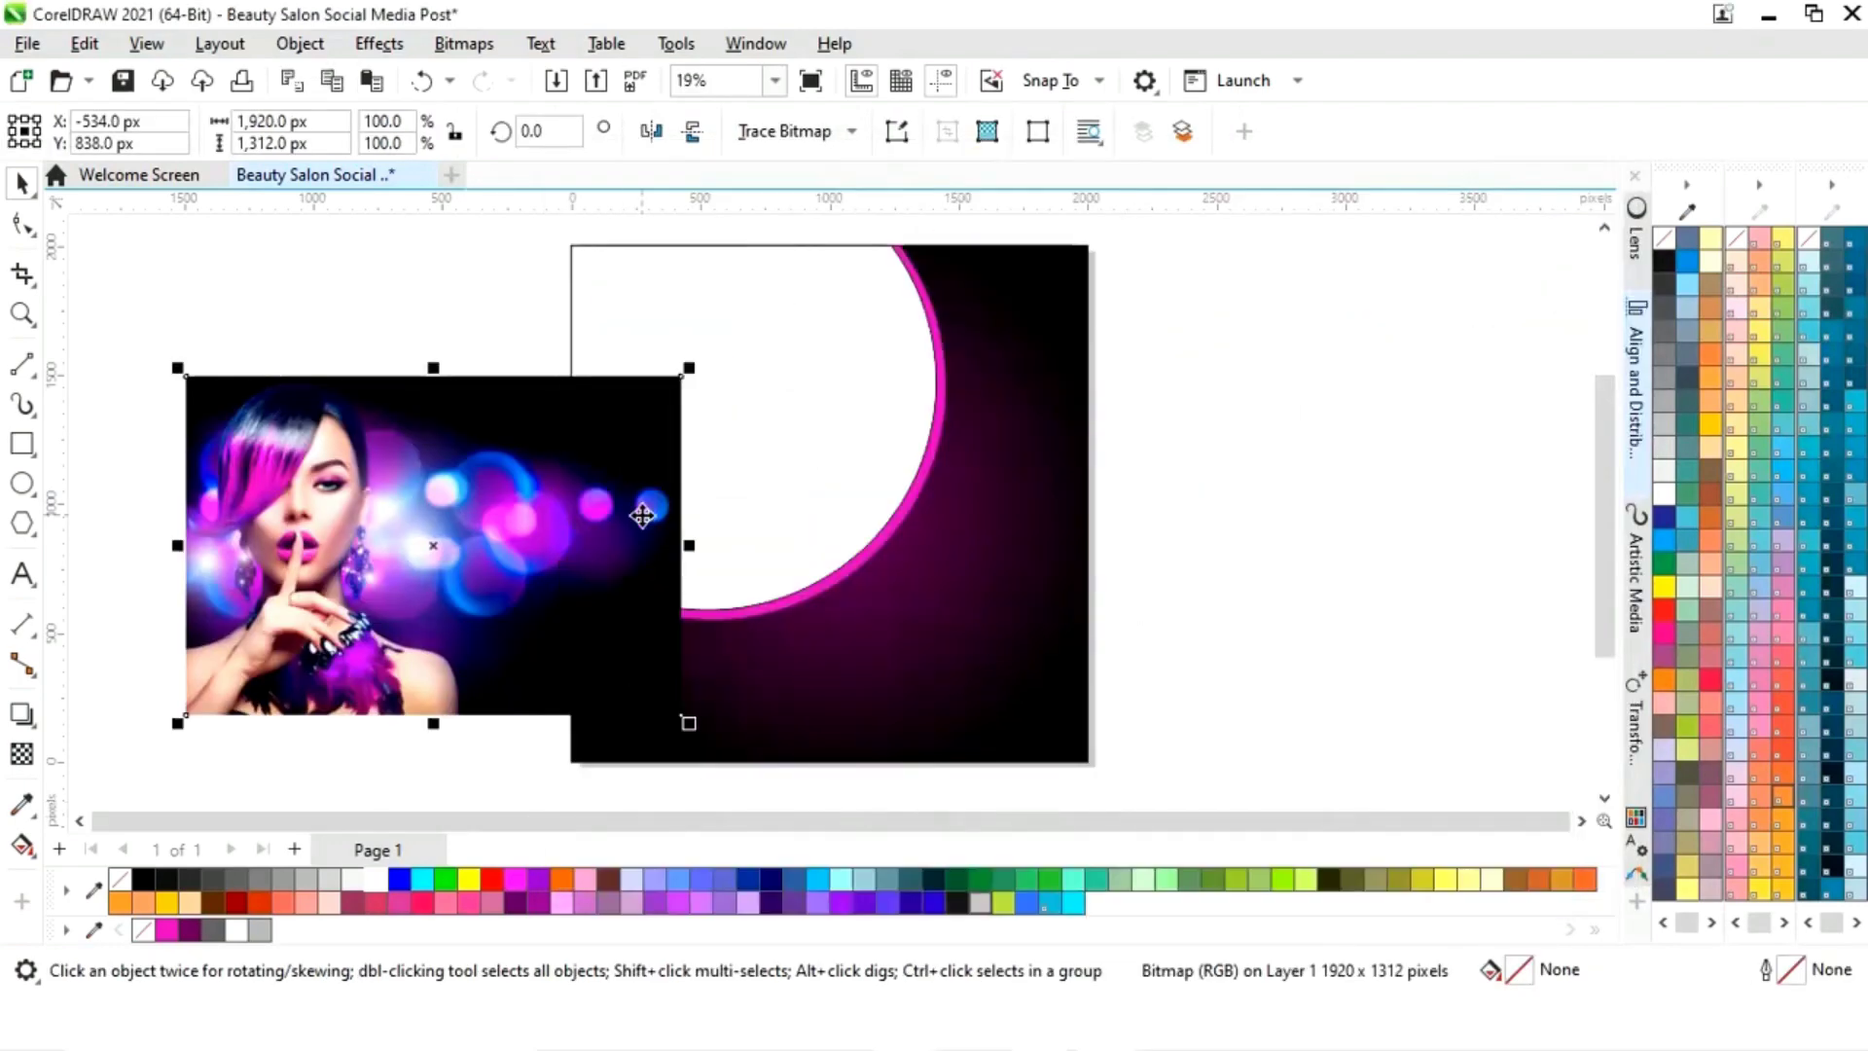
drag(465, 540, 893, 511)
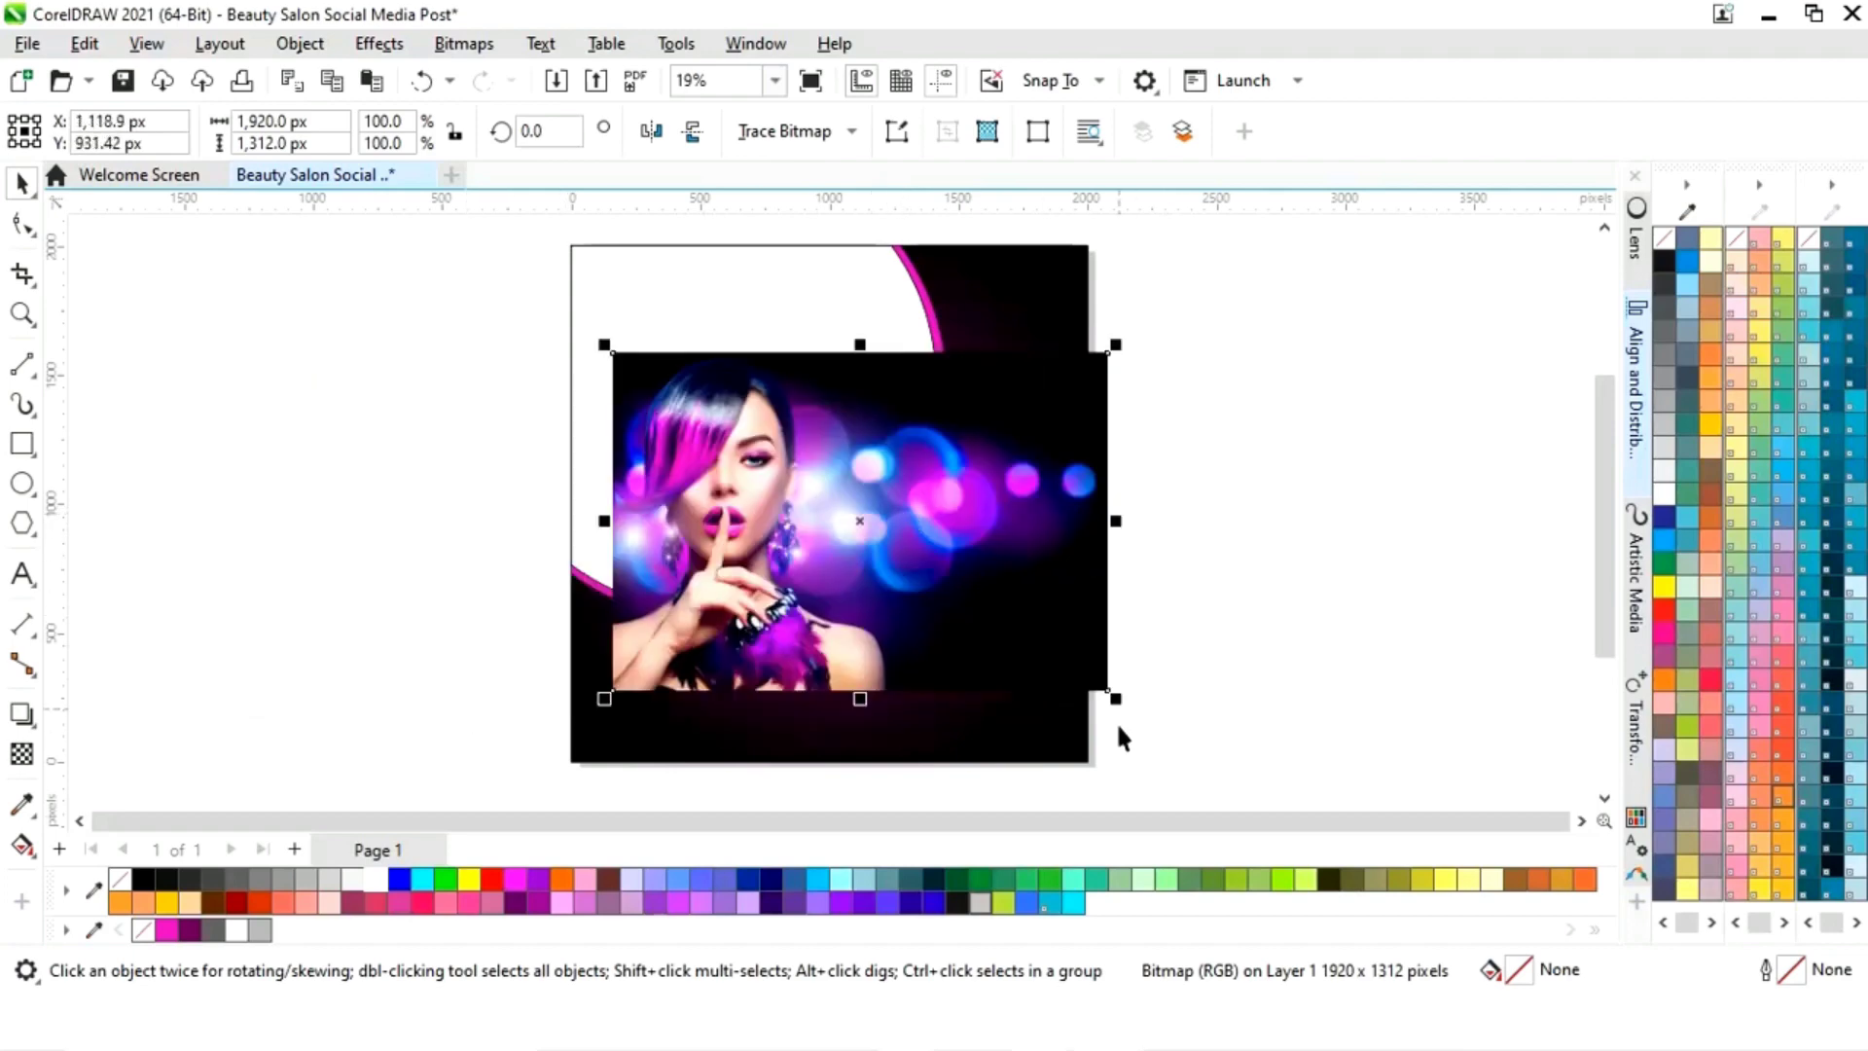
drag(1123, 715, 1518, 778)
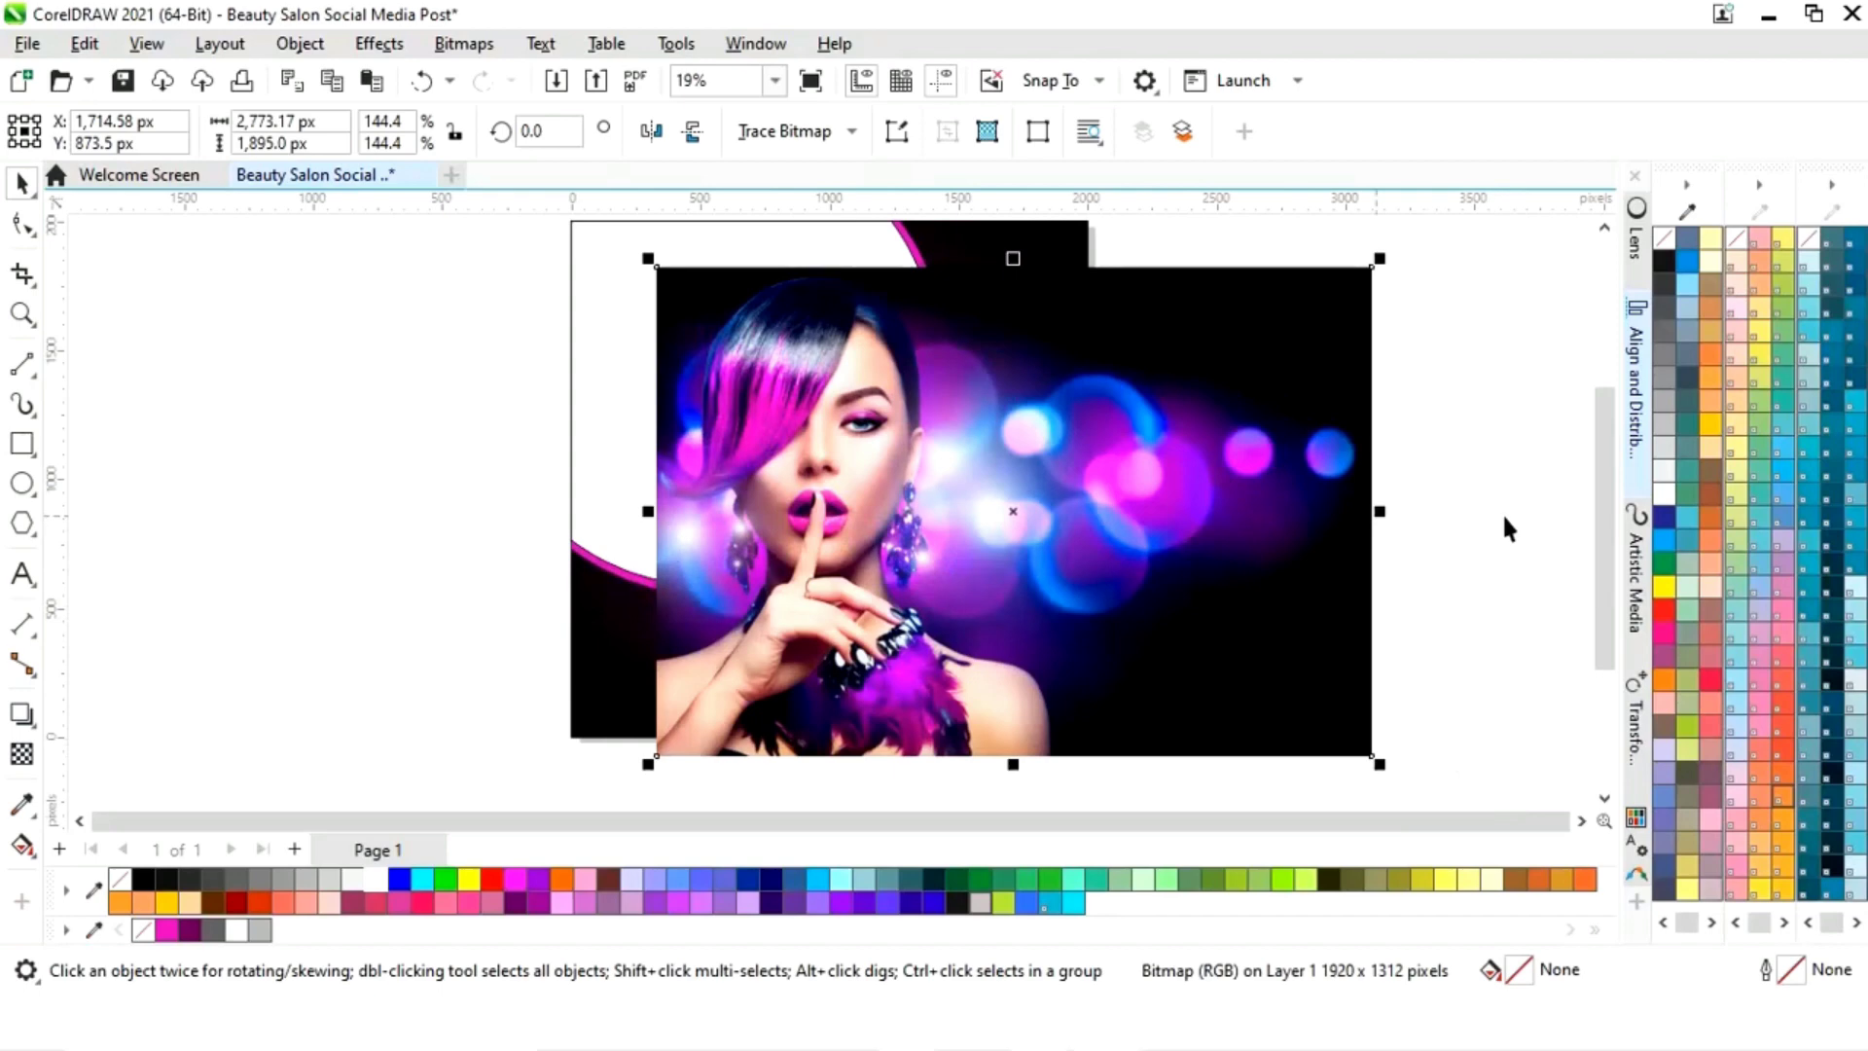
drag(1606, 542, 1604, 489)
drag(1013, 617, 905, 621)
Step: PowerClip the photo inside the white circle and adjust its position within the frame
right_click(907, 622)
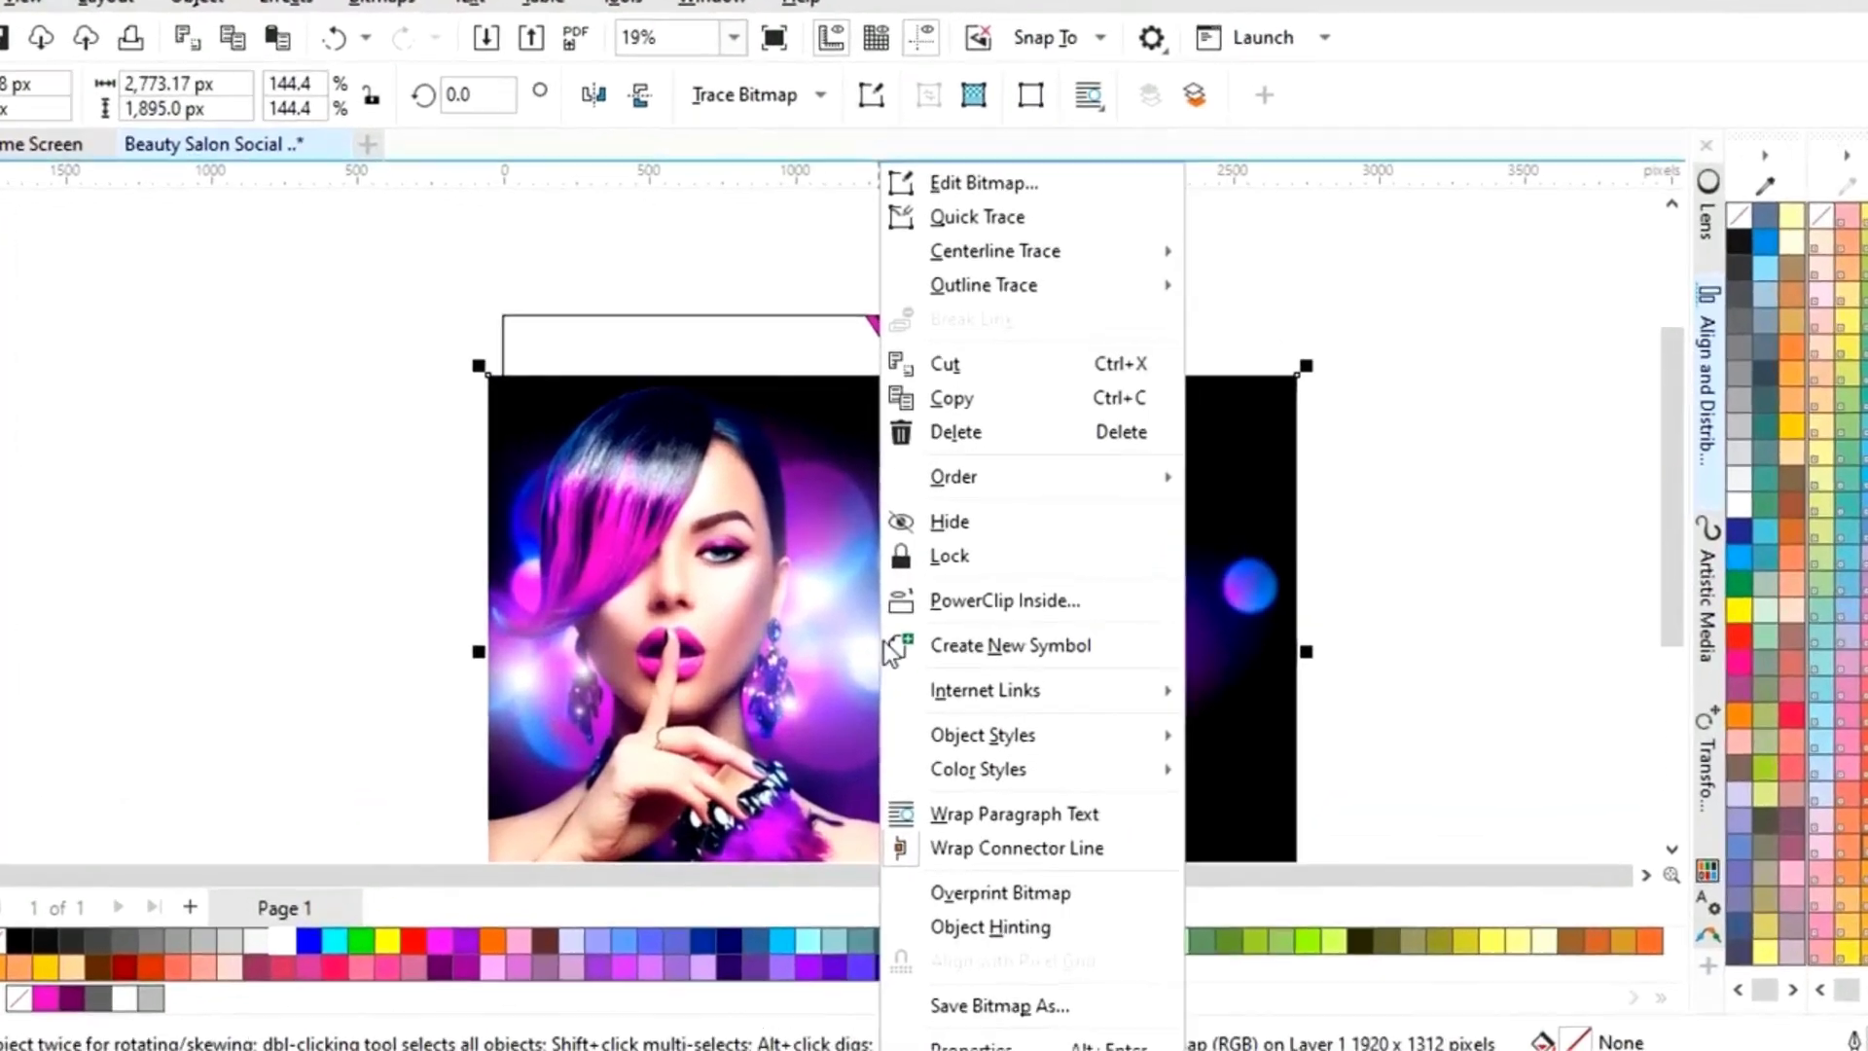
click(1012, 602)
click(1024, 627)
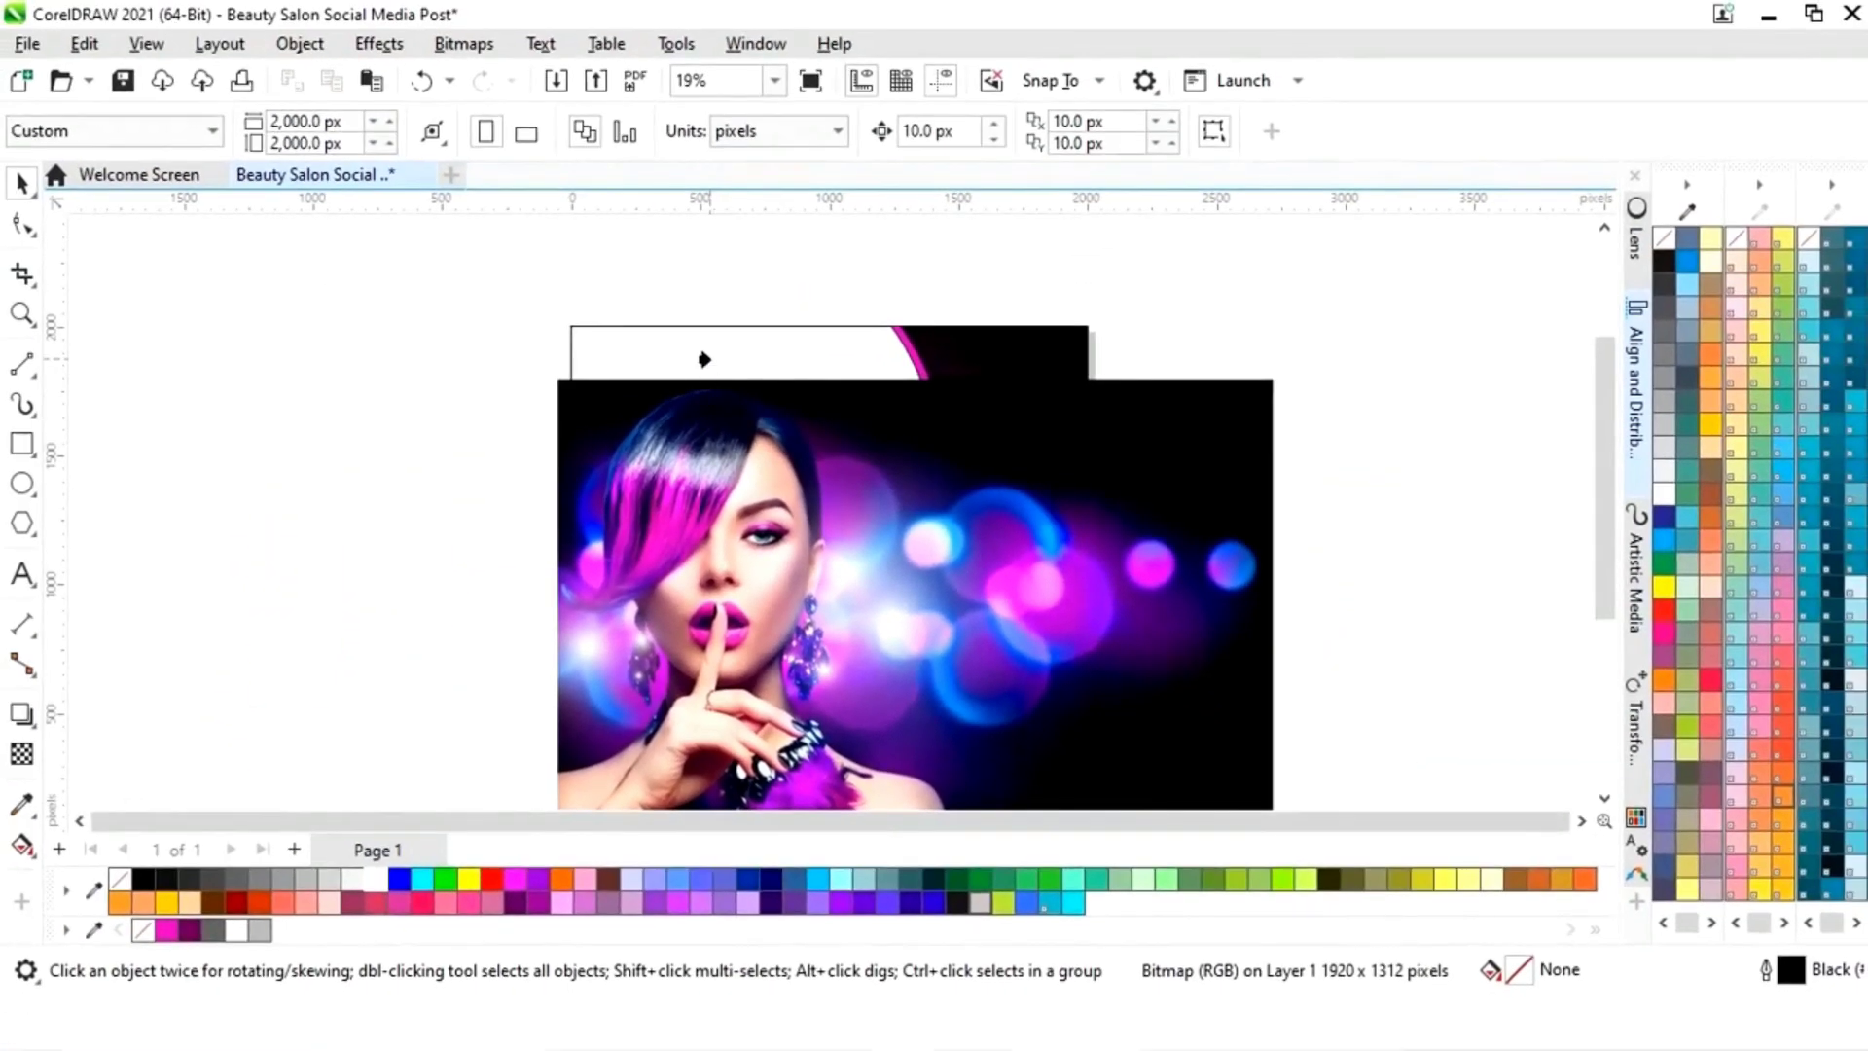
click(704, 359)
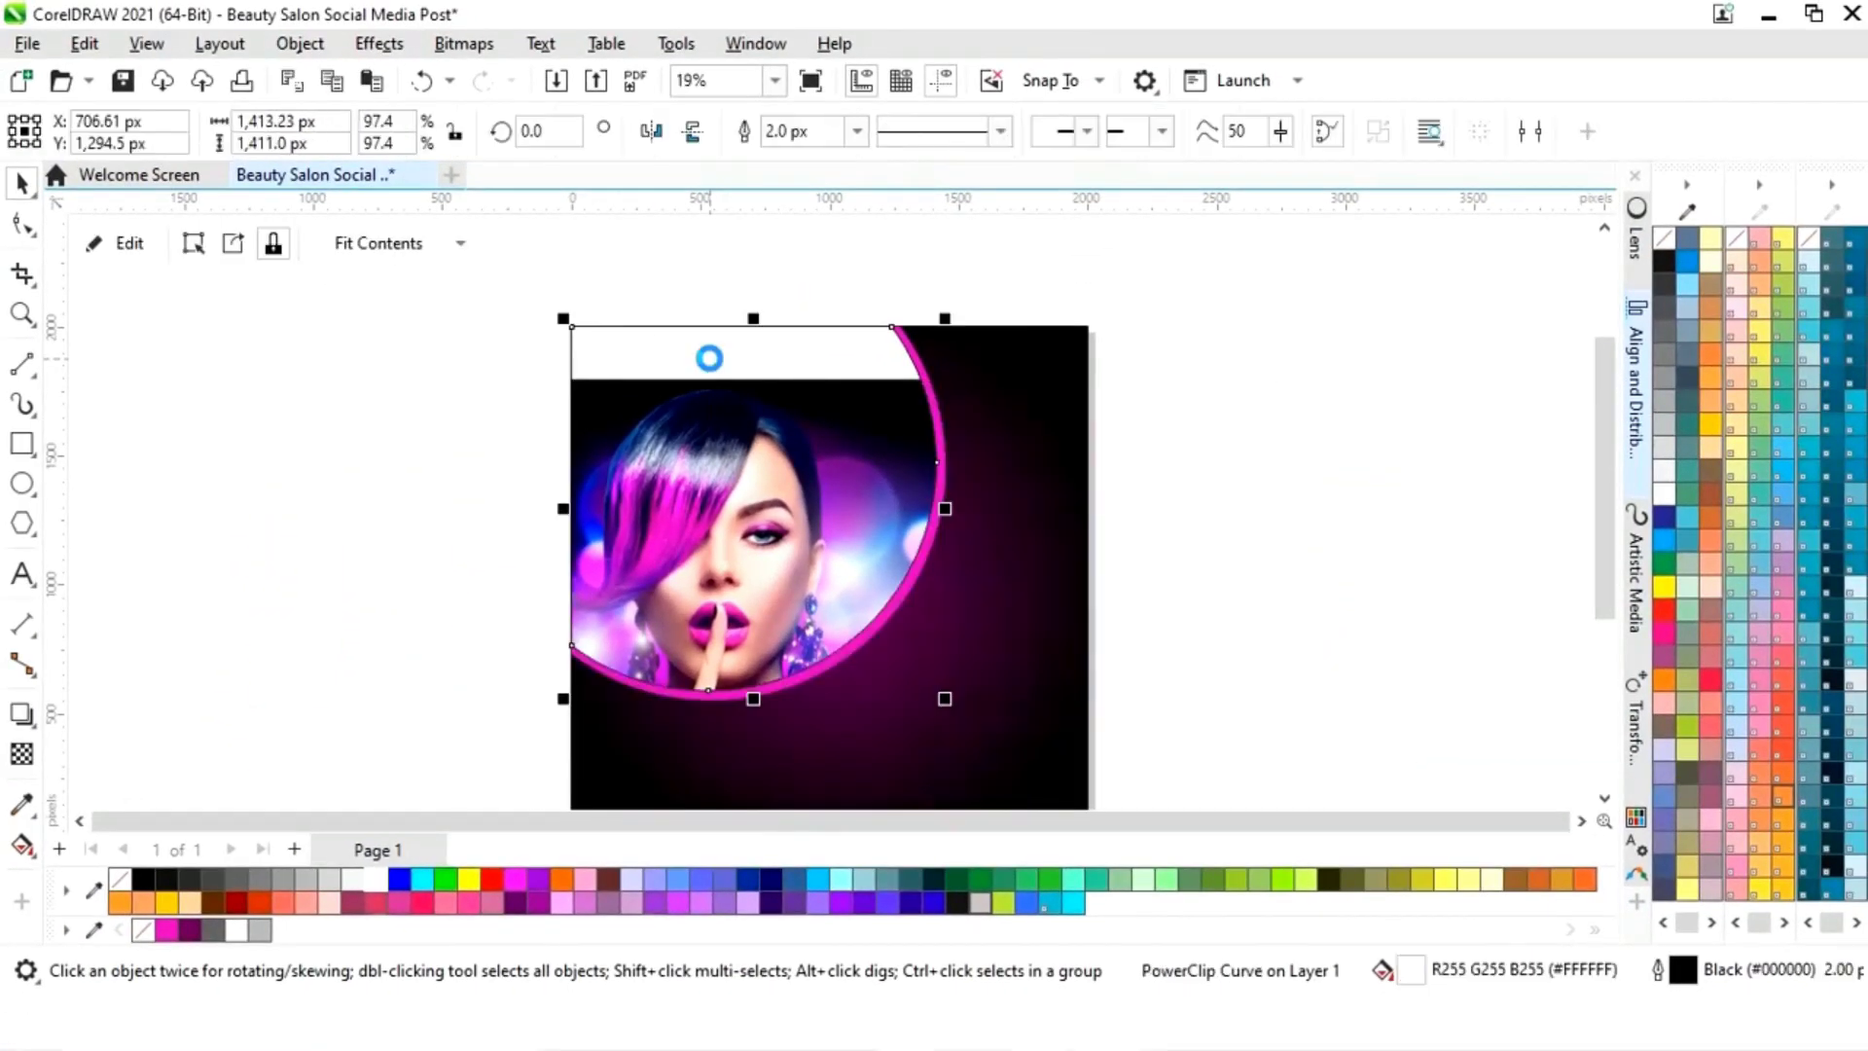
click(130, 244)
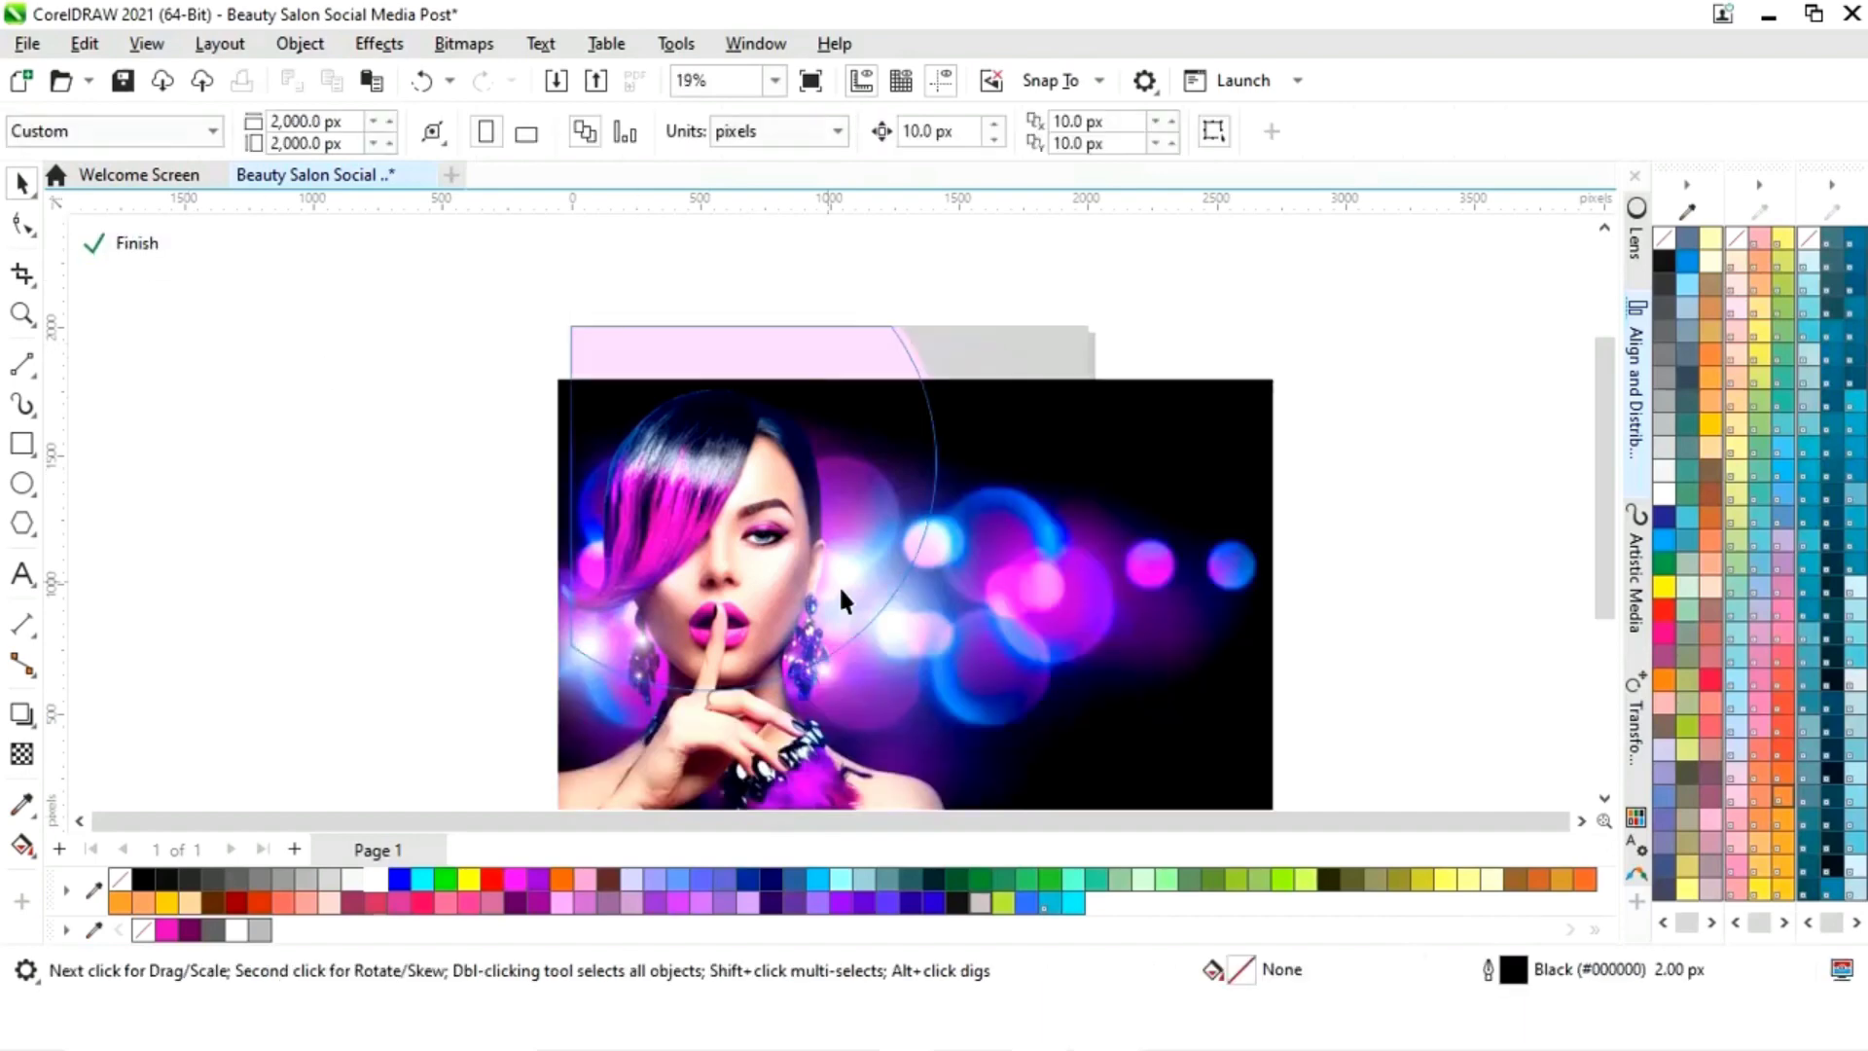
click(789, 551)
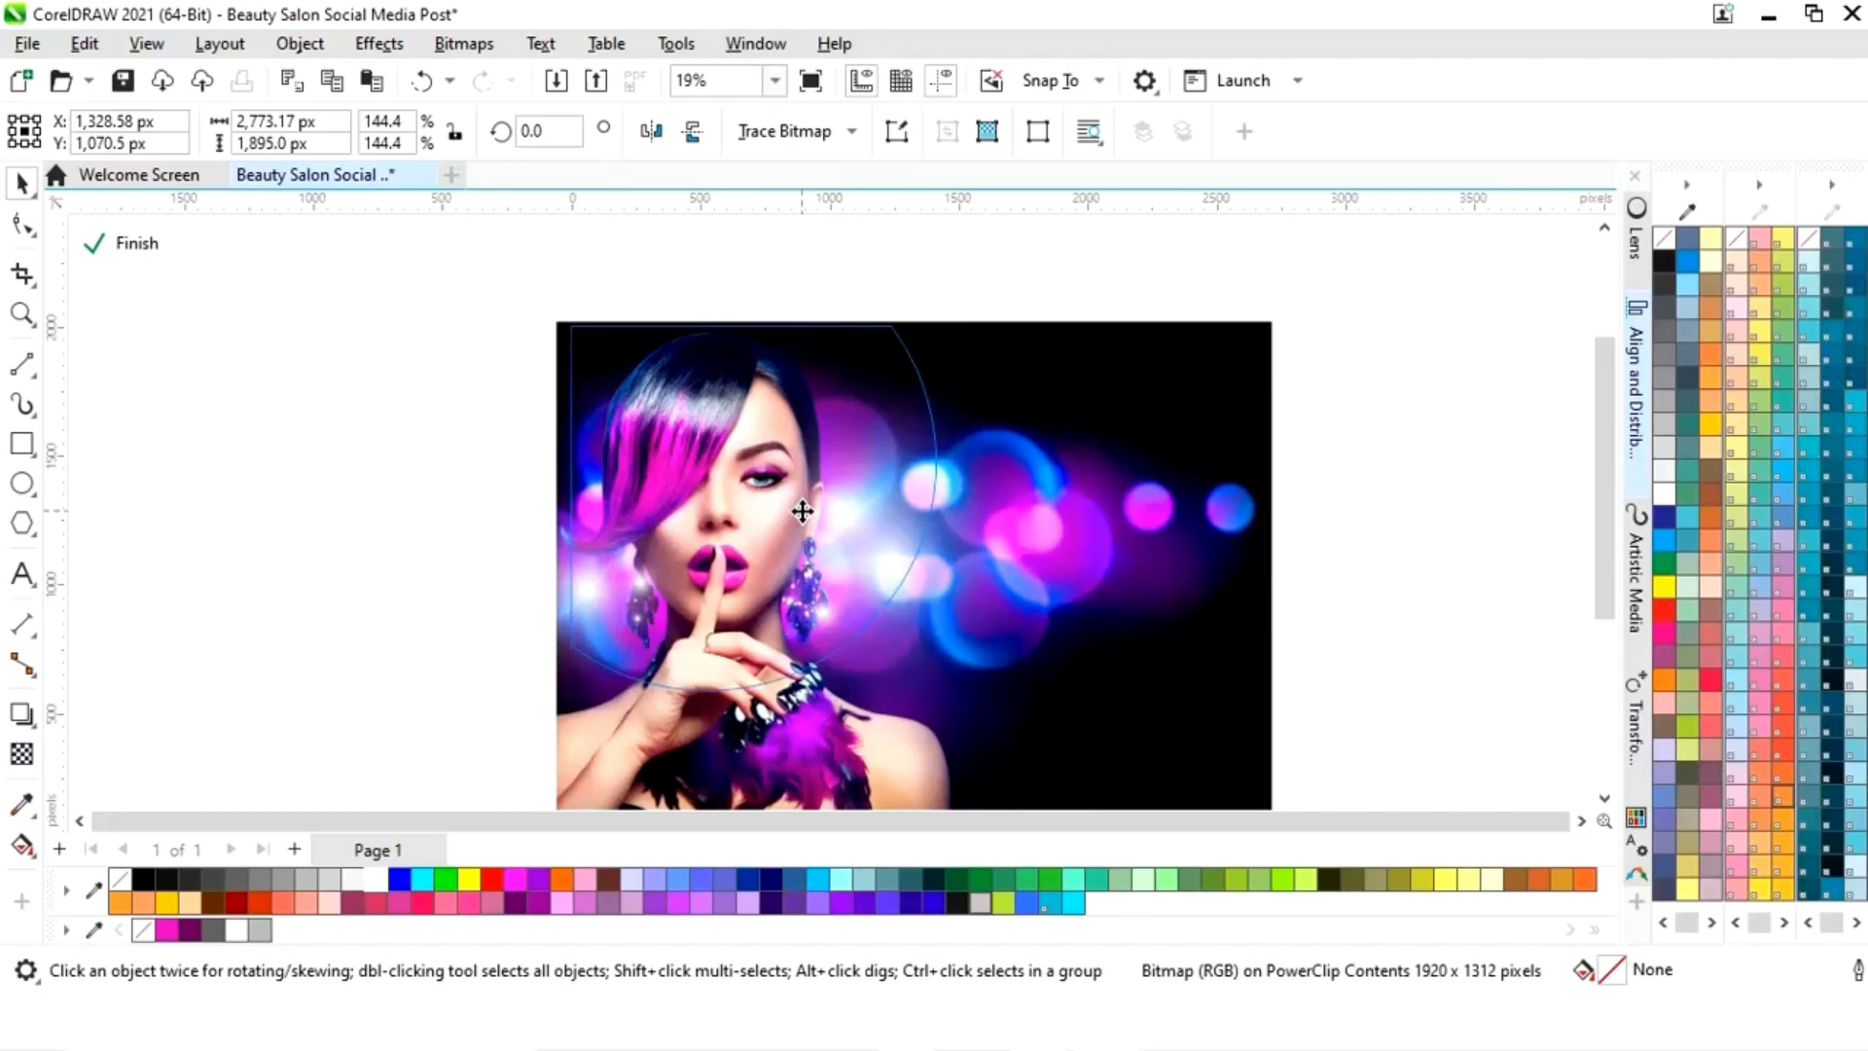
drag(794, 509, 784, 505)
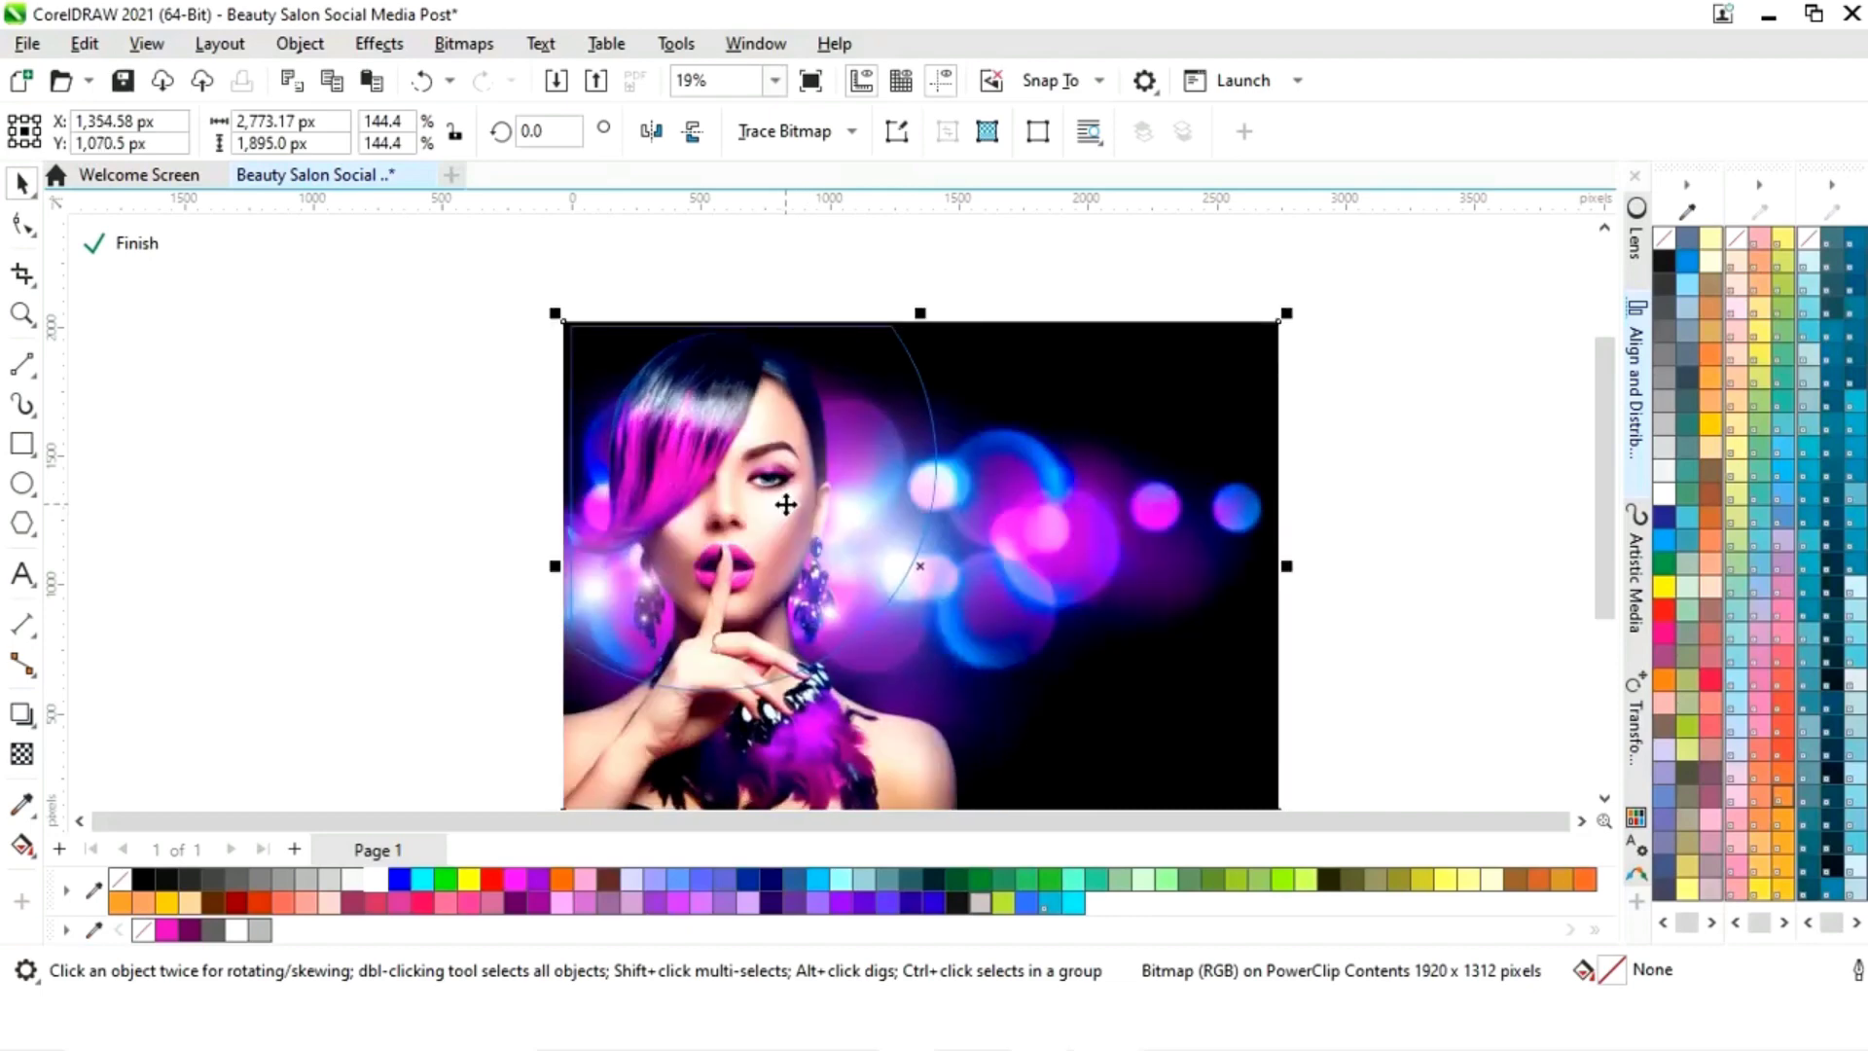
drag(1602, 482, 1601, 539)
mouse_move(1286, 696)
mouse_down()
mouse_move(1255, 672)
mouse_move(1297, 709)
mouse_up()
drag(1601, 512, 1602, 473)
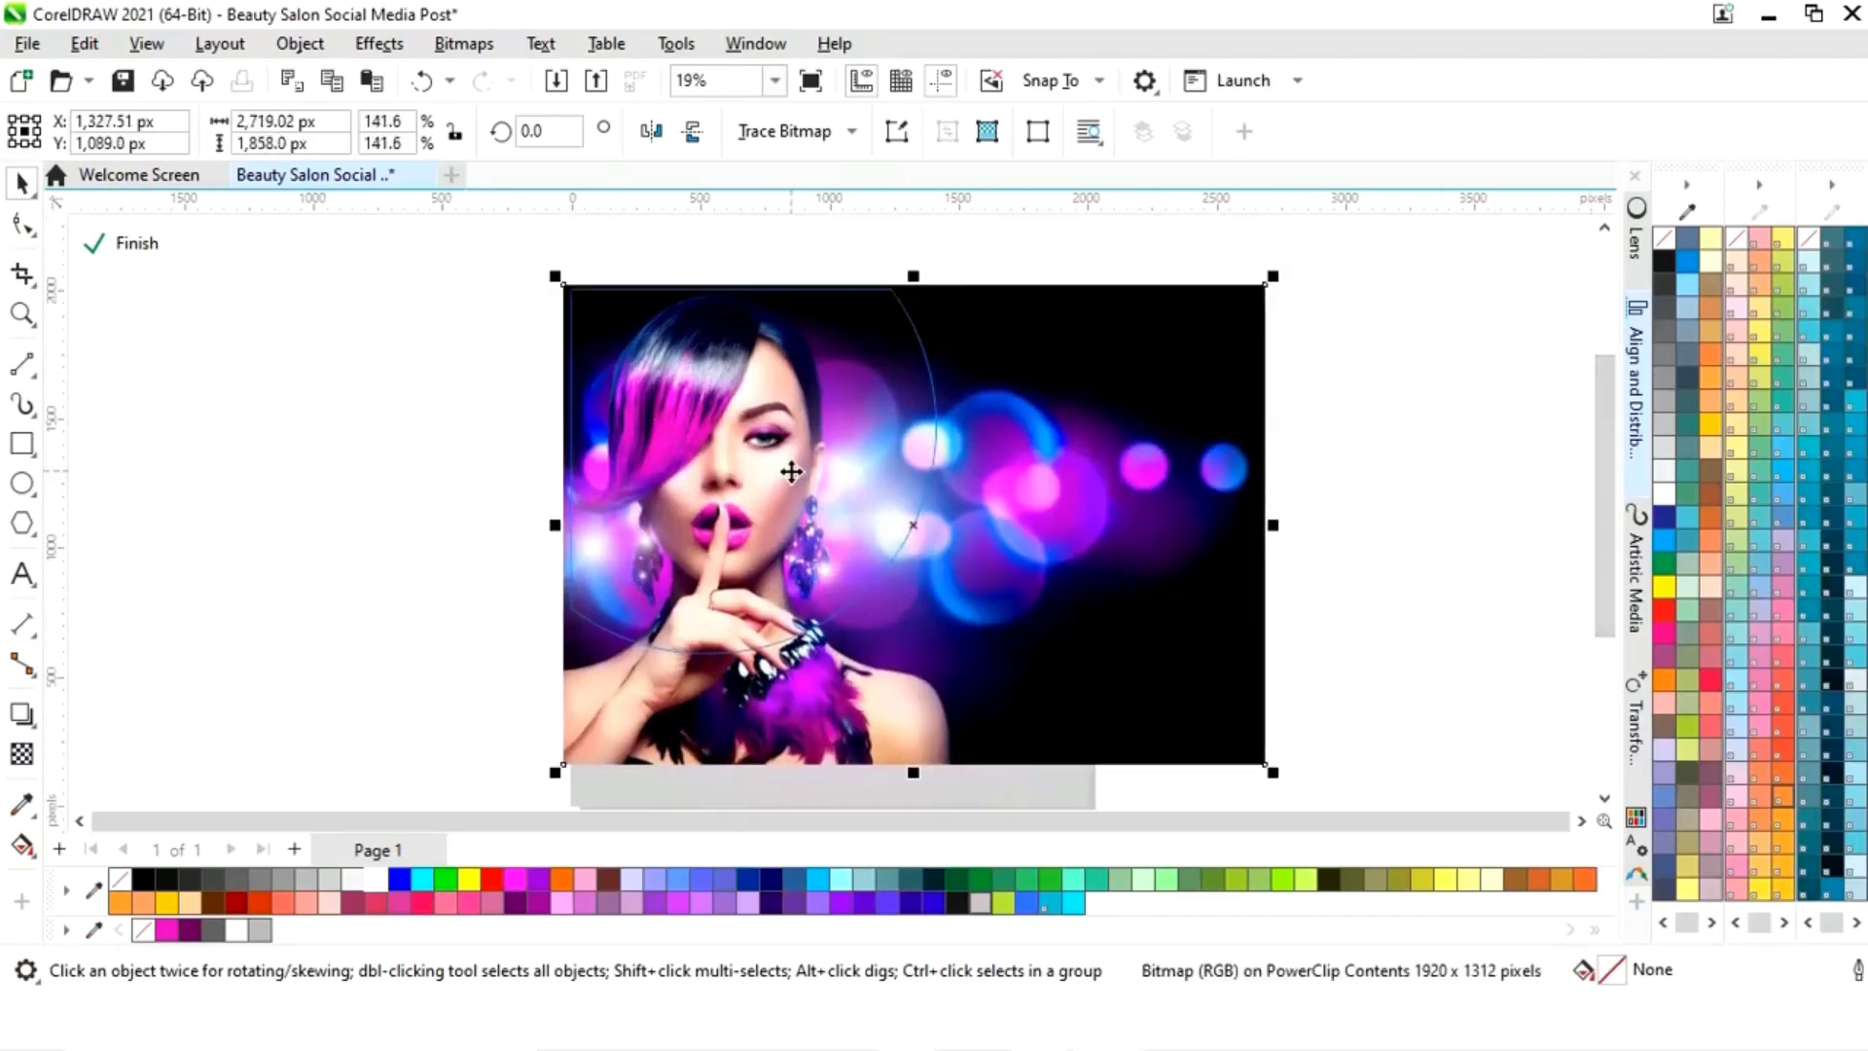
click(149, 248)
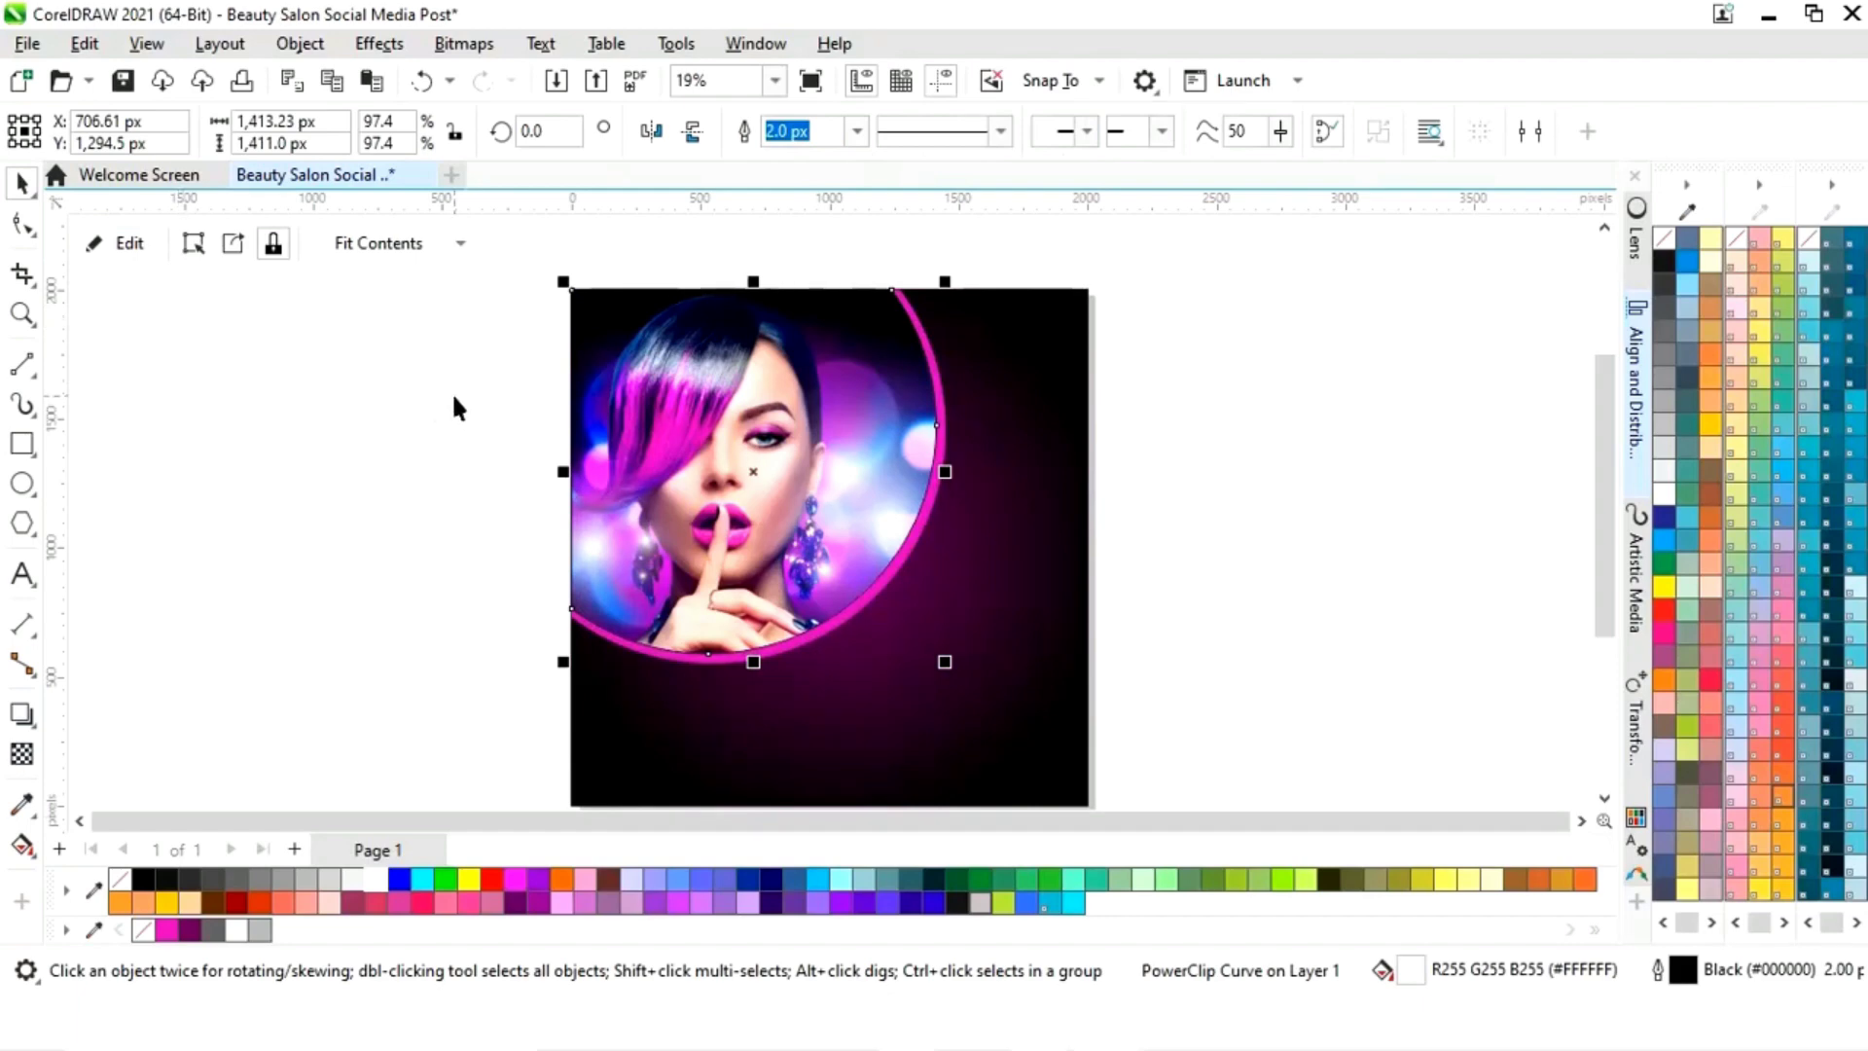
Step: Remove the photo circle's outline and enlarge it slightly
right_click(120, 880)
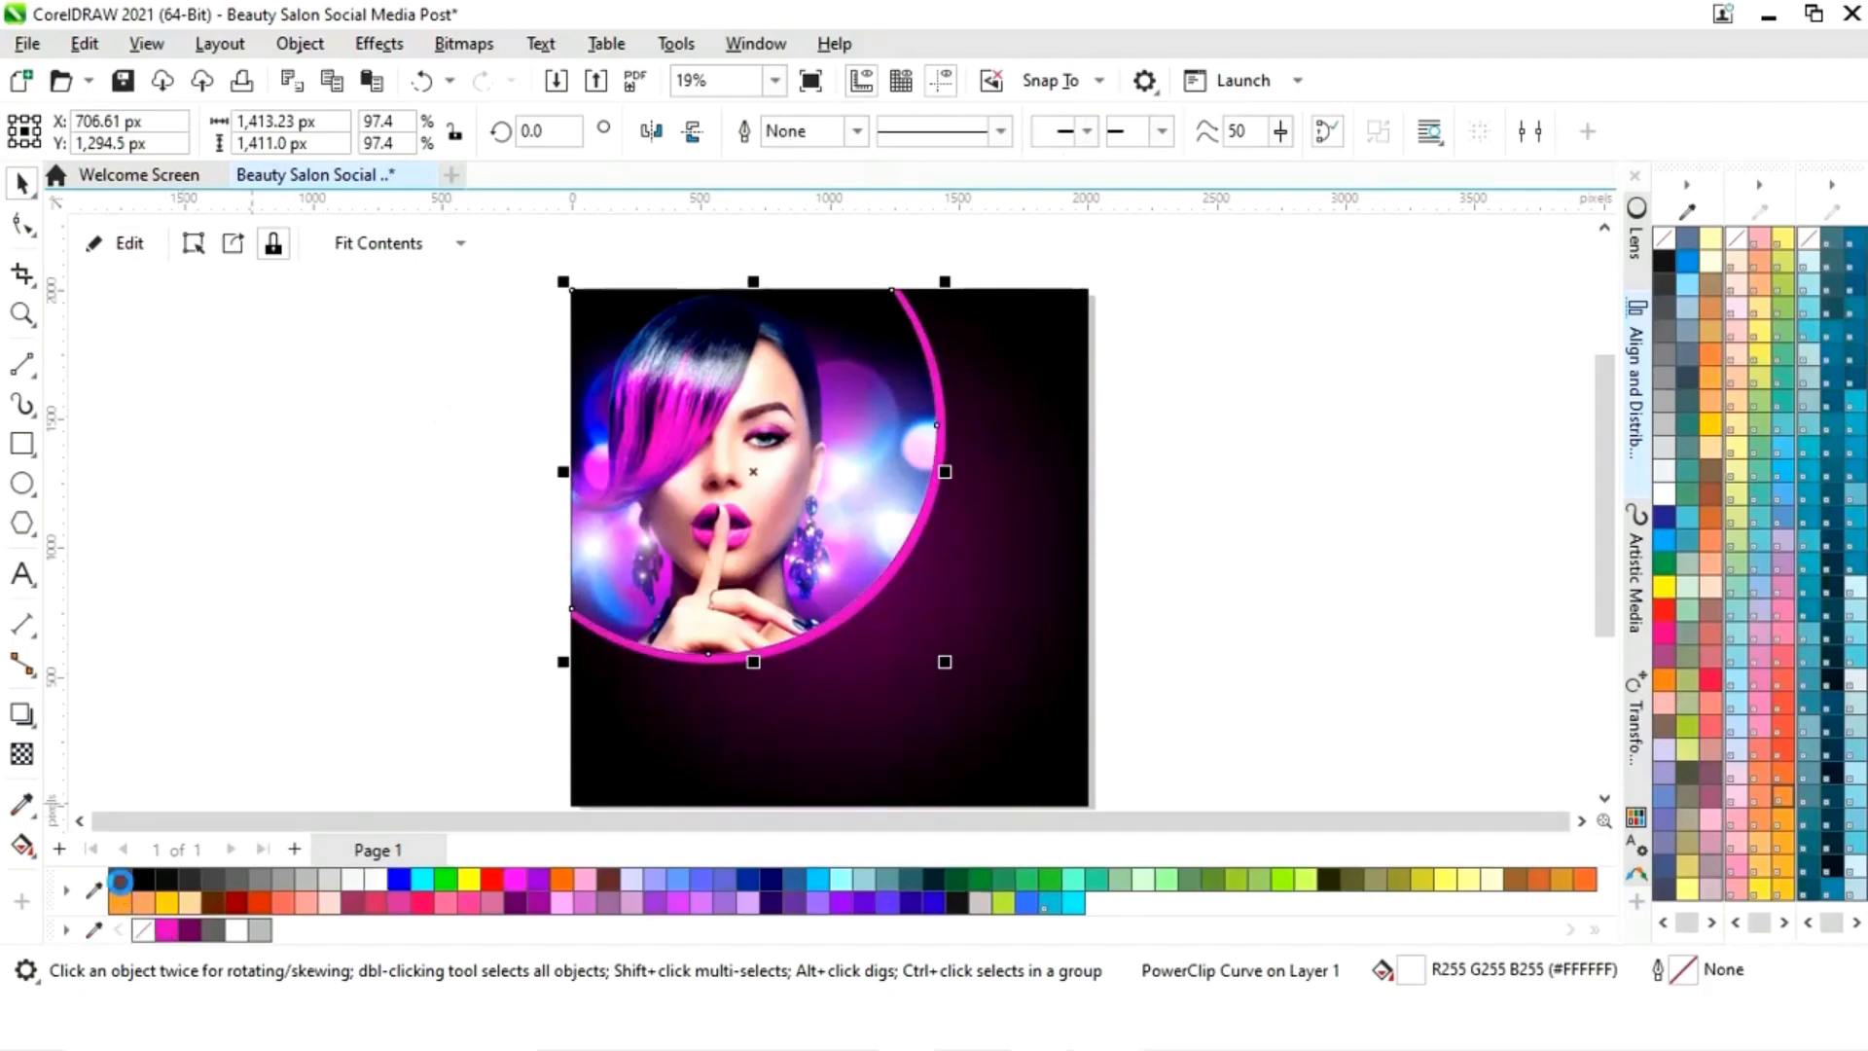
click(446, 574)
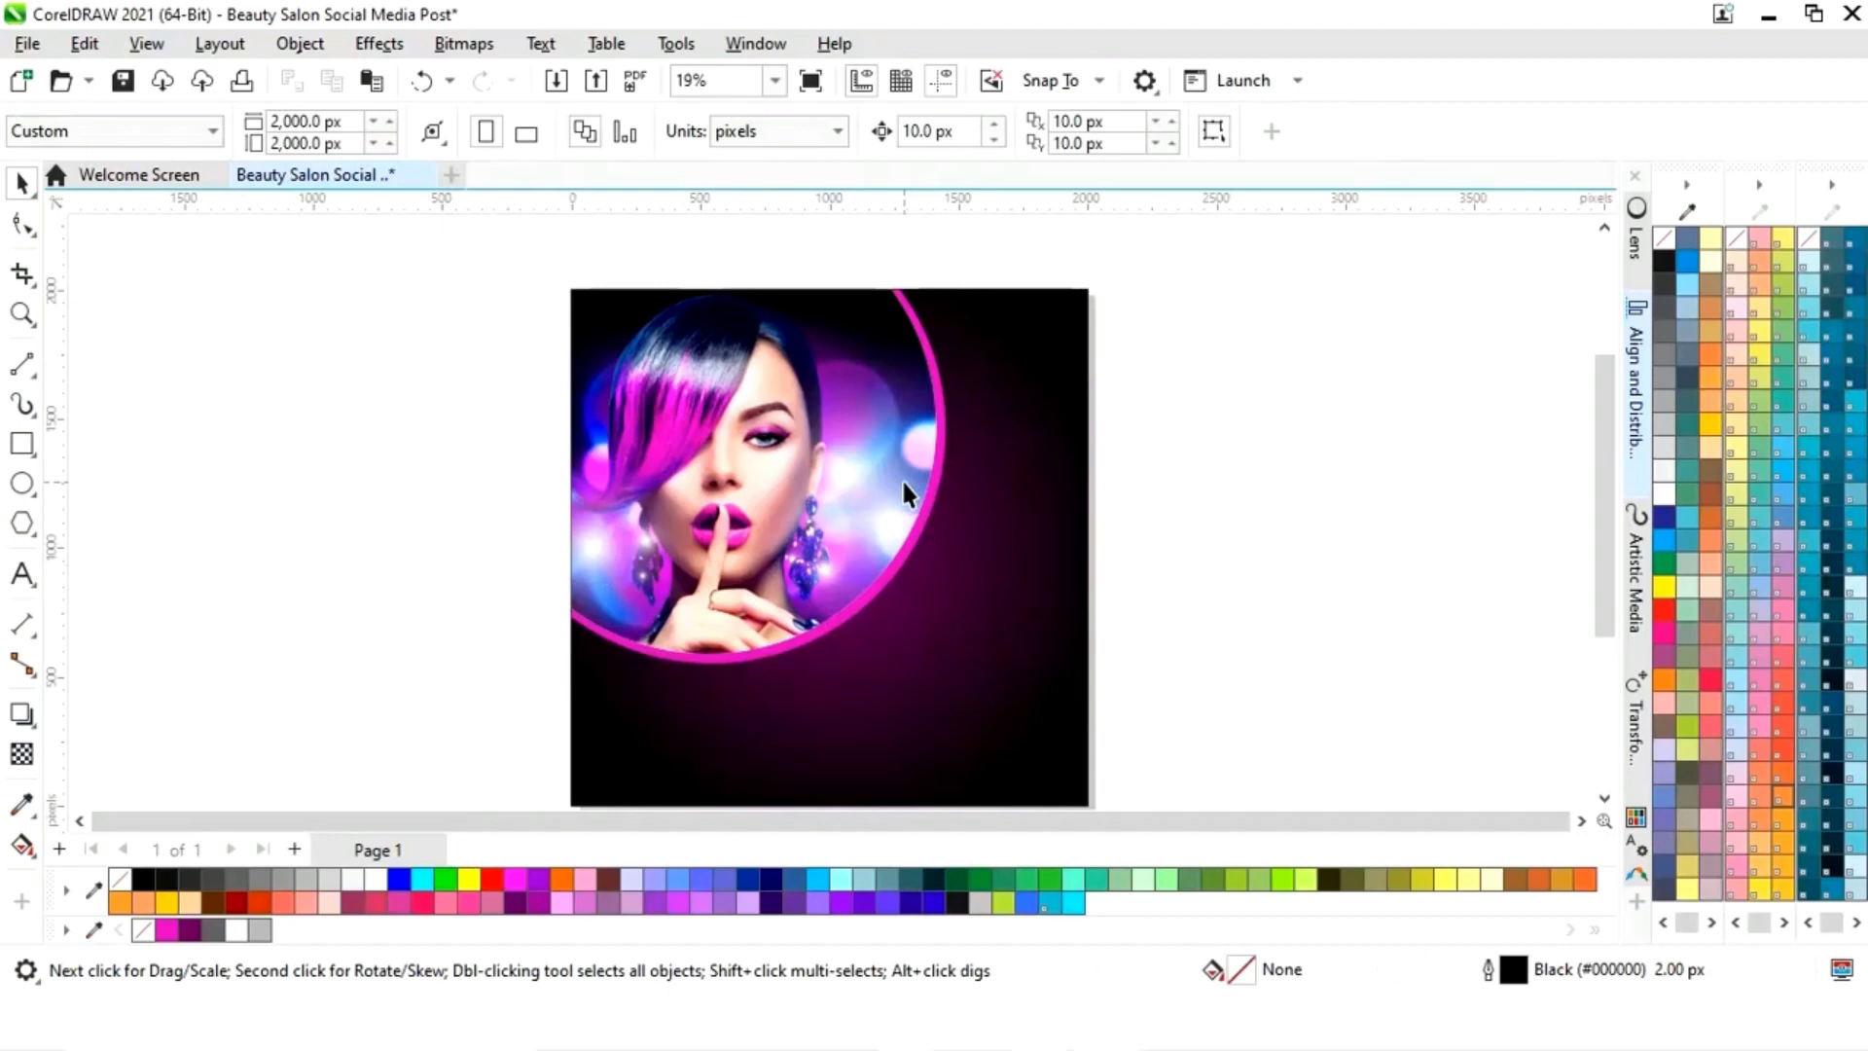
click(903, 483)
drag(945, 663, 954, 663)
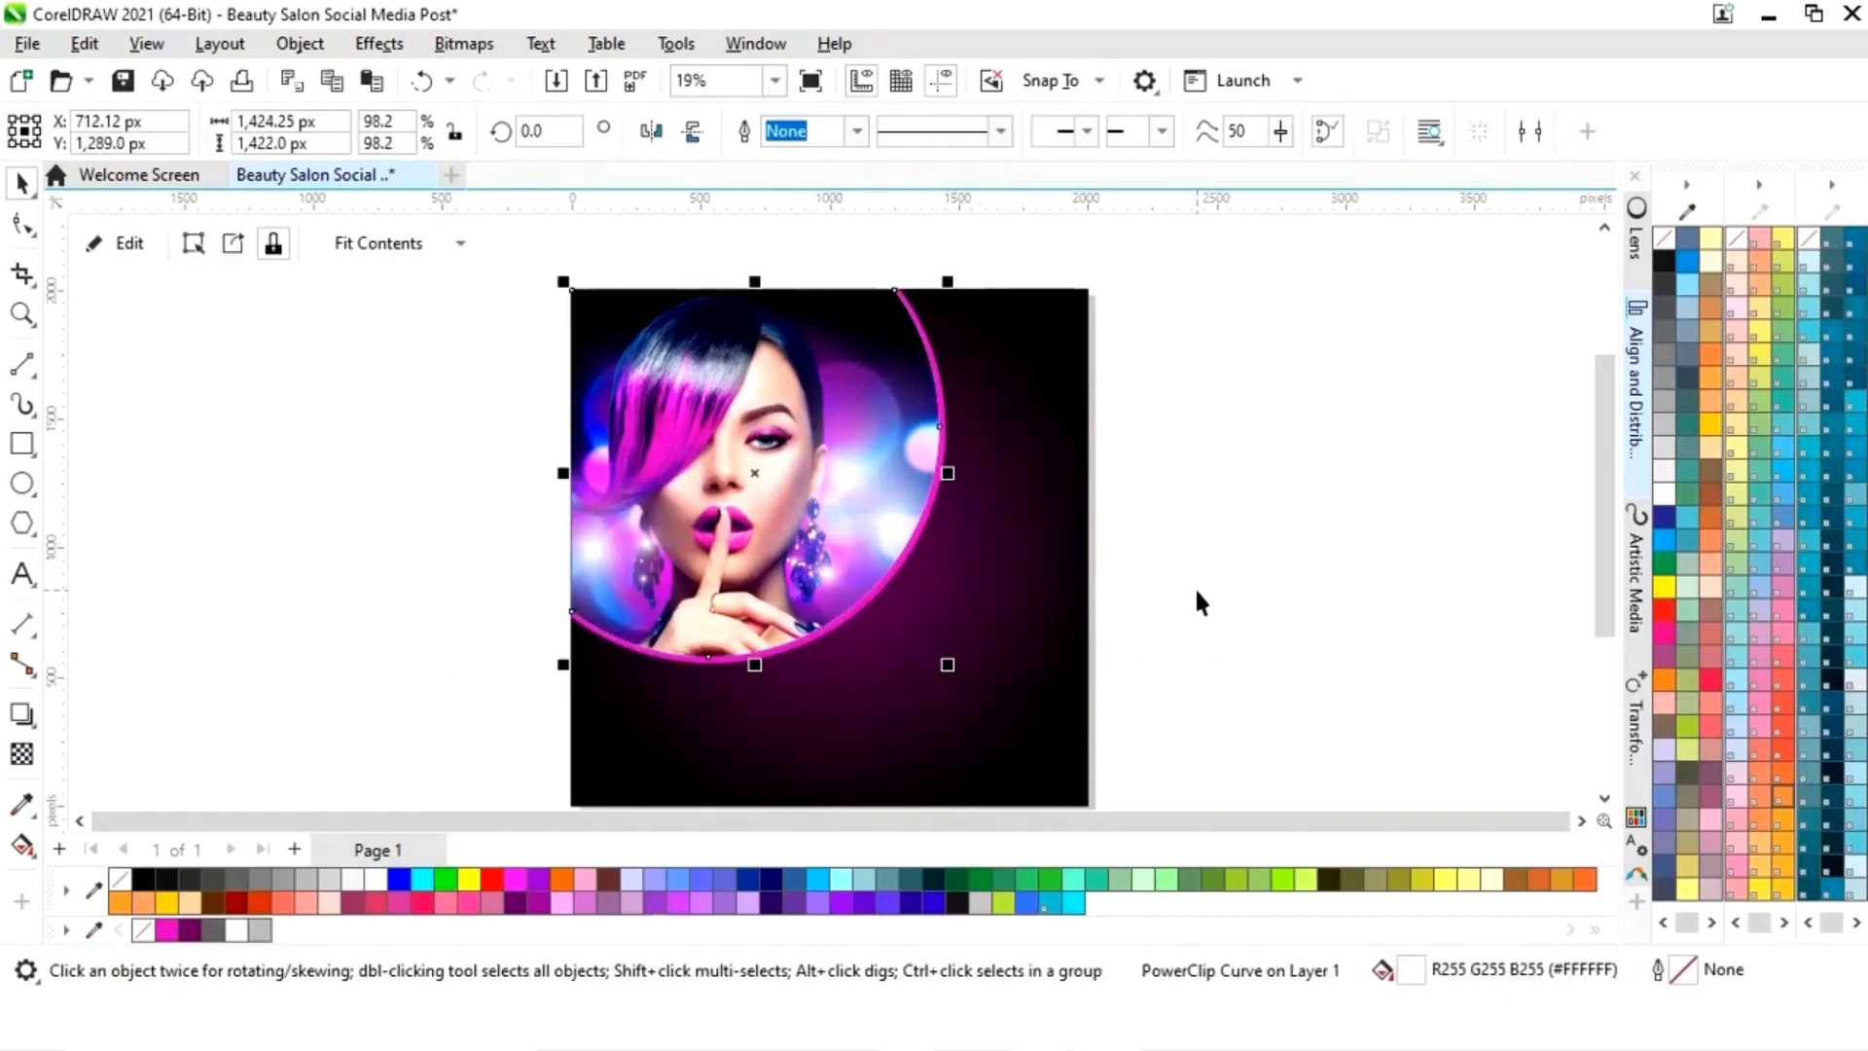
click(1228, 534)
key(shift+F4)
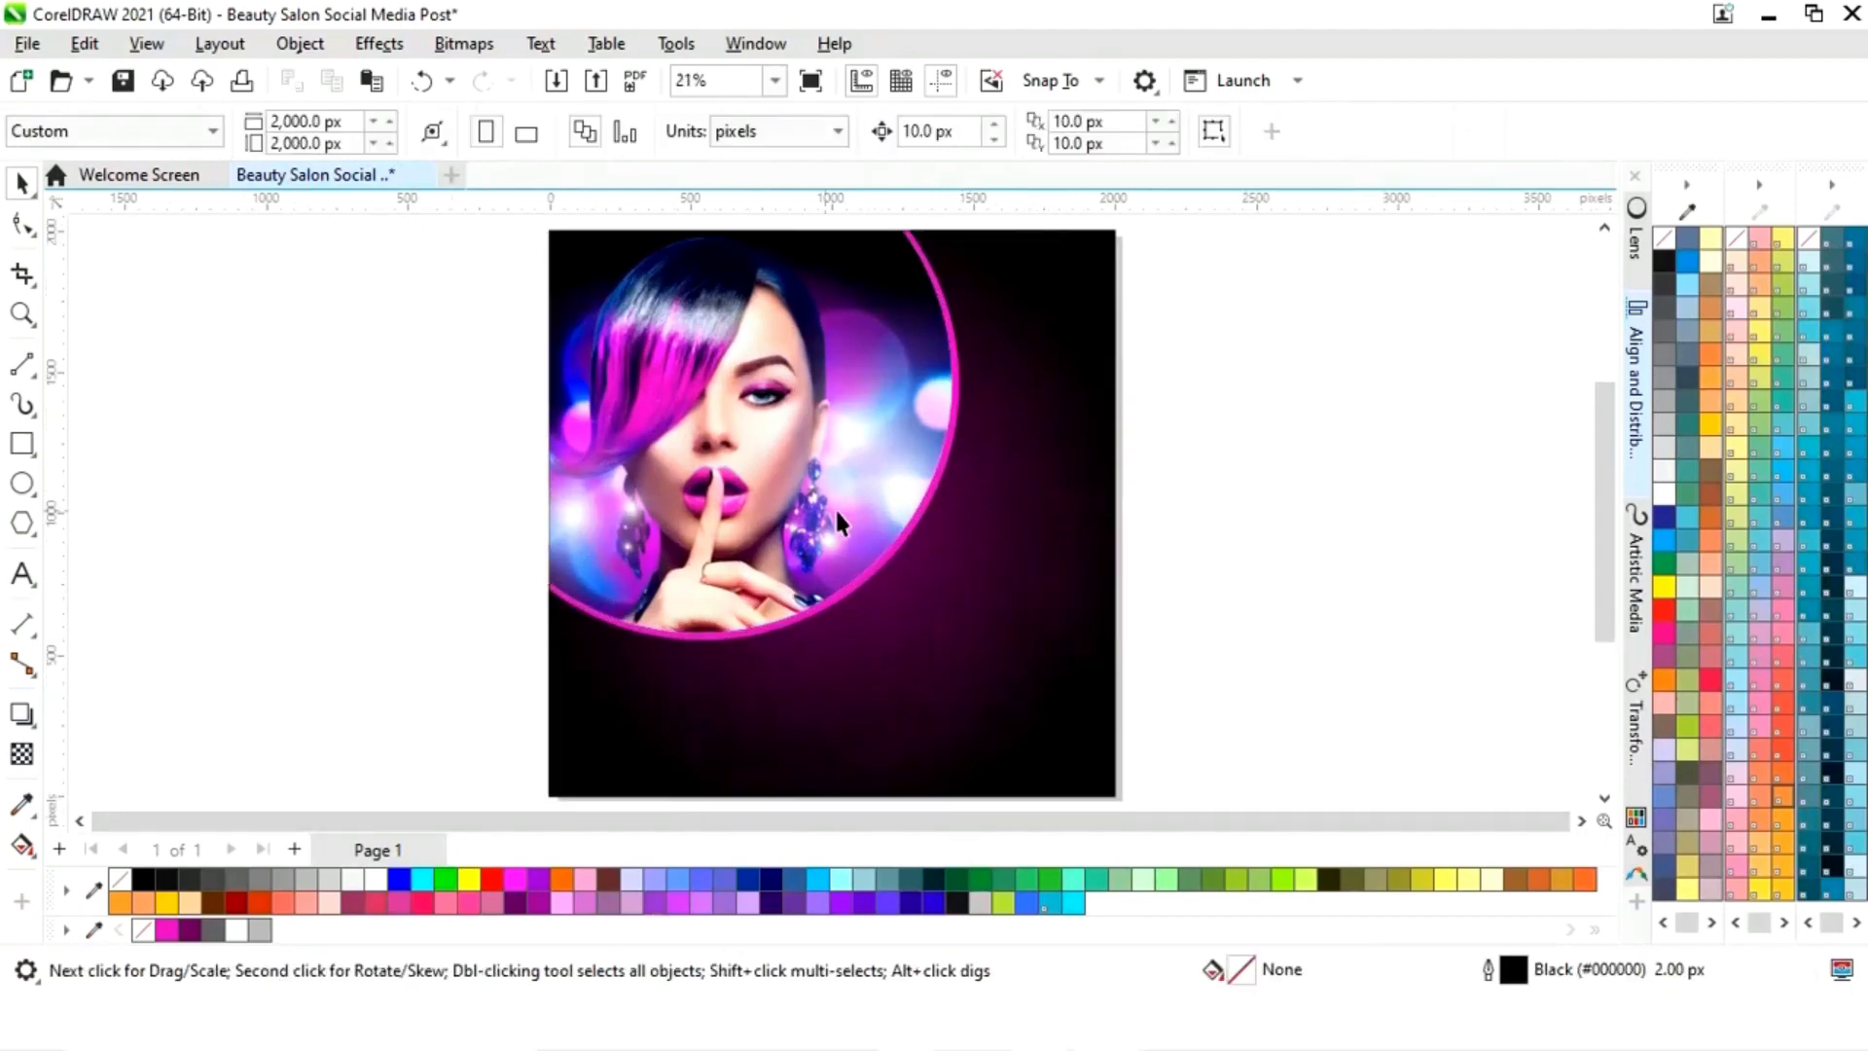
Step: Draw a 500 × 500 px circle, move it onto the photo's lower-right edge, scale to about 531 px
click(22, 483)
drag(323, 466, 506, 633)
click(265, 120)
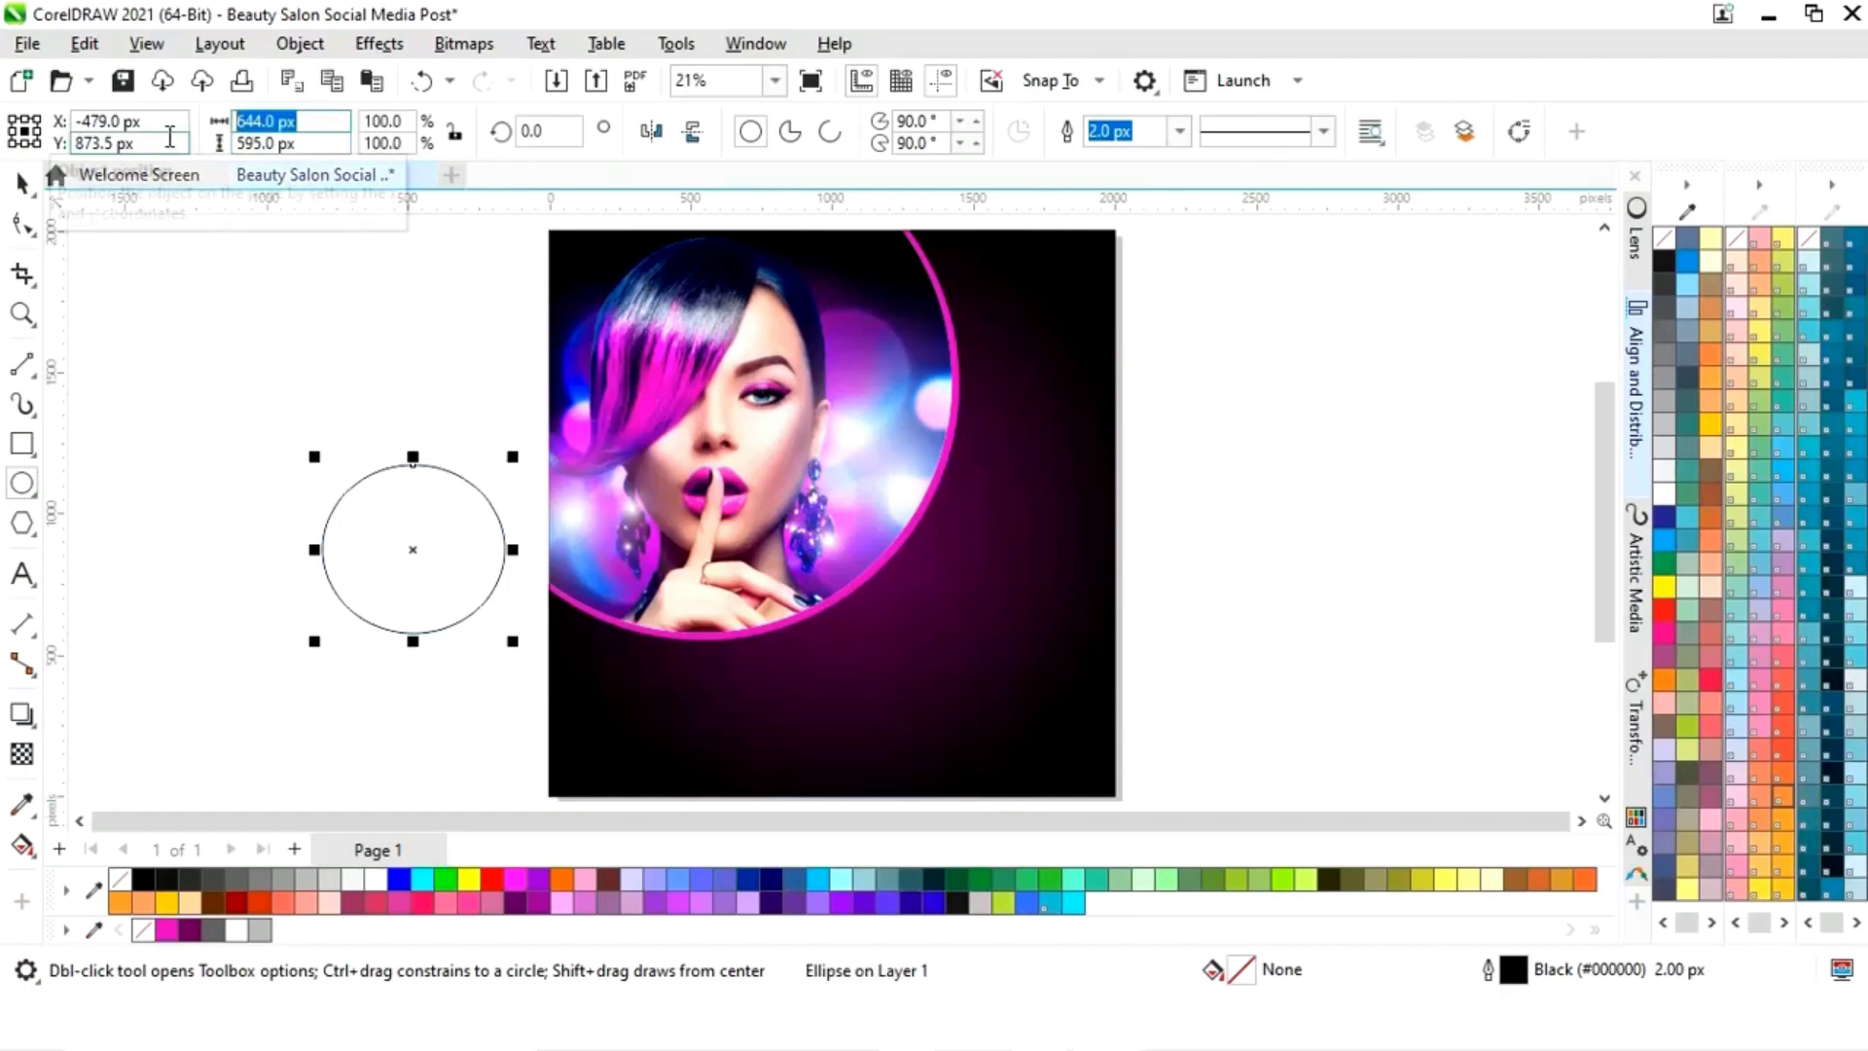
text(500)
key(Tab)
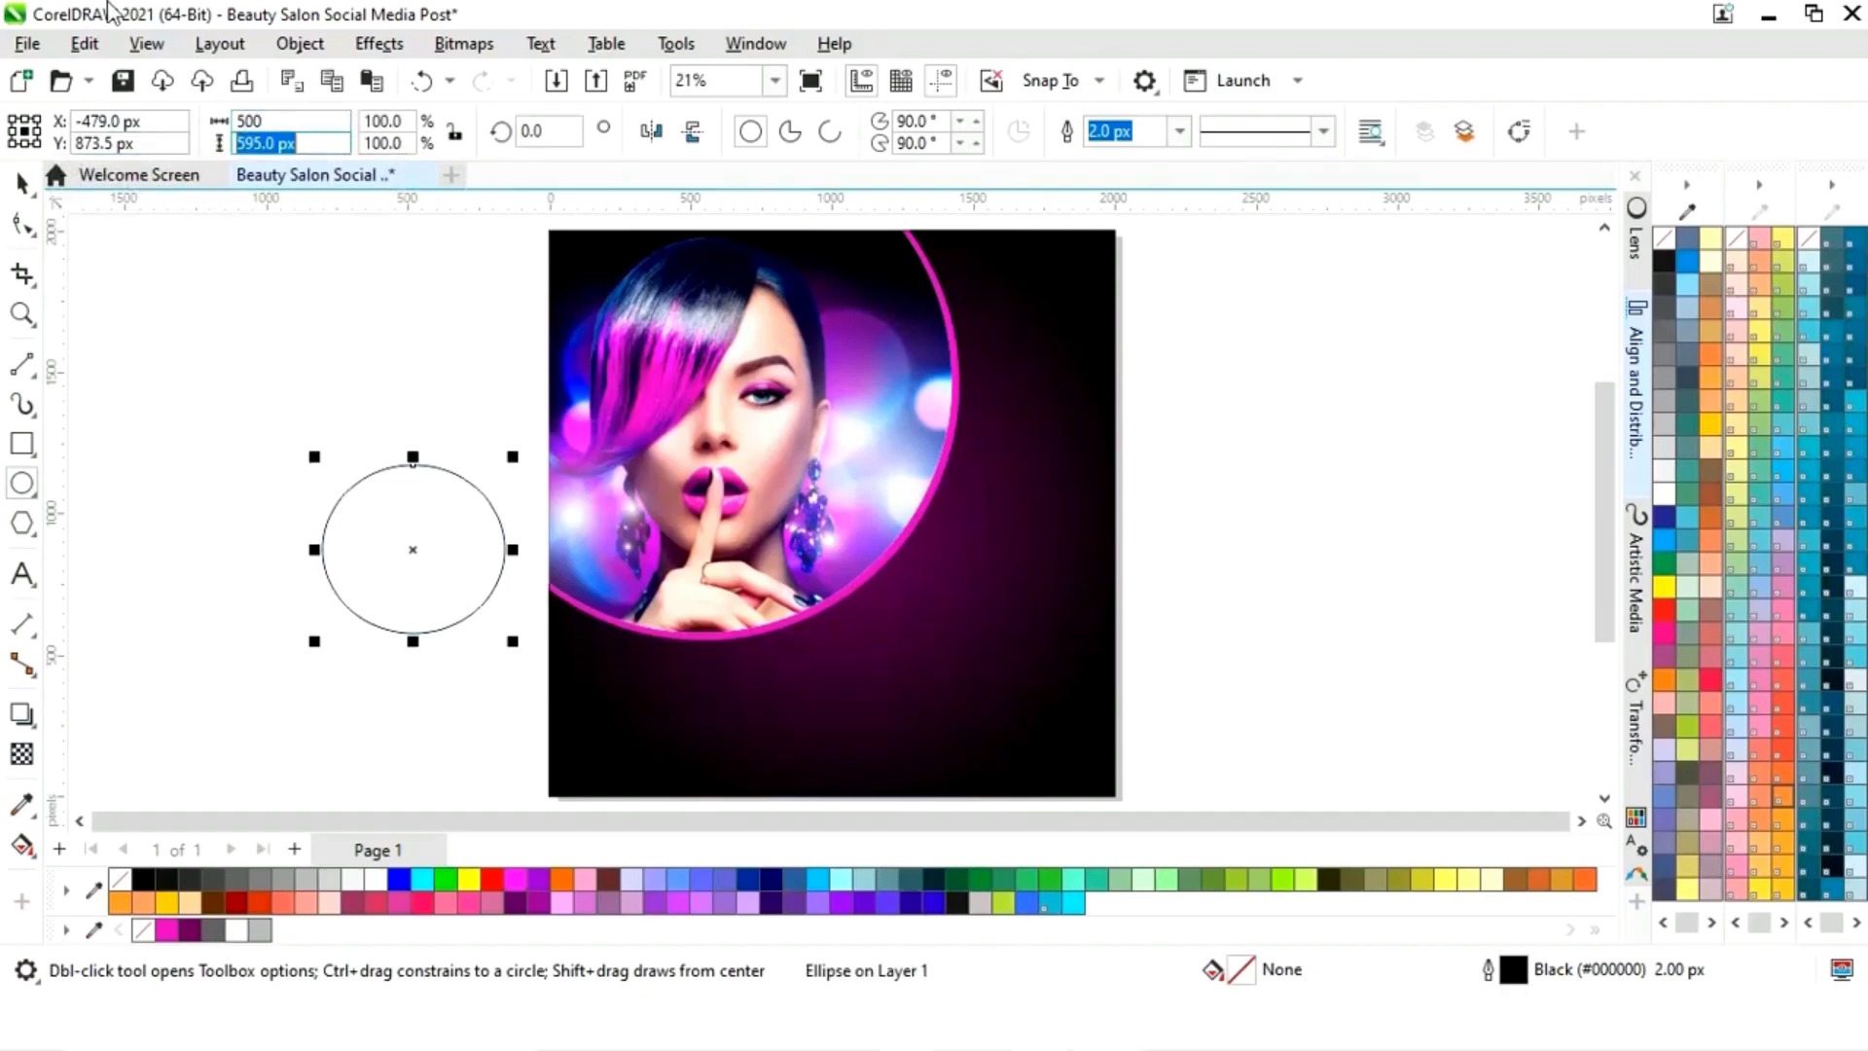
text(500)
key(Return)
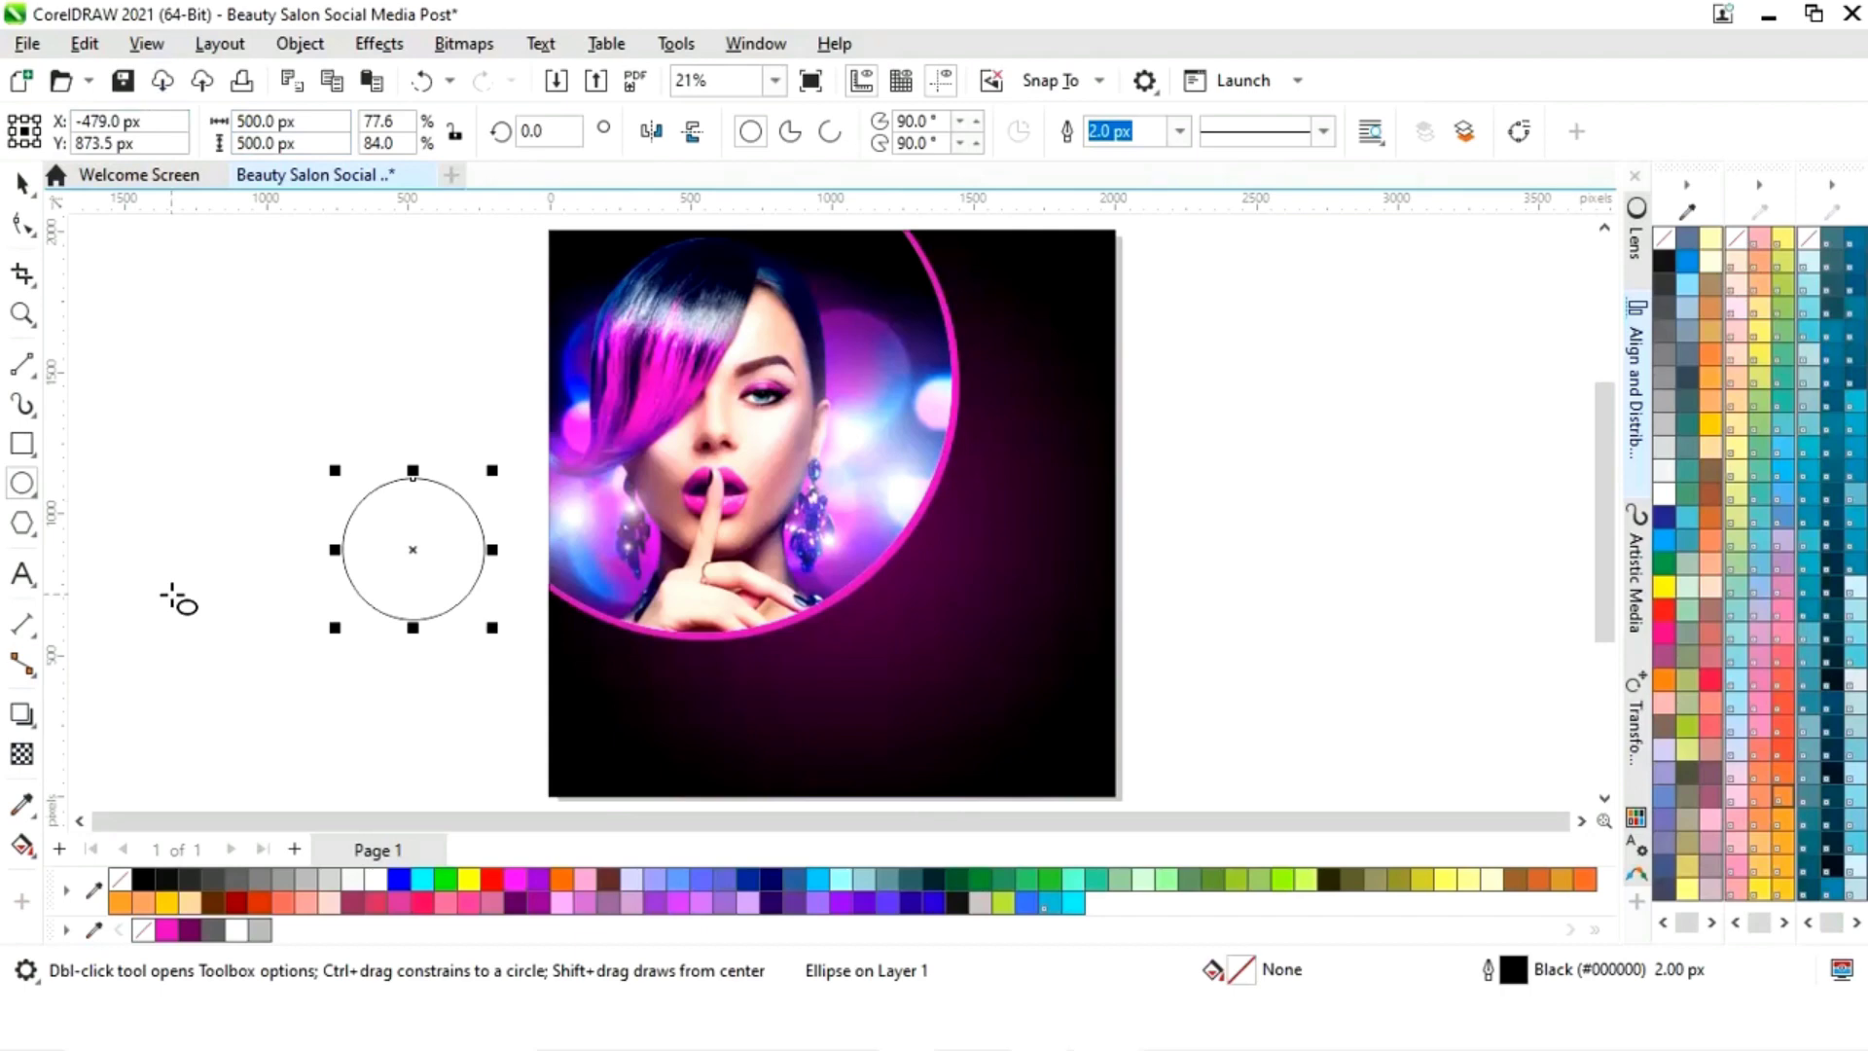
click(21, 185)
drag(413, 554, 903, 546)
drag(985, 472, 1012, 479)
Step: Give the small circle a linear fountain fill with a grey start node
click(21, 845)
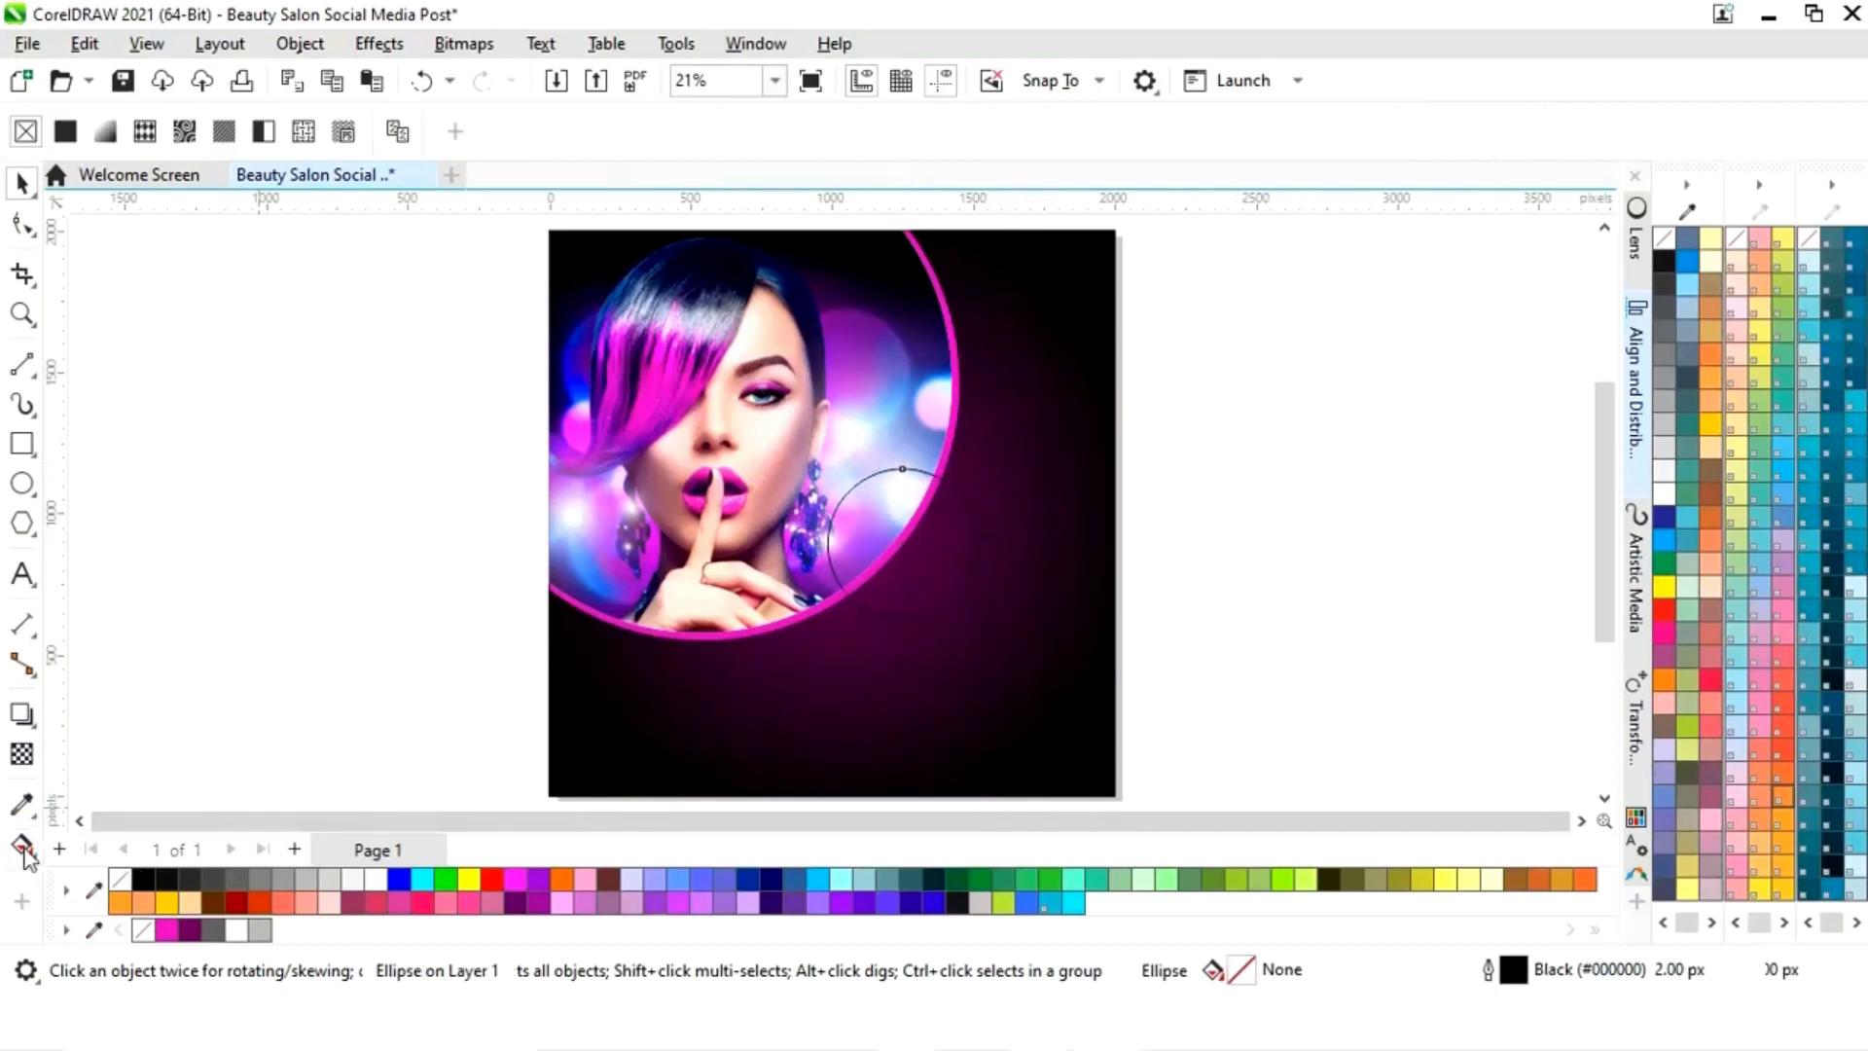
drag(828, 547, 978, 545)
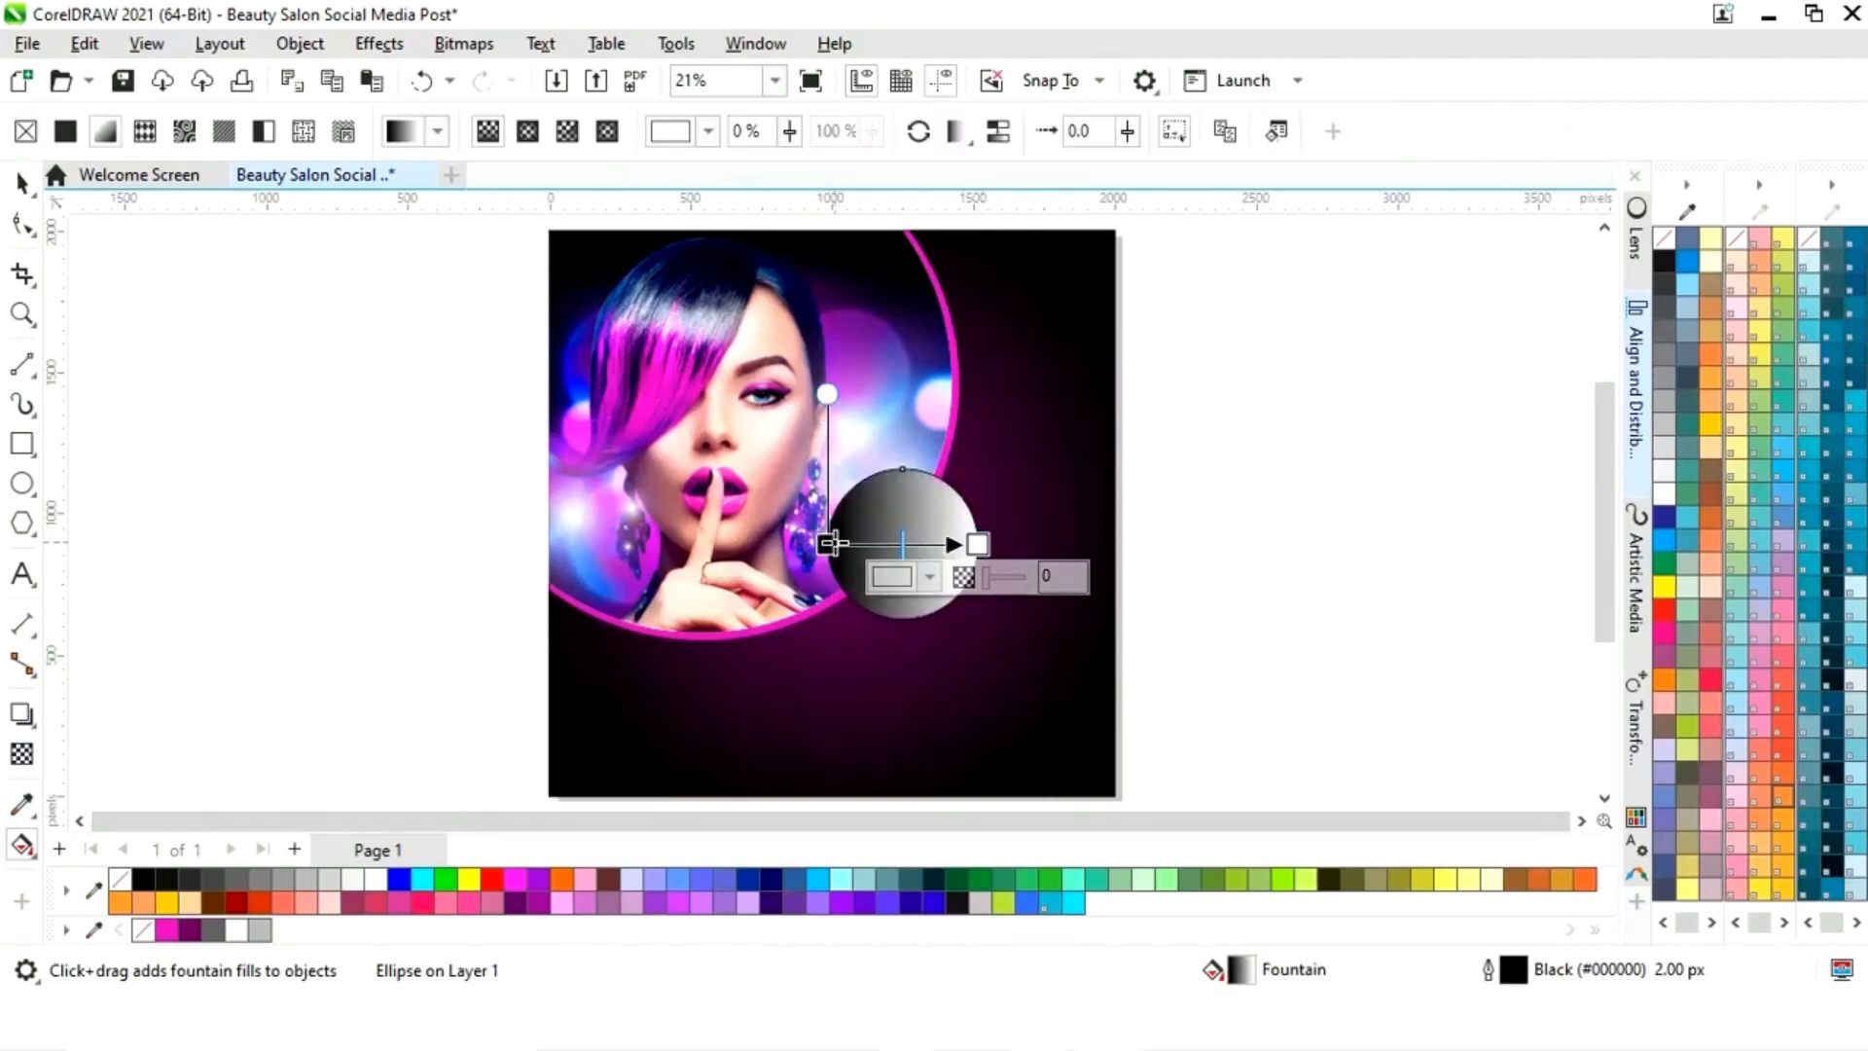
click(890, 545)
click(827, 544)
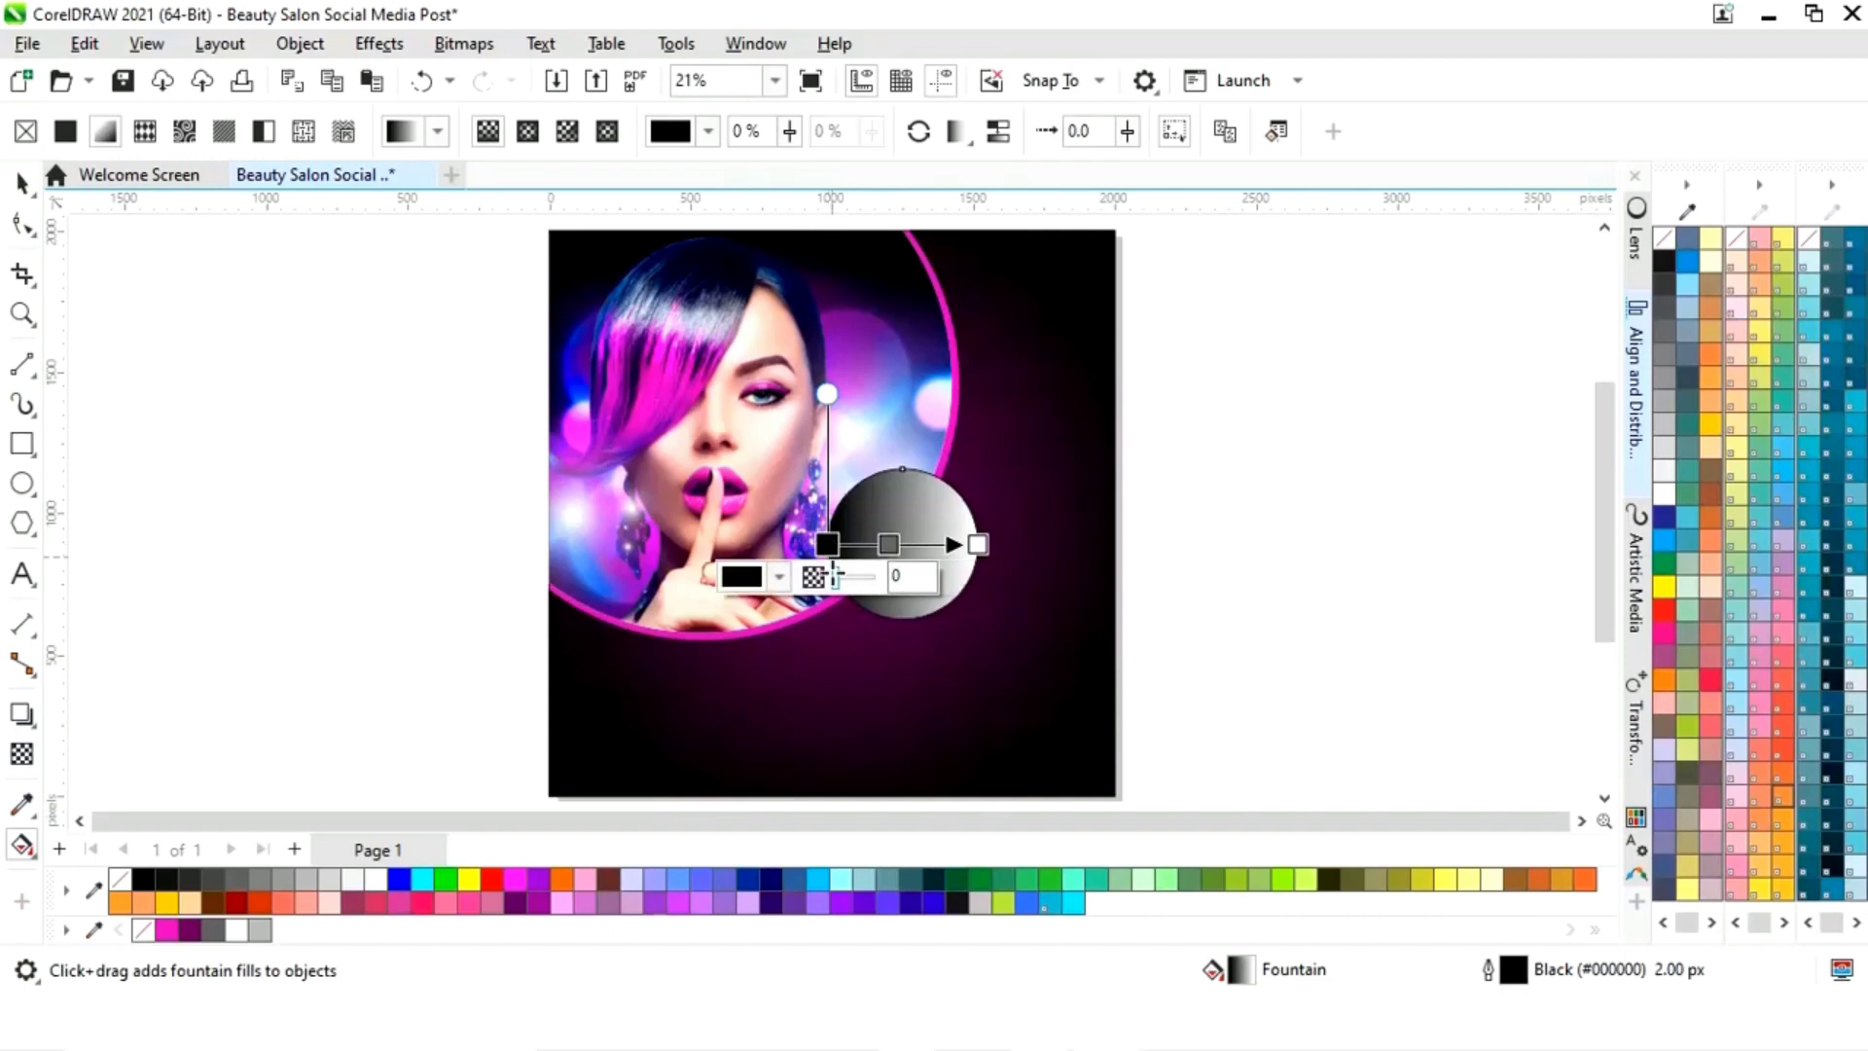
click(780, 578)
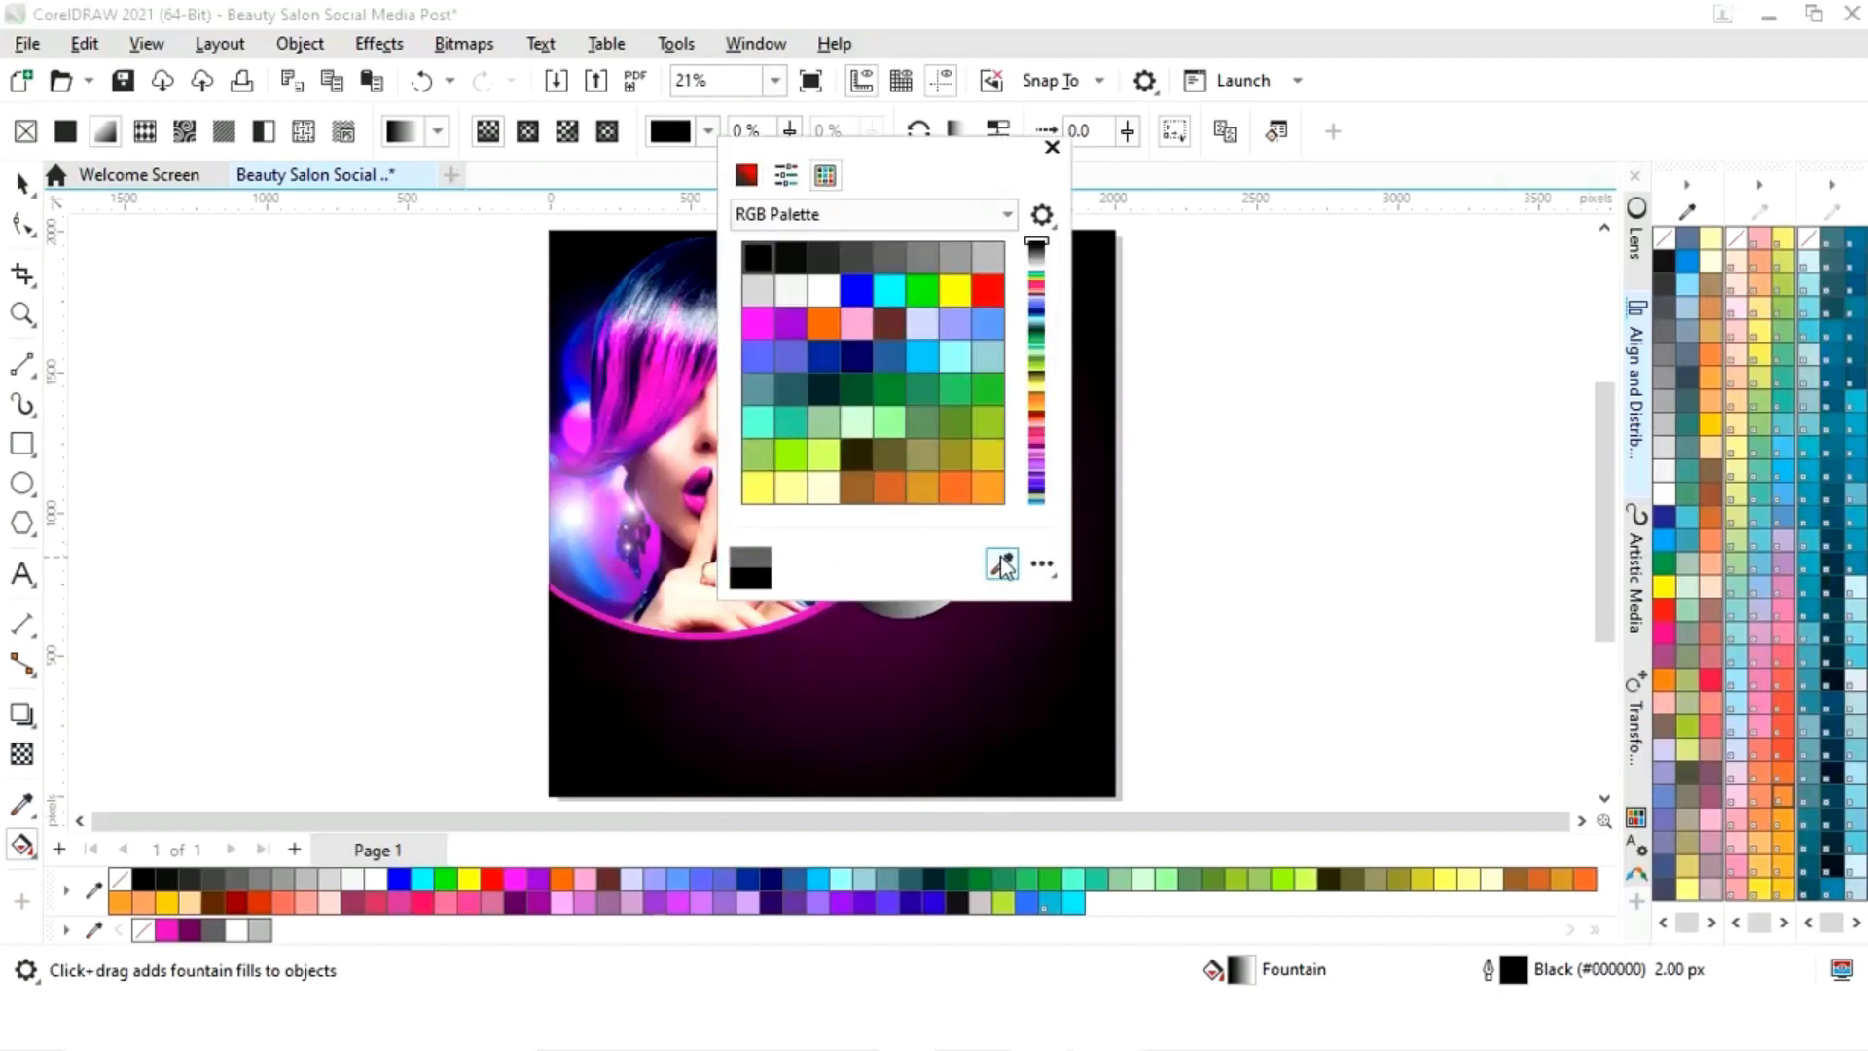
click(1002, 565)
click(213, 930)
click(1174, 730)
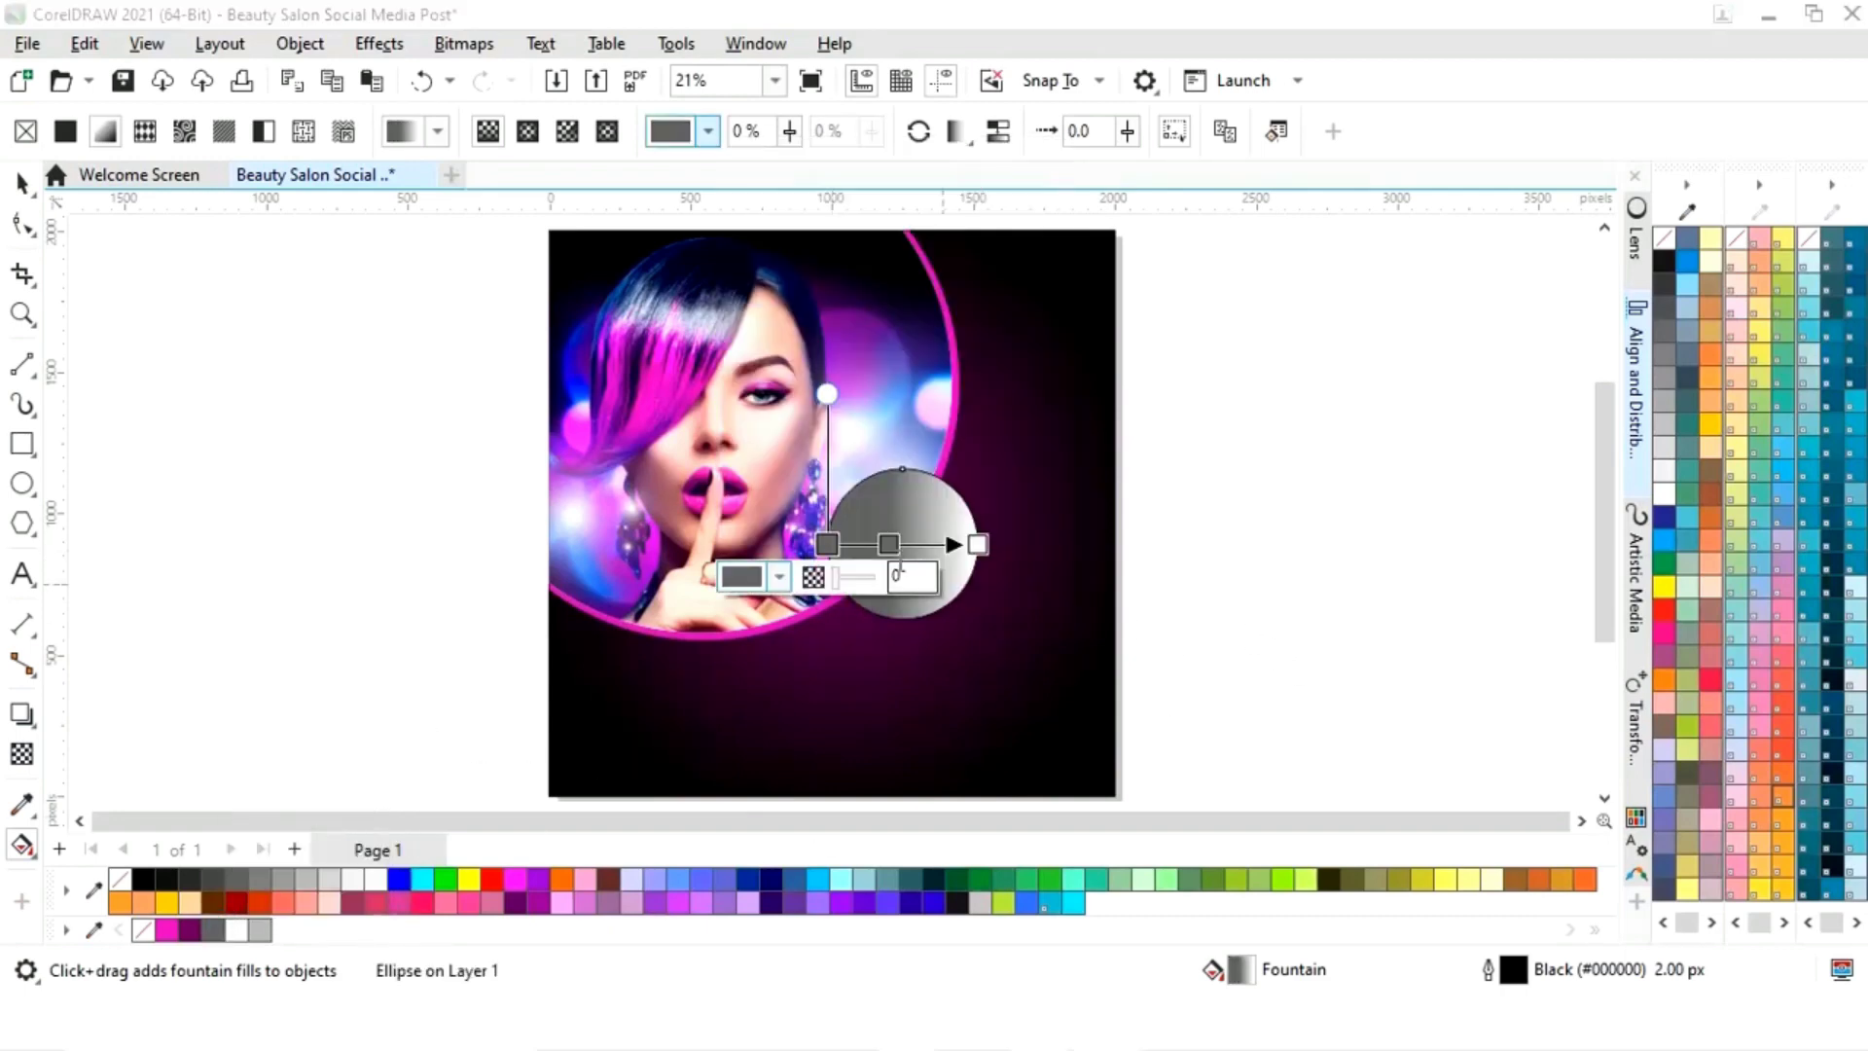
Step: Set the gradient midpoint to white and end to grey, stretching the nodes outward
click(901, 543)
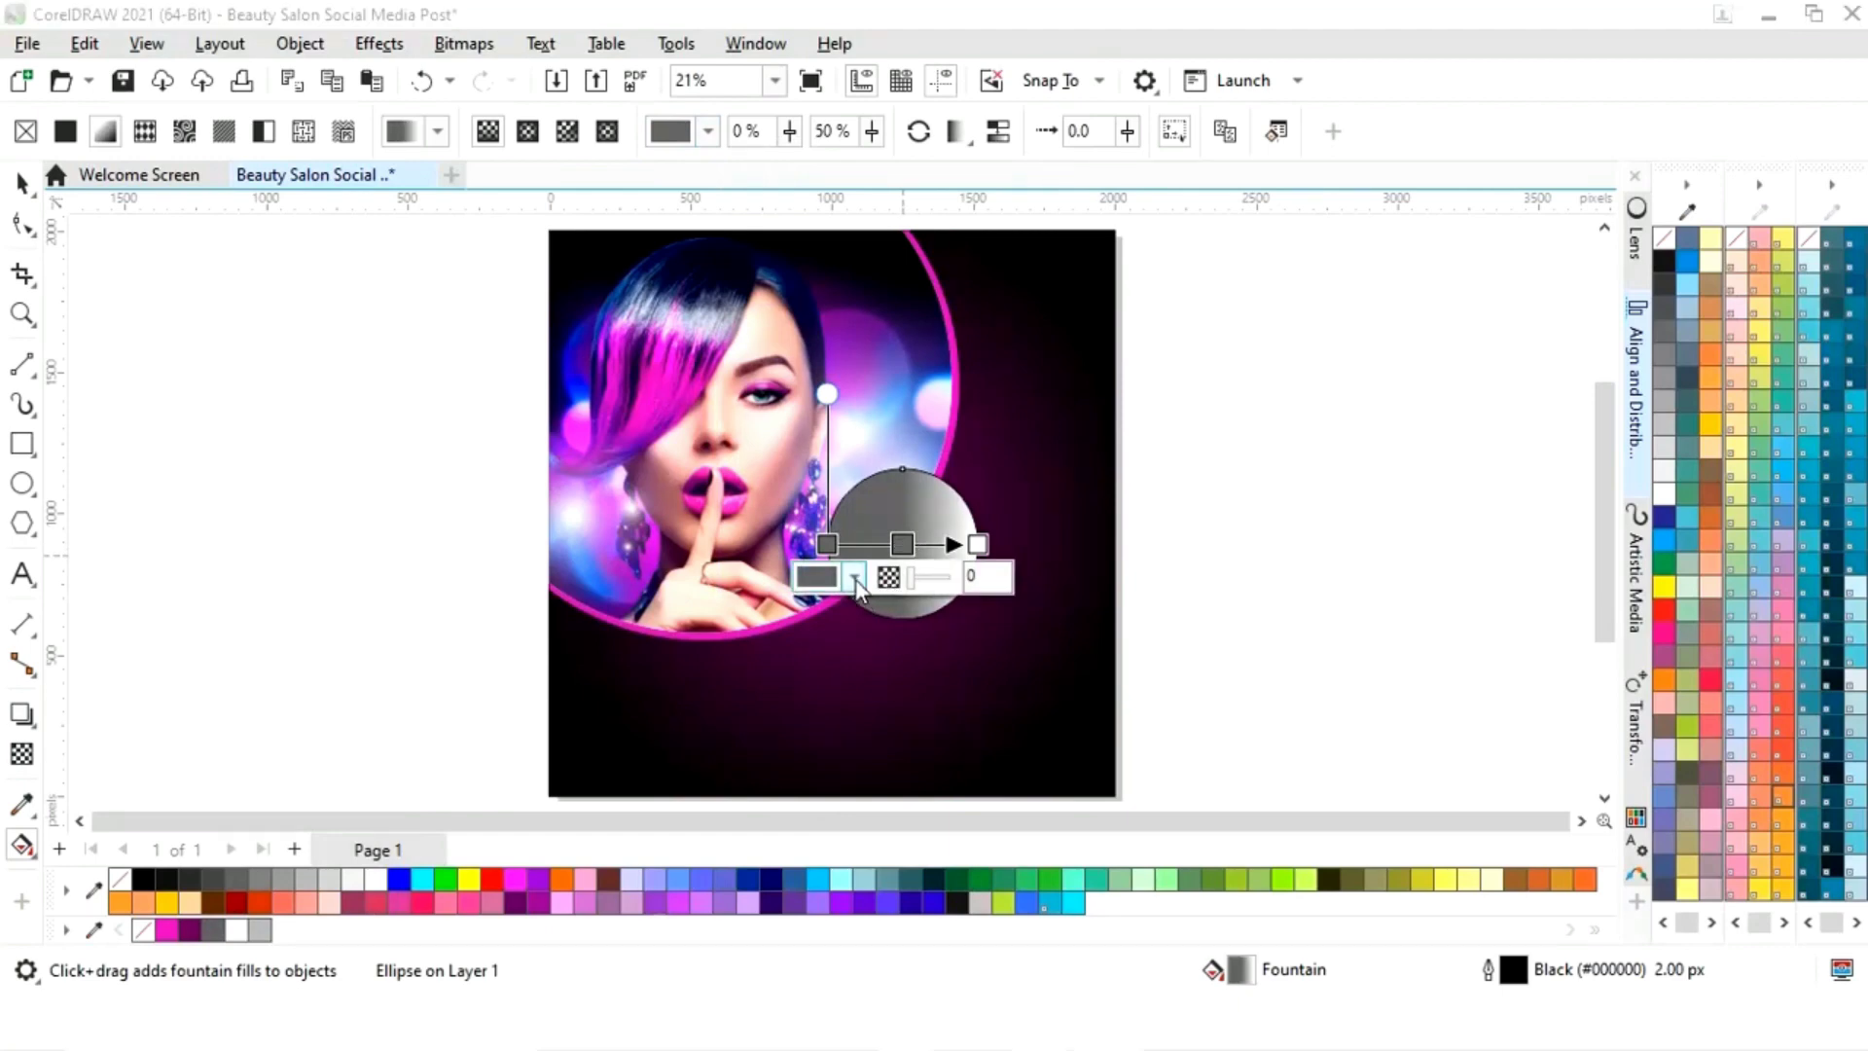
click(854, 577)
click(1057, 522)
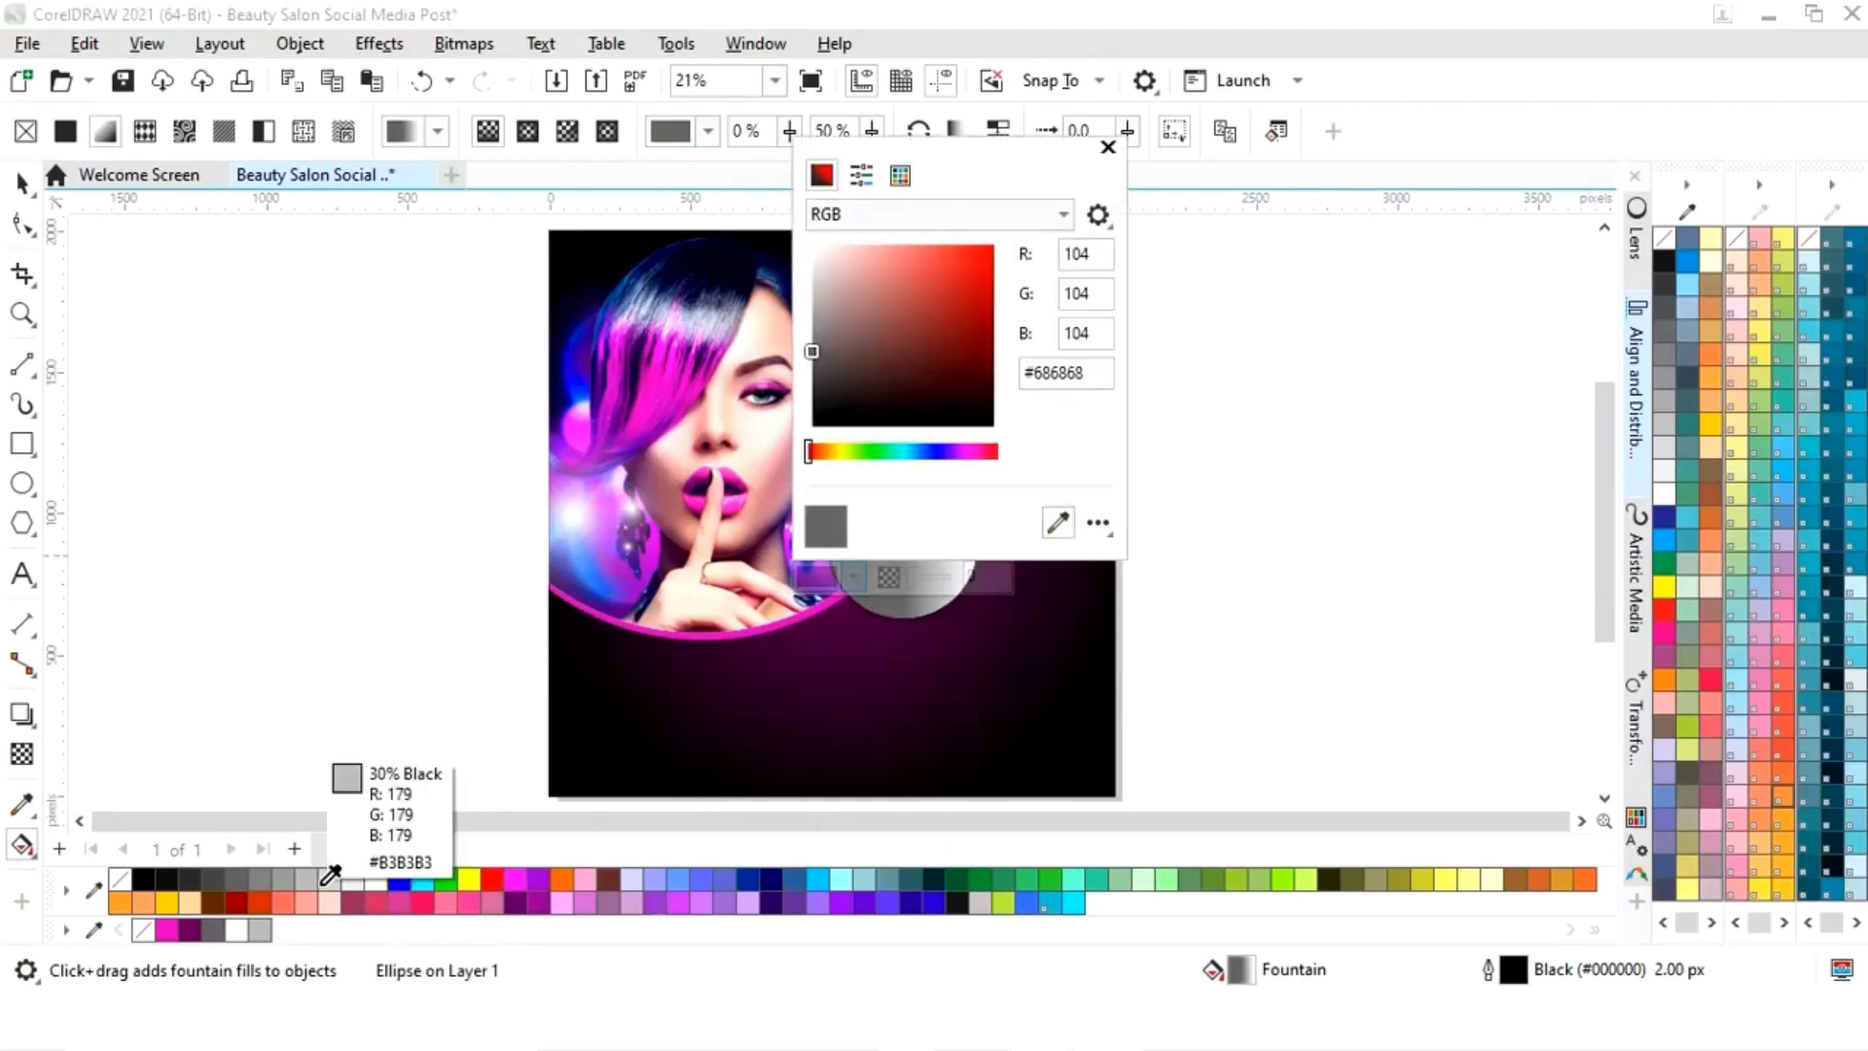
click(240, 803)
click(1108, 148)
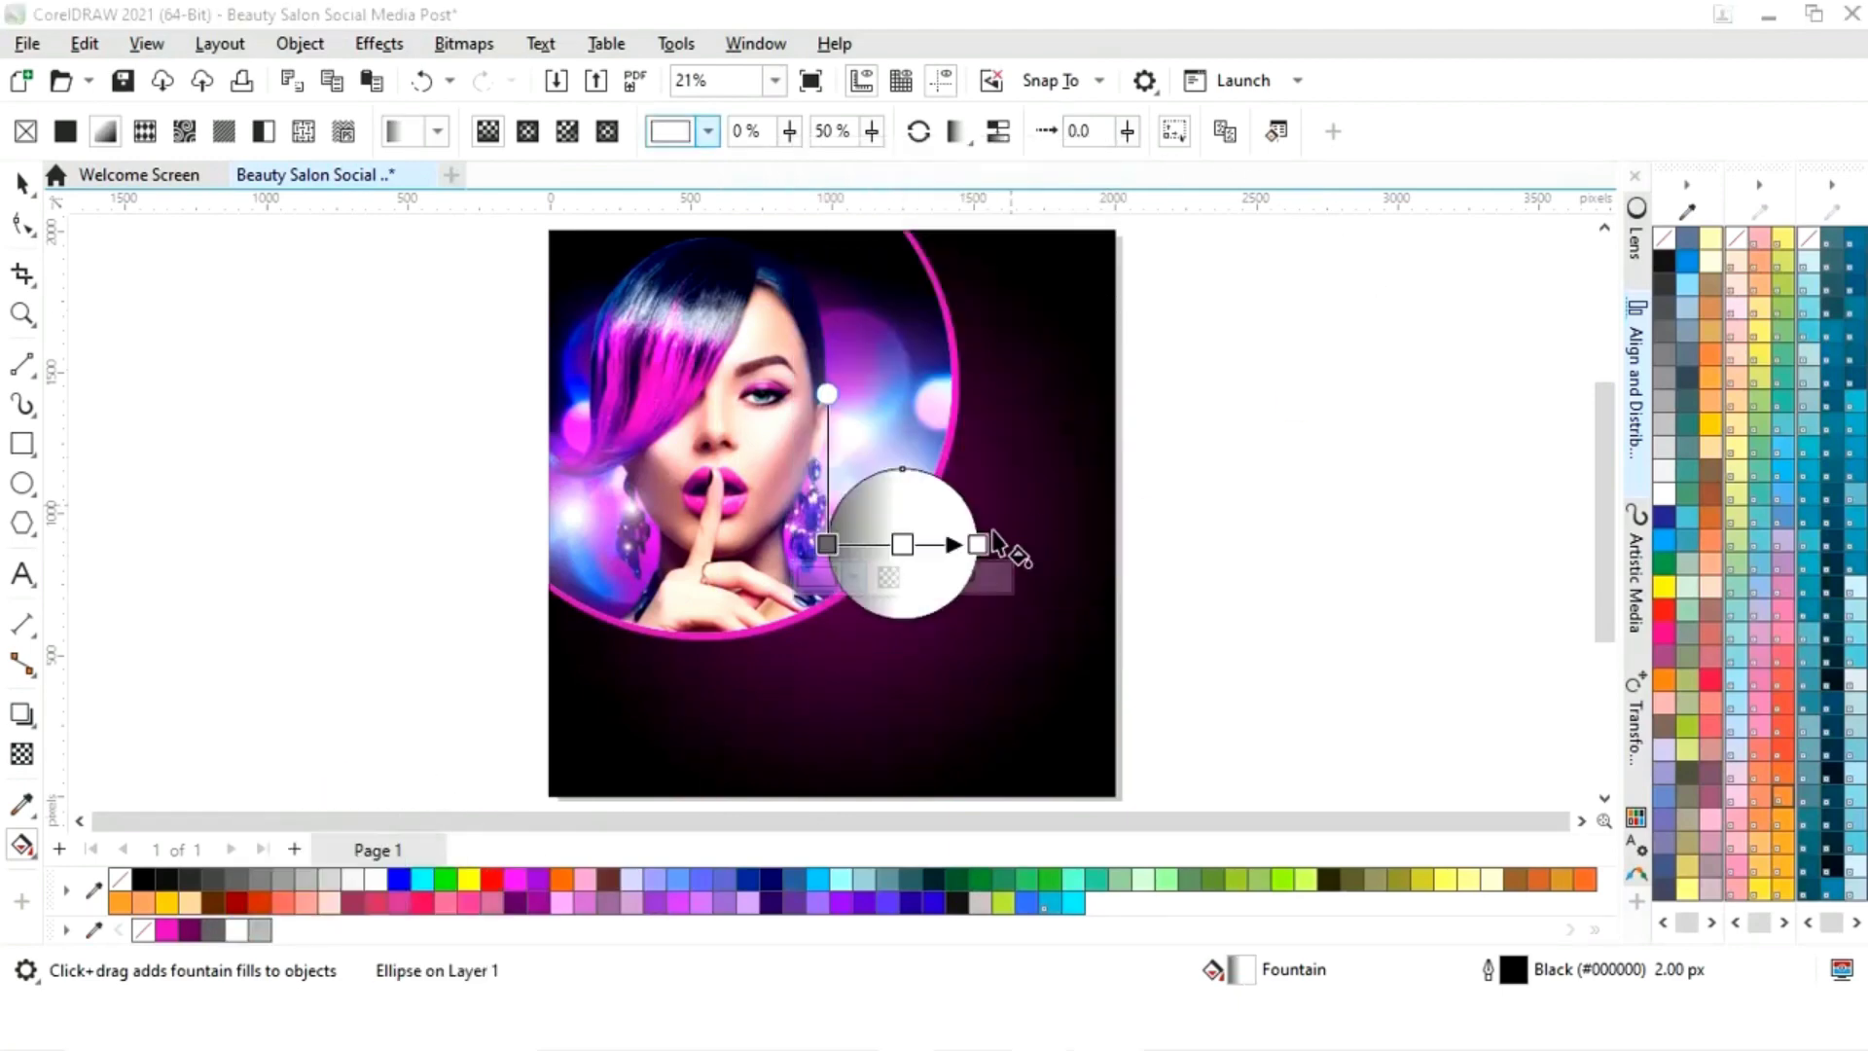
click(976, 543)
click(930, 580)
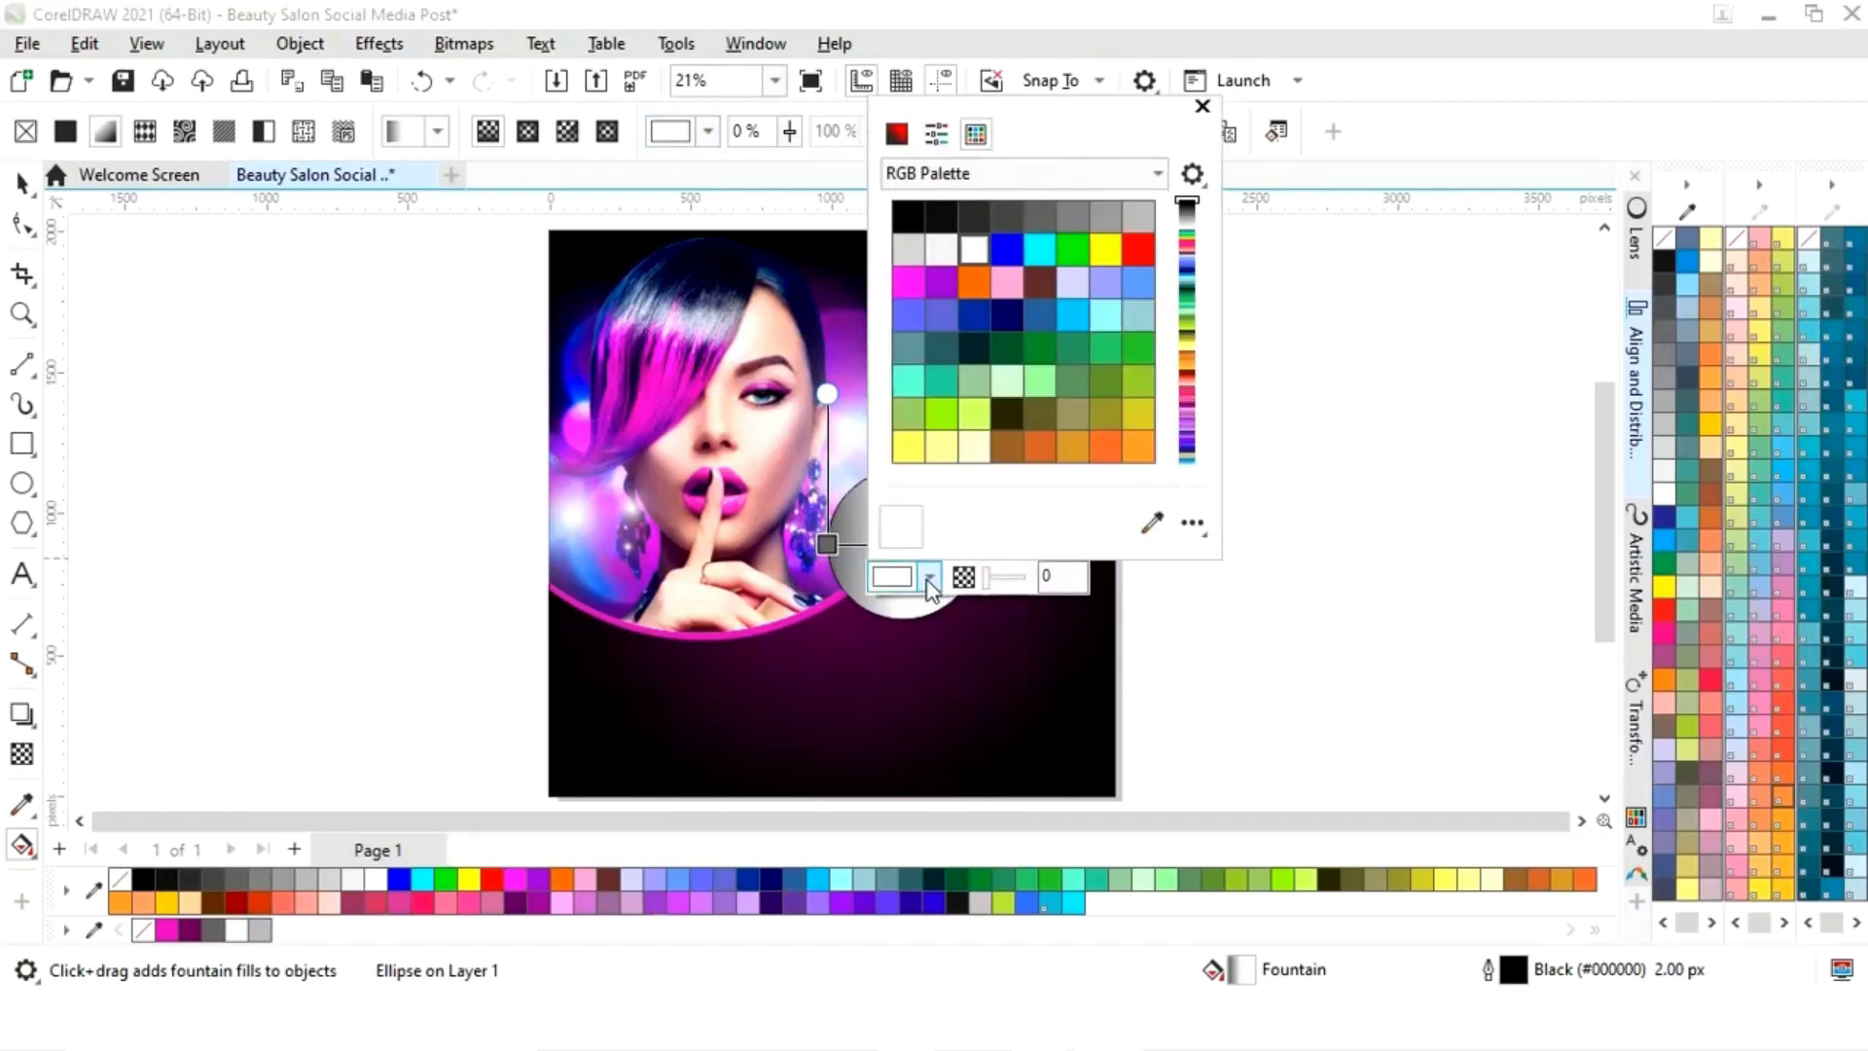
click(1151, 522)
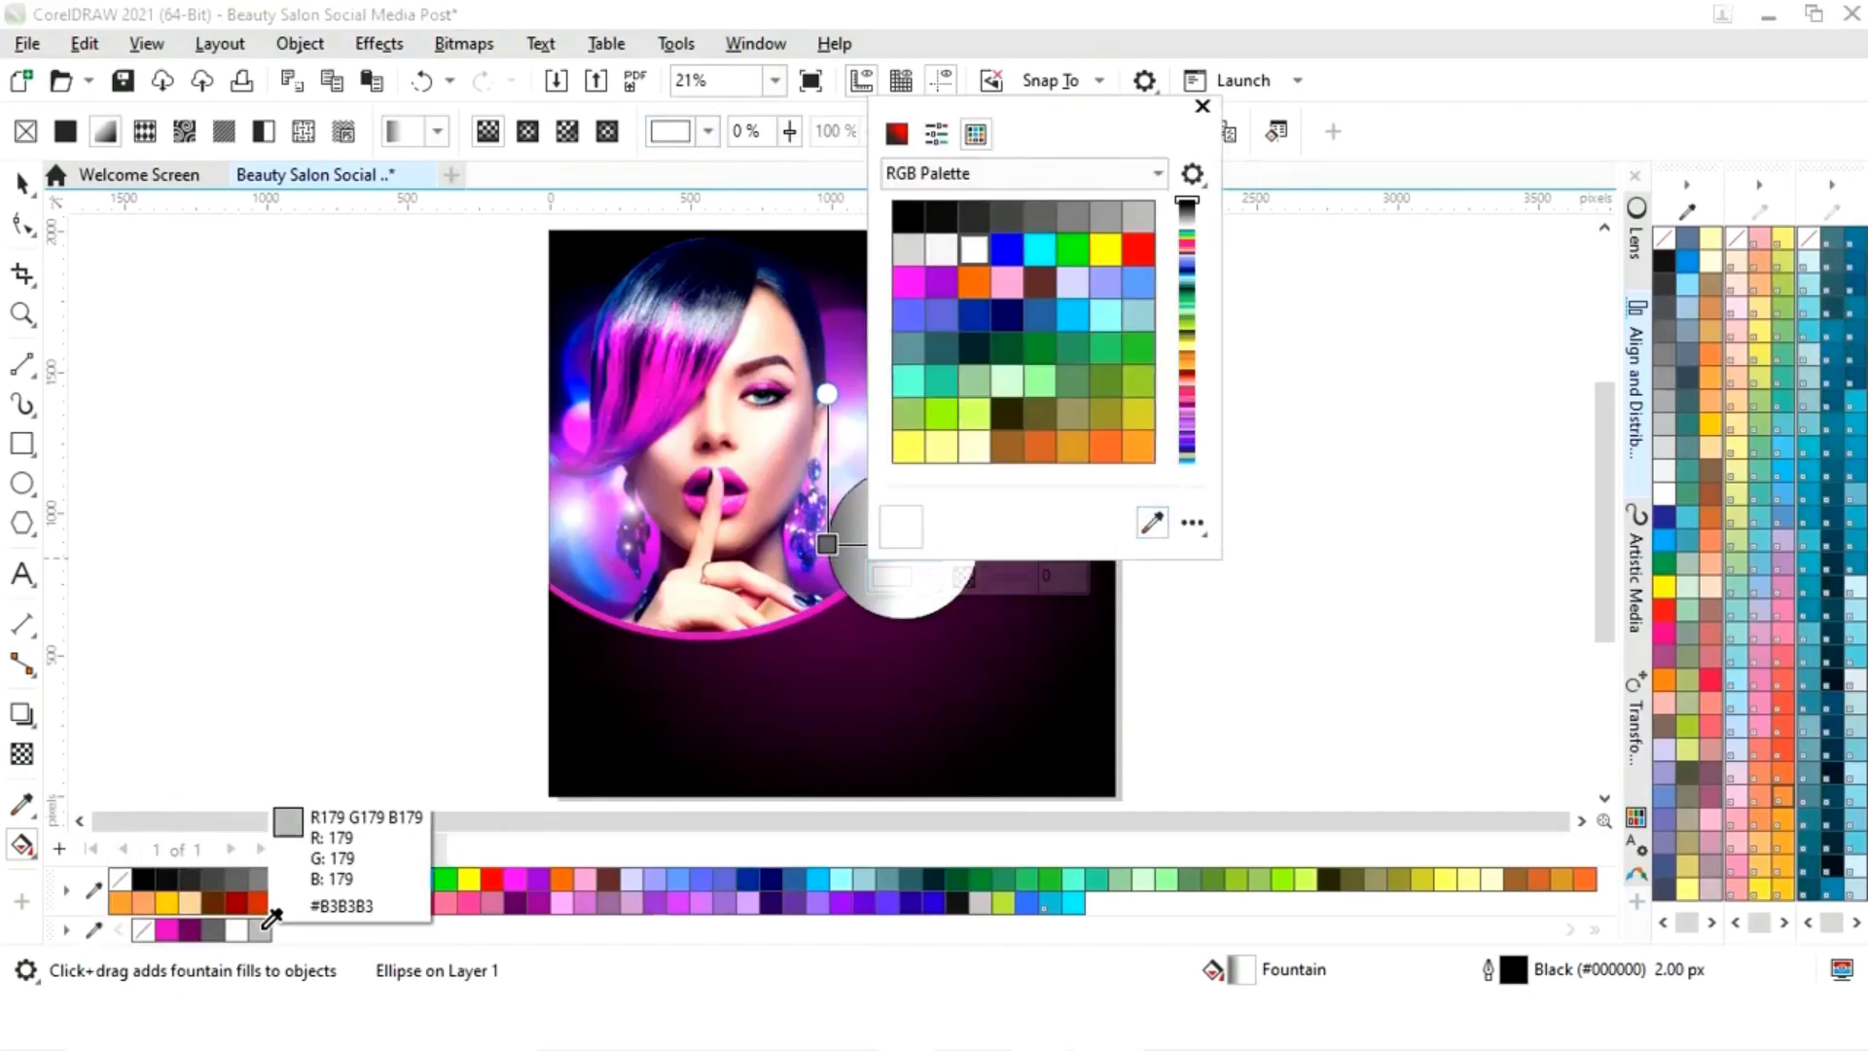
click(263, 930)
click(1202, 106)
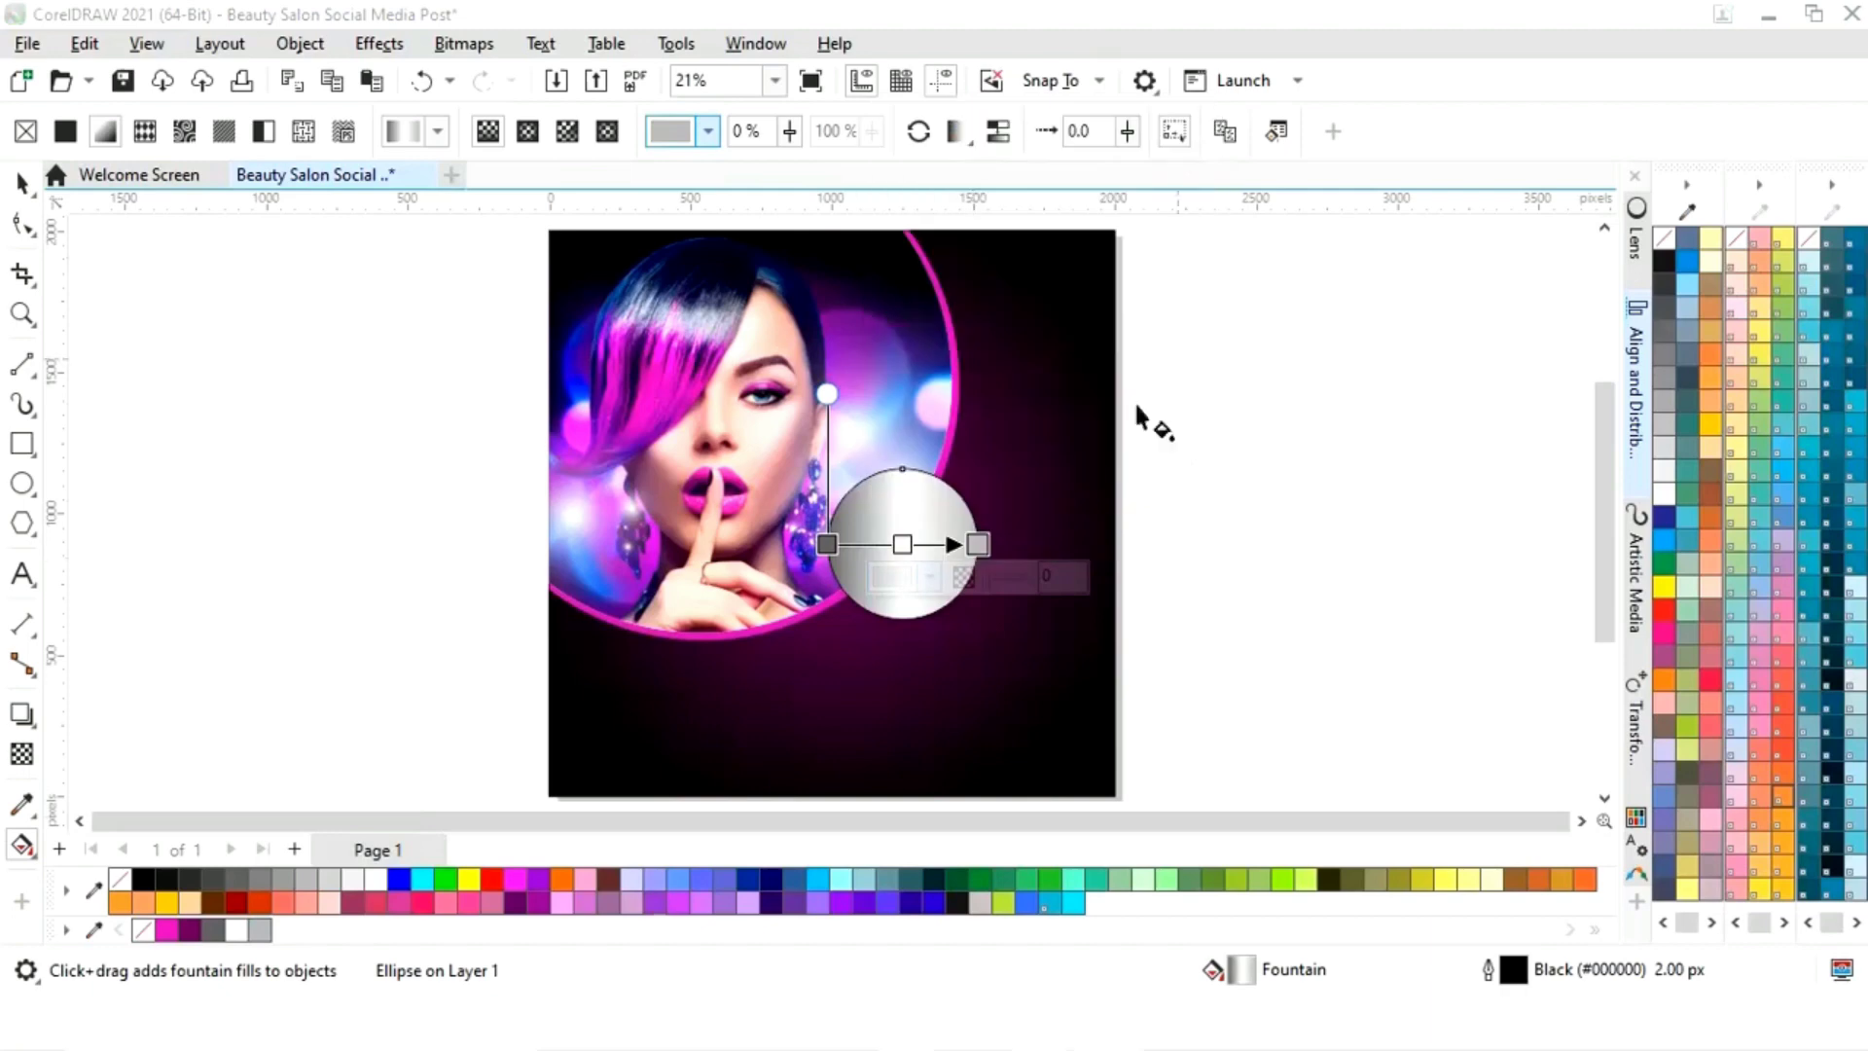
drag(976, 543, 1008, 544)
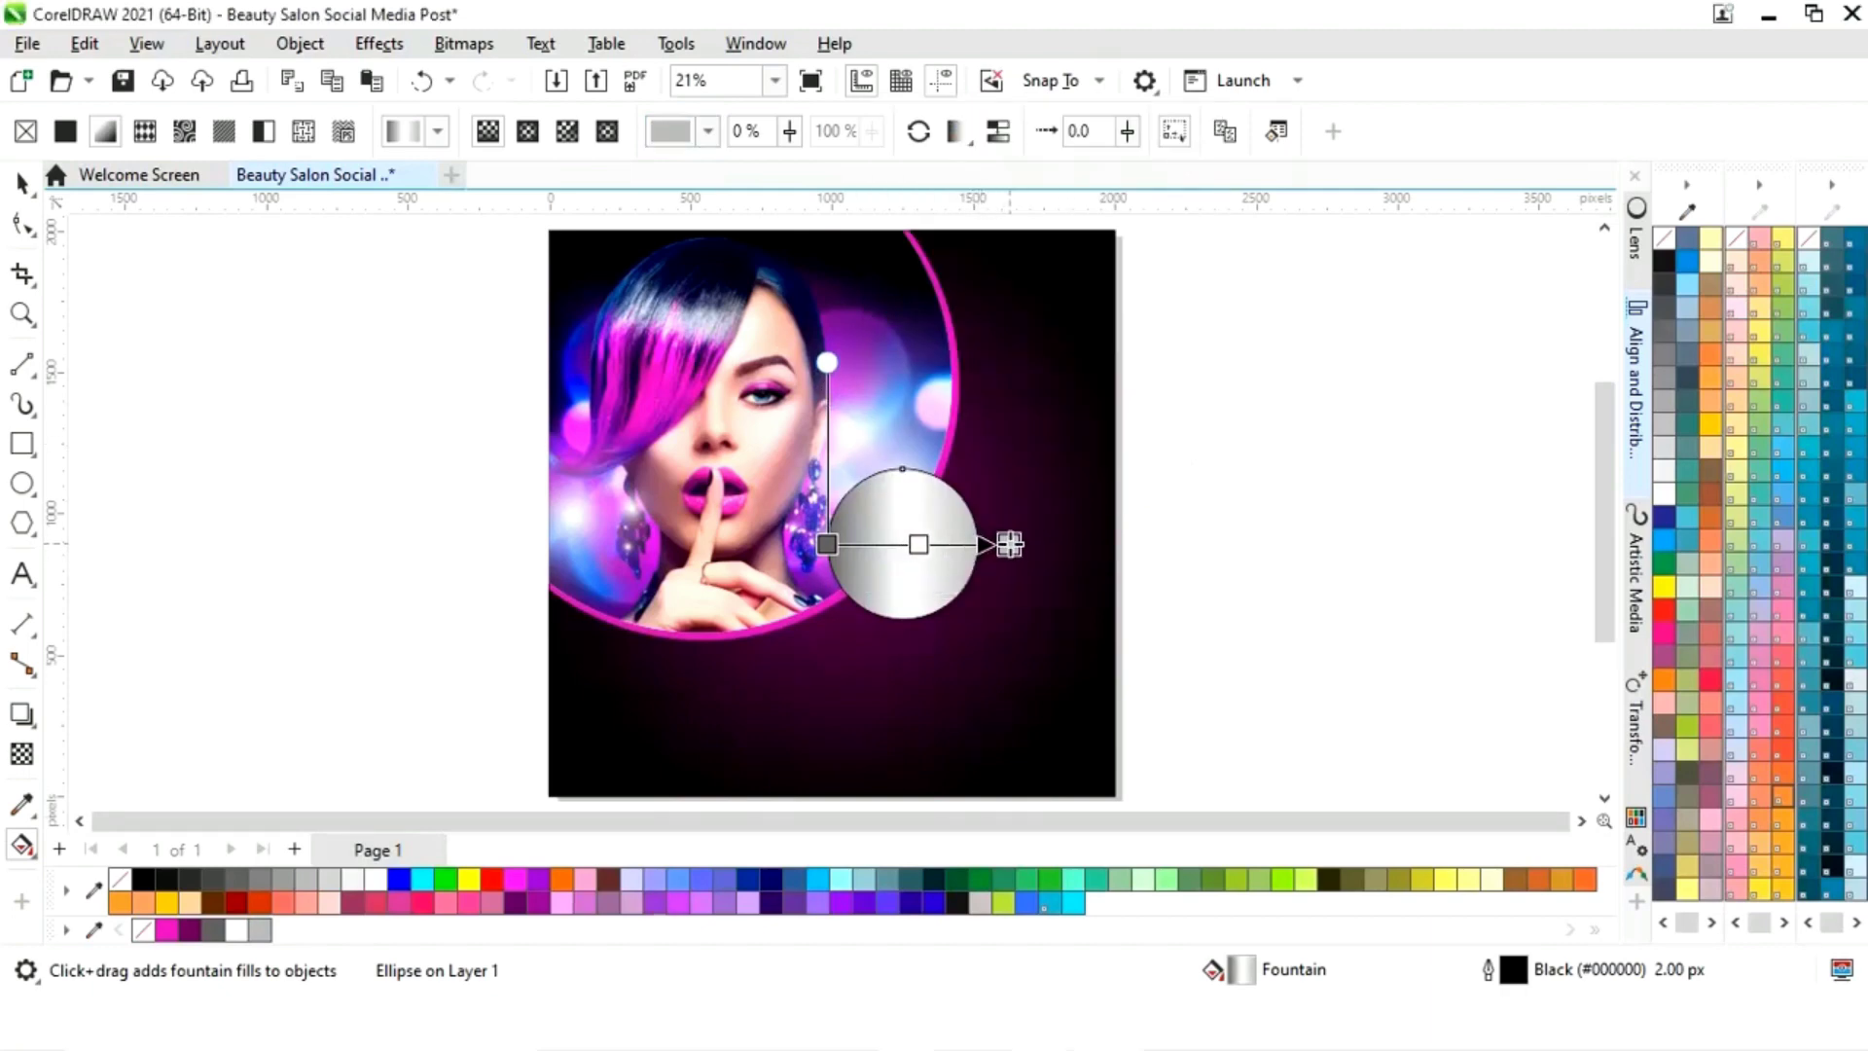
drag(824, 544, 796, 546)
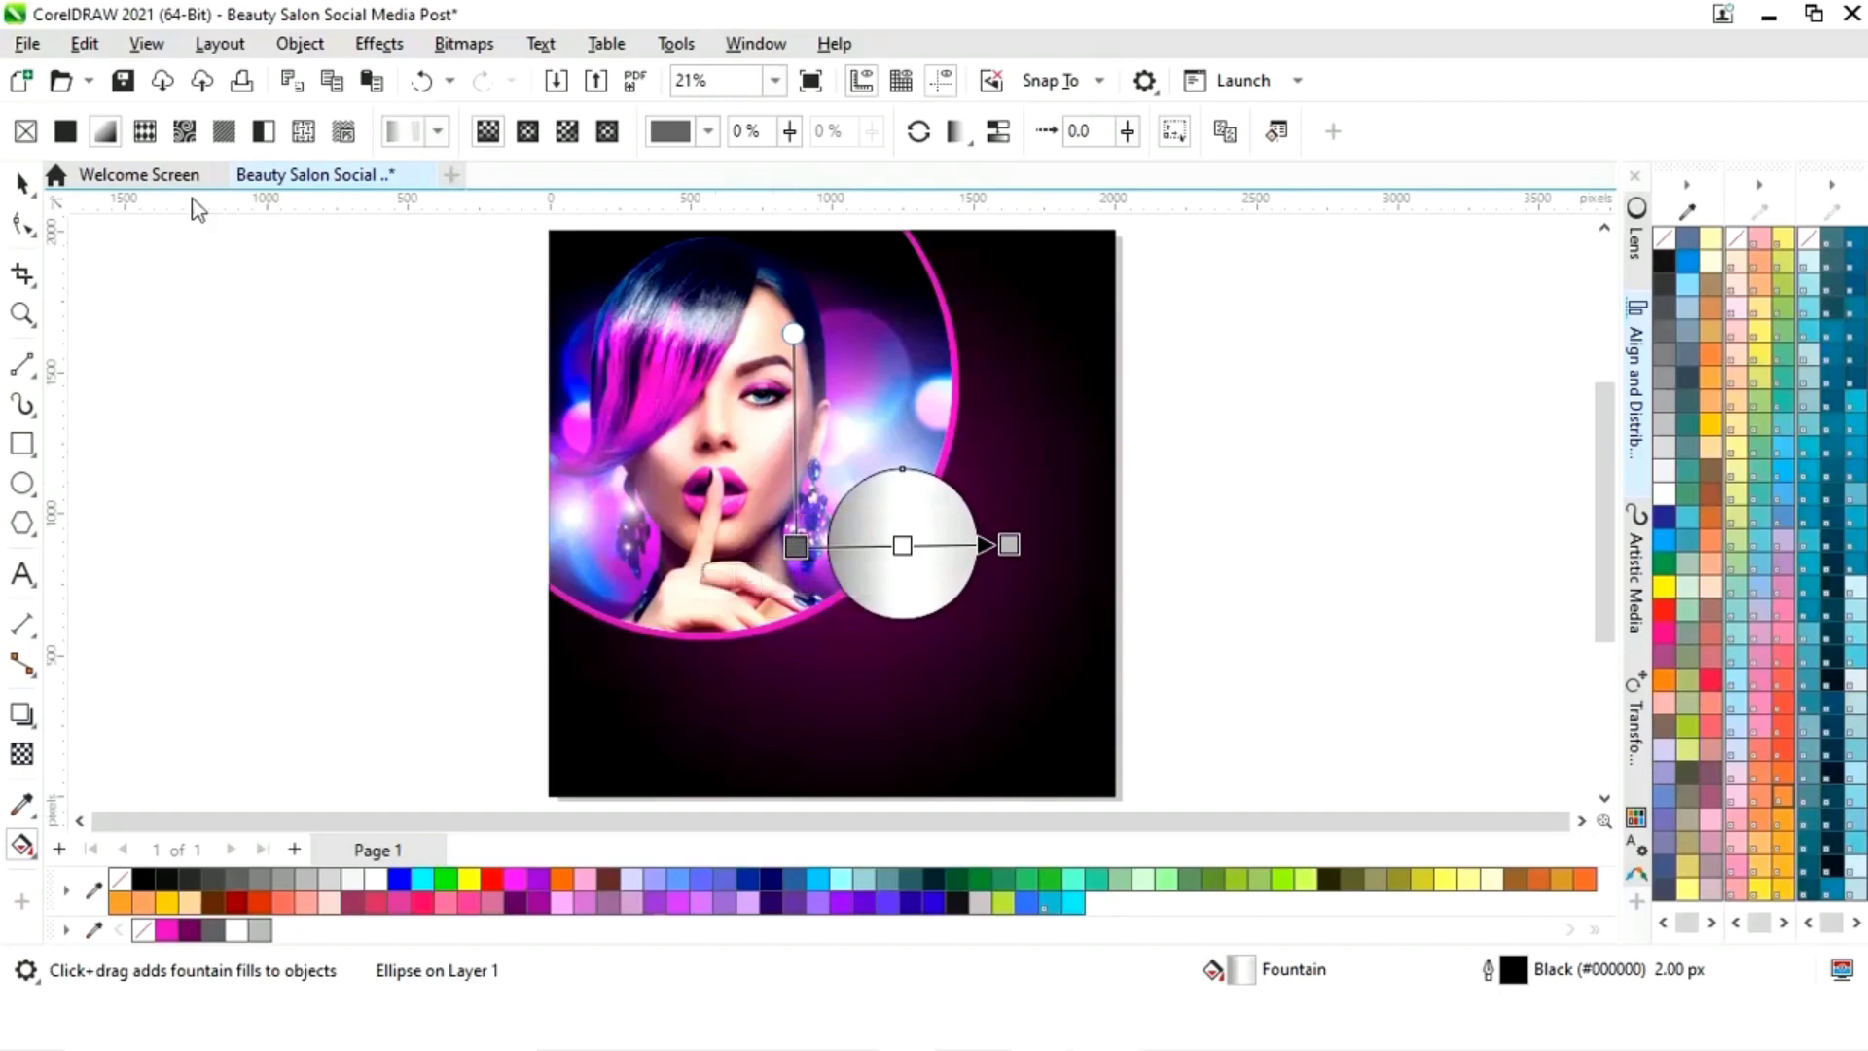
click(21, 182)
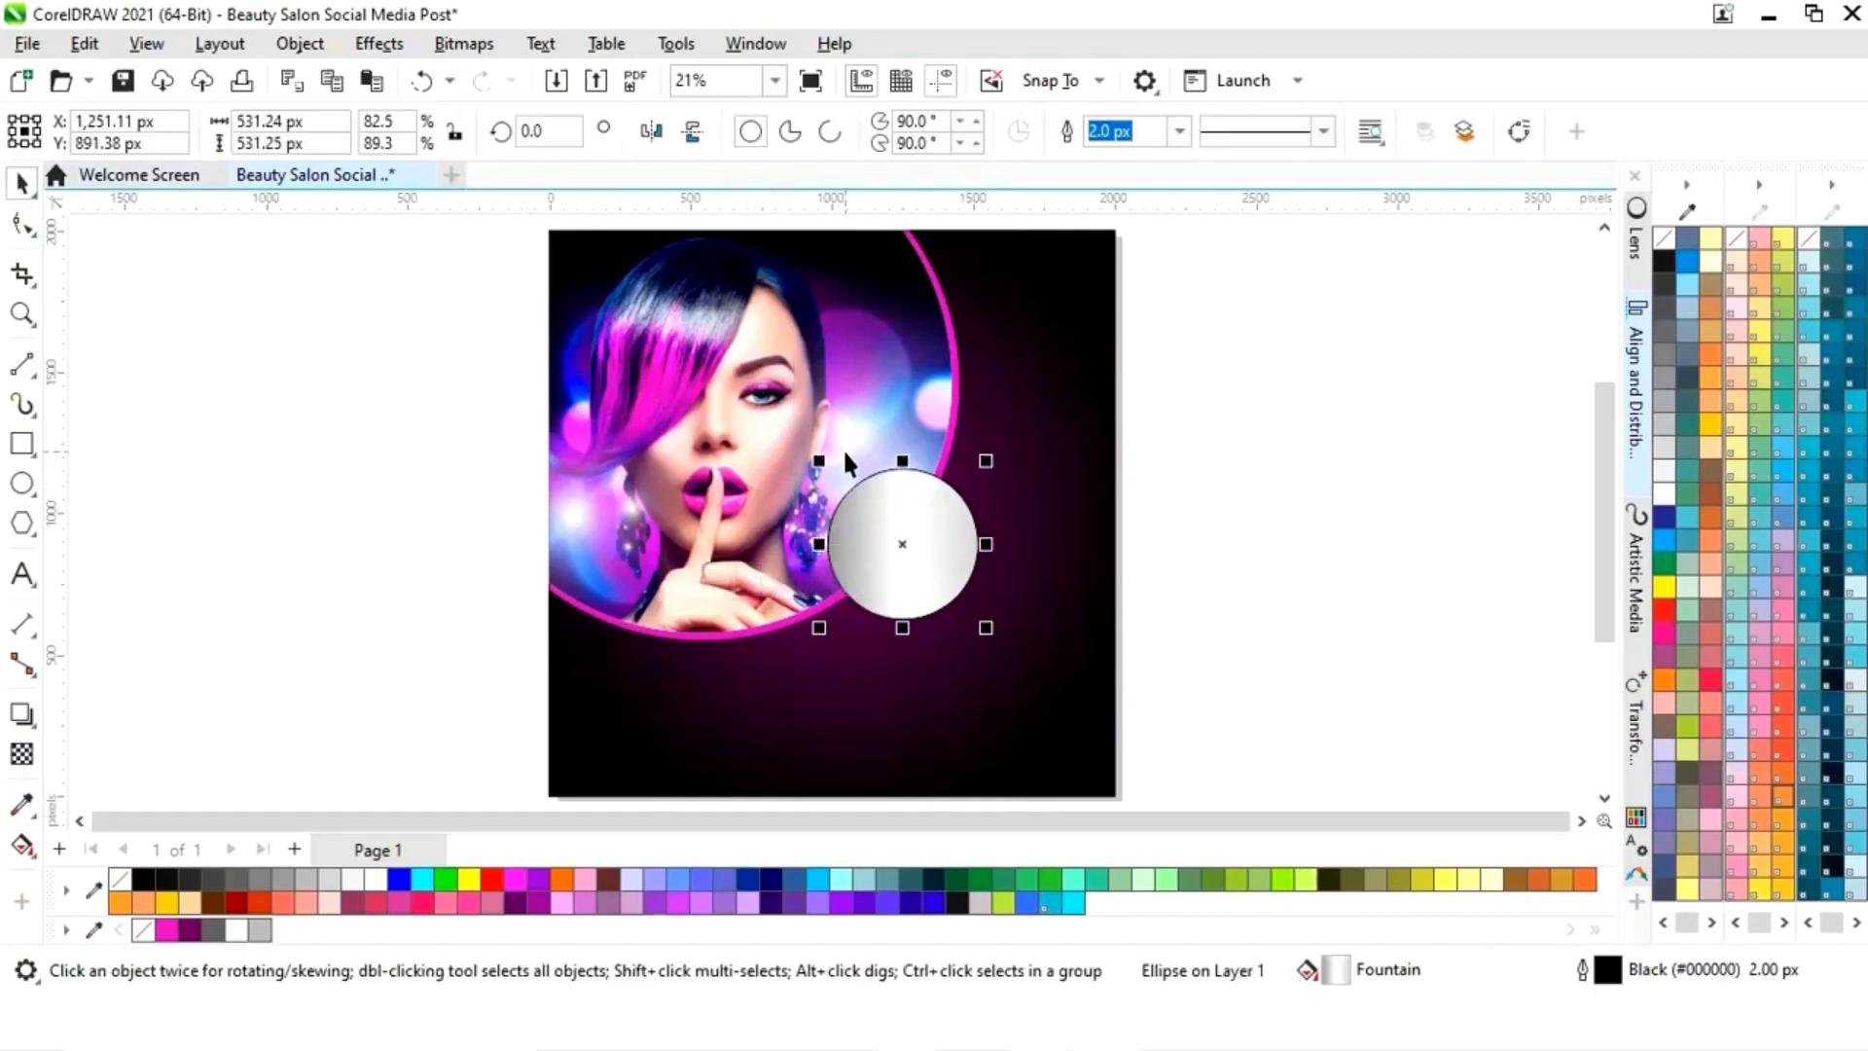
Step: Remove the circle's outline, shrink it slightly and fill it solid white
right_click(135, 881)
click(1304, 494)
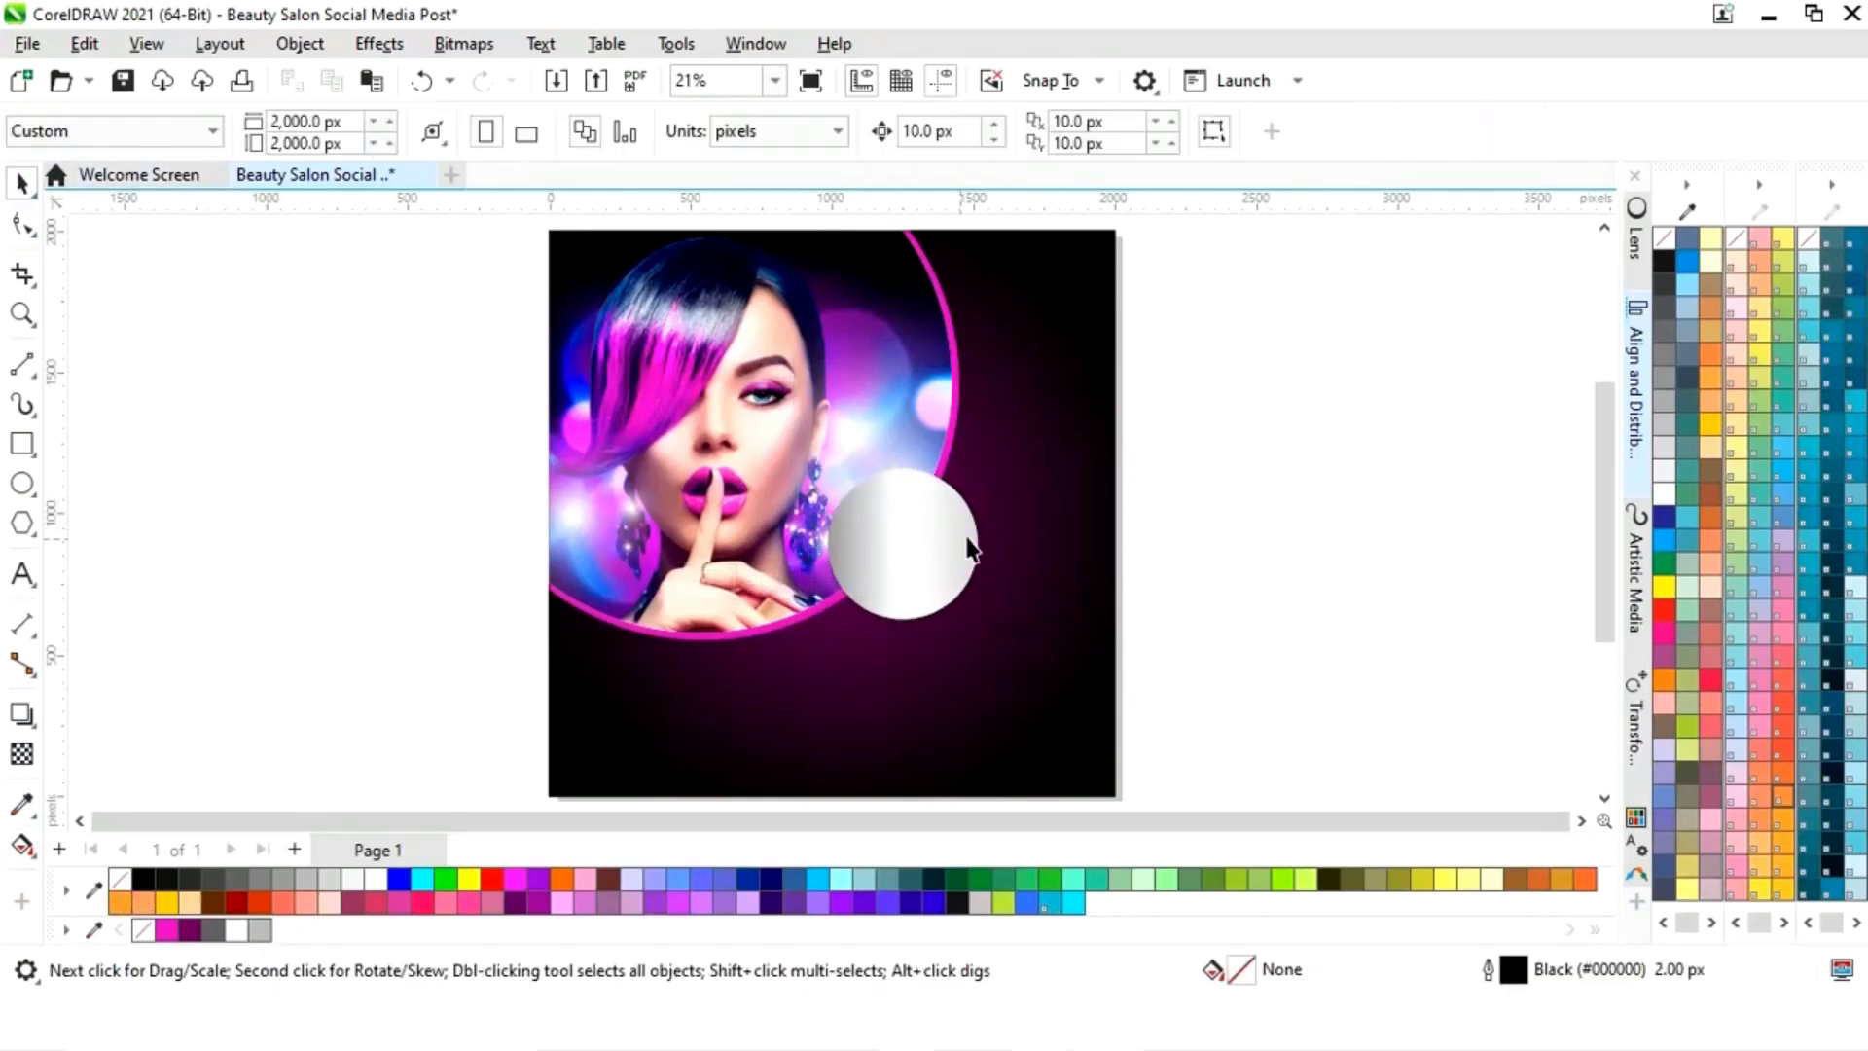
click(944, 539)
mouse_move(996, 471)
mouse_down()
mouse_move(1005, 483)
mouse_move(985, 467)
mouse_up()
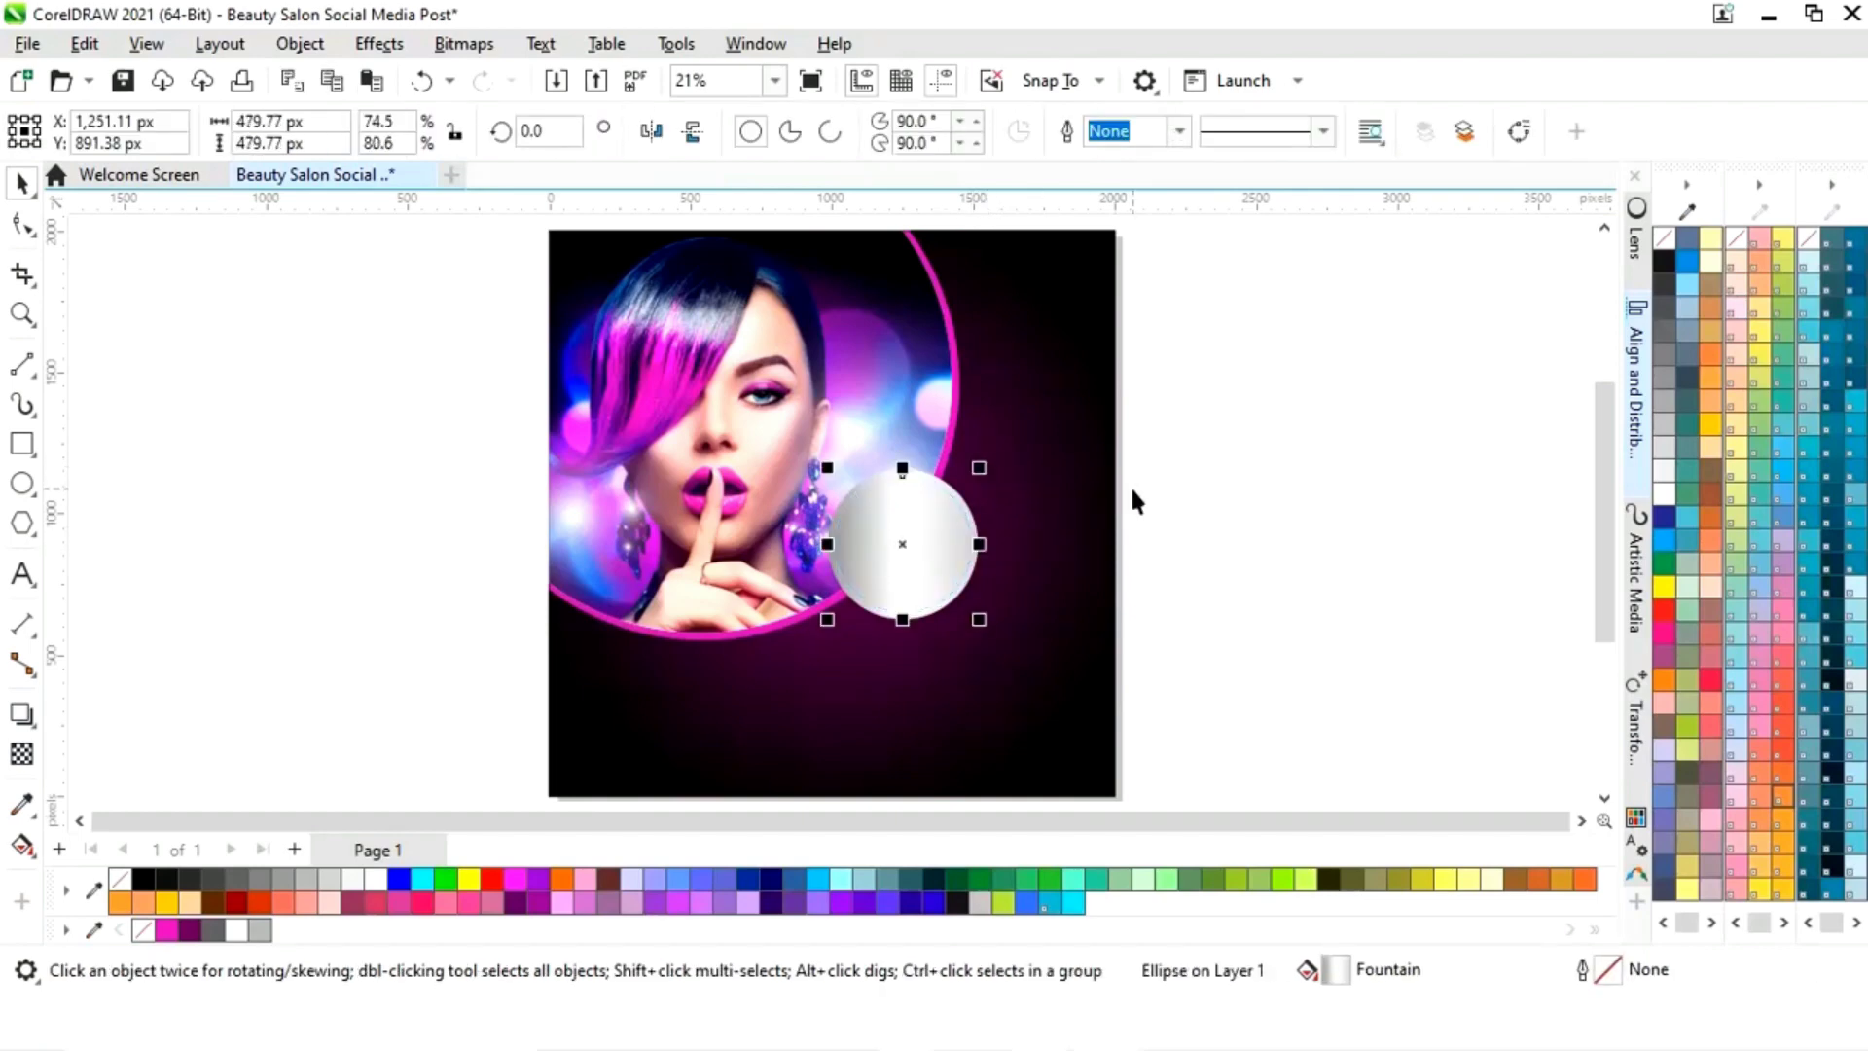
click(236, 930)
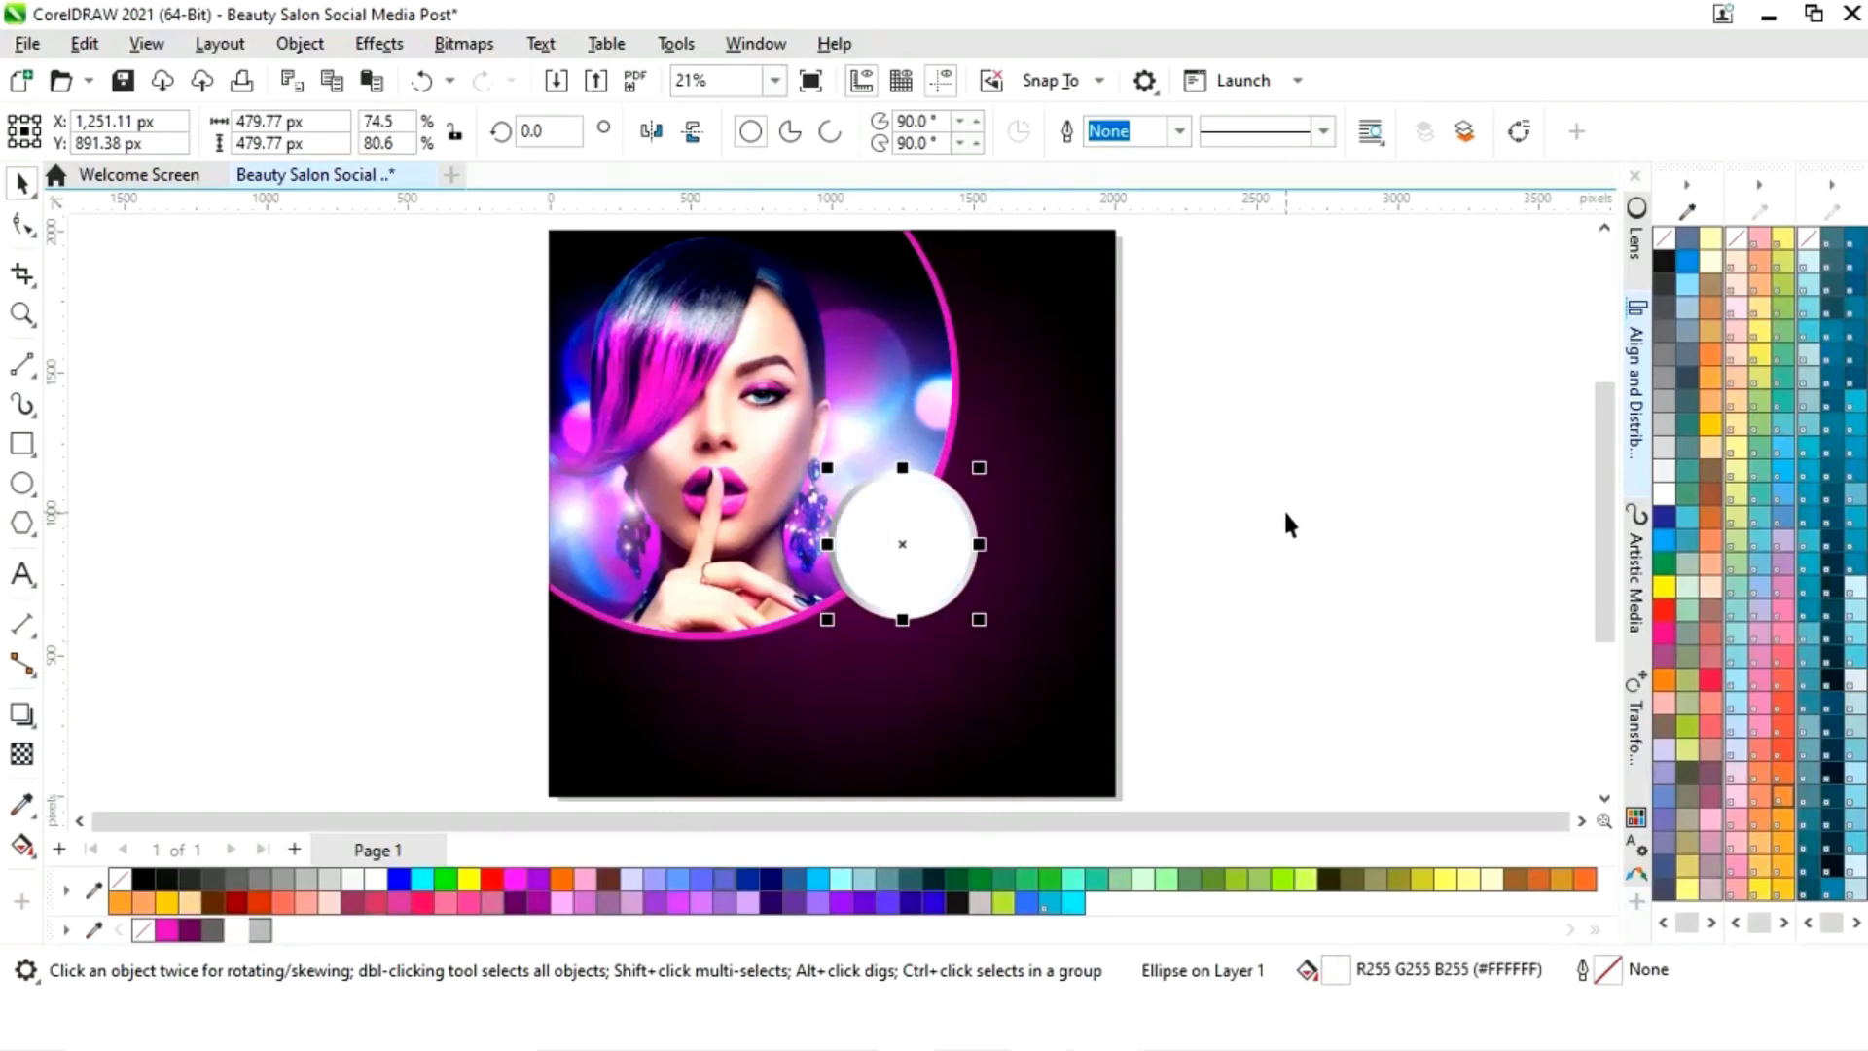
click(1151, 532)
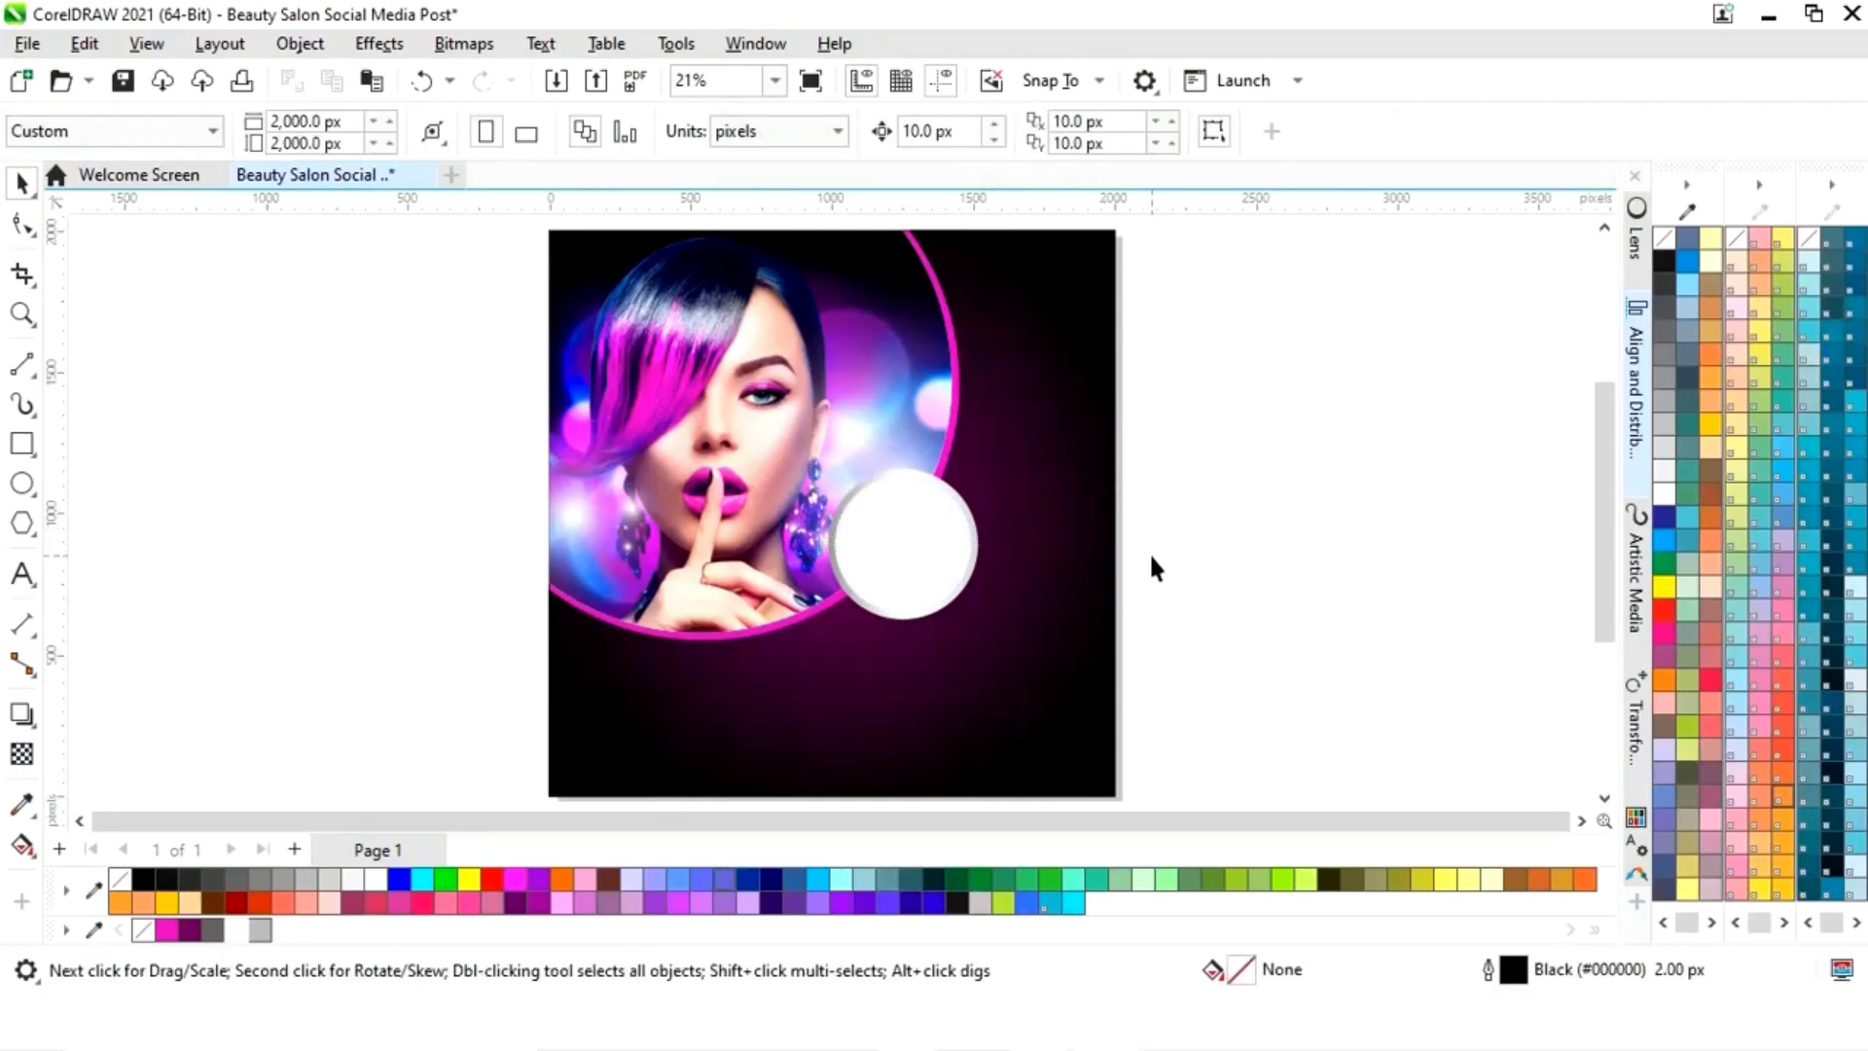
Step: Place a smaller copy of the white circle near the model's hand
drag(1218, 424, 805, 659)
drag(947, 541, 799, 606)
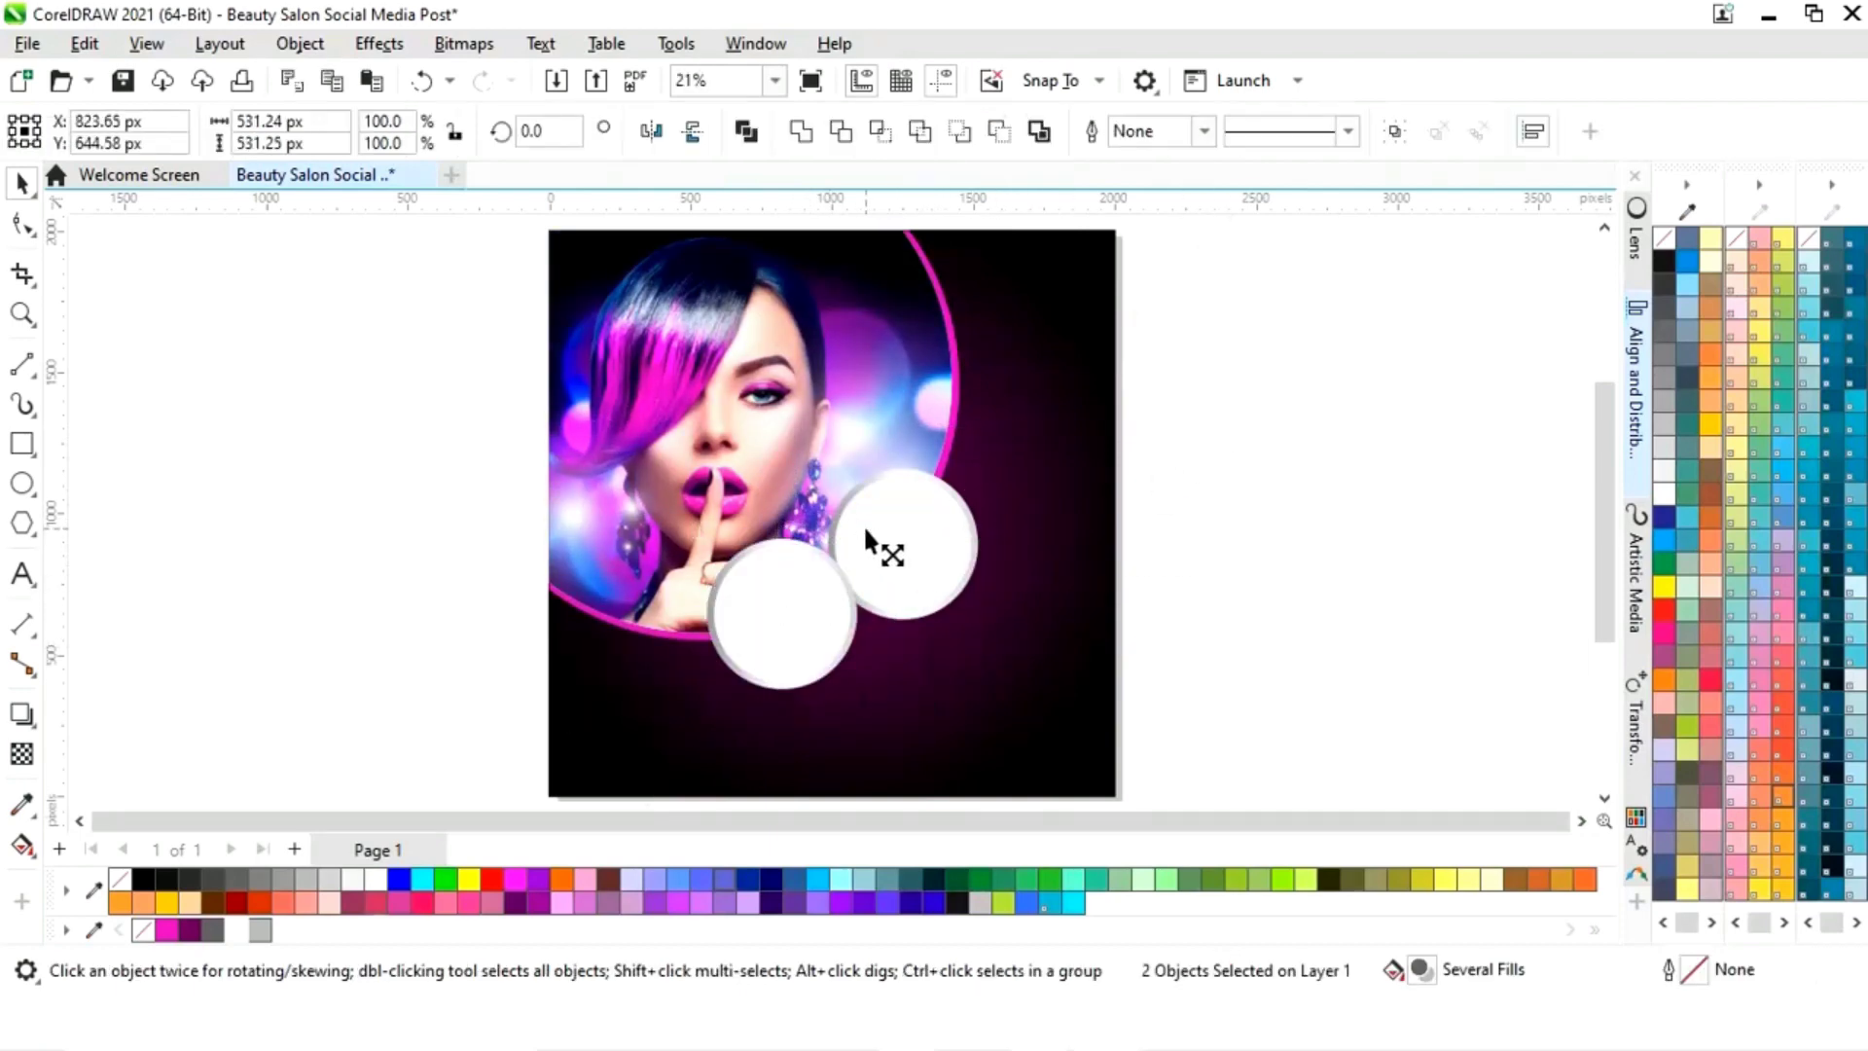
drag(865, 531, 843, 551)
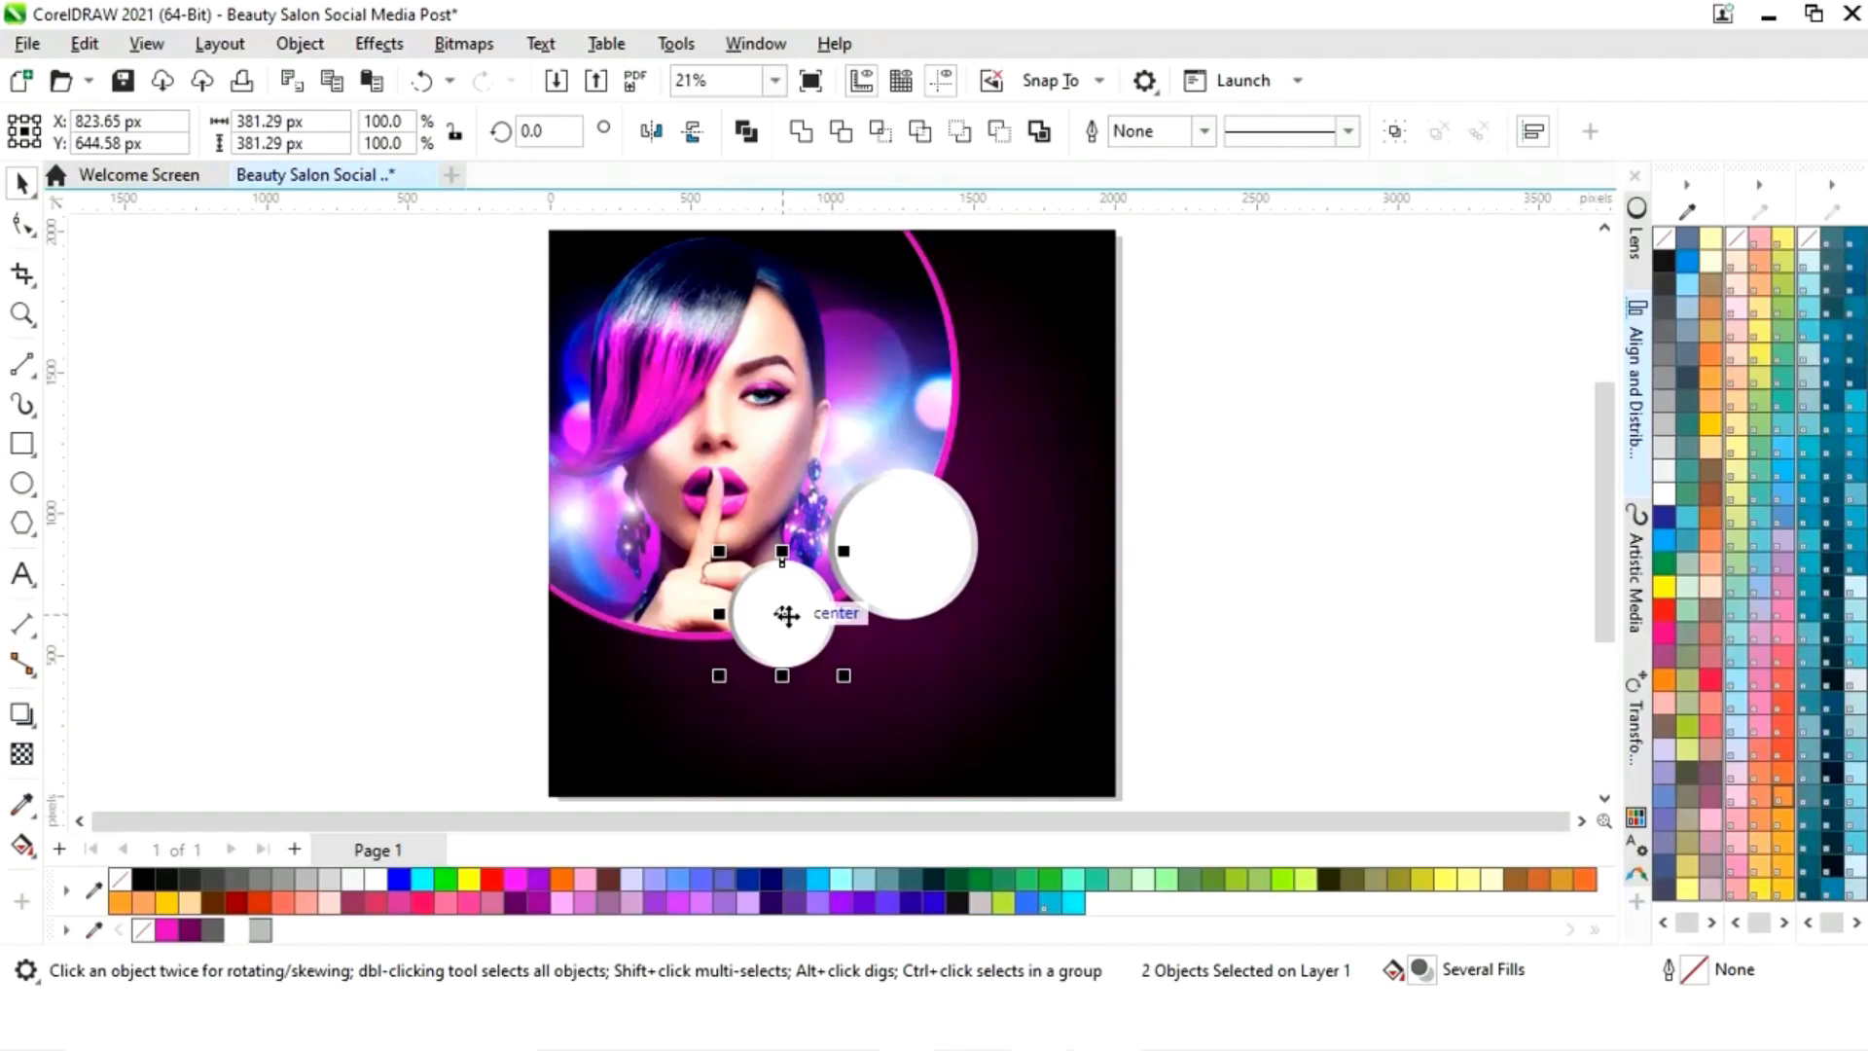
drag(787, 615, 806, 618)
click(1187, 532)
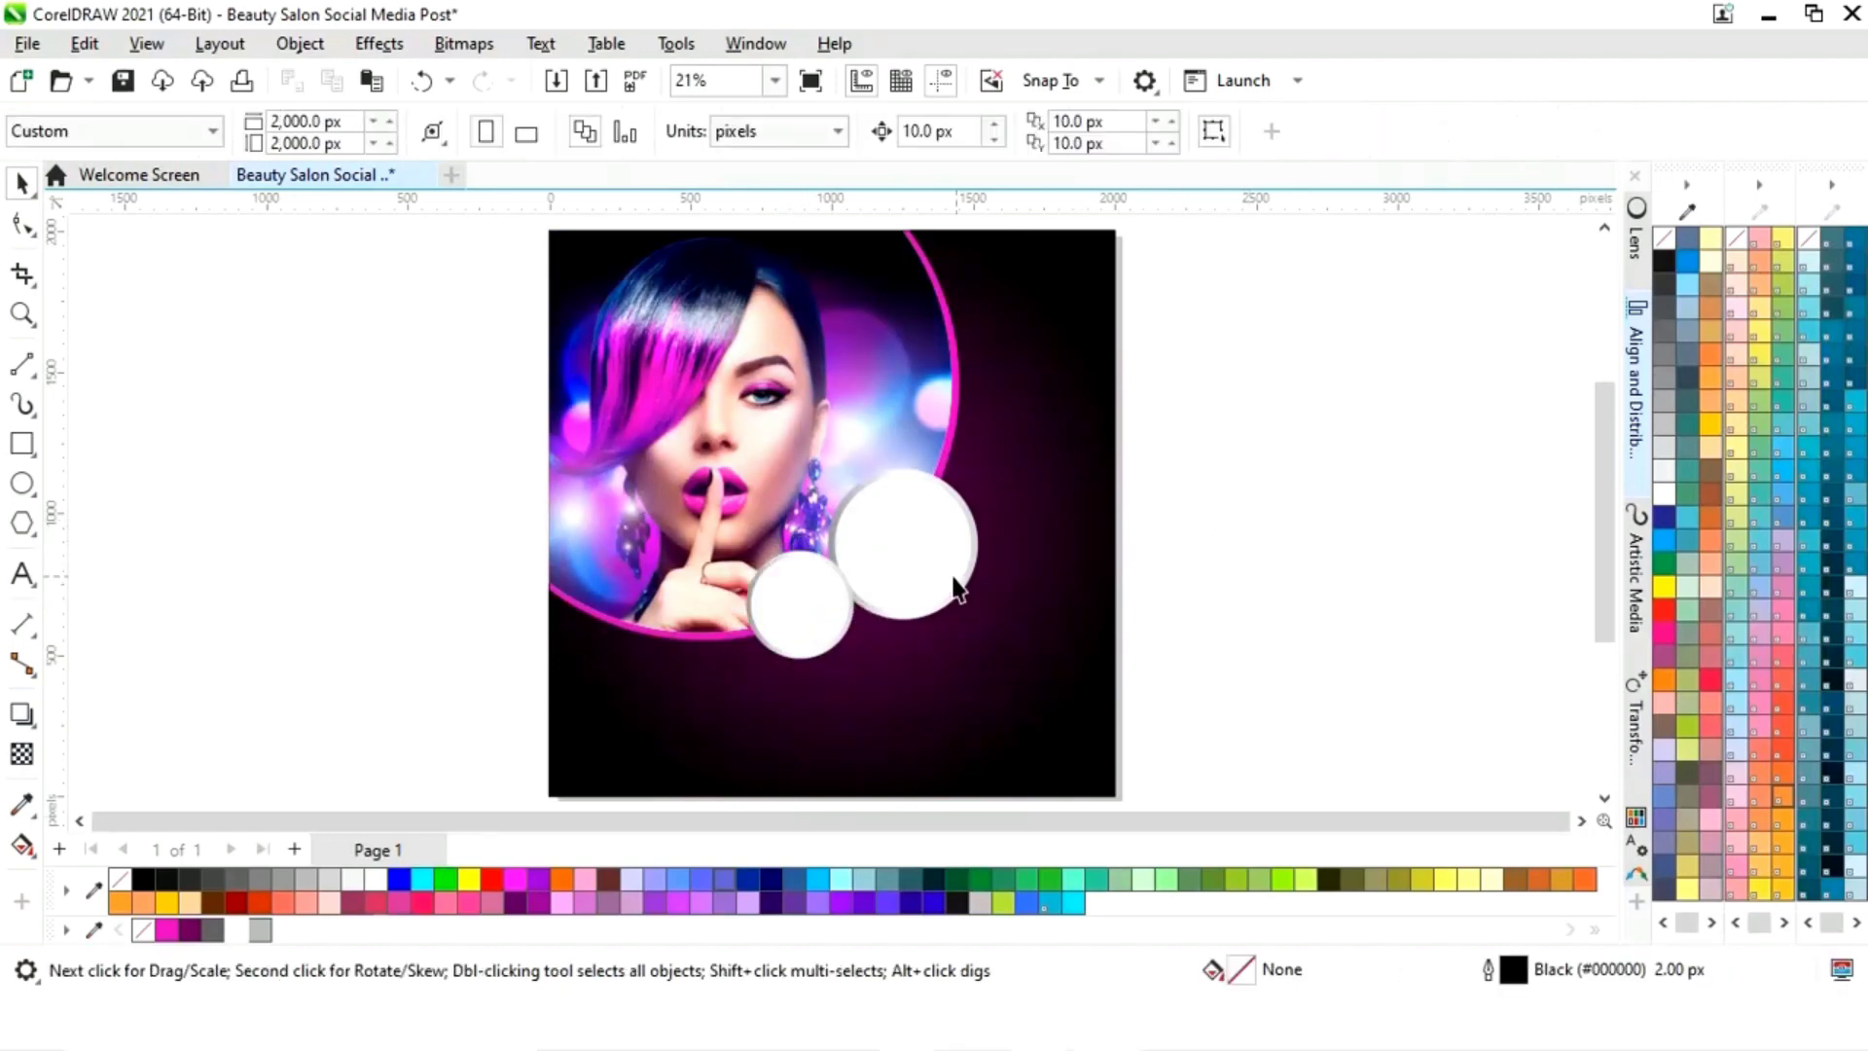
Step: Import Makeup 2.jpg, scale it to about 65% and move it near the circles
key(alt+Tab)
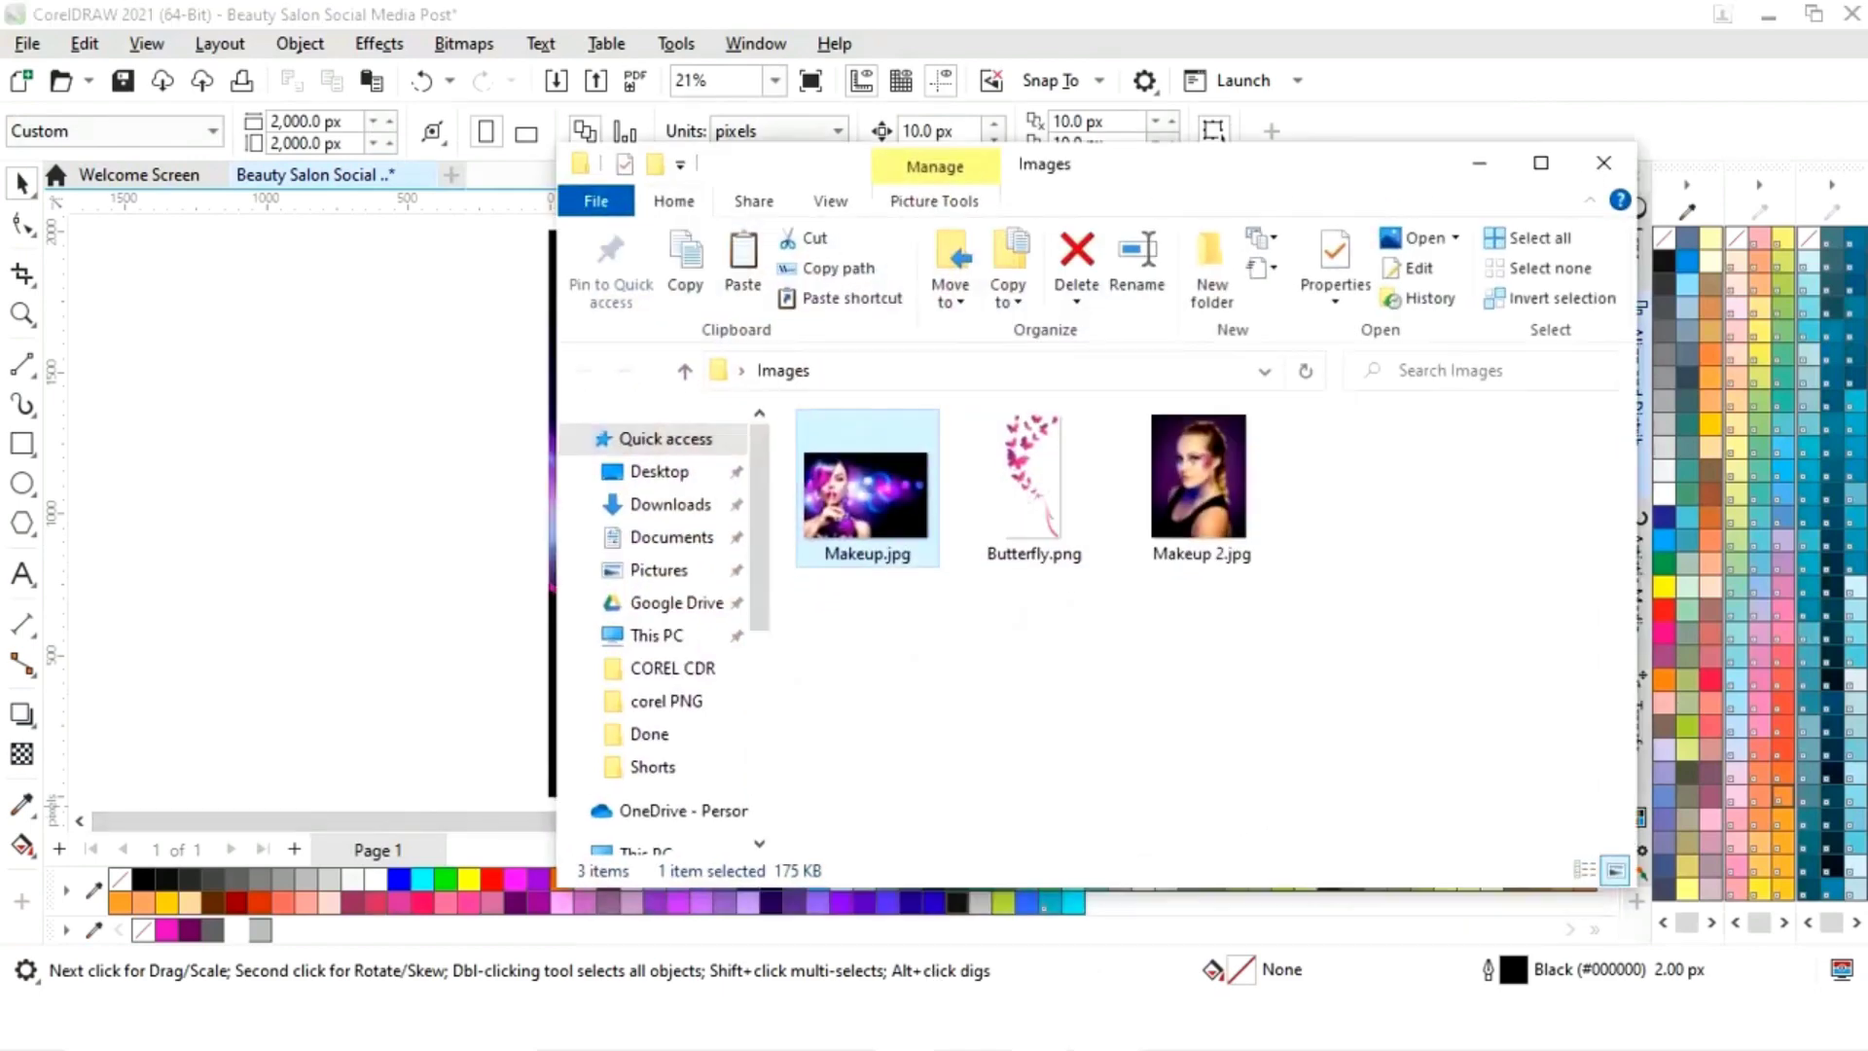
drag(1220, 481, 404, 597)
click(1479, 163)
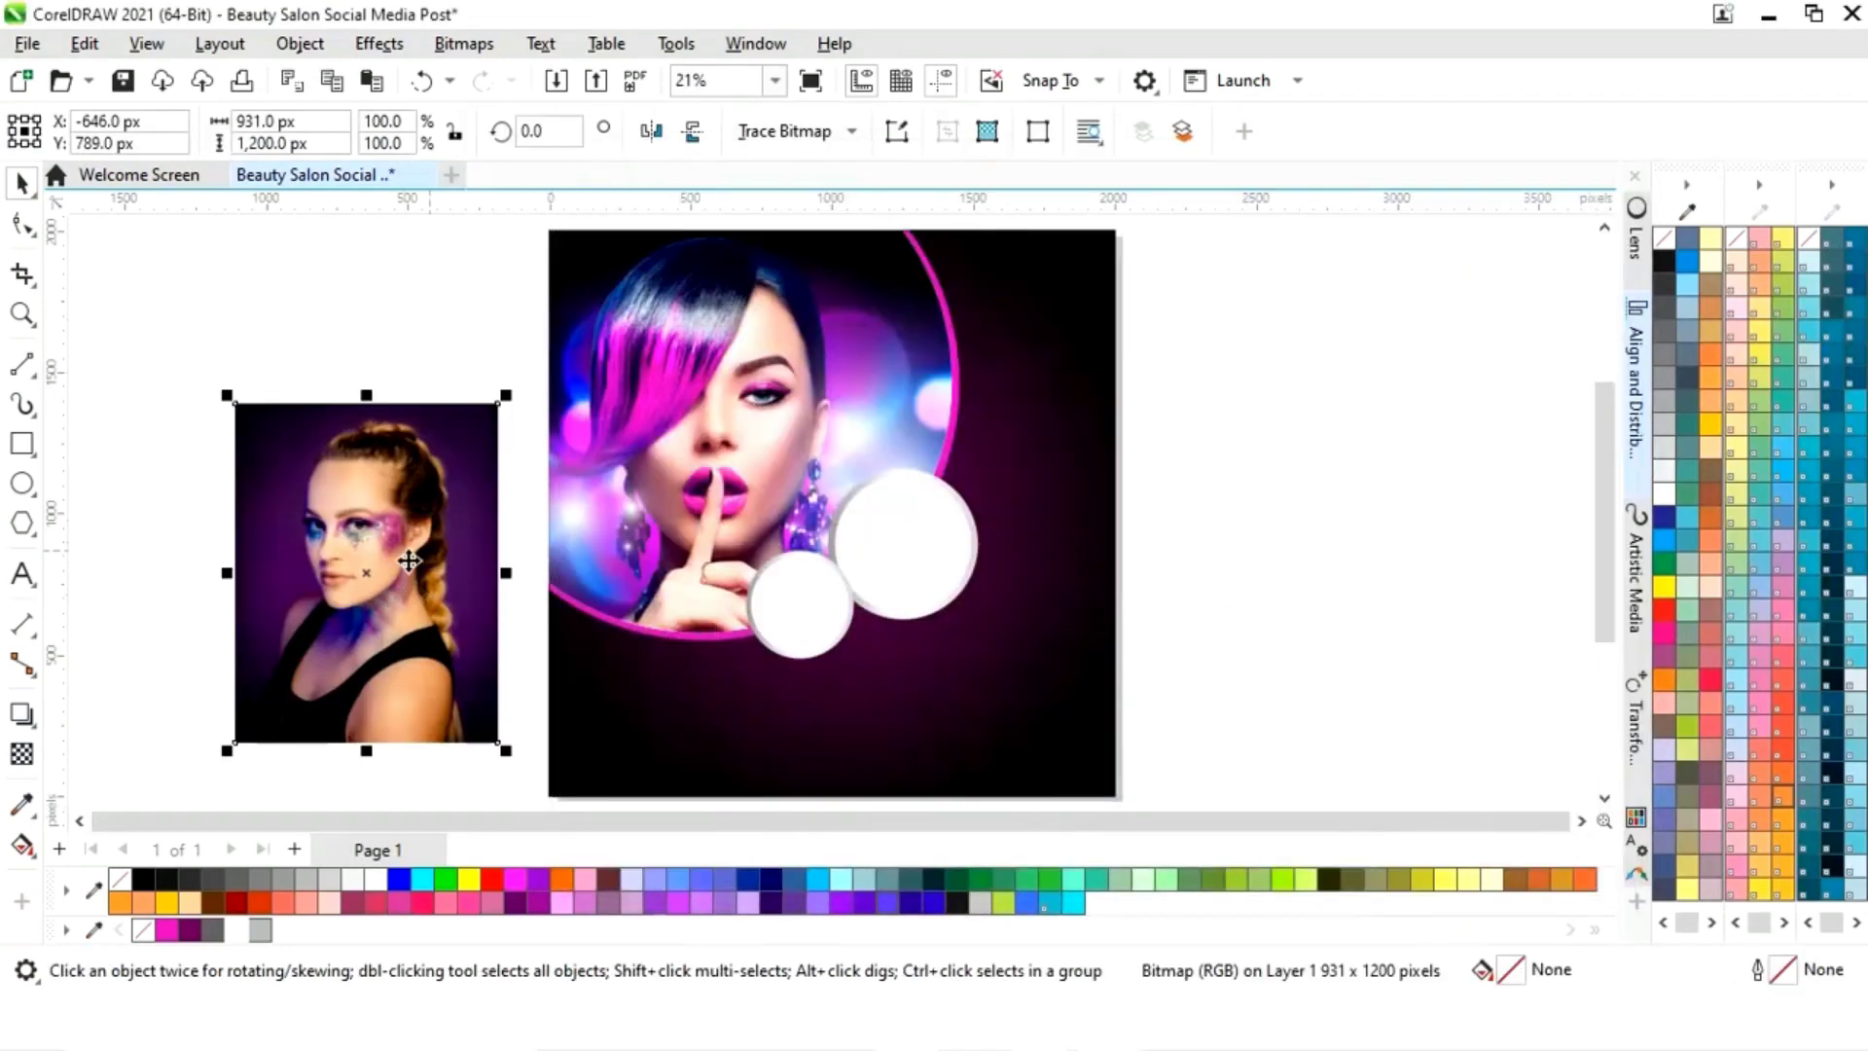
click(936, 650)
drag(936, 650, 956, 684)
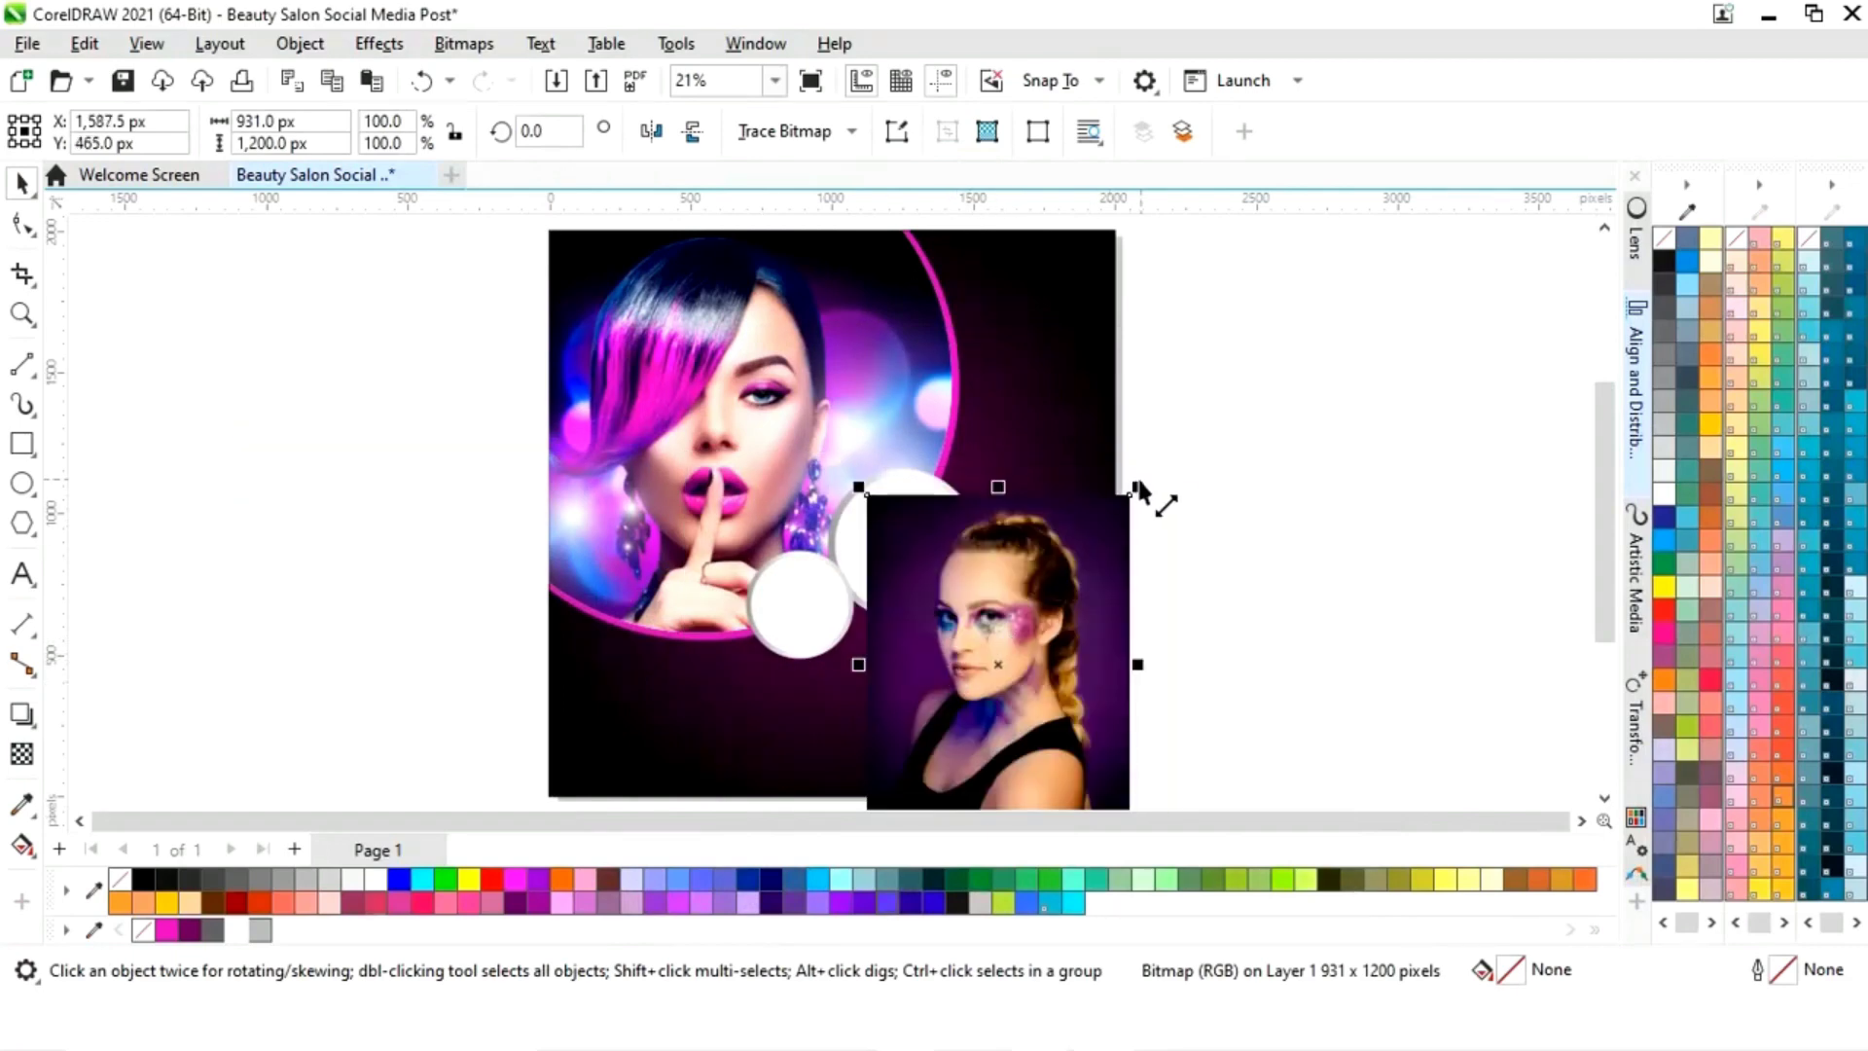
drag(1145, 493, 1052, 589)
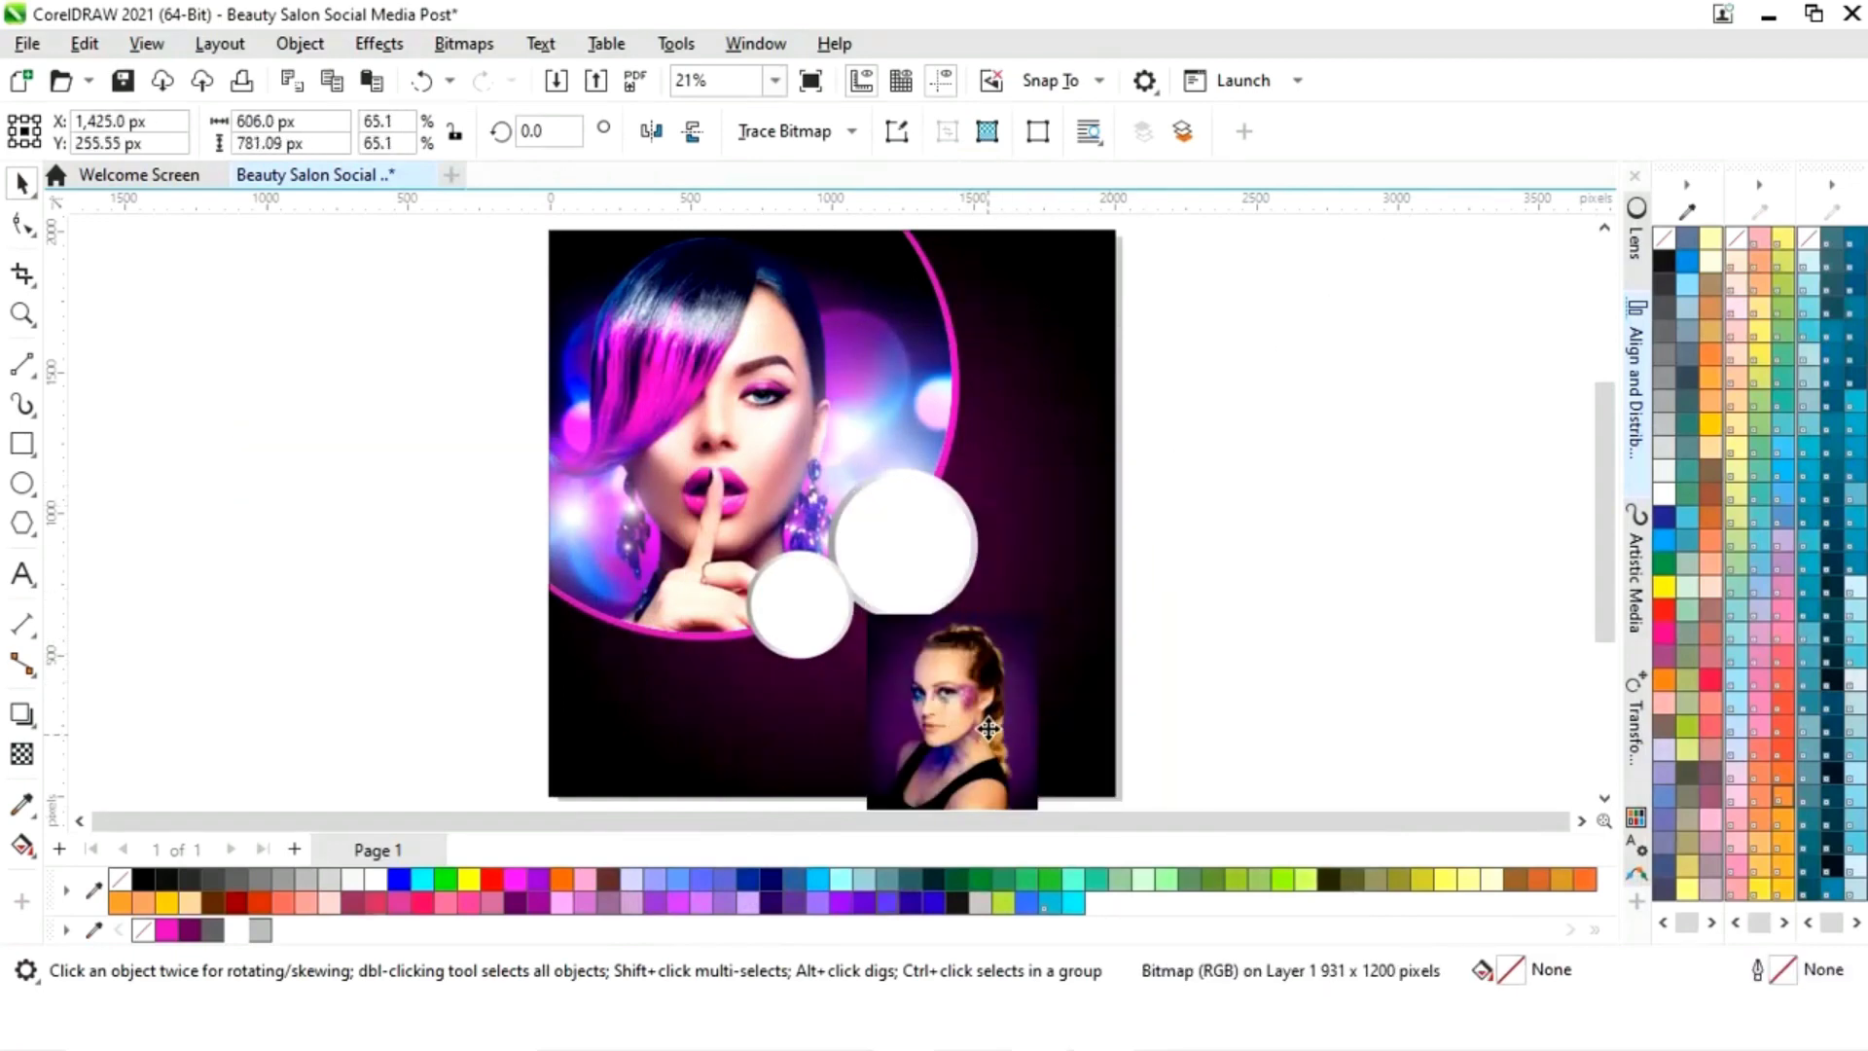
drag(991, 720, 961, 665)
Step: PowerClip the portrait into the large white circle and centre the model's face
right_click(942, 665)
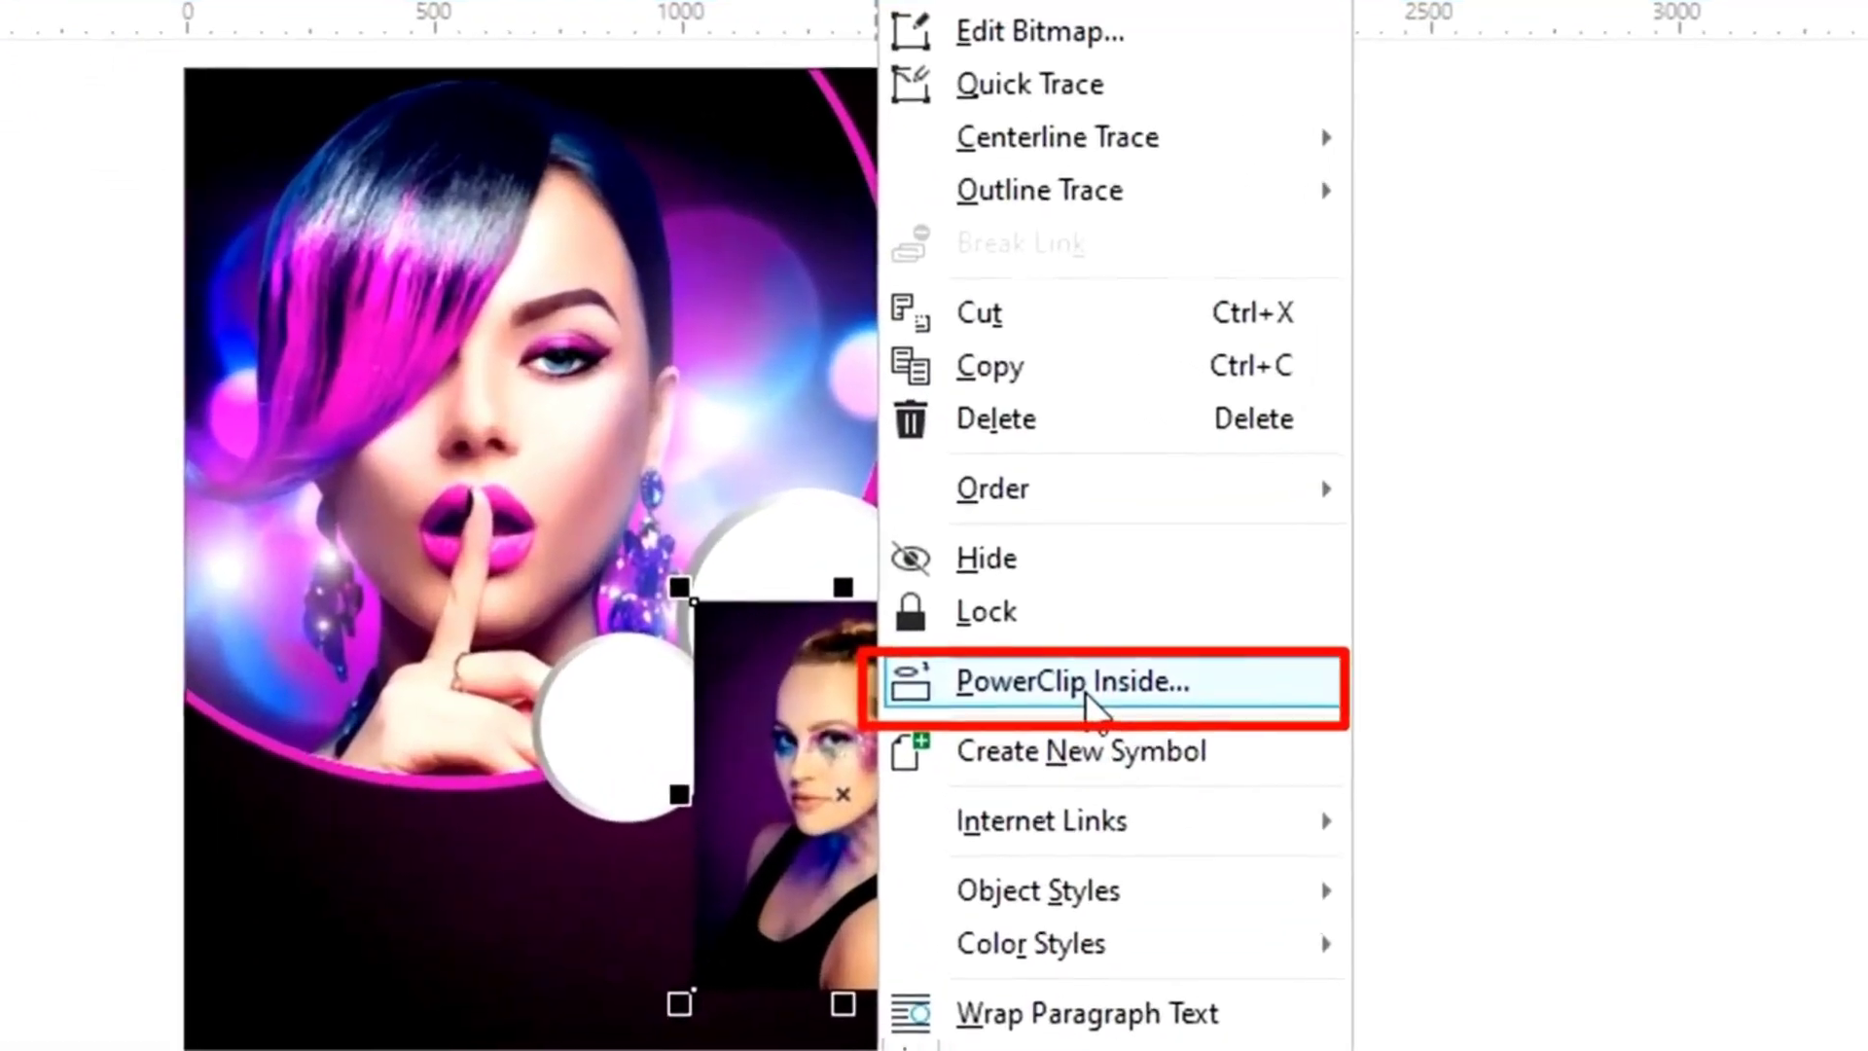
click(1090, 705)
click(808, 578)
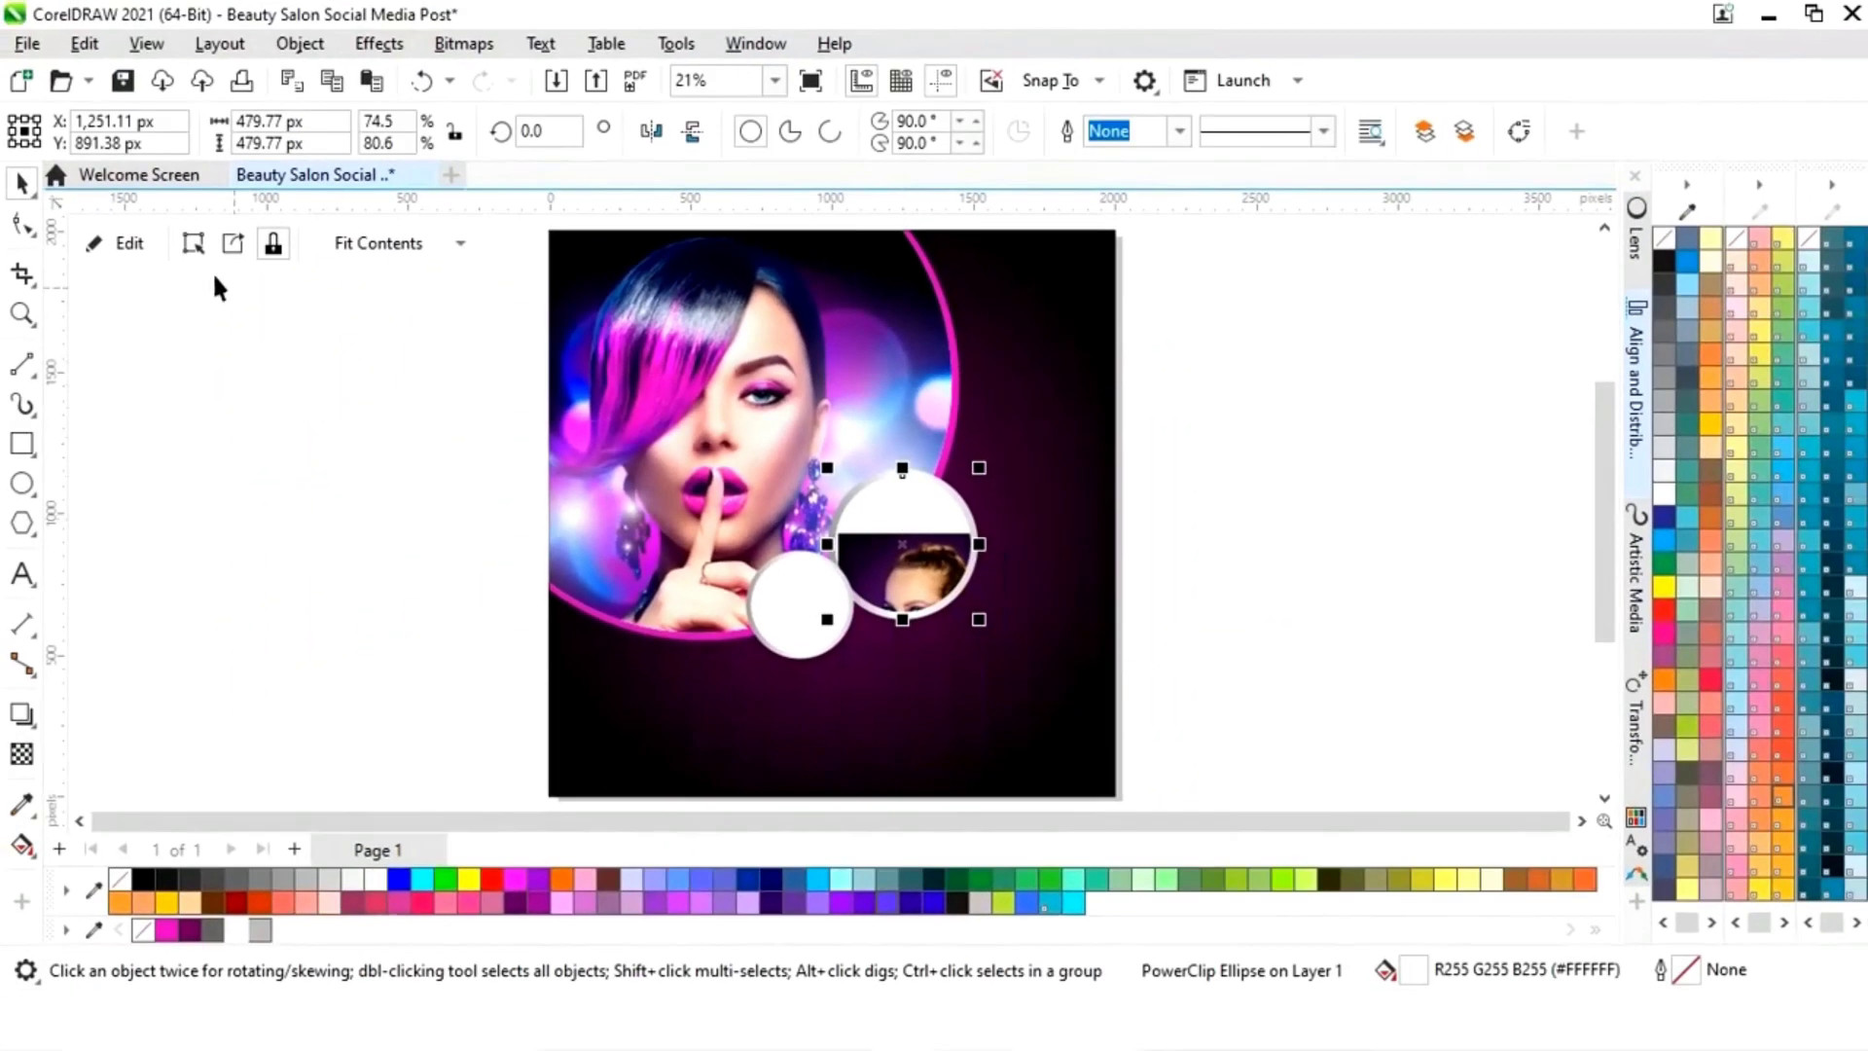
click(125, 244)
drag(971, 724, 939, 668)
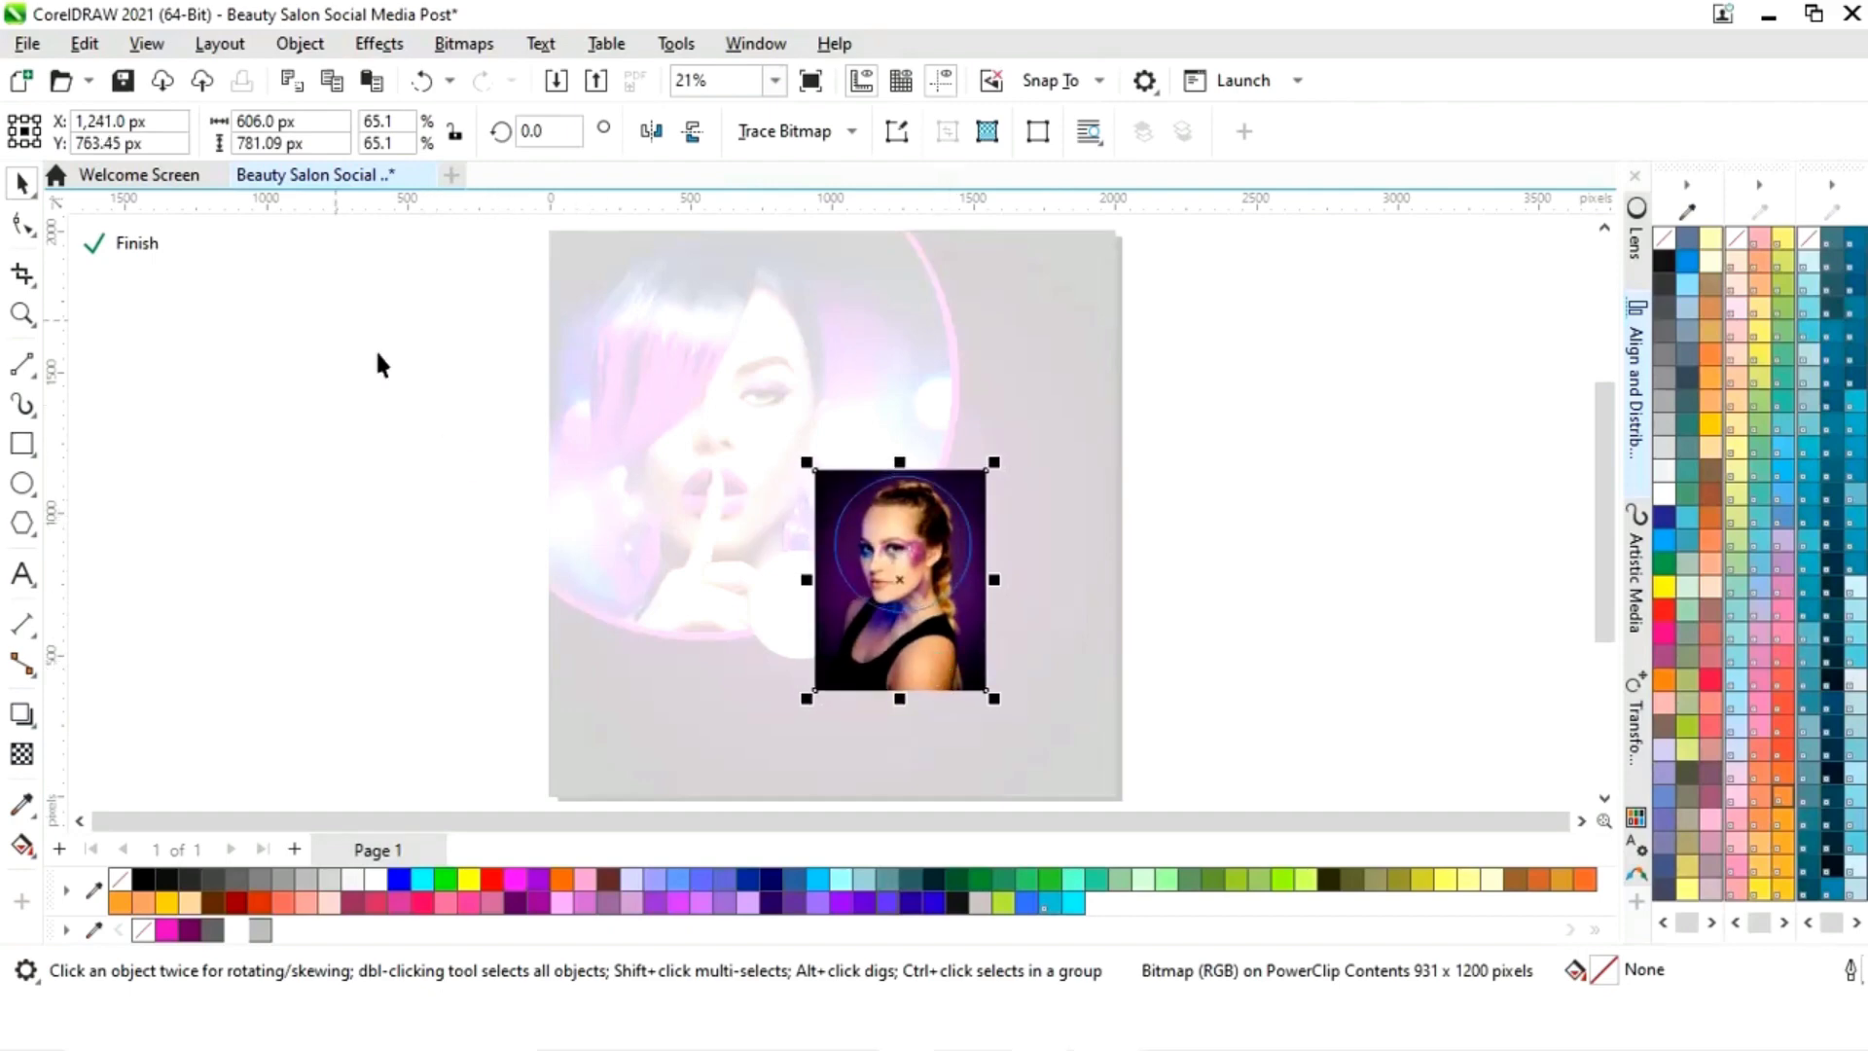
click(123, 245)
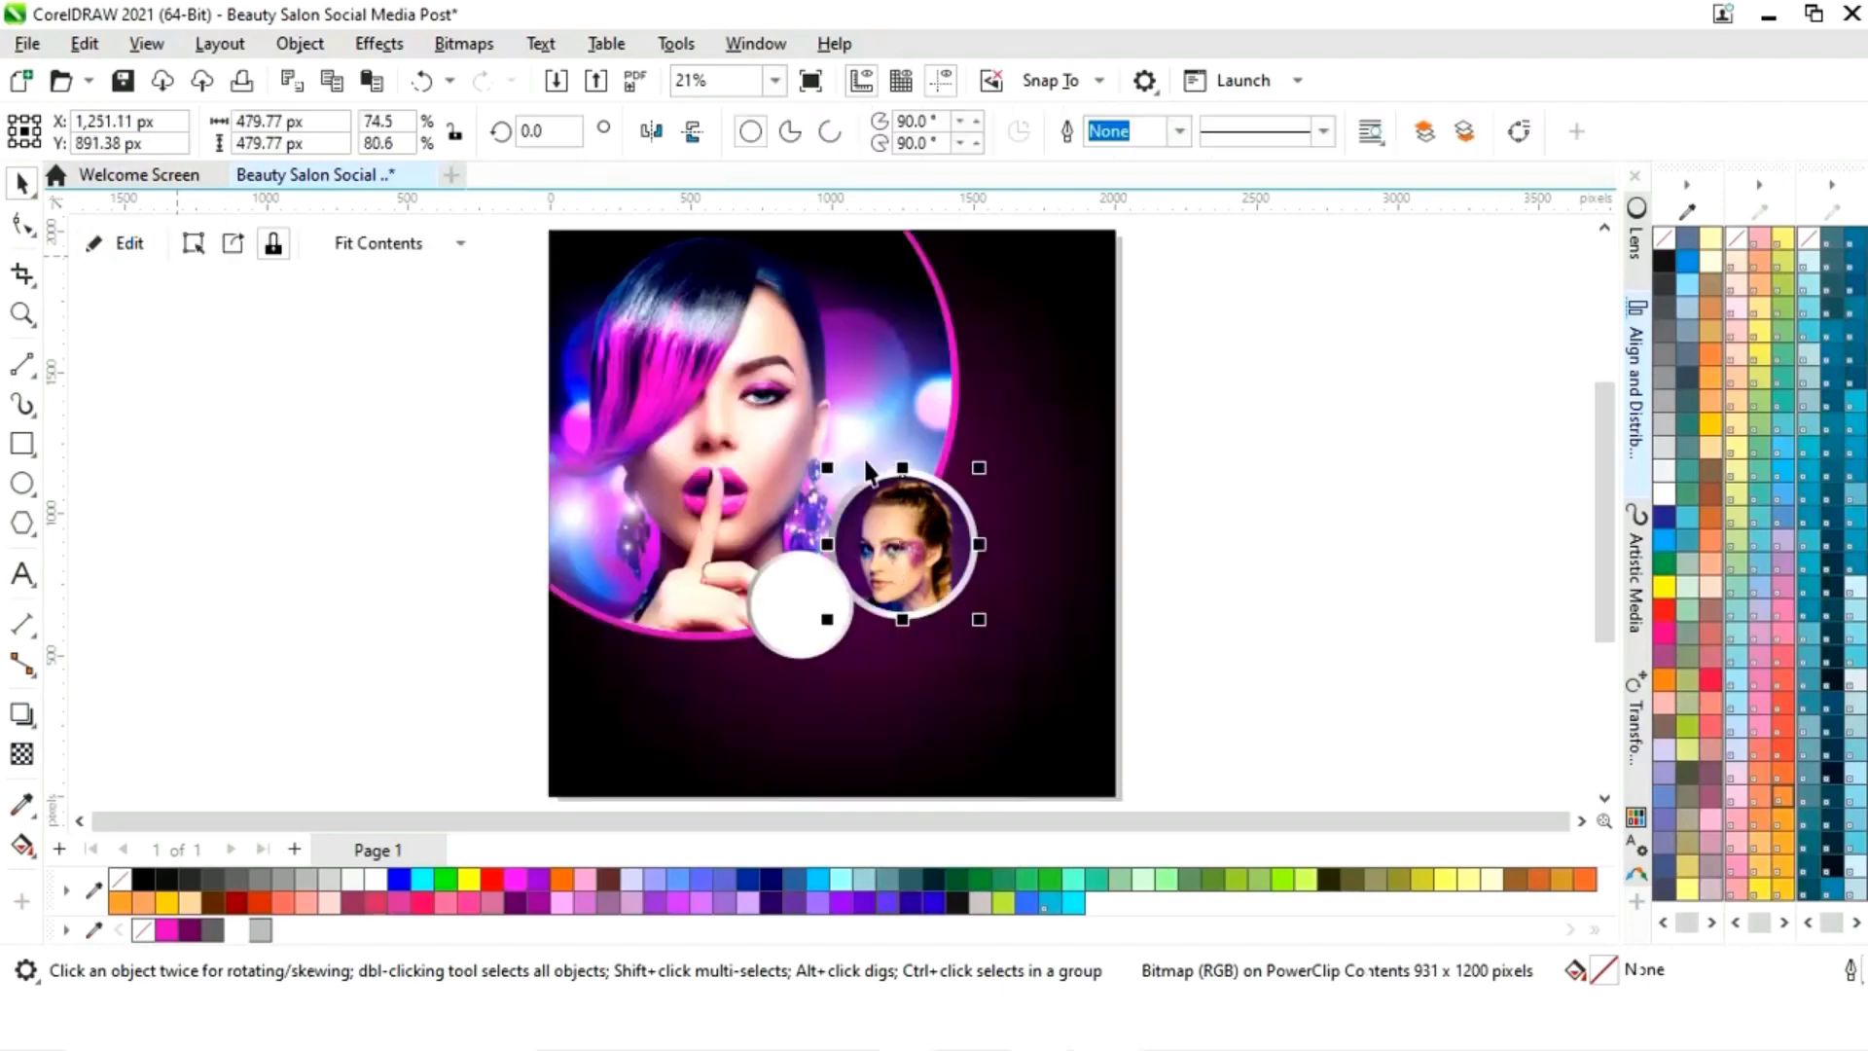
click(1278, 507)
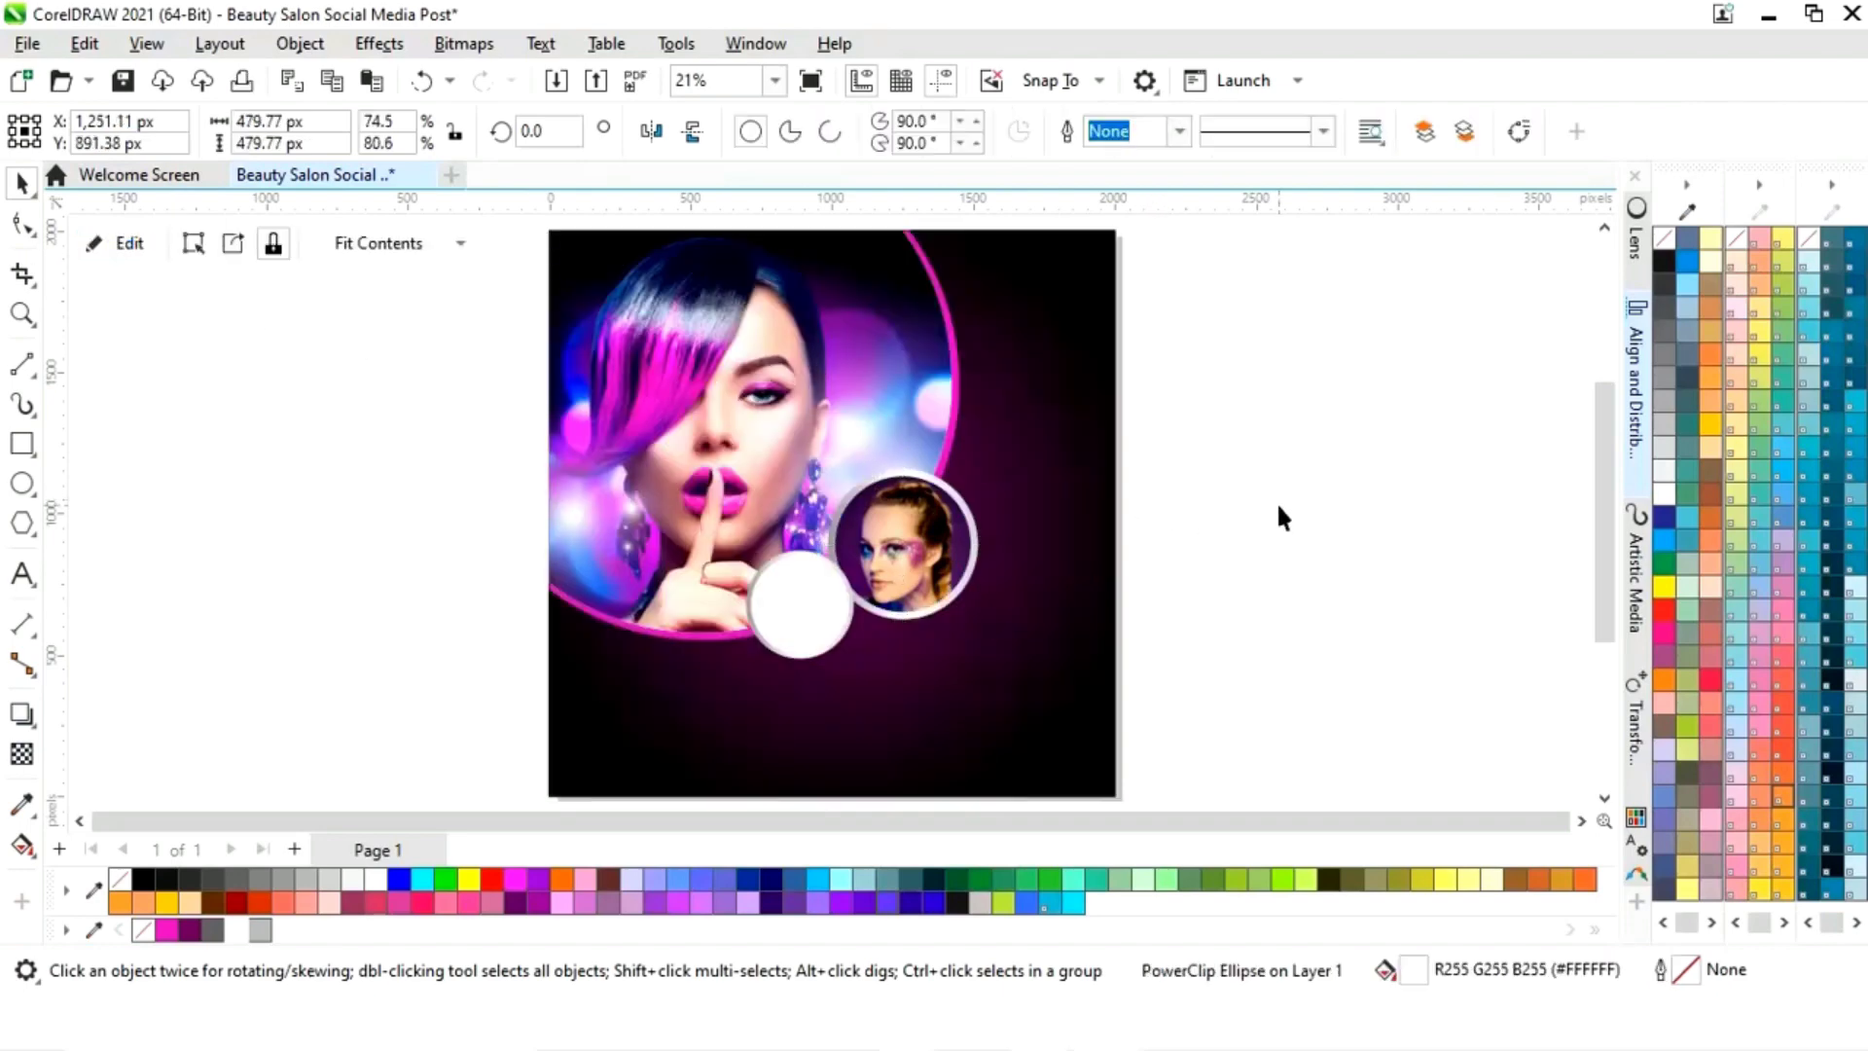
Step: Resize the small white circle near the model's hand and give it a magenta outline
click(826, 627)
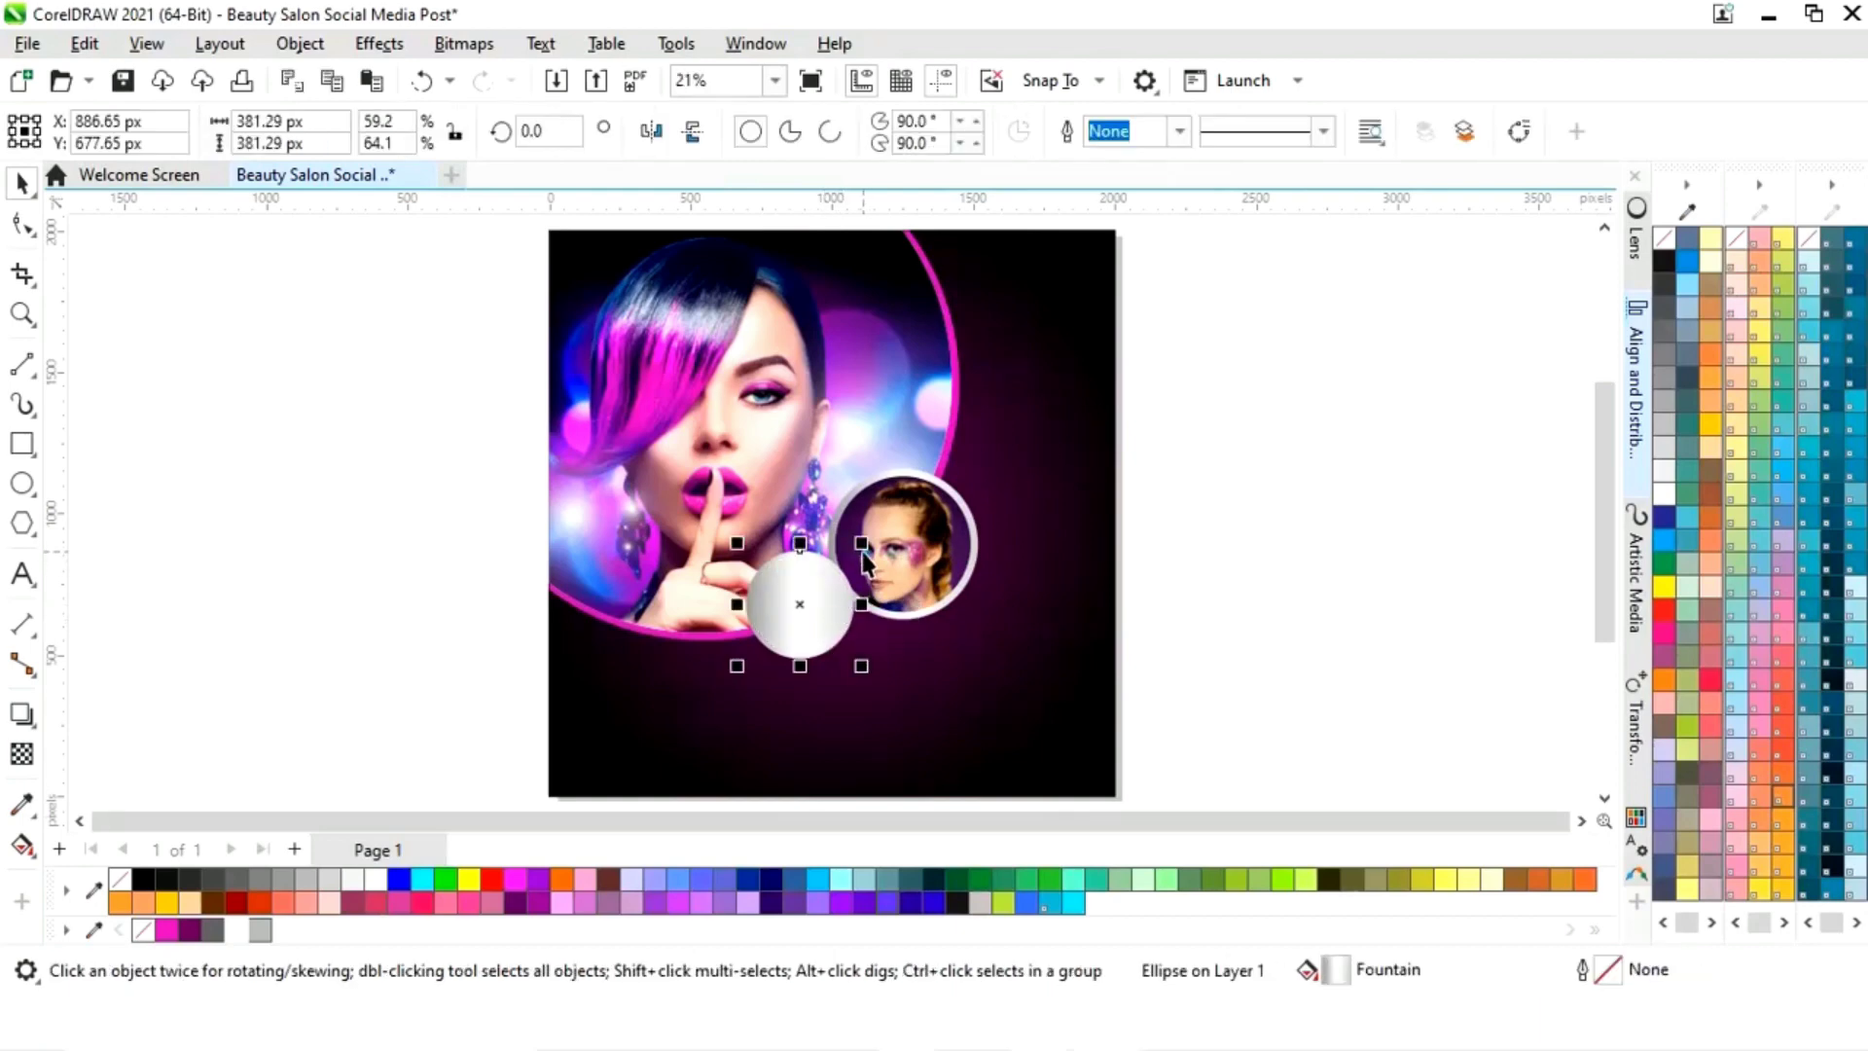
mouse_move(862, 547)
mouse_down()
mouse_move(858, 562)
mouse_move(869, 548)
mouse_up()
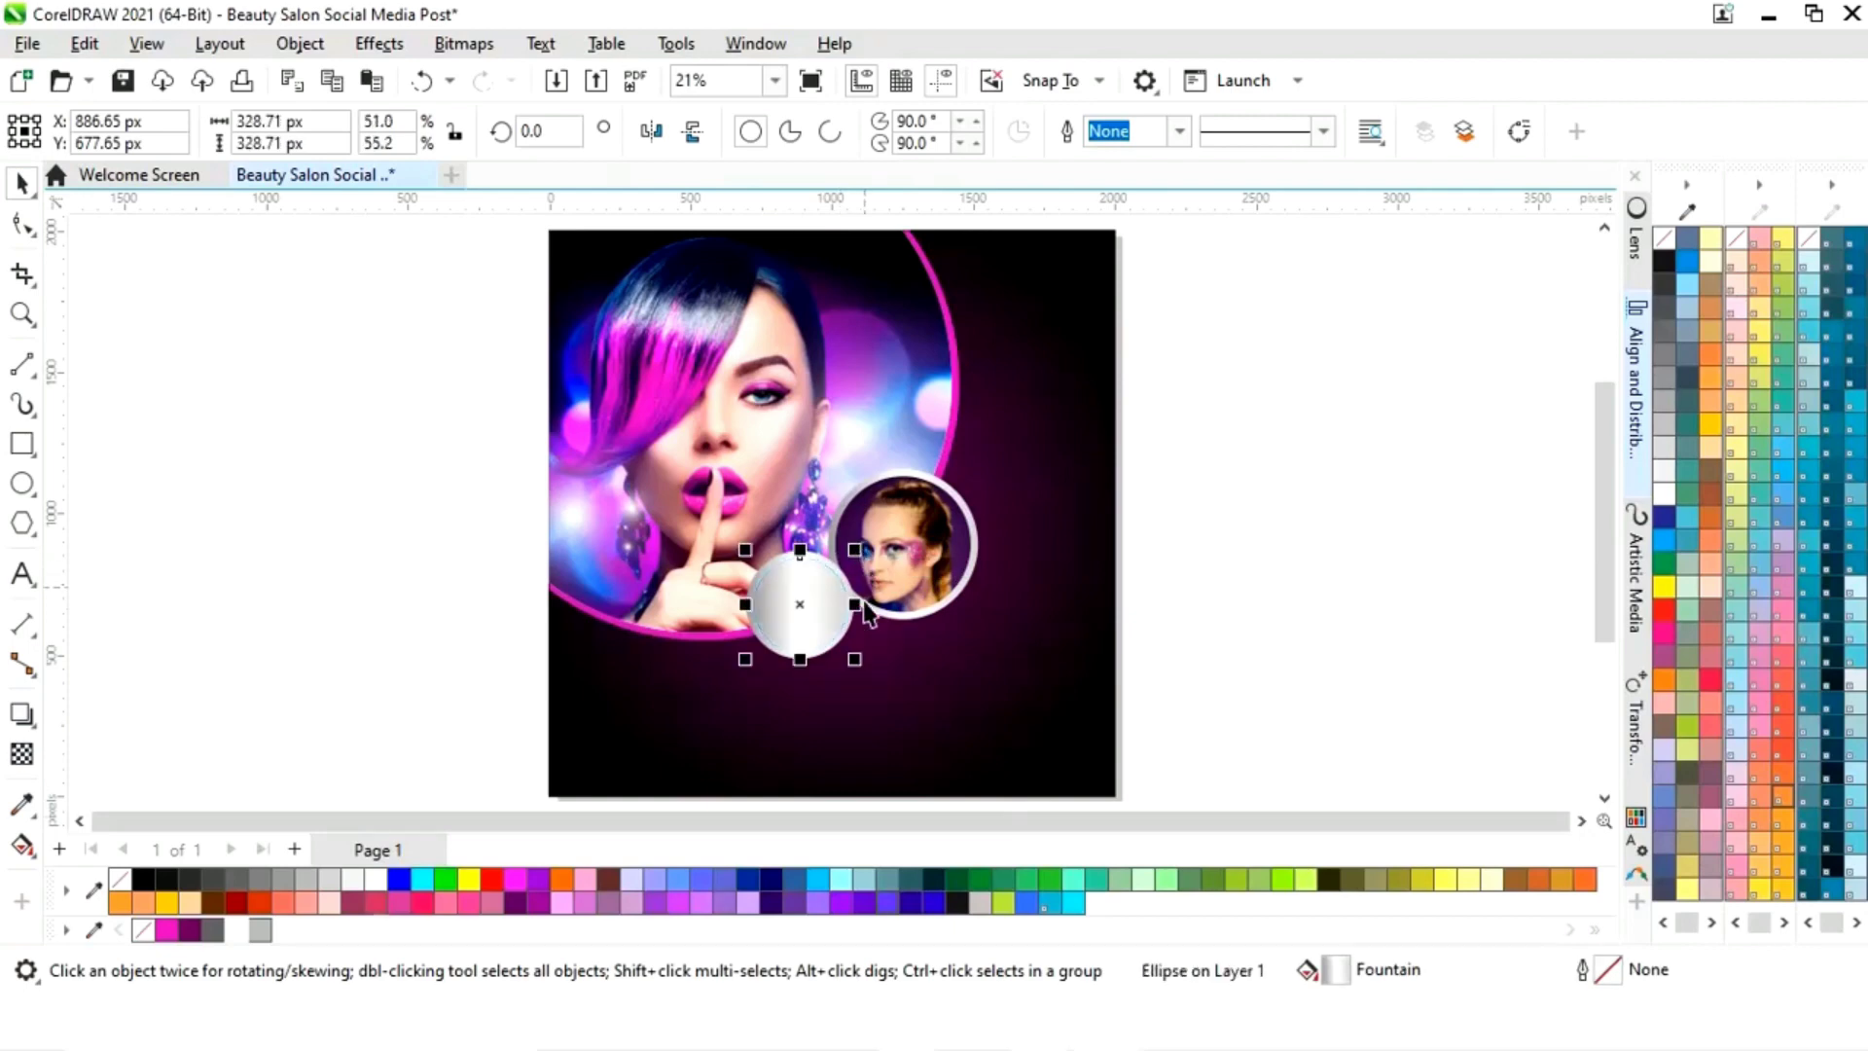
click(1334, 604)
click(844, 655)
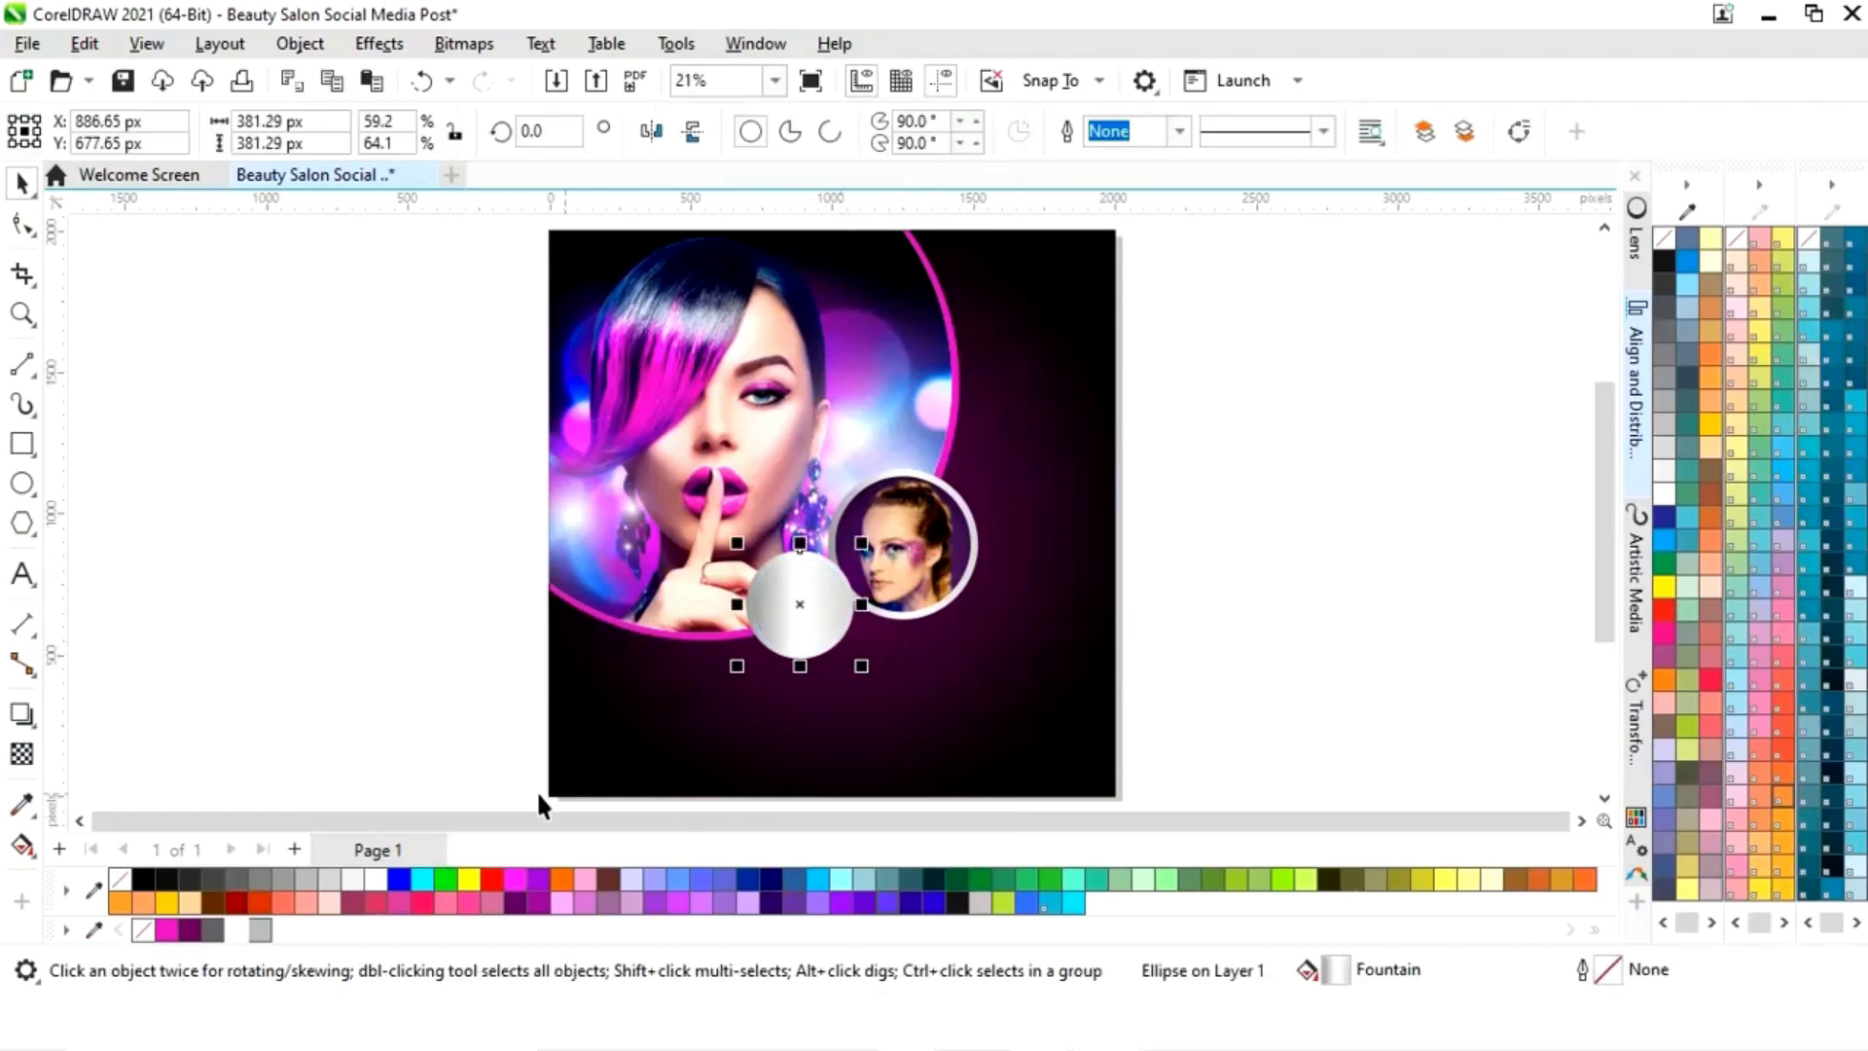
right_click(167, 929)
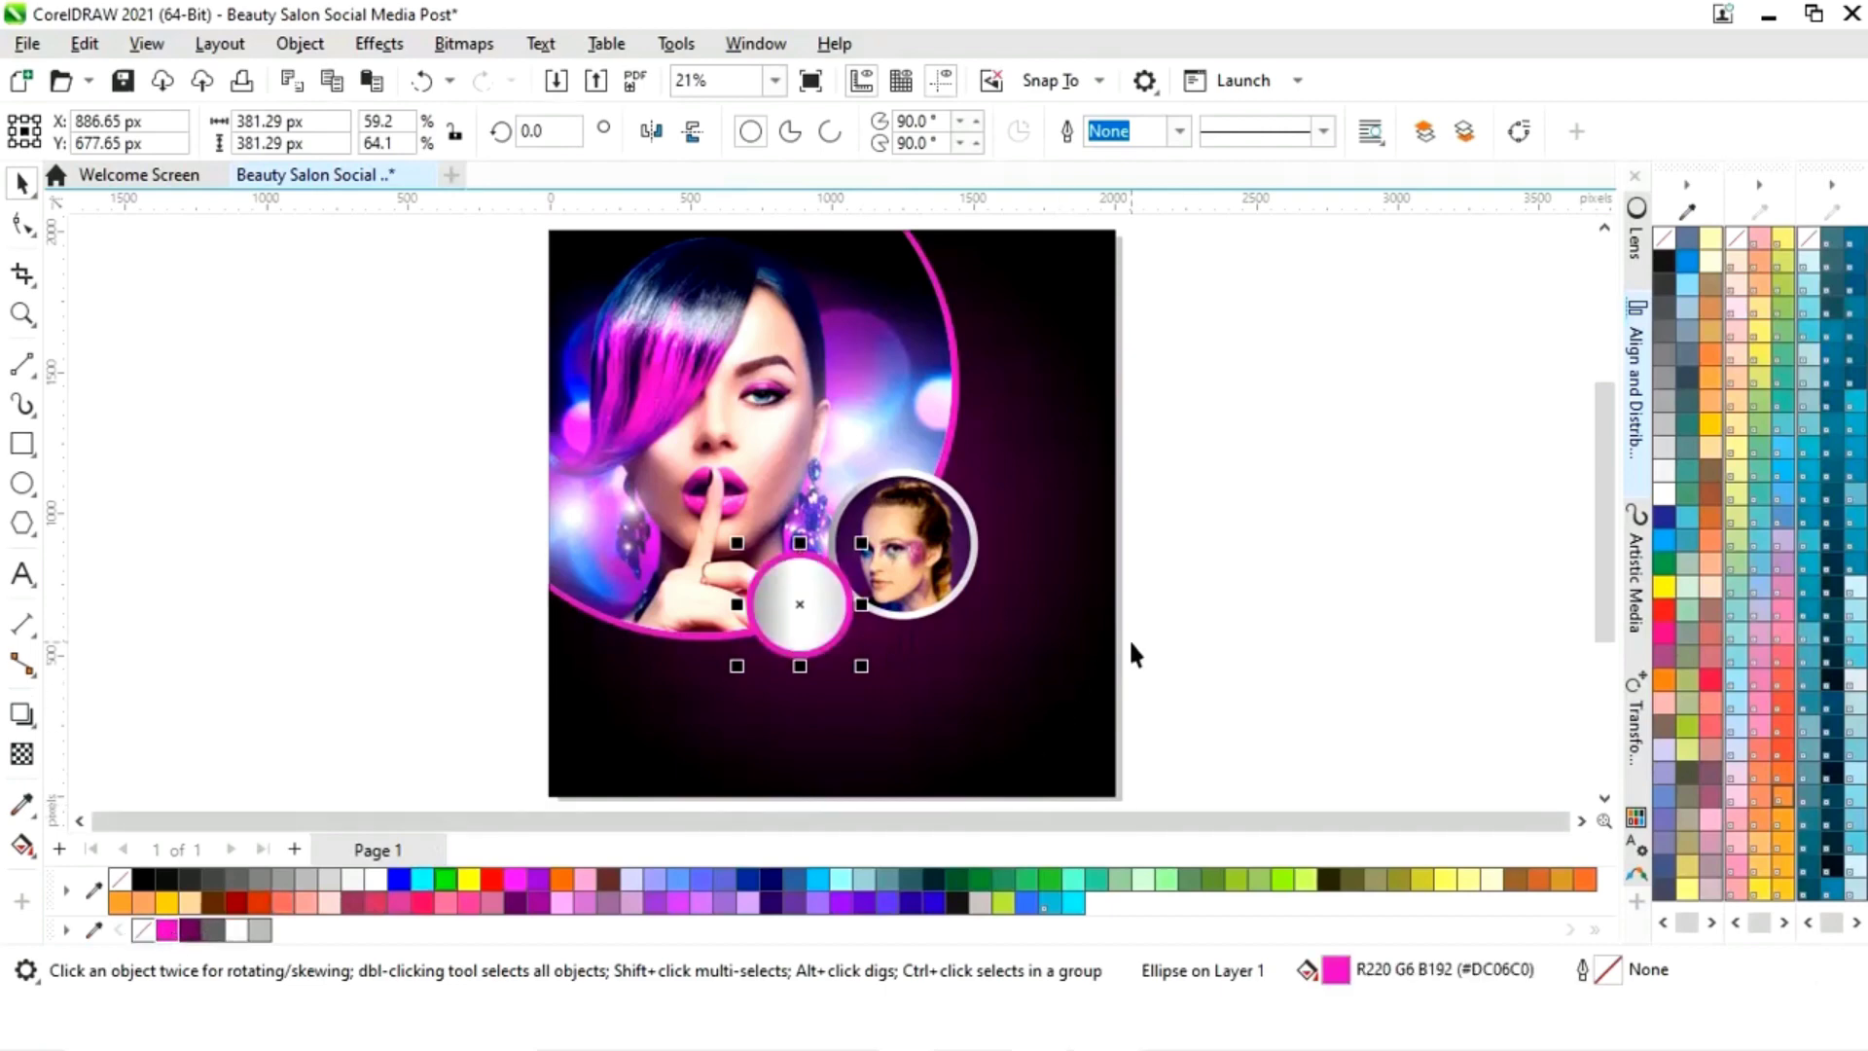
click(1080, 621)
Step: Zoom in on the magenta-ringed circle, enlarge it slightly, then return to the full-page view
key(z)
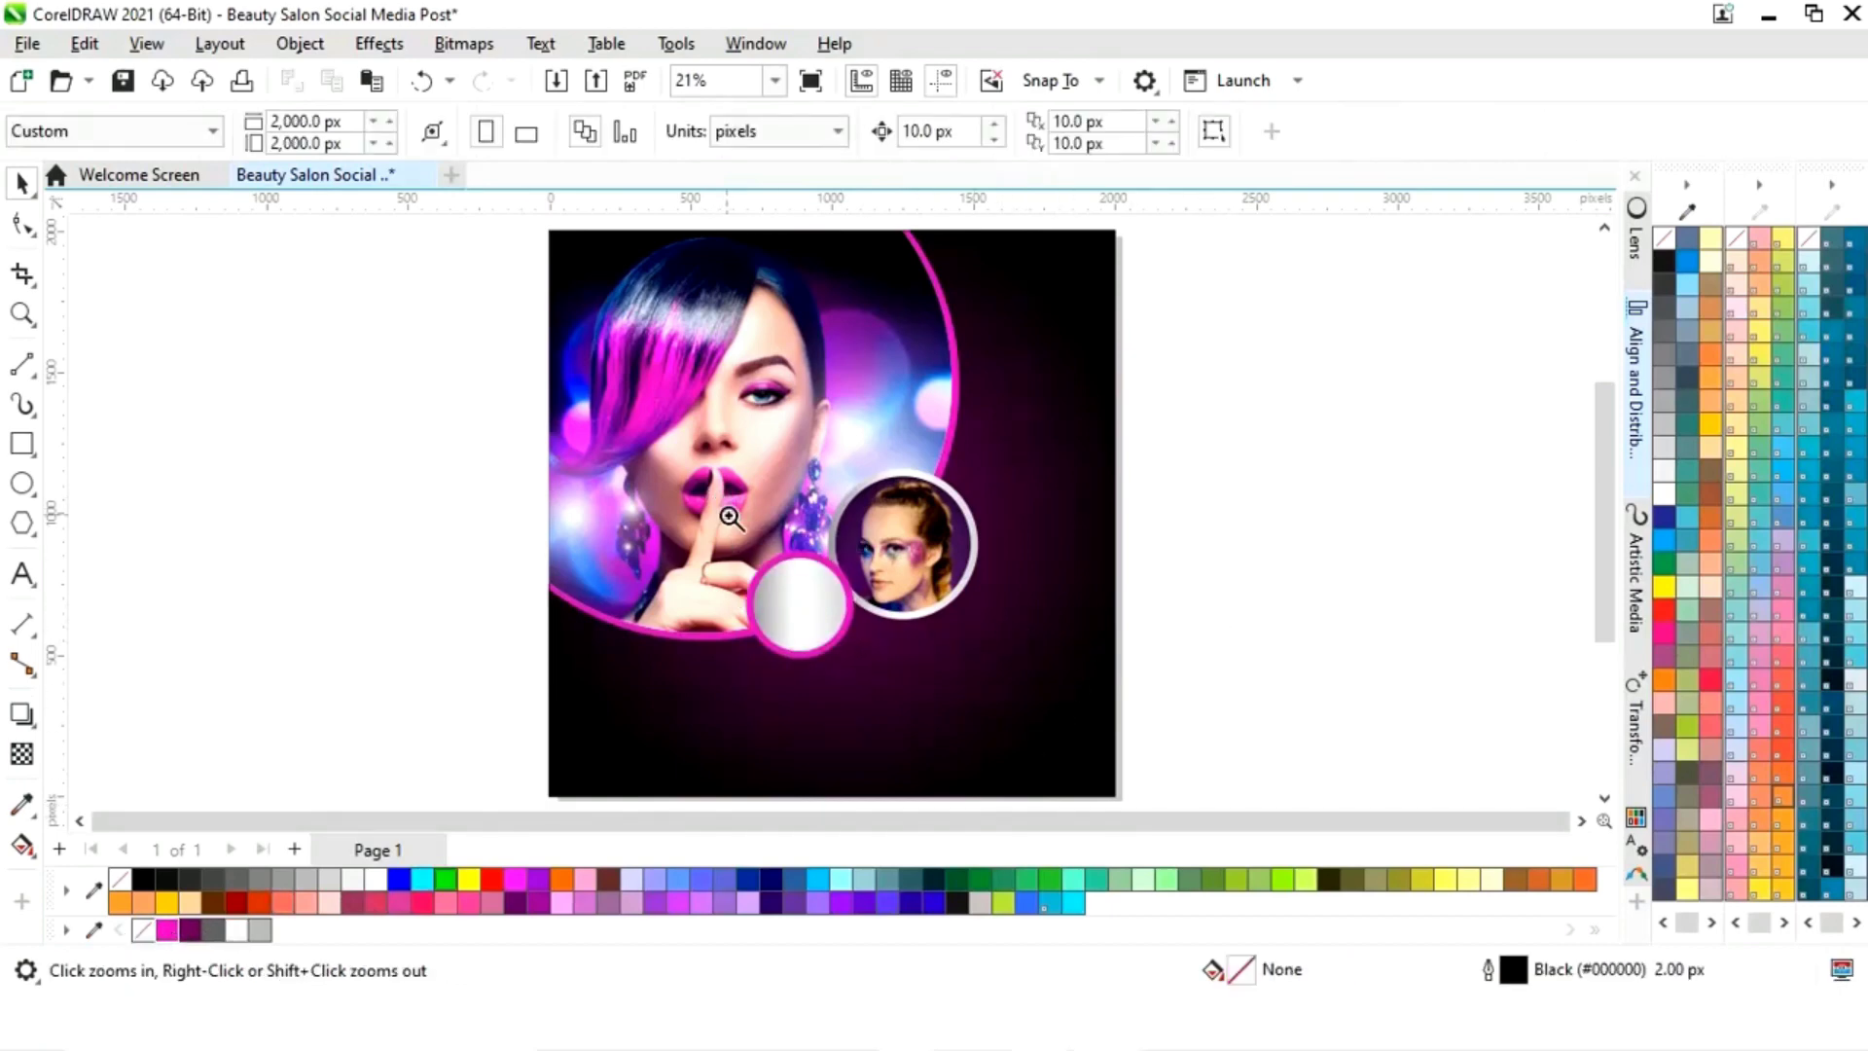
drag(729, 518, 984, 721)
key(space)
click(775, 541)
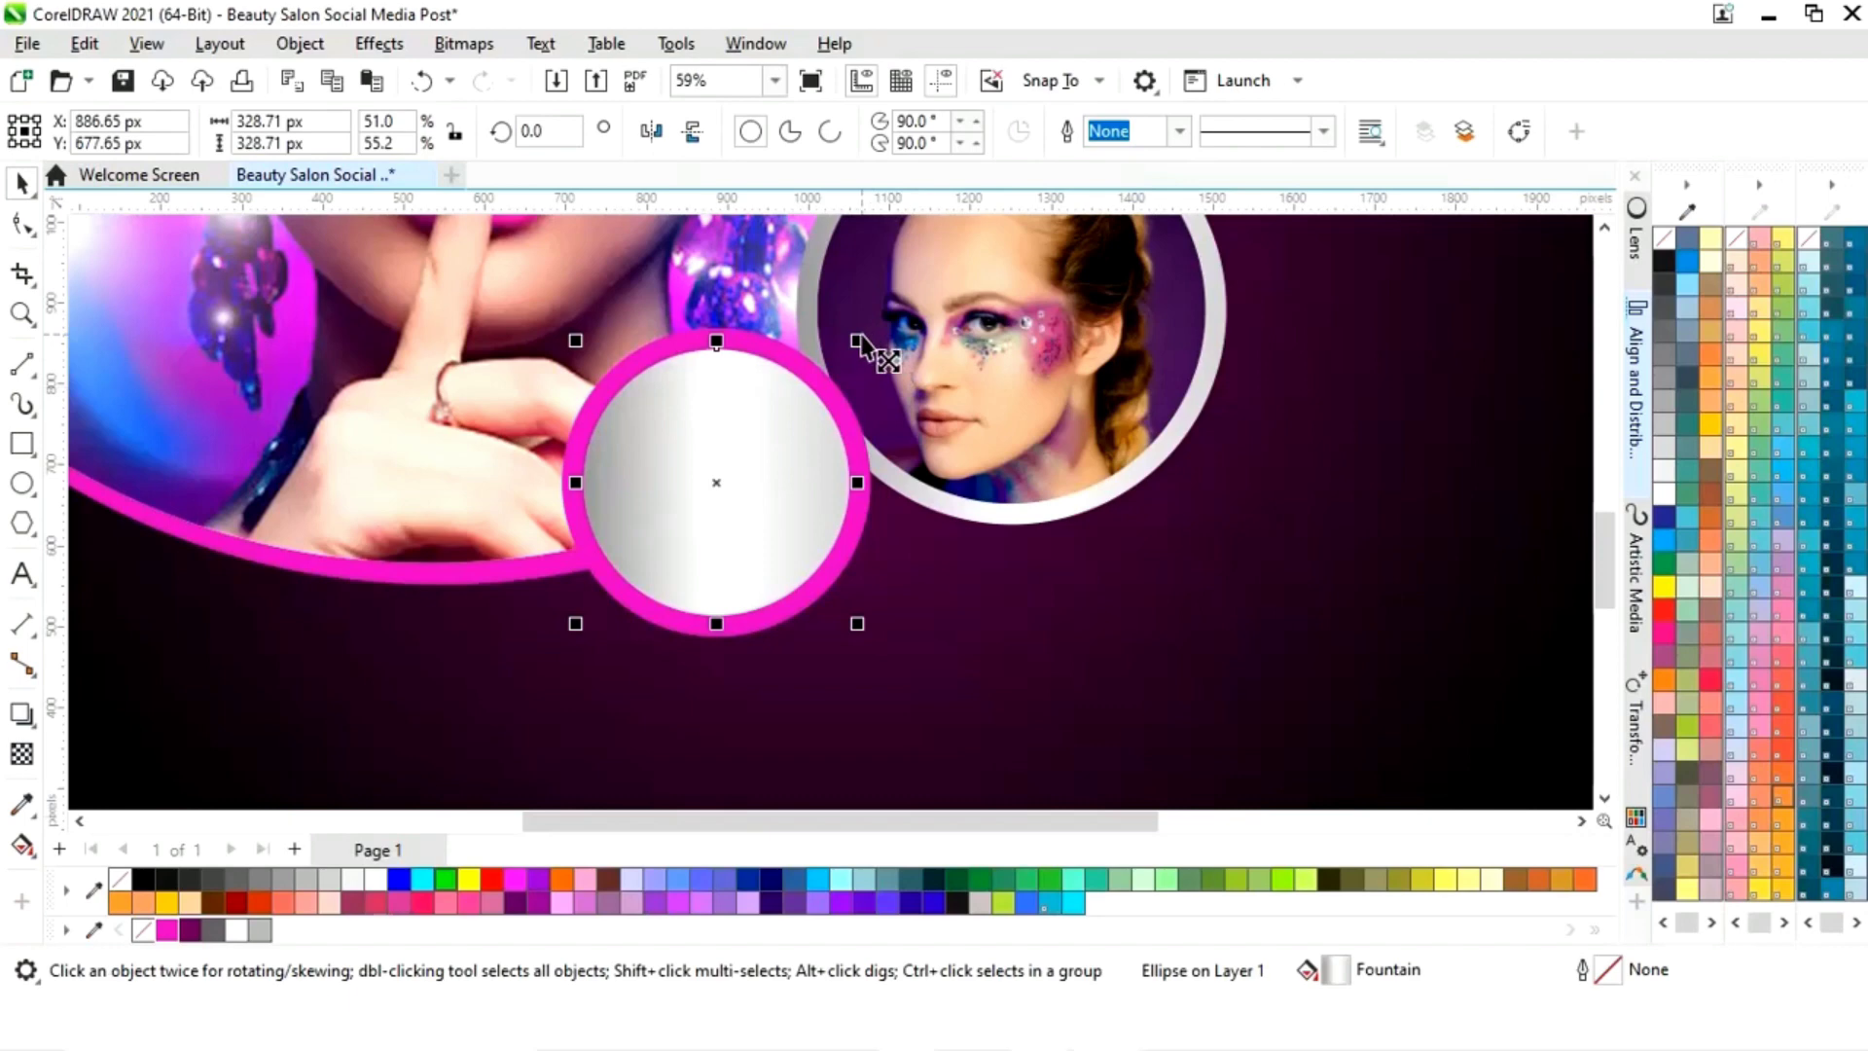
drag(859, 337, 879, 336)
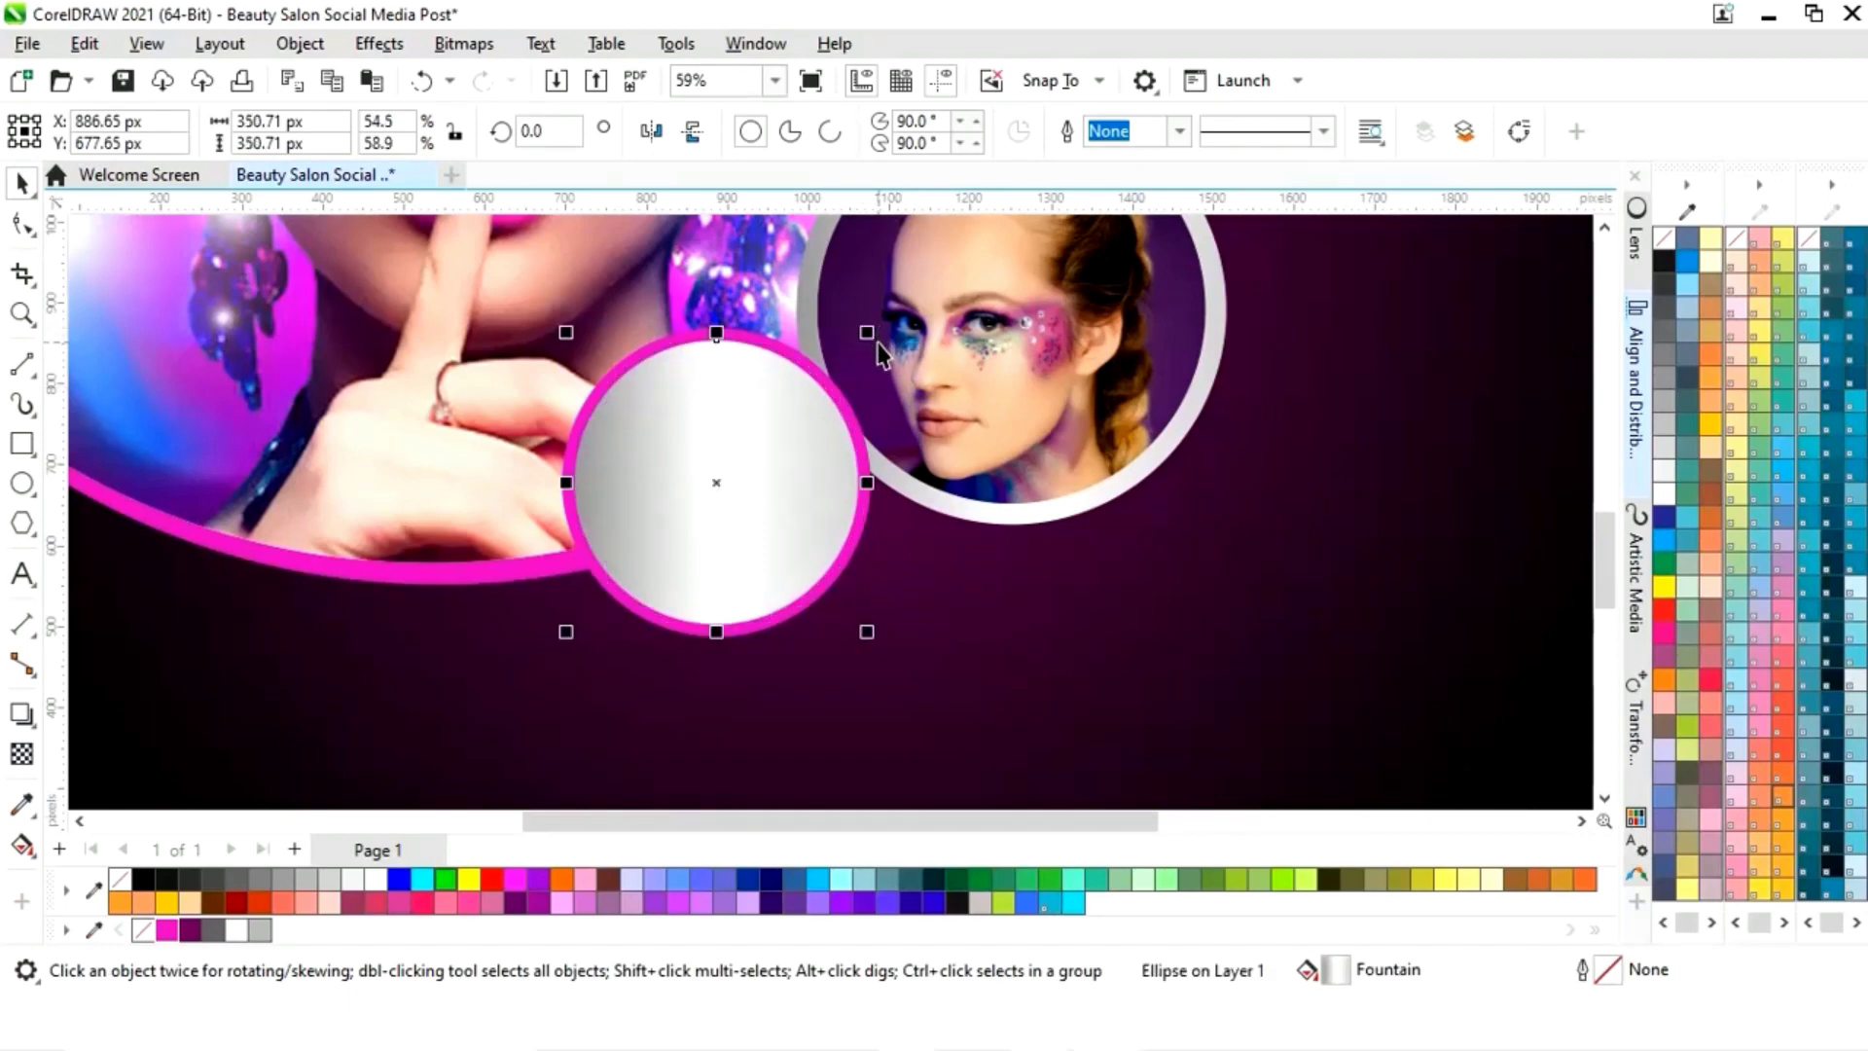
key(shift+F4)
Step: Select the small circle with its shadow, scale them, and nudge them left and down
click(1217, 655)
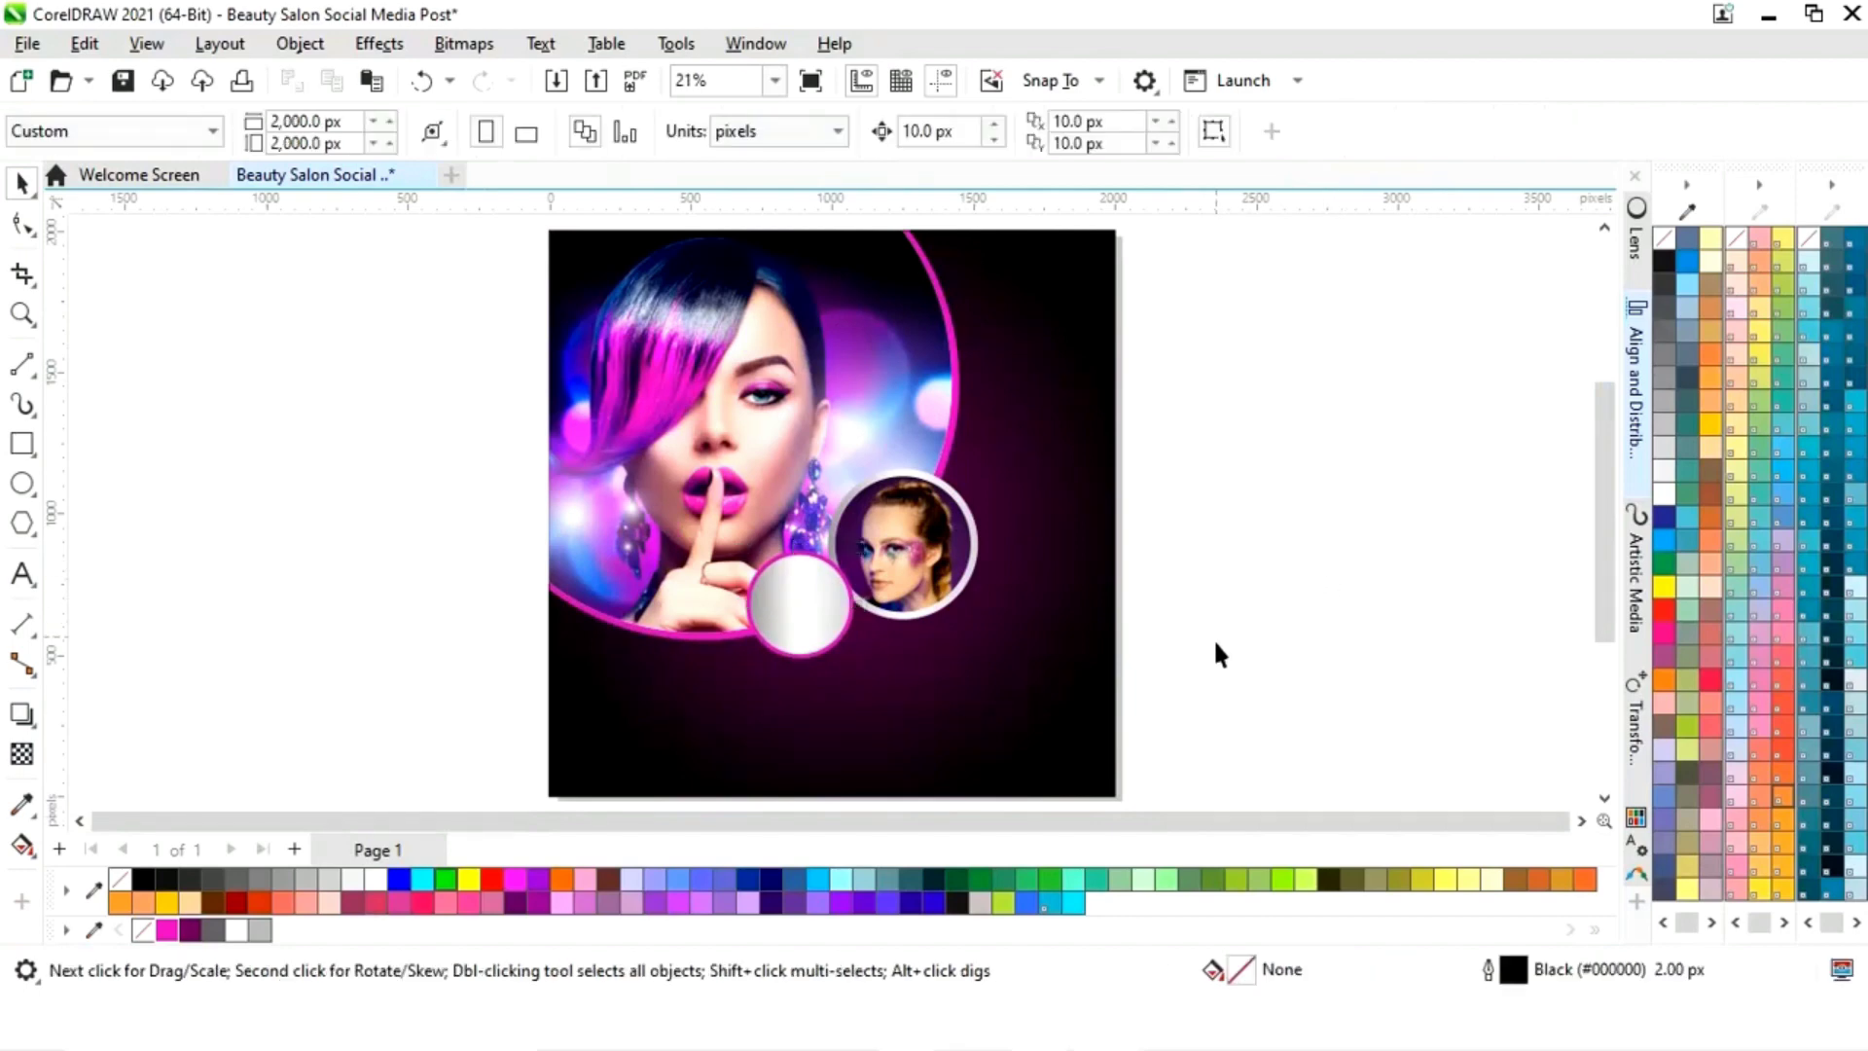
drag(1214, 755, 686, 522)
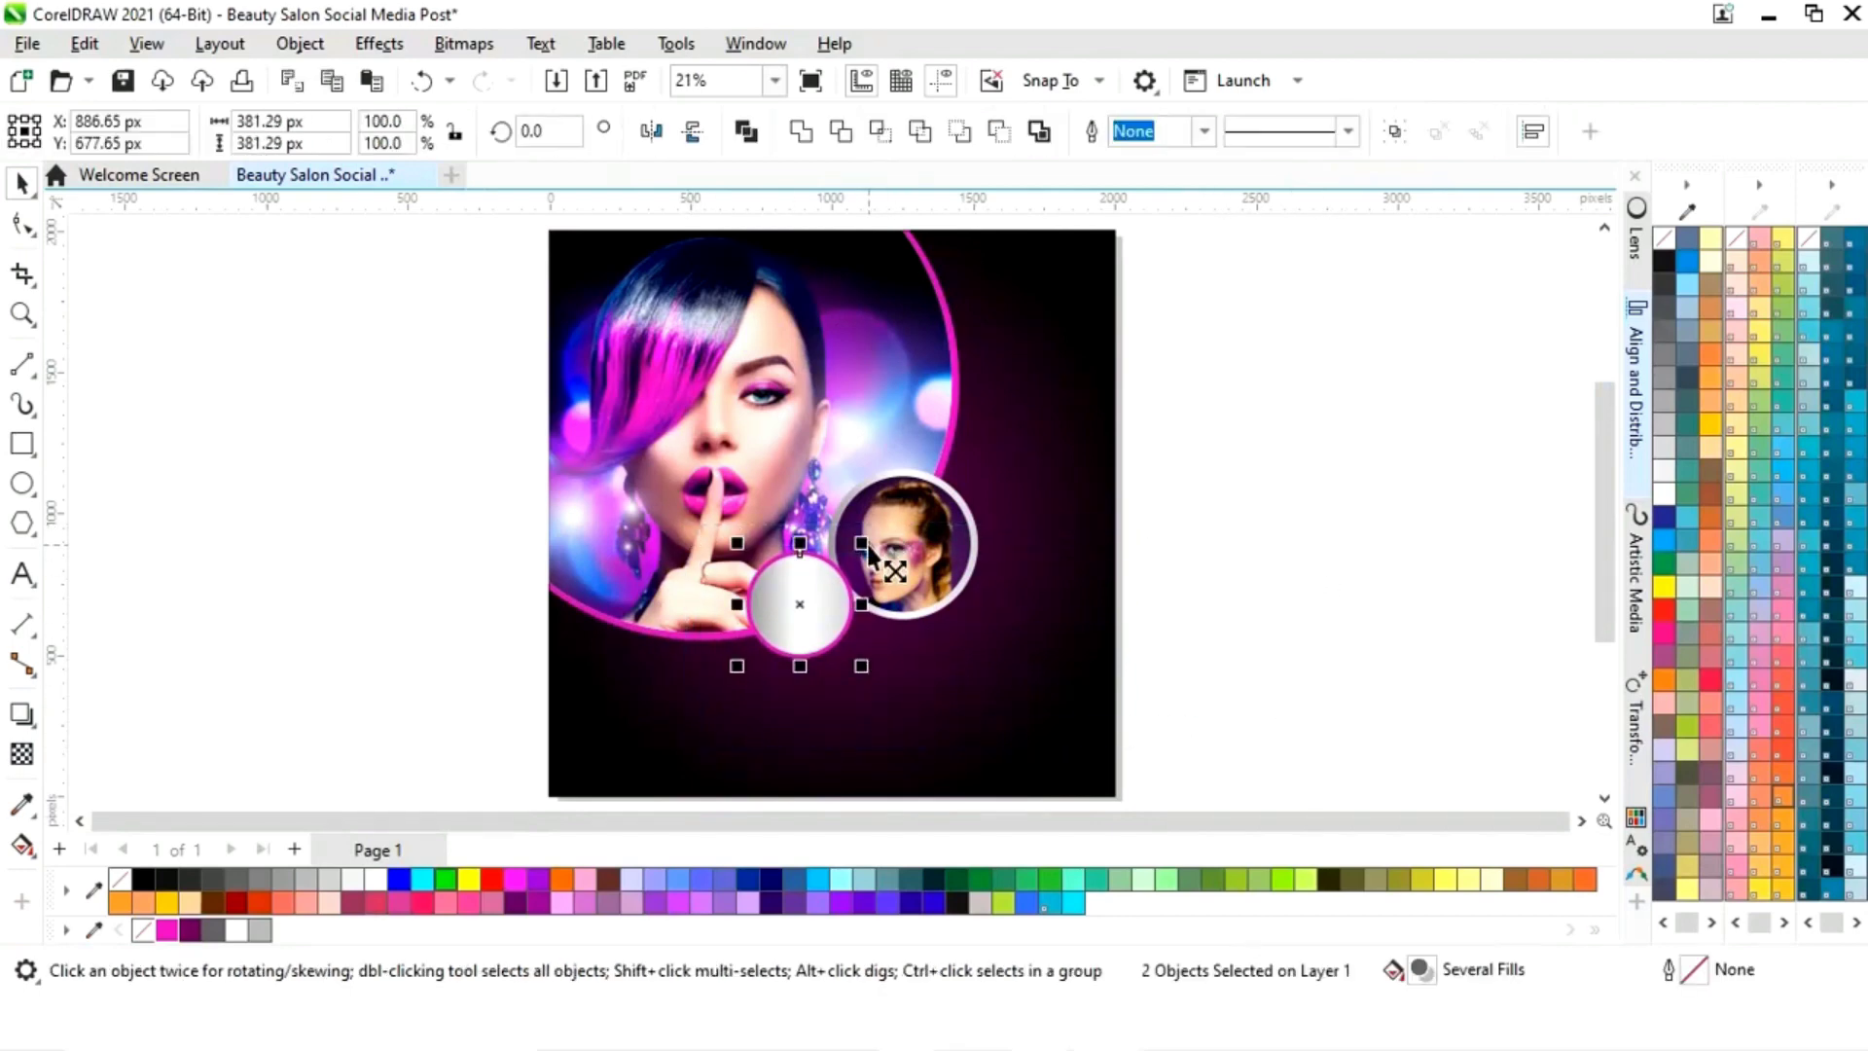
drag(870, 553, 866, 557)
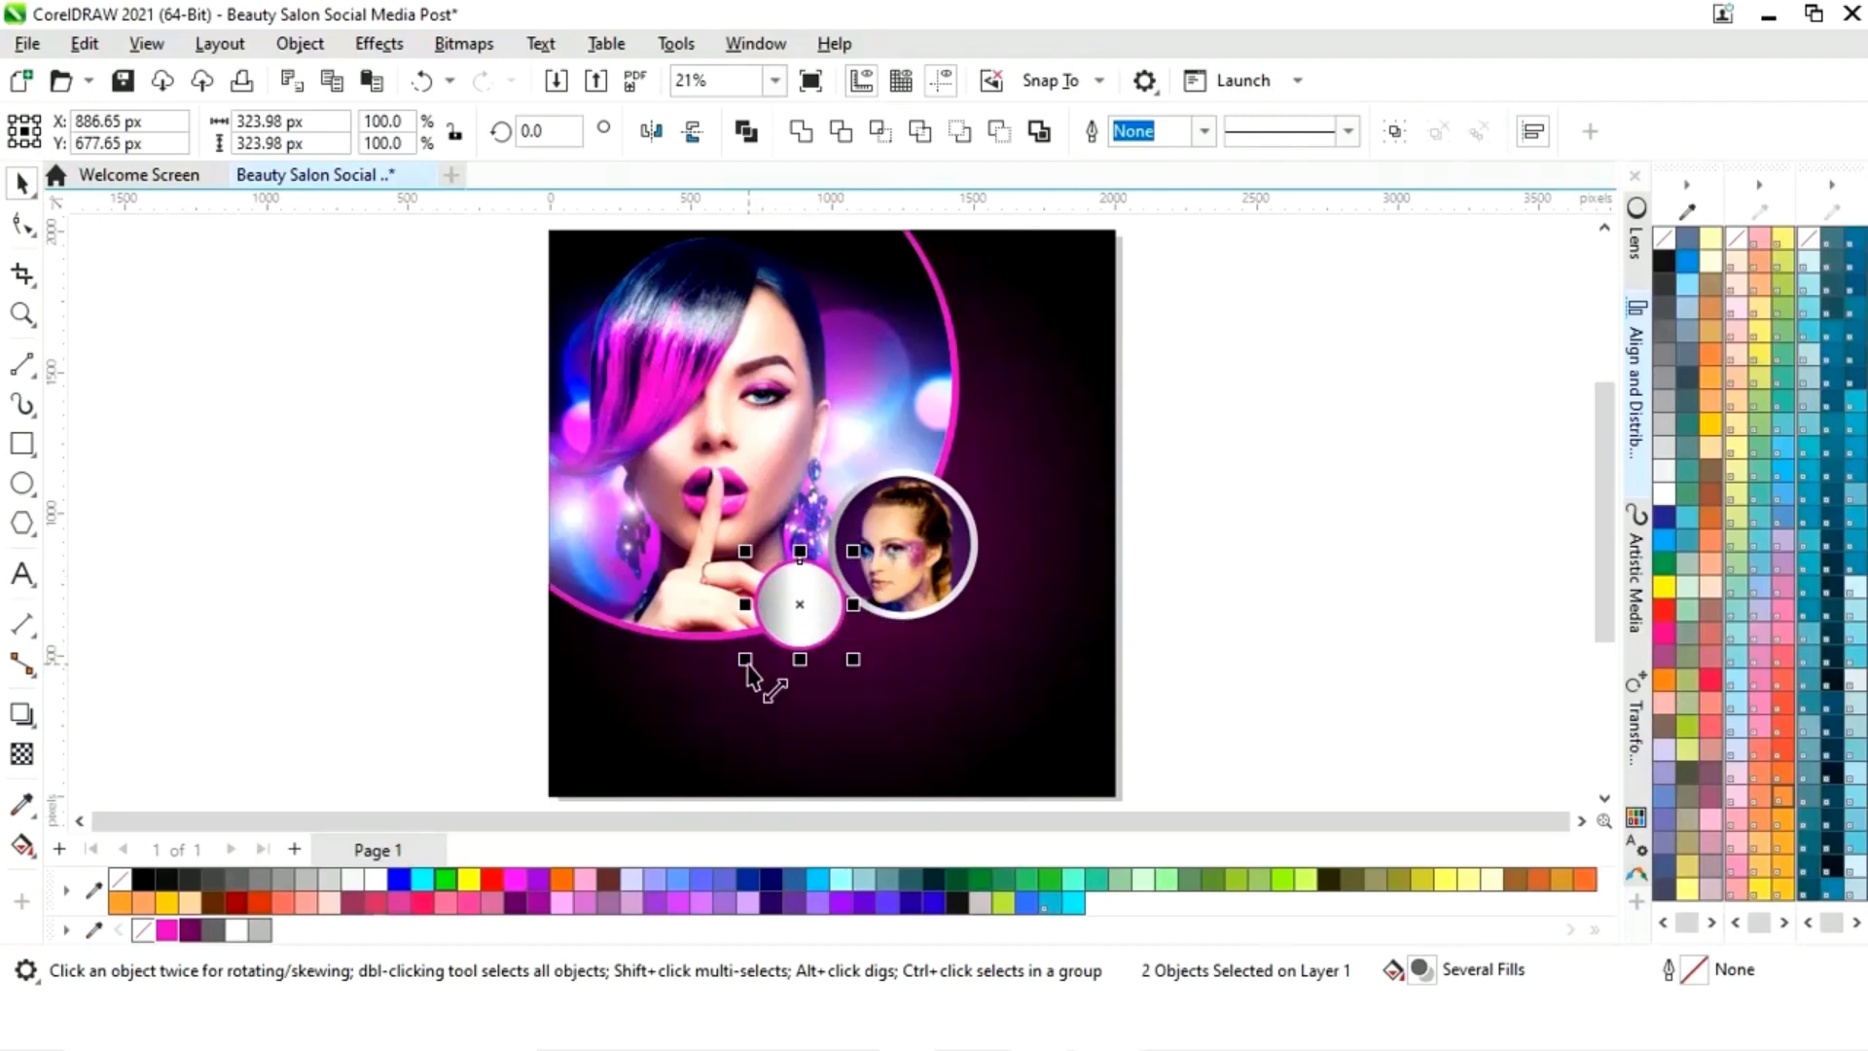
drag(745, 659, 740, 666)
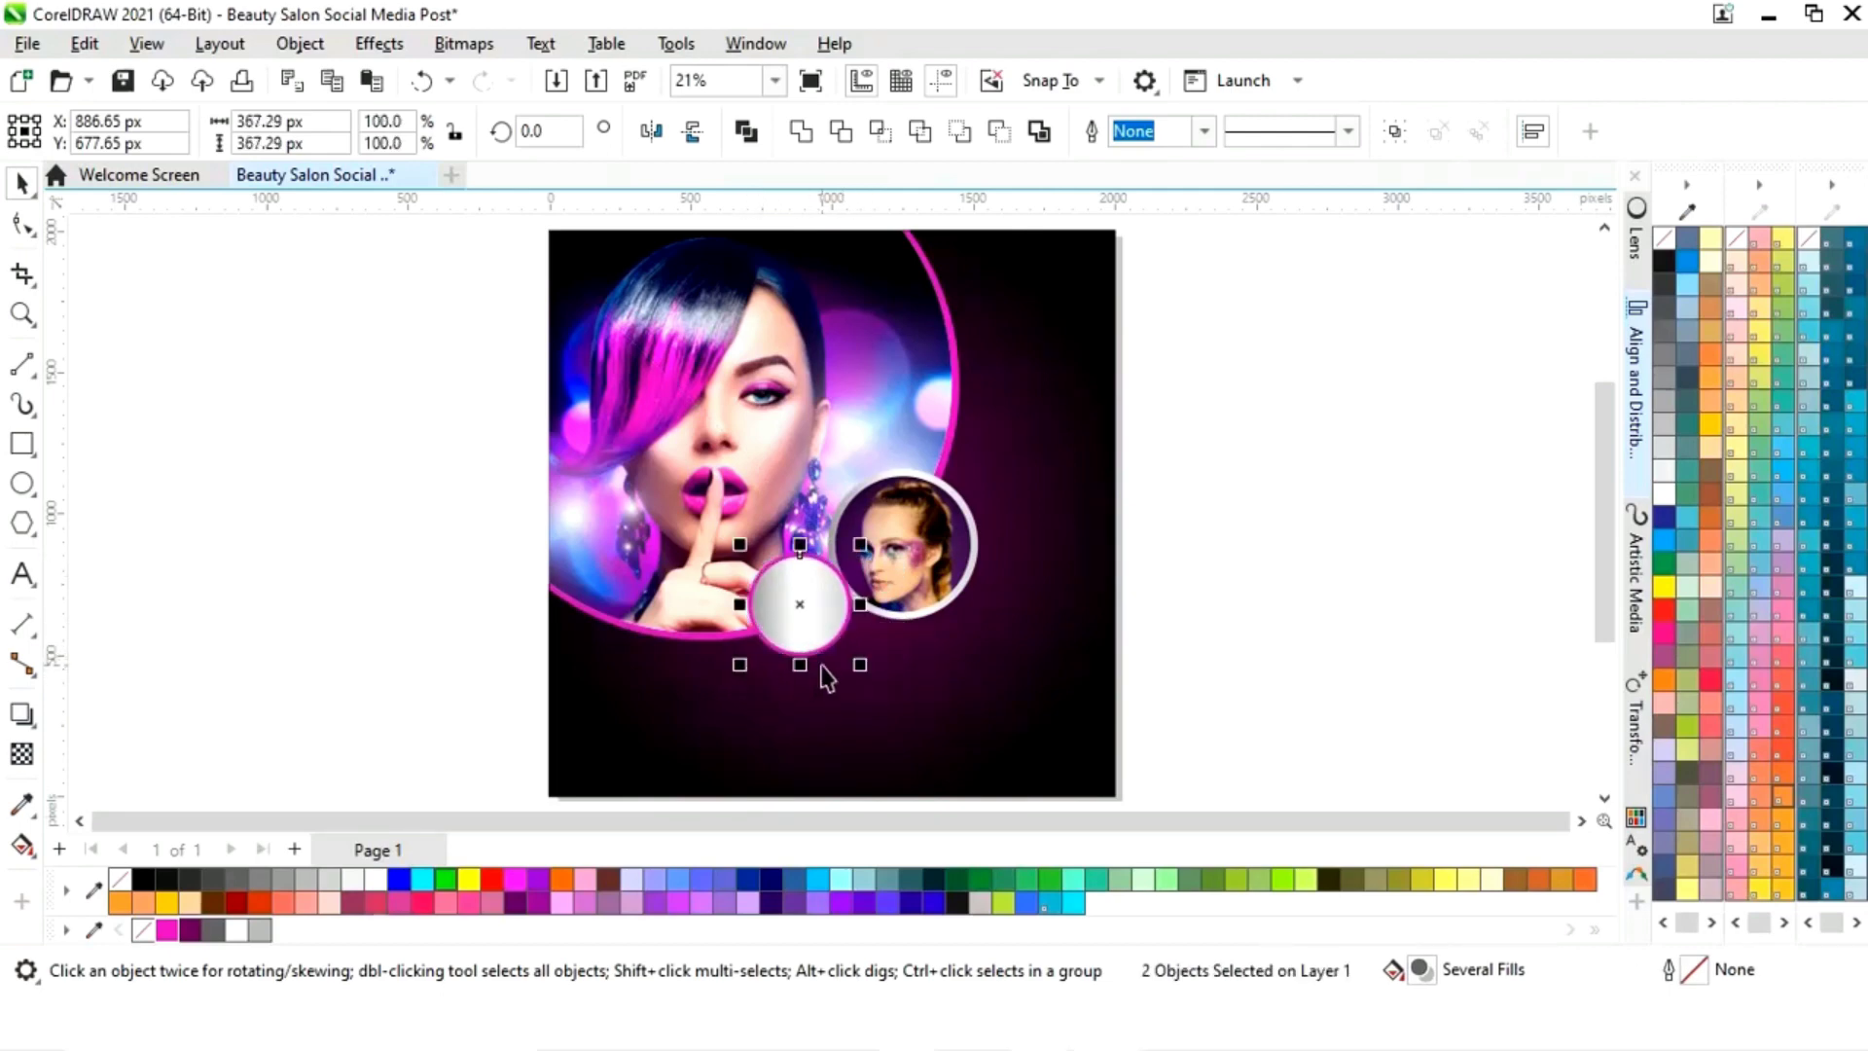
key(Left)
key(Down)
key(Left)
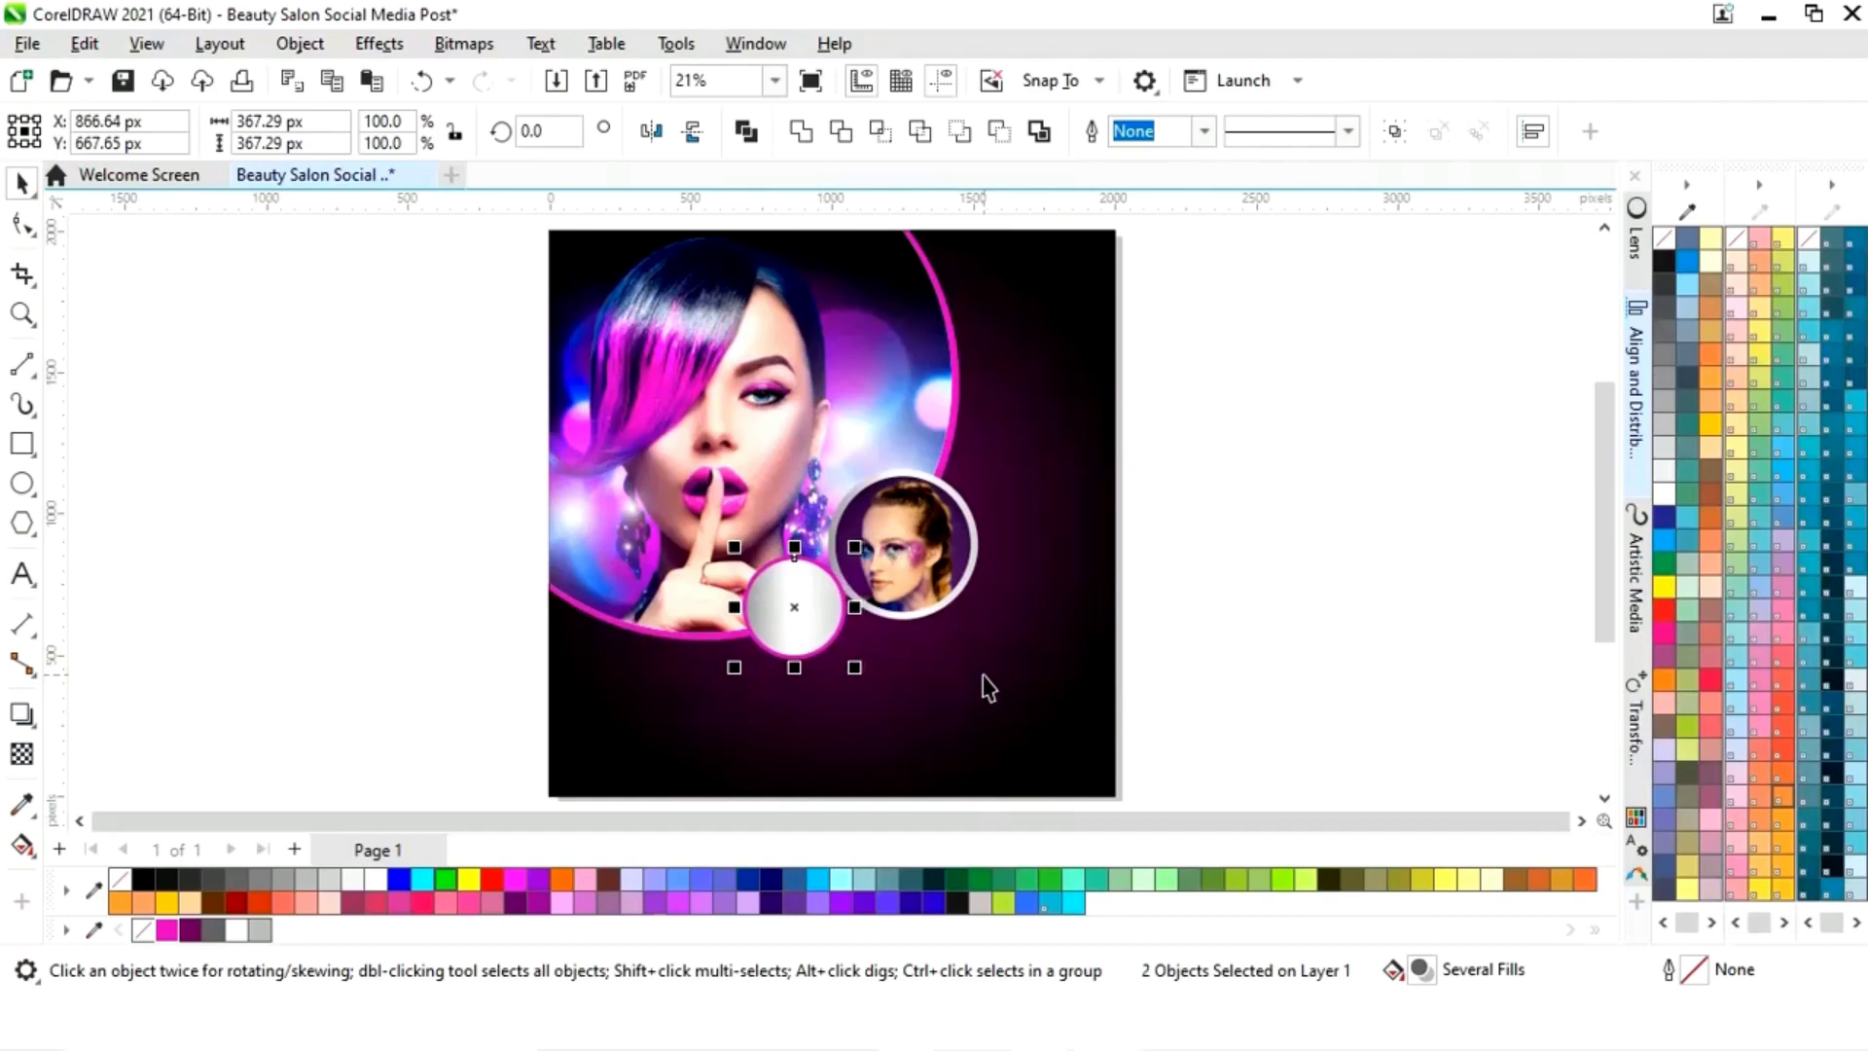
Step: Drag a copy of the circle lower-right, scale it to 82%, and nudge it left
drag(802, 629, 883, 658)
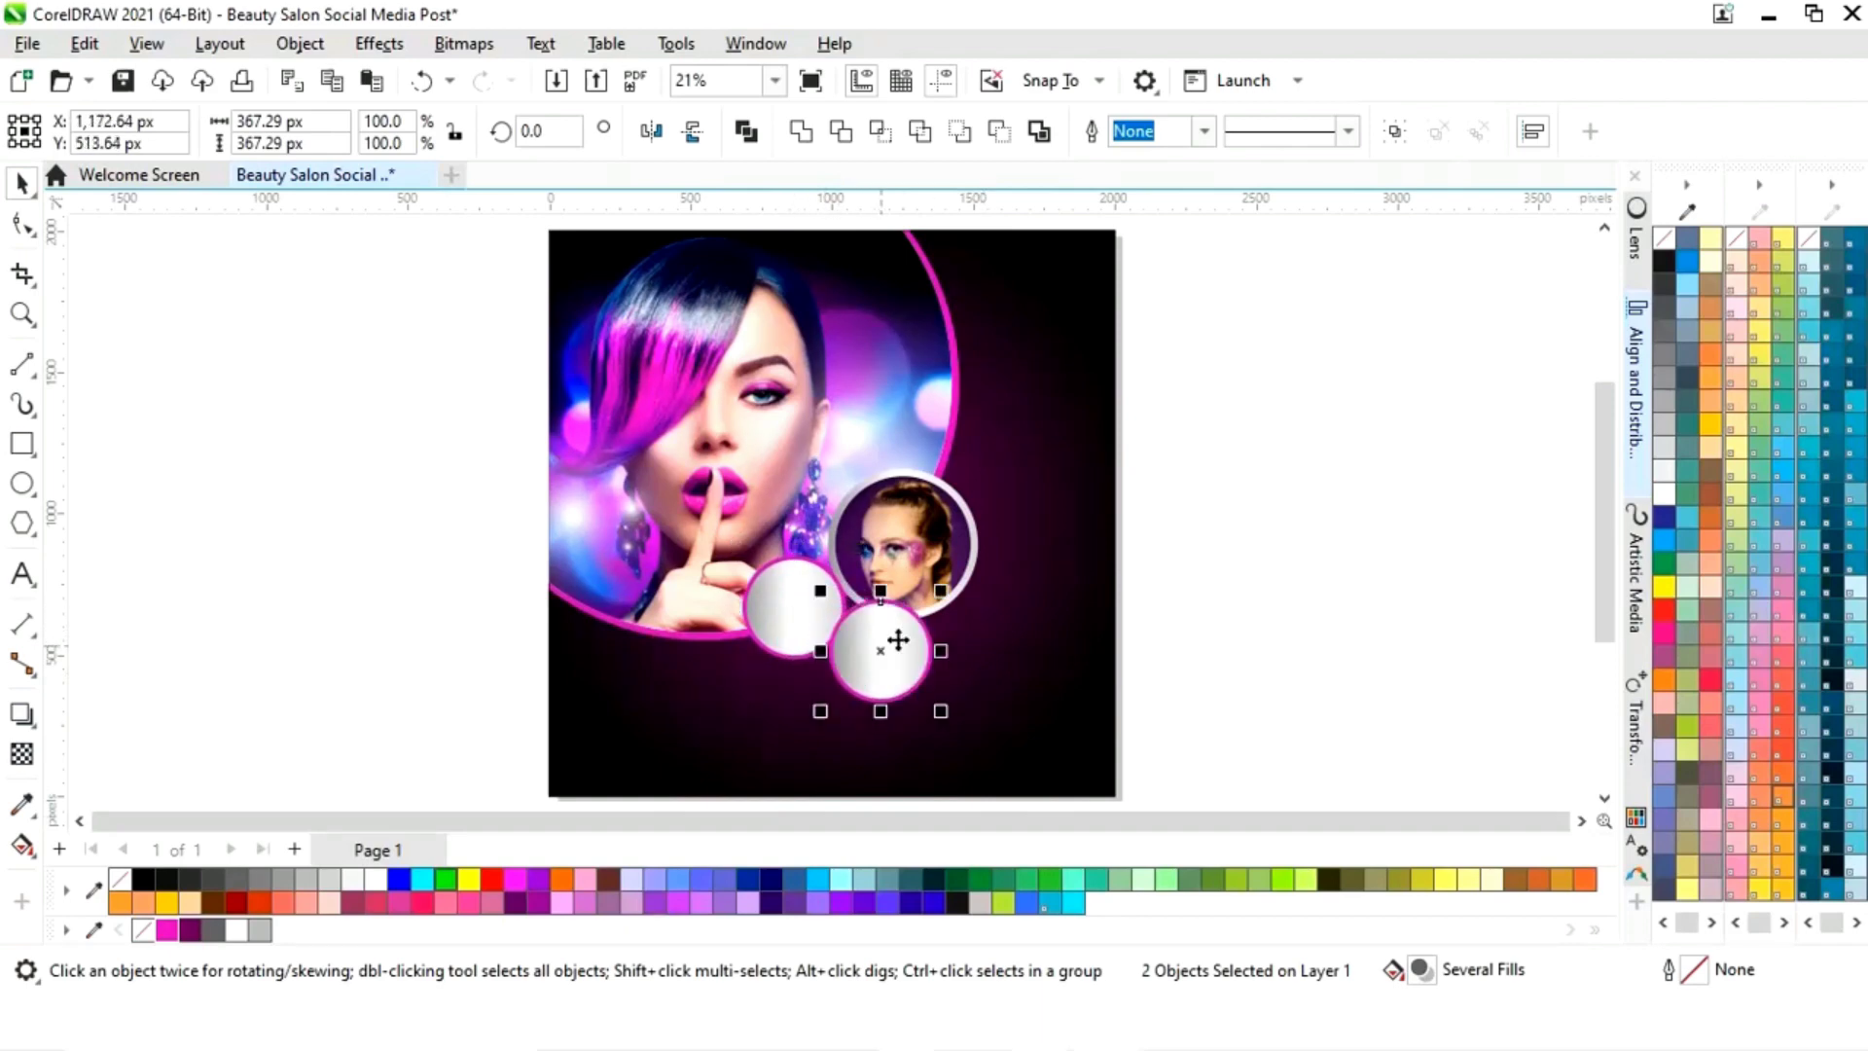
drag(938, 595, 867, 668)
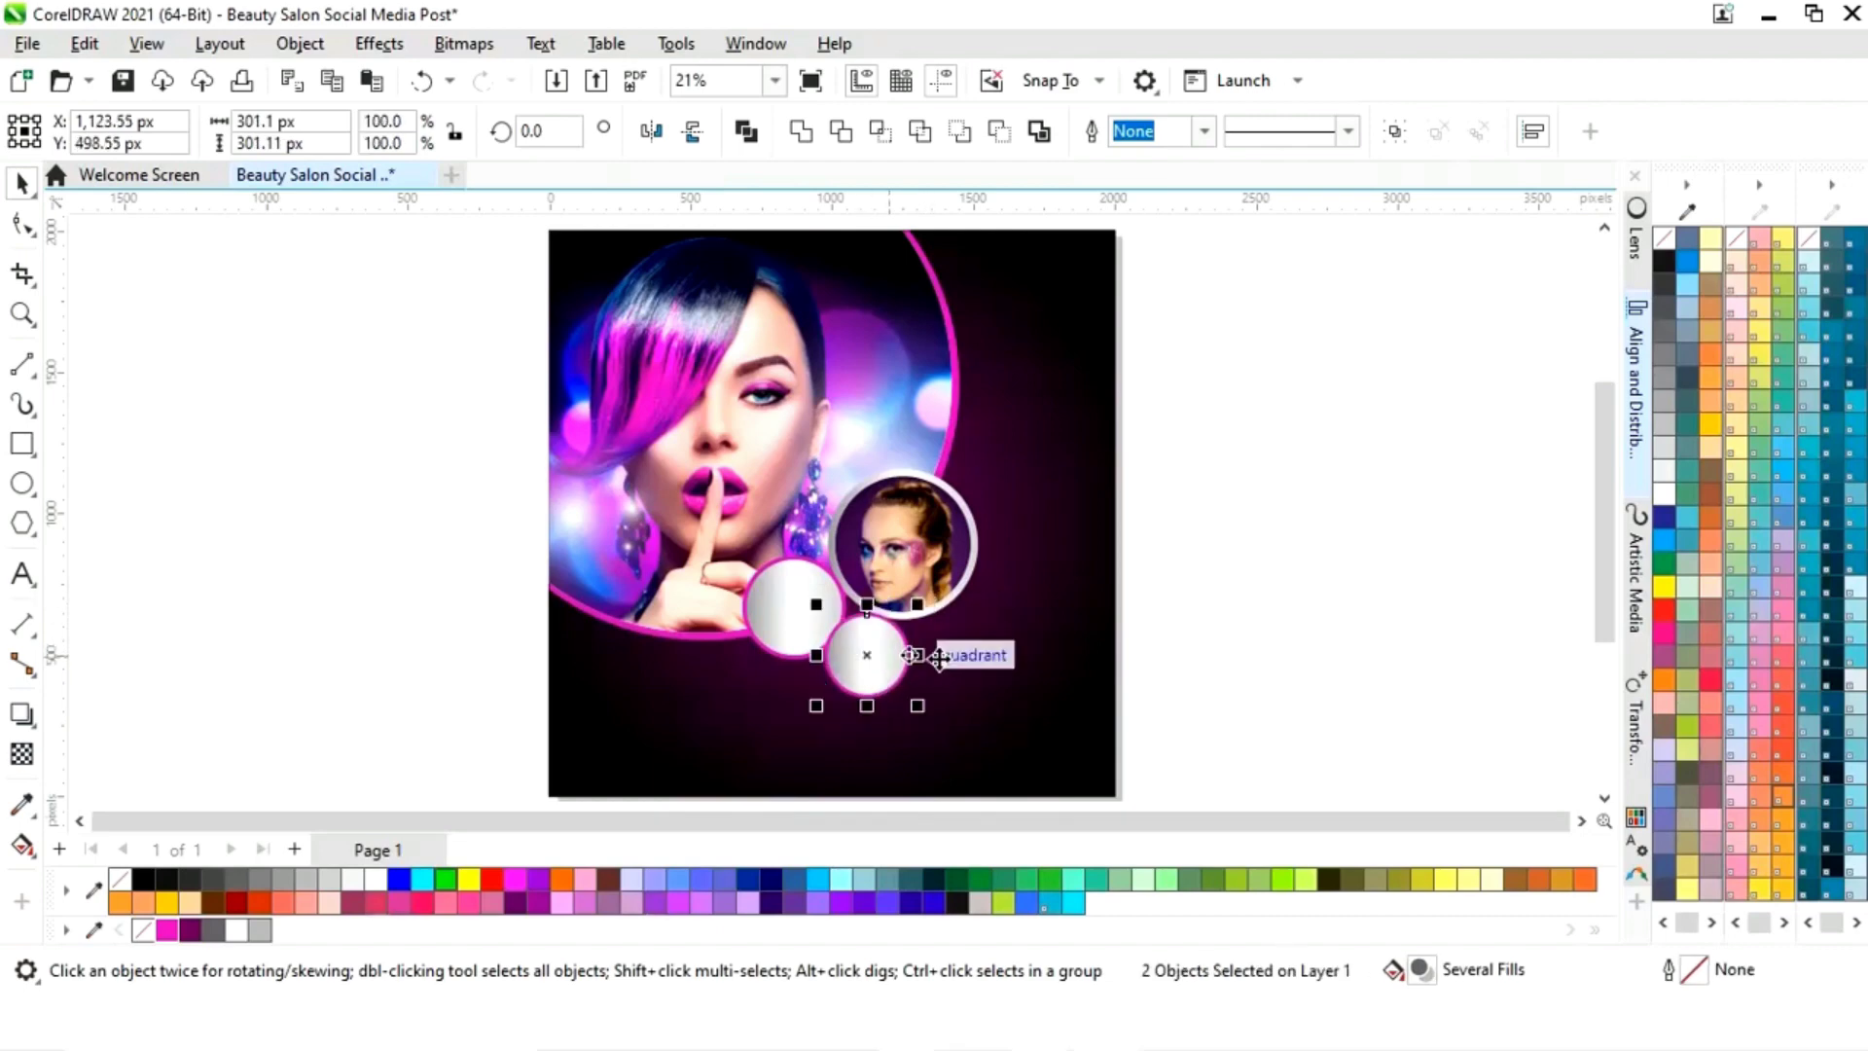
key(Left)
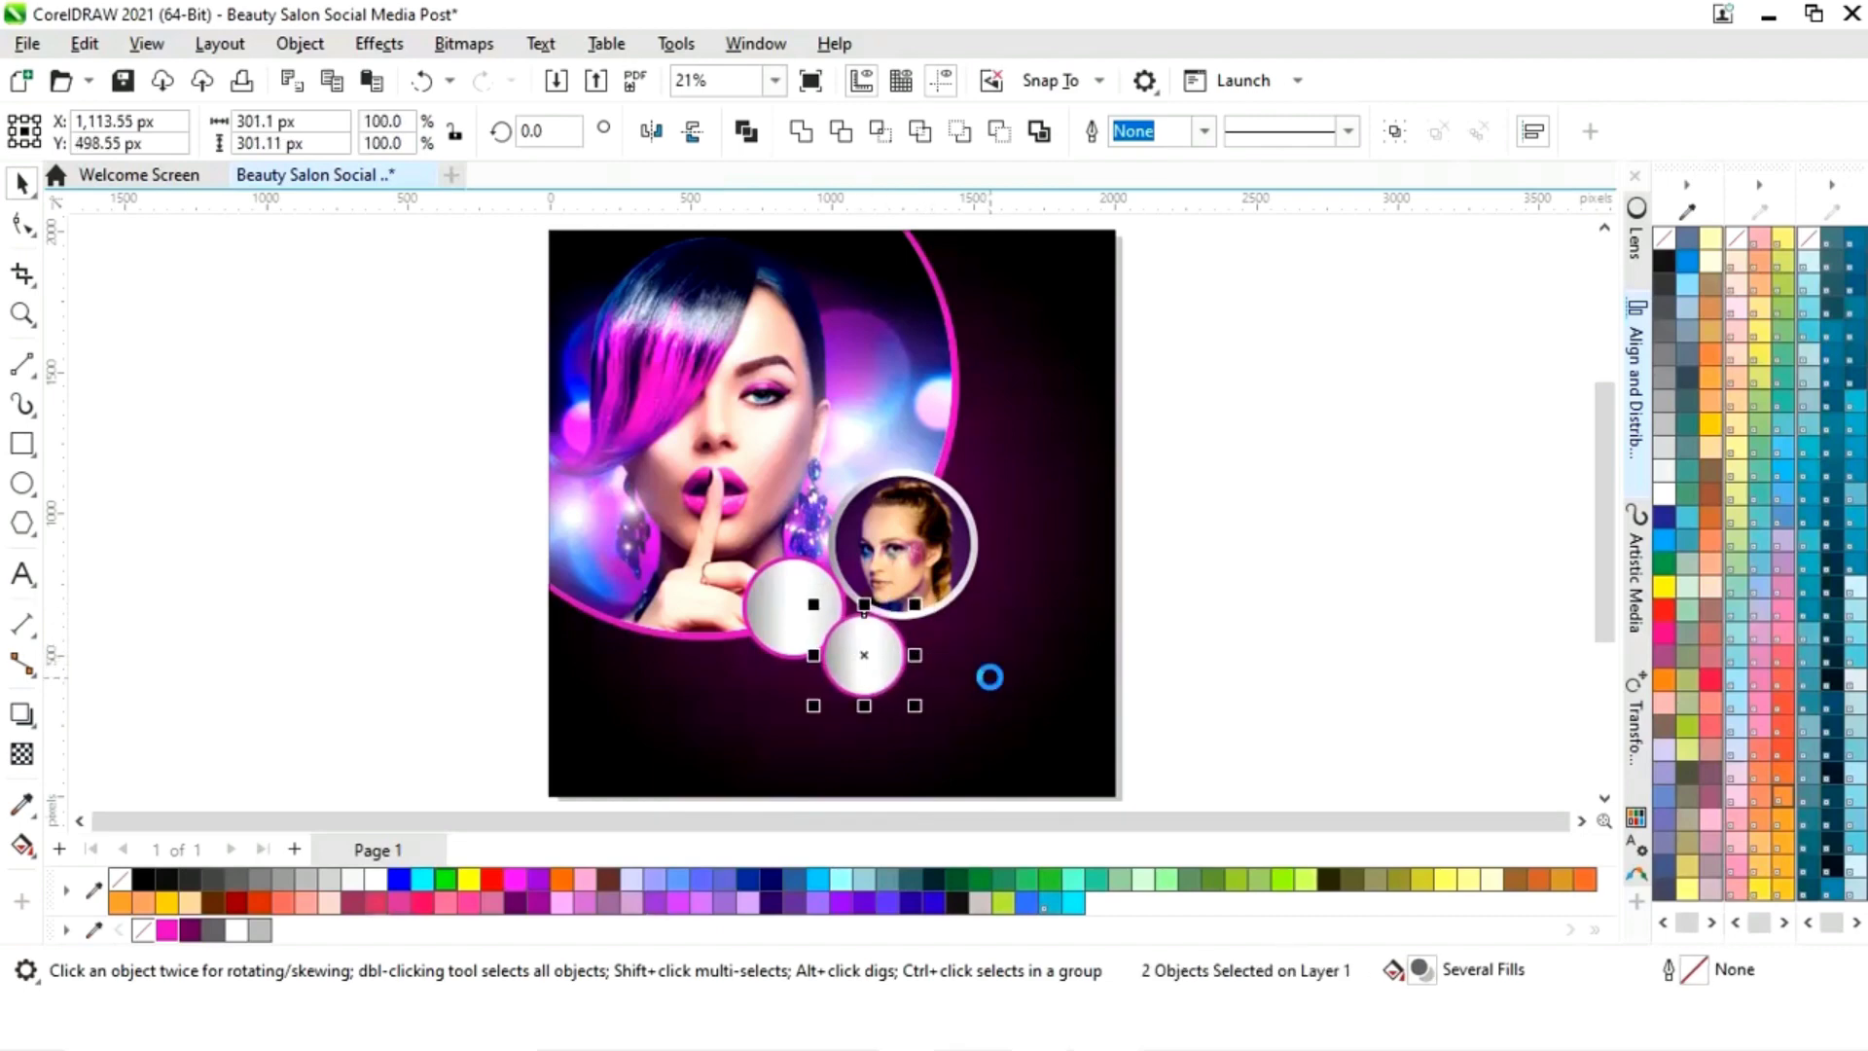
click(1271, 611)
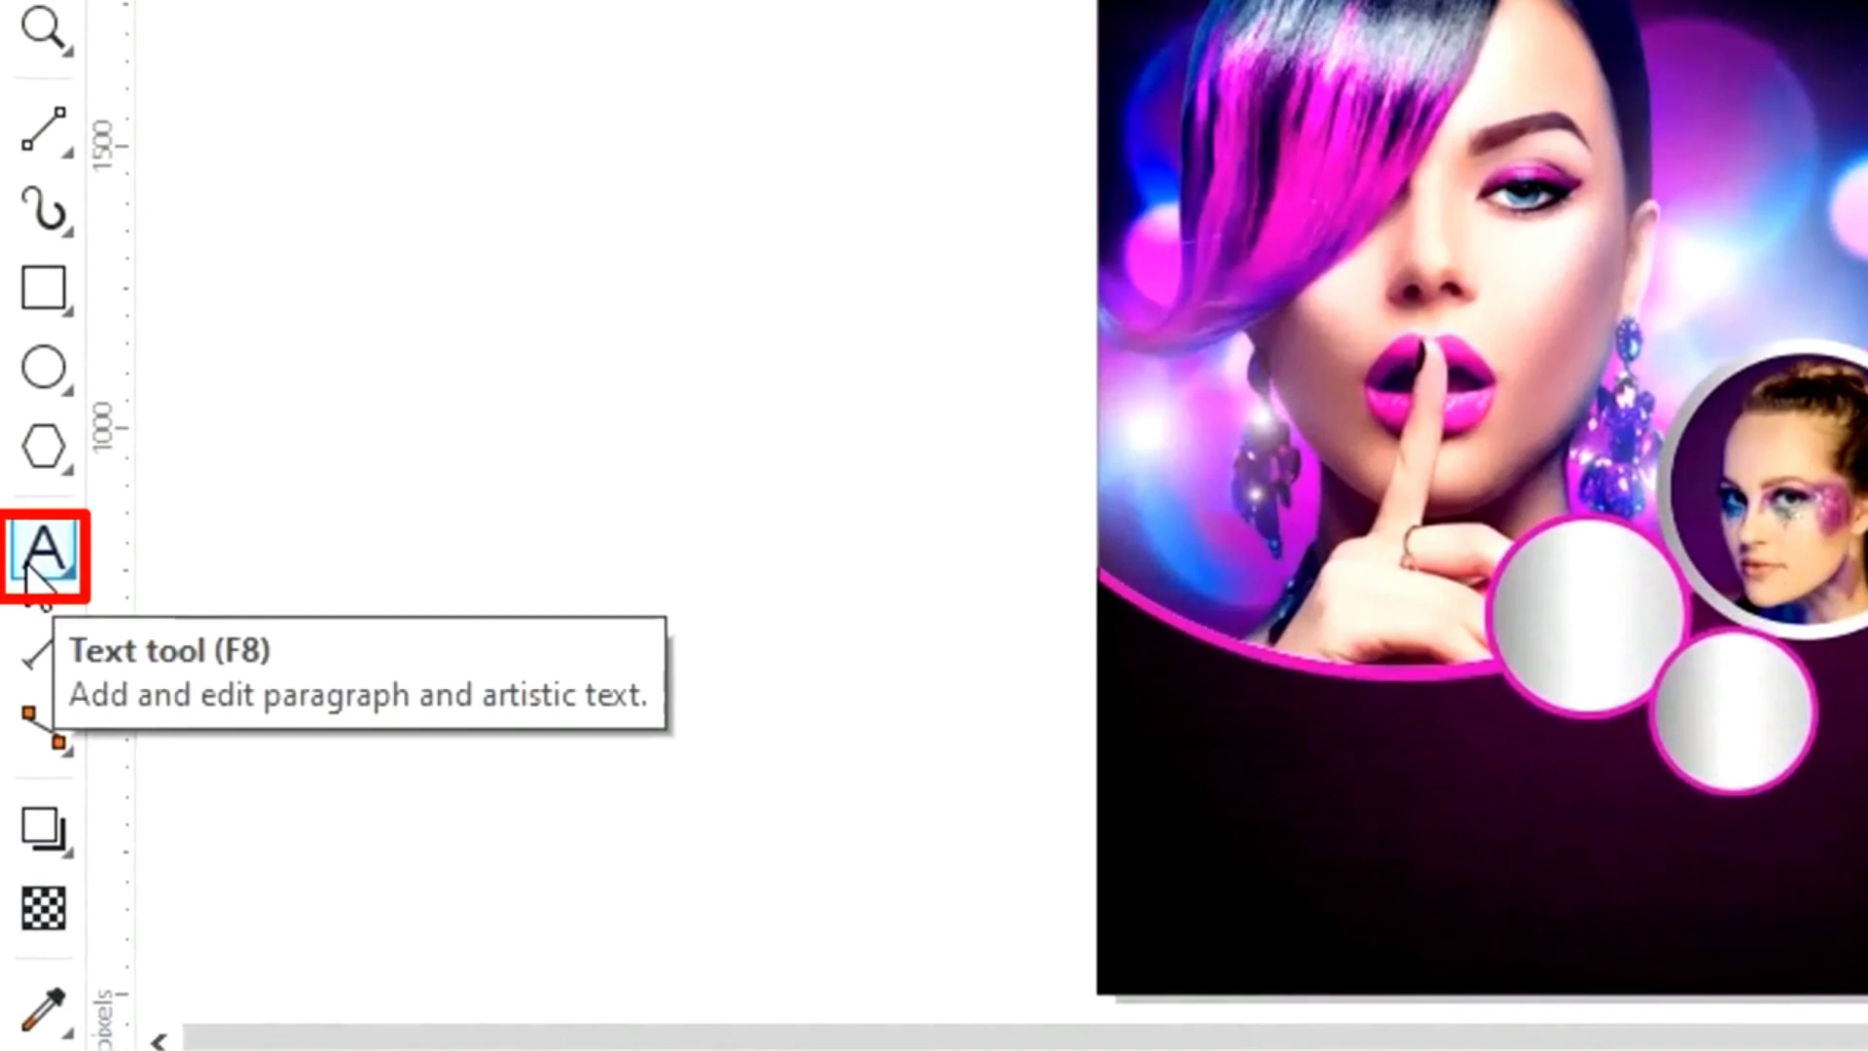
Step: With the Text tool, choose Arial Rounded MT Bold as the font
click(29, 564)
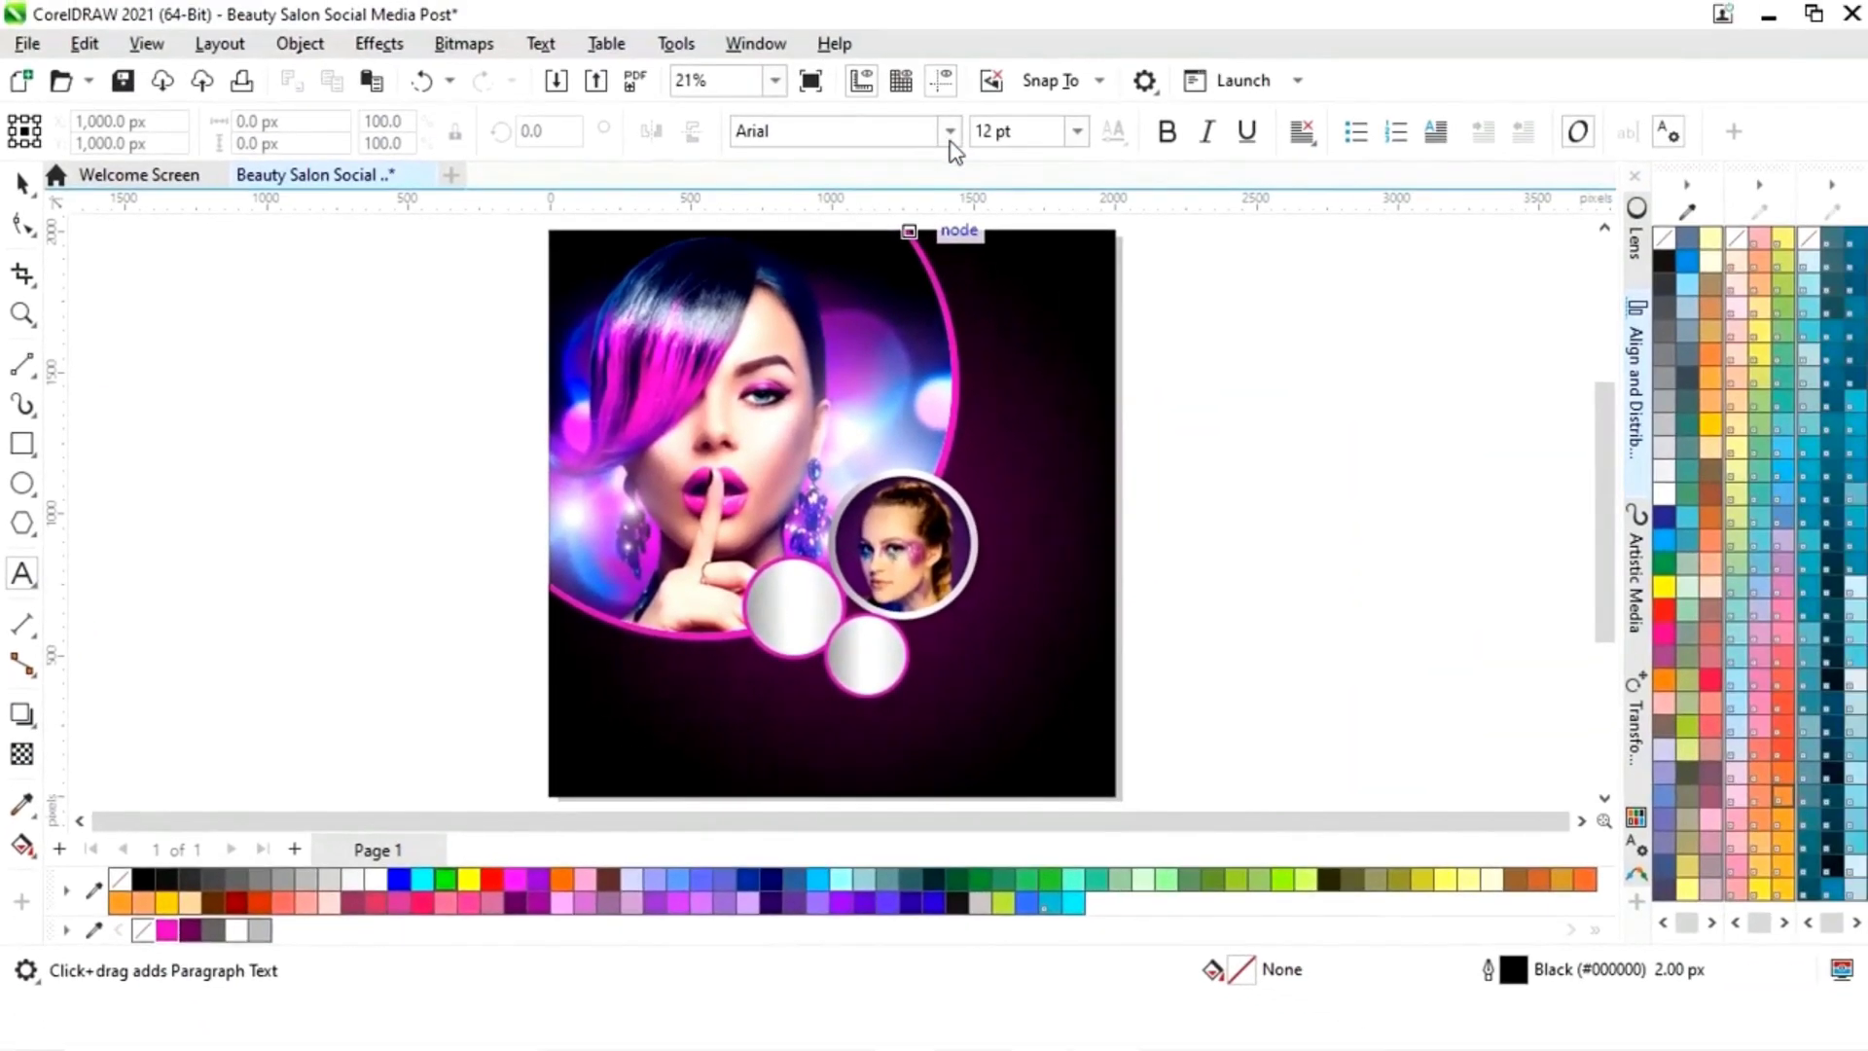
click(950, 143)
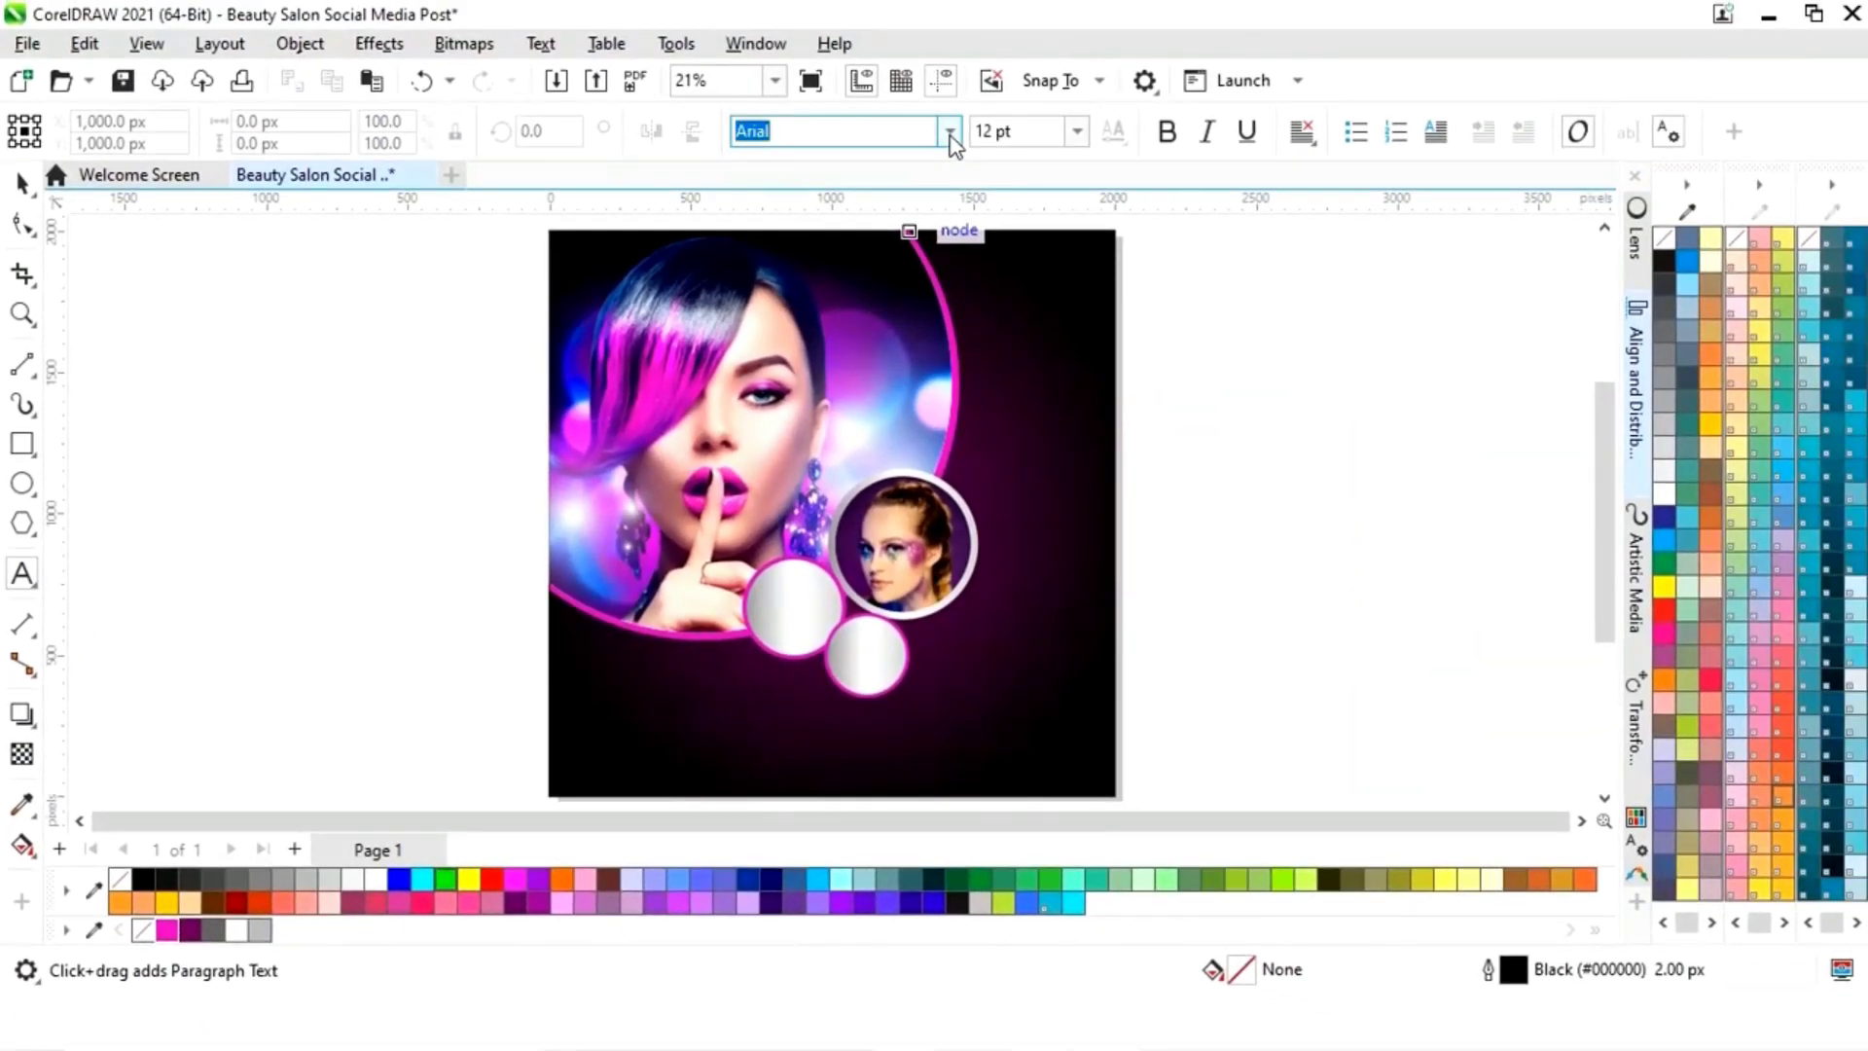
click(950, 136)
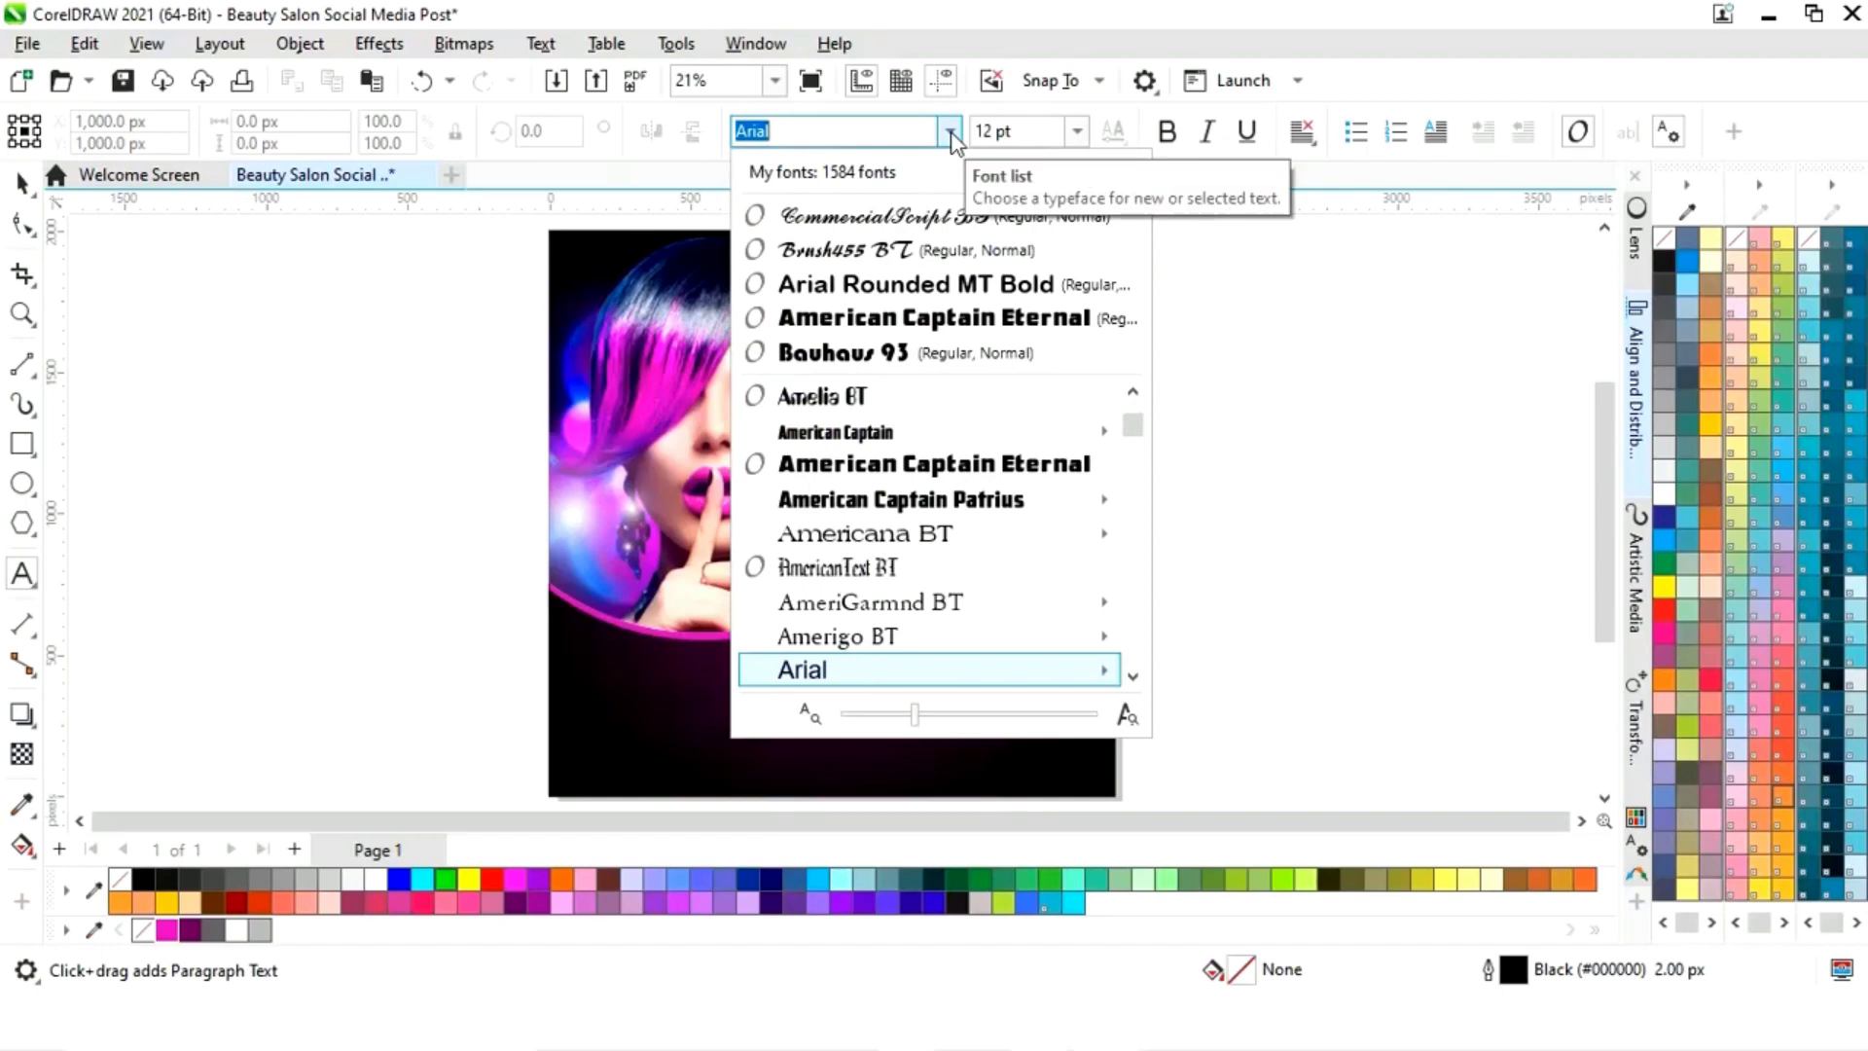
click(949, 287)
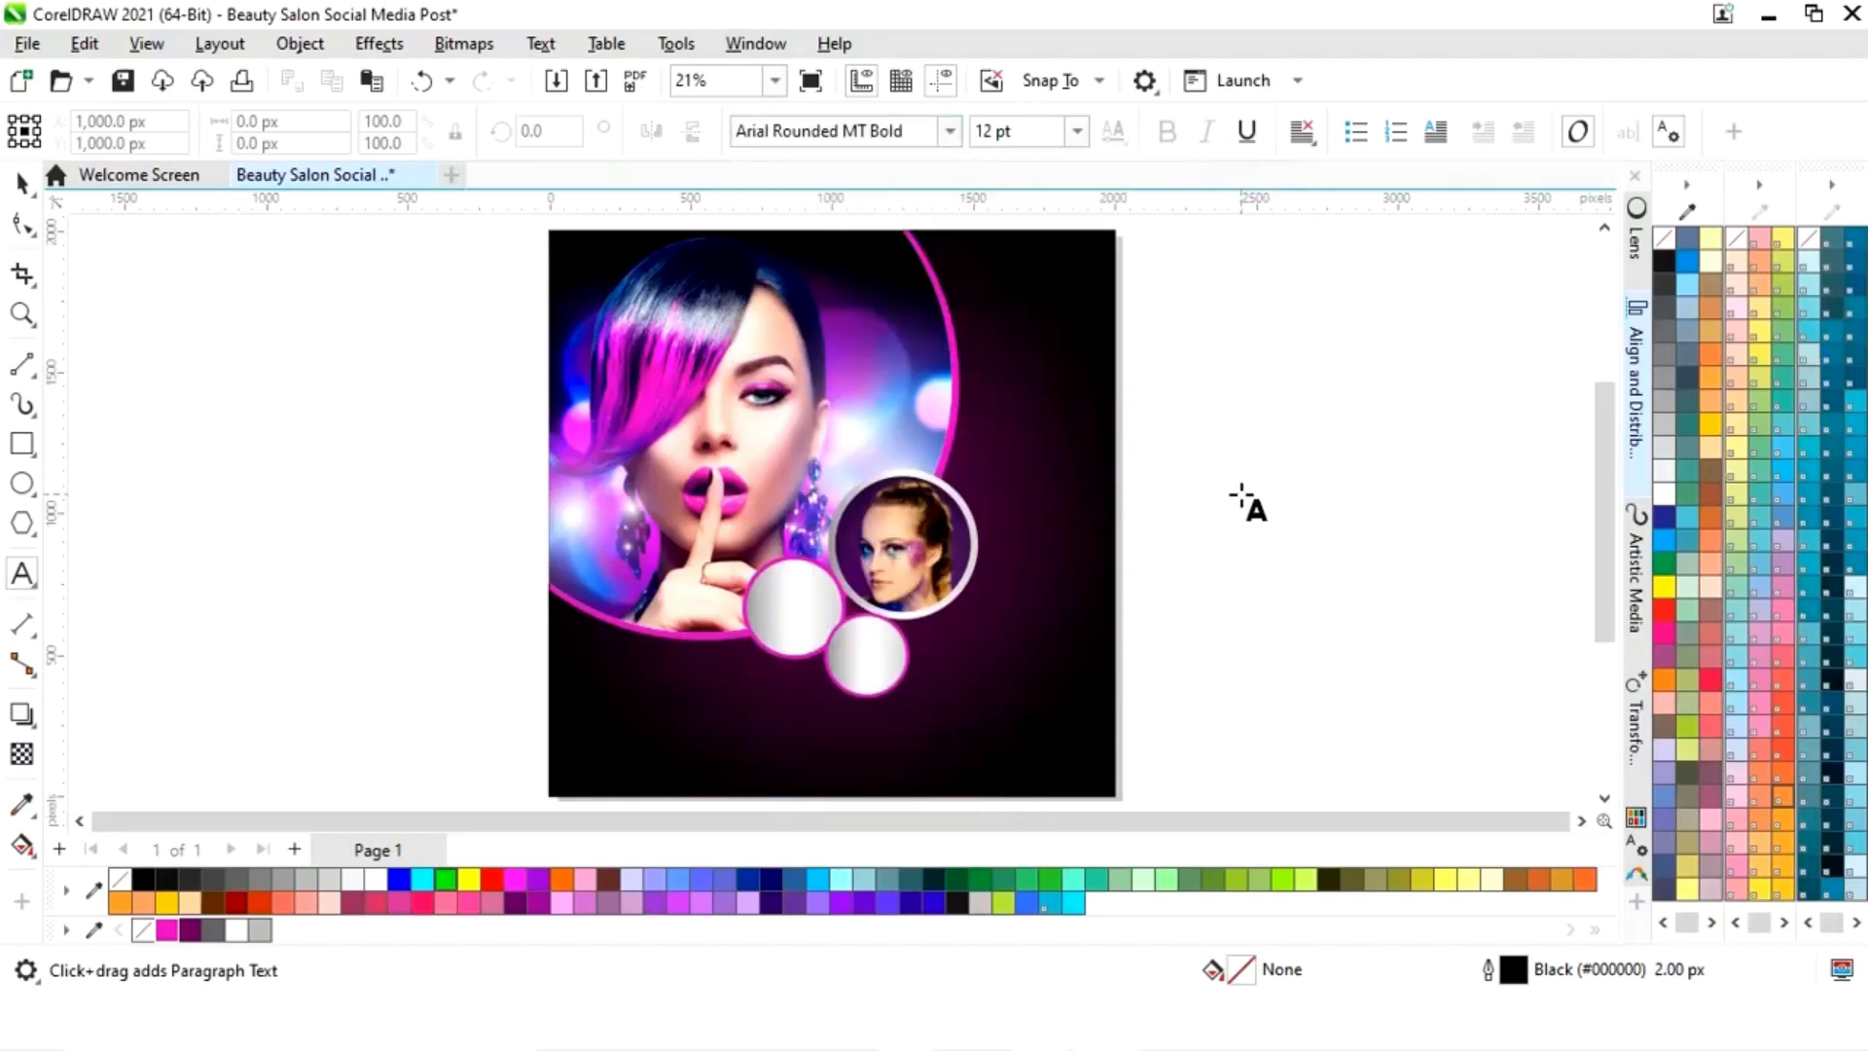
Step: Type 'New Year Offer' on three lines to the right of the page
click(1348, 564)
text(N)
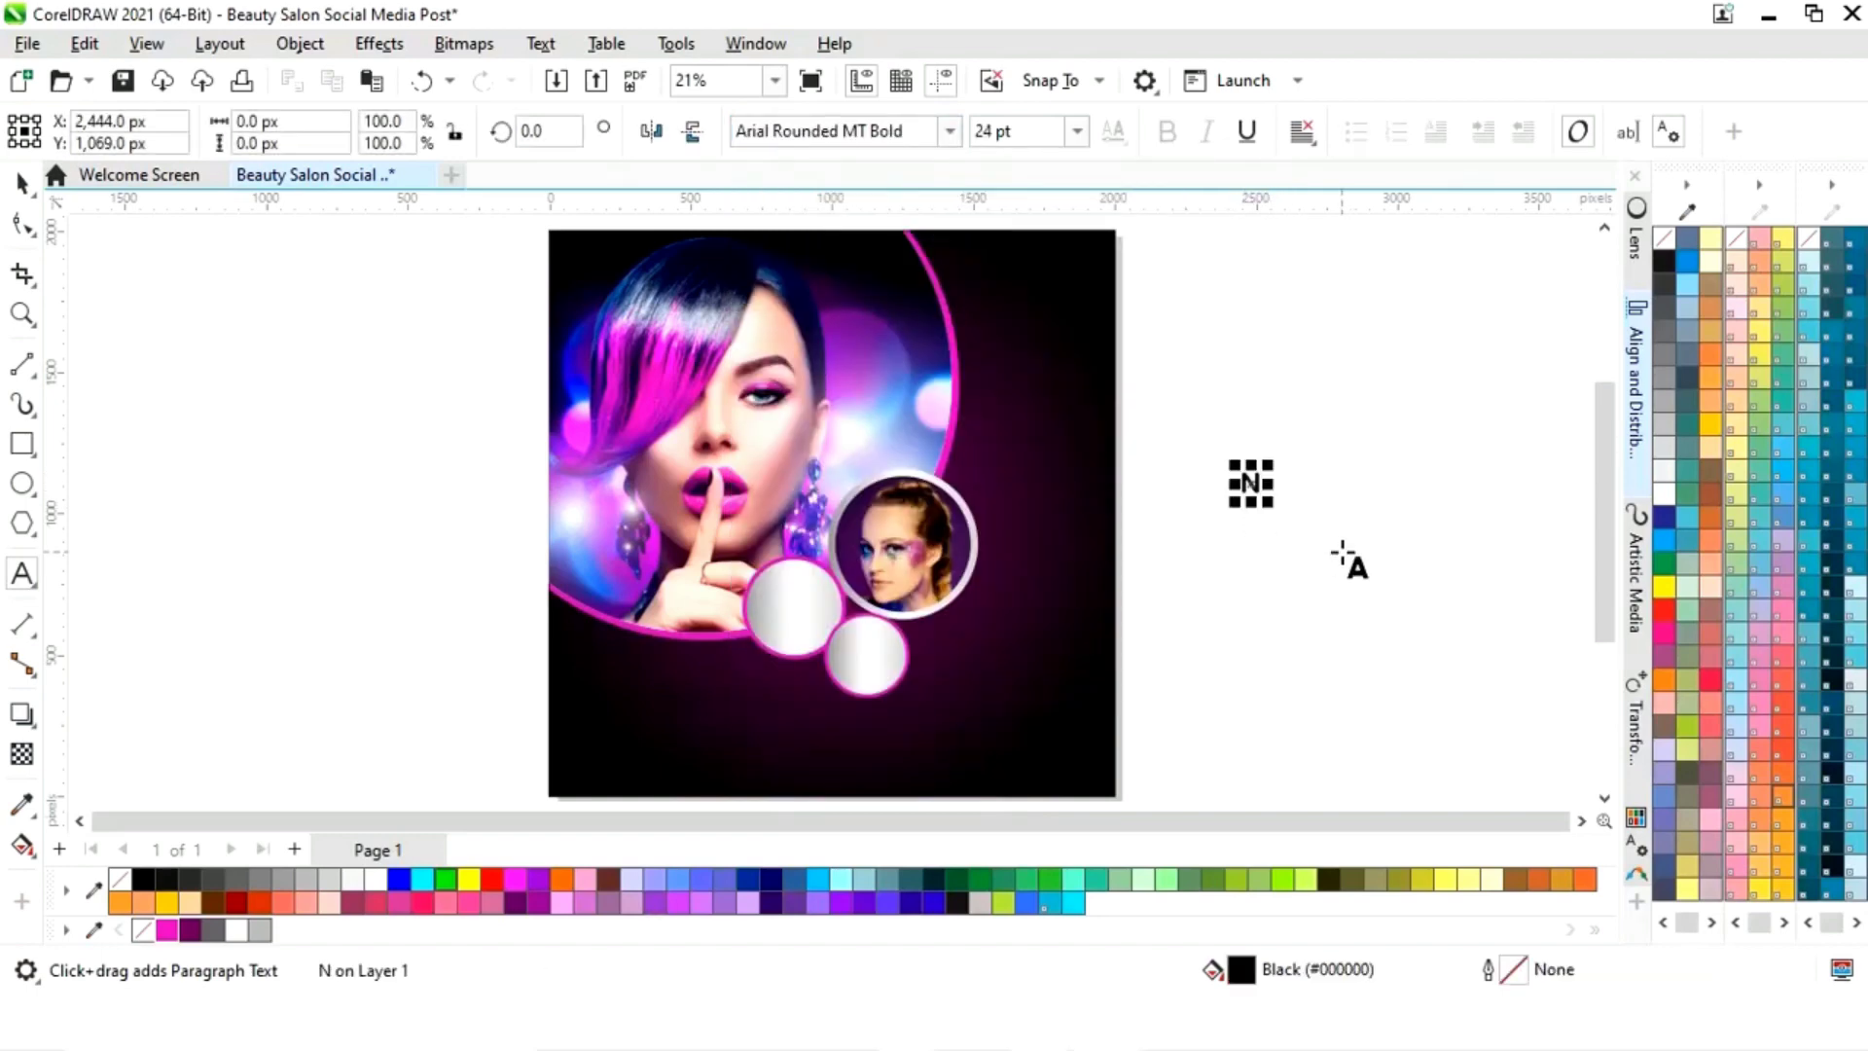
text(ew Y)
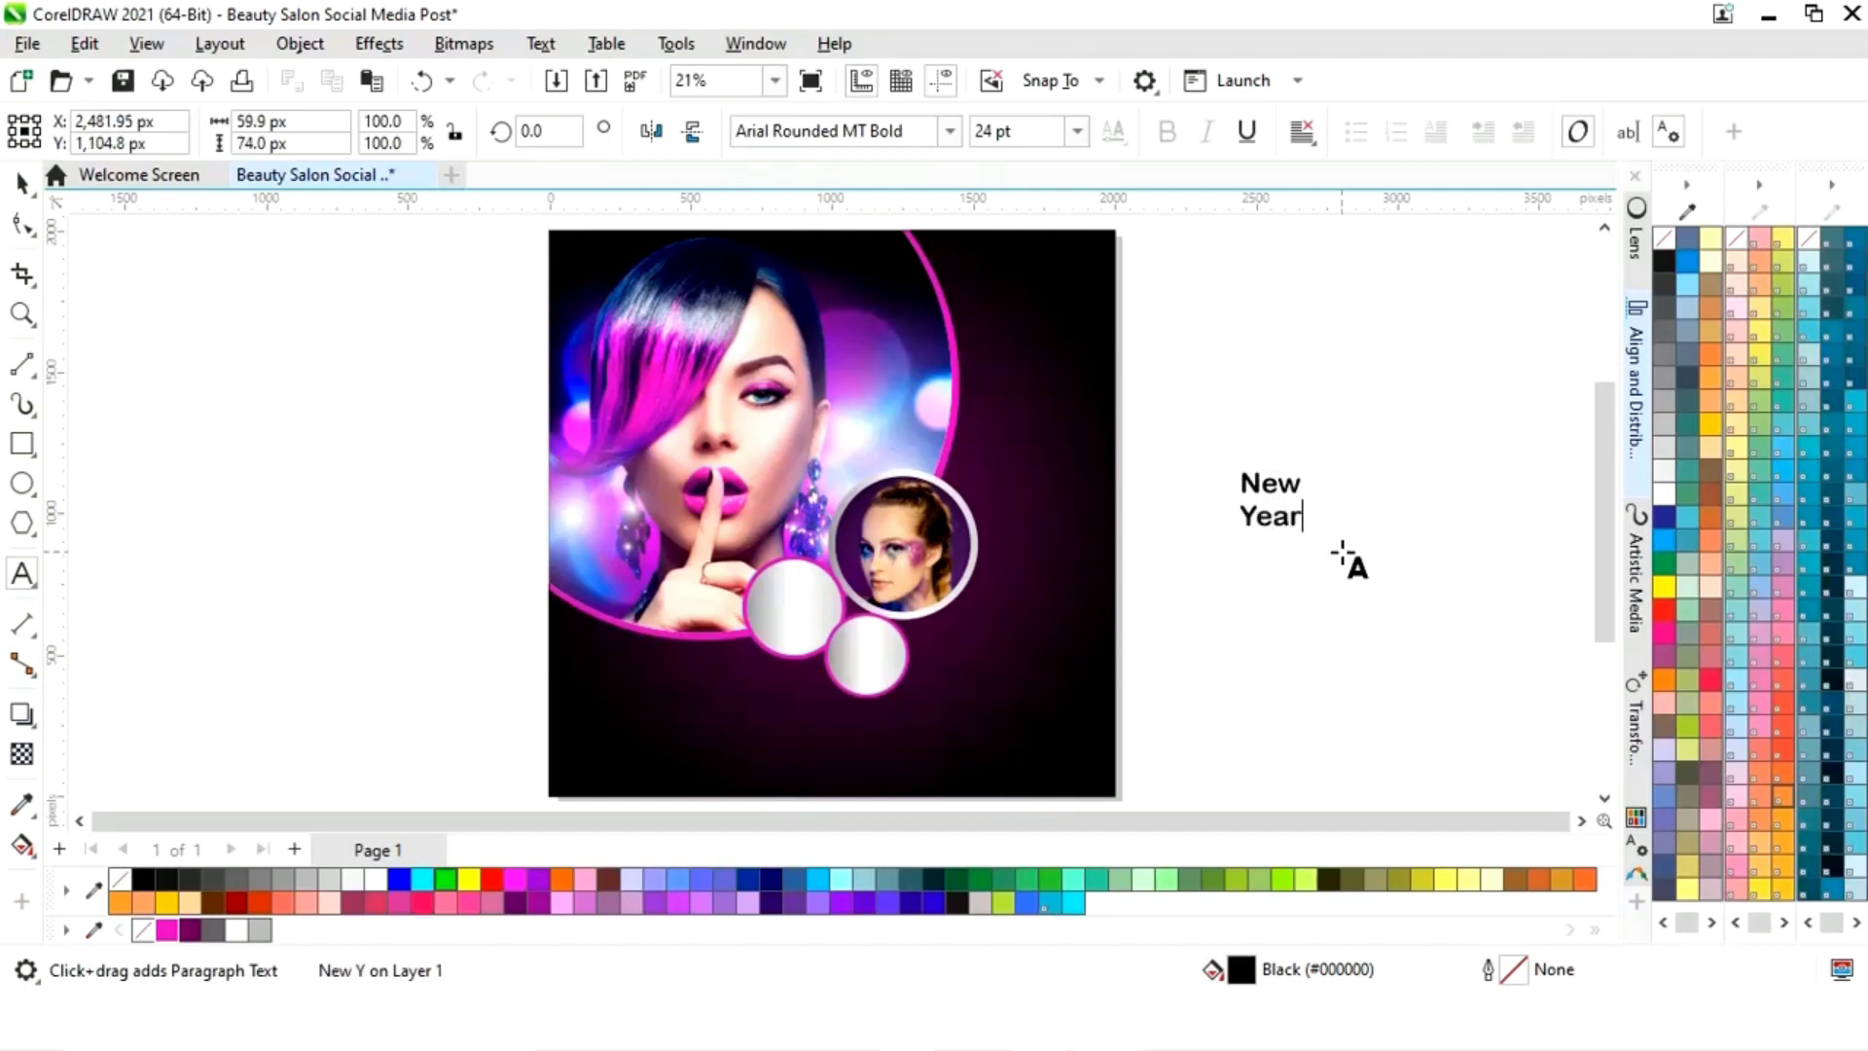
text(ear)
key(Return)
text(Offer)
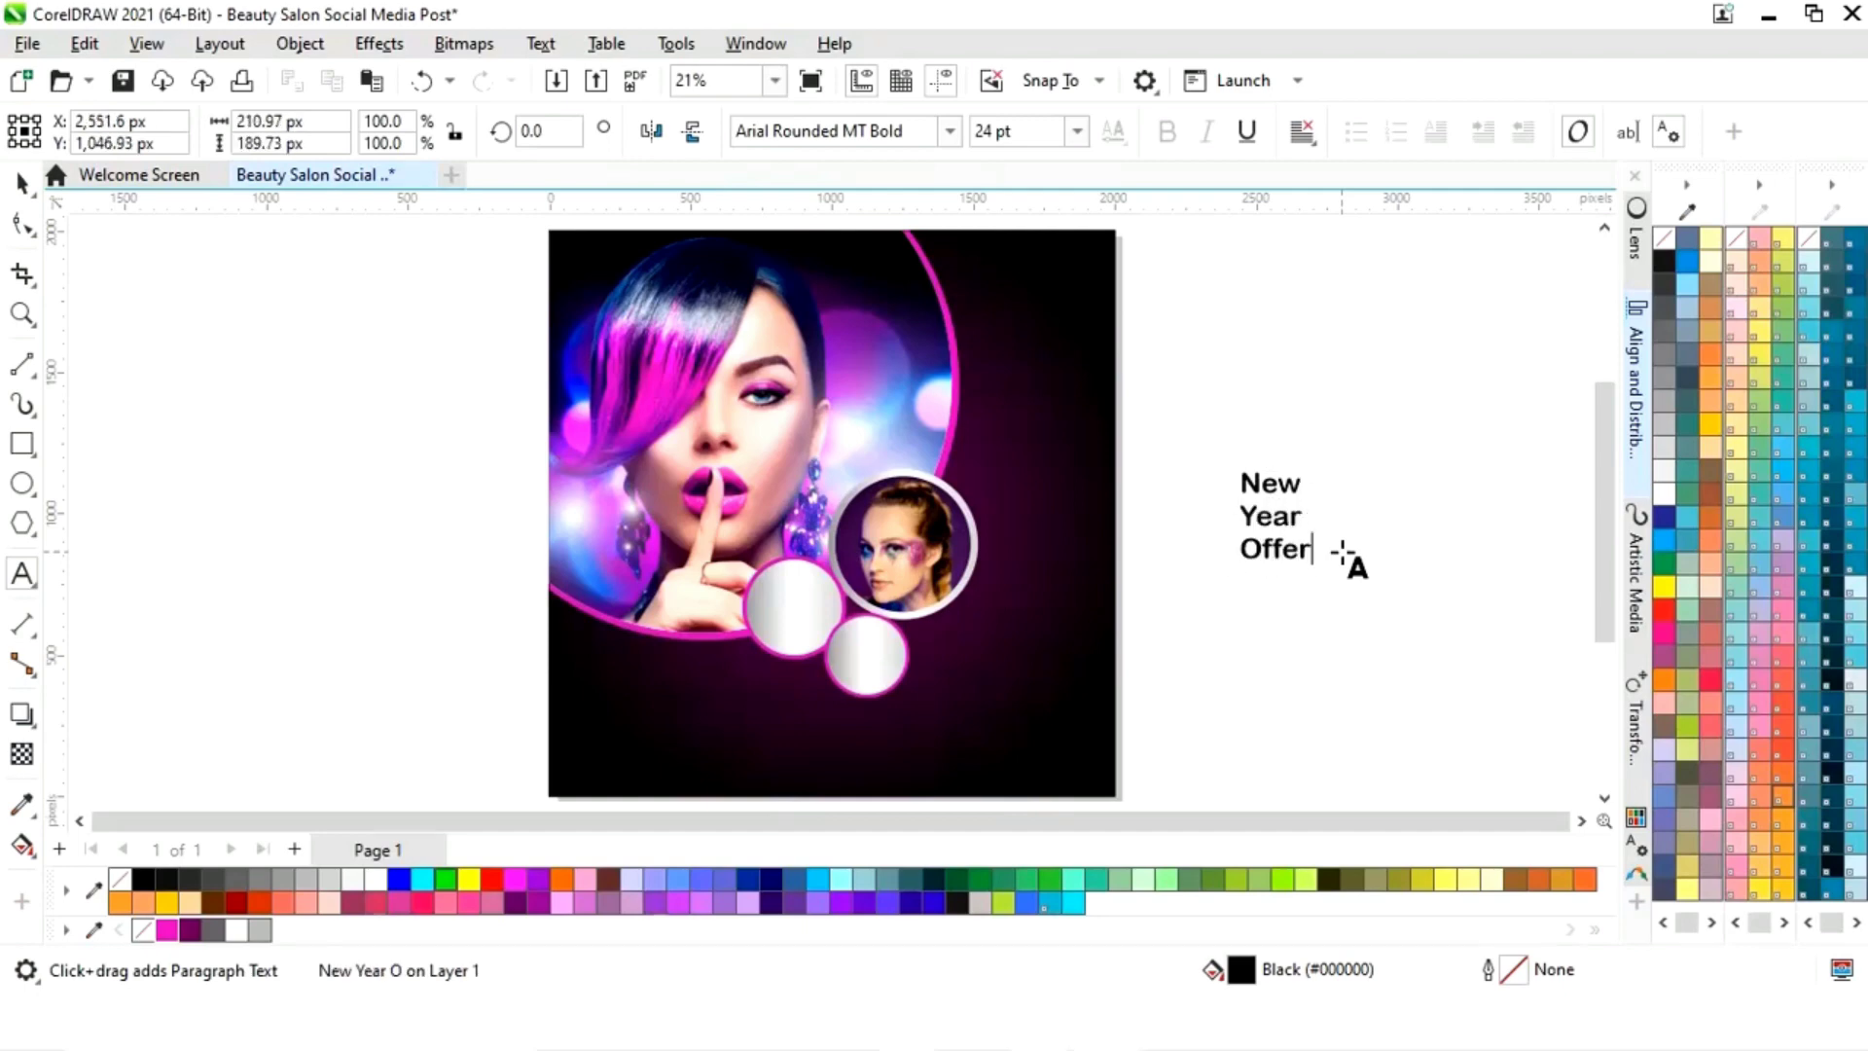
key(Escape)
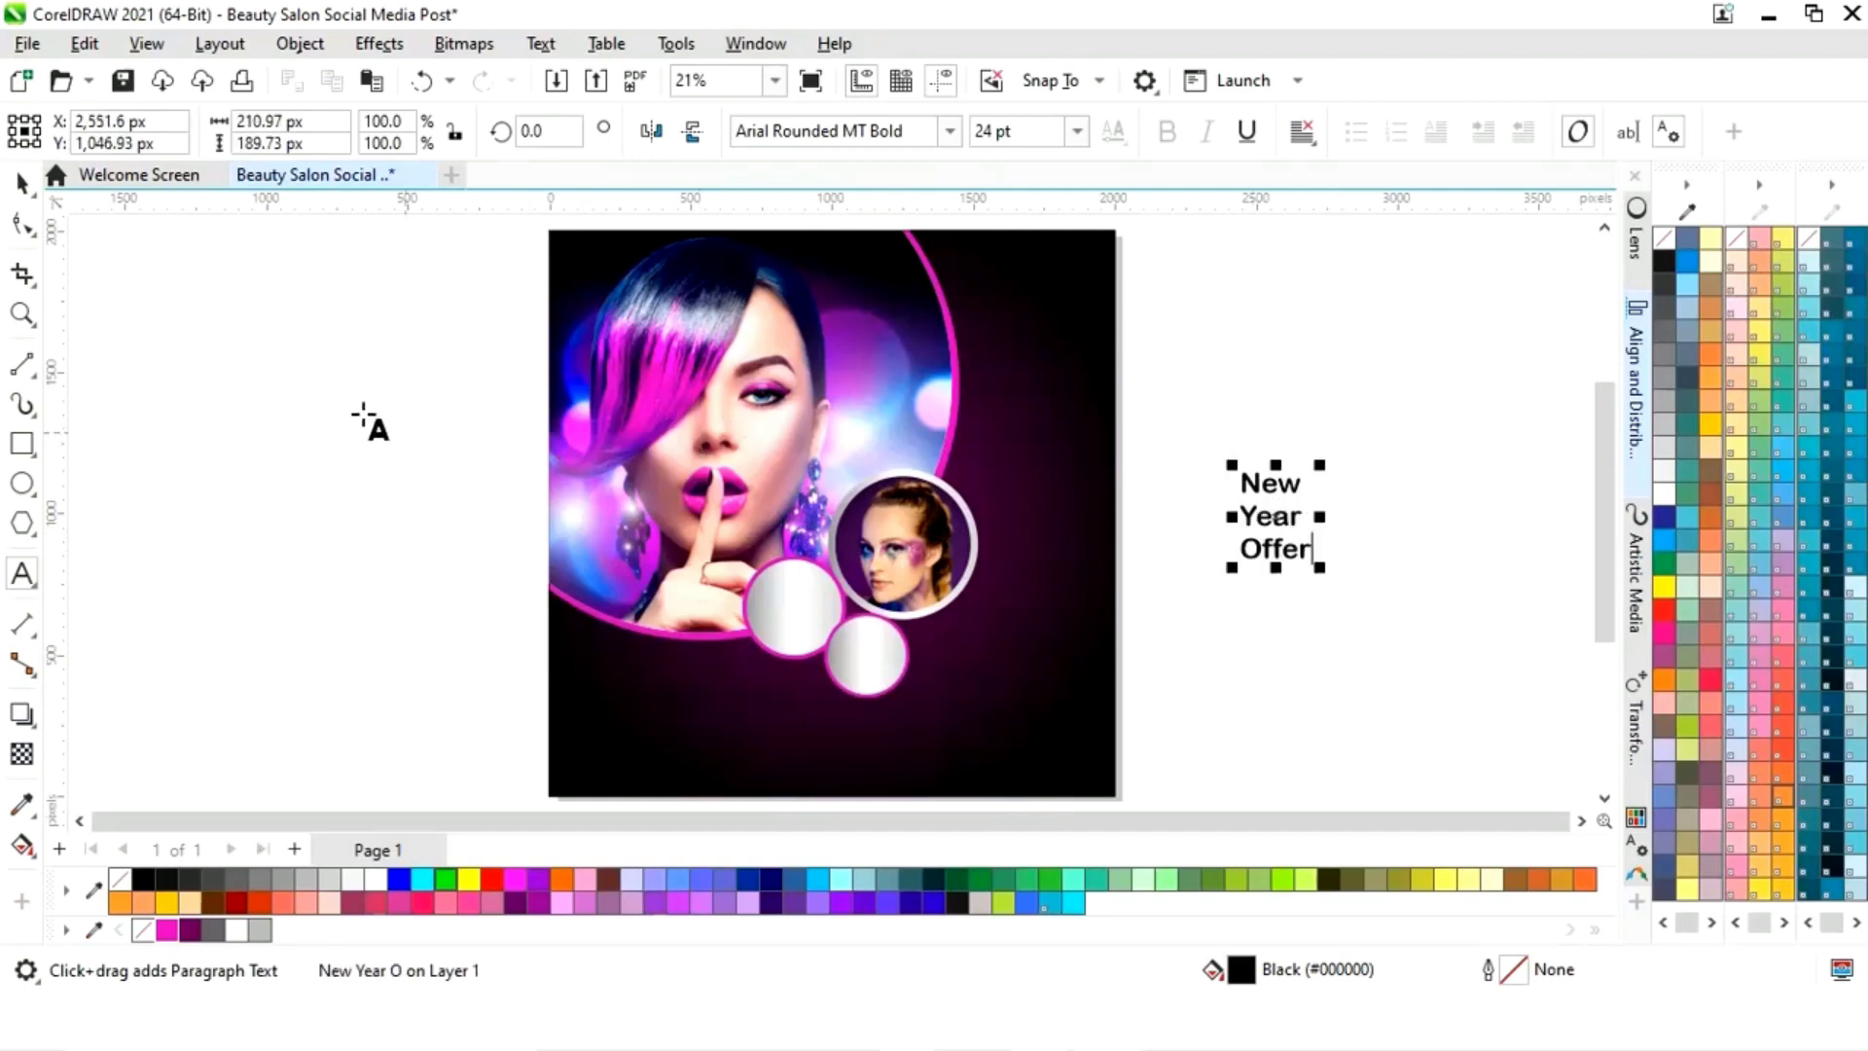
click(28, 190)
Step: Tighten the text's line spacing and move and shrink it onto the first grey circle
drag(1272, 517, 1181, 594)
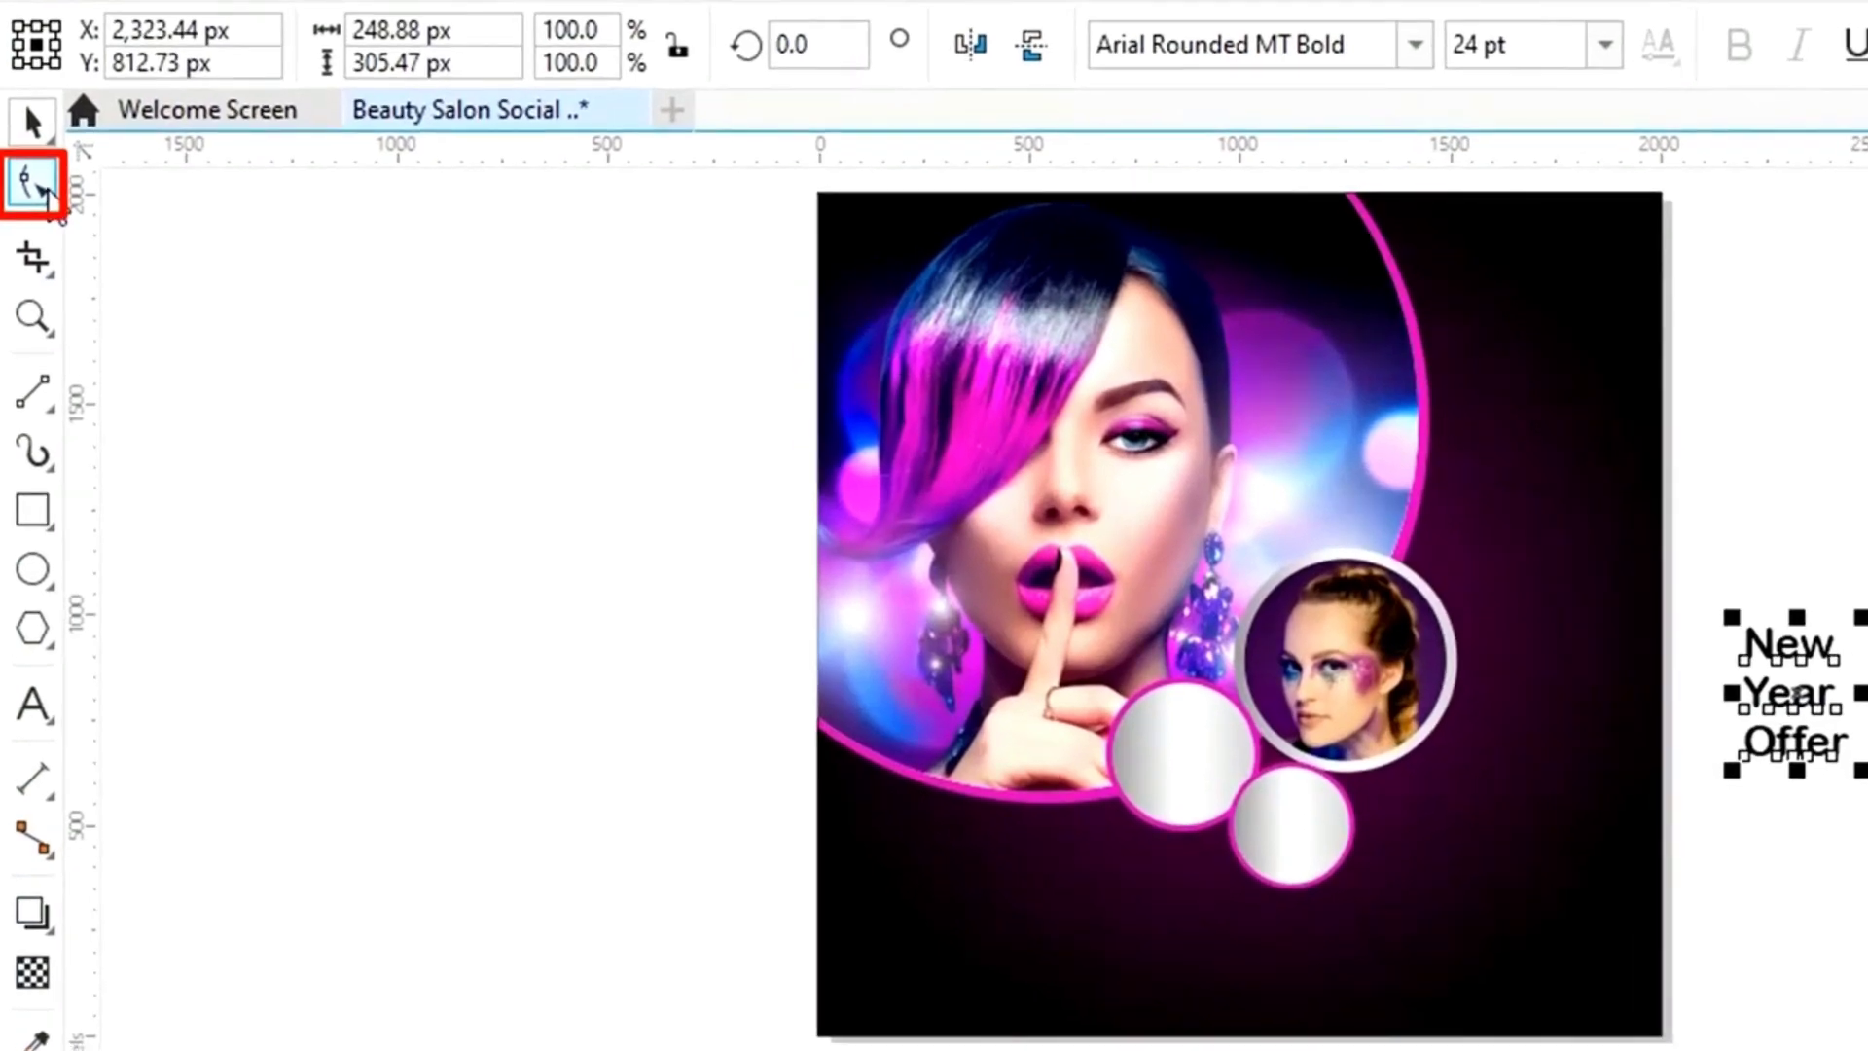
click(44, 189)
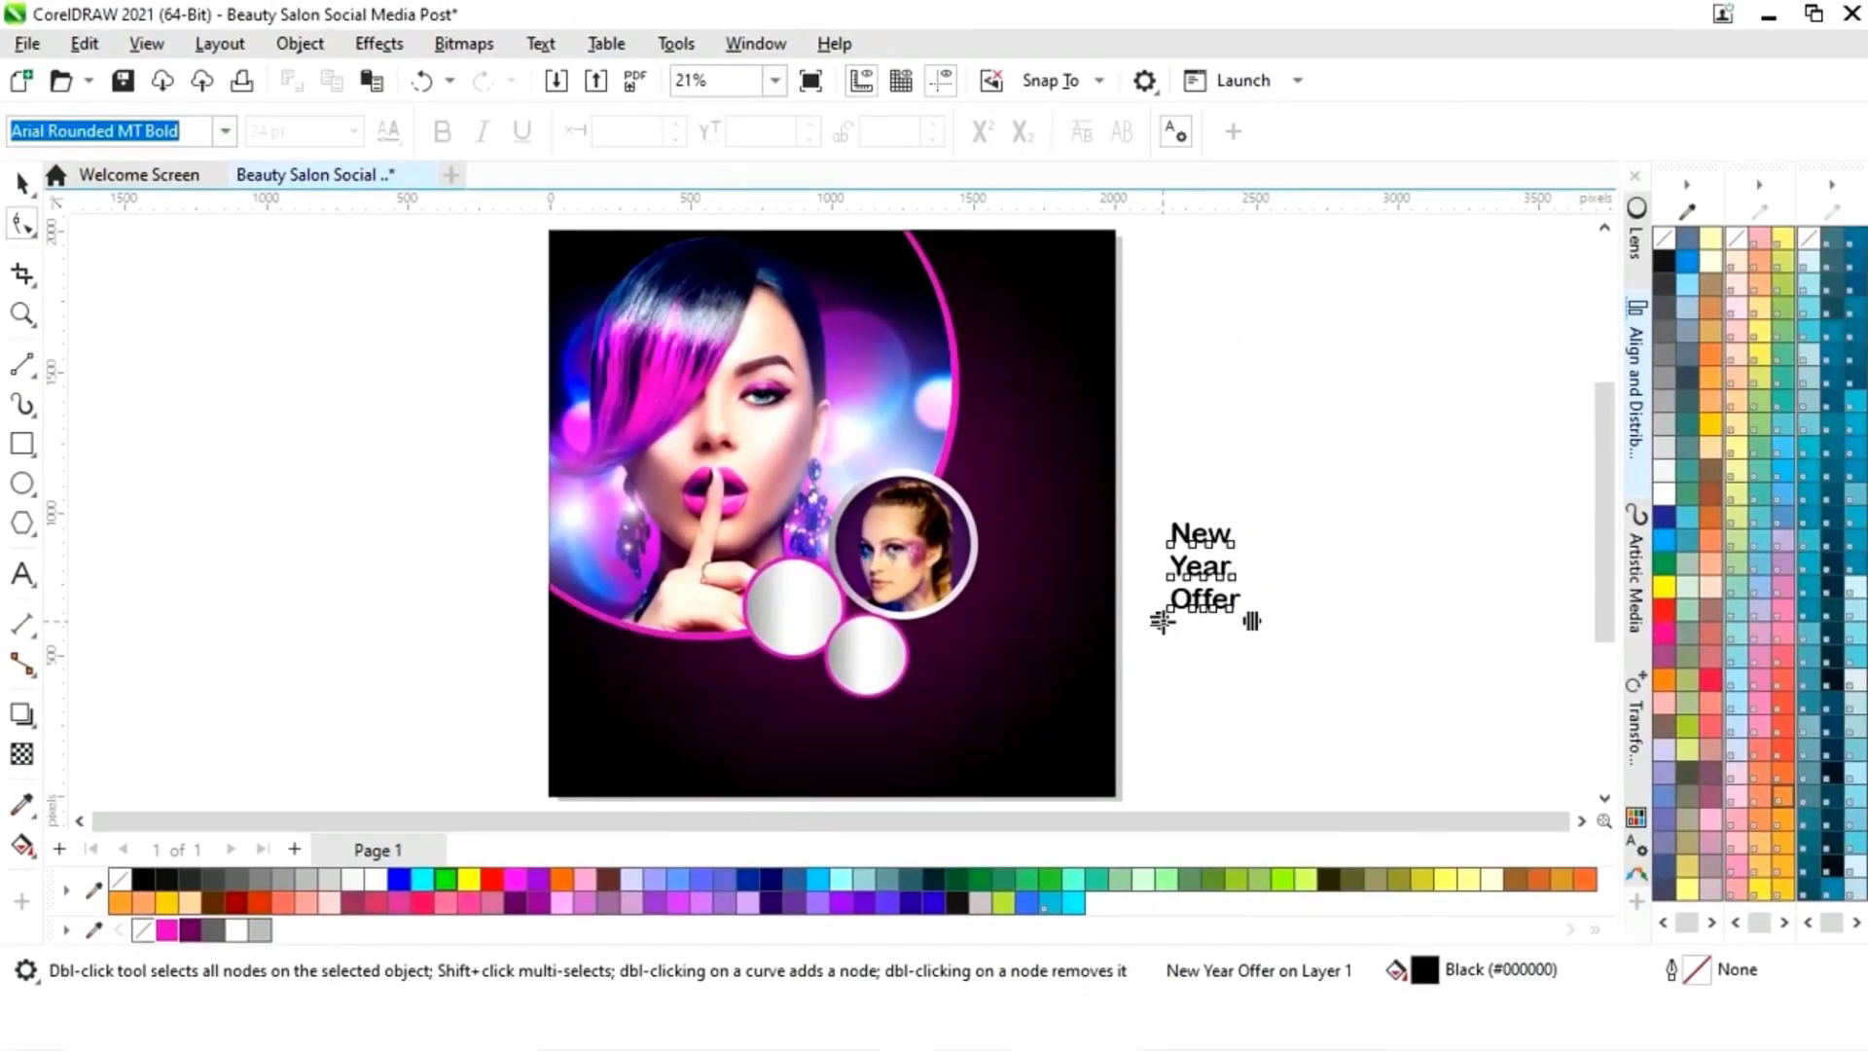
drag(1160, 621, 1162, 591)
click(22, 182)
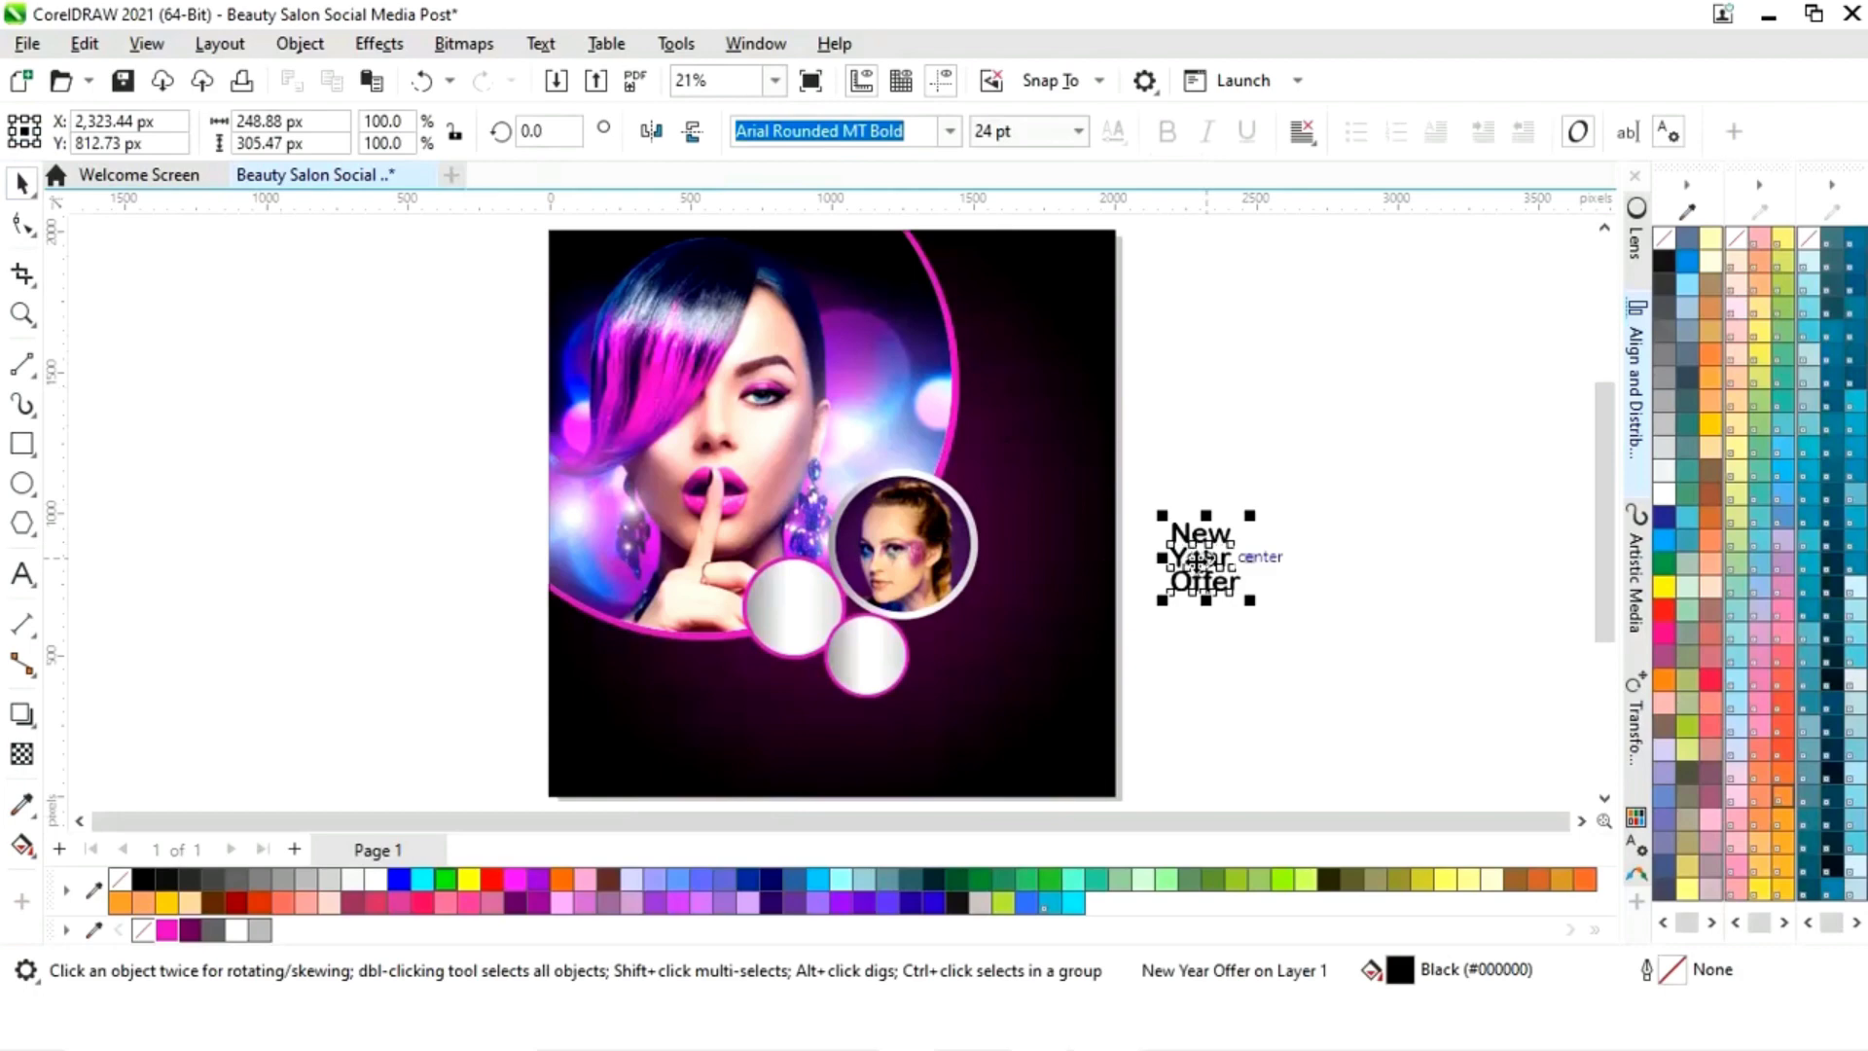
drag(1228, 557, 866, 610)
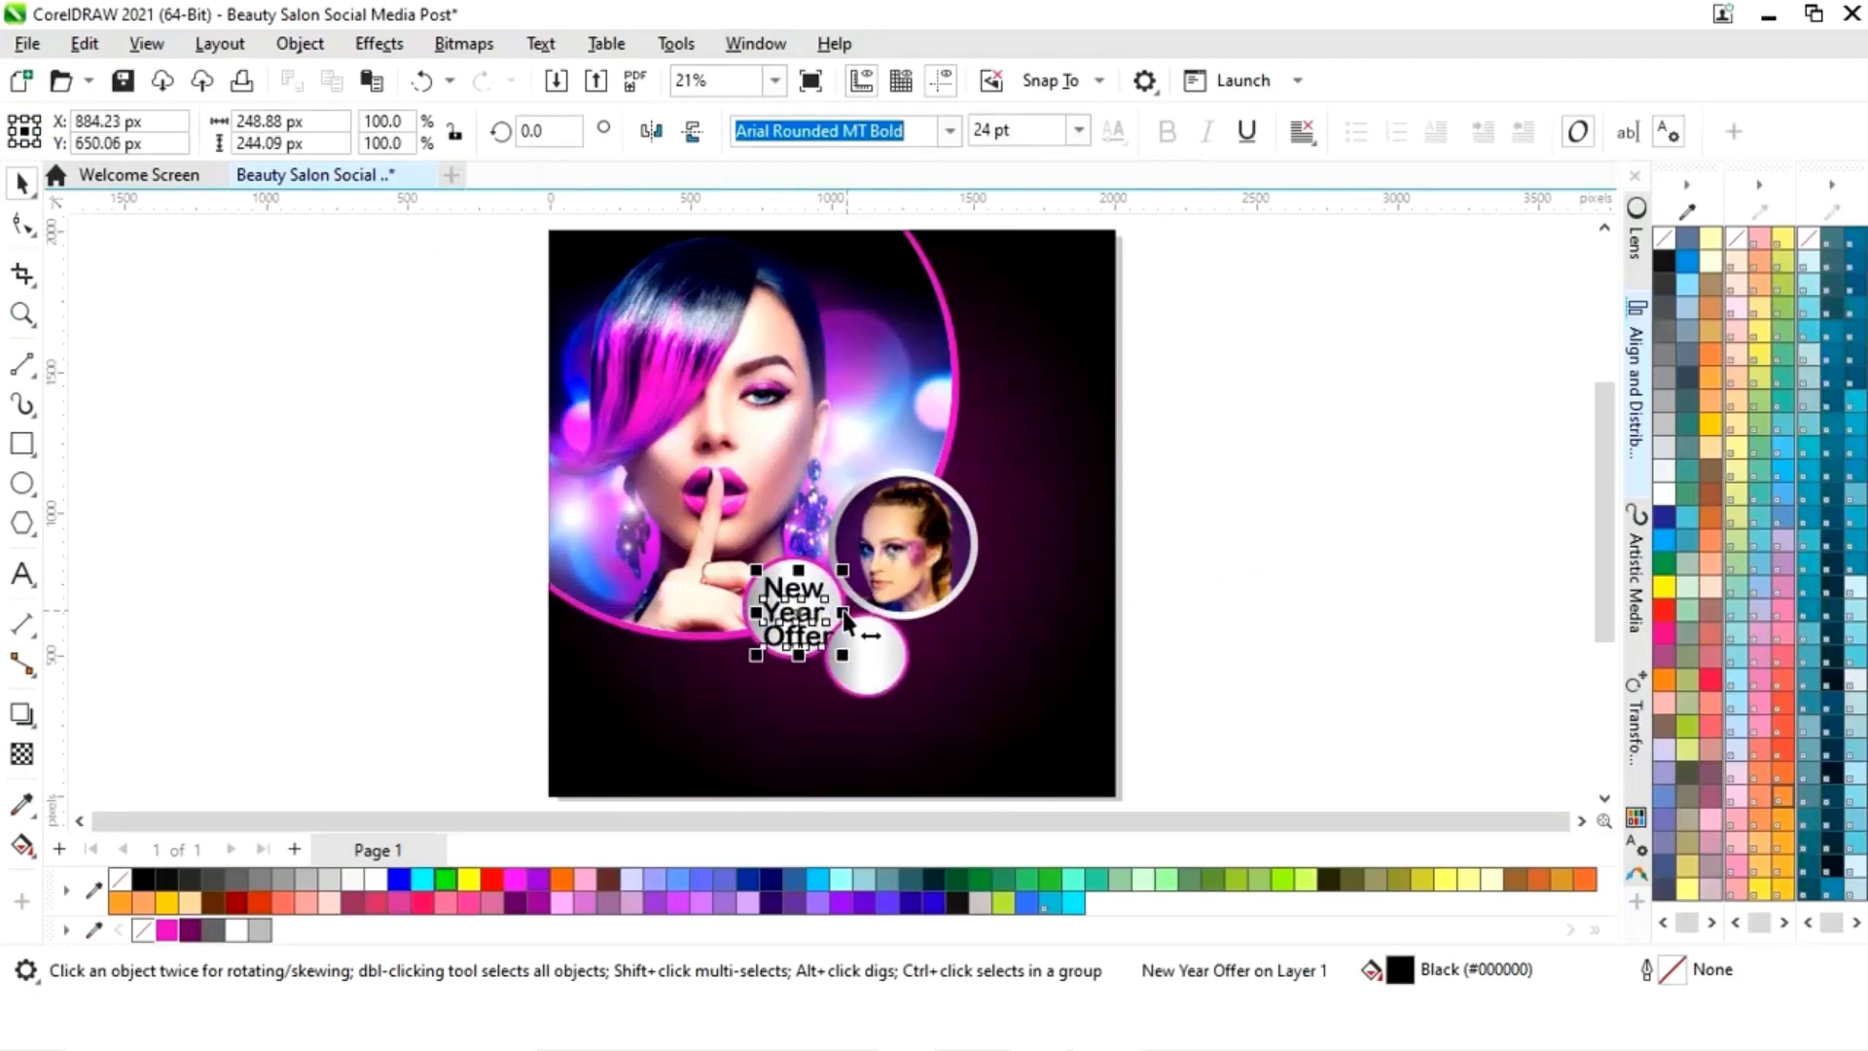
key(z)
drag(659, 540, 973, 715)
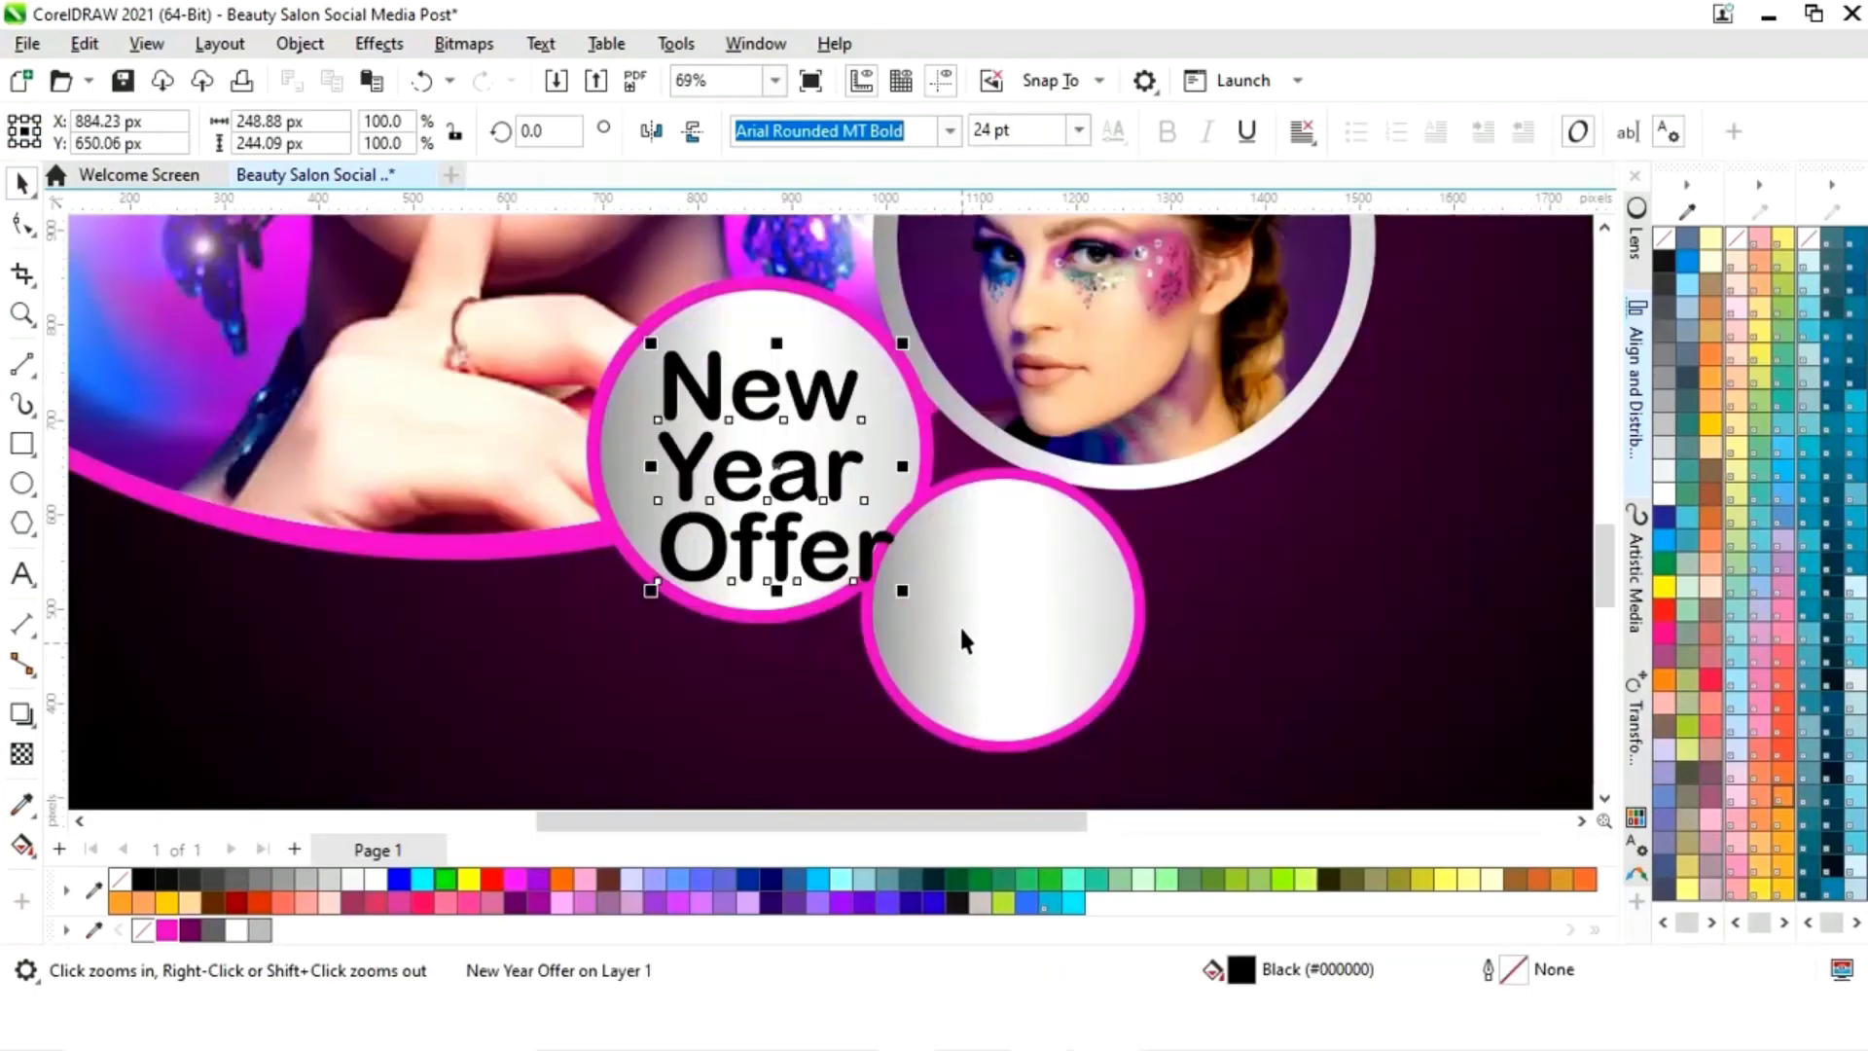
drag(895, 588, 914, 596)
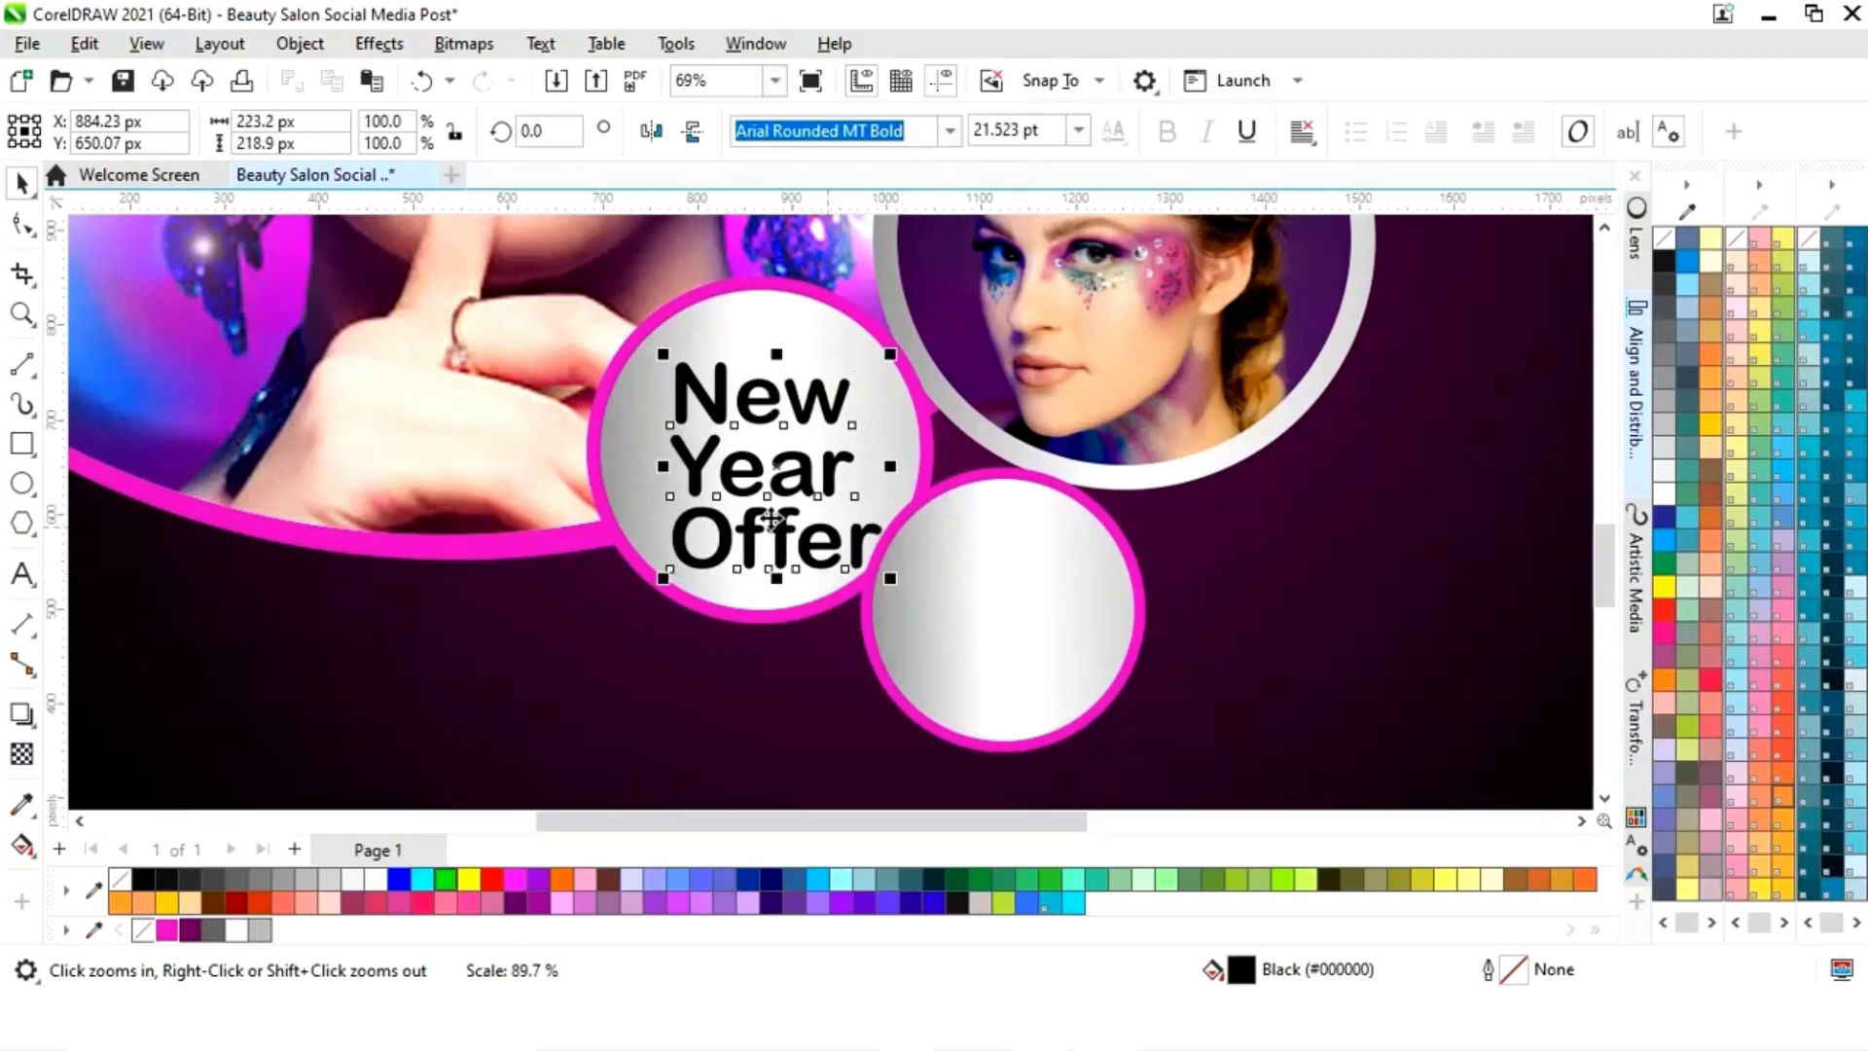
drag(764, 516, 881, 551)
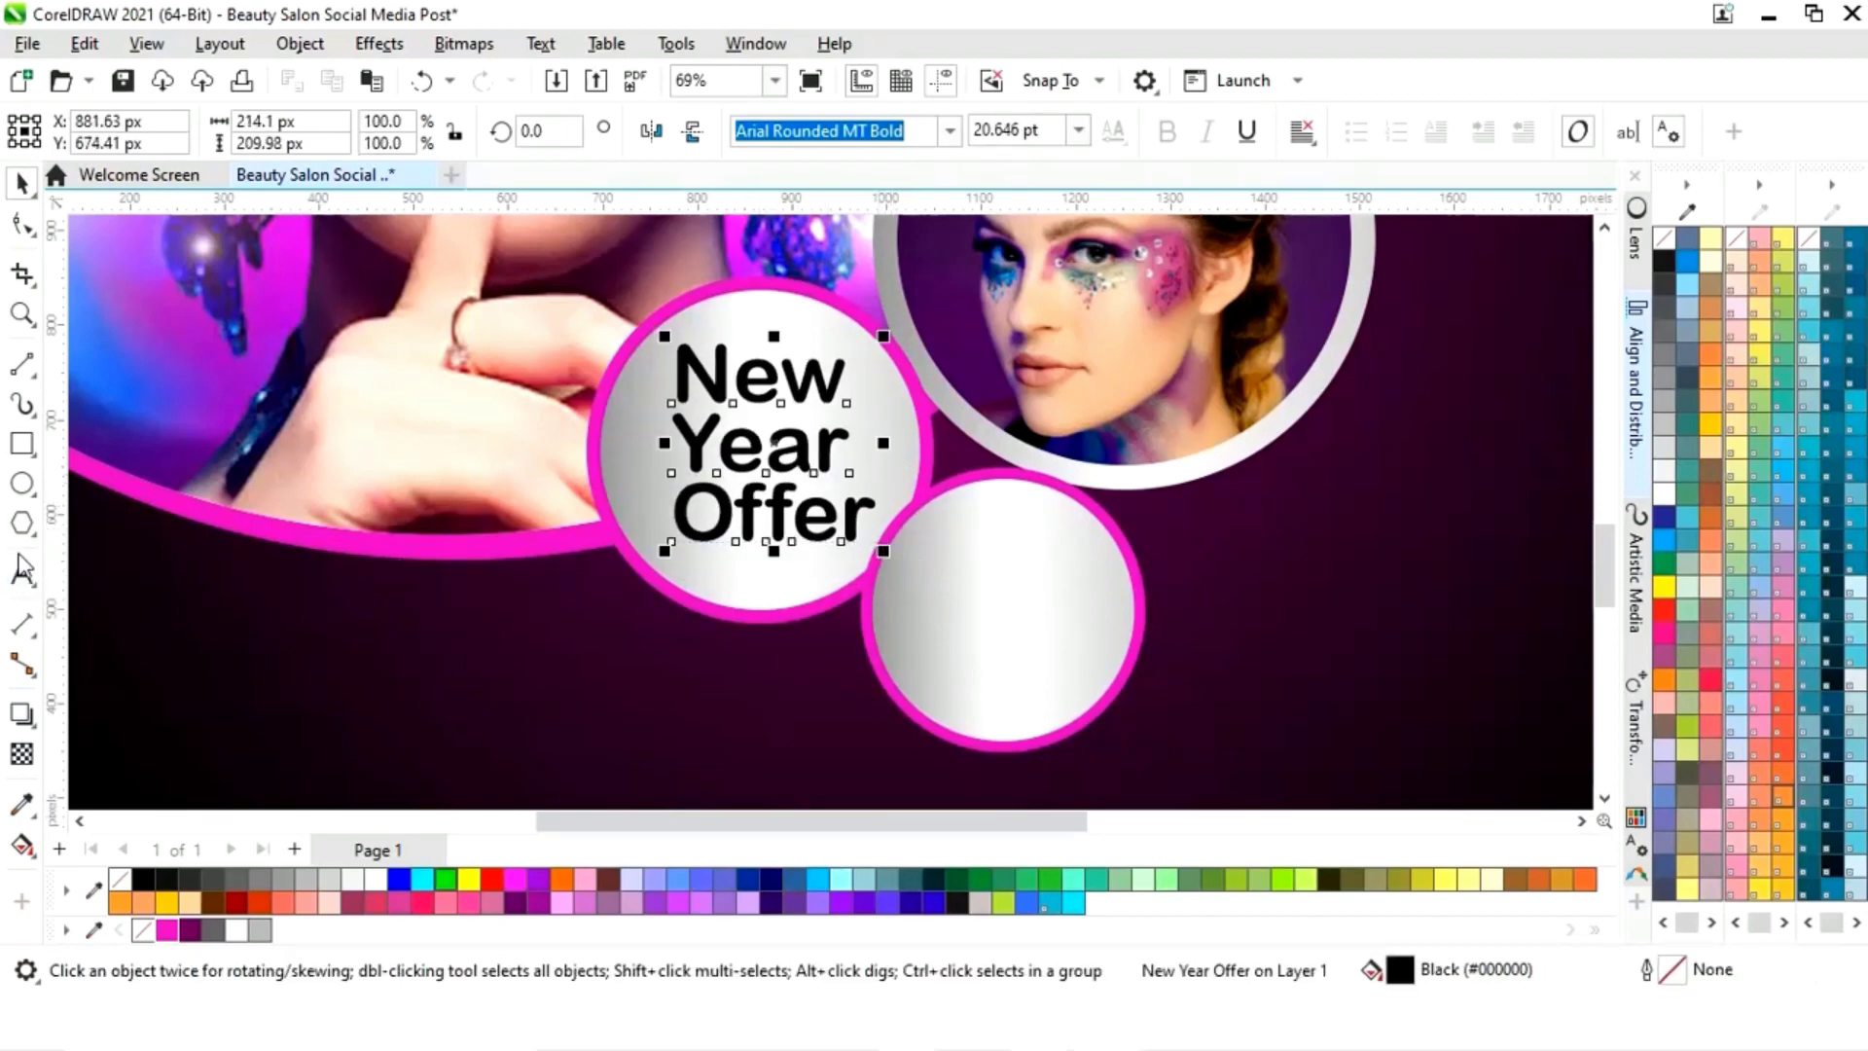
Step: Set the word 'Offer' to 24 pt
click(21, 574)
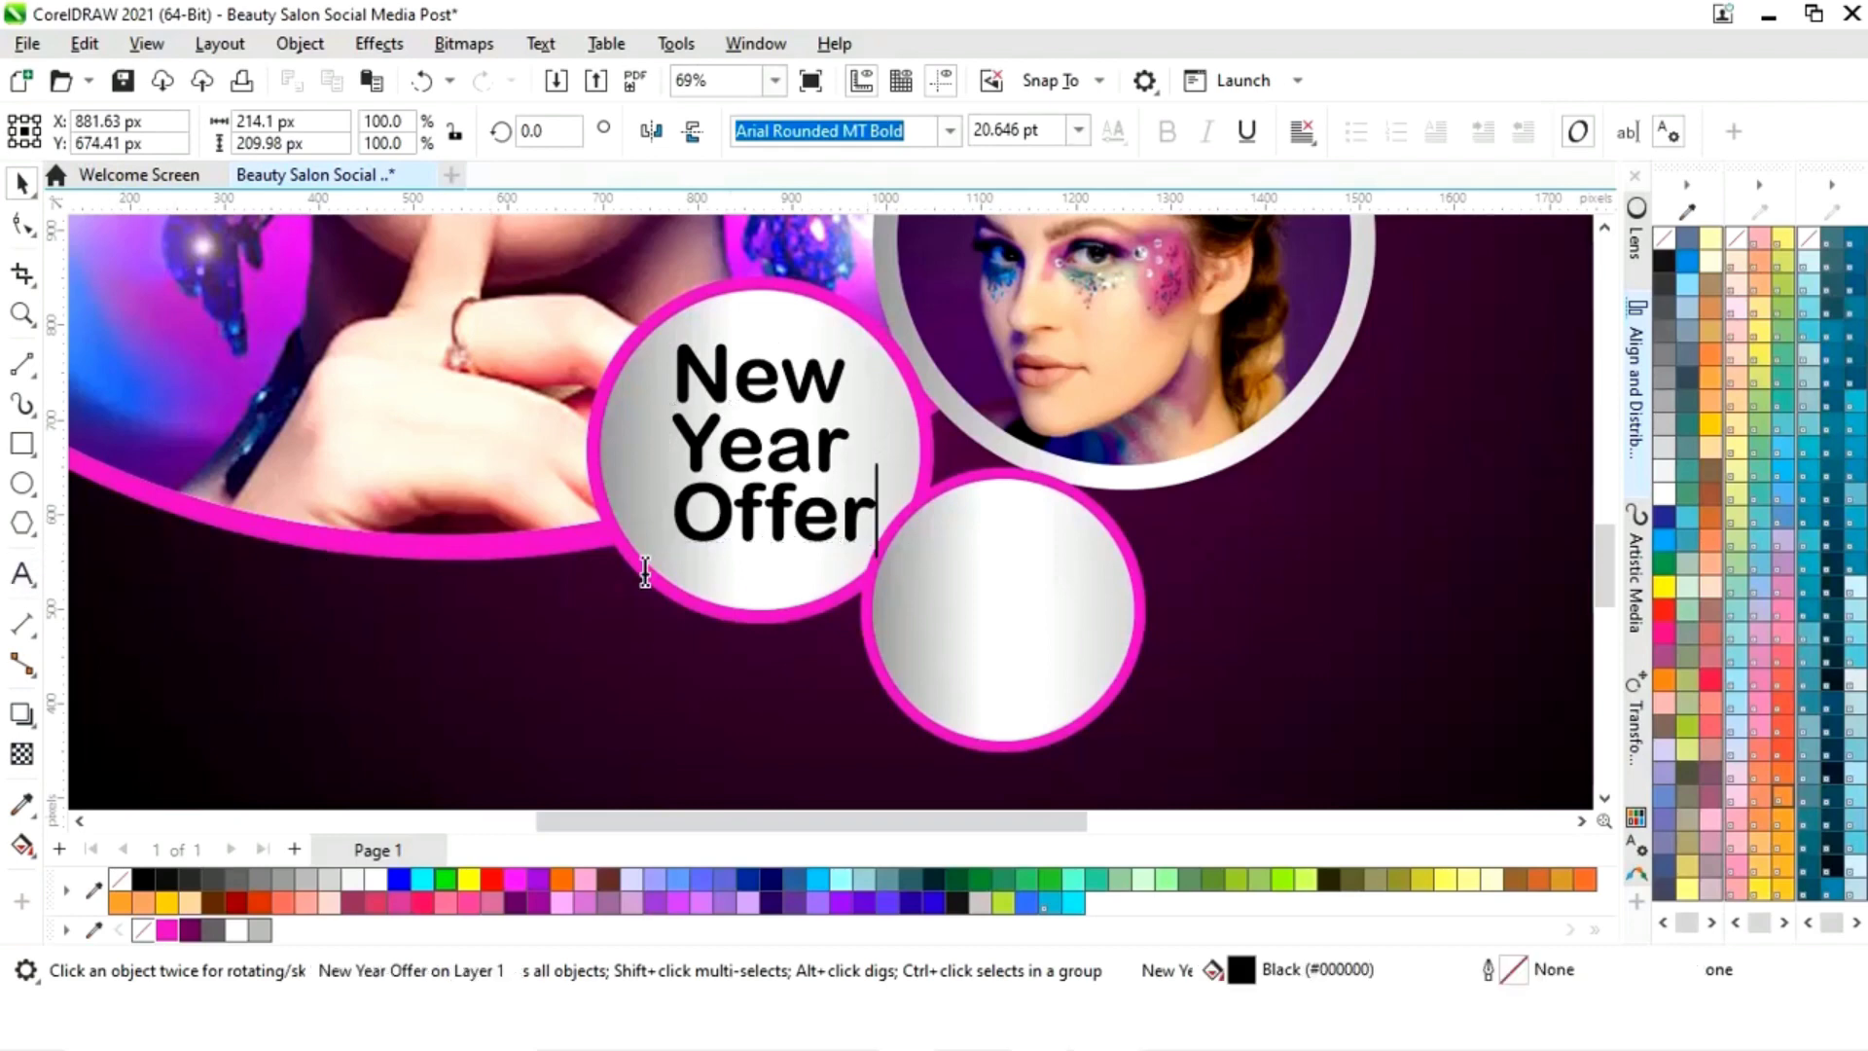
drag(876, 521, 647, 522)
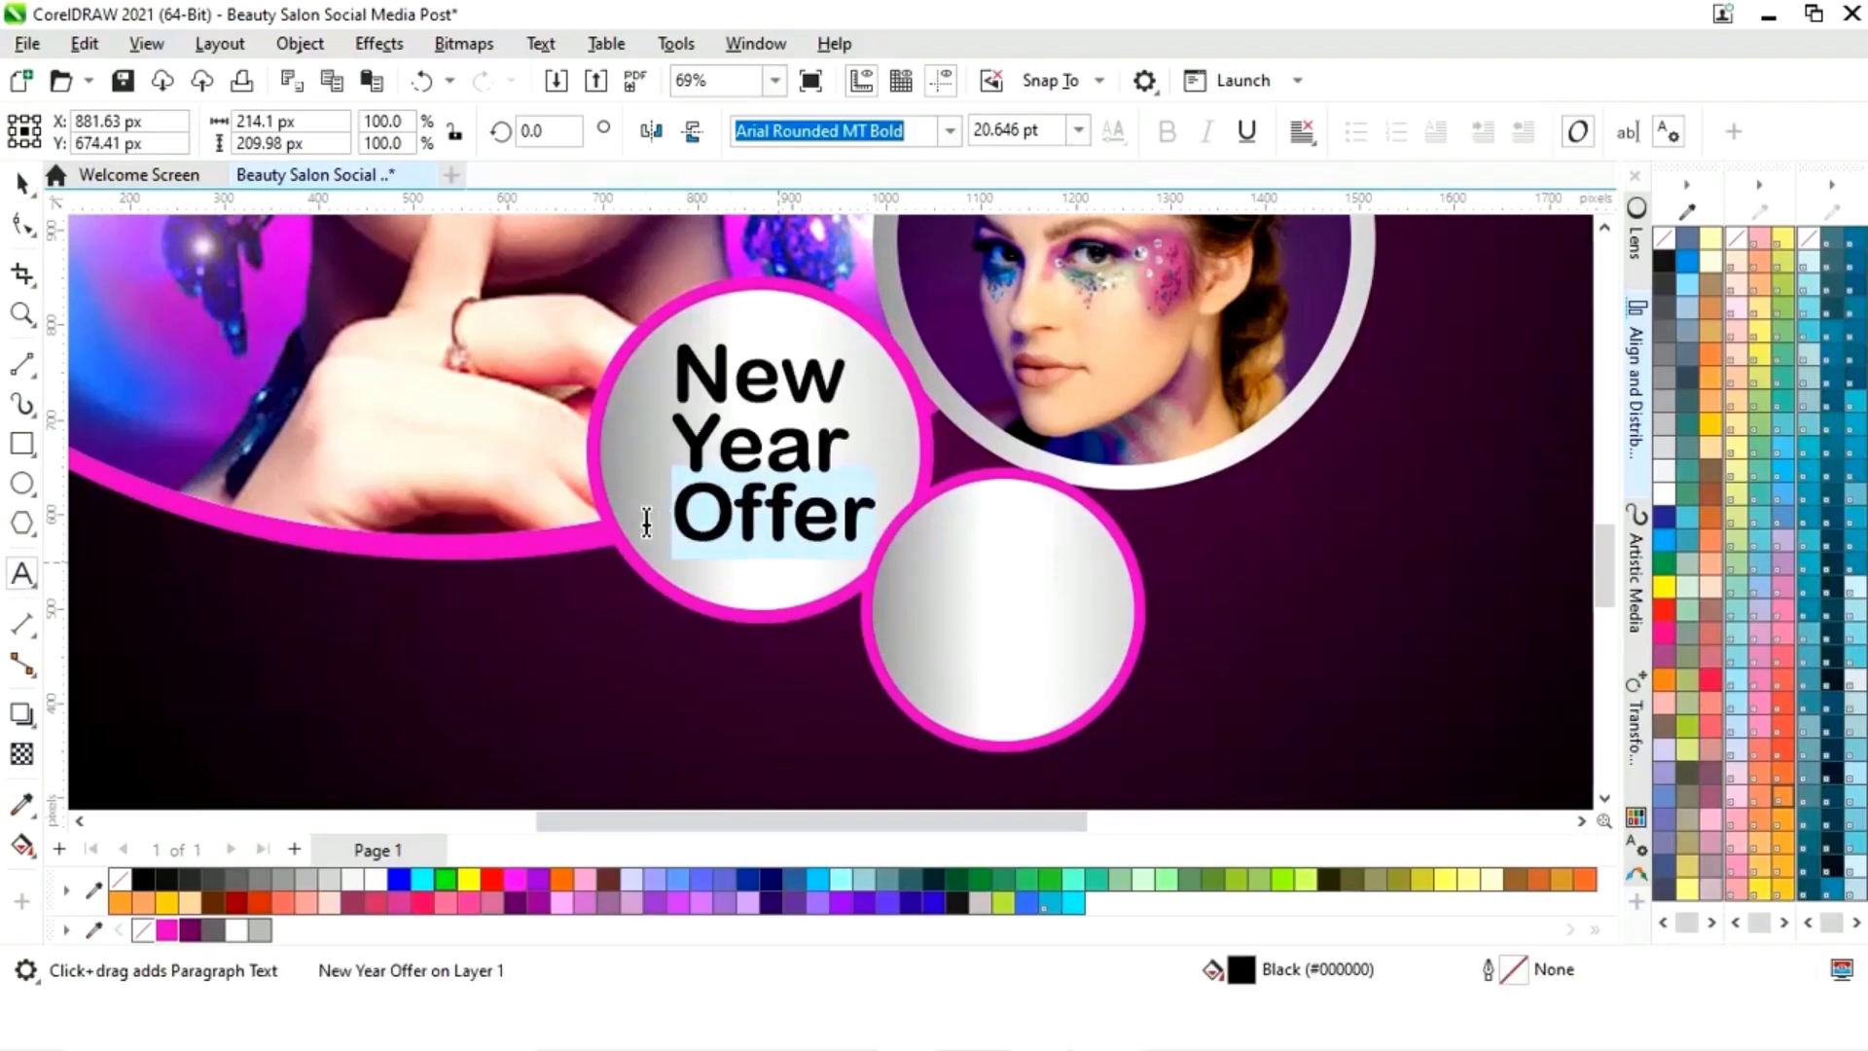
click(1079, 130)
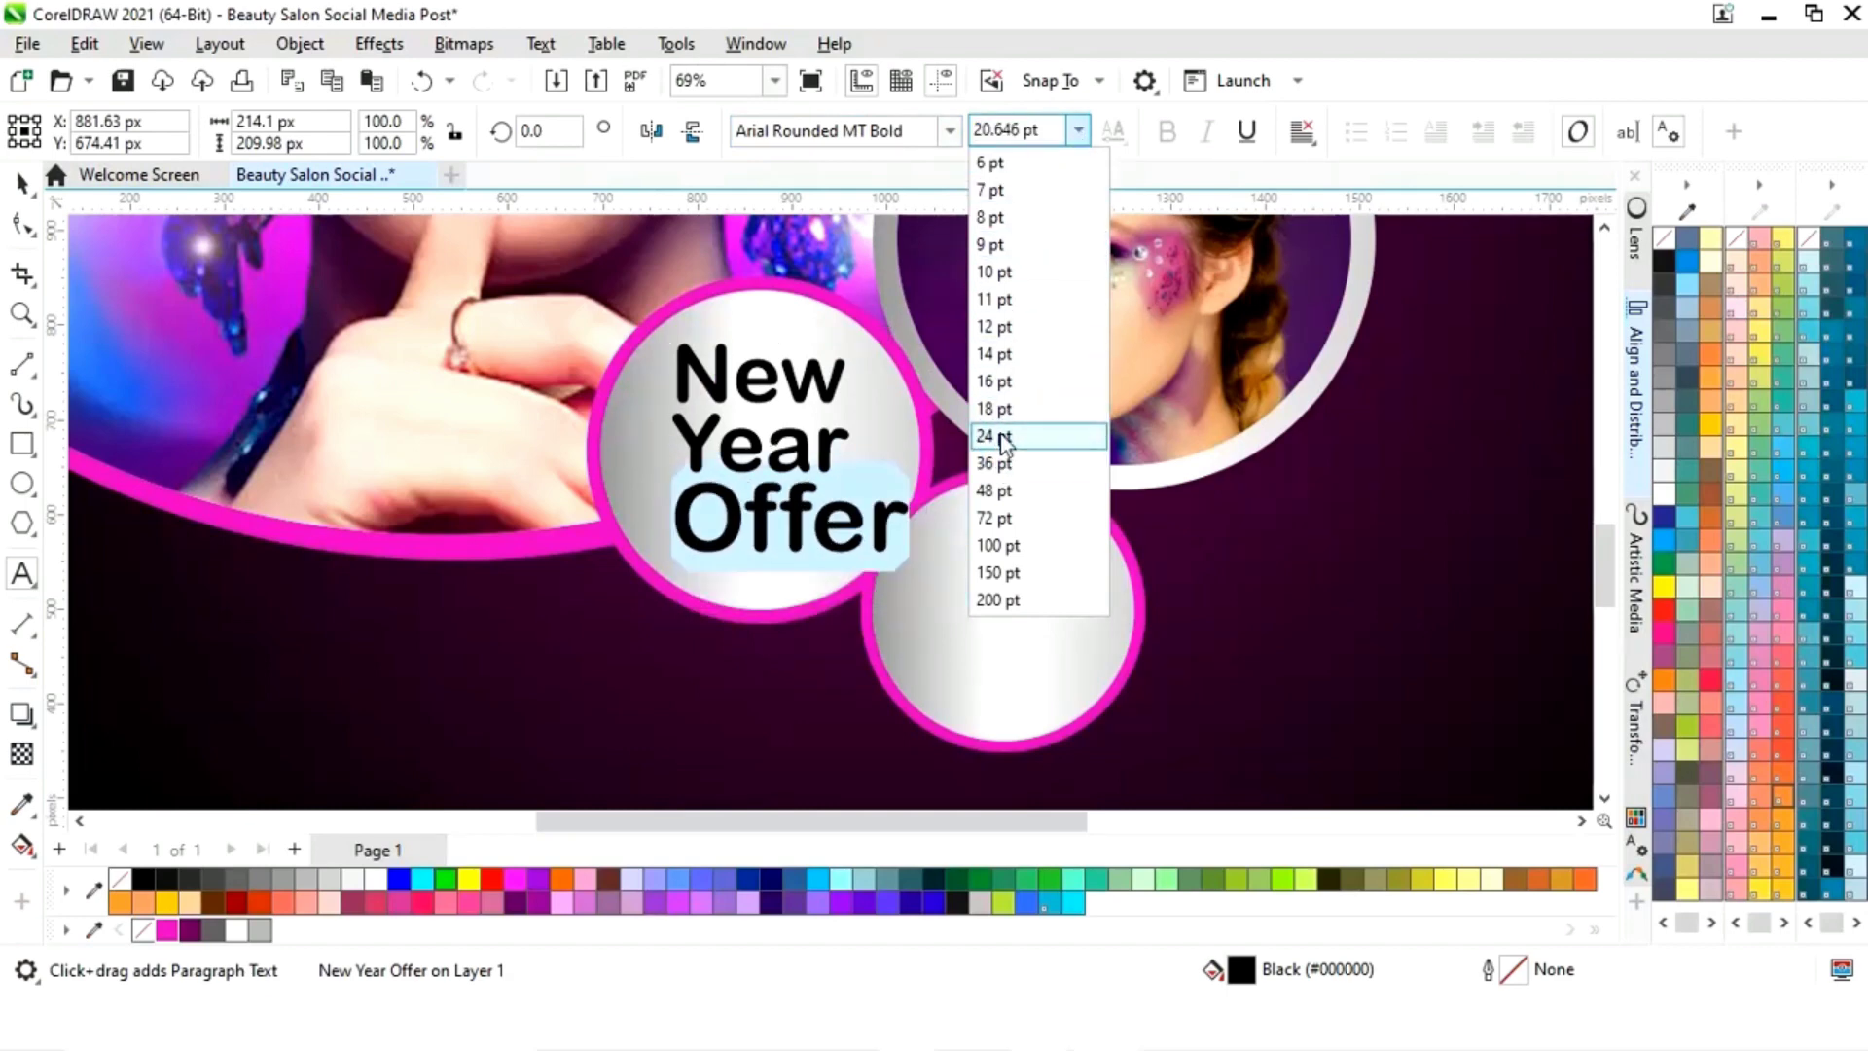
click(1003, 438)
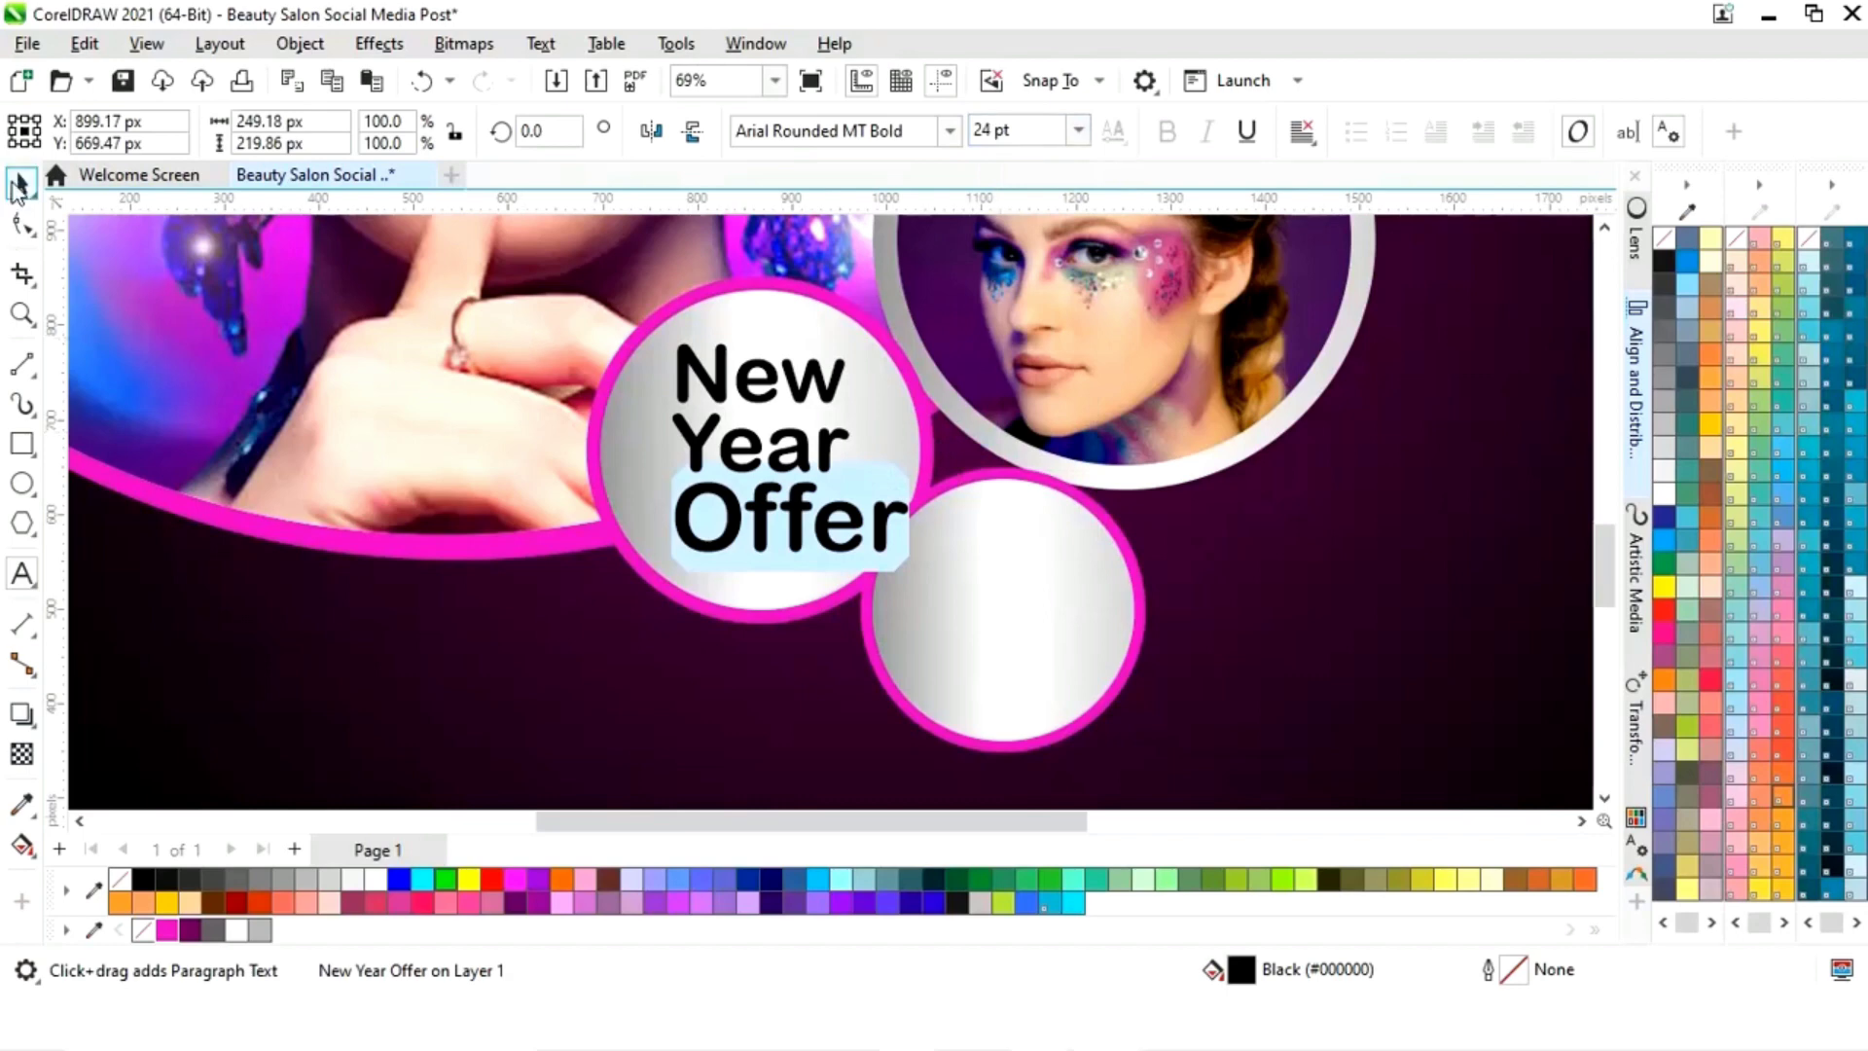
Step: Centre-align the text lines and centre the text horizontally on the grey circle
click(19, 185)
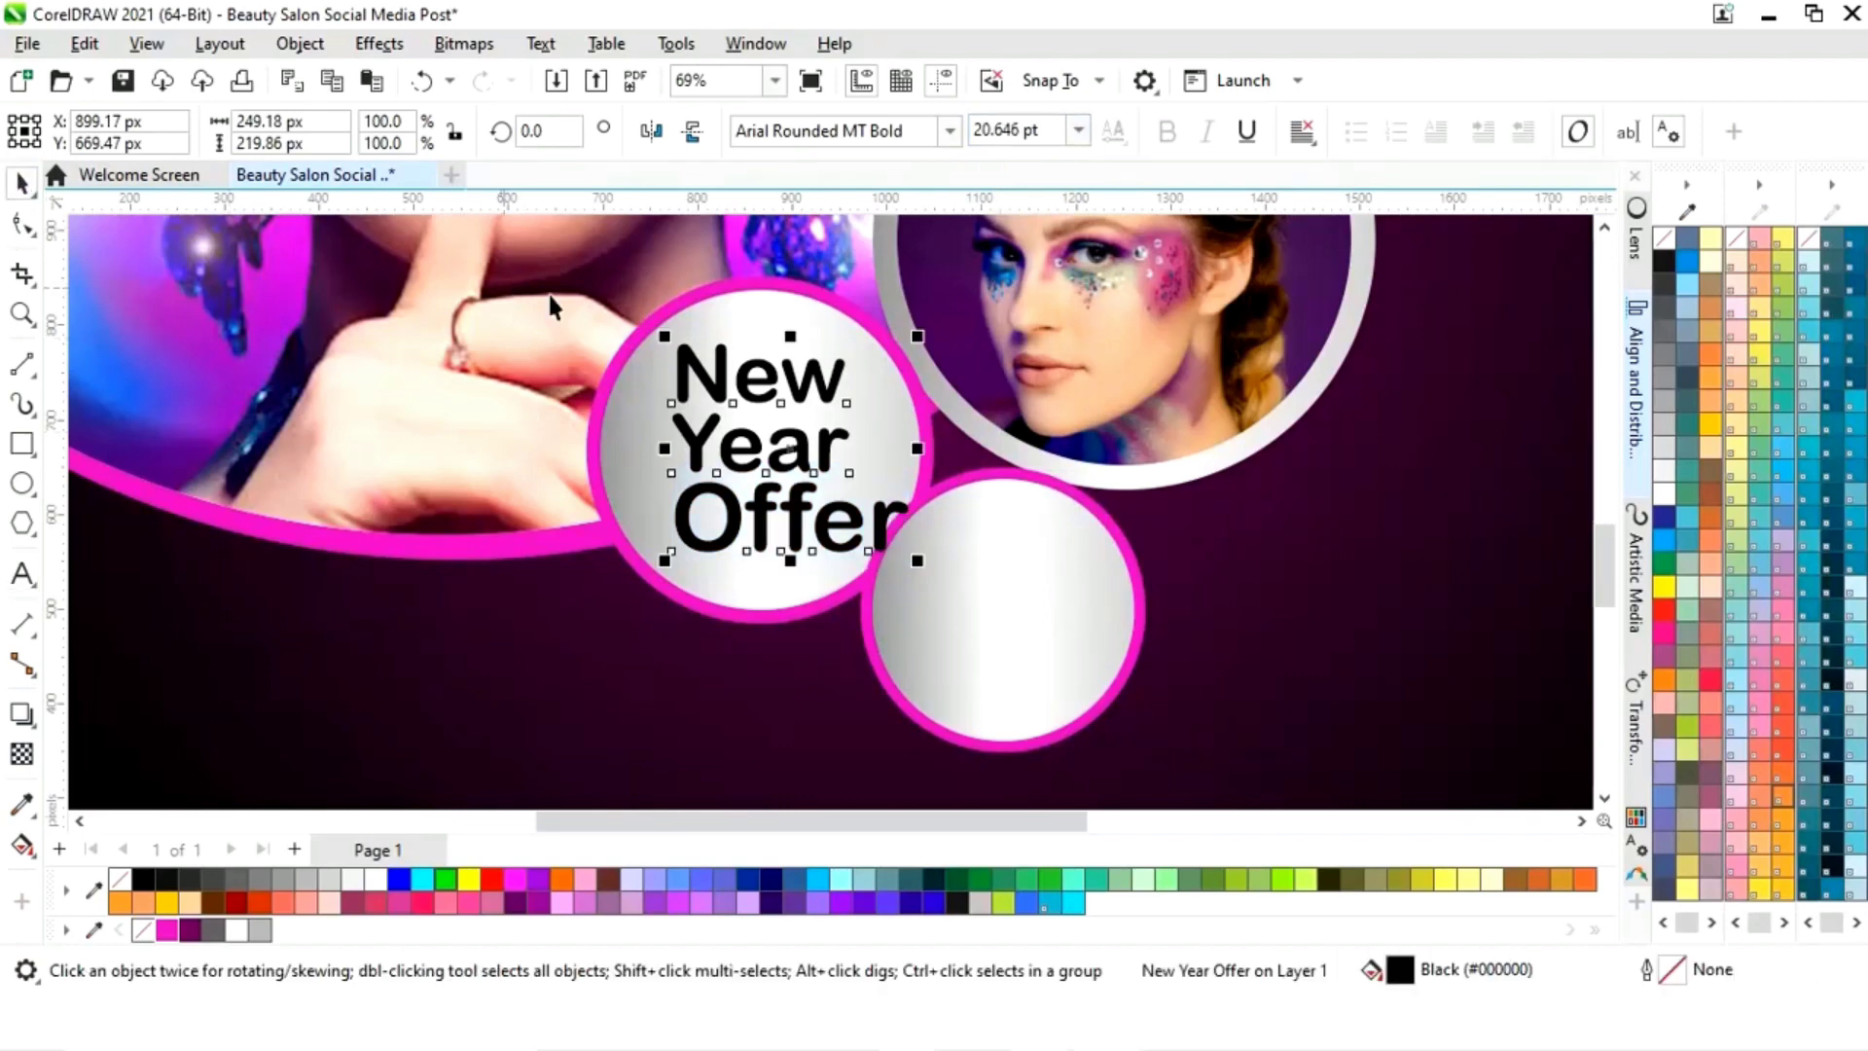
click(1313, 146)
click(1348, 233)
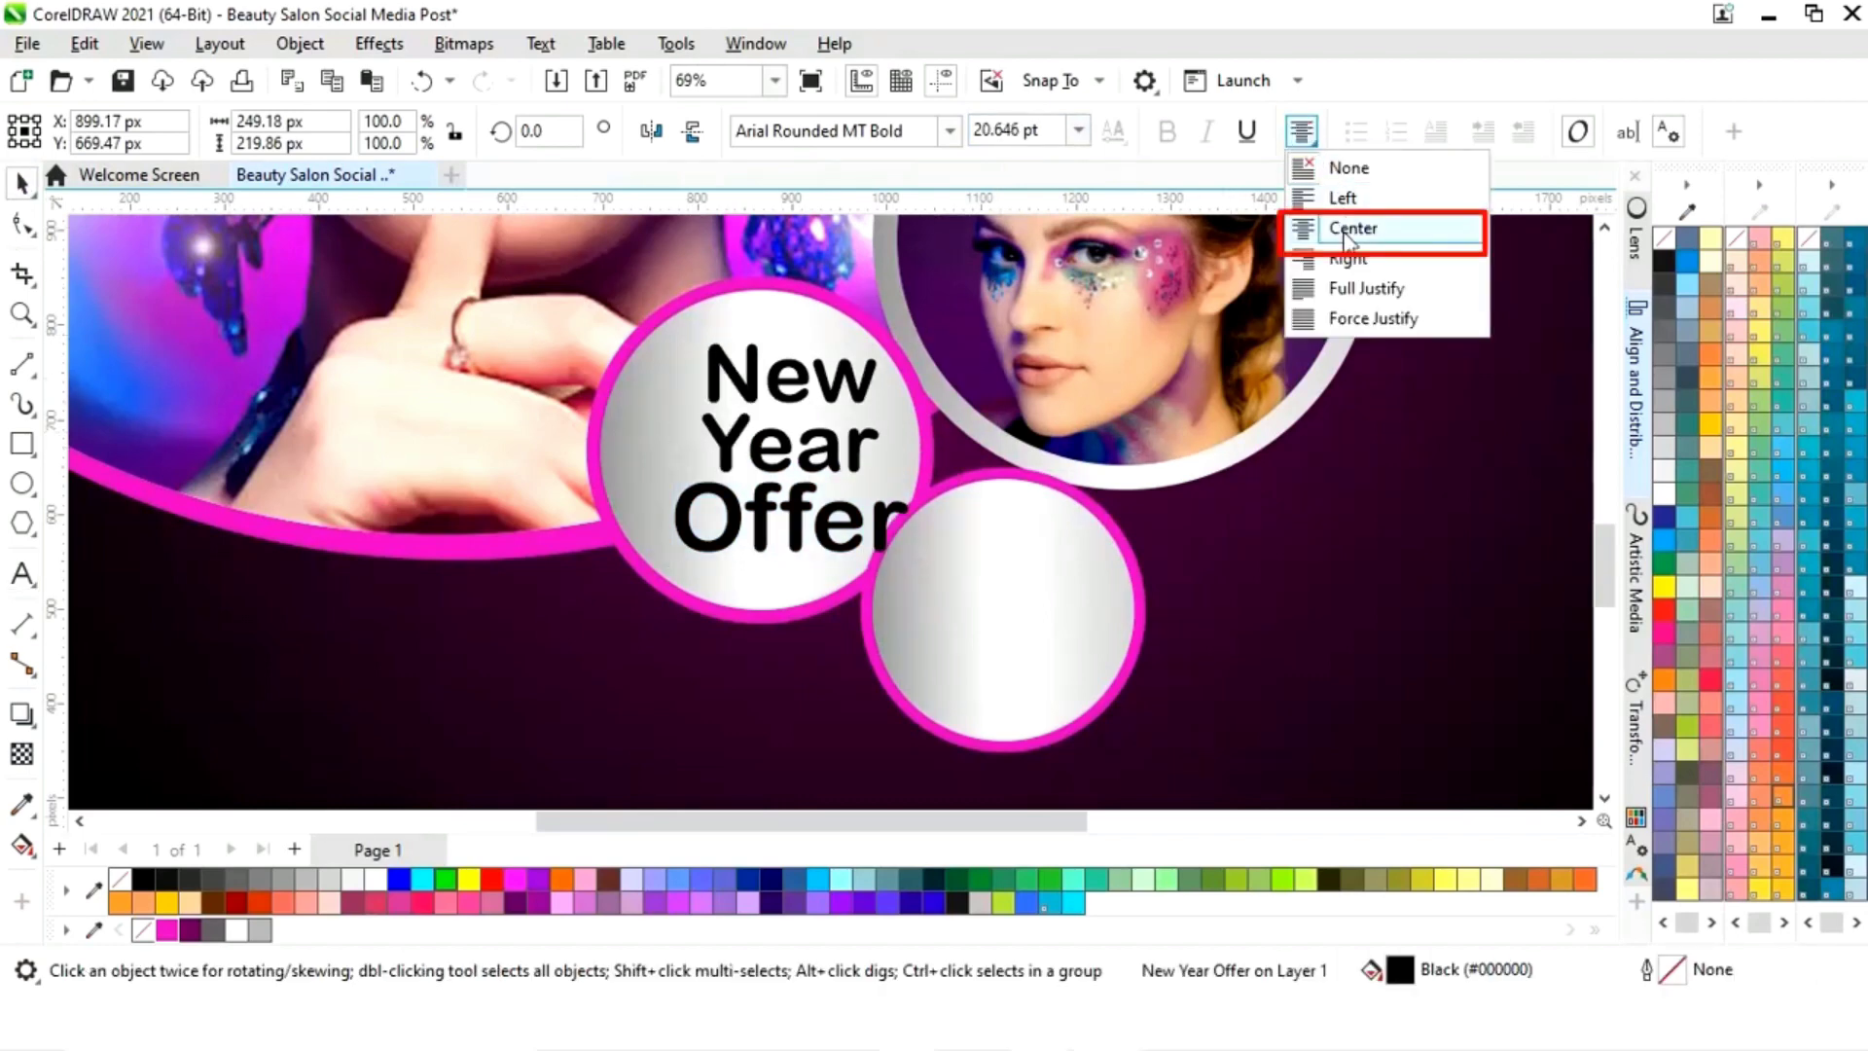
click(1349, 229)
shift+click(637, 431)
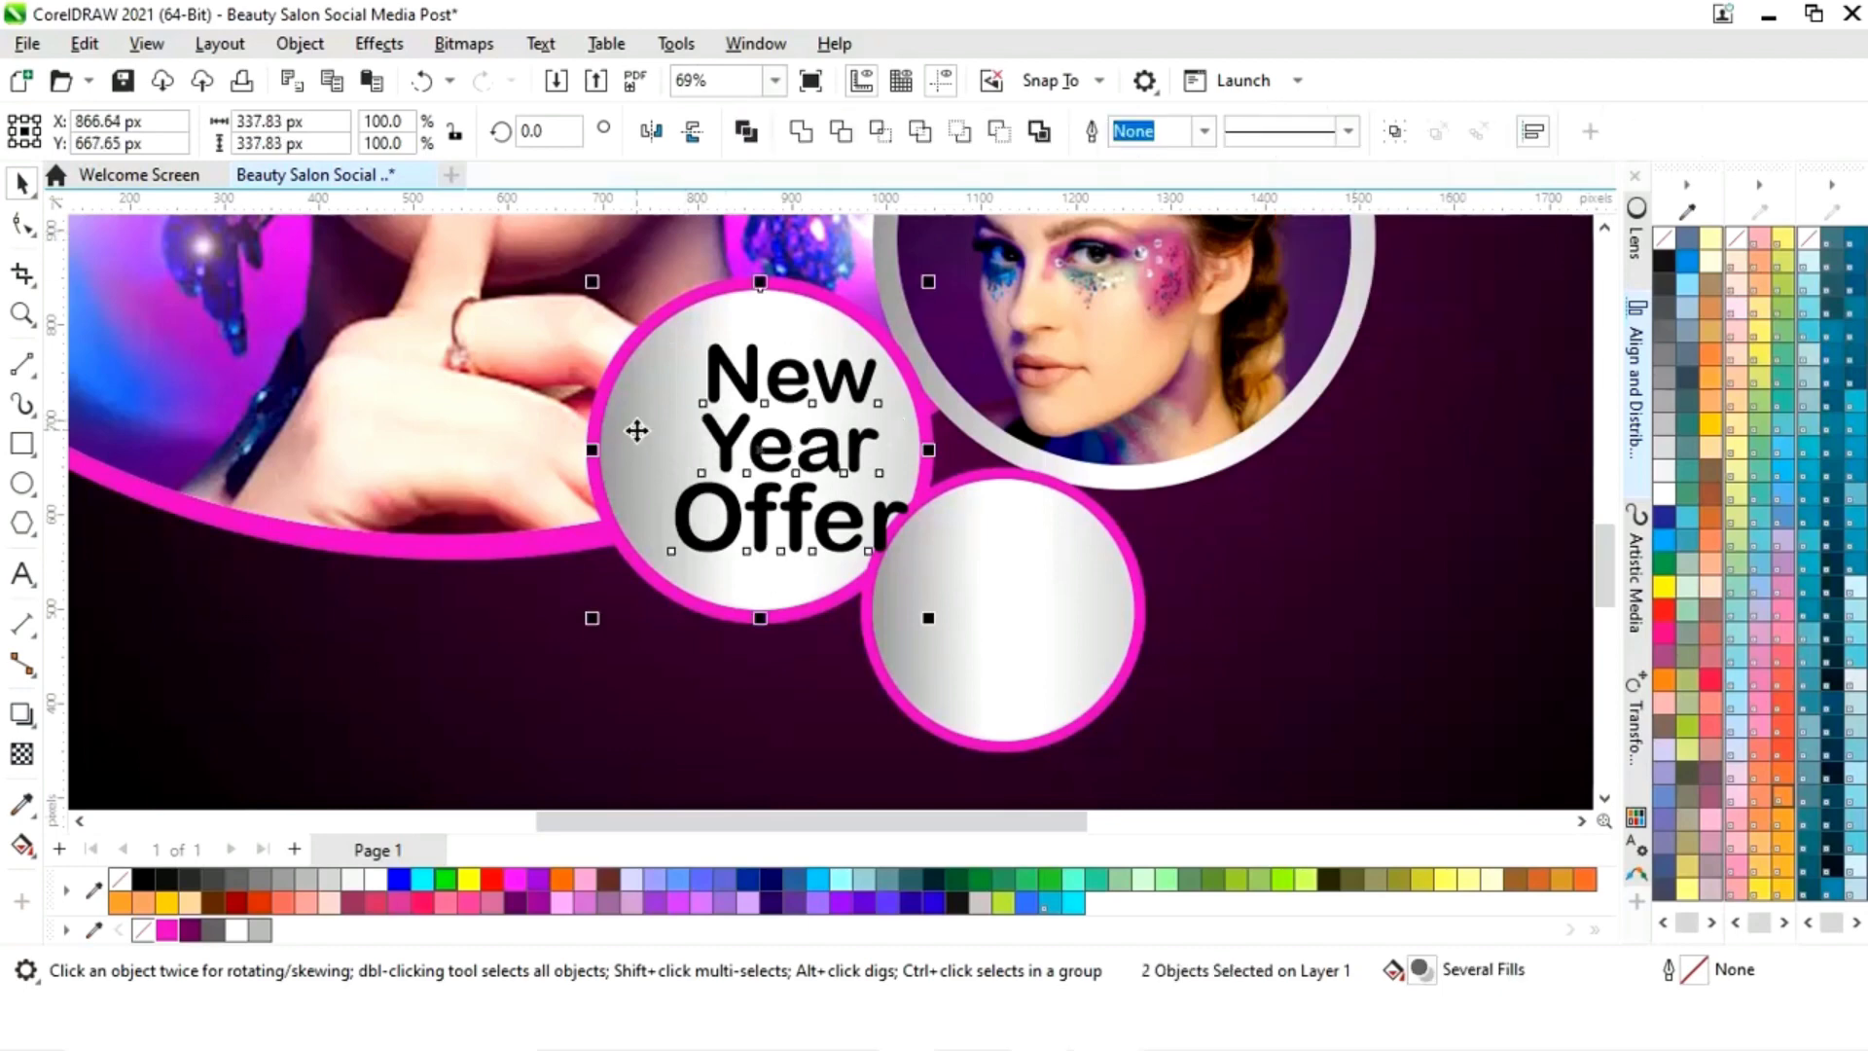
key(e)
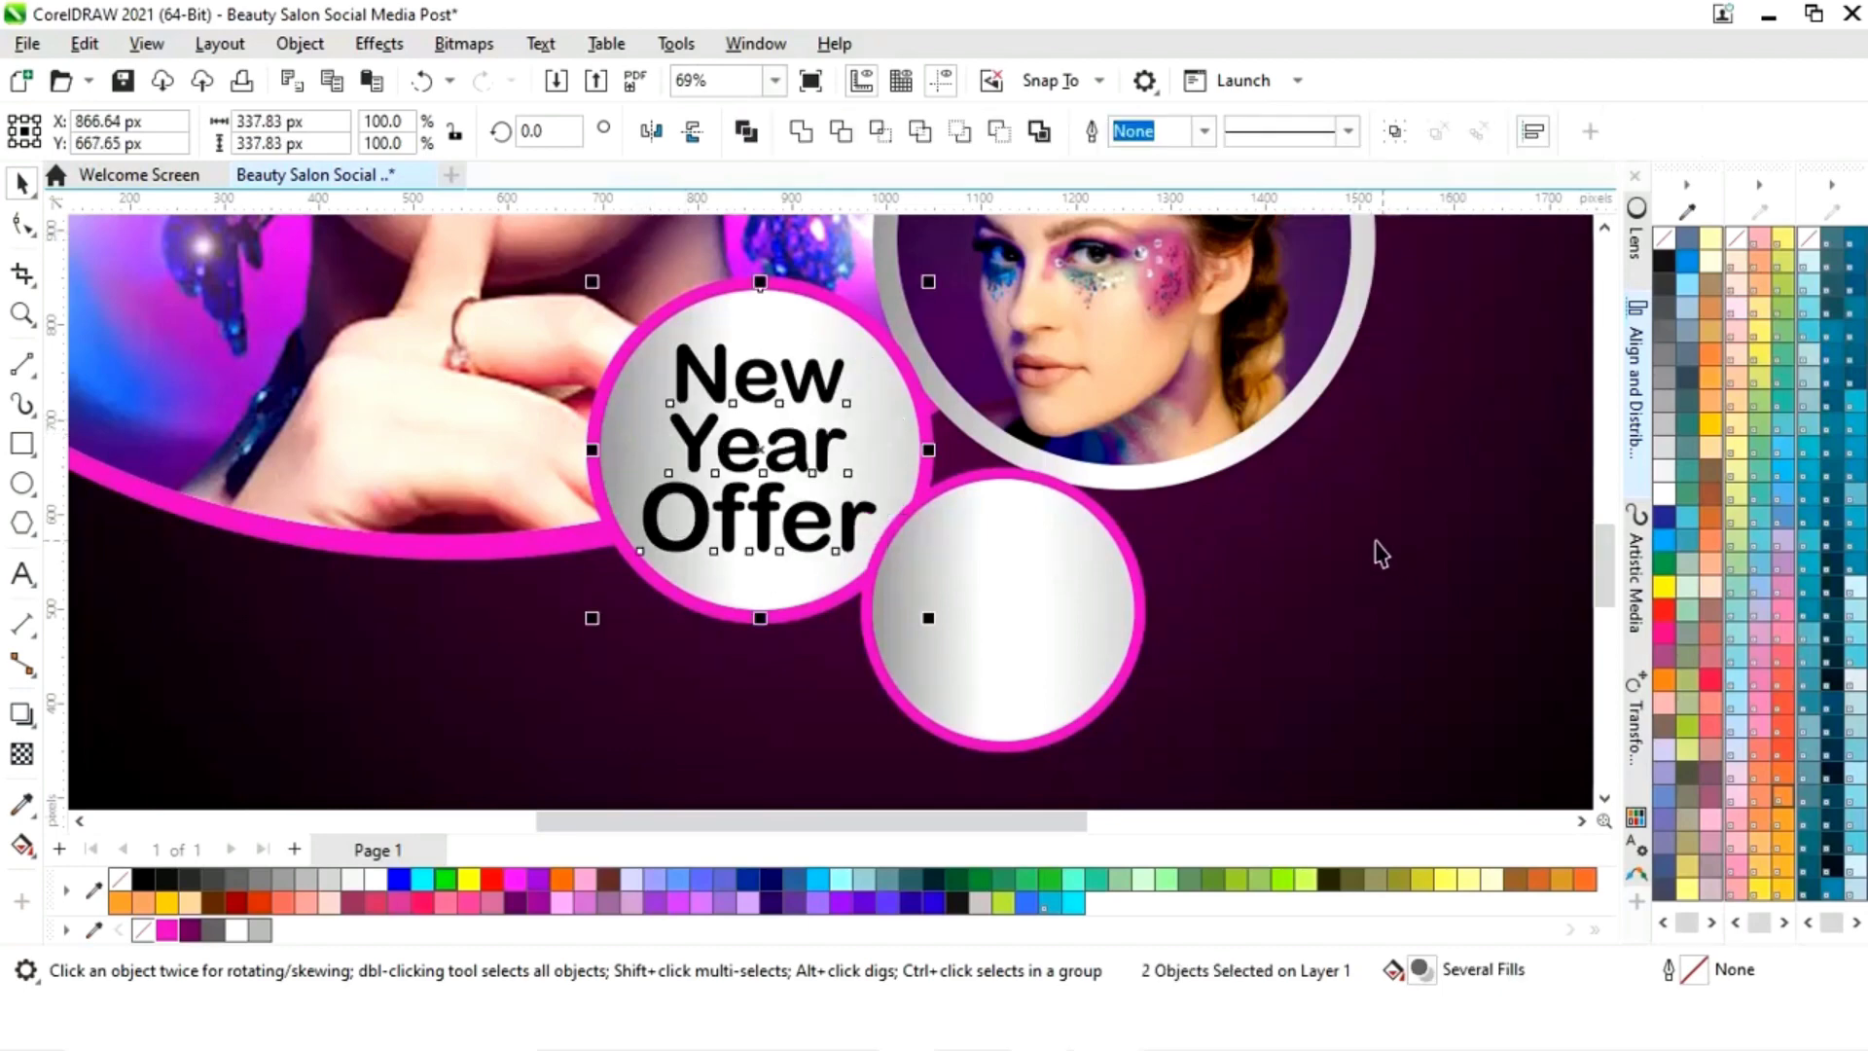
click(21, 574)
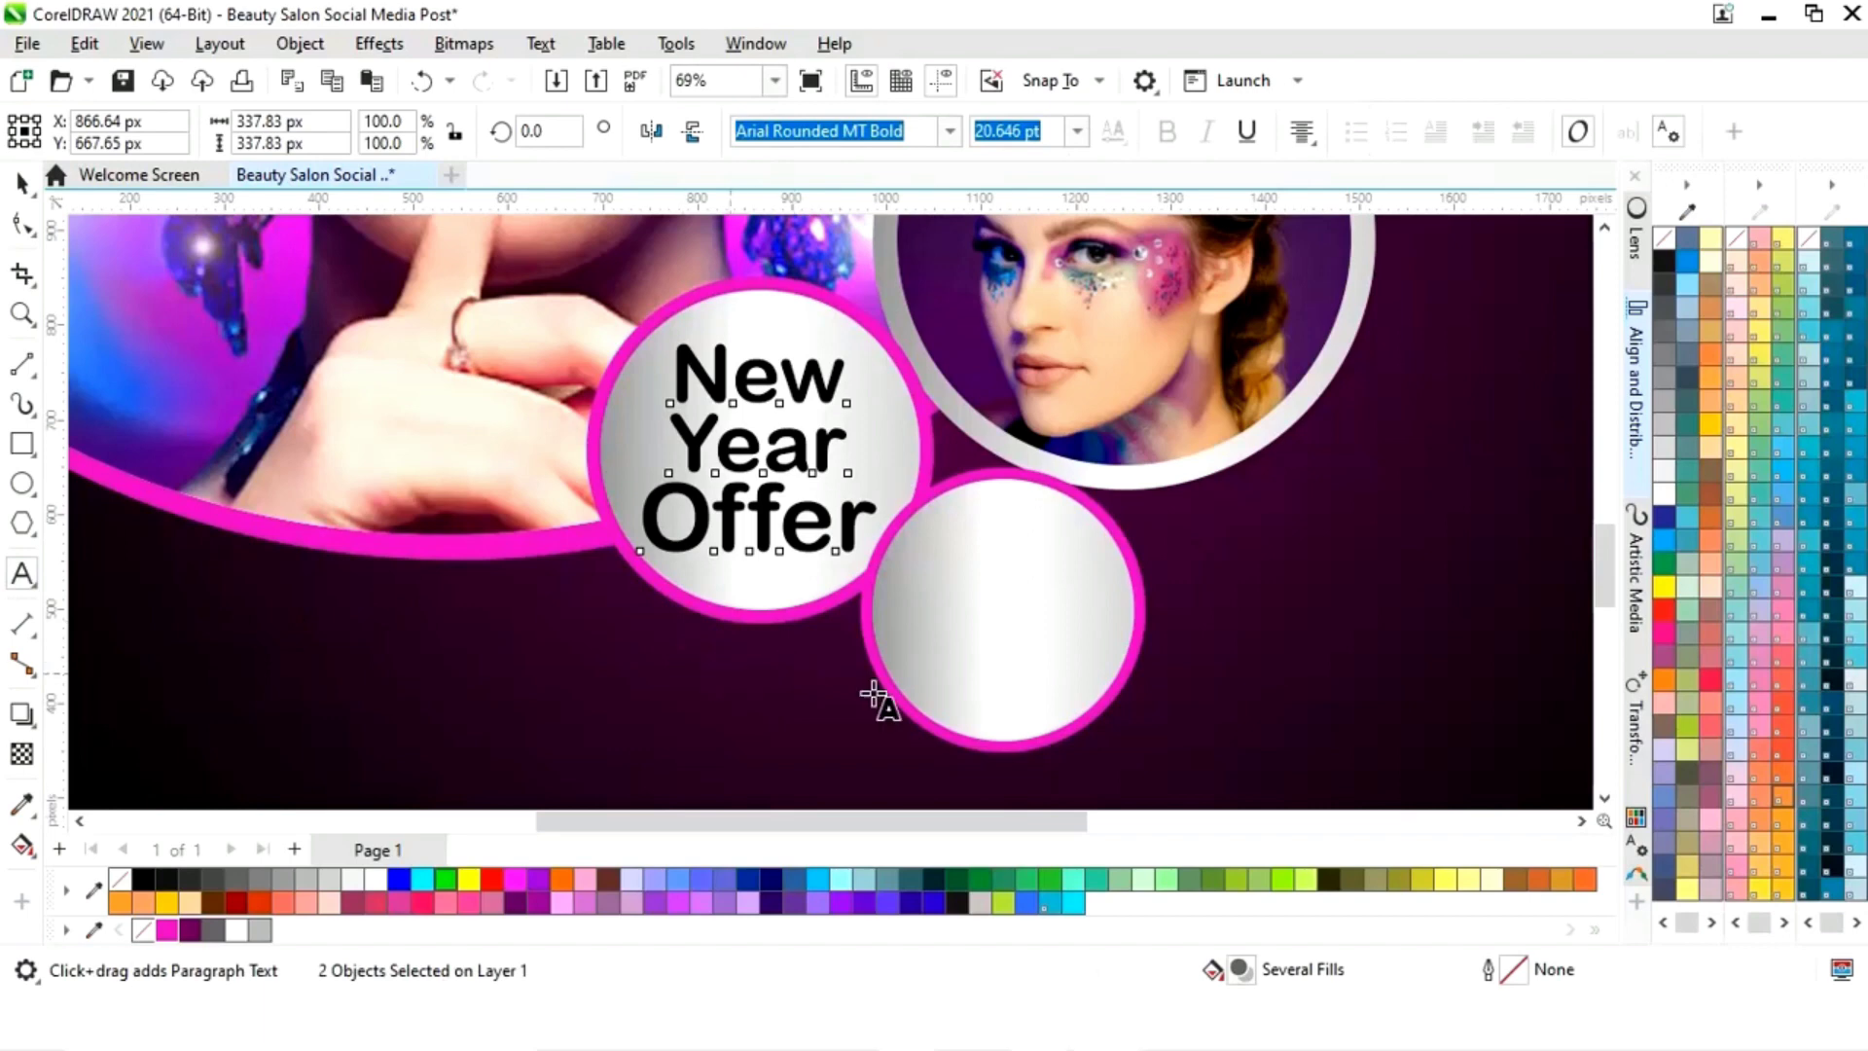
Step: Type '40%' in the lower circle, then enlarge and centre it there
click(929, 596)
text(40)
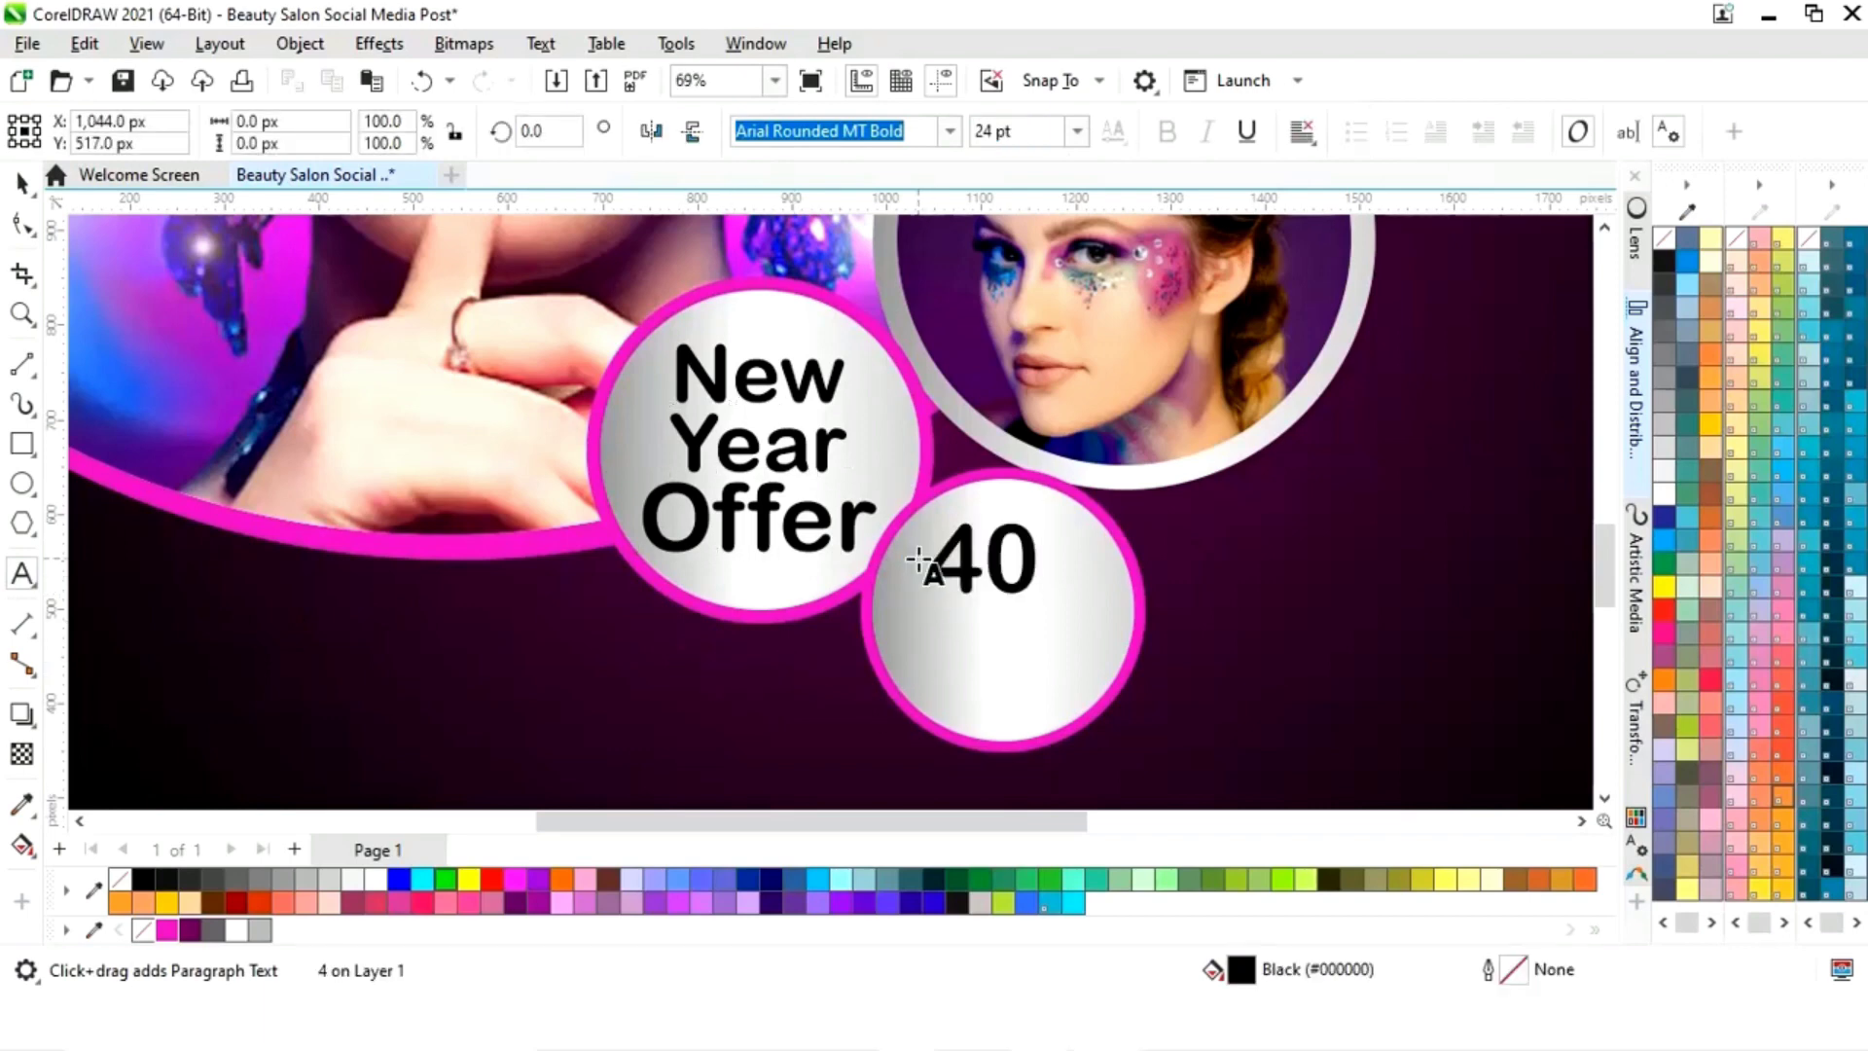
text(%)
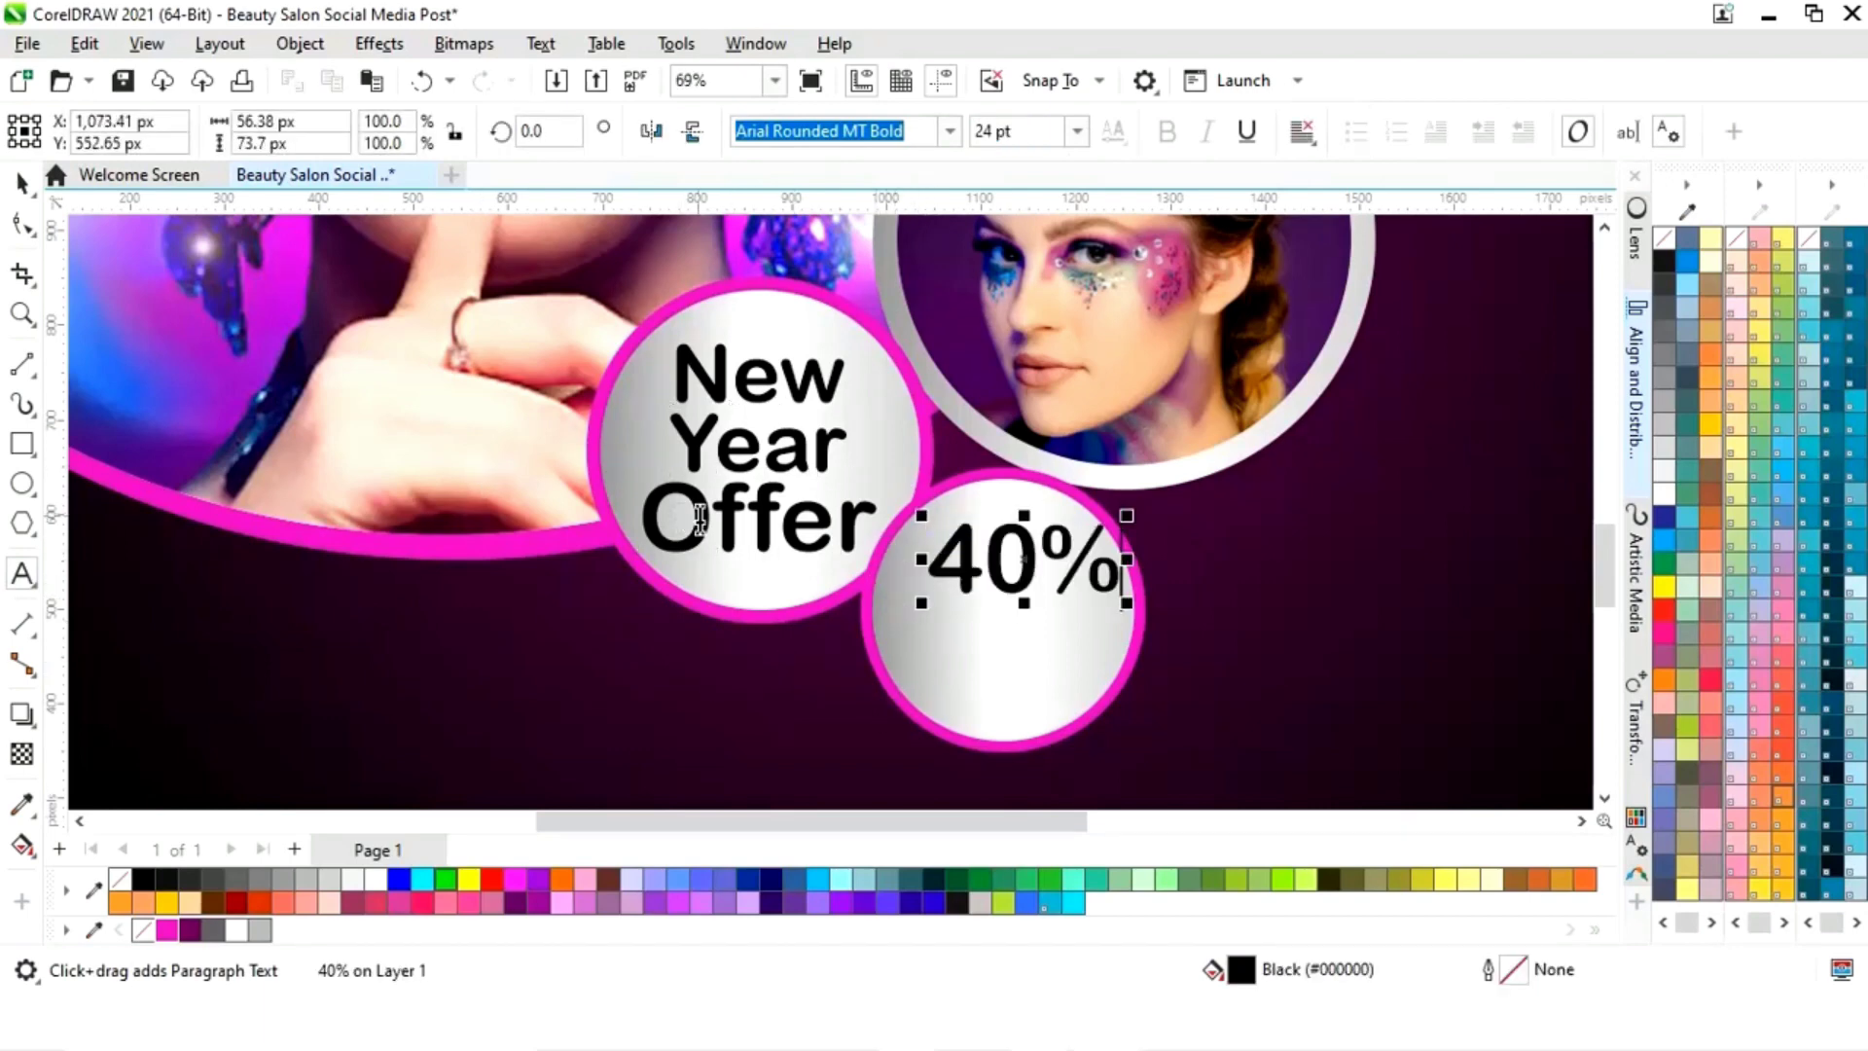
click(22, 183)
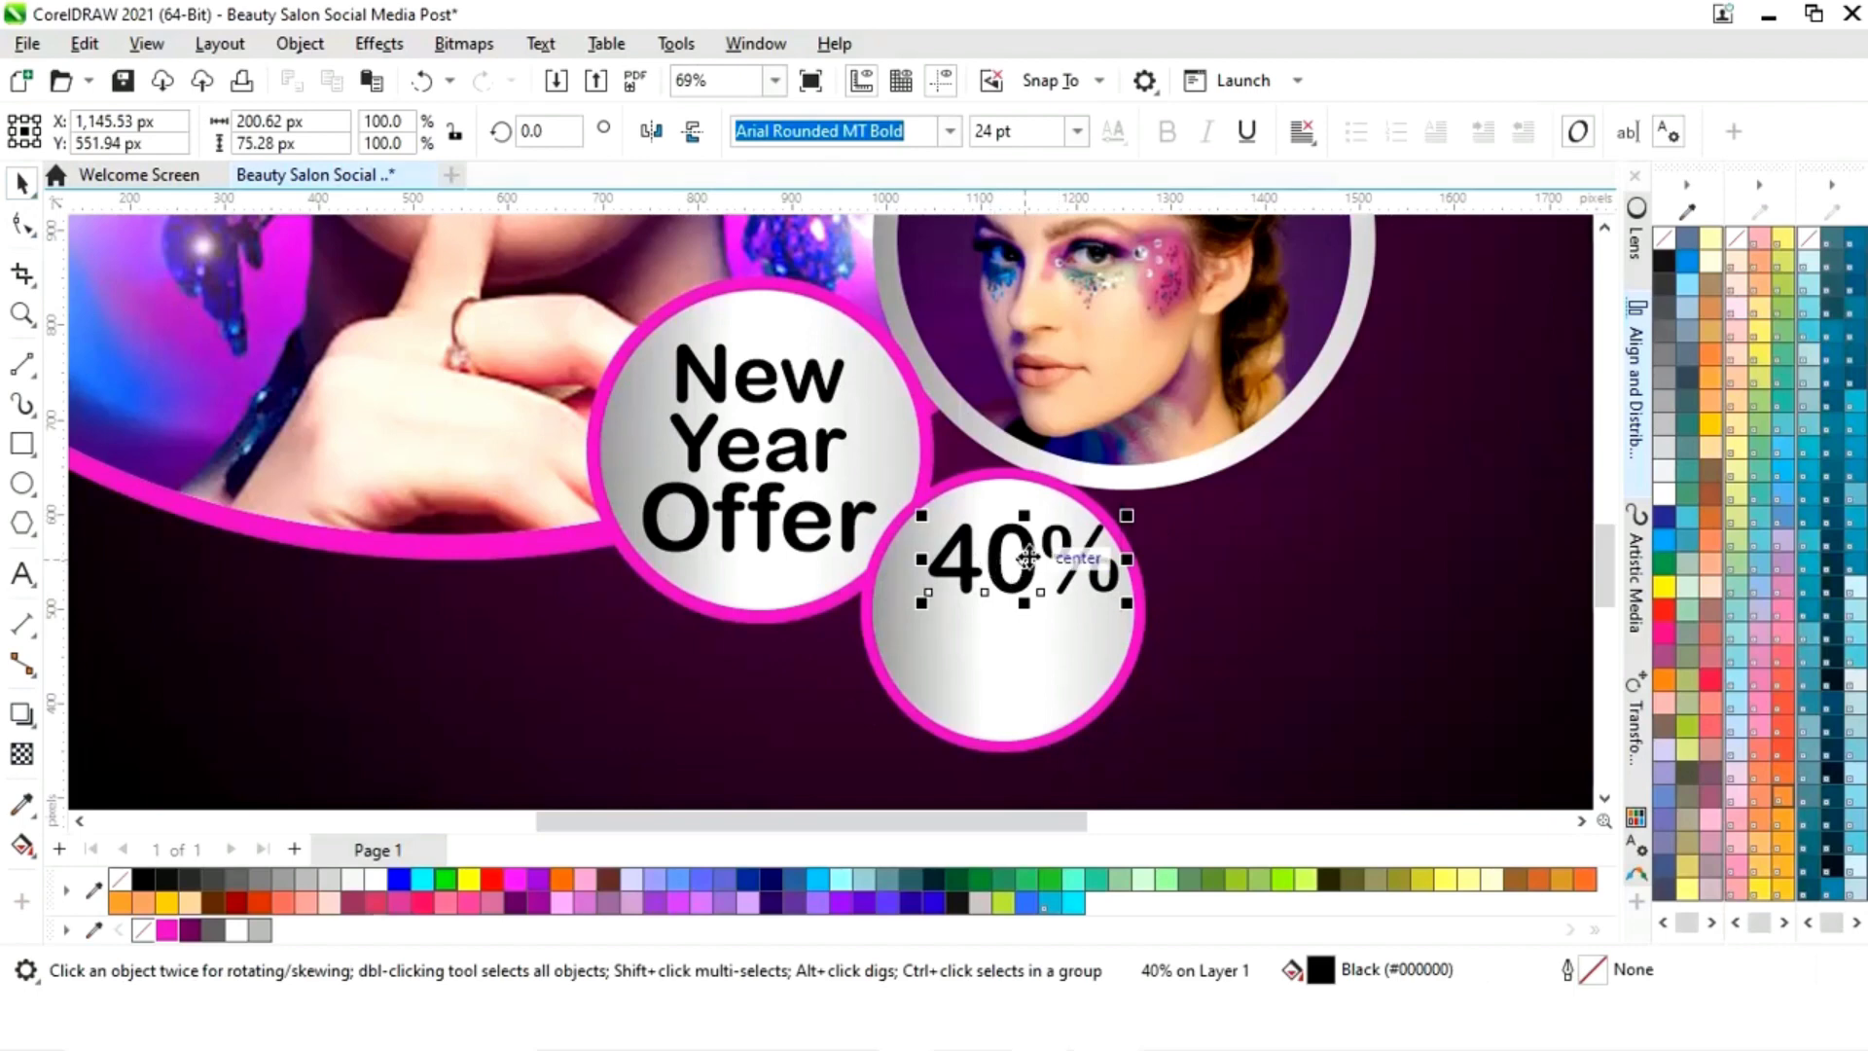
drag(1029, 559, 1002, 615)
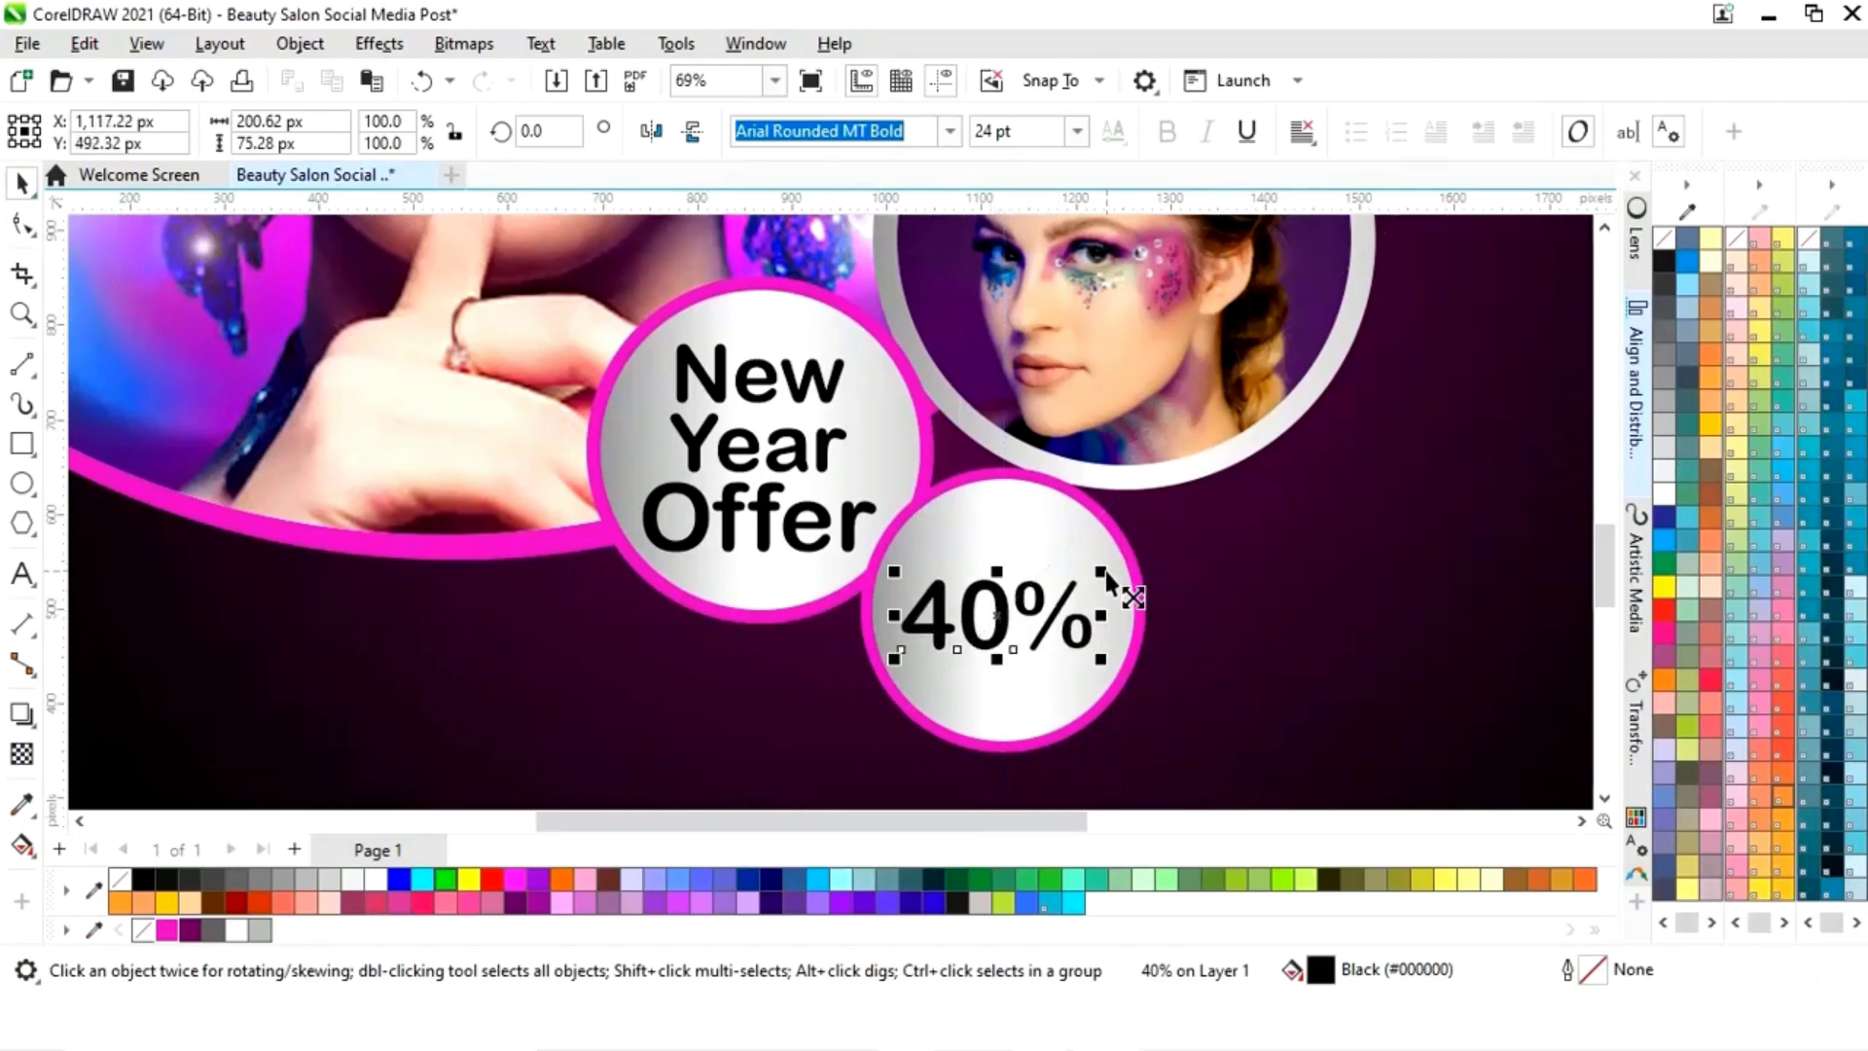
drag(1105, 570, 1146, 582)
drag(997, 615, 1002, 613)
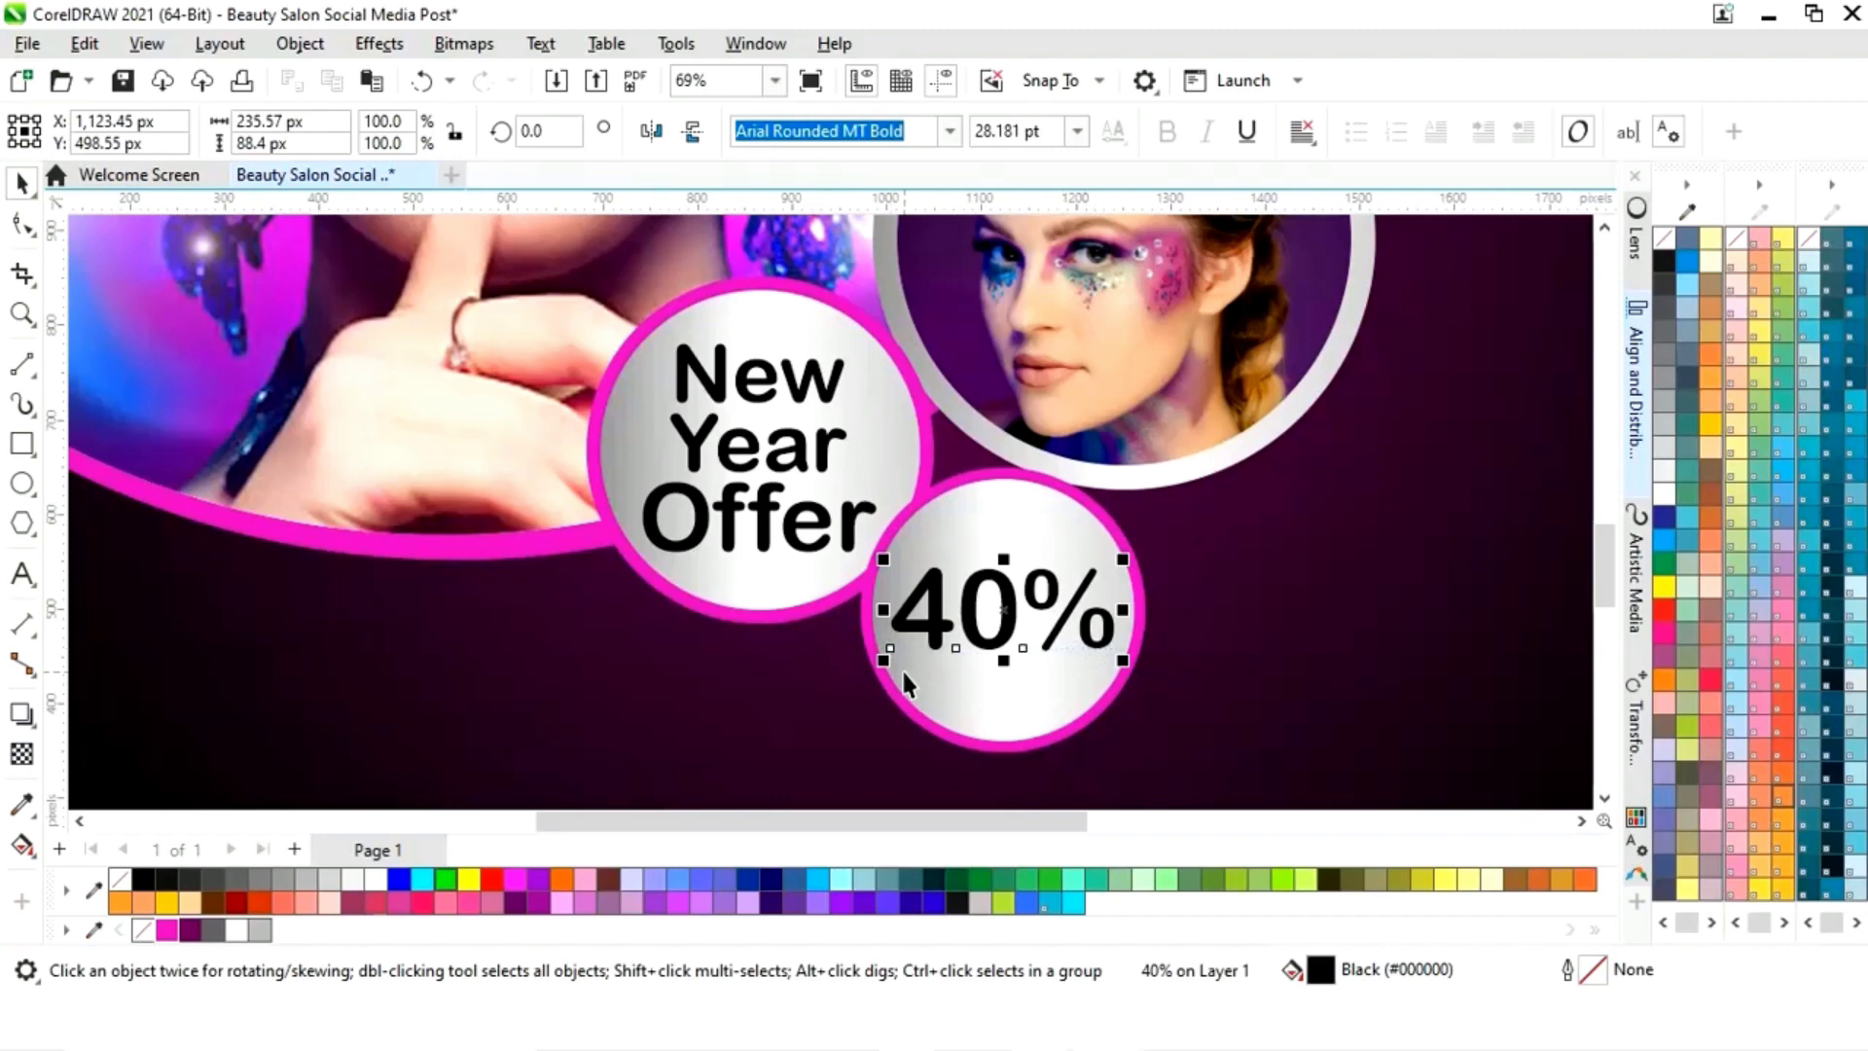
Step: Make the % sign 24 pt, then select the 40% text with the lower circle
click(23, 576)
drag(896, 609, 1049, 633)
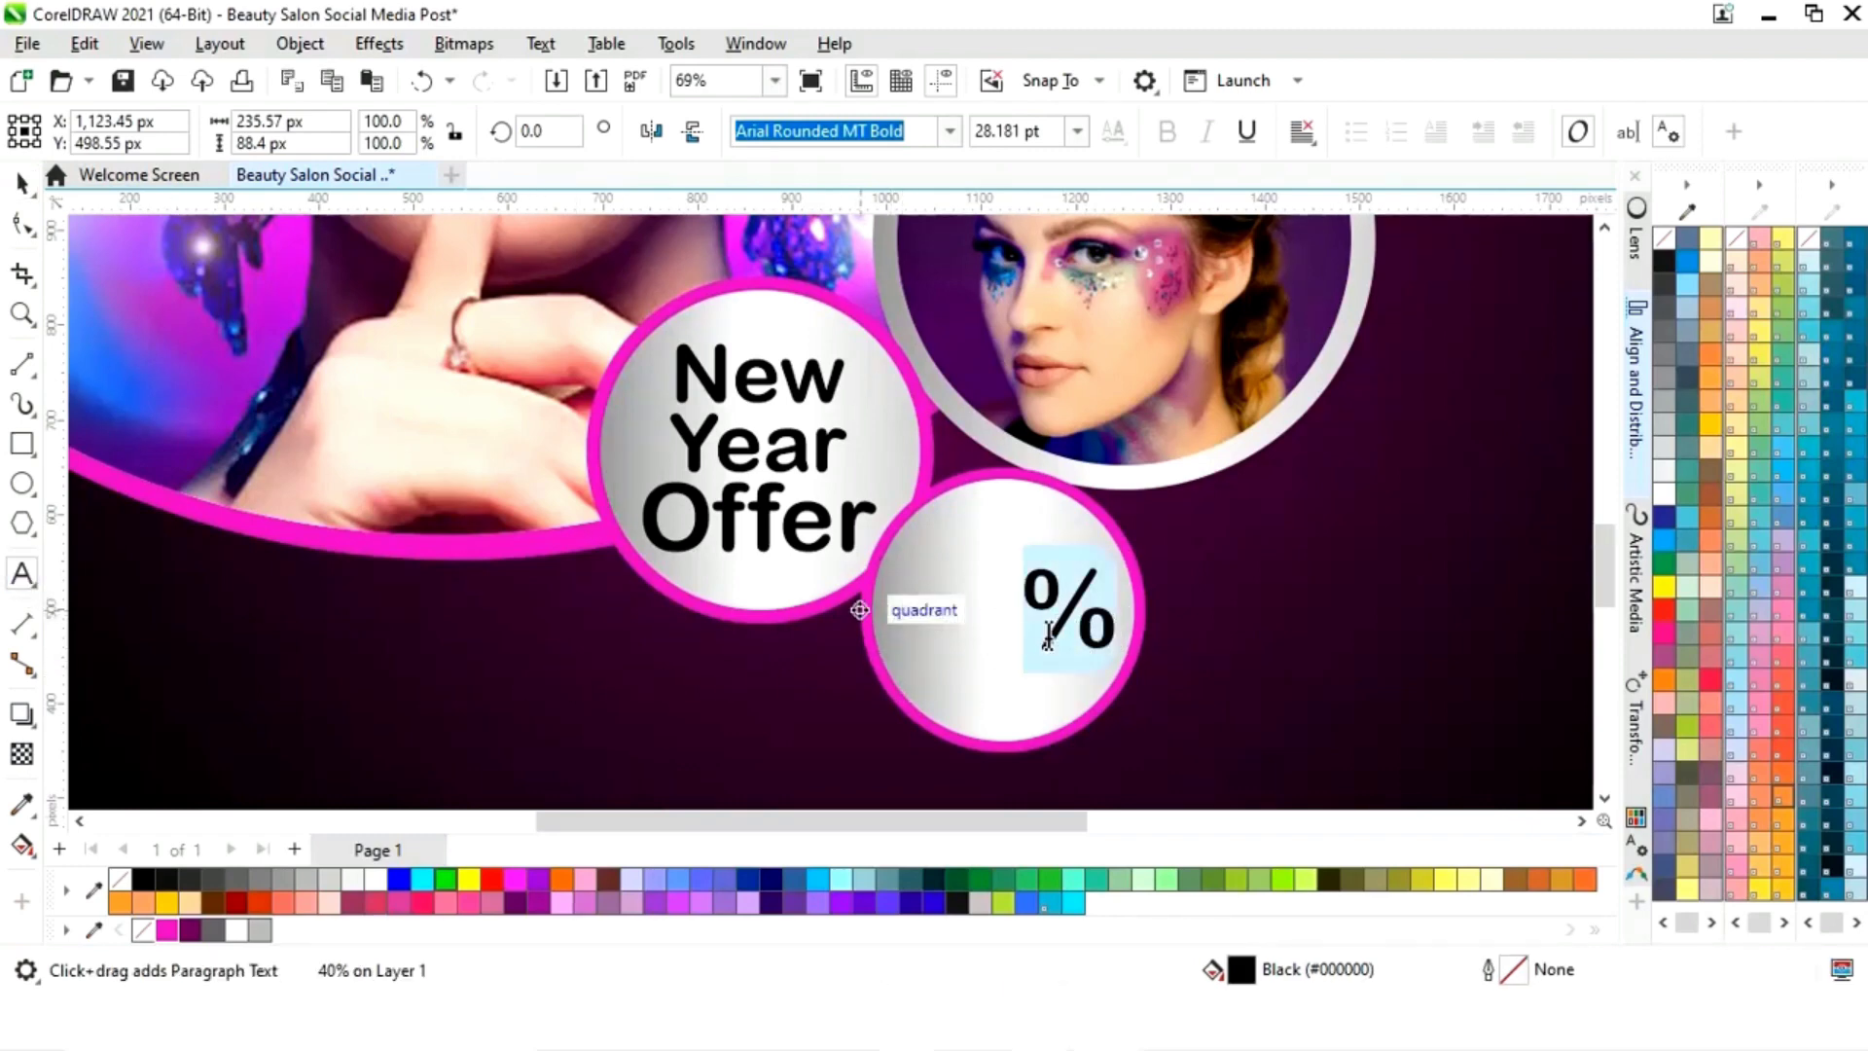
click(1076, 131)
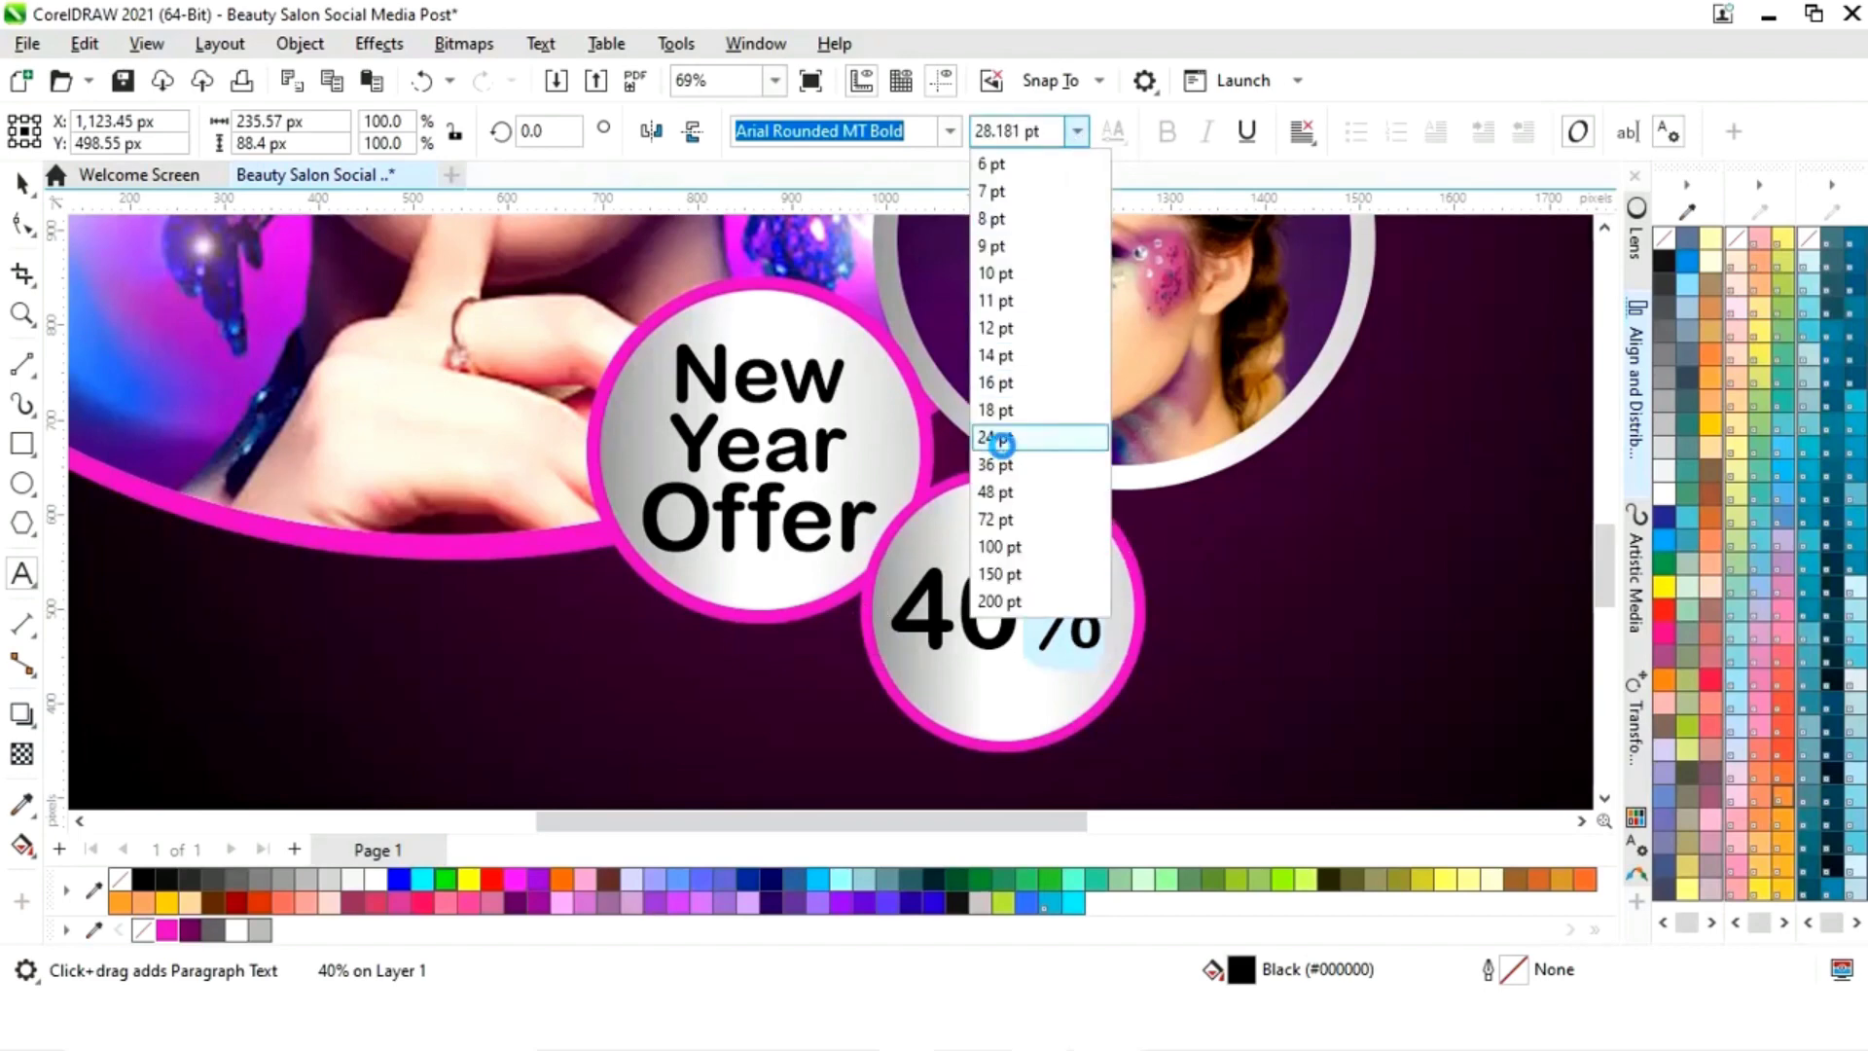
click(1001, 443)
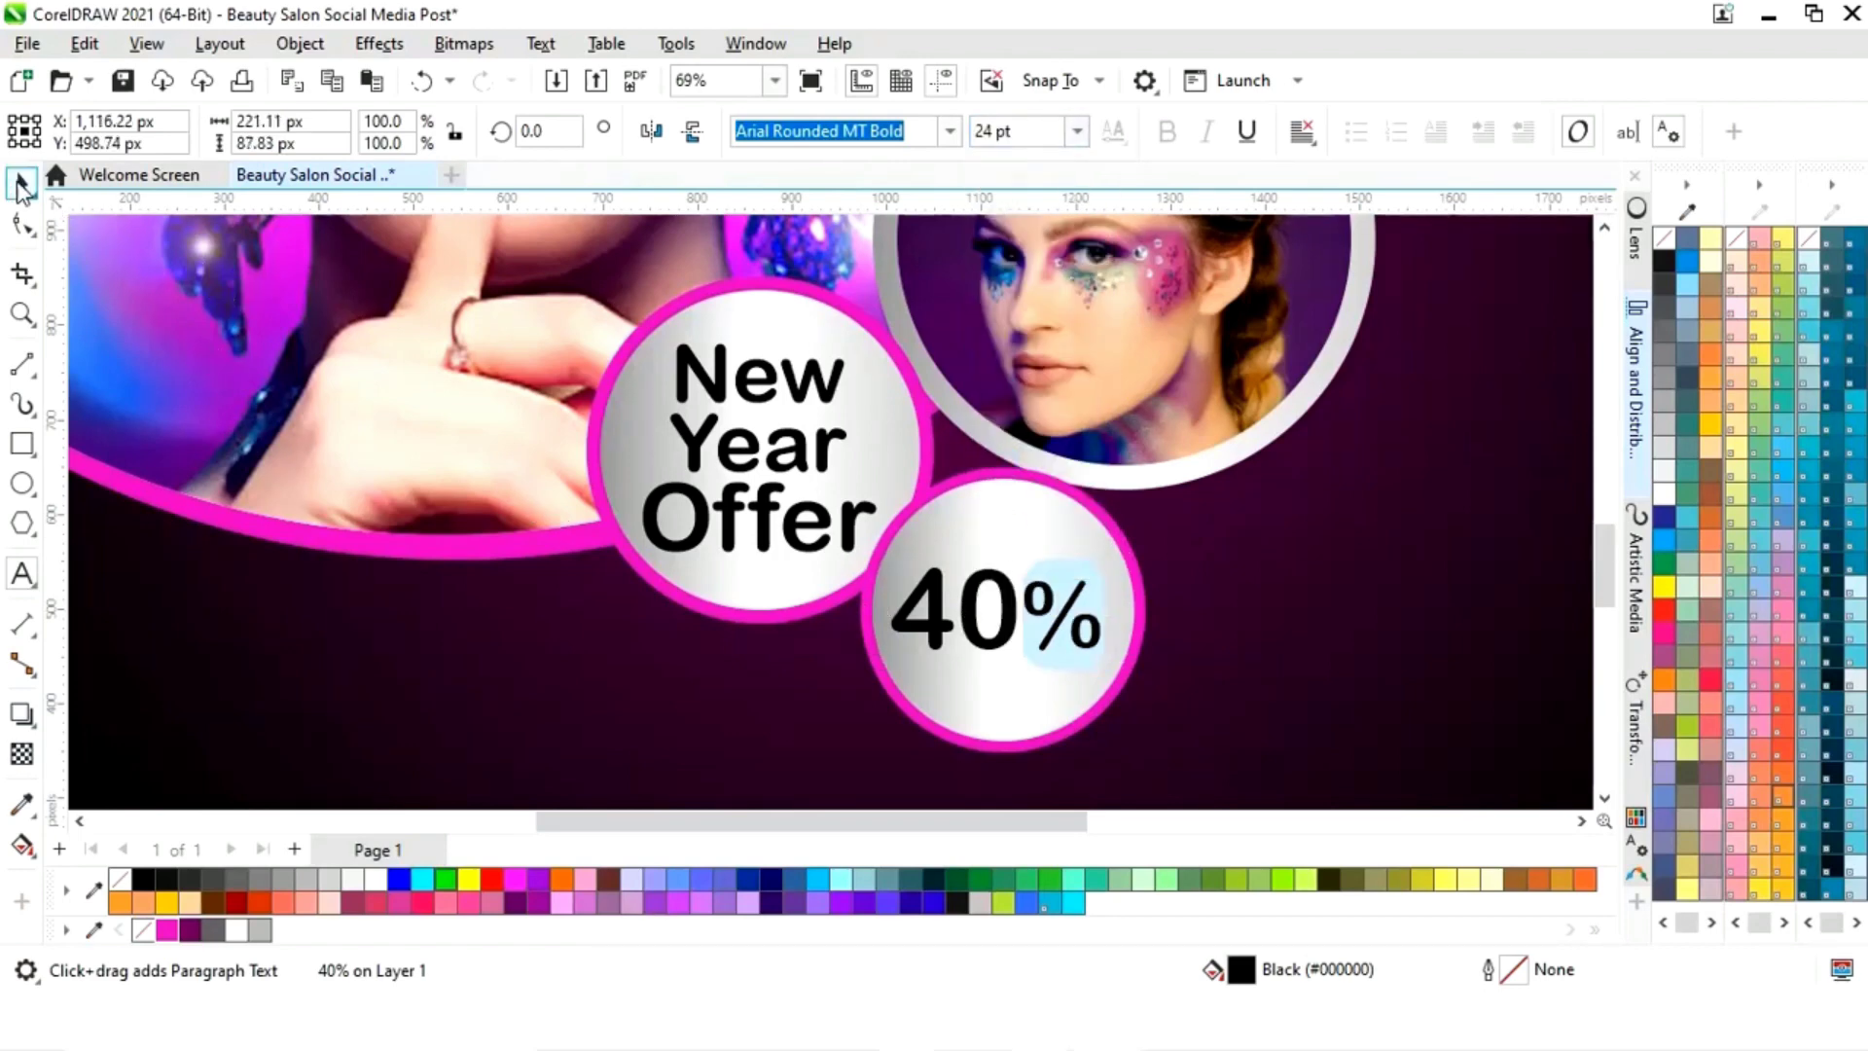
click(21, 183)
shift+click(1037, 697)
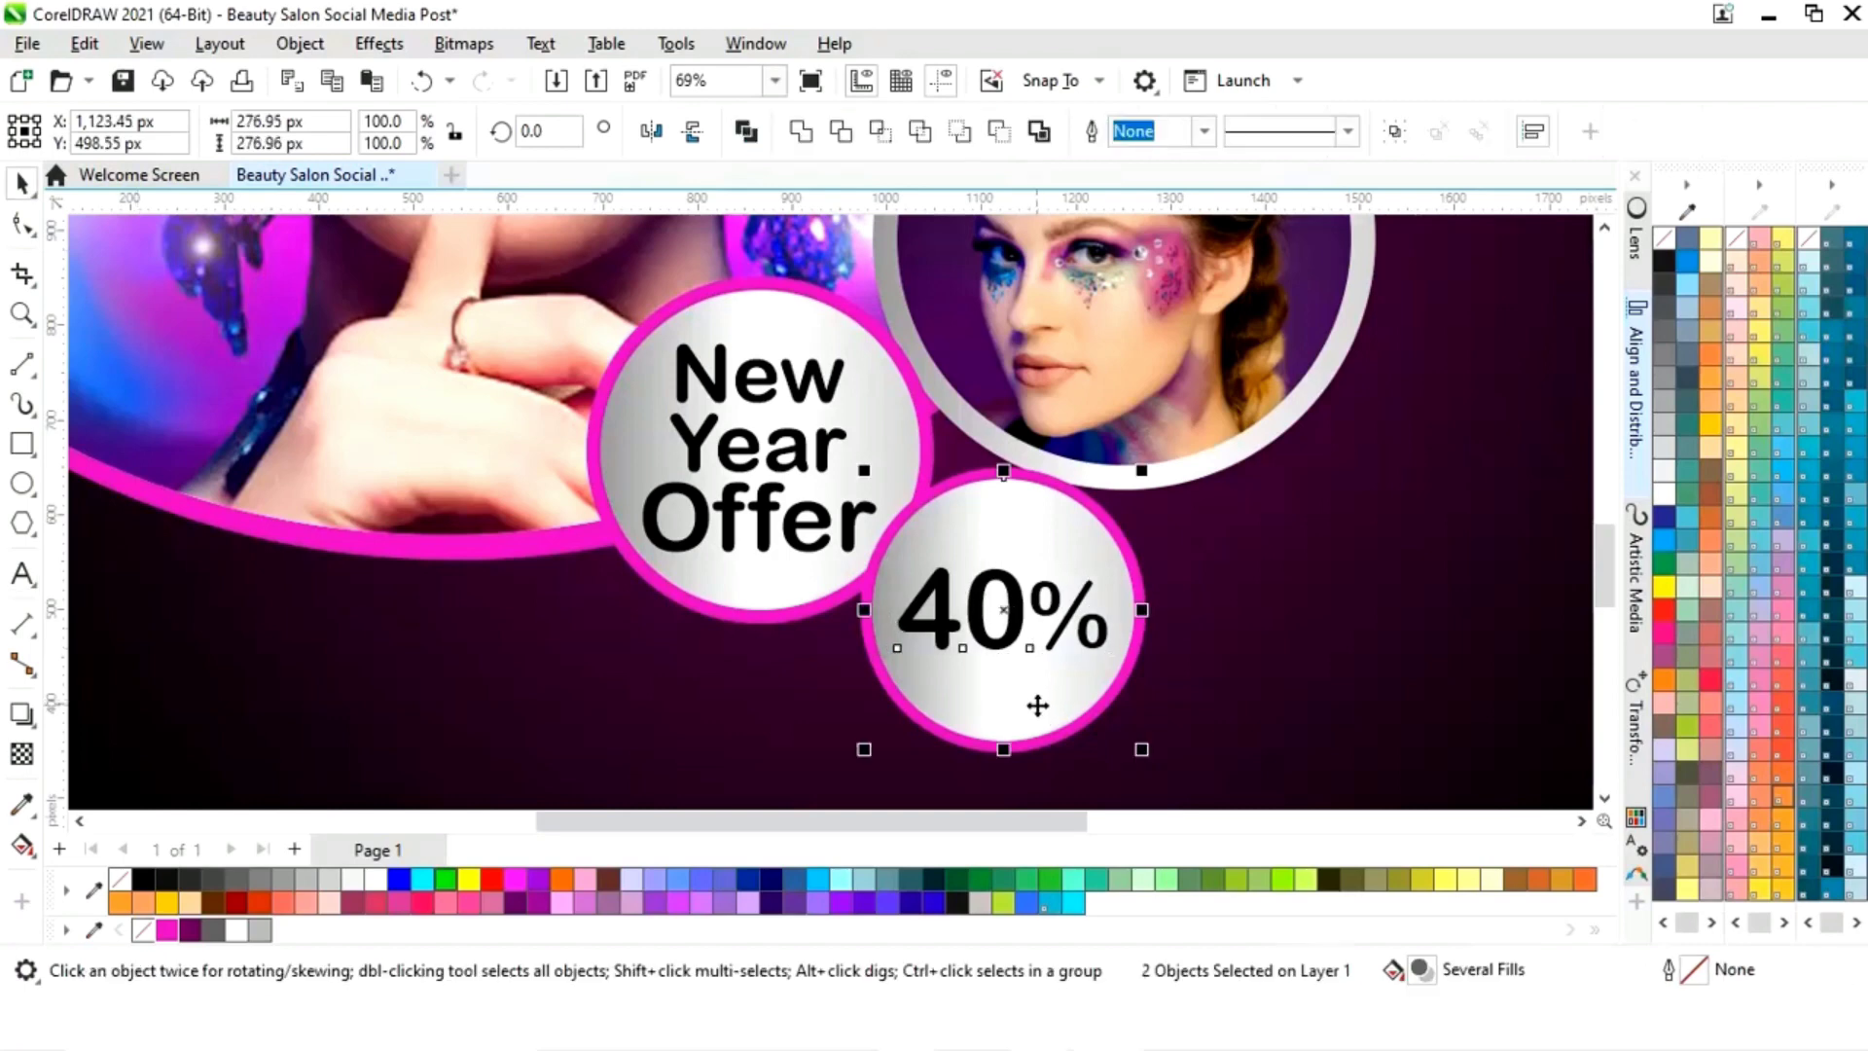
Step: Add 'Off' under 40% and shrink it to fit below
click(1266, 669)
click(20, 574)
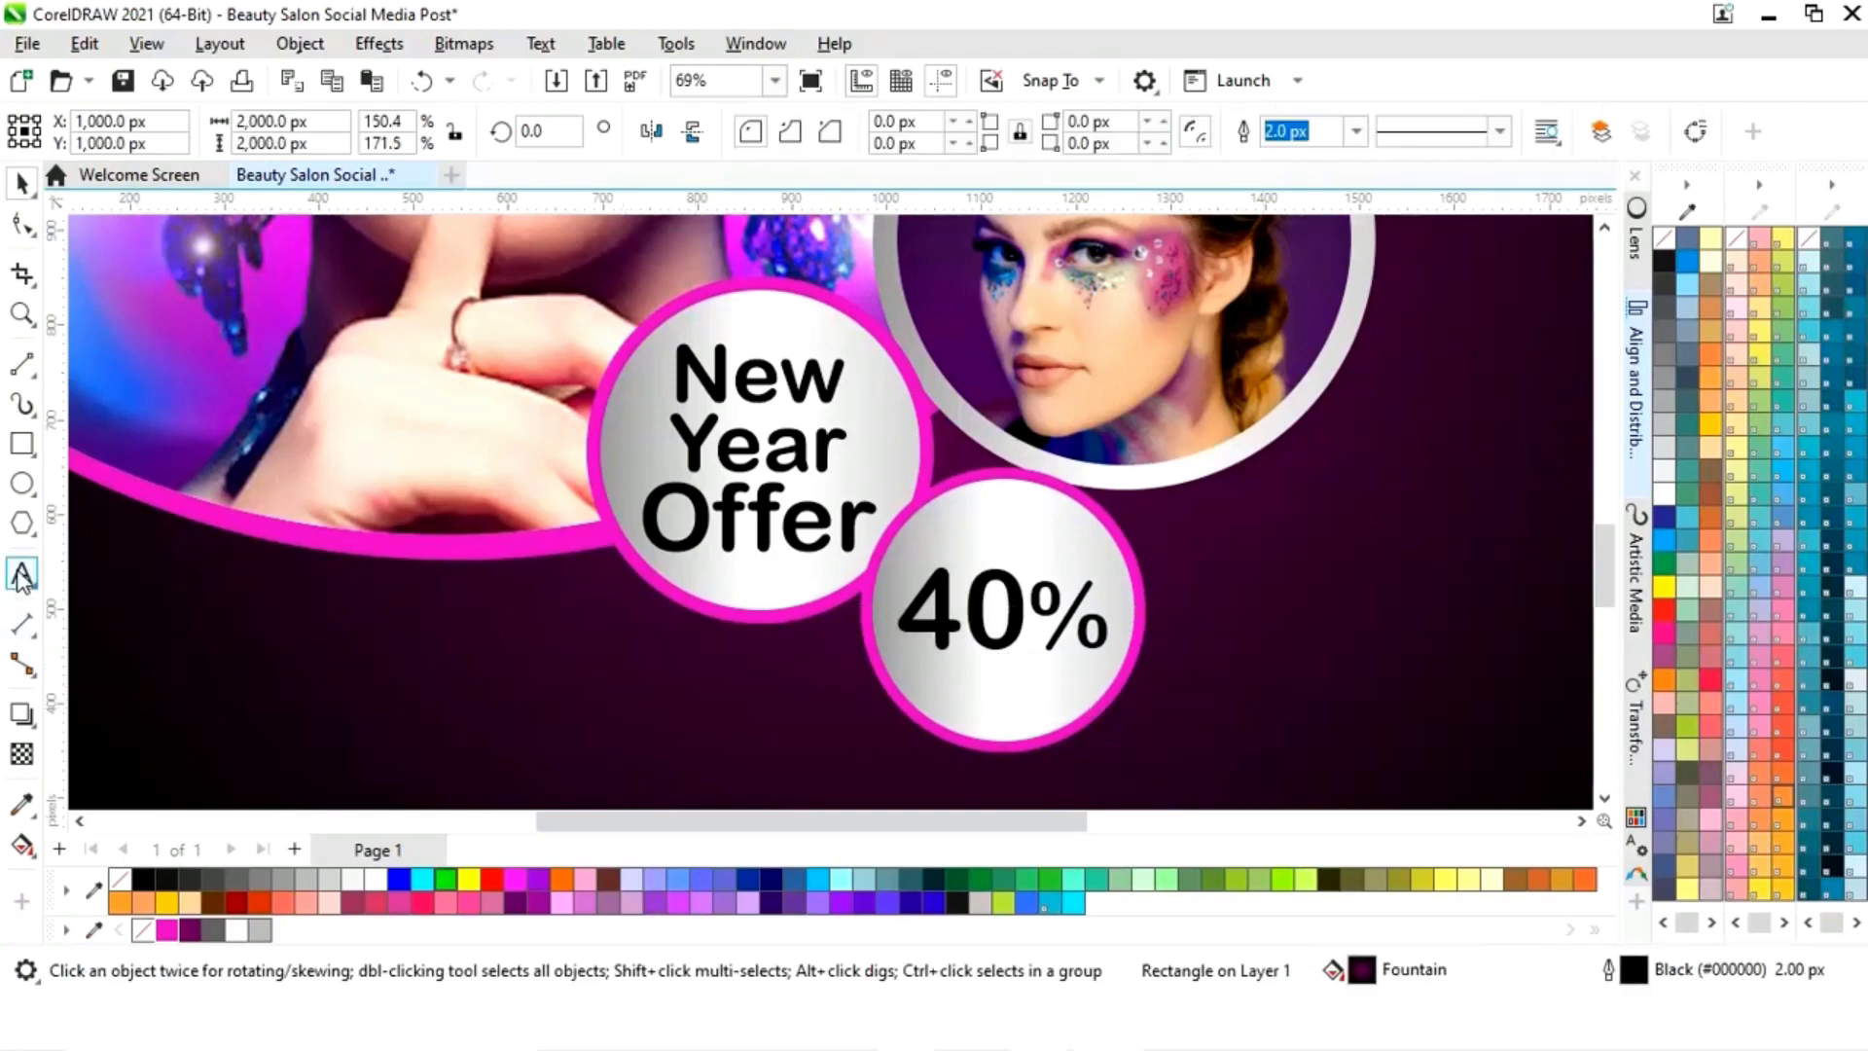
click(1002, 718)
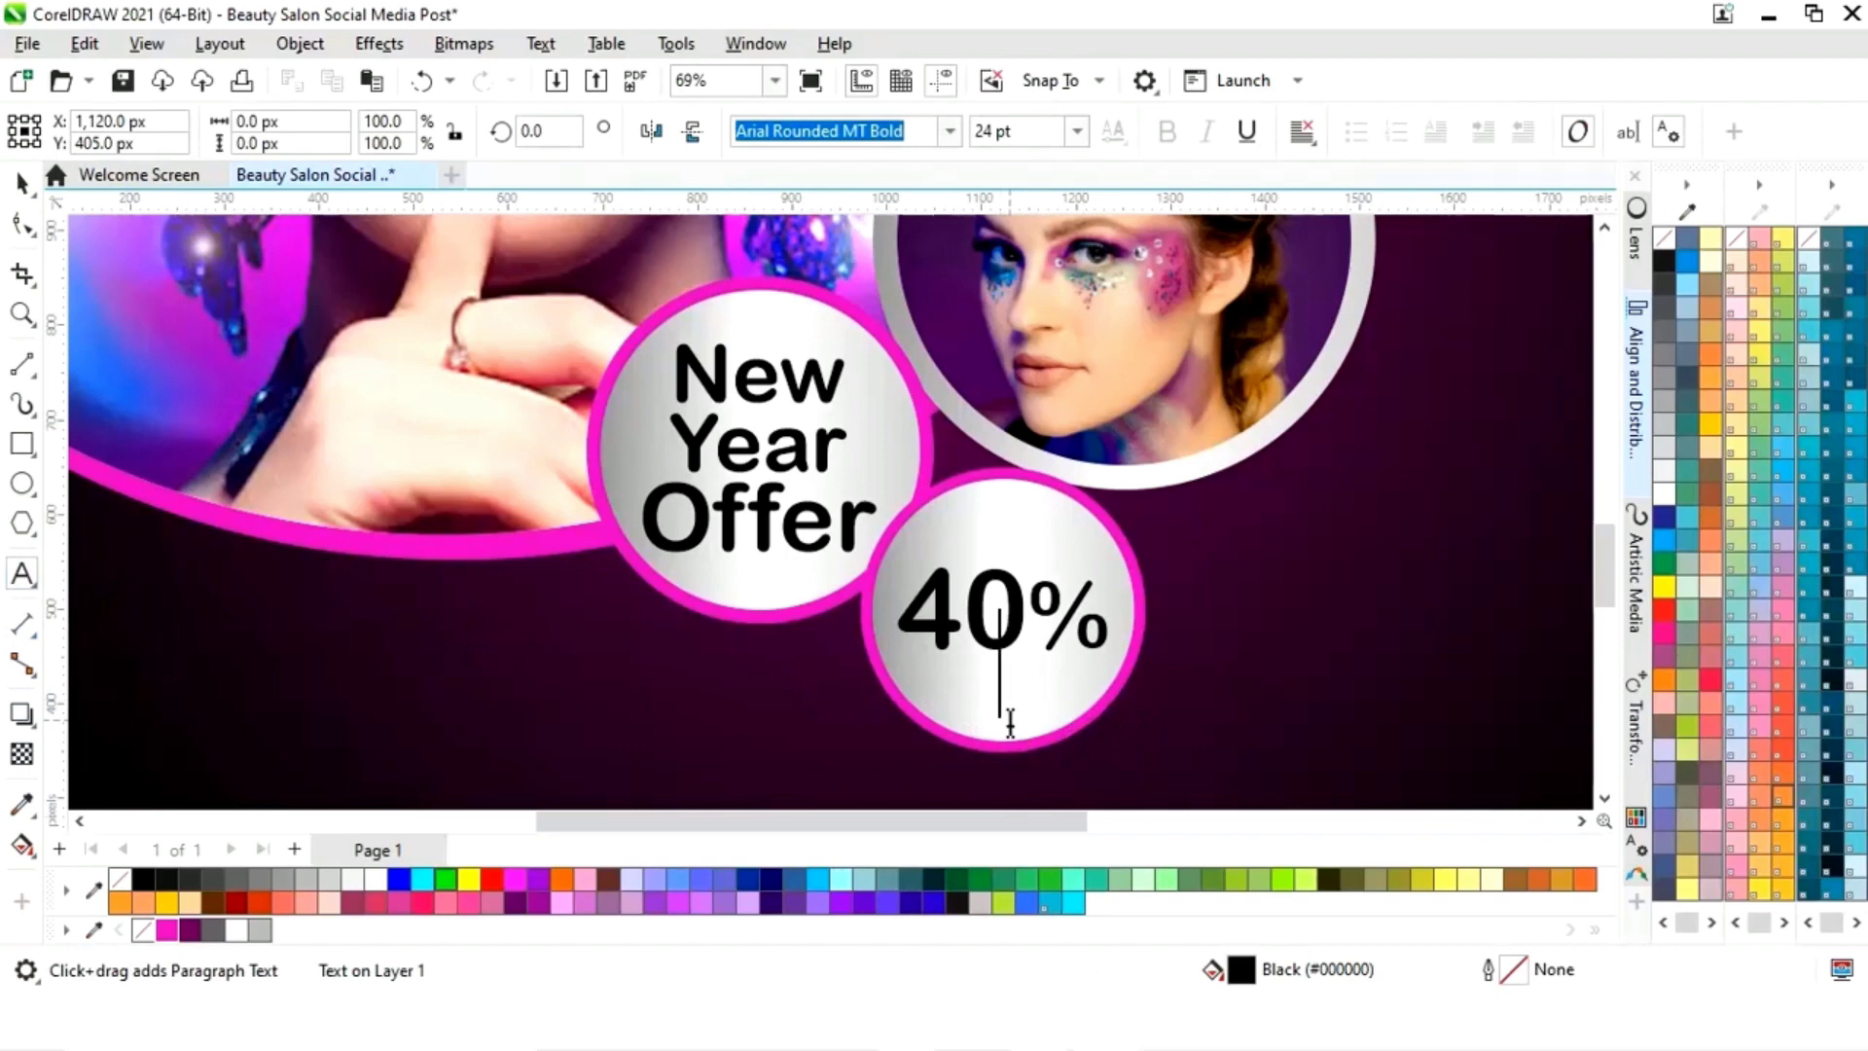
text(Off)
click(20, 183)
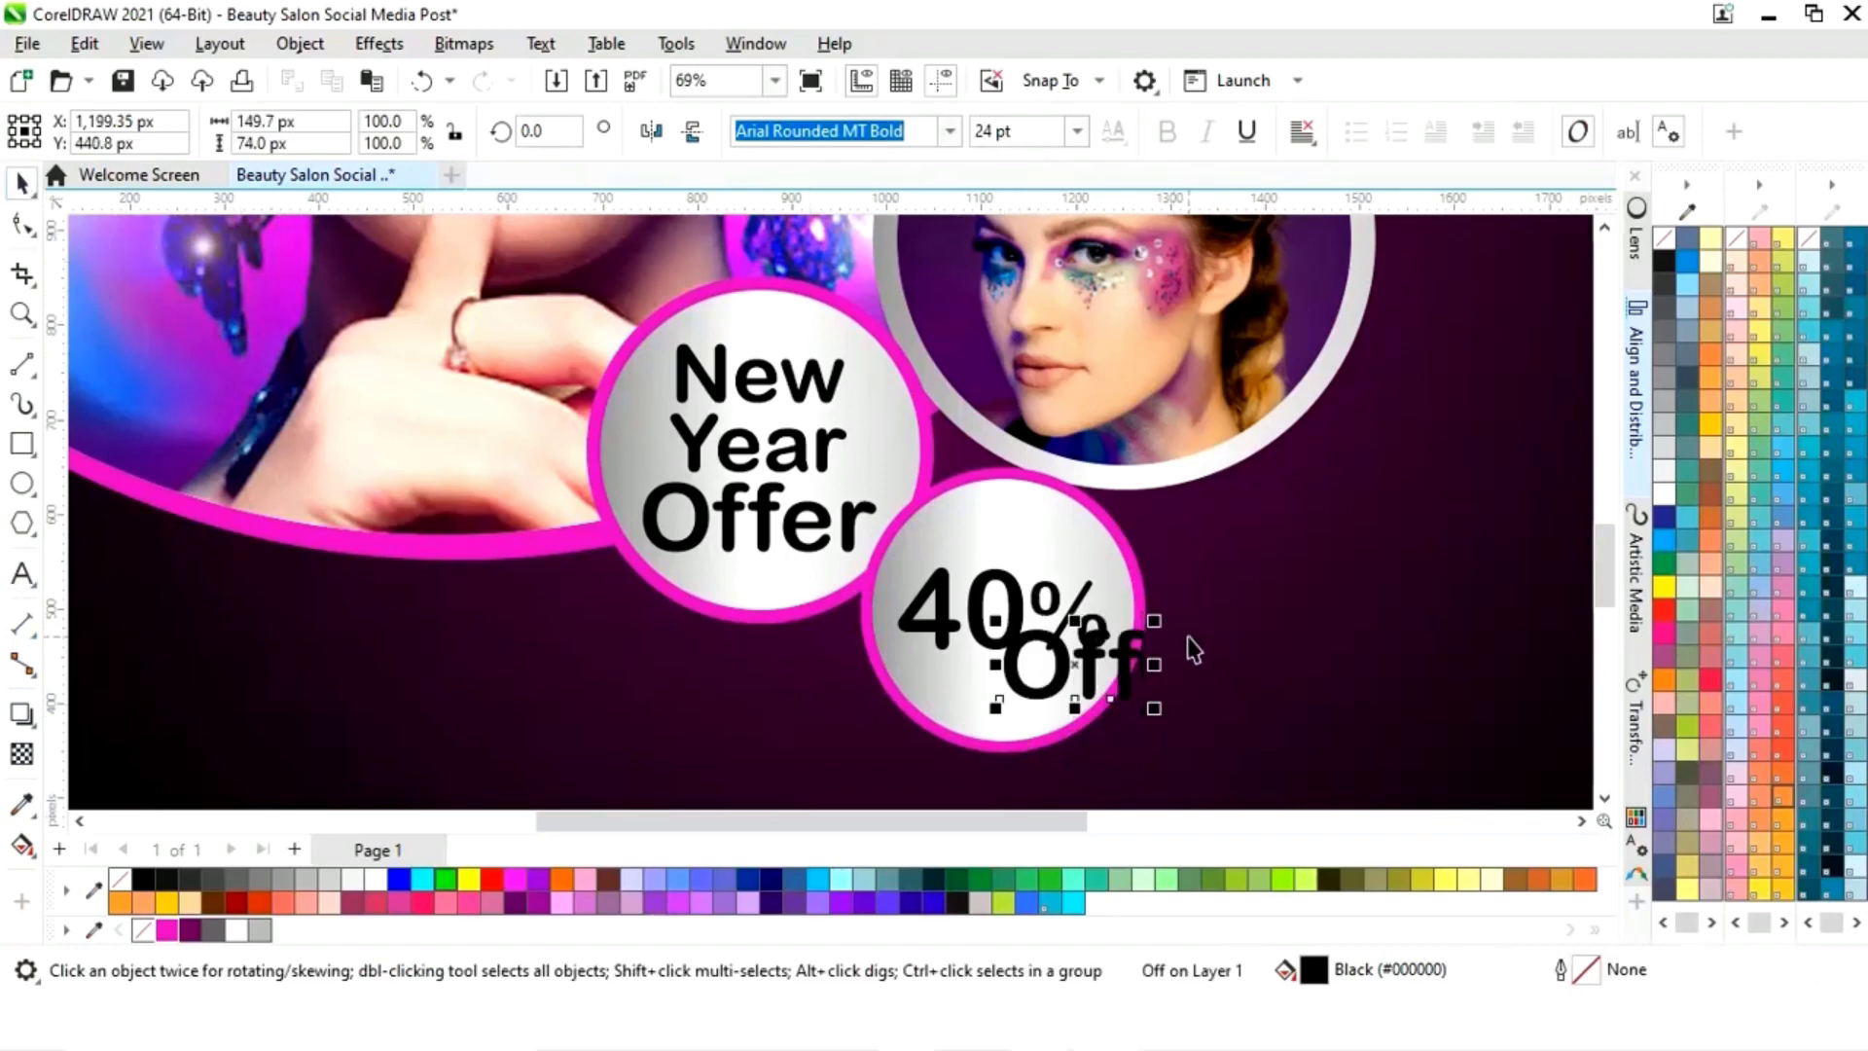
drag(1155, 621, 1080, 674)
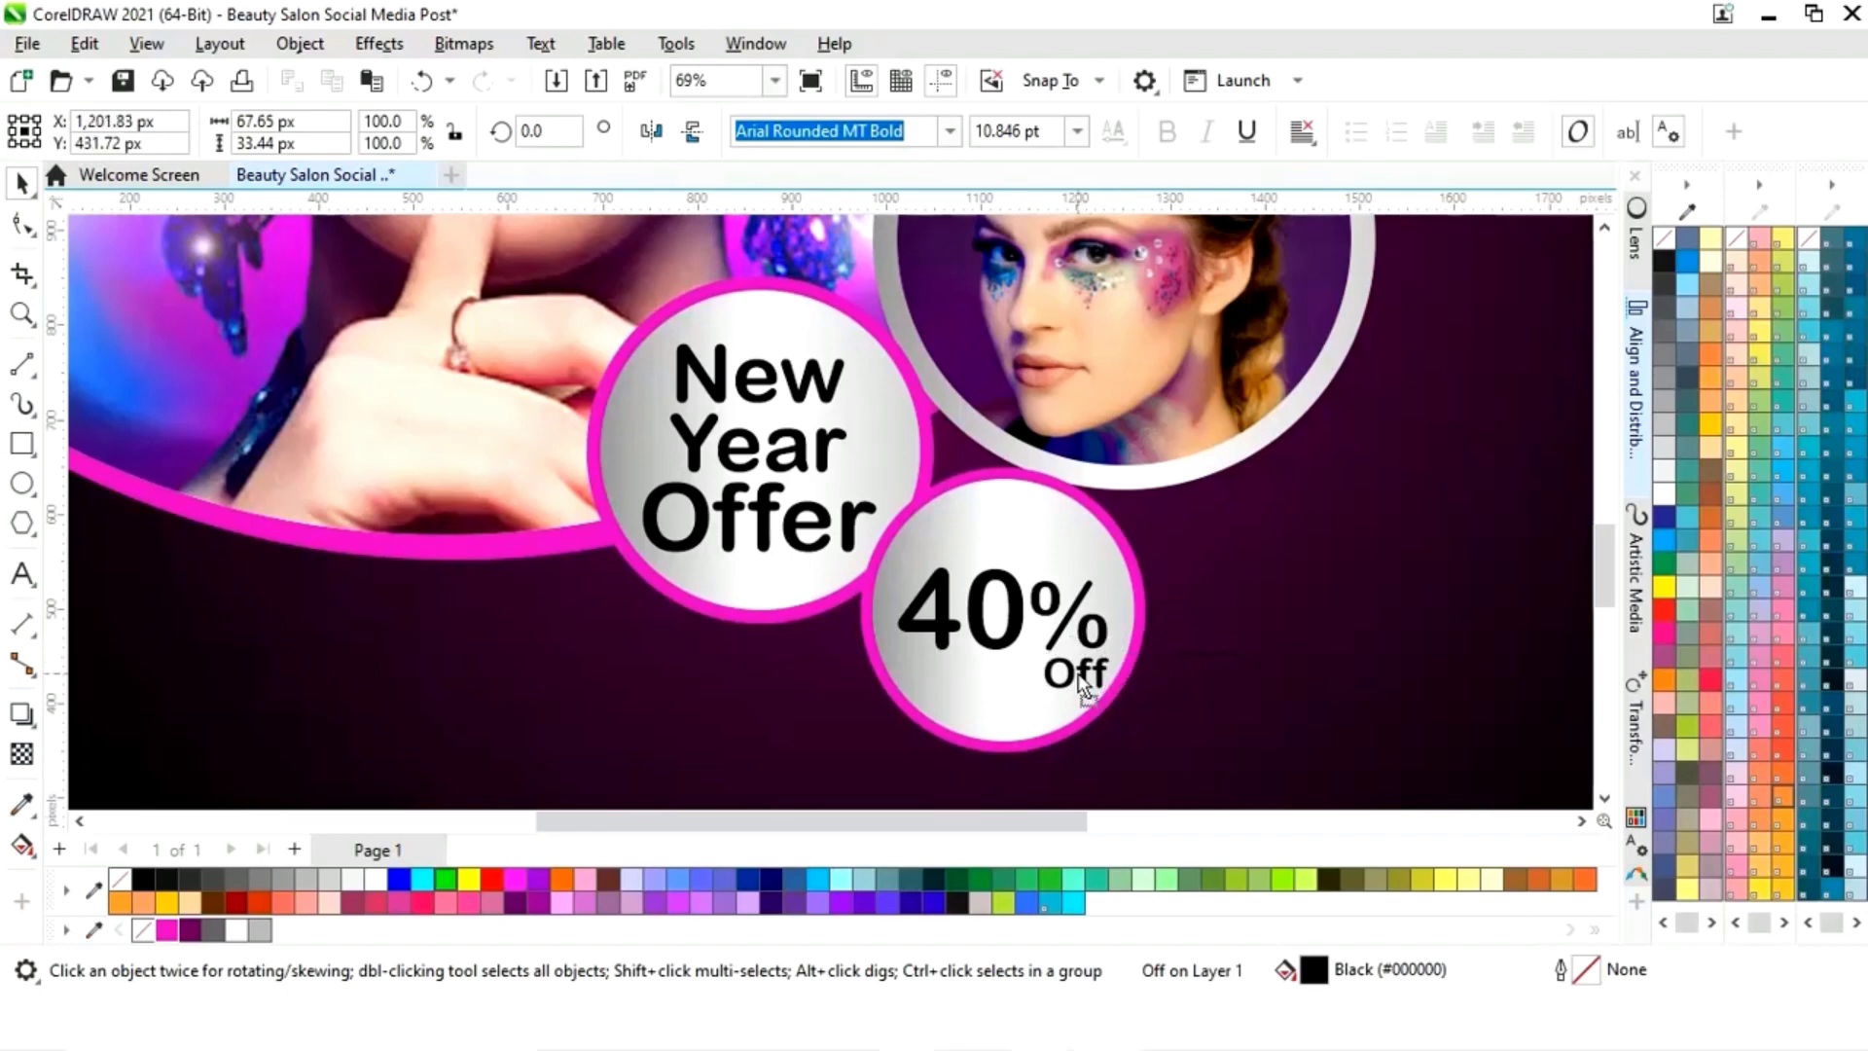
Step: Add 'UP TO' above 40% and shrink it to fit above
click(22, 574)
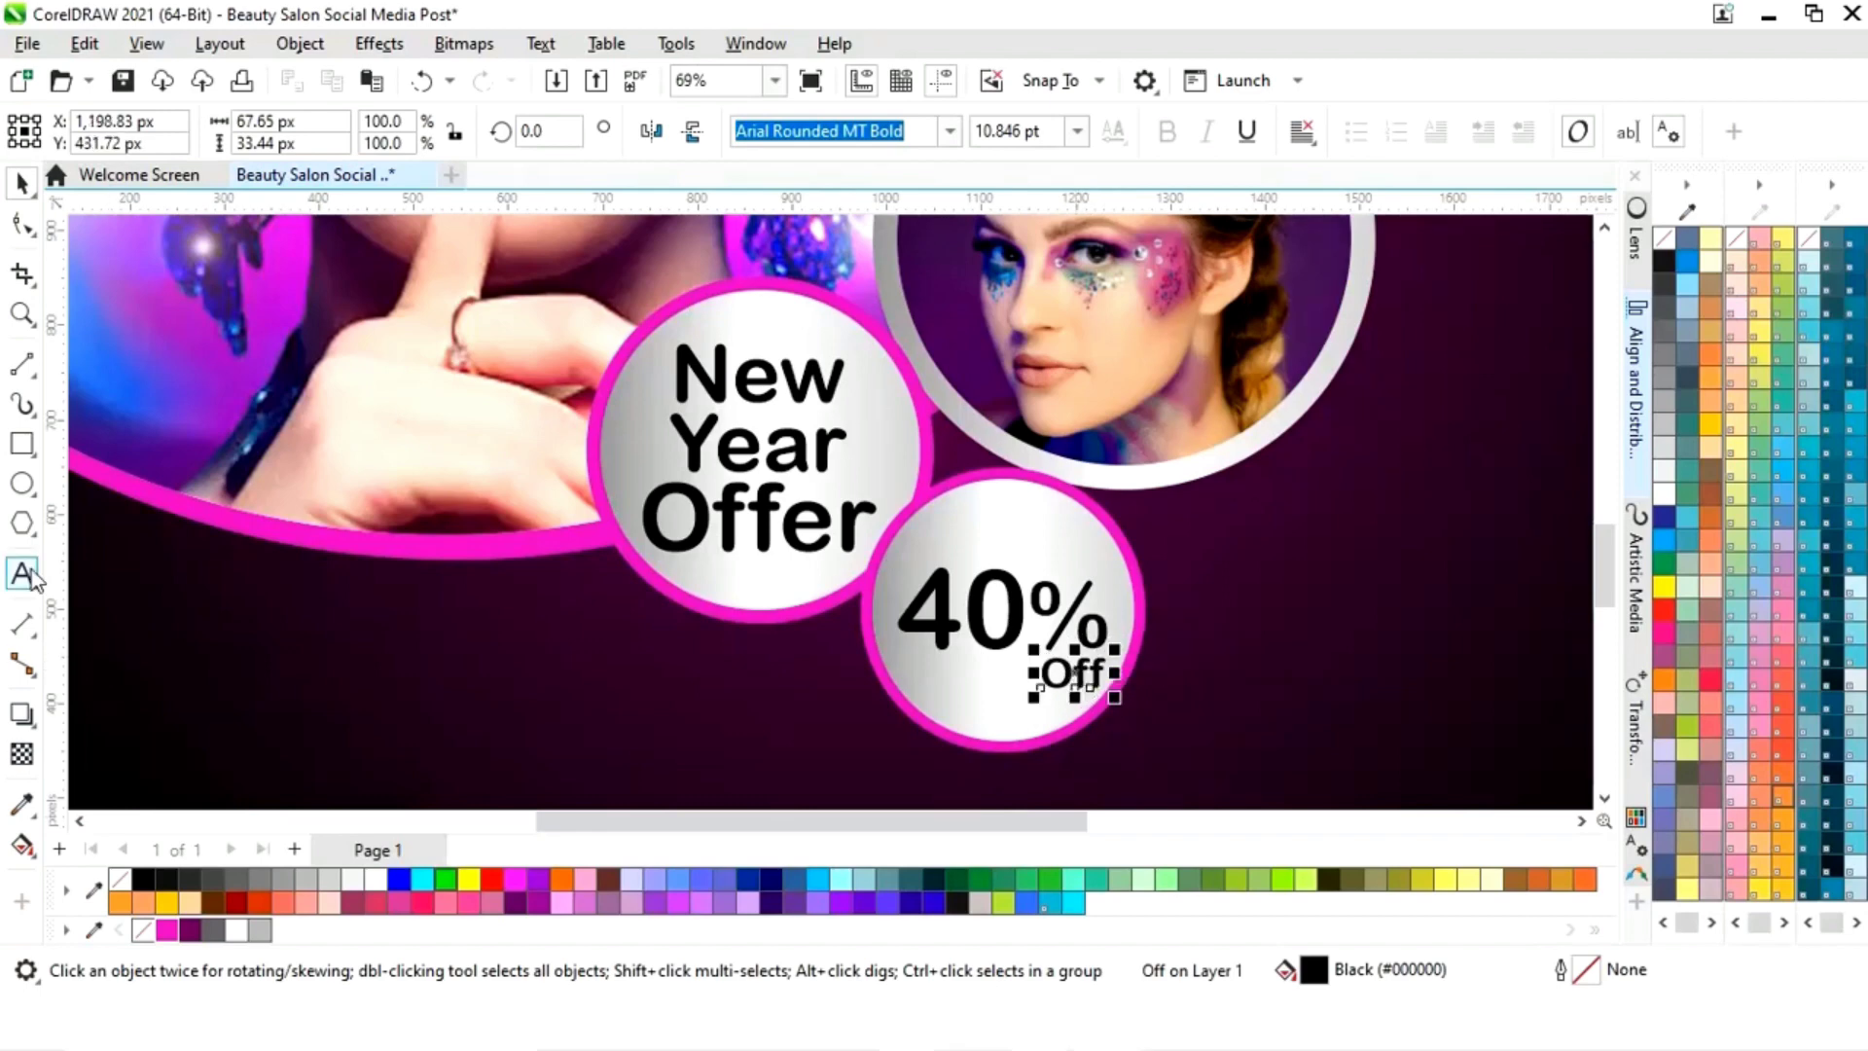
click(919, 544)
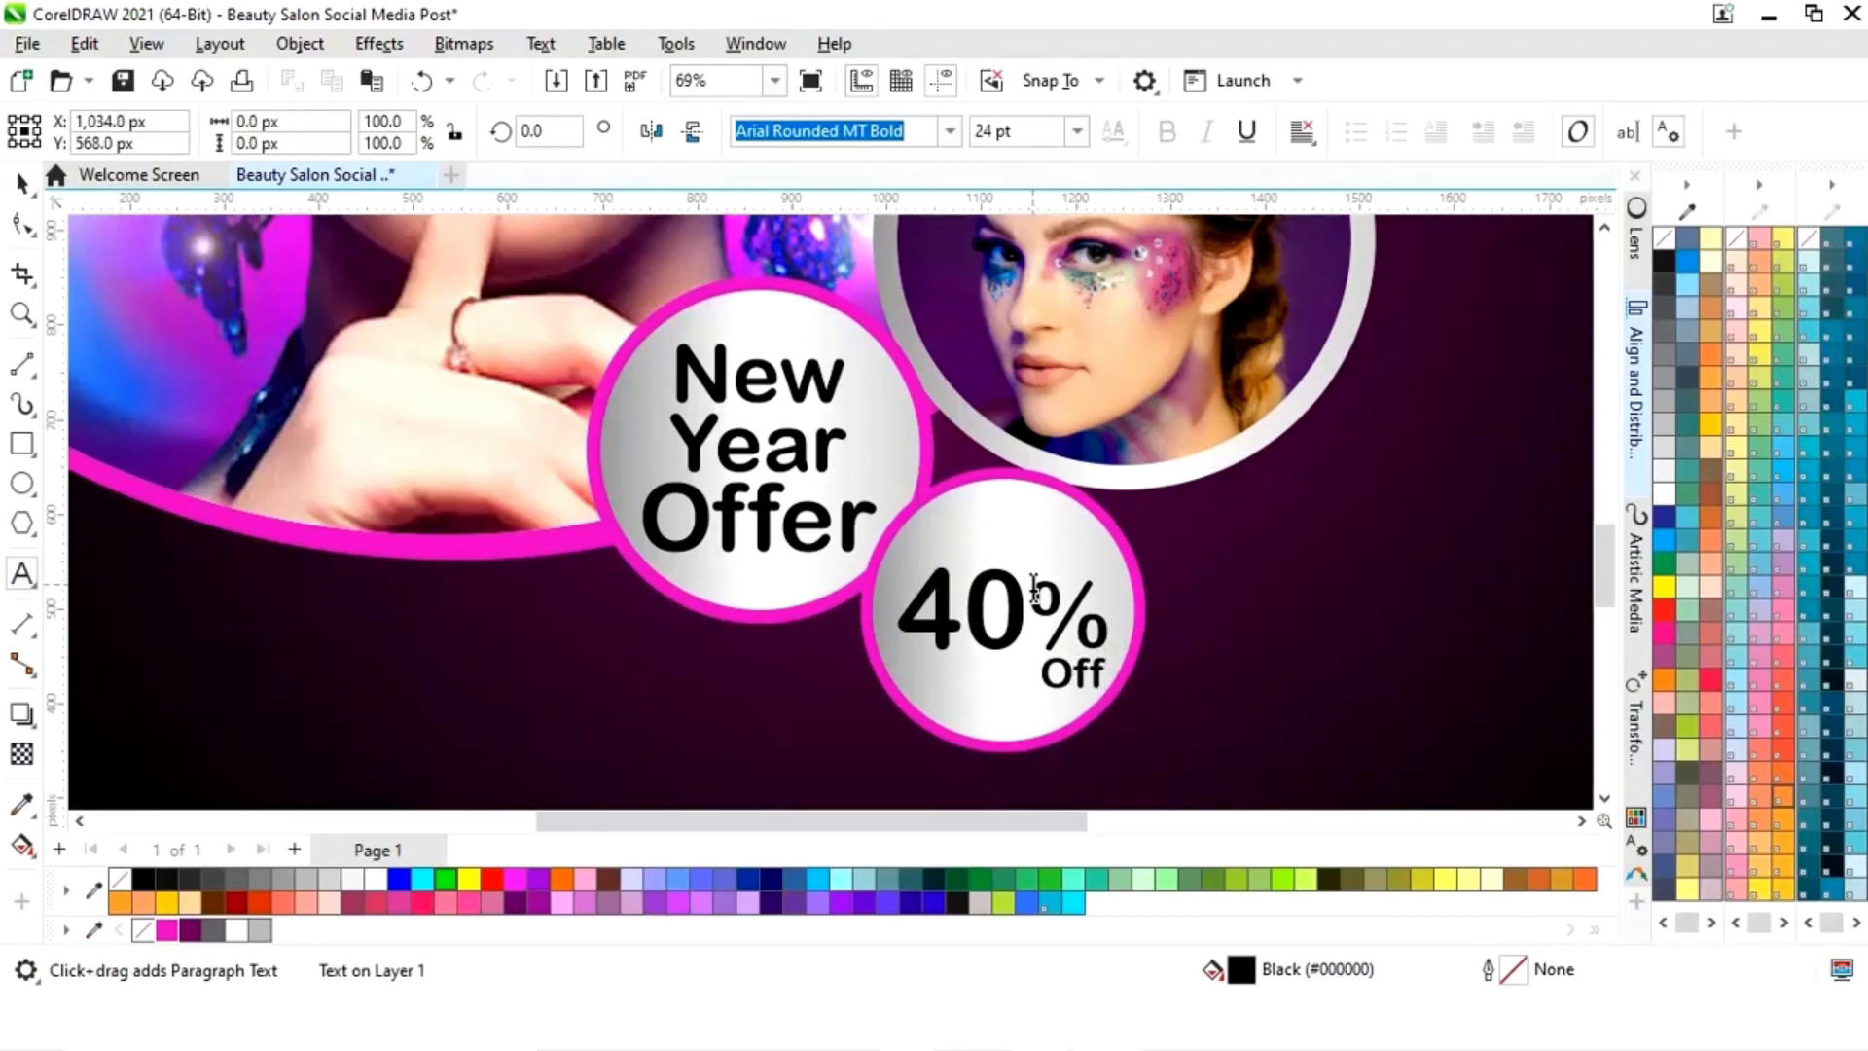
text(UP TO)
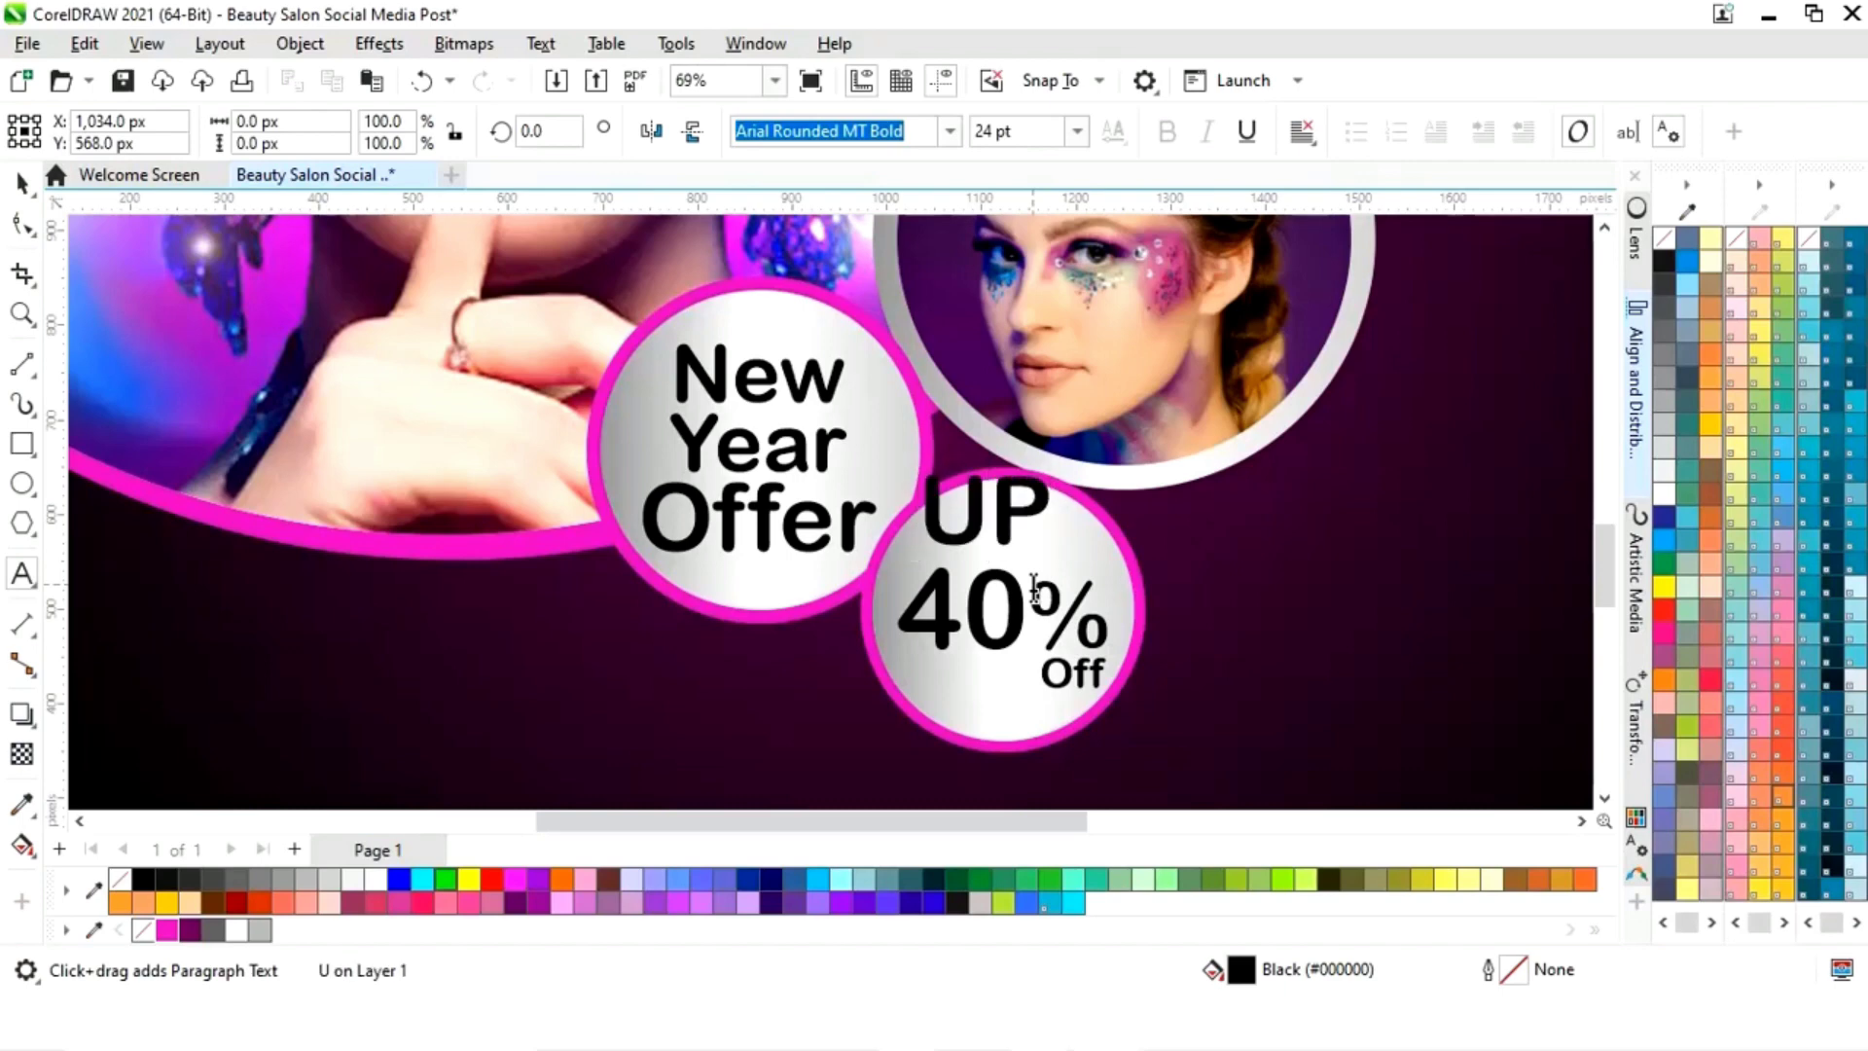
click(22, 182)
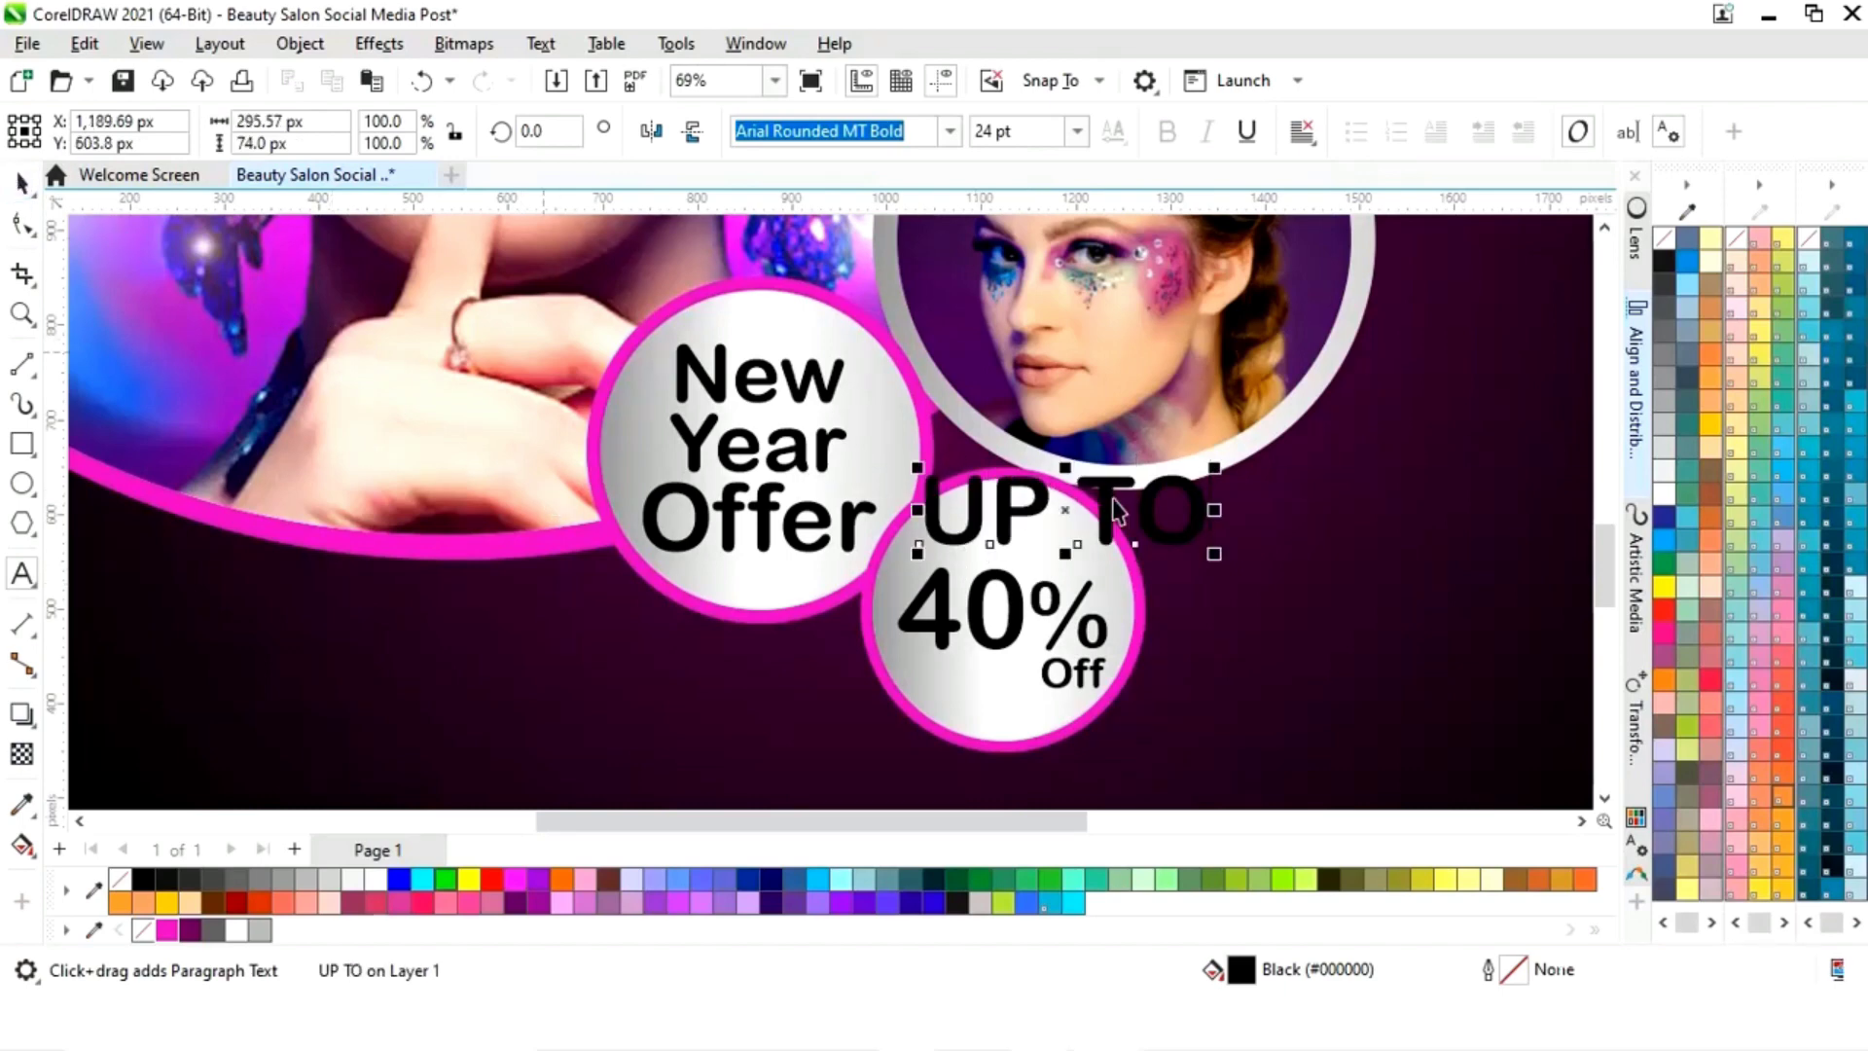
drag(1214, 468, 971, 553)
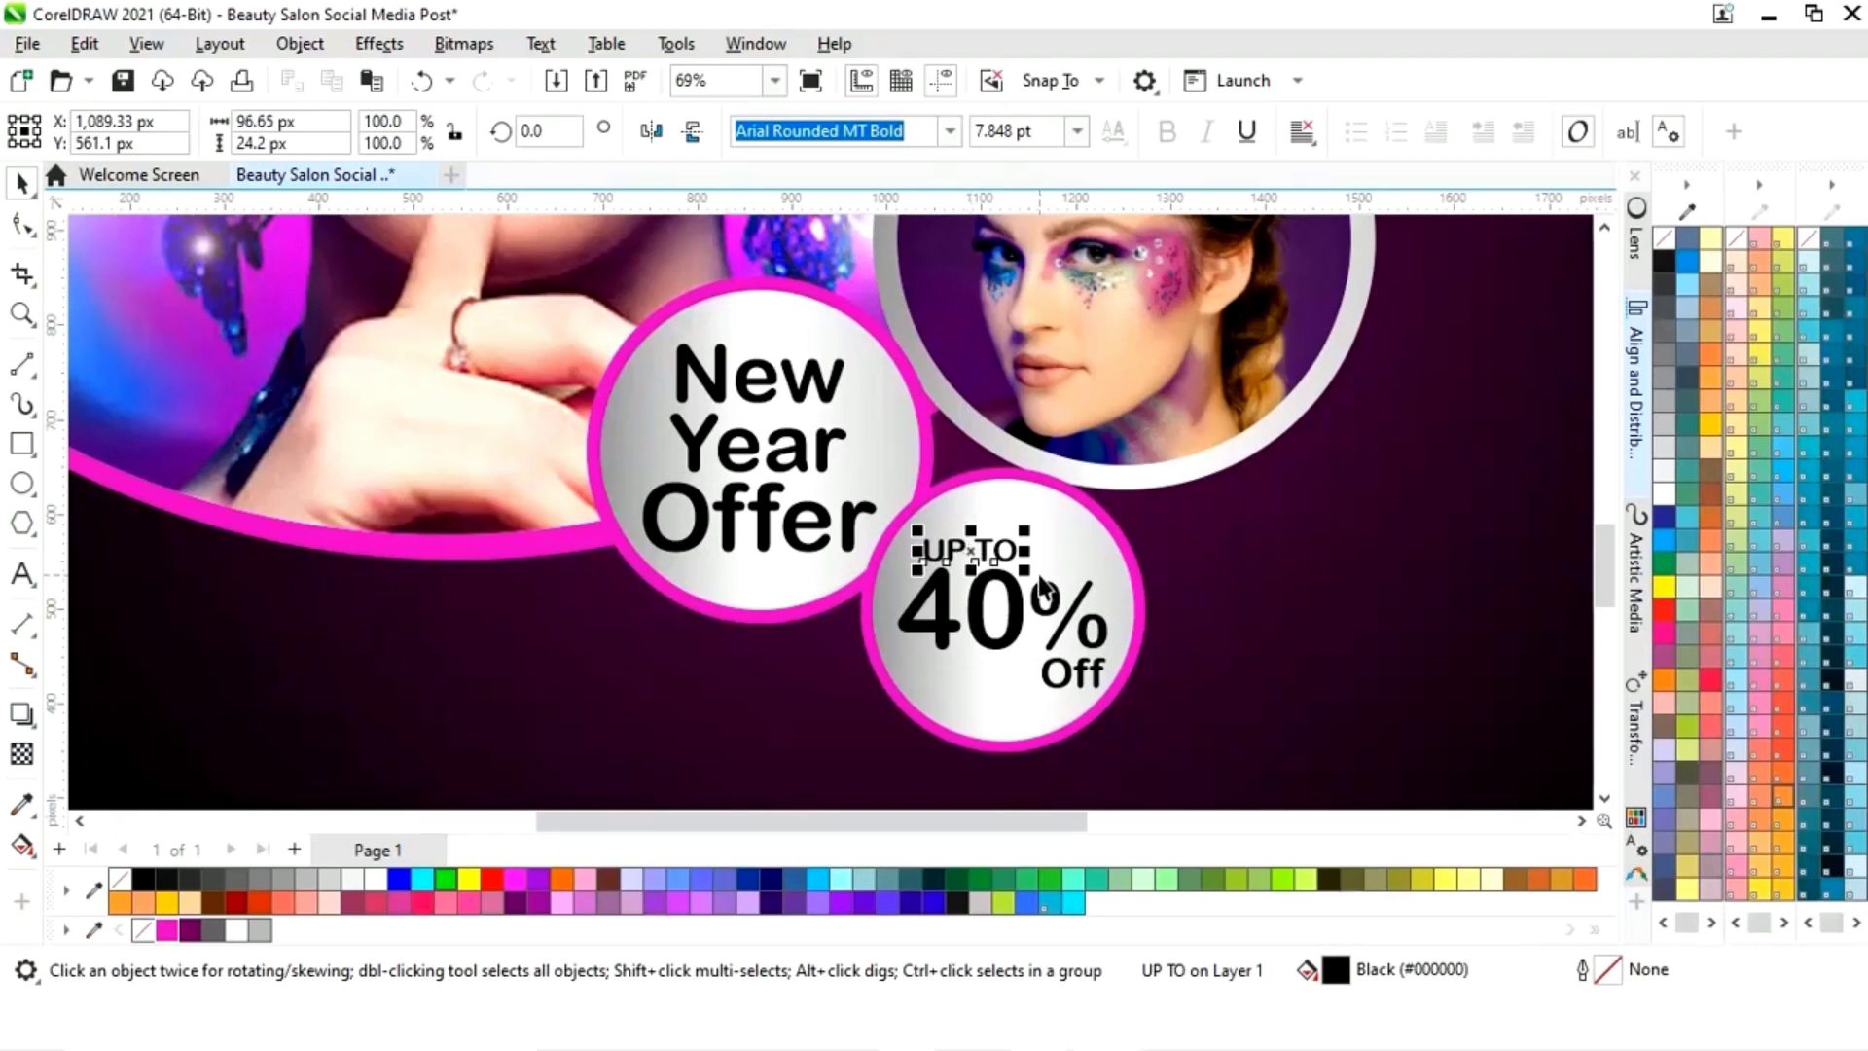
Step: Zoom out and drag the whole Rashi's Makeover design closer to the page
scroll(1257, 640, down, 3)
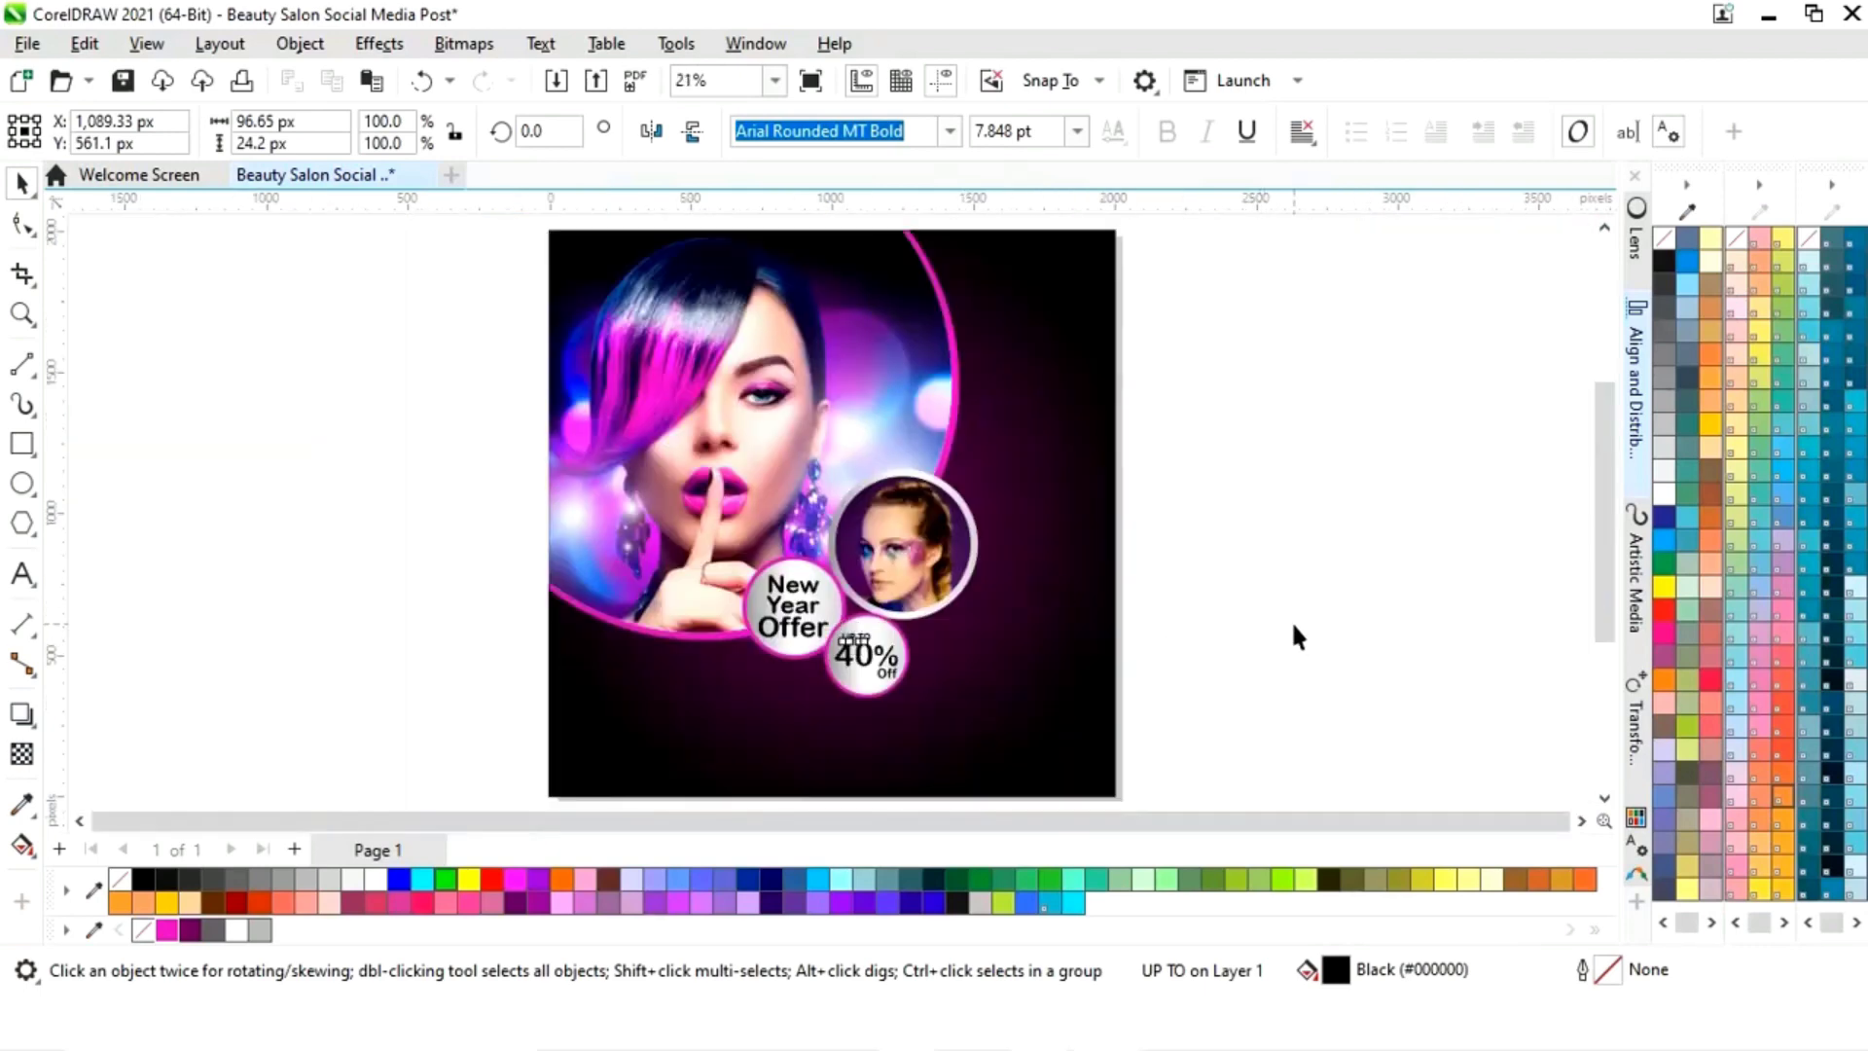
scroll(1292, 621, down, 1)
key(Escape)
drag(1322, 812, 1001, 832)
drag(609, 493, 177, 761)
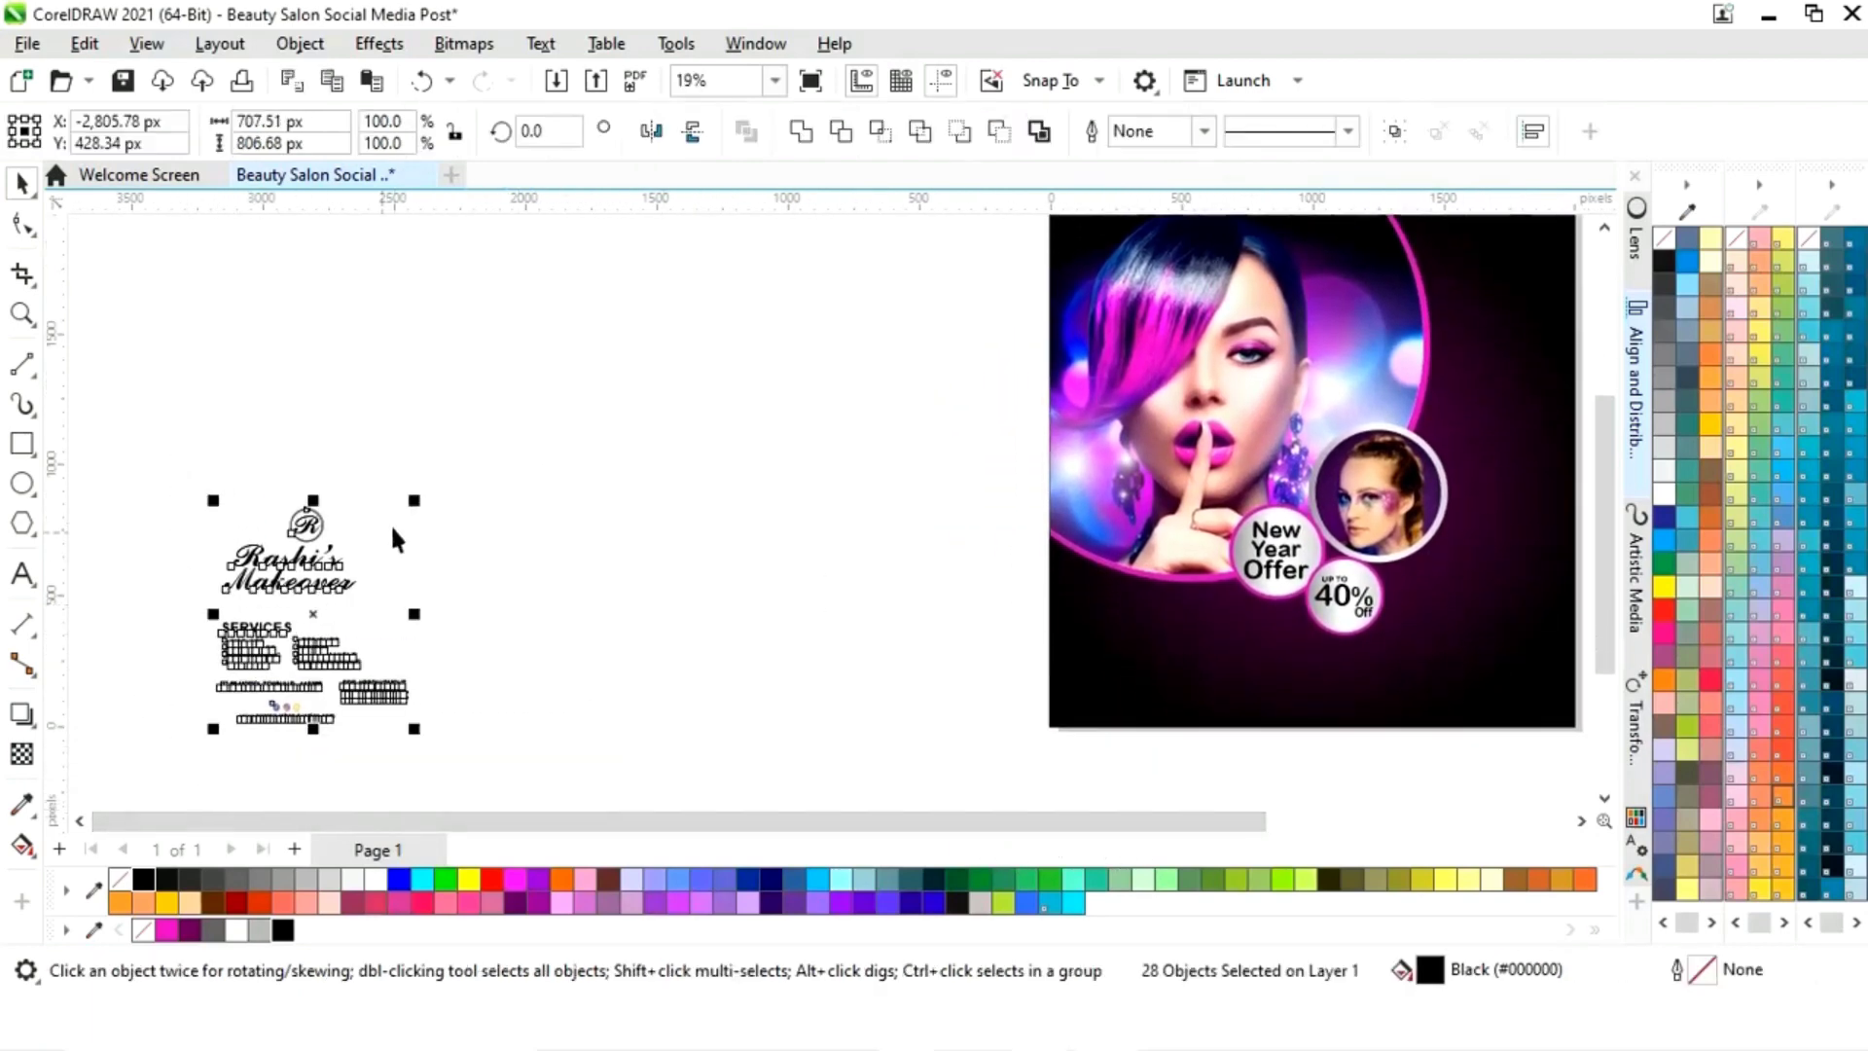
drag(411, 505, 984, 392)
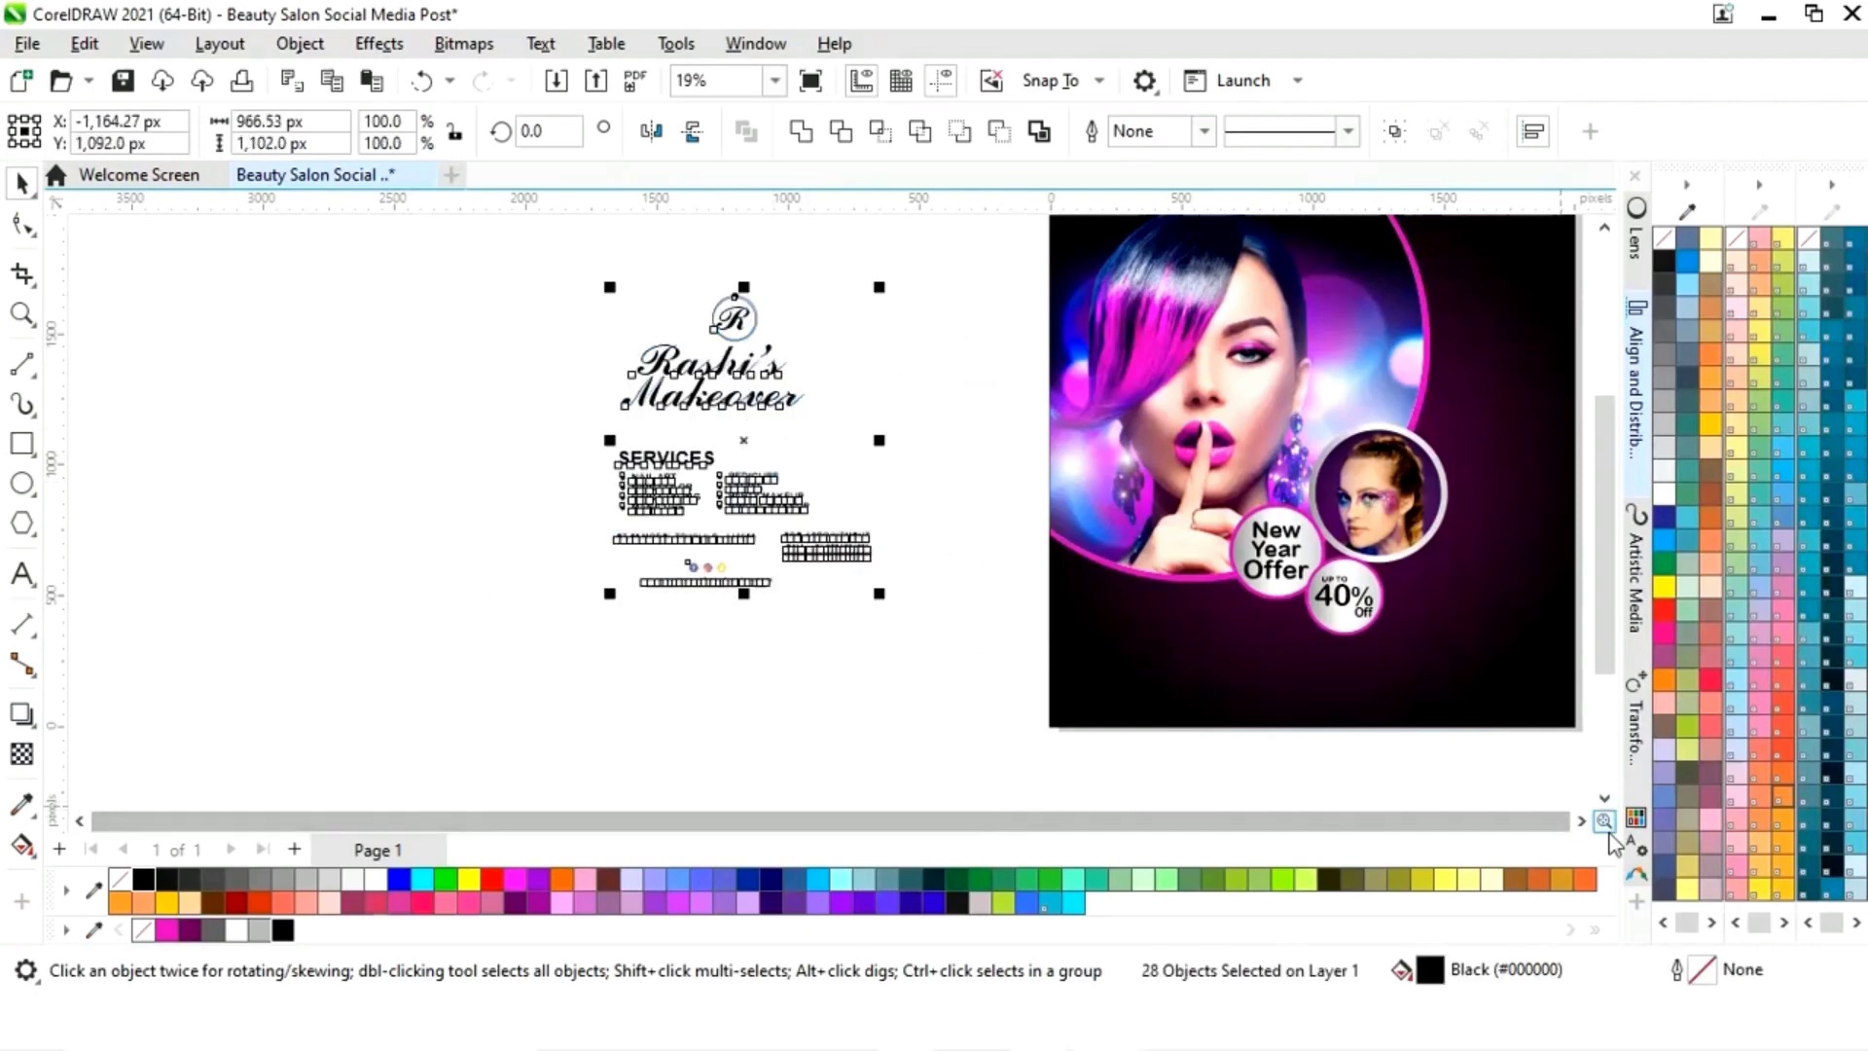
Step: Select only the logo and place it in the poster's top-right corner
click(1581, 822)
click(1581, 822)
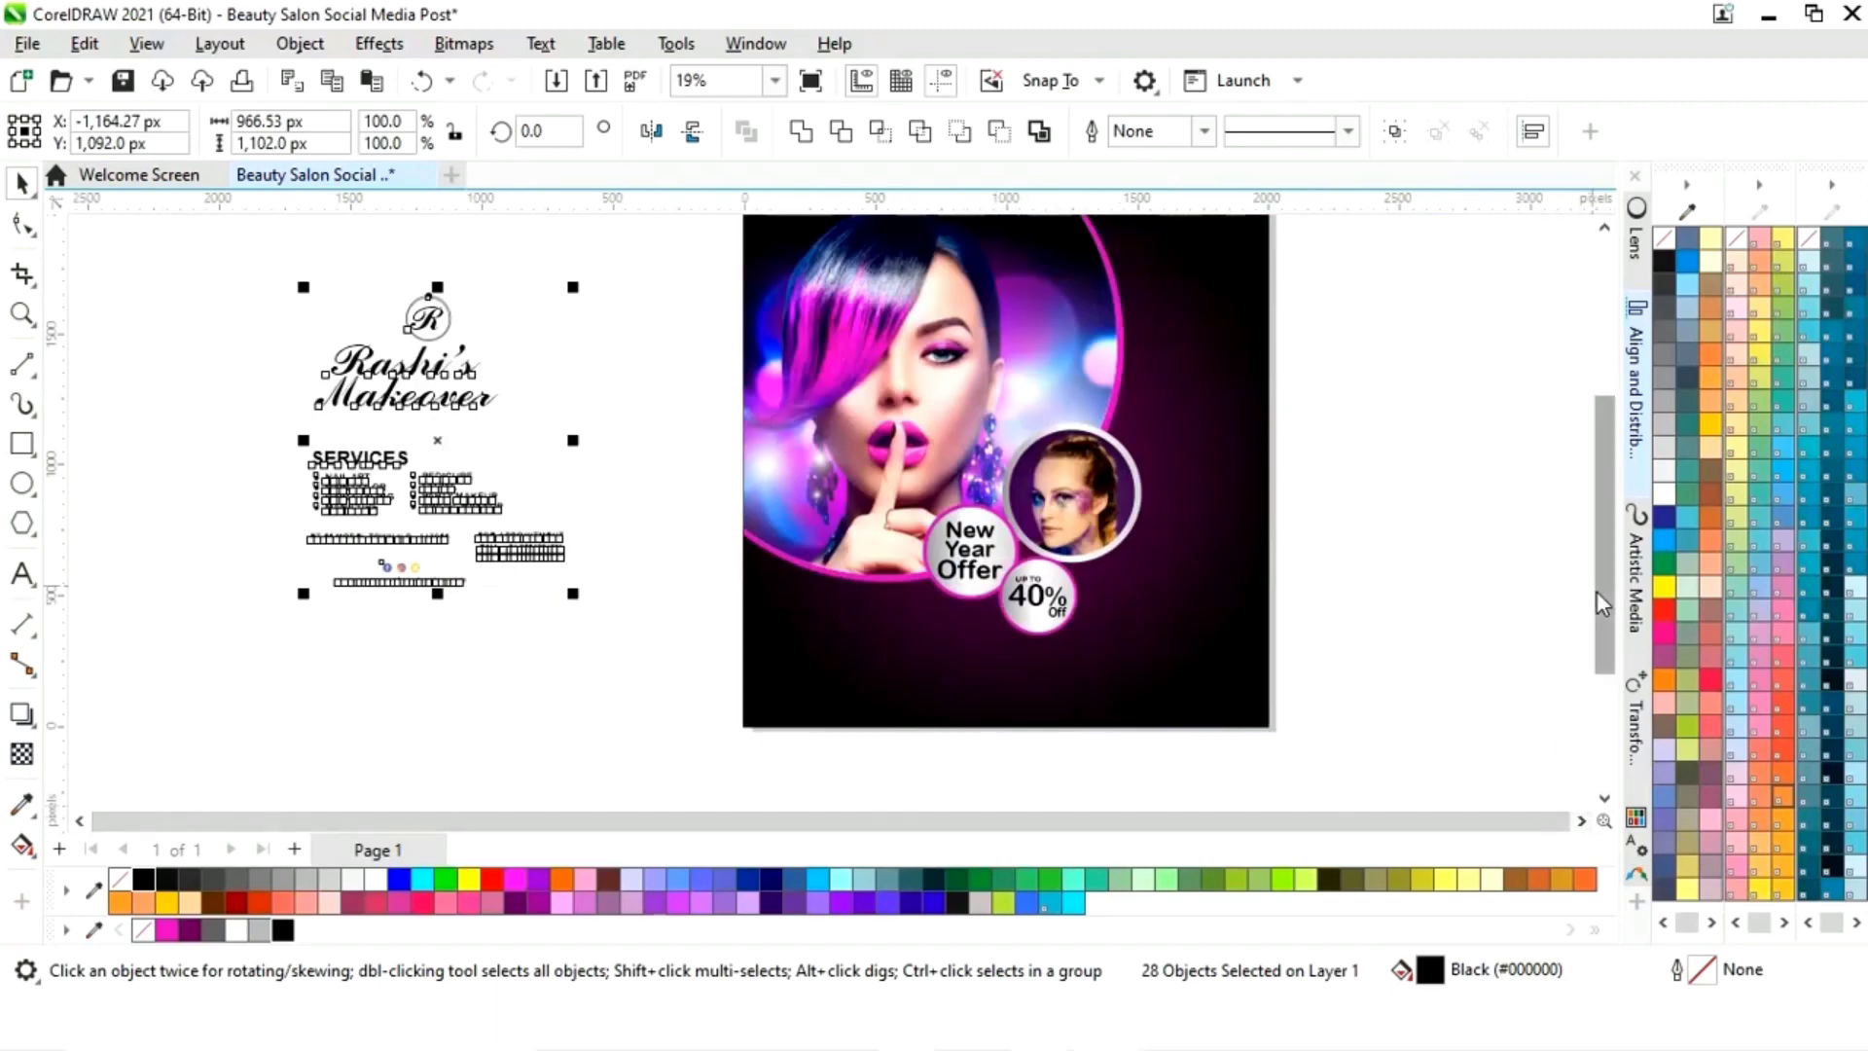
drag(1597, 592, 1592, 559)
click(1413, 587)
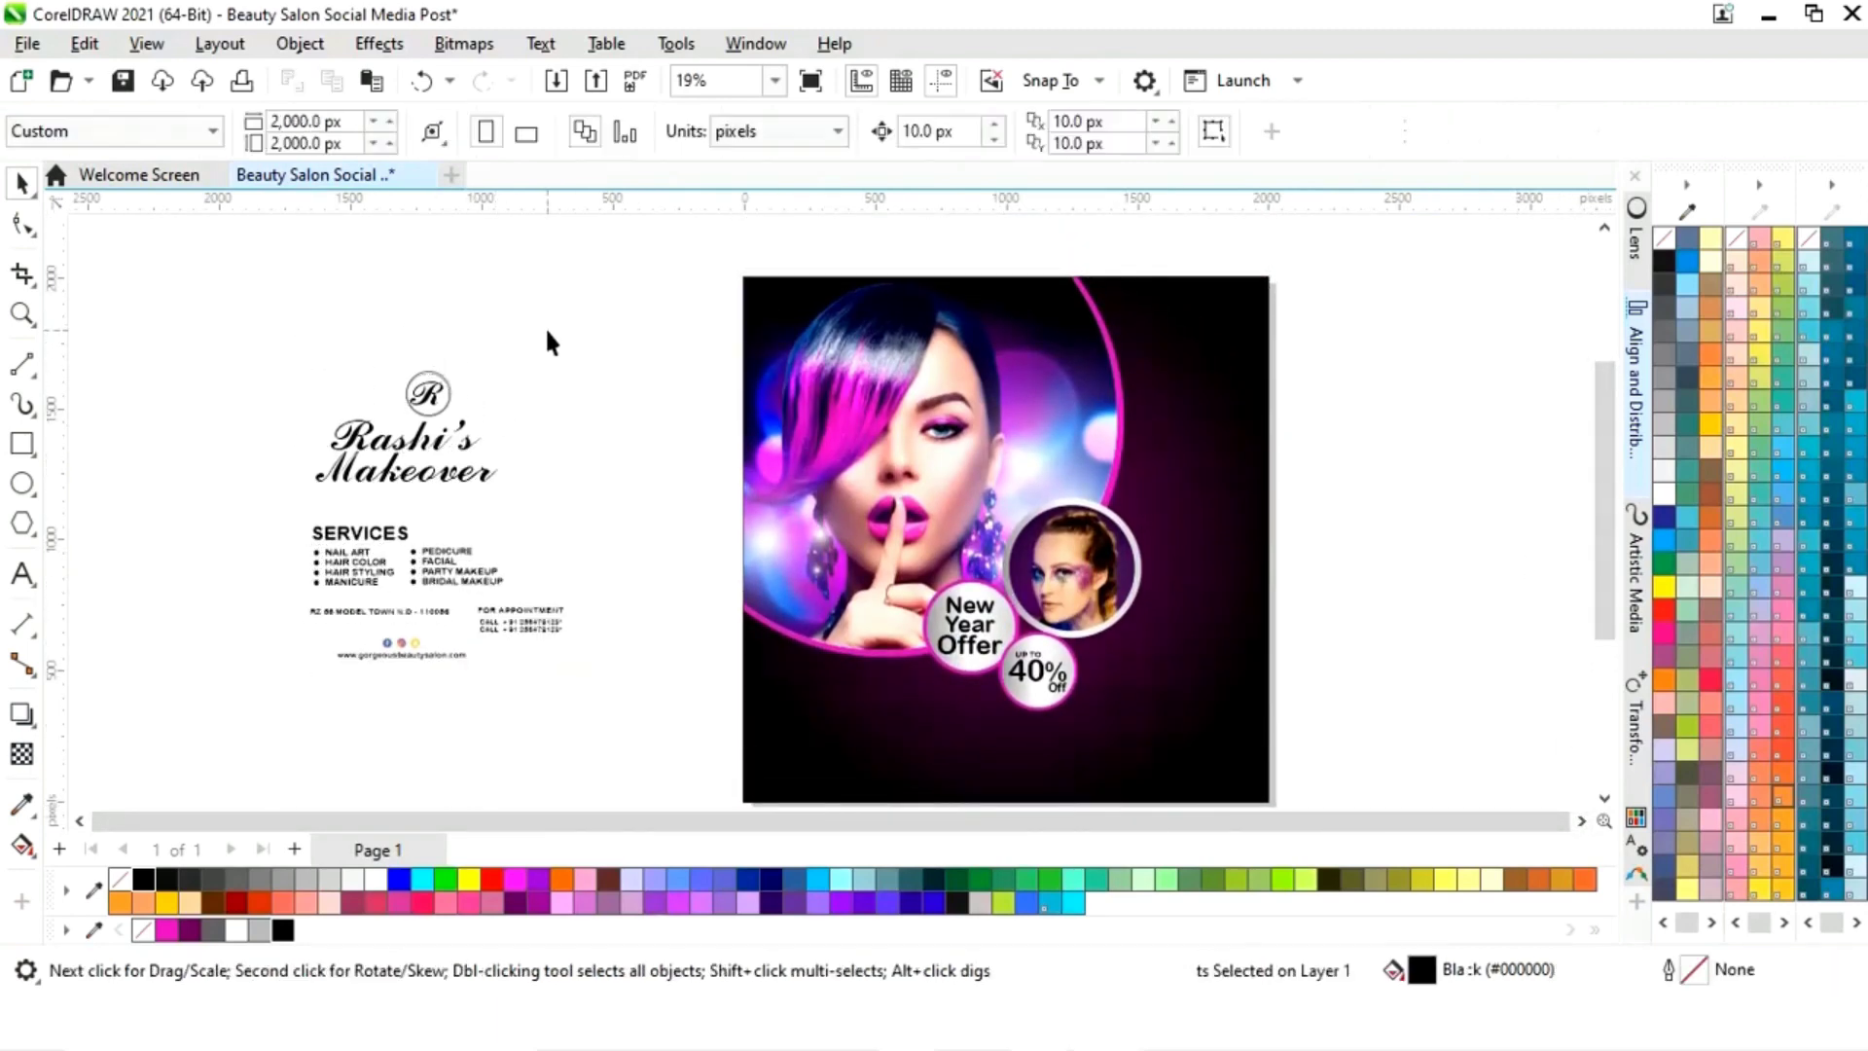
drag(545, 325, 272, 506)
drag(404, 429, 1167, 353)
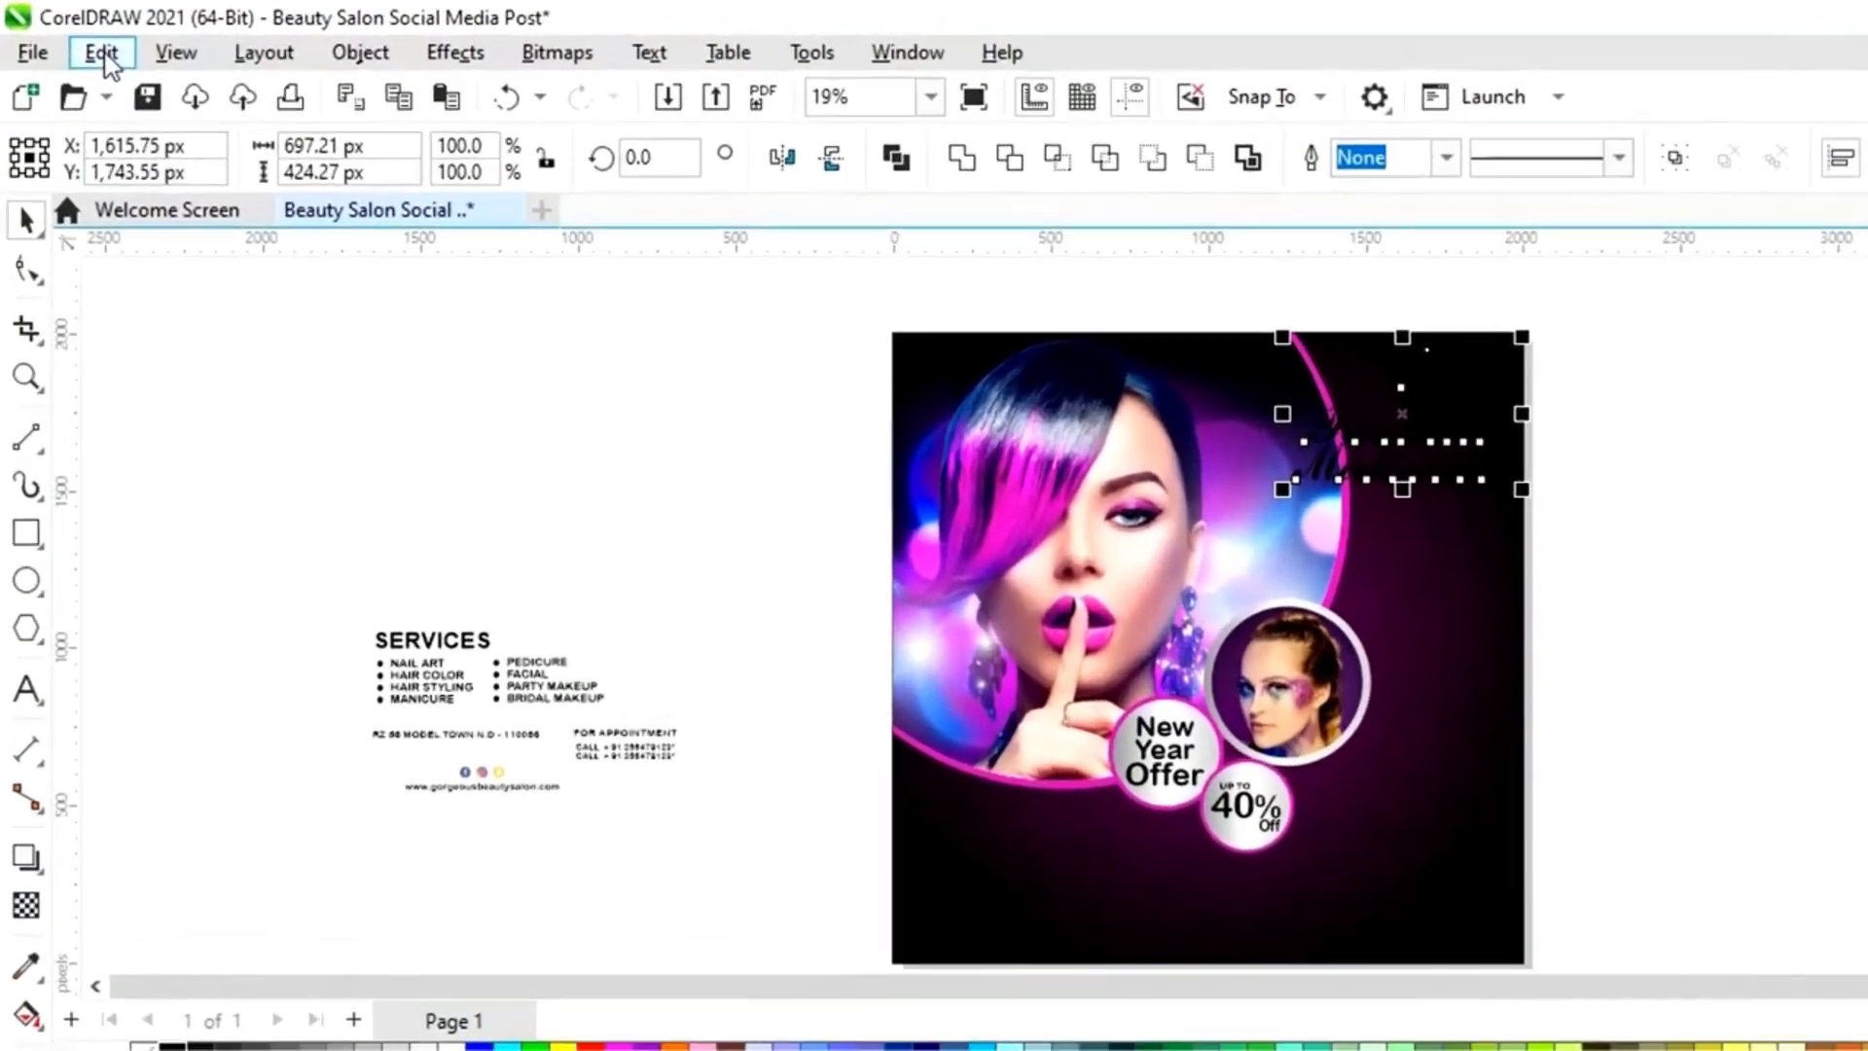
Step: Copy the fill from the New Year Offer text onto the logo via Copy Properties From
click(86, 44)
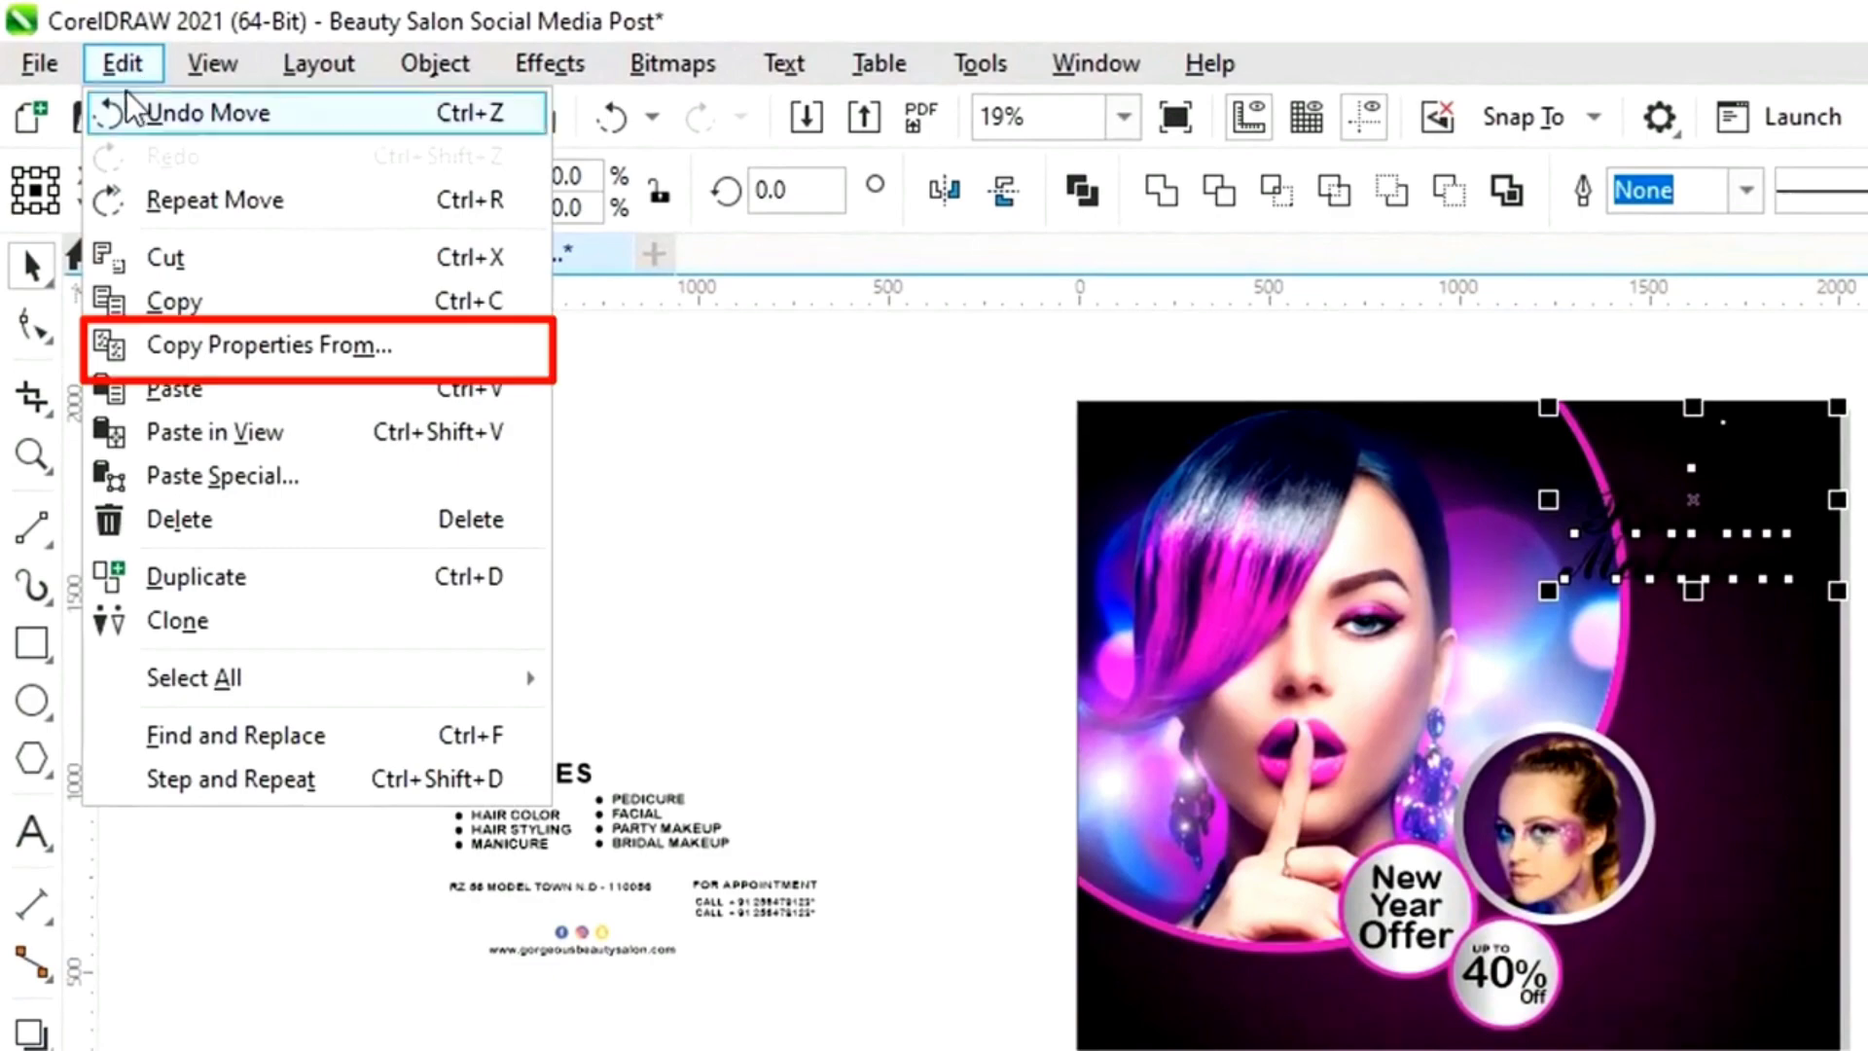
click(187, 348)
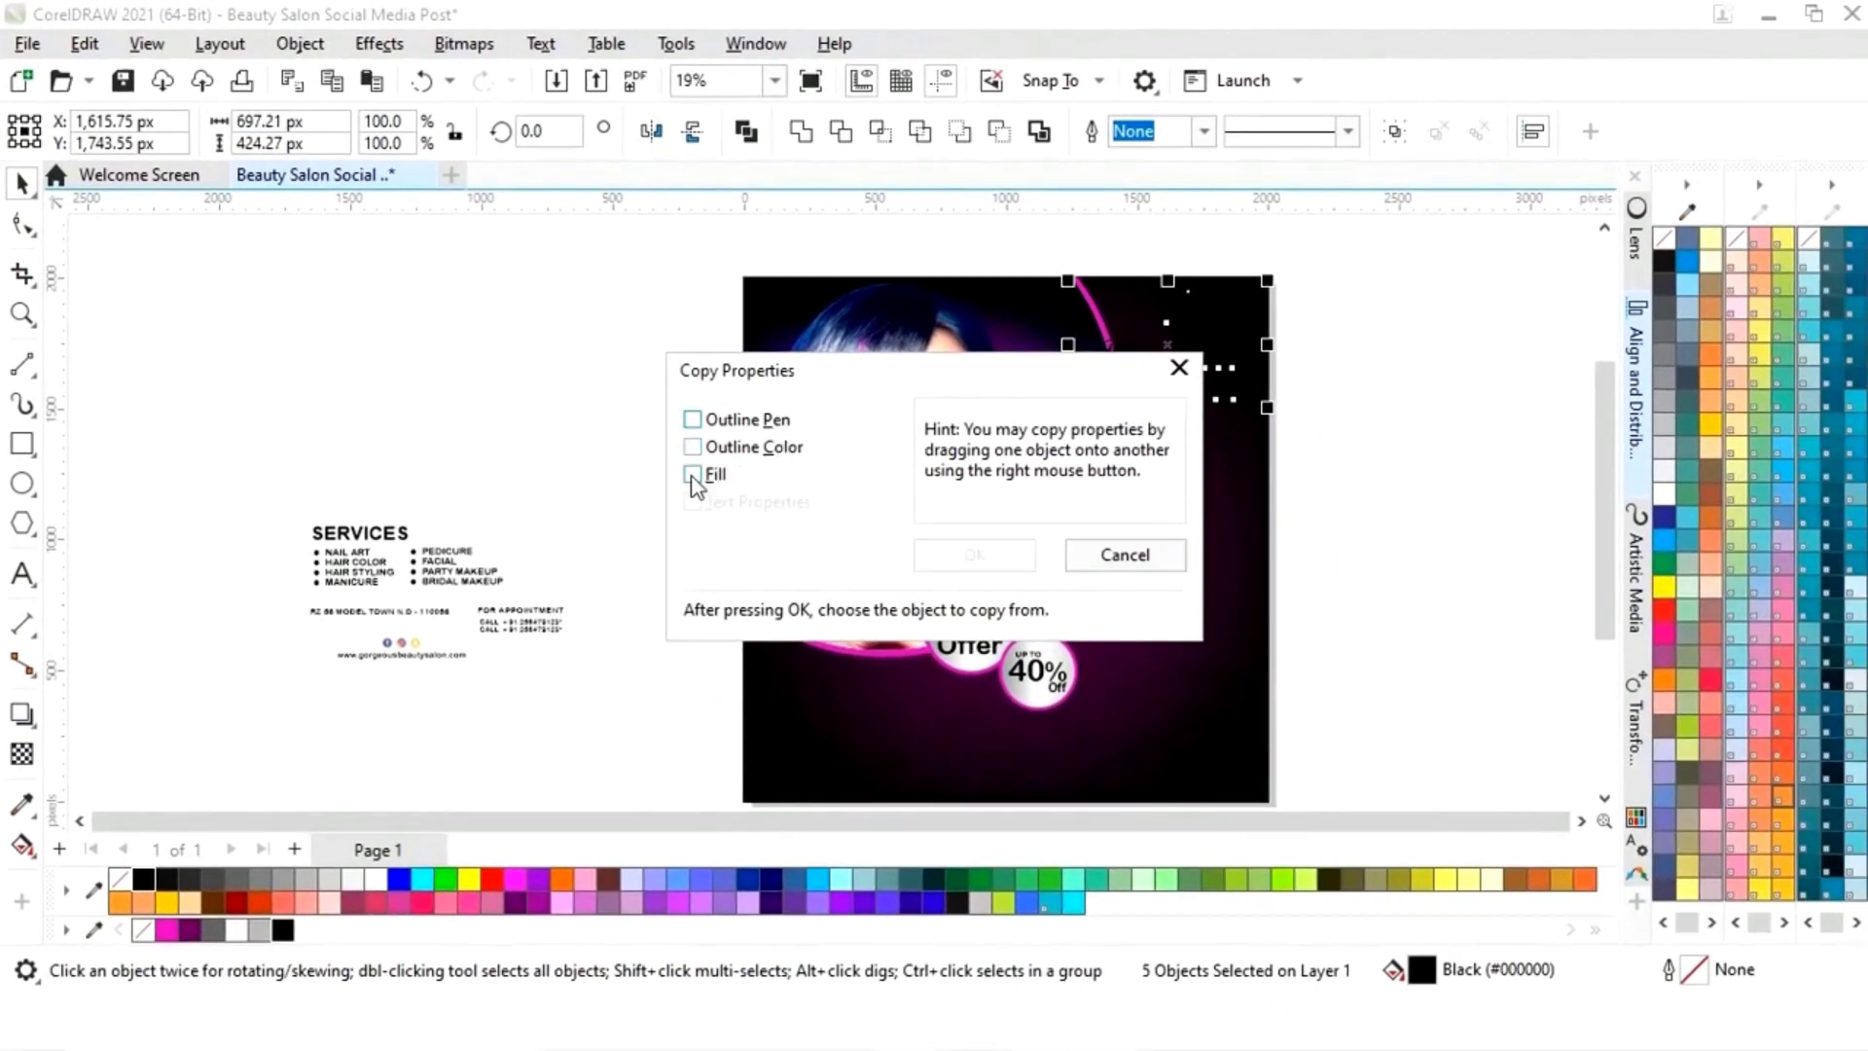
click(693, 475)
click(970, 554)
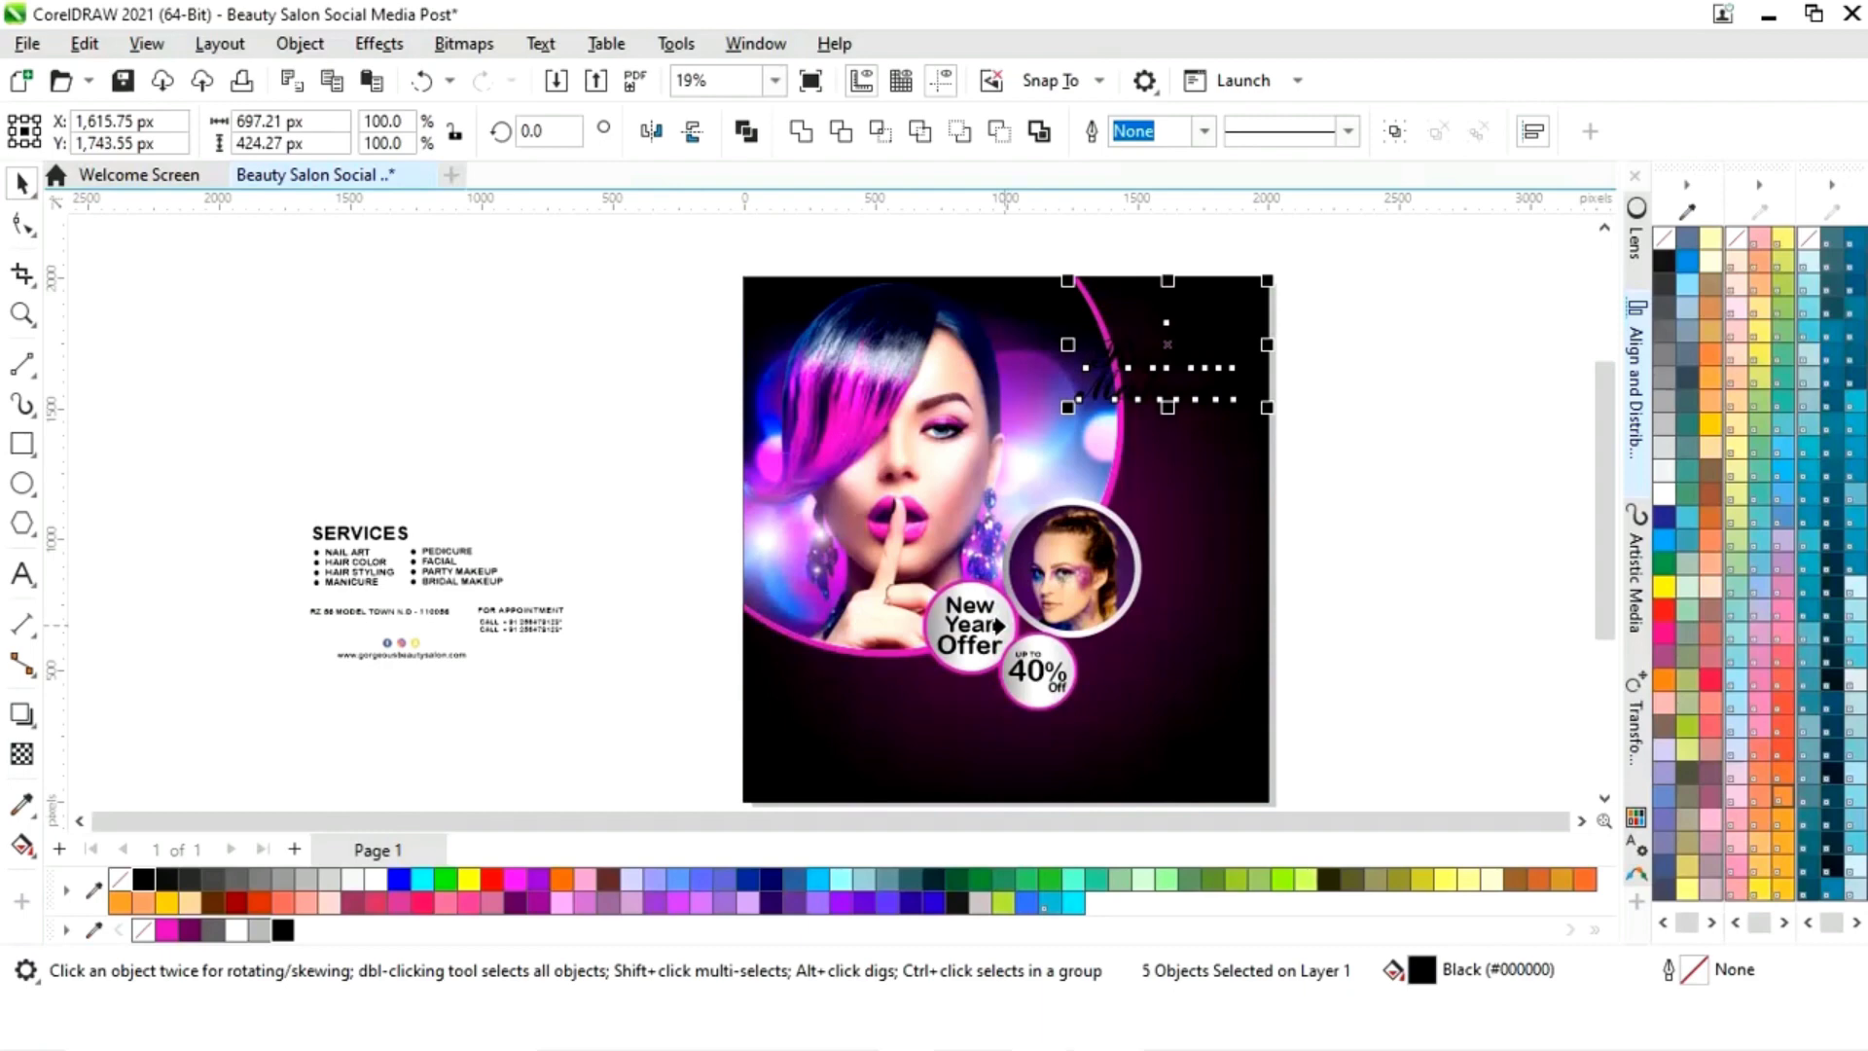
click(1002, 626)
Step: Select the logo objects, try a slight enlargement, then cancel it
click(1395, 438)
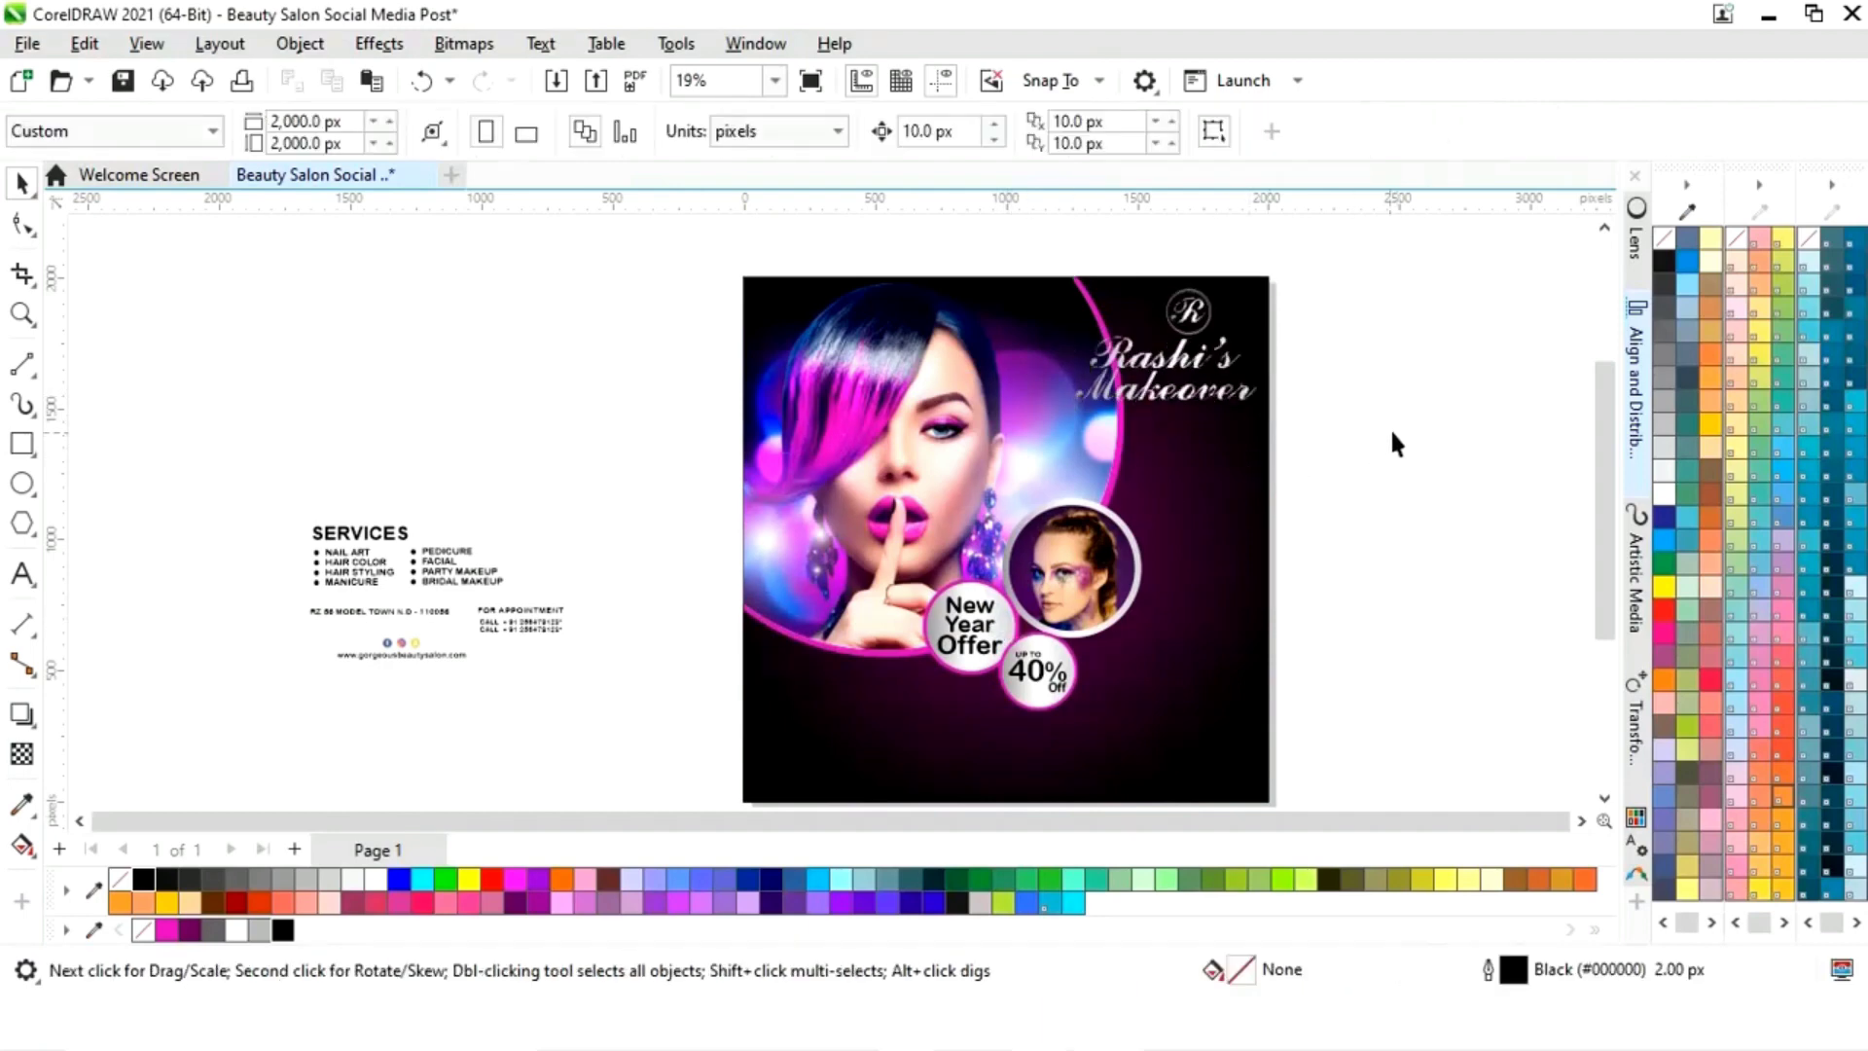
drag(1377, 434, 1031, 278)
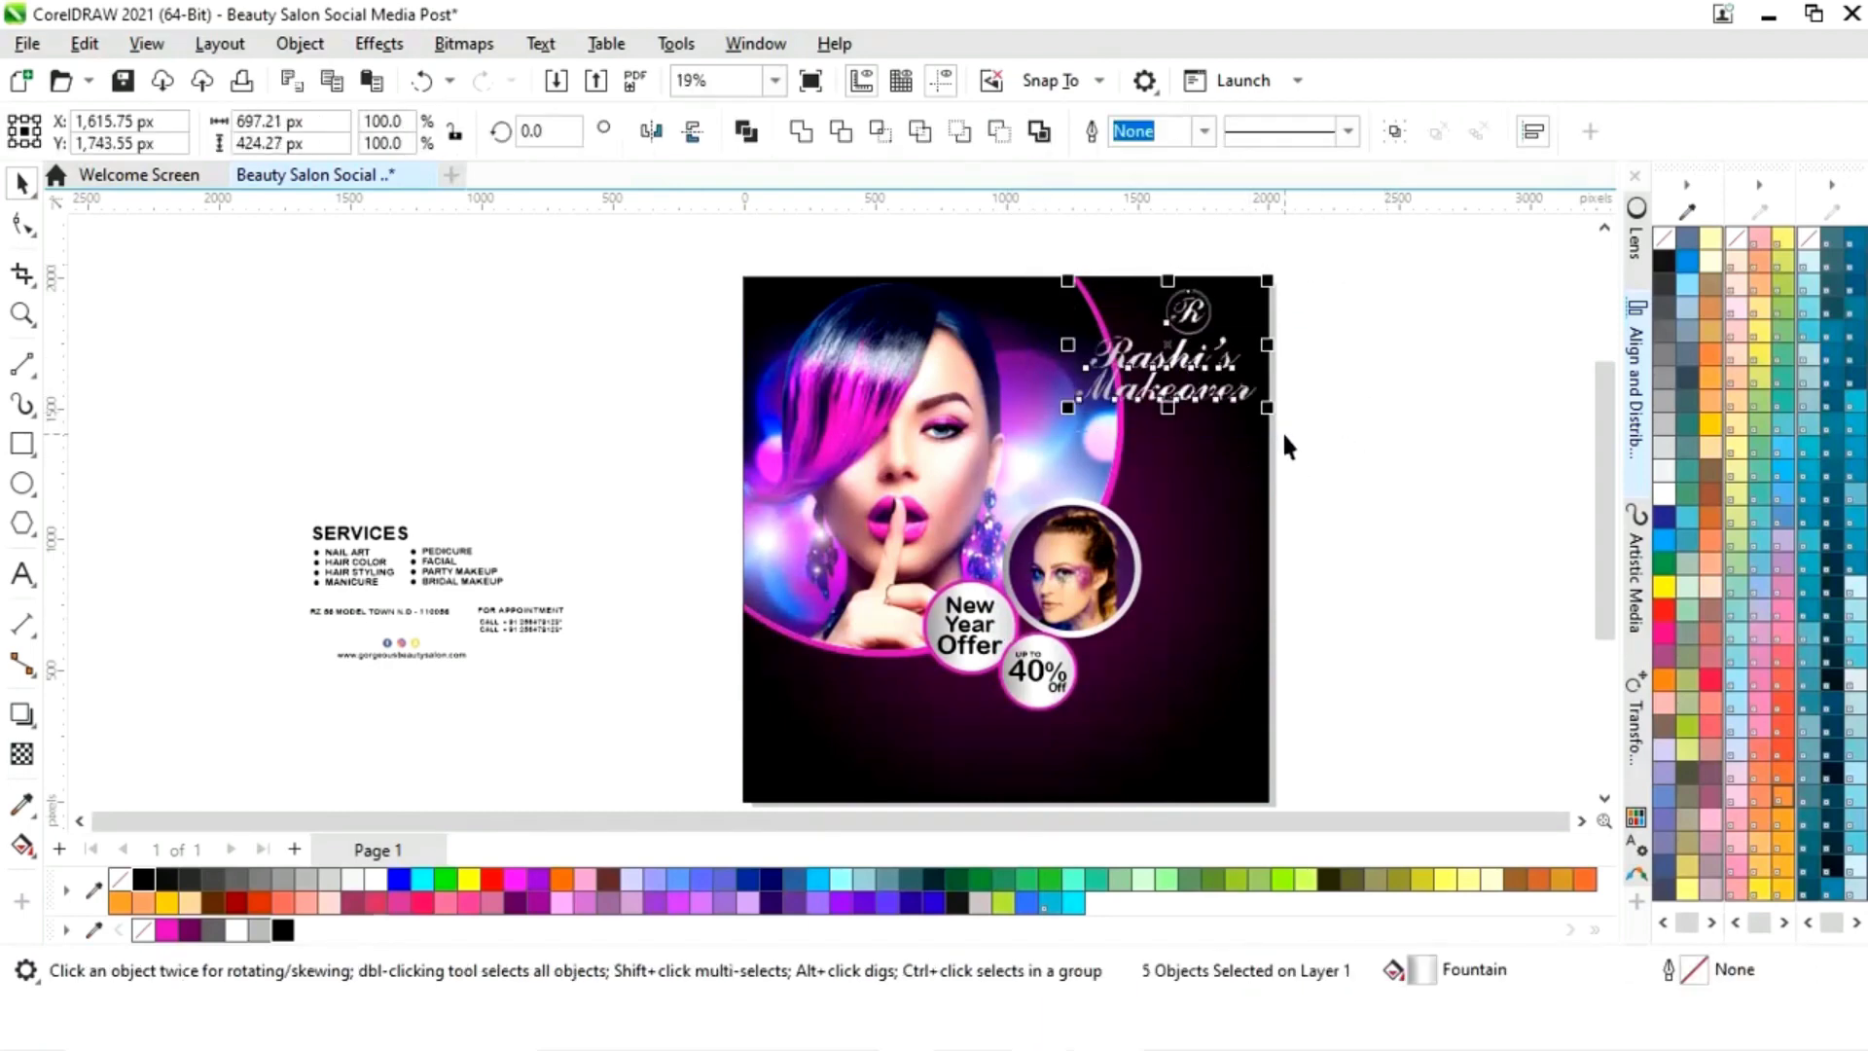
drag(1067, 406, 1055, 416)
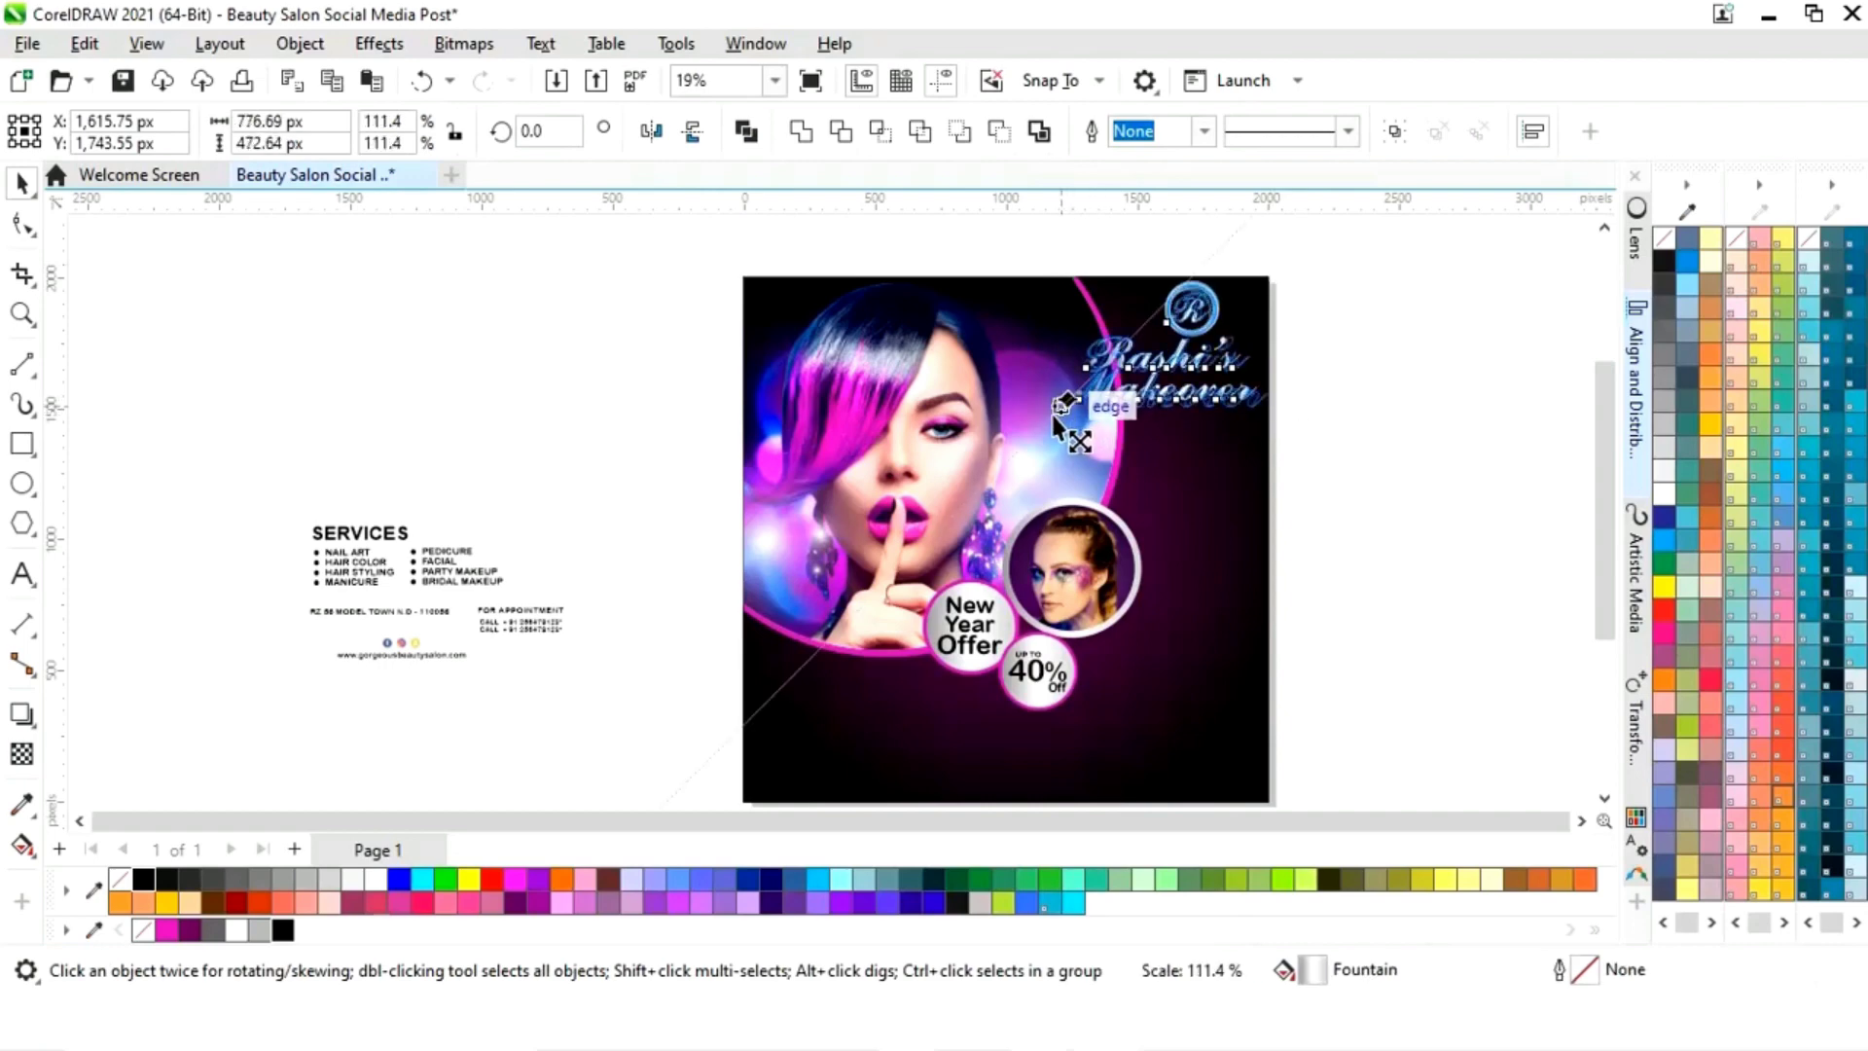
key(Escape)
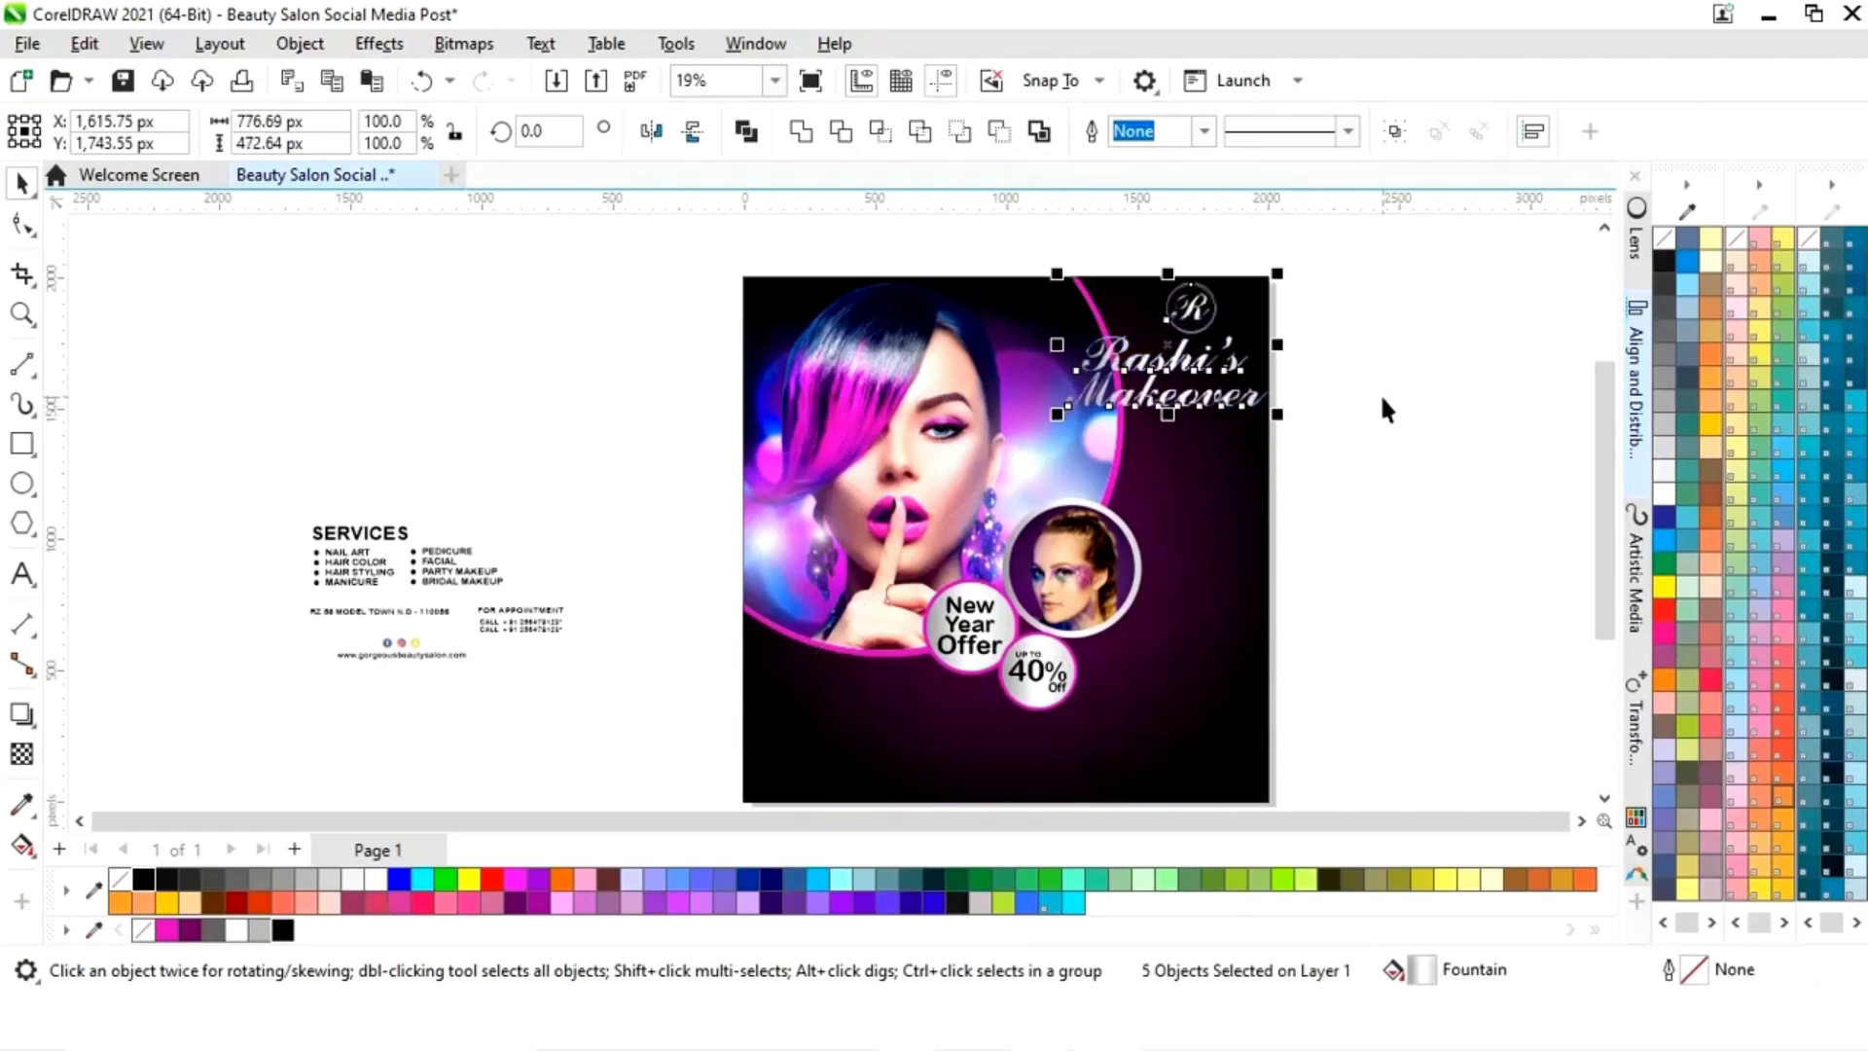
click(1392, 389)
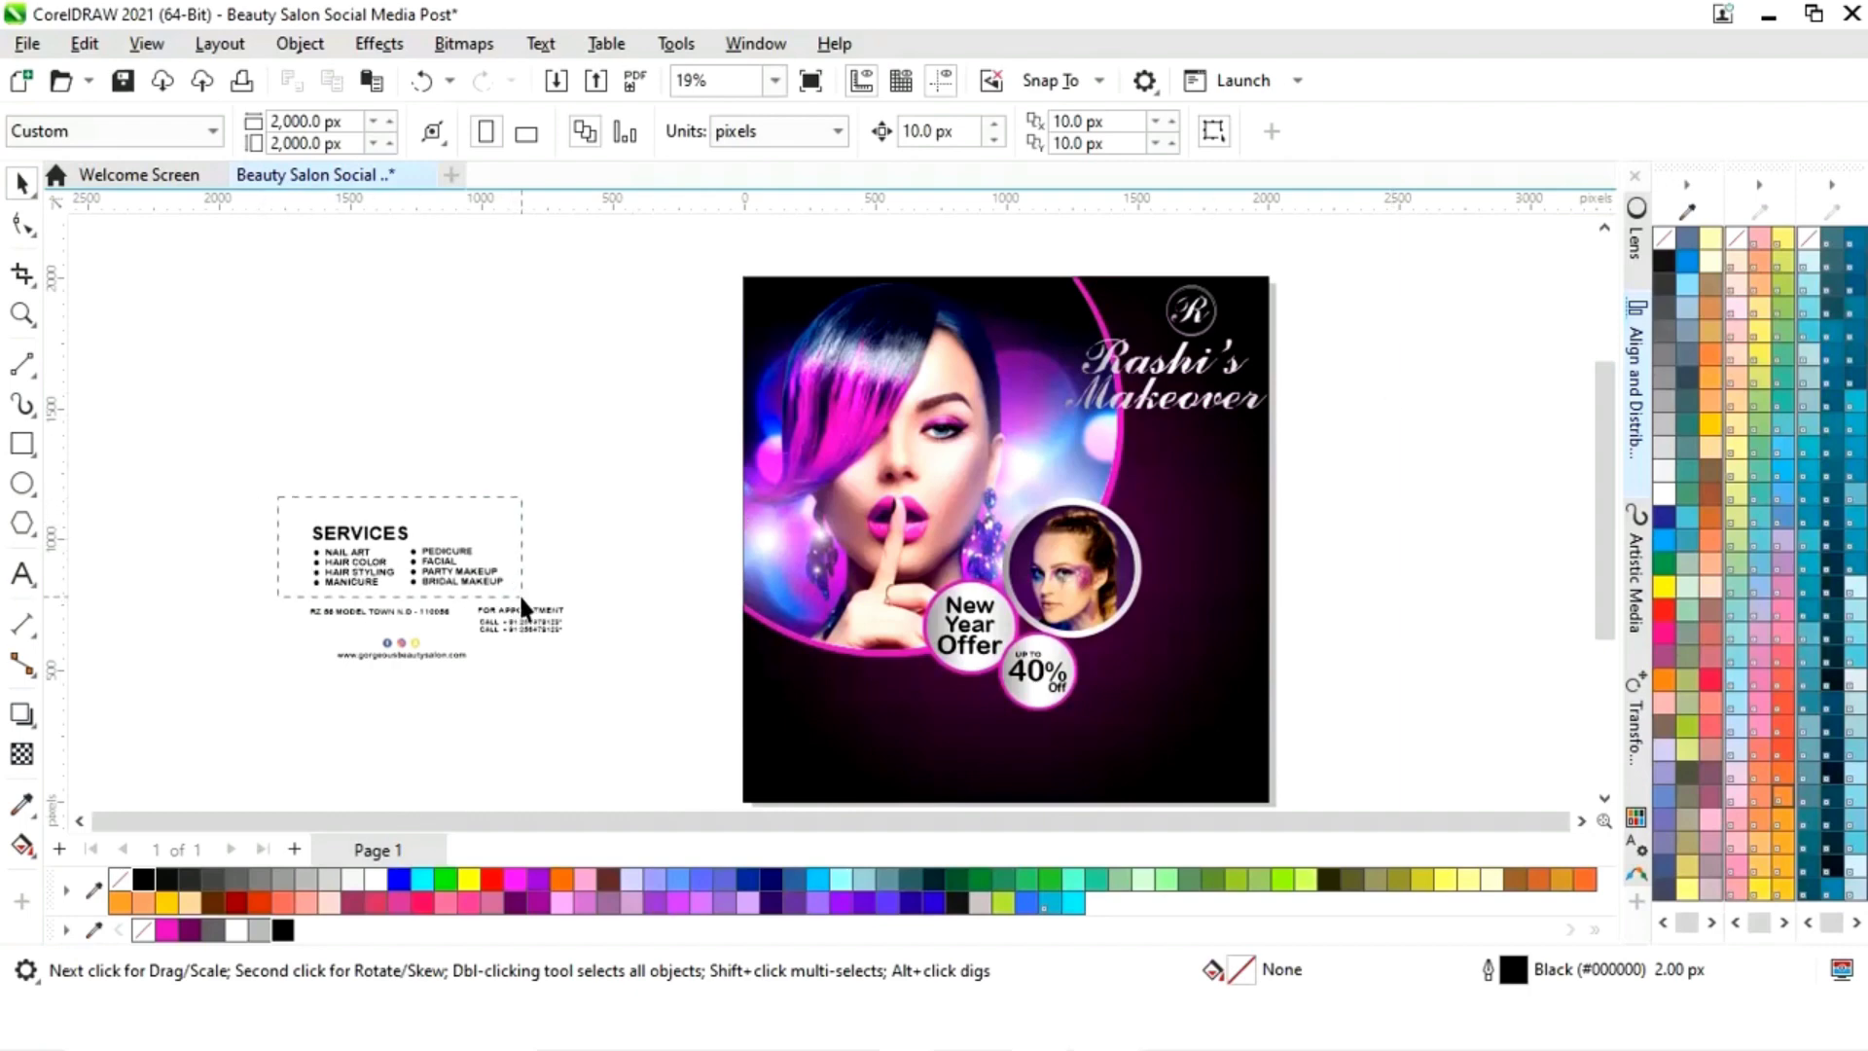
Step: Make the SERVICES text white and move it to the poster's lower left
drag(521, 606, 522, 605)
drag(412, 561, 867, 698)
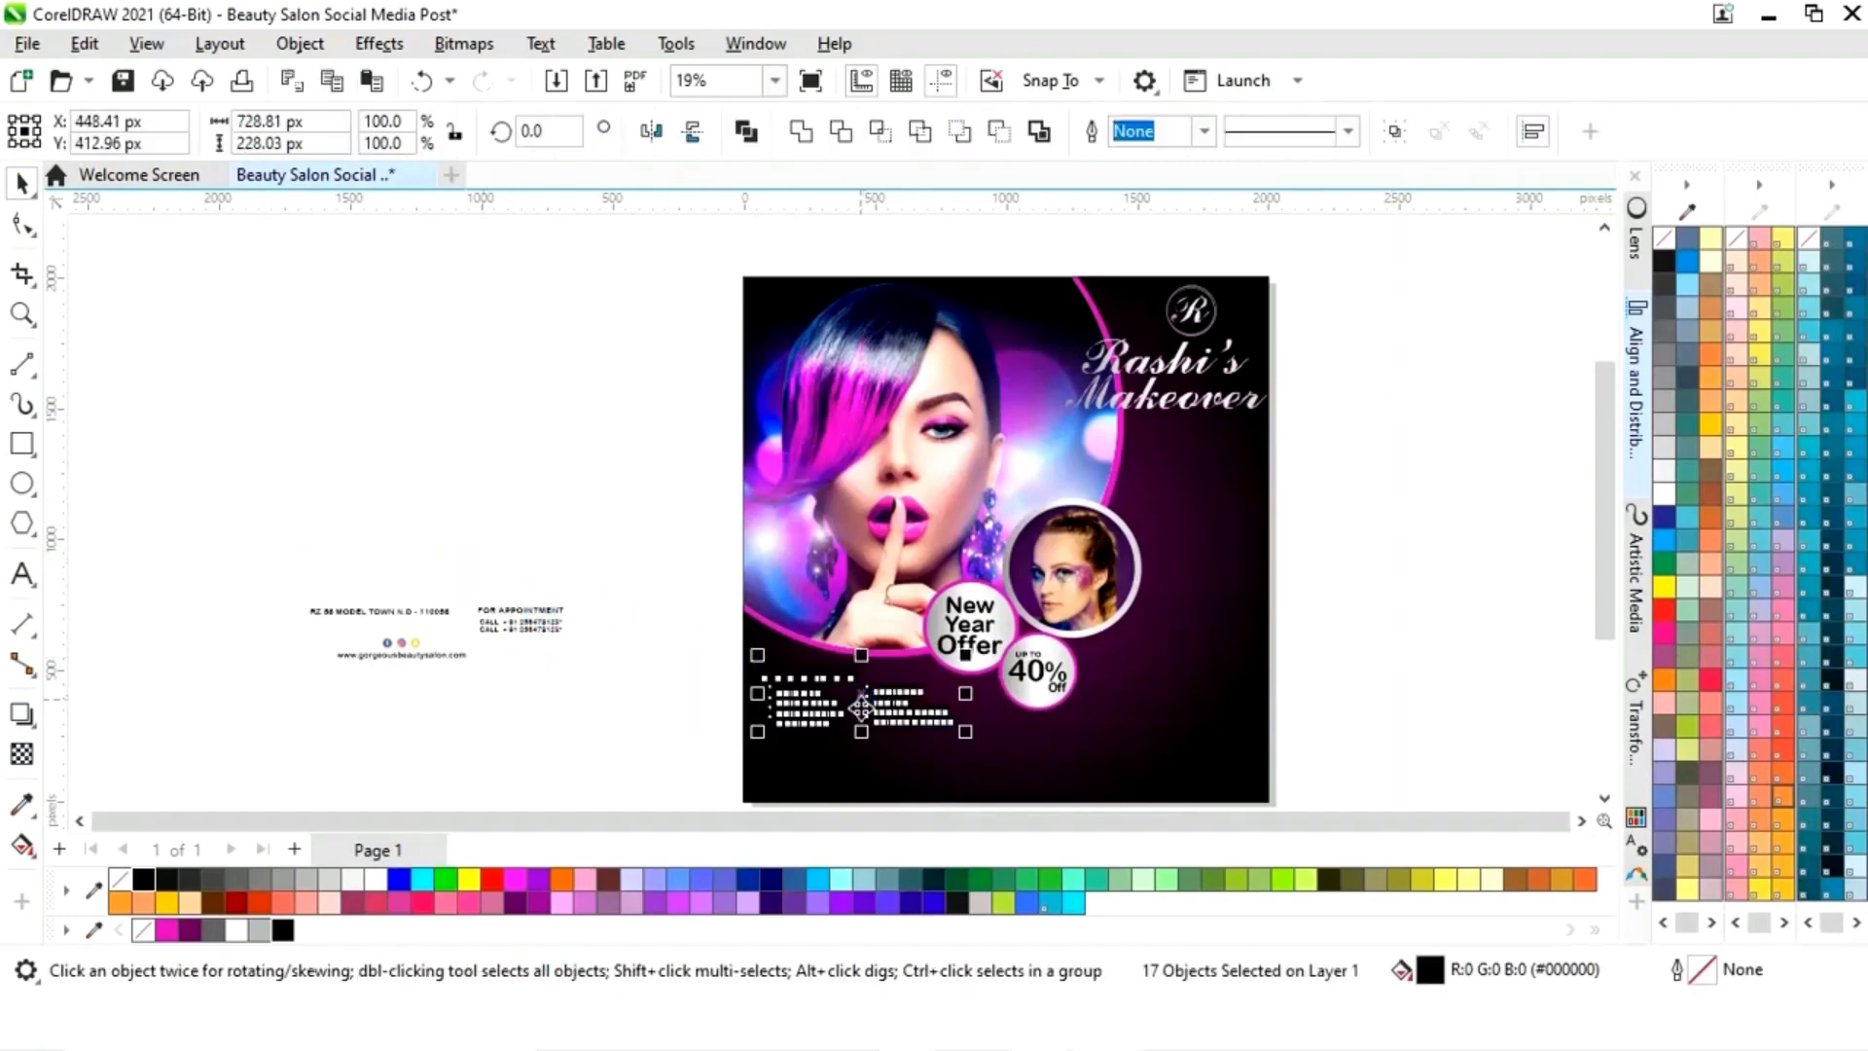
click(375, 880)
drag(968, 740, 988, 750)
key(ctrl+z)
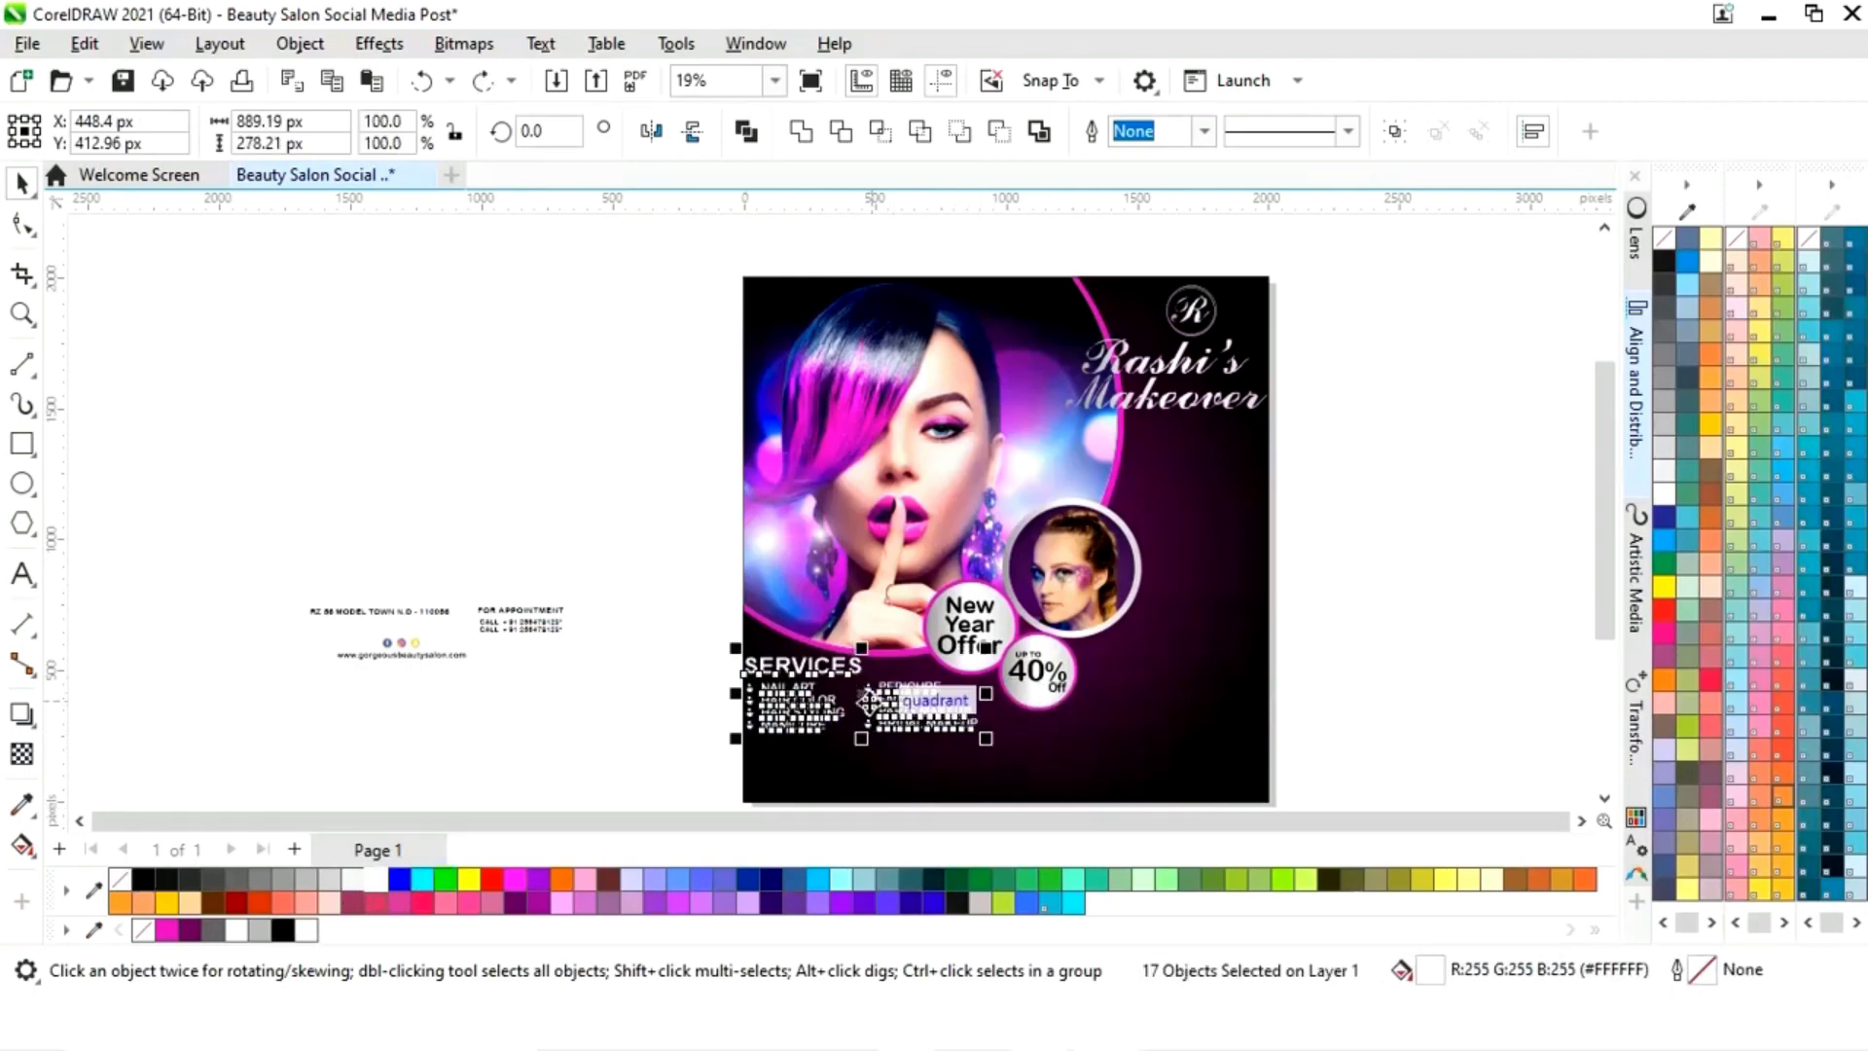
drag(870, 692, 877, 708)
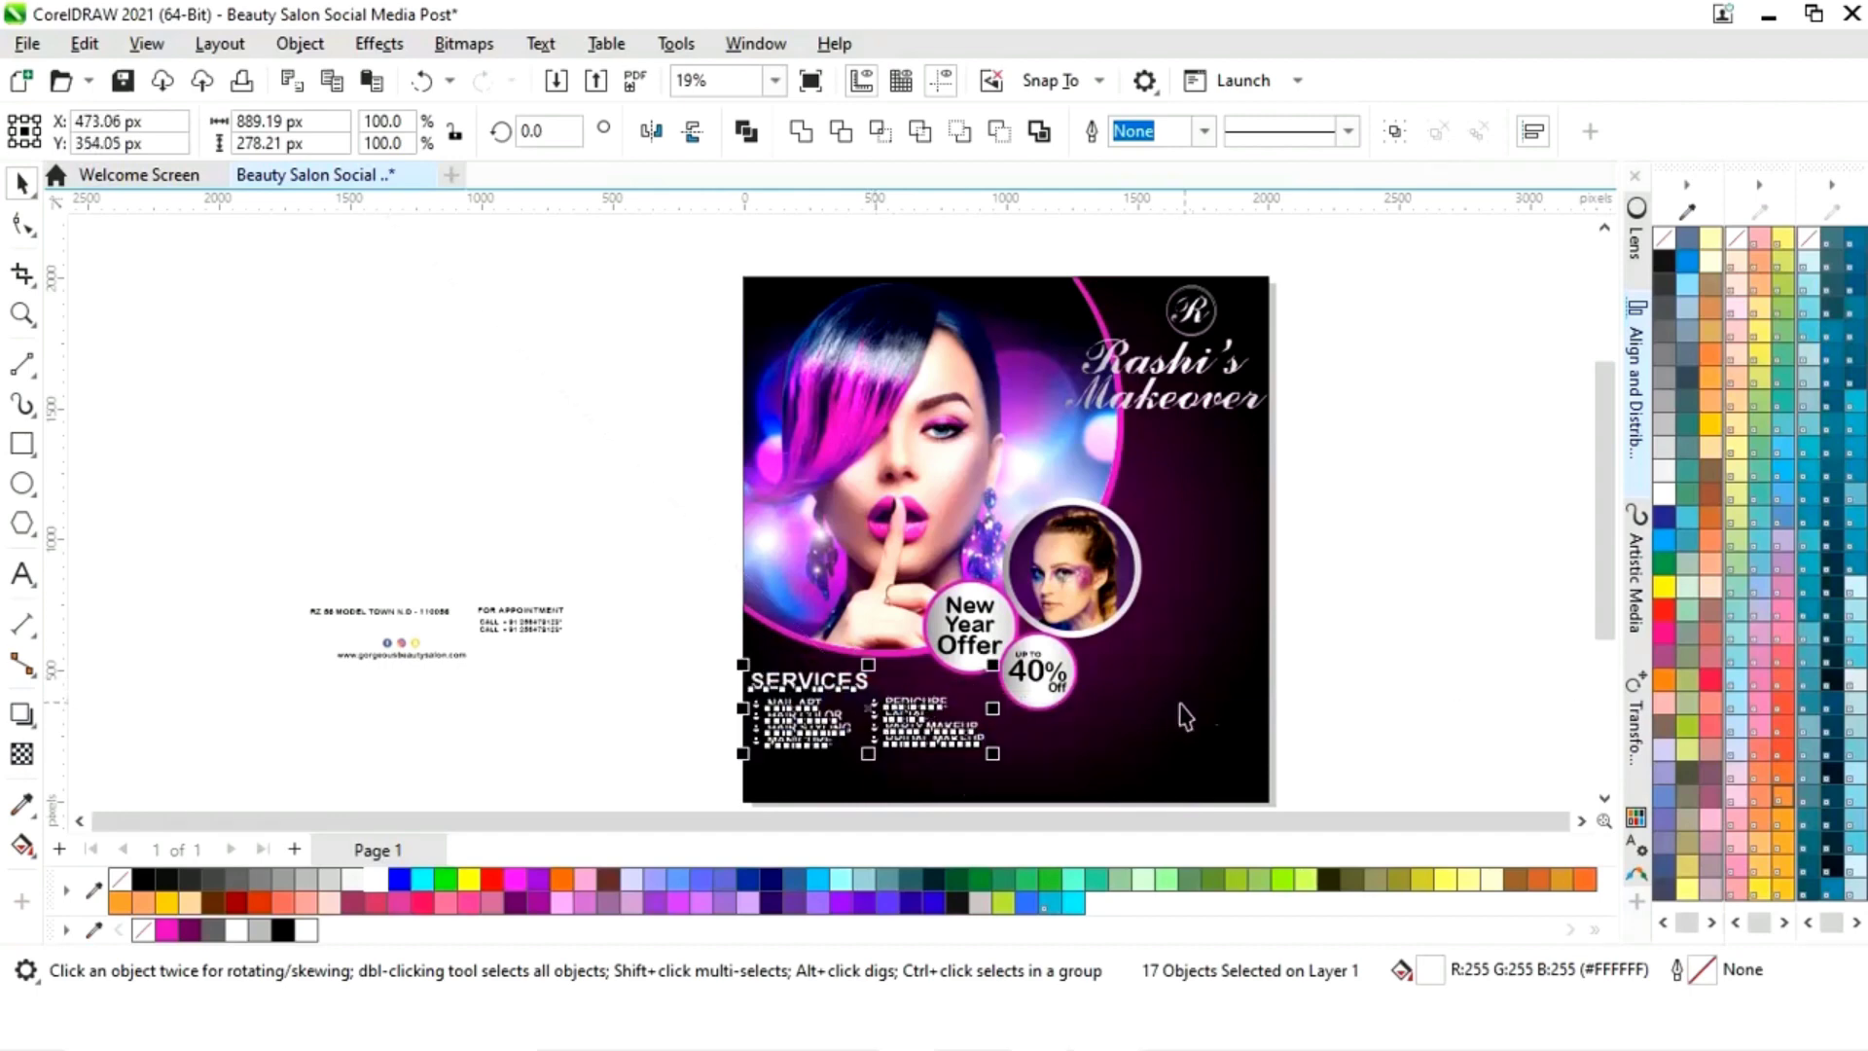
Step: Move the website address and social icons to the poster's lower right
click(1351, 650)
scroll(1351, 650, down, 2)
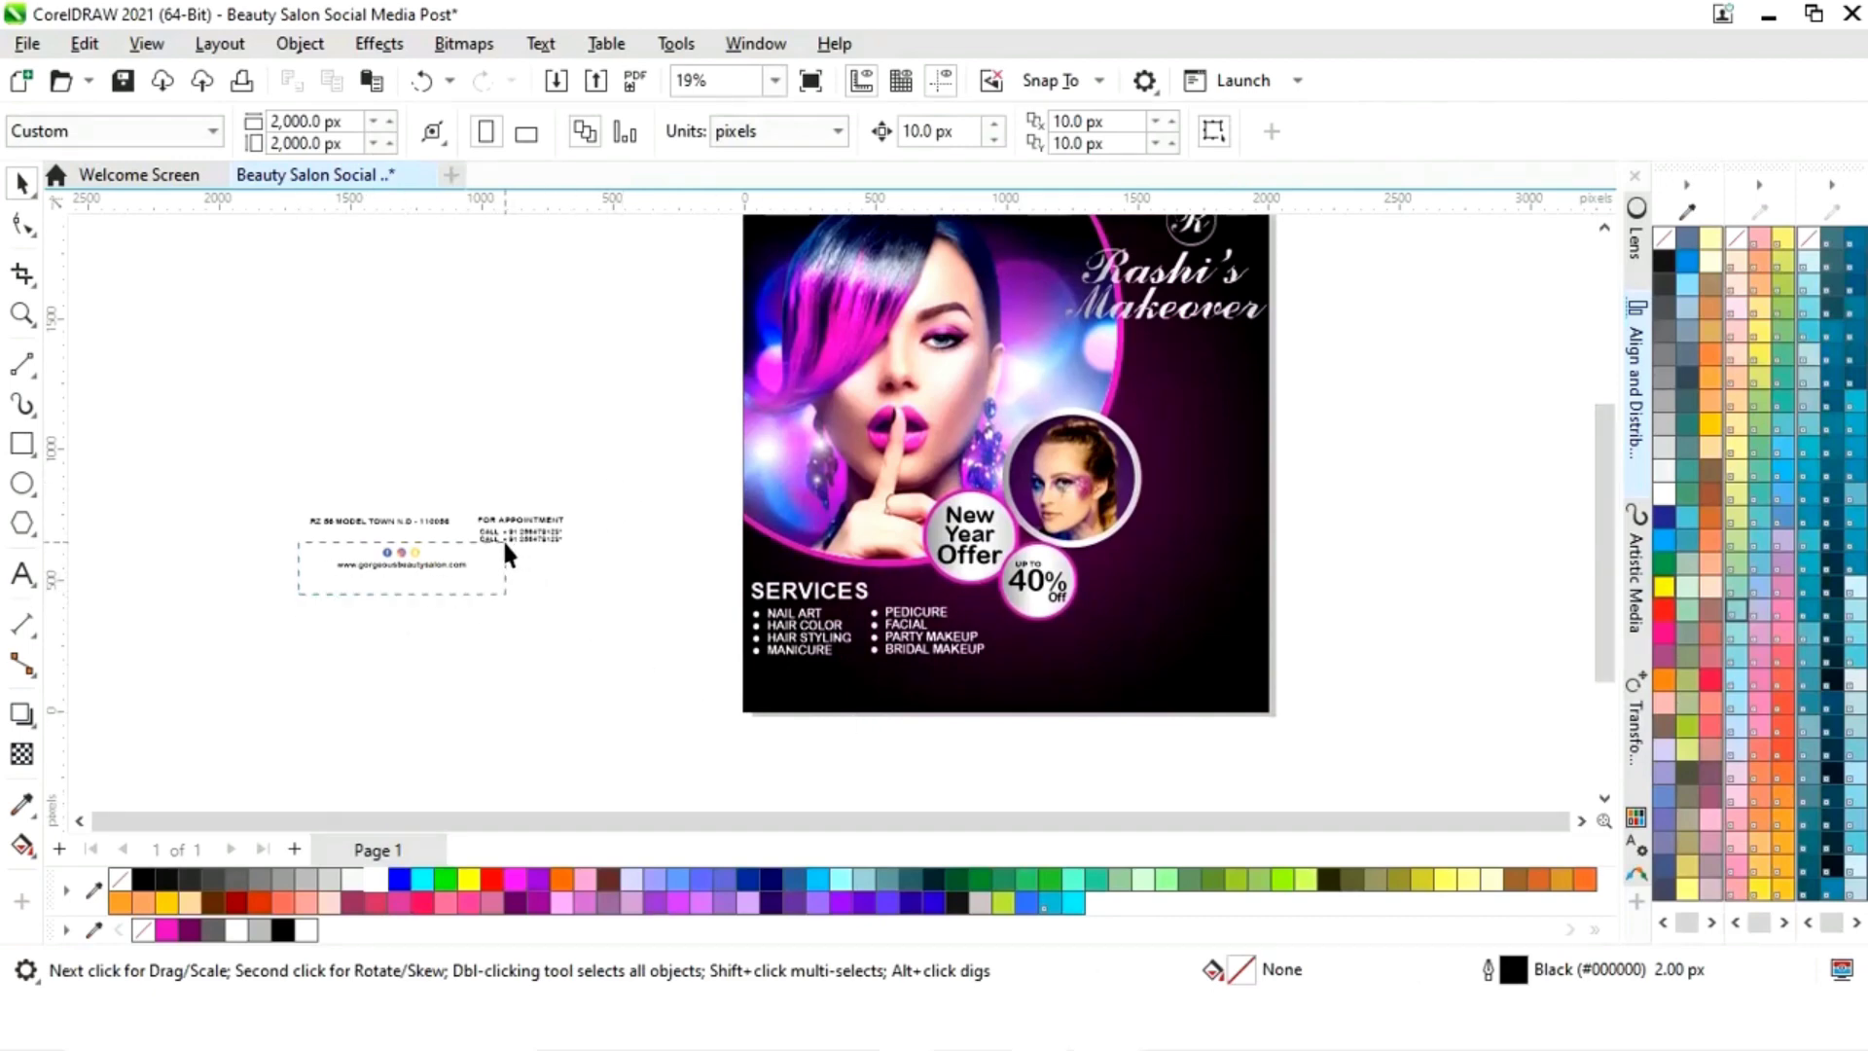
drag(504, 542, 1176, 694)
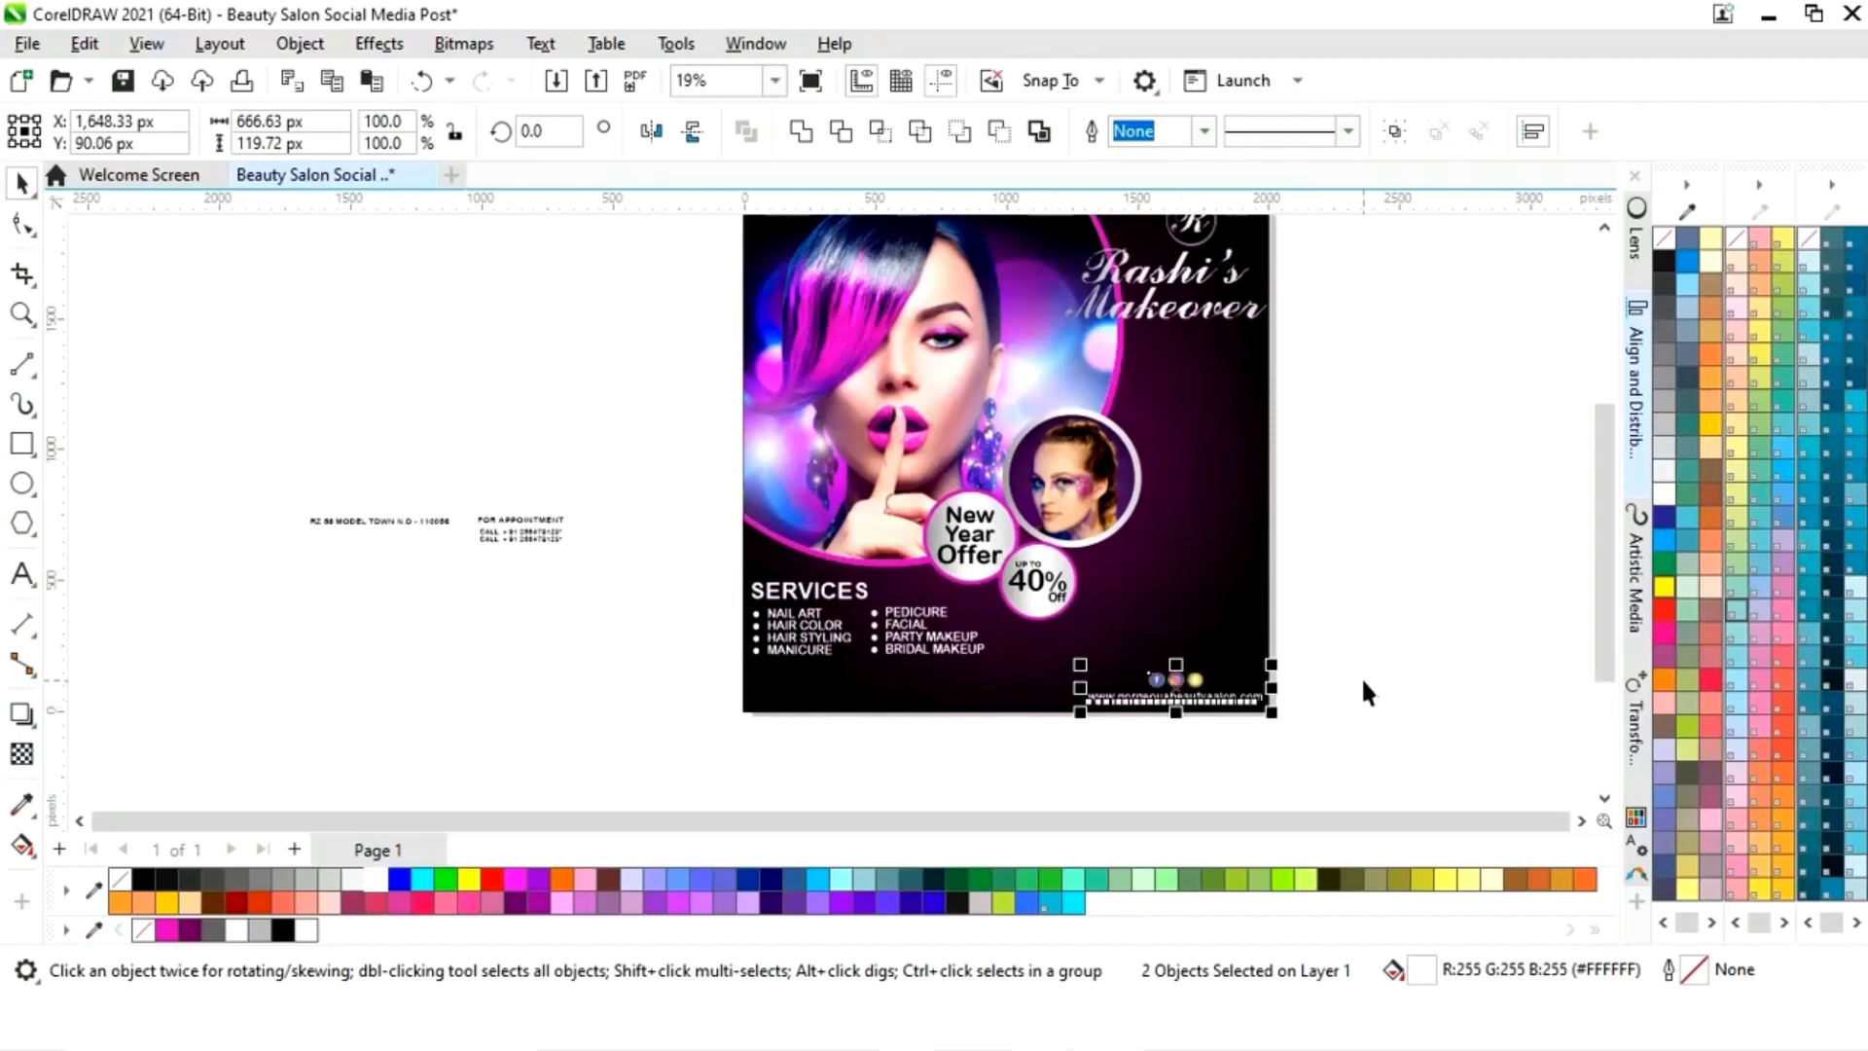
click(1363, 682)
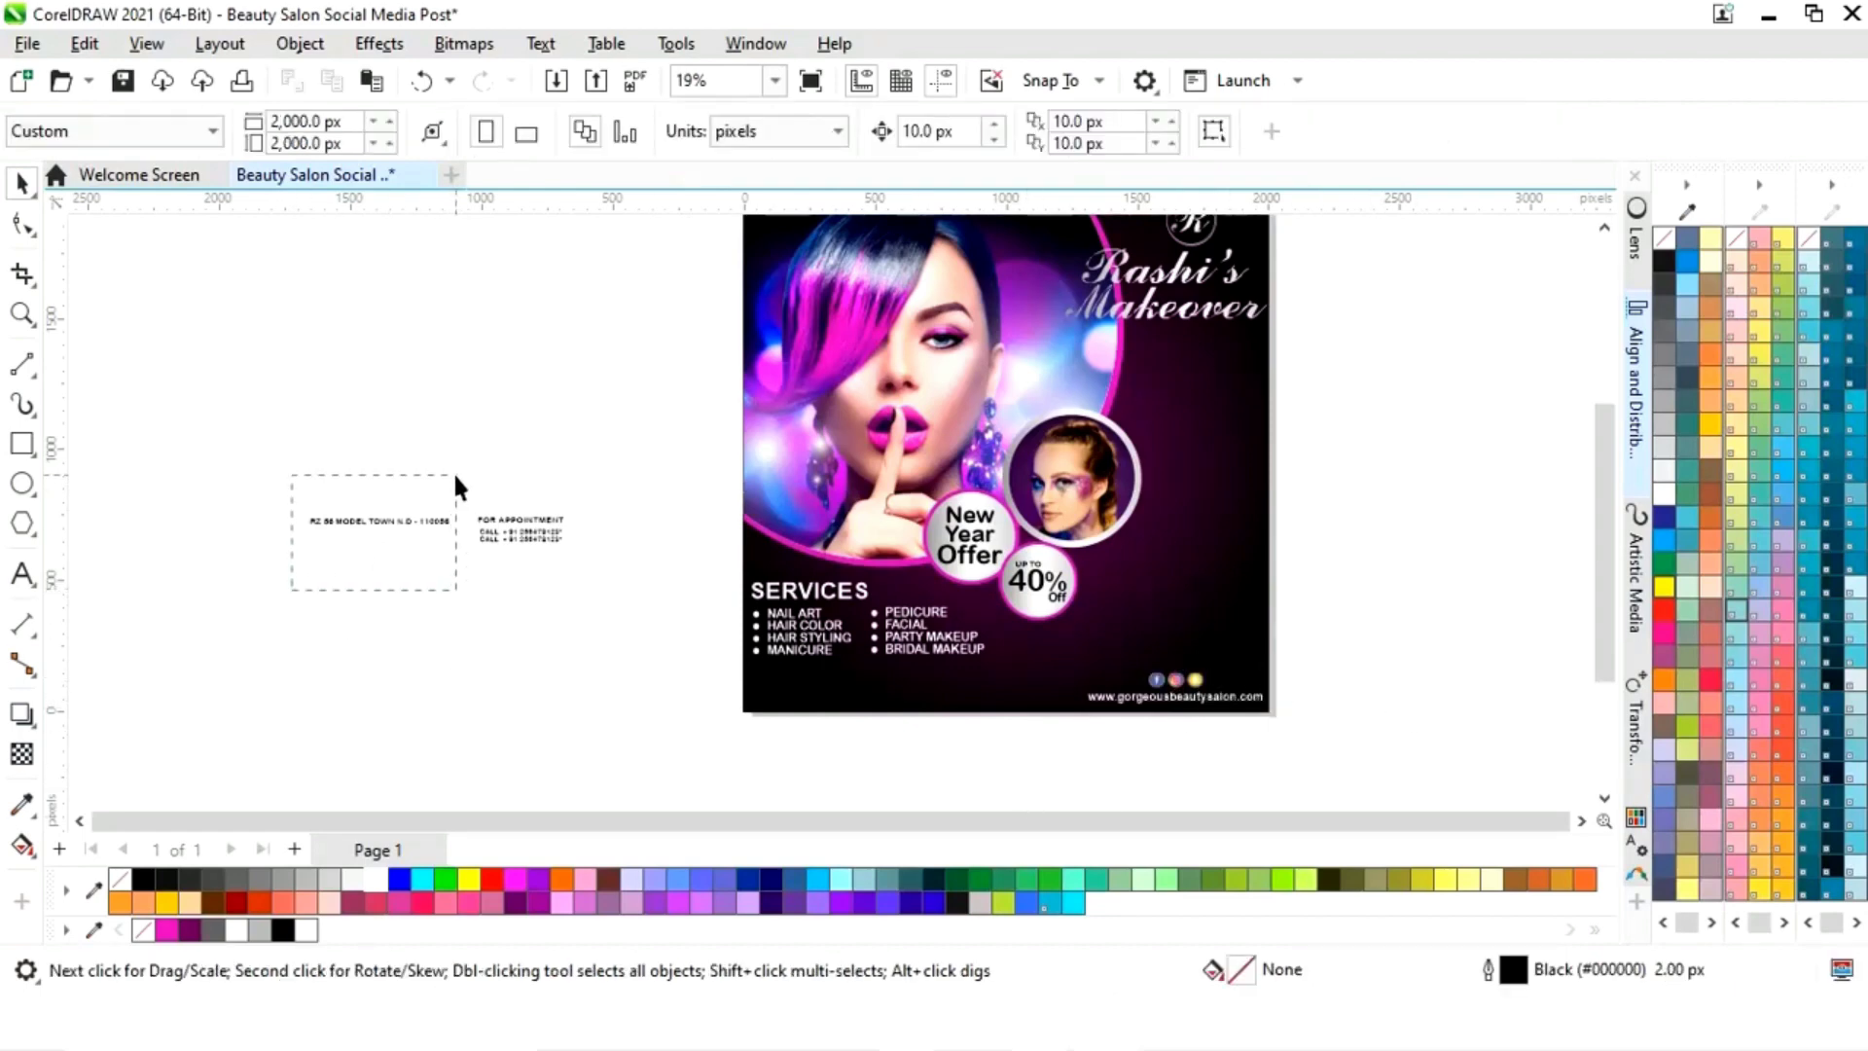
drag(459, 486, 458, 475)
drag(375, 522, 839, 687)
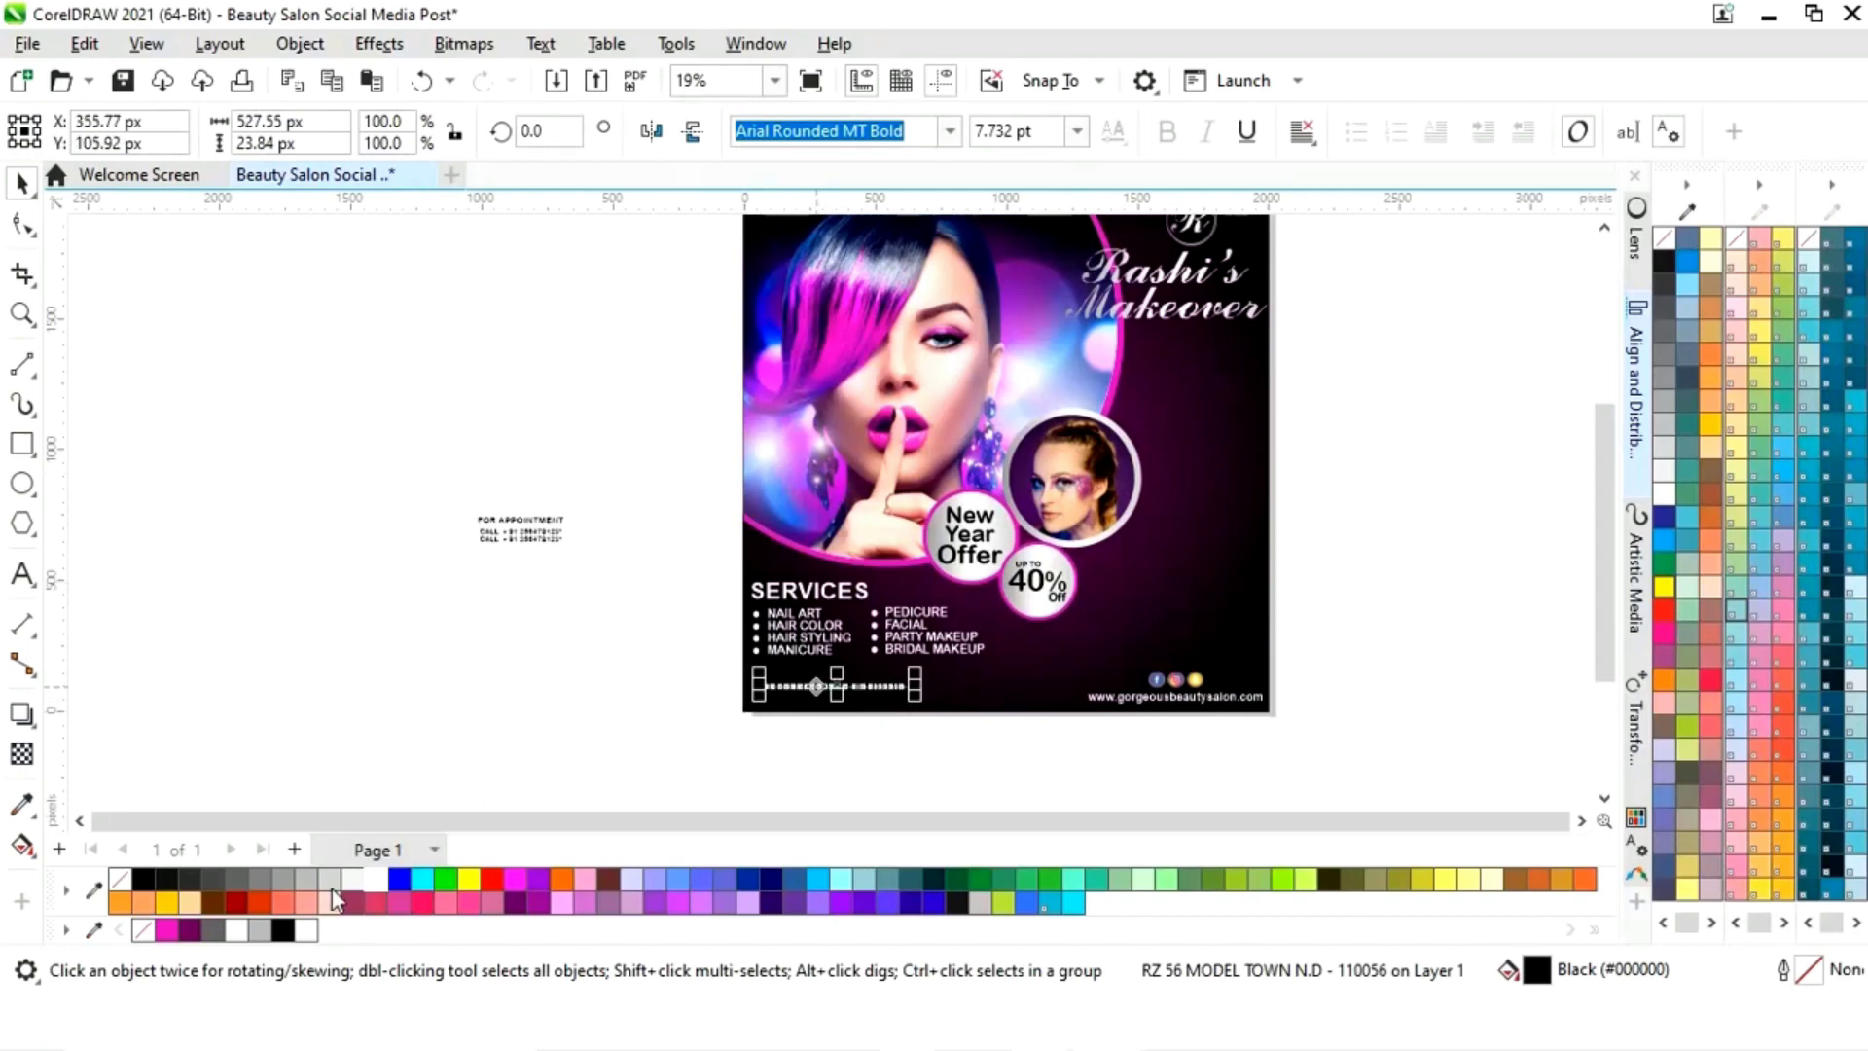
click(238, 930)
click(1173, 747)
Step: Change the website text's font size from the property bar
click(1199, 715)
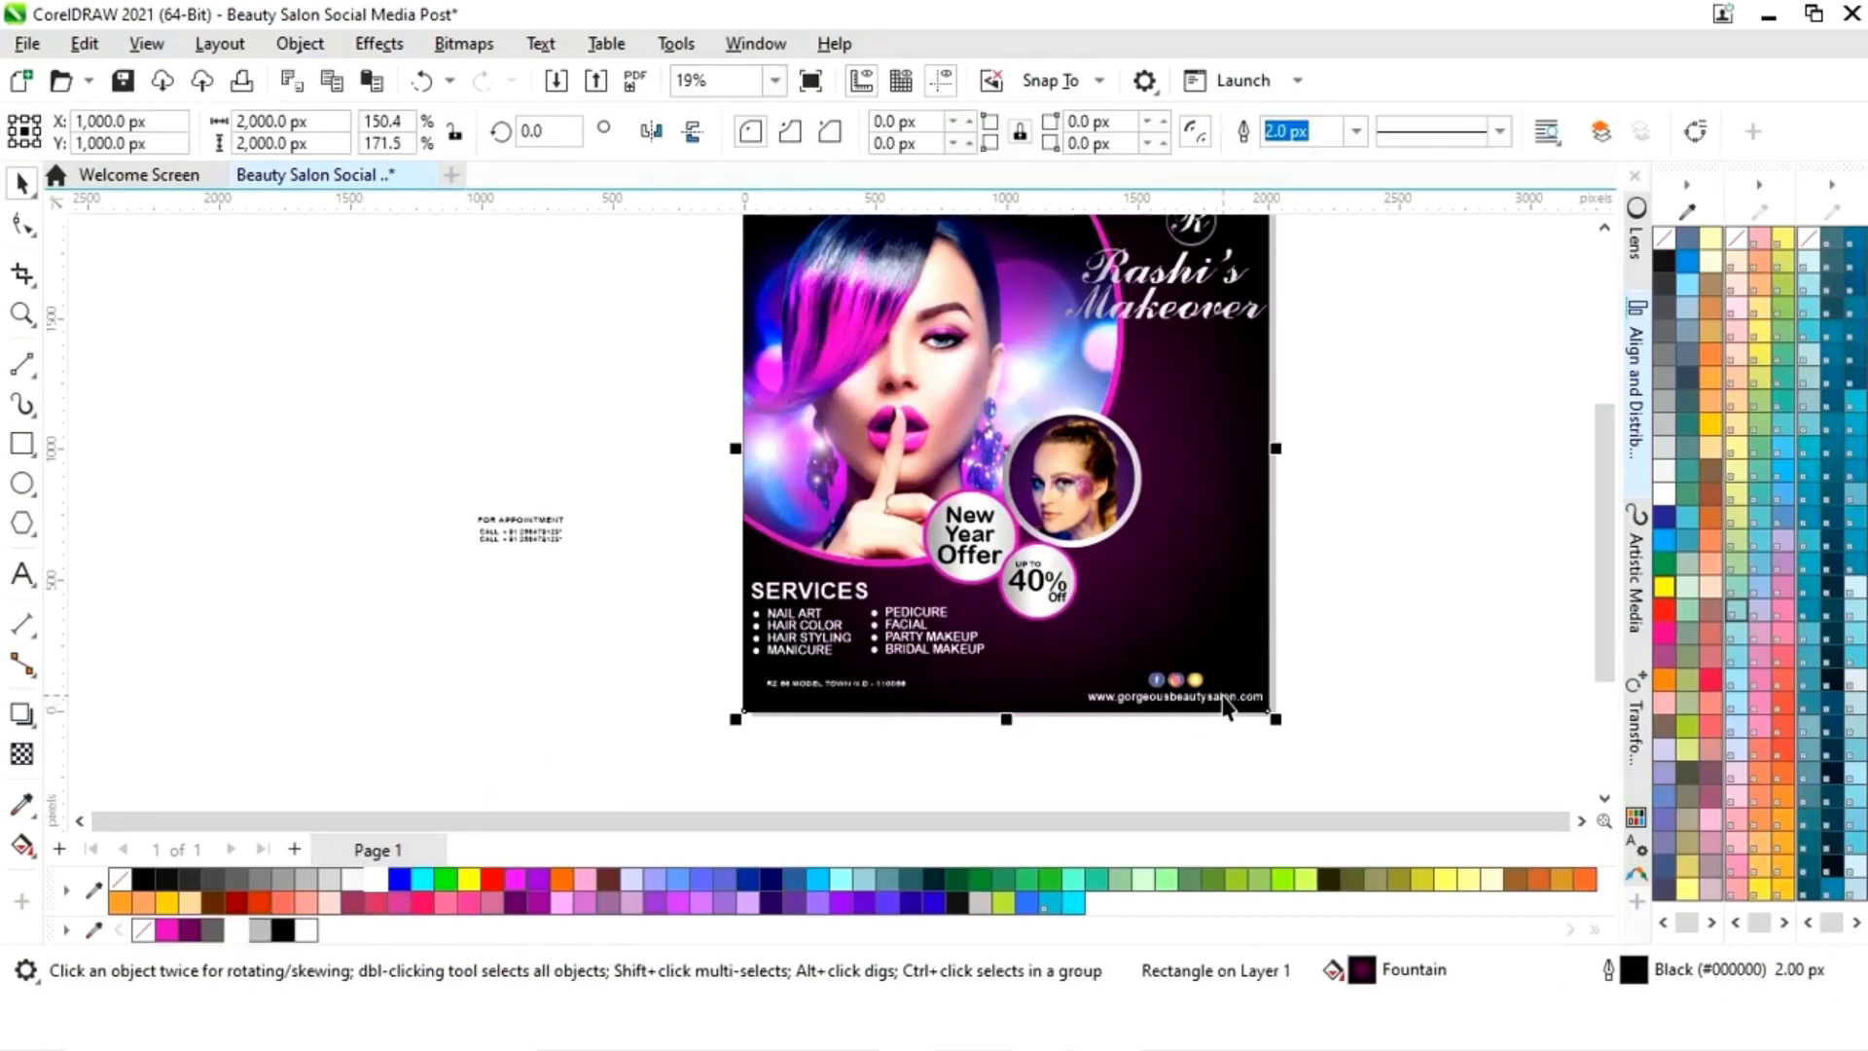
click(1078, 136)
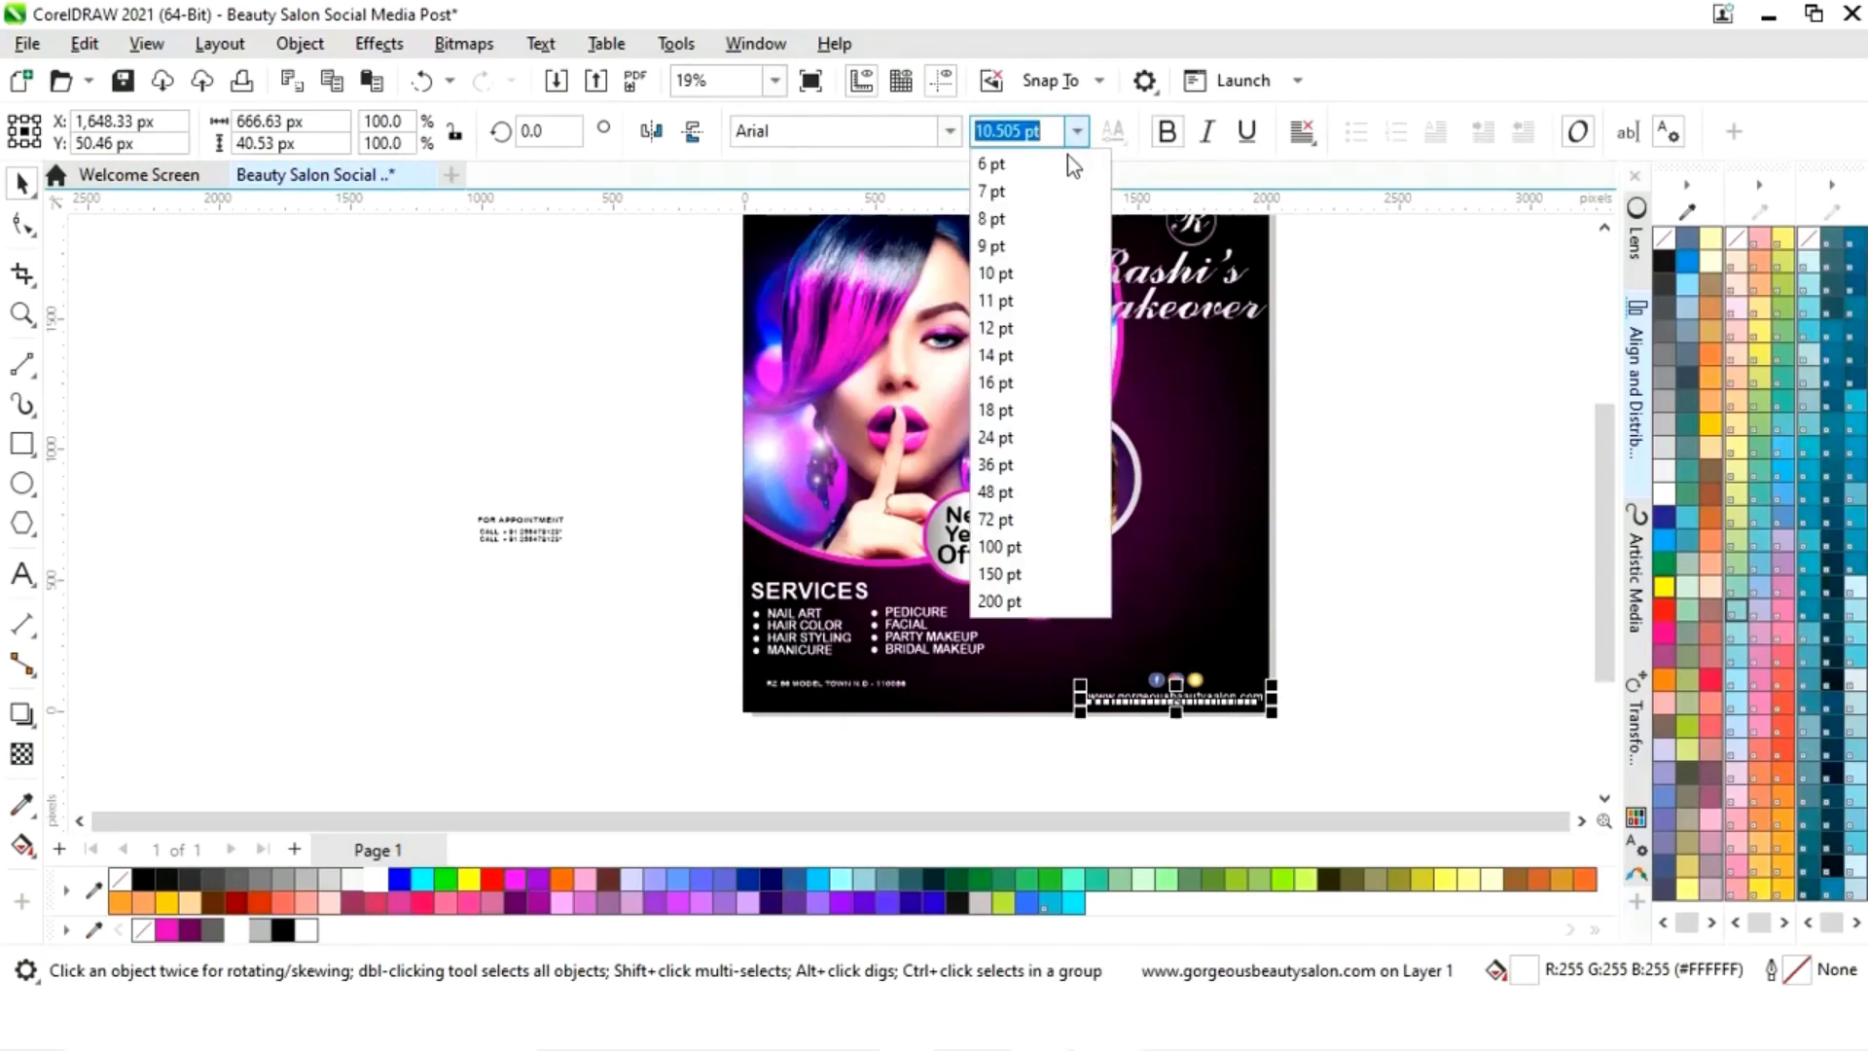
click(1013, 276)
click(1432, 557)
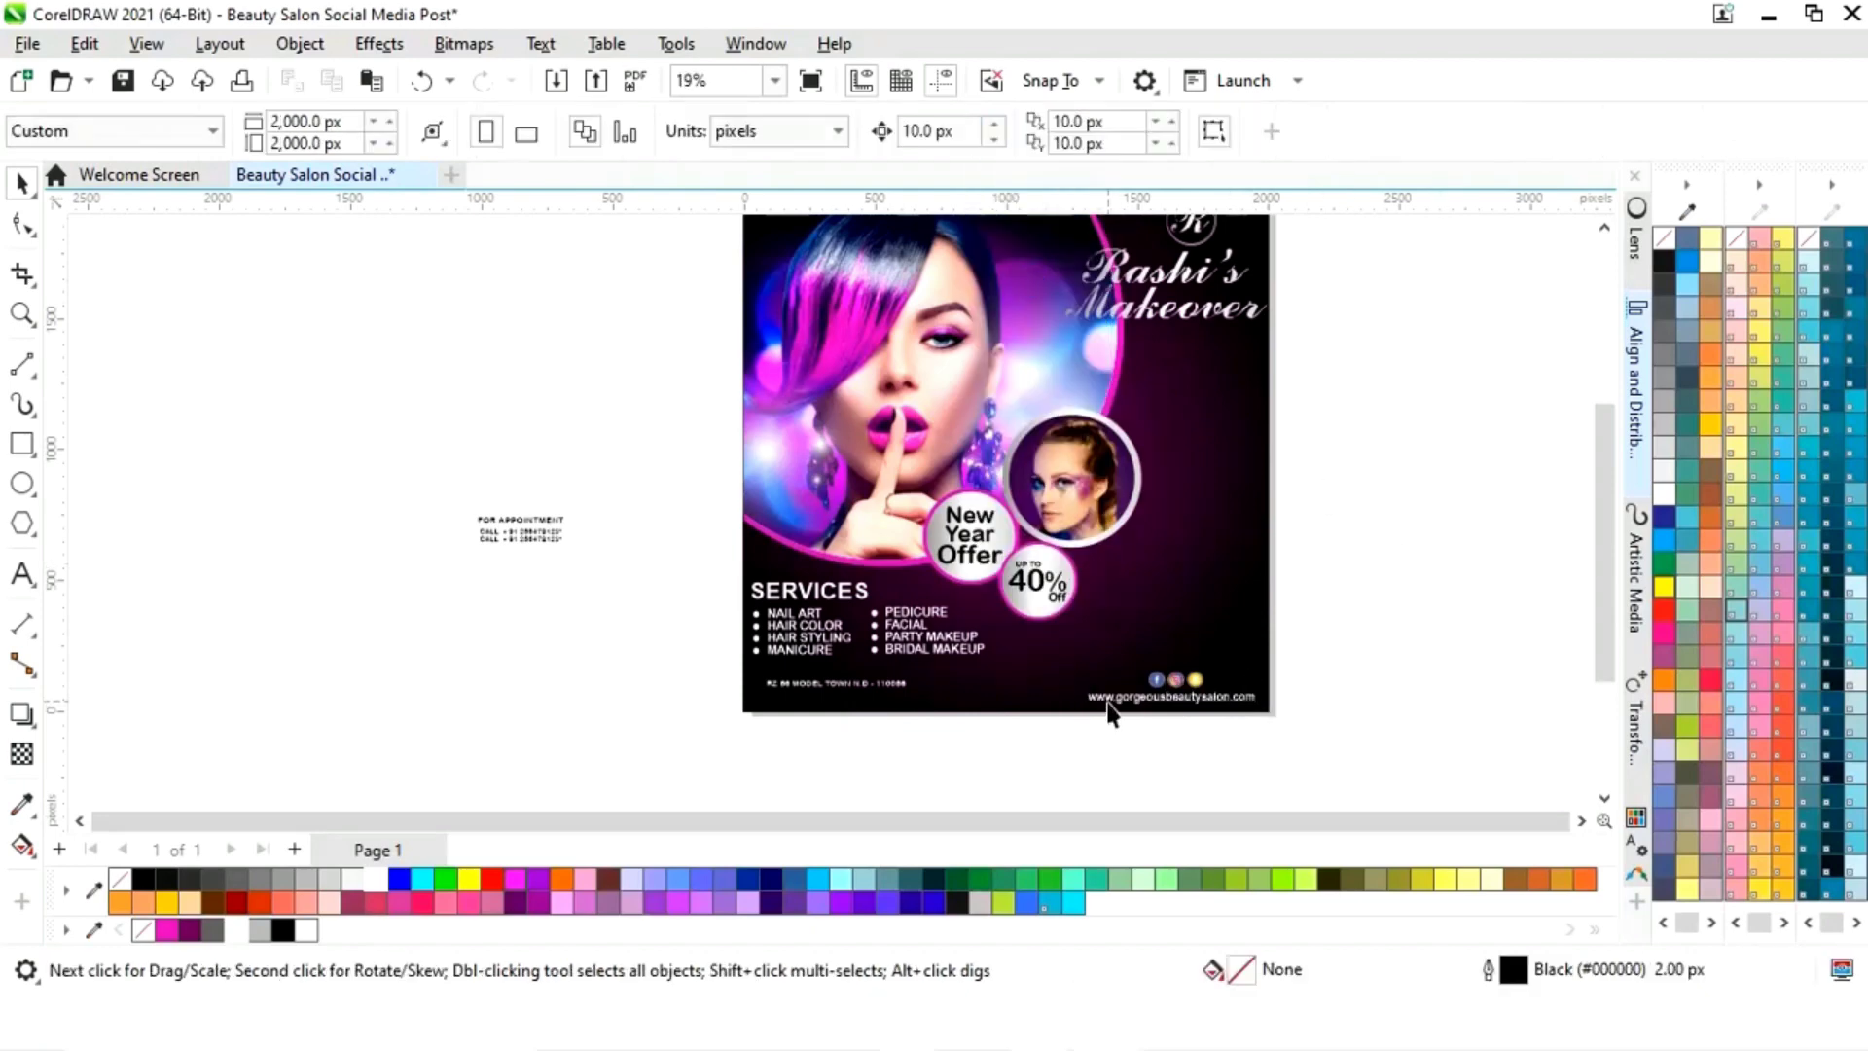
Step: Set the address text to 10 pt and select it together with the website text
click(897, 686)
click(1077, 131)
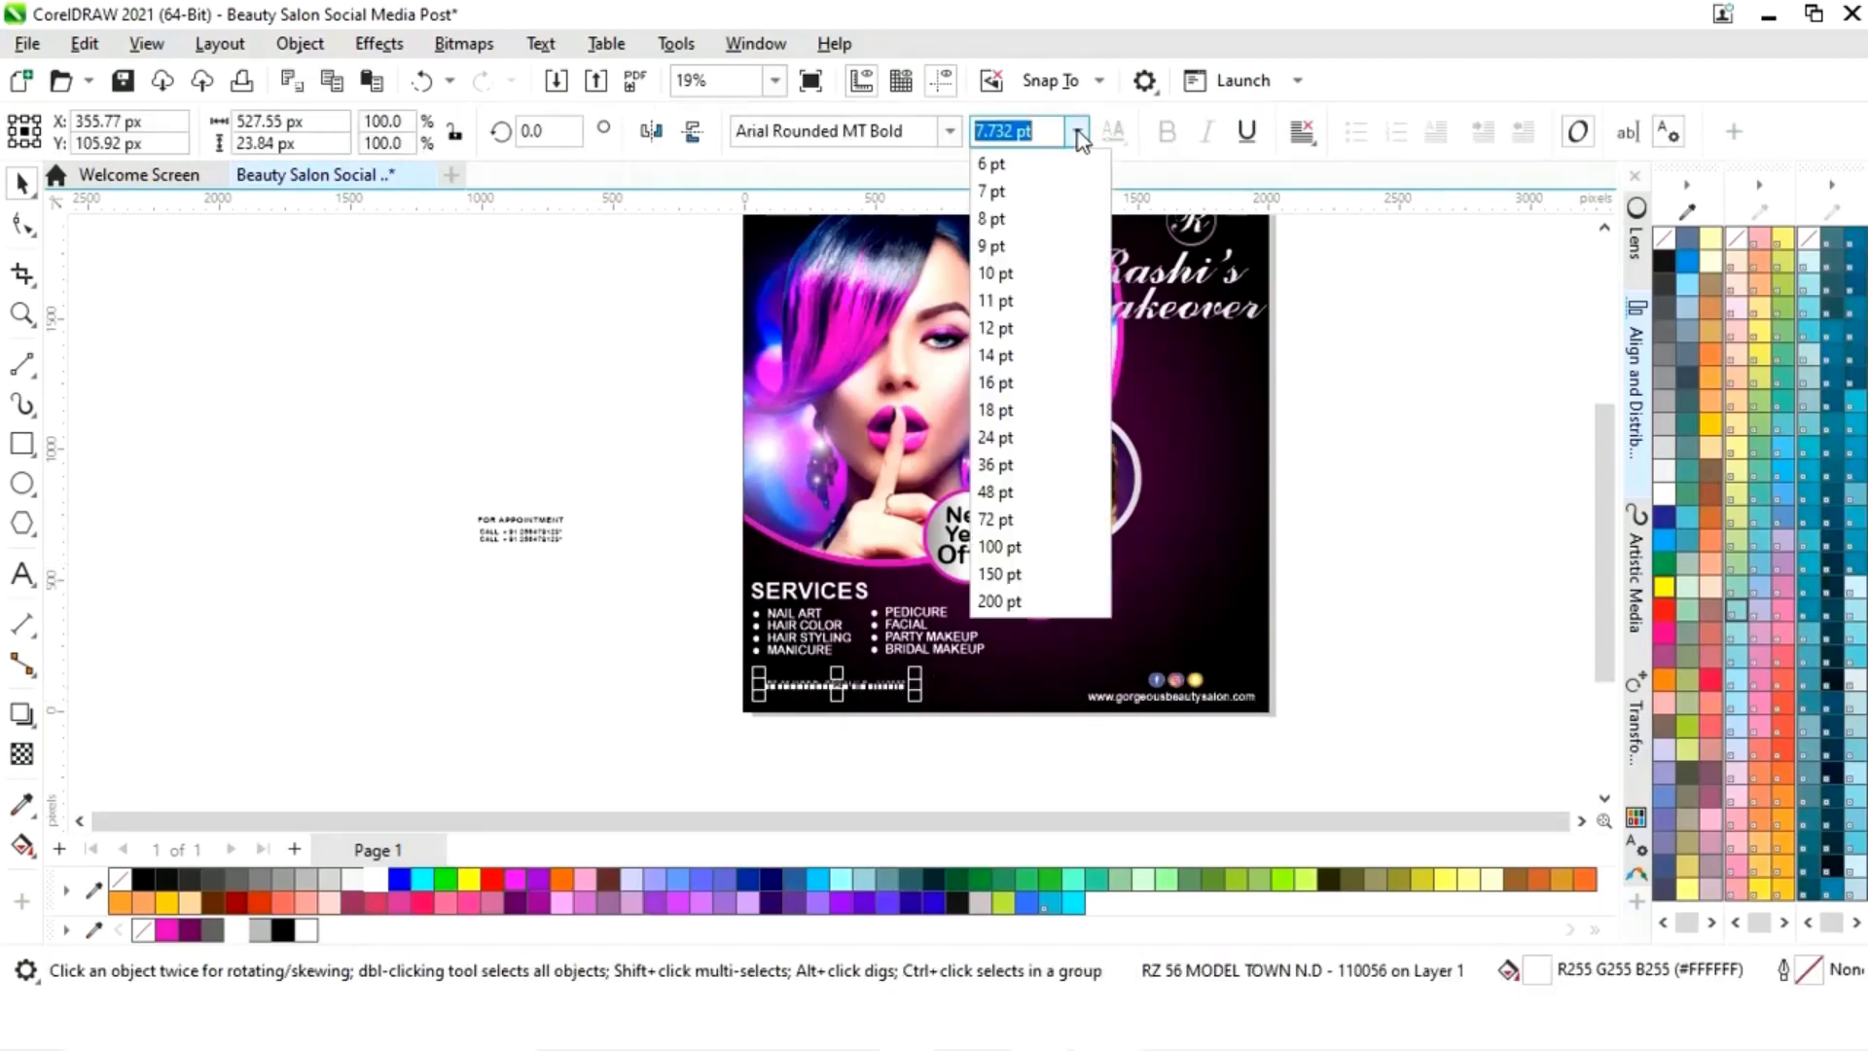
click(1007, 279)
key(Escape)
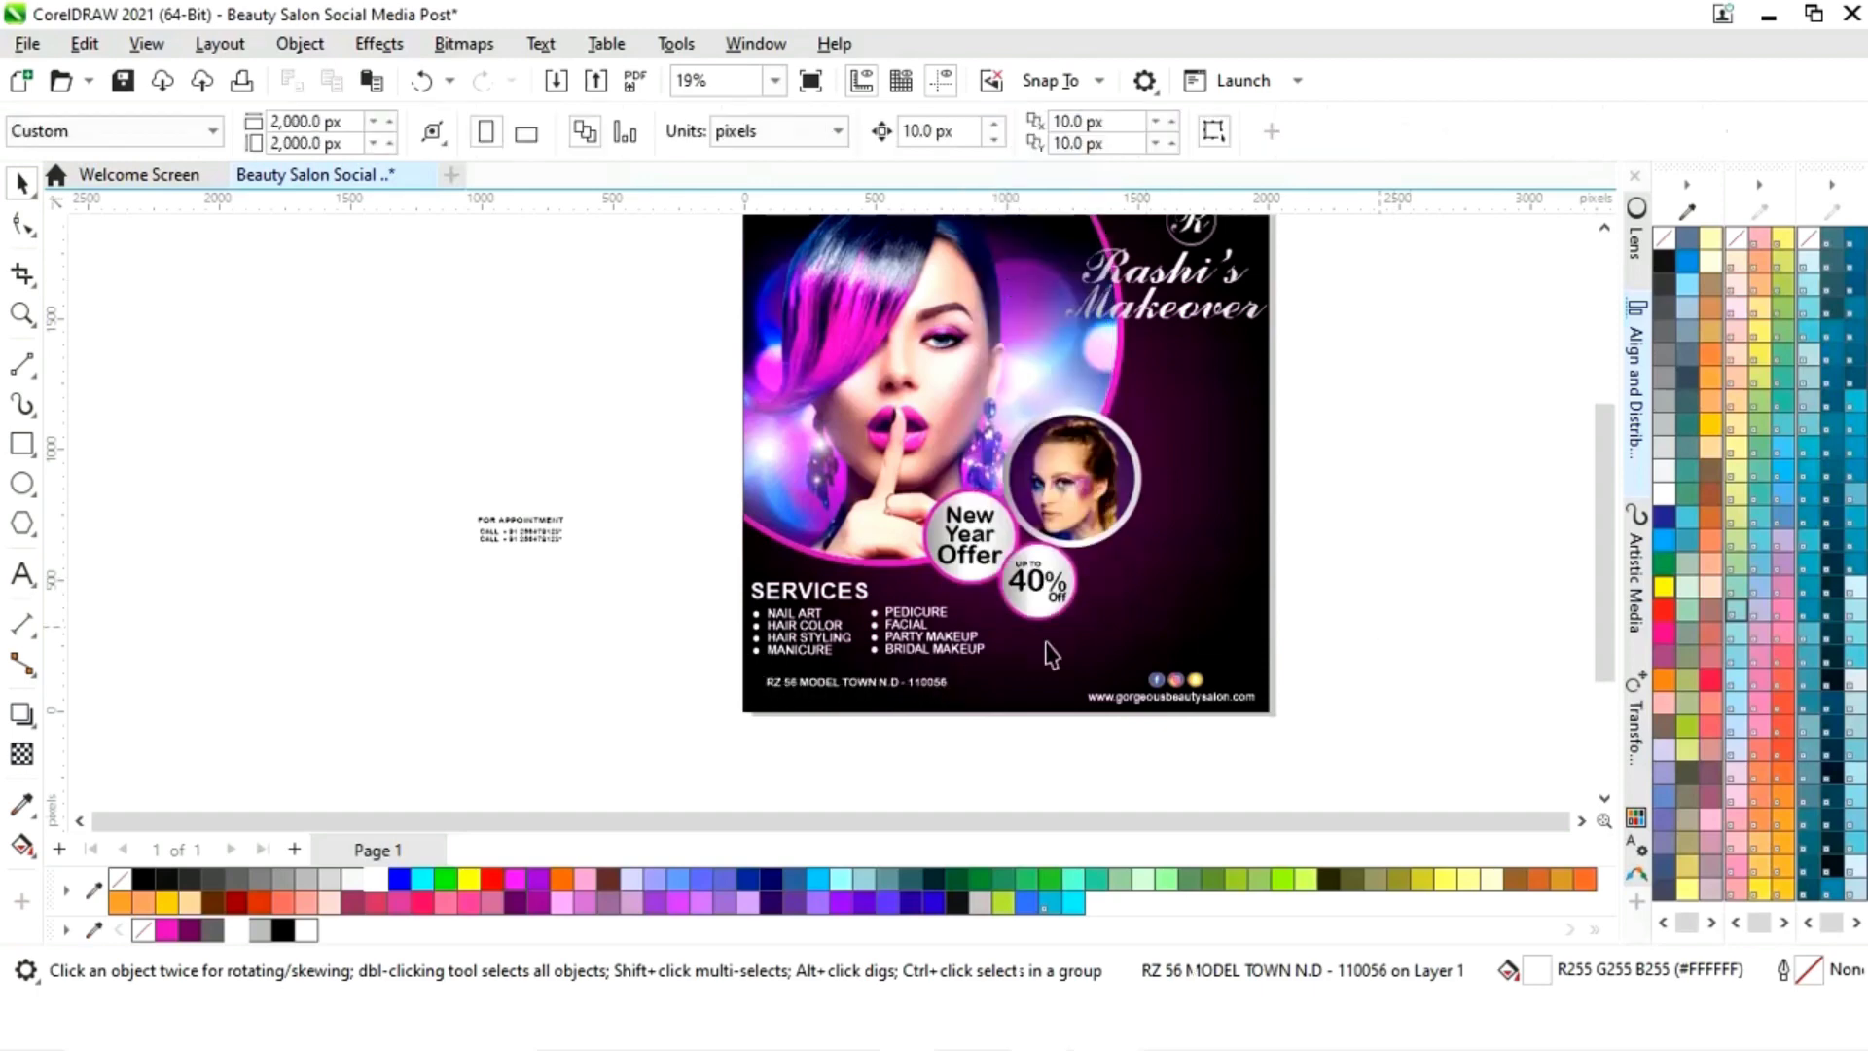
click(927, 689)
shift+click(1150, 696)
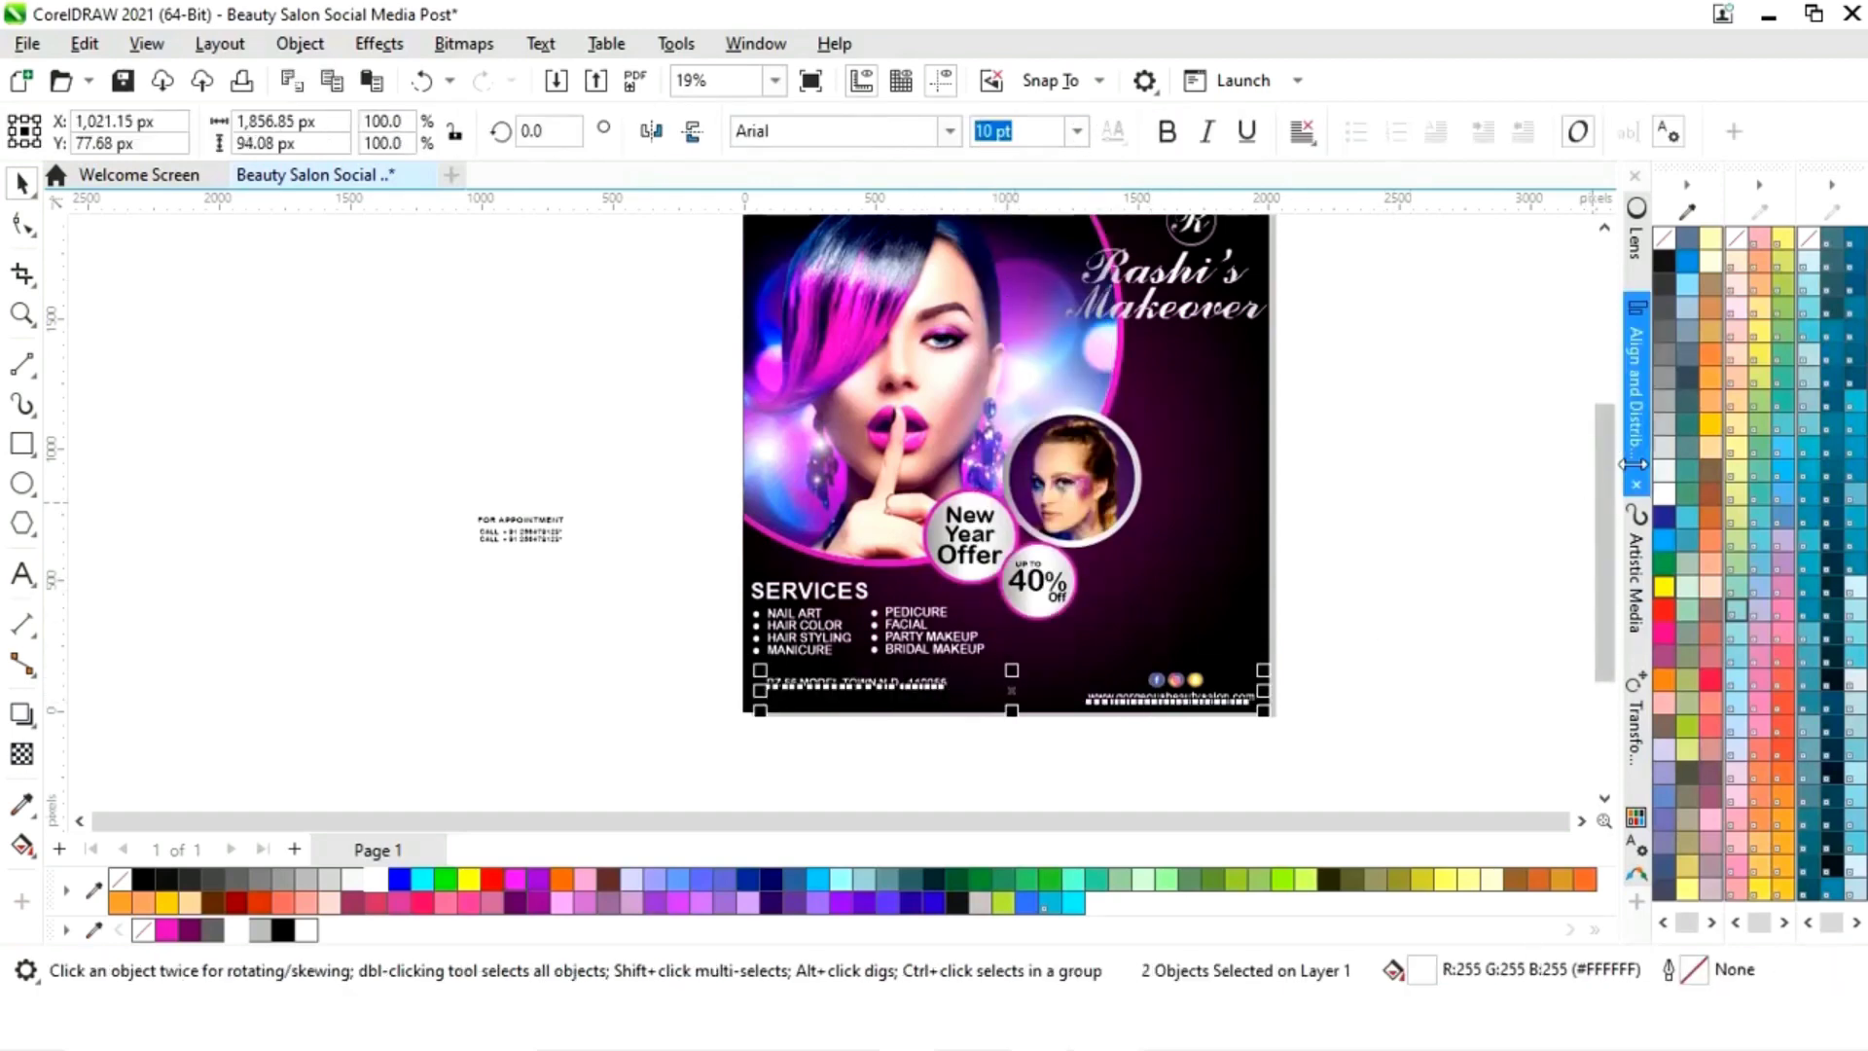
Step: Vertically center the address and website texts on each other, aligned to selected objects
click(1638, 428)
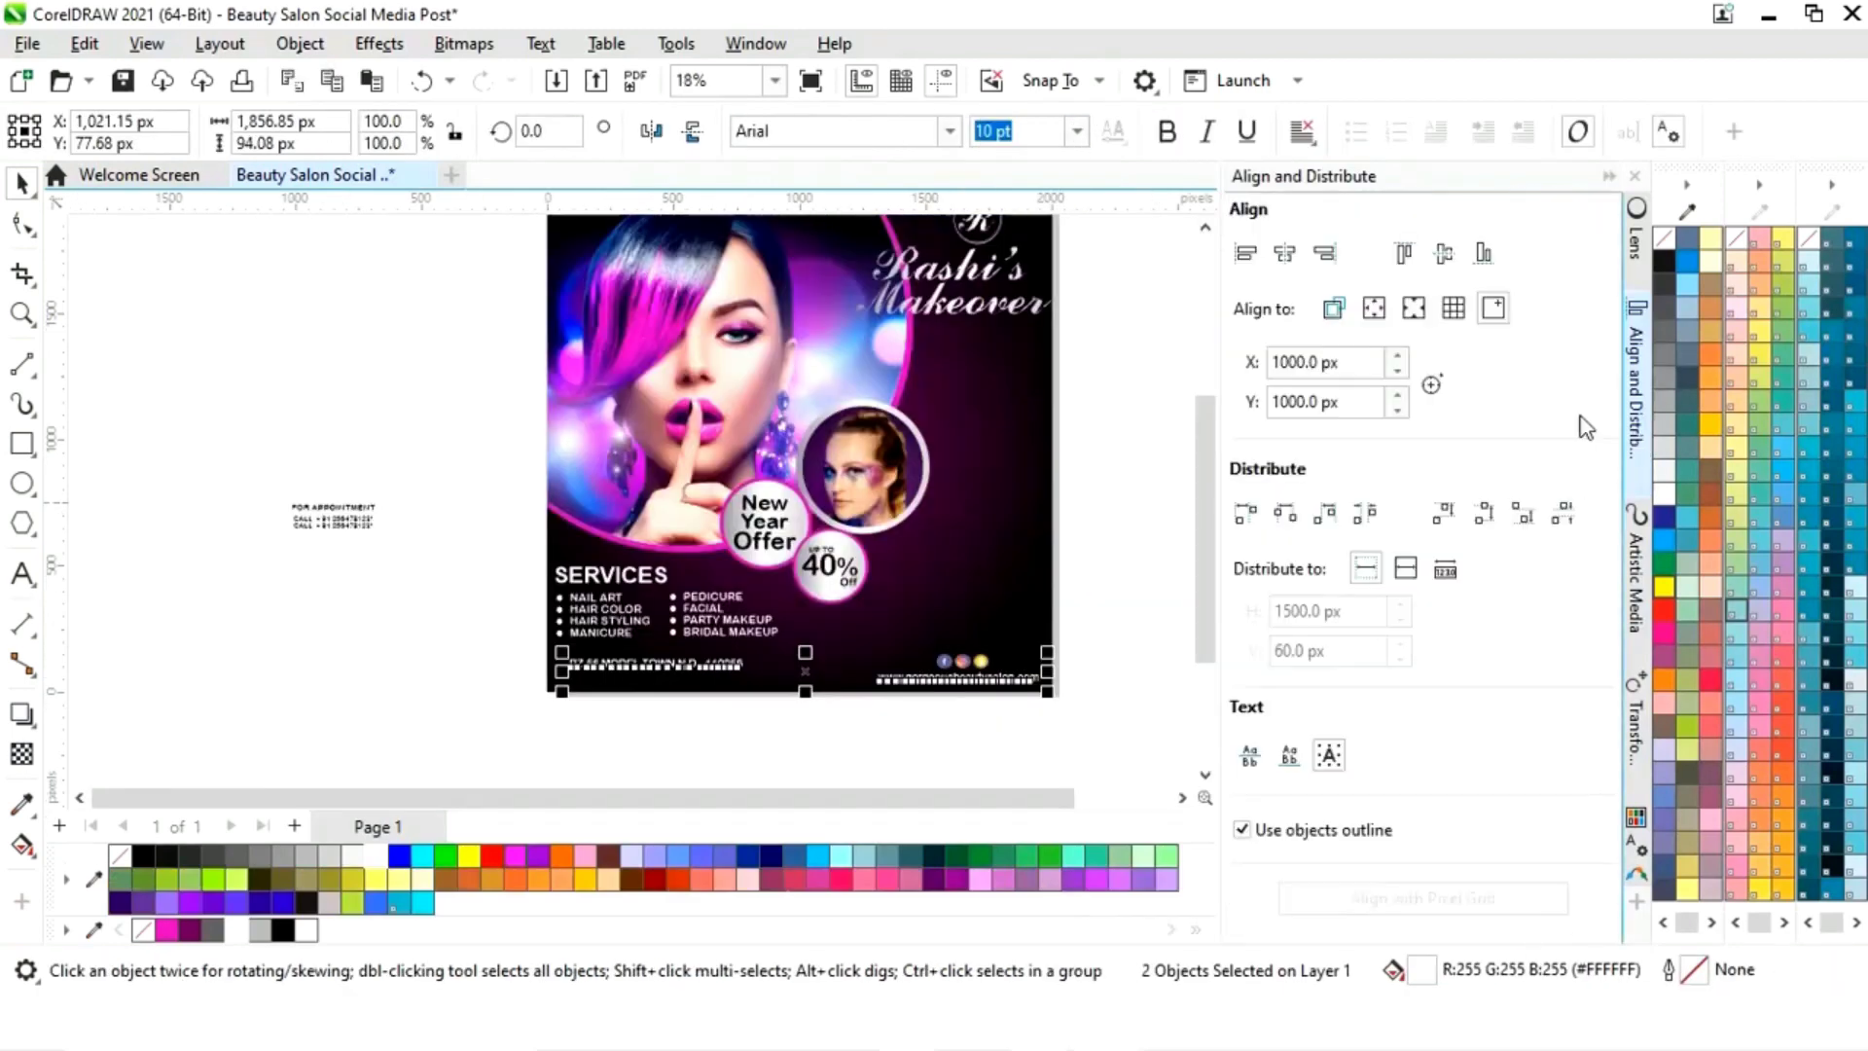
click(1334, 310)
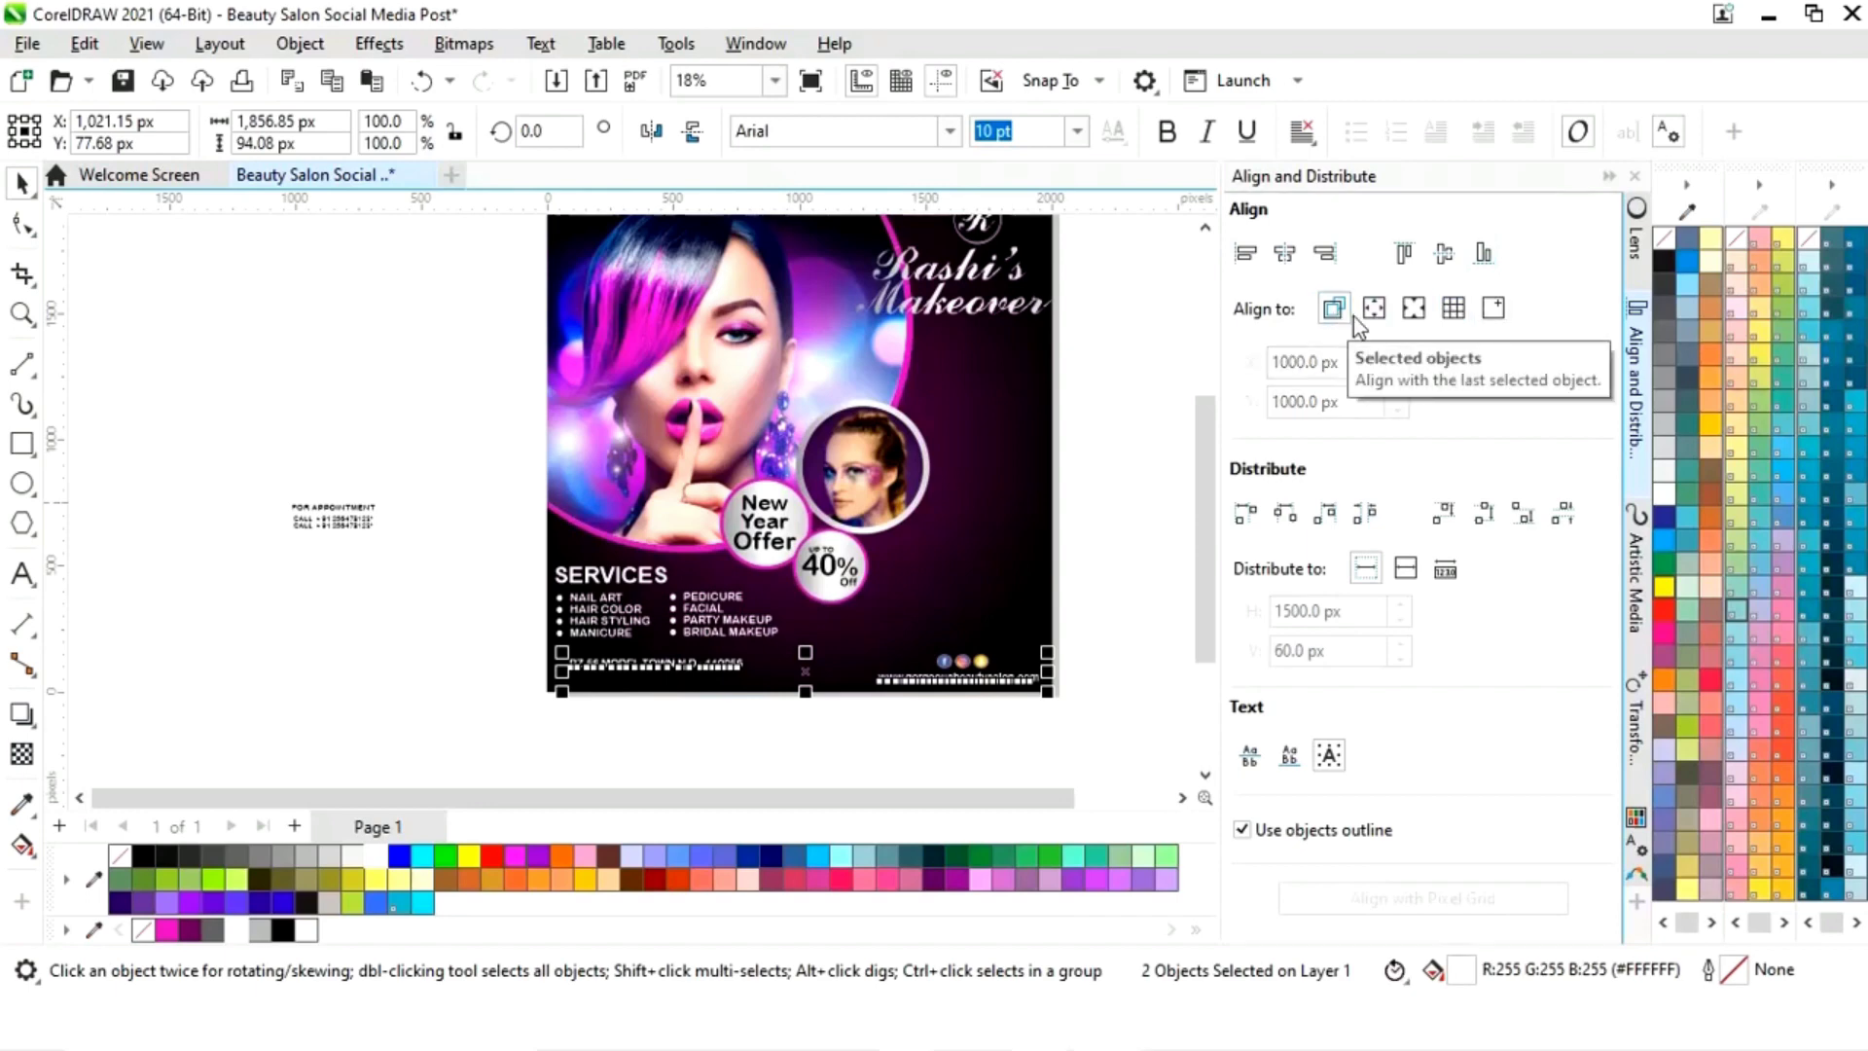
click(1444, 254)
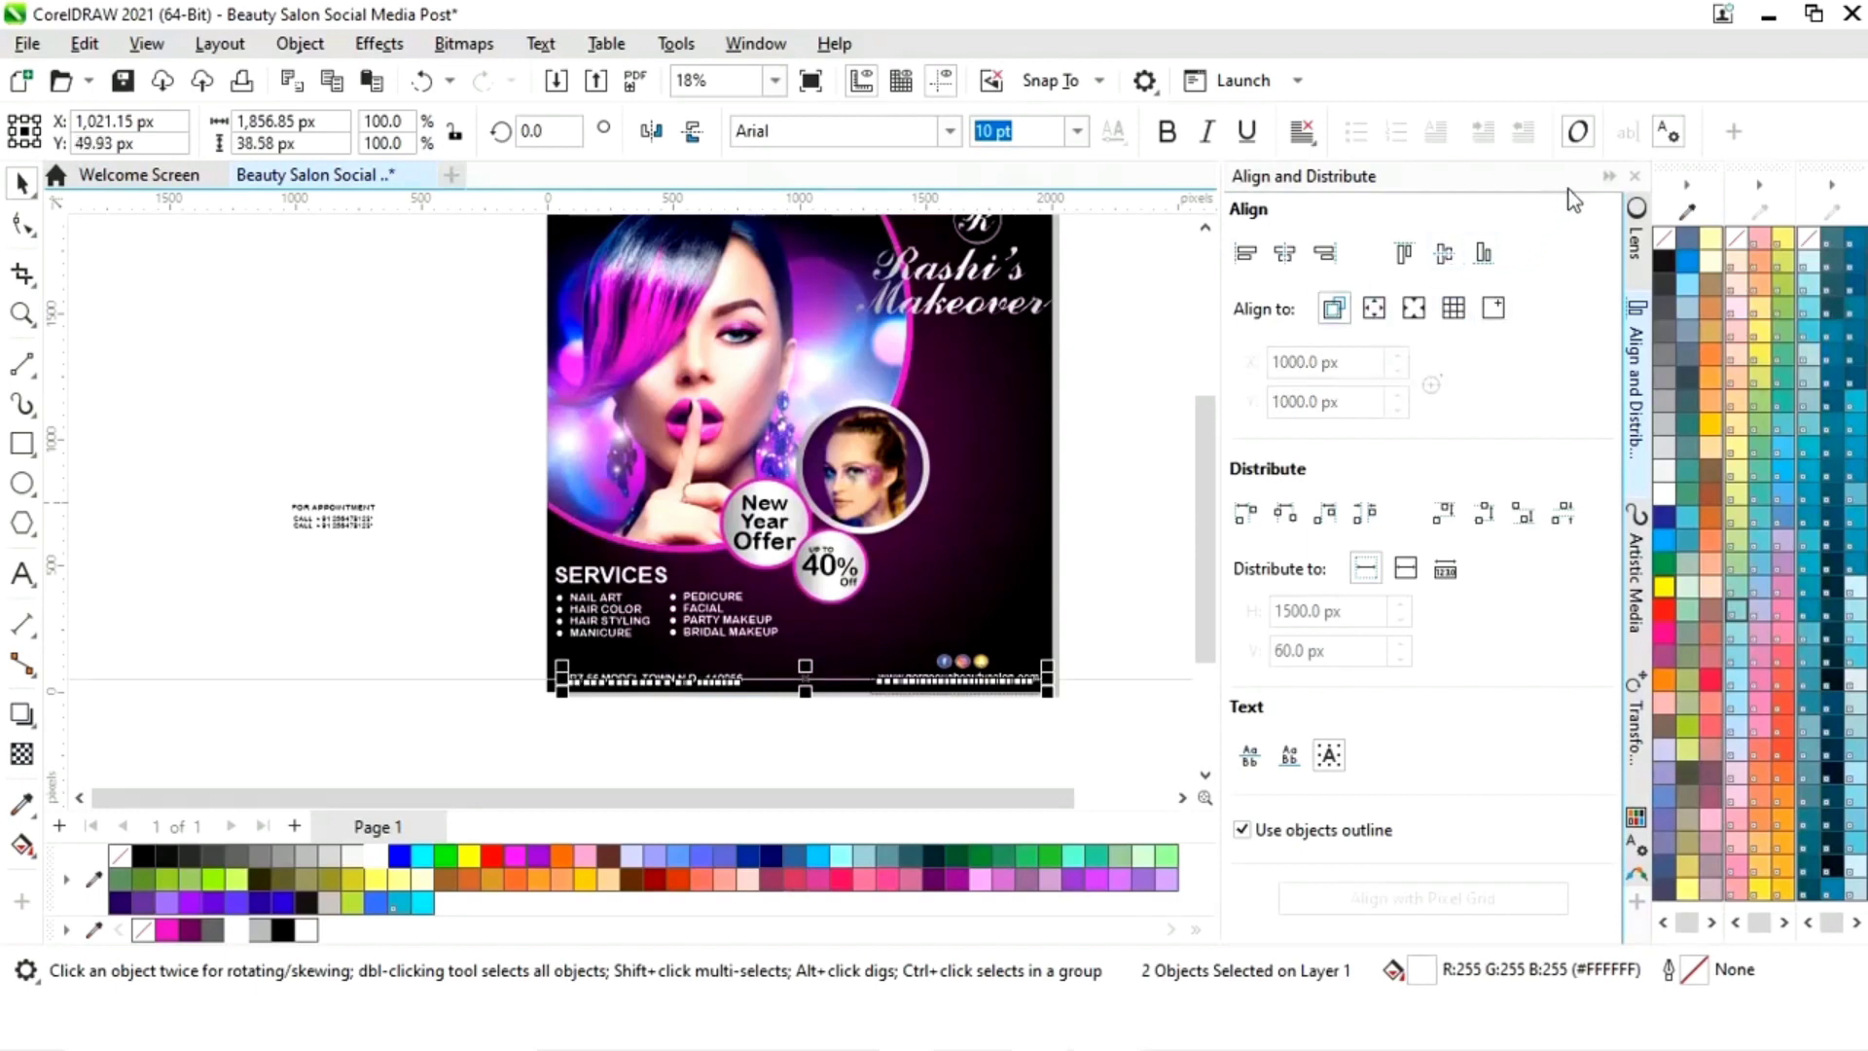
click(1608, 178)
Step: Check the social icons, website text and address text by selecting each in turn
click(1461, 516)
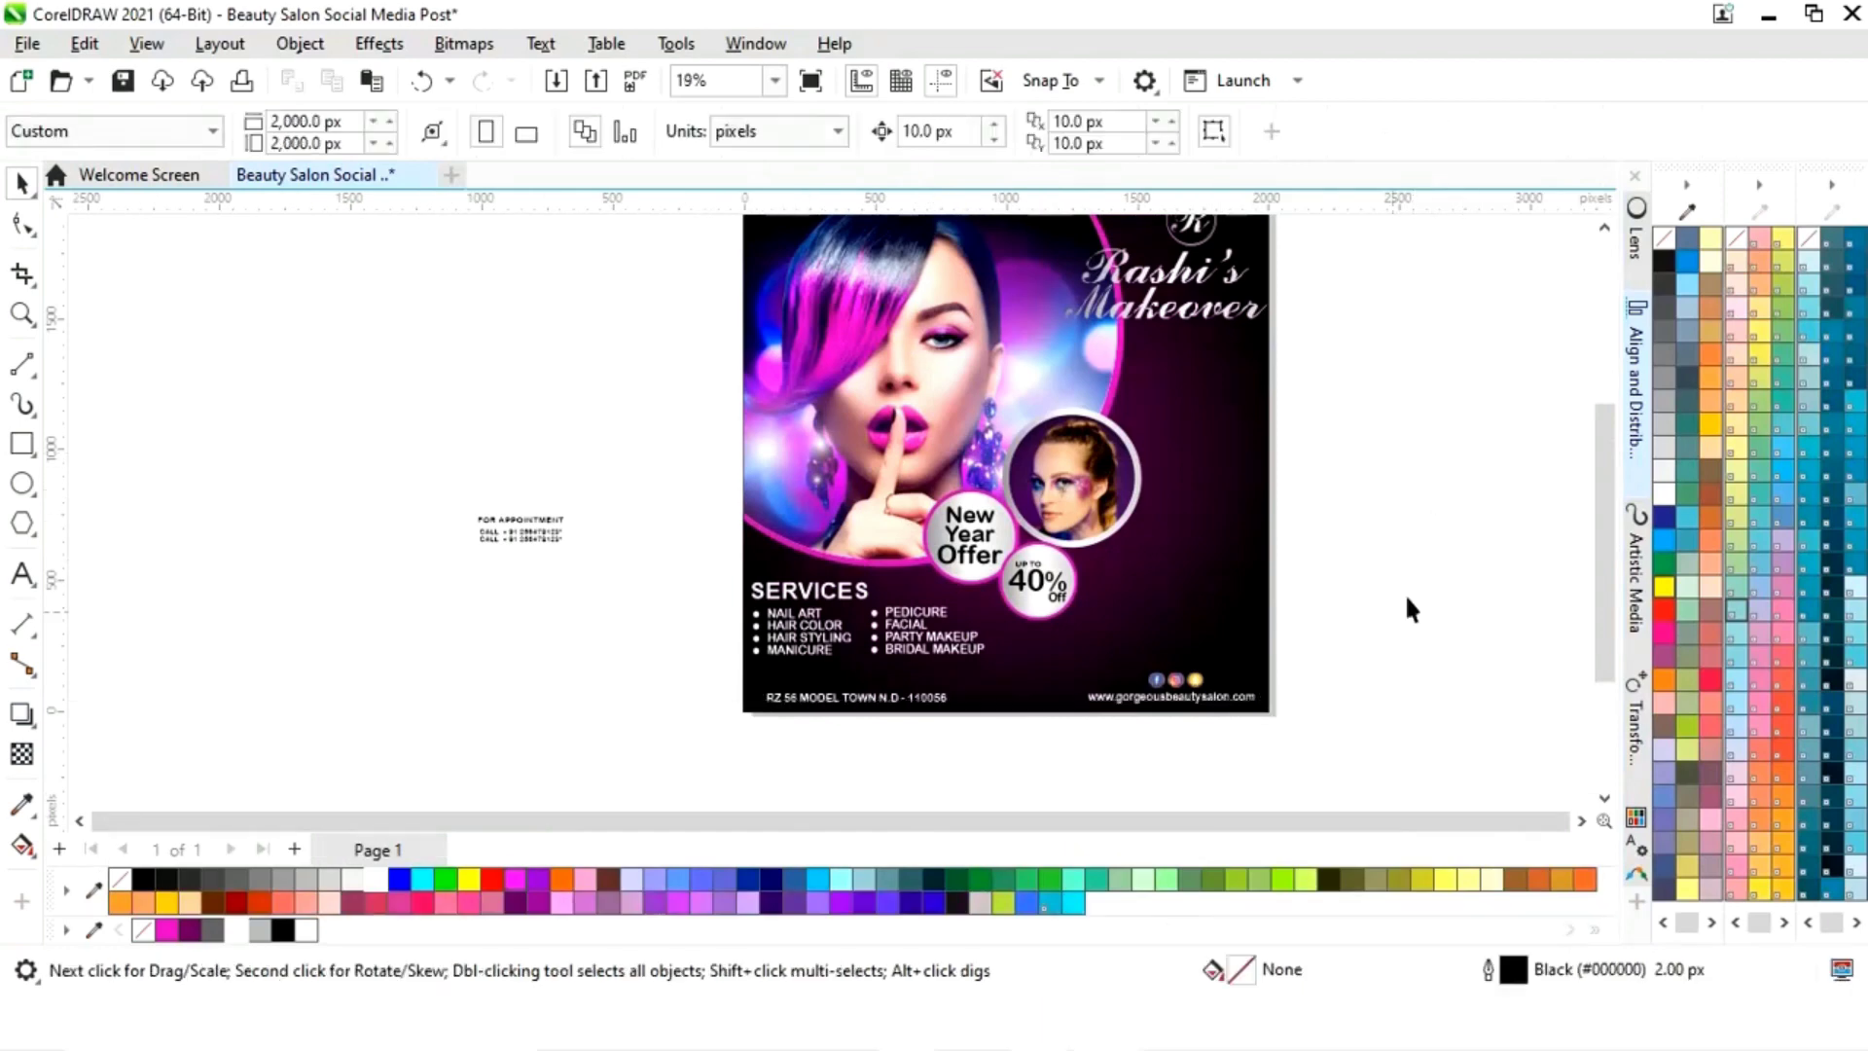
click(1211, 696)
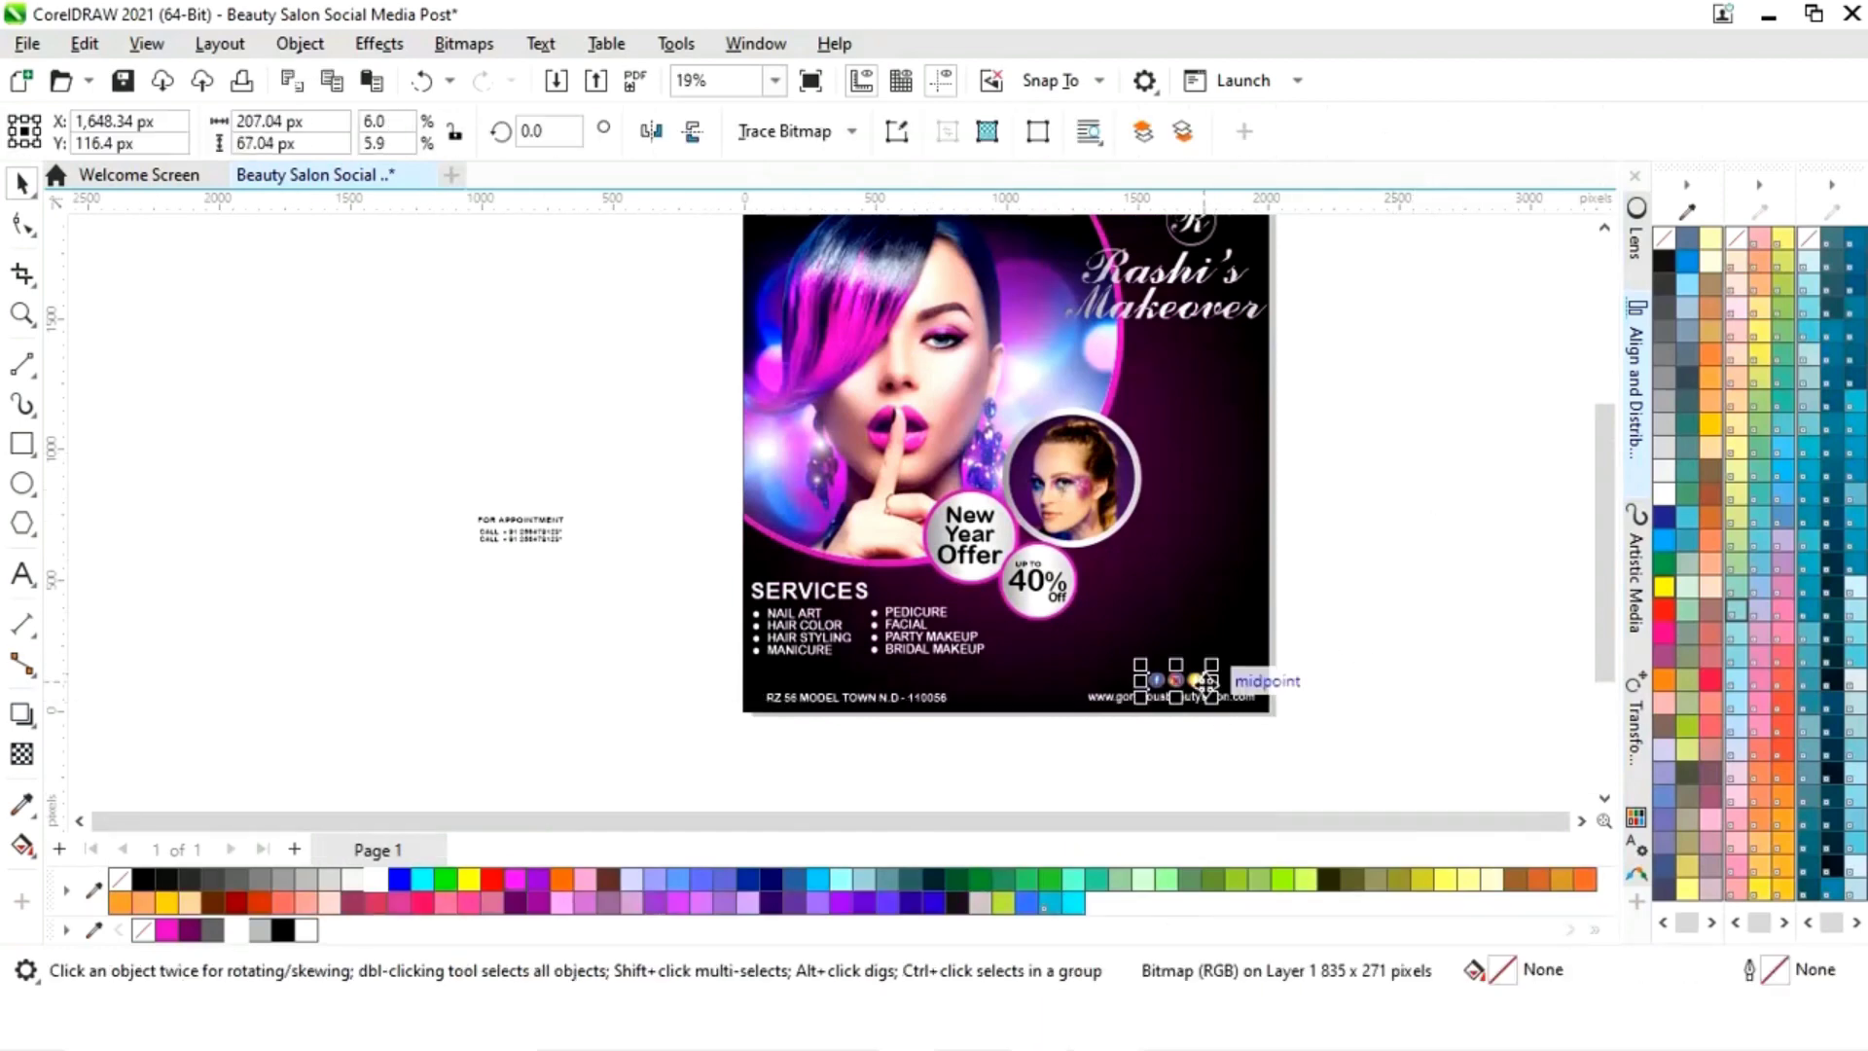
shift+click(1255, 702)
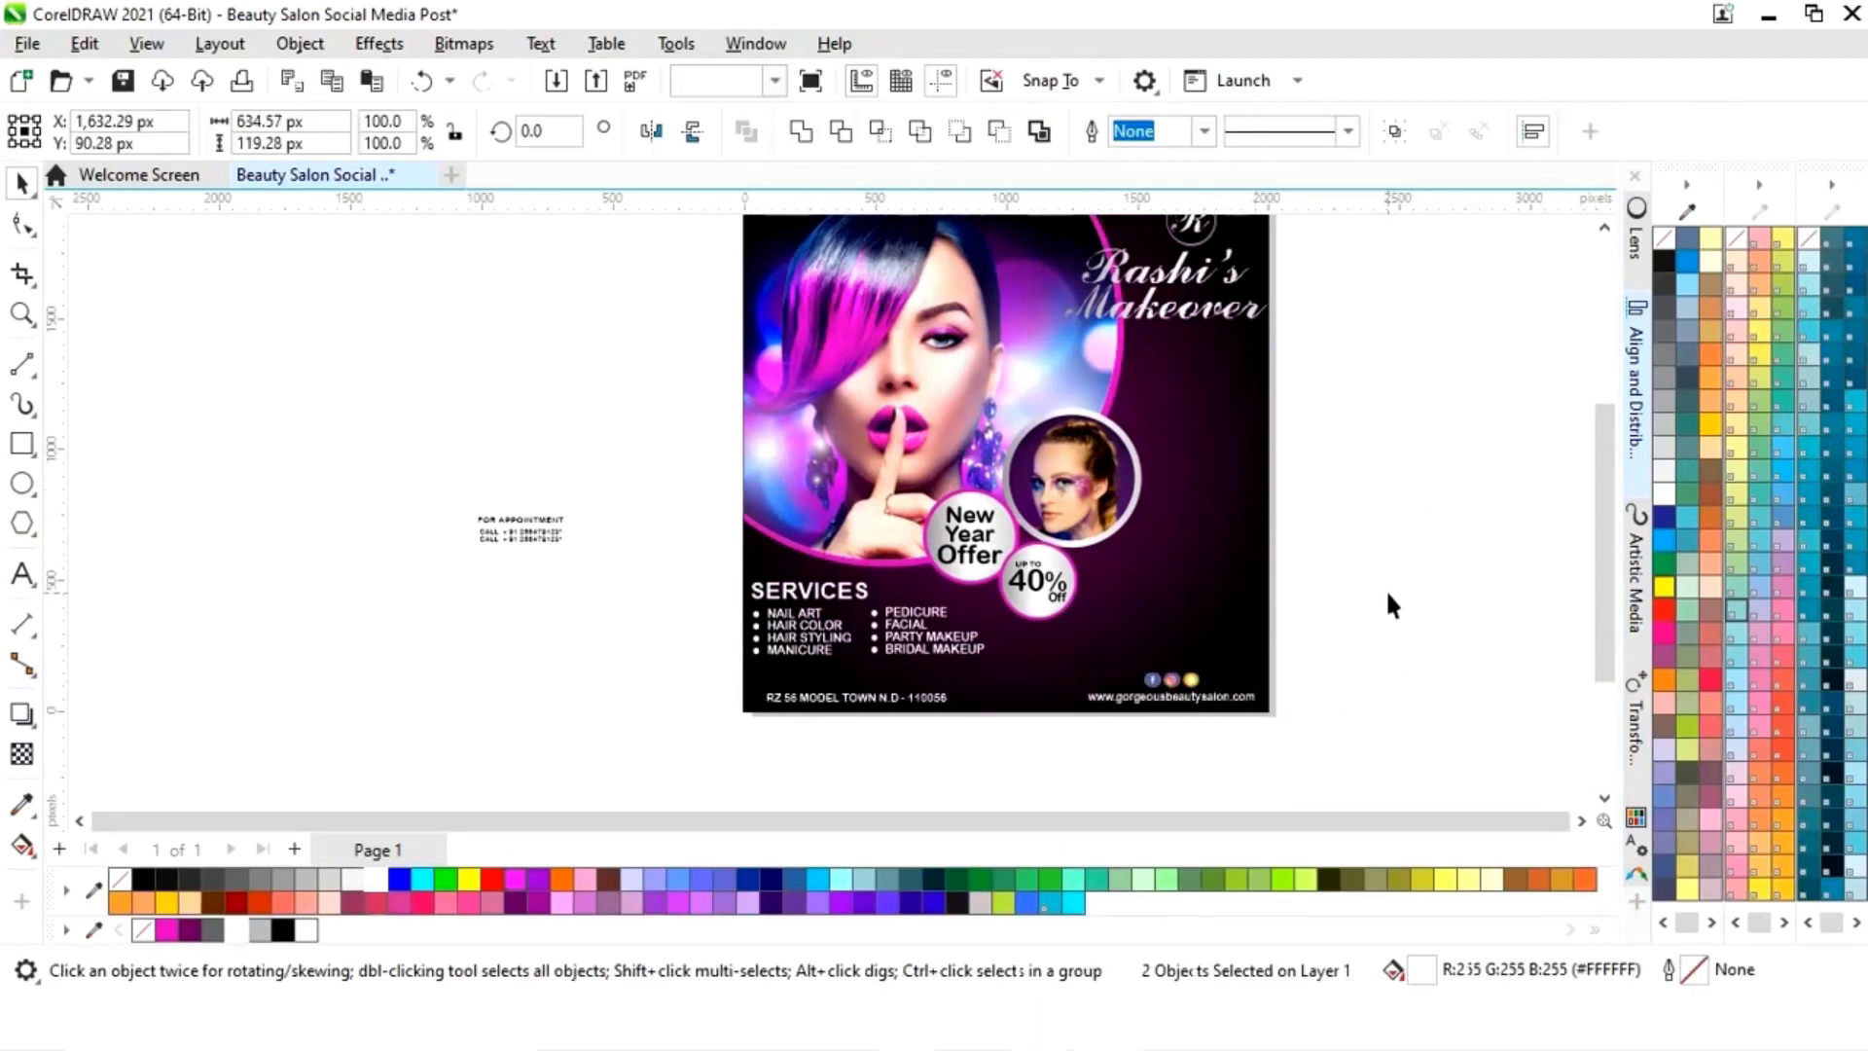
click(1415, 654)
drag(670, 765, 997, 668)
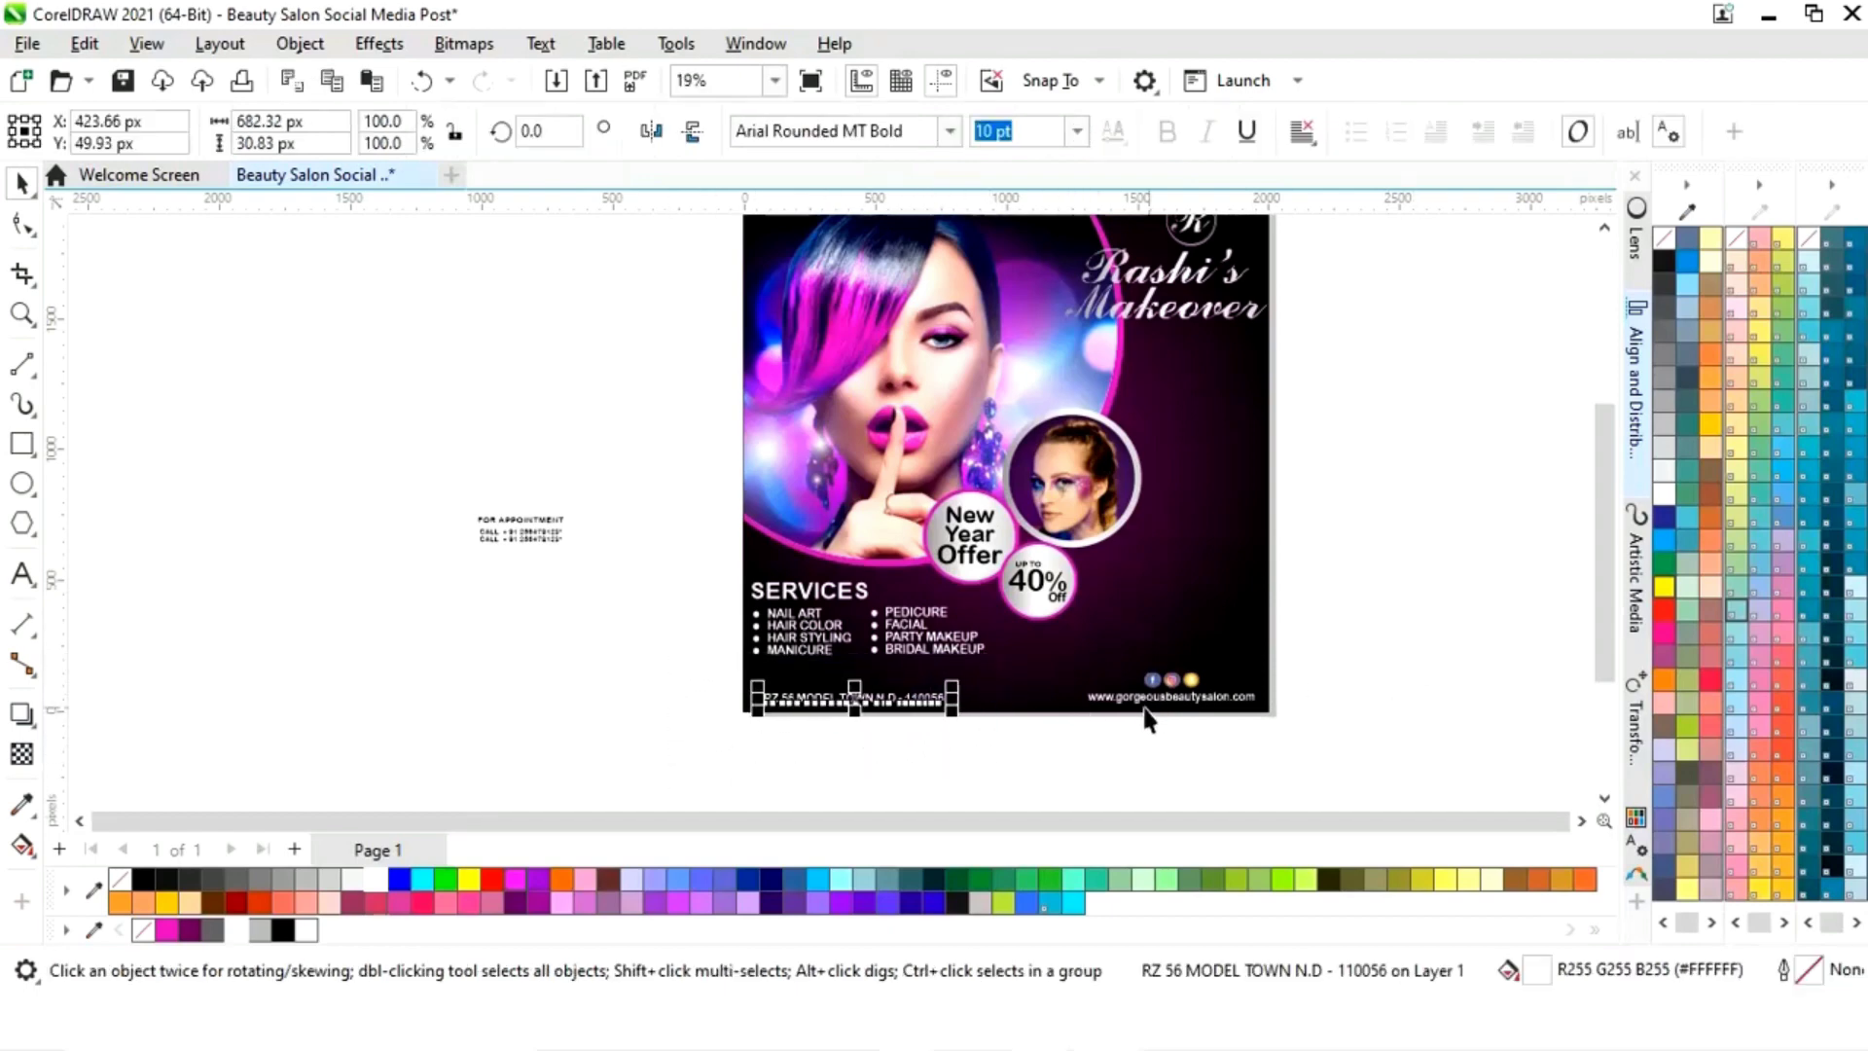
click(1191, 747)
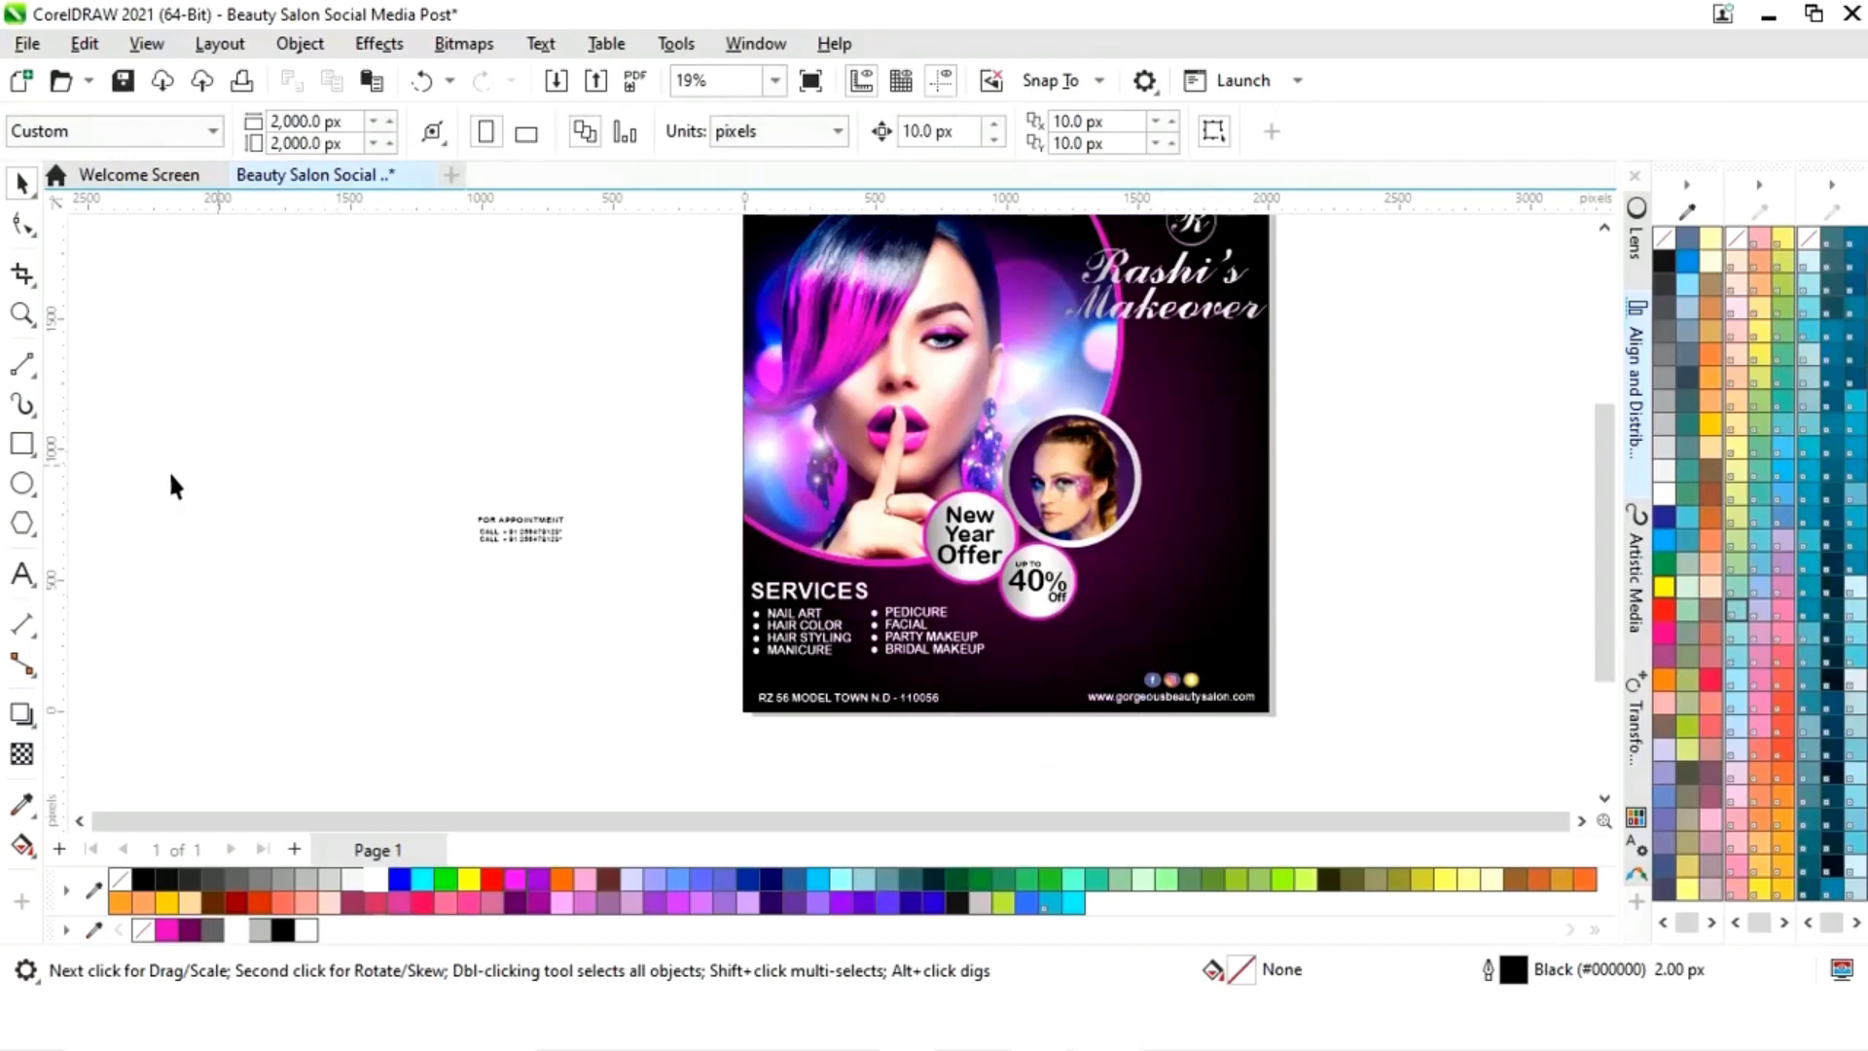
Step: Draw a wide magenta rectangle with no outline just above the footer line
key(z)
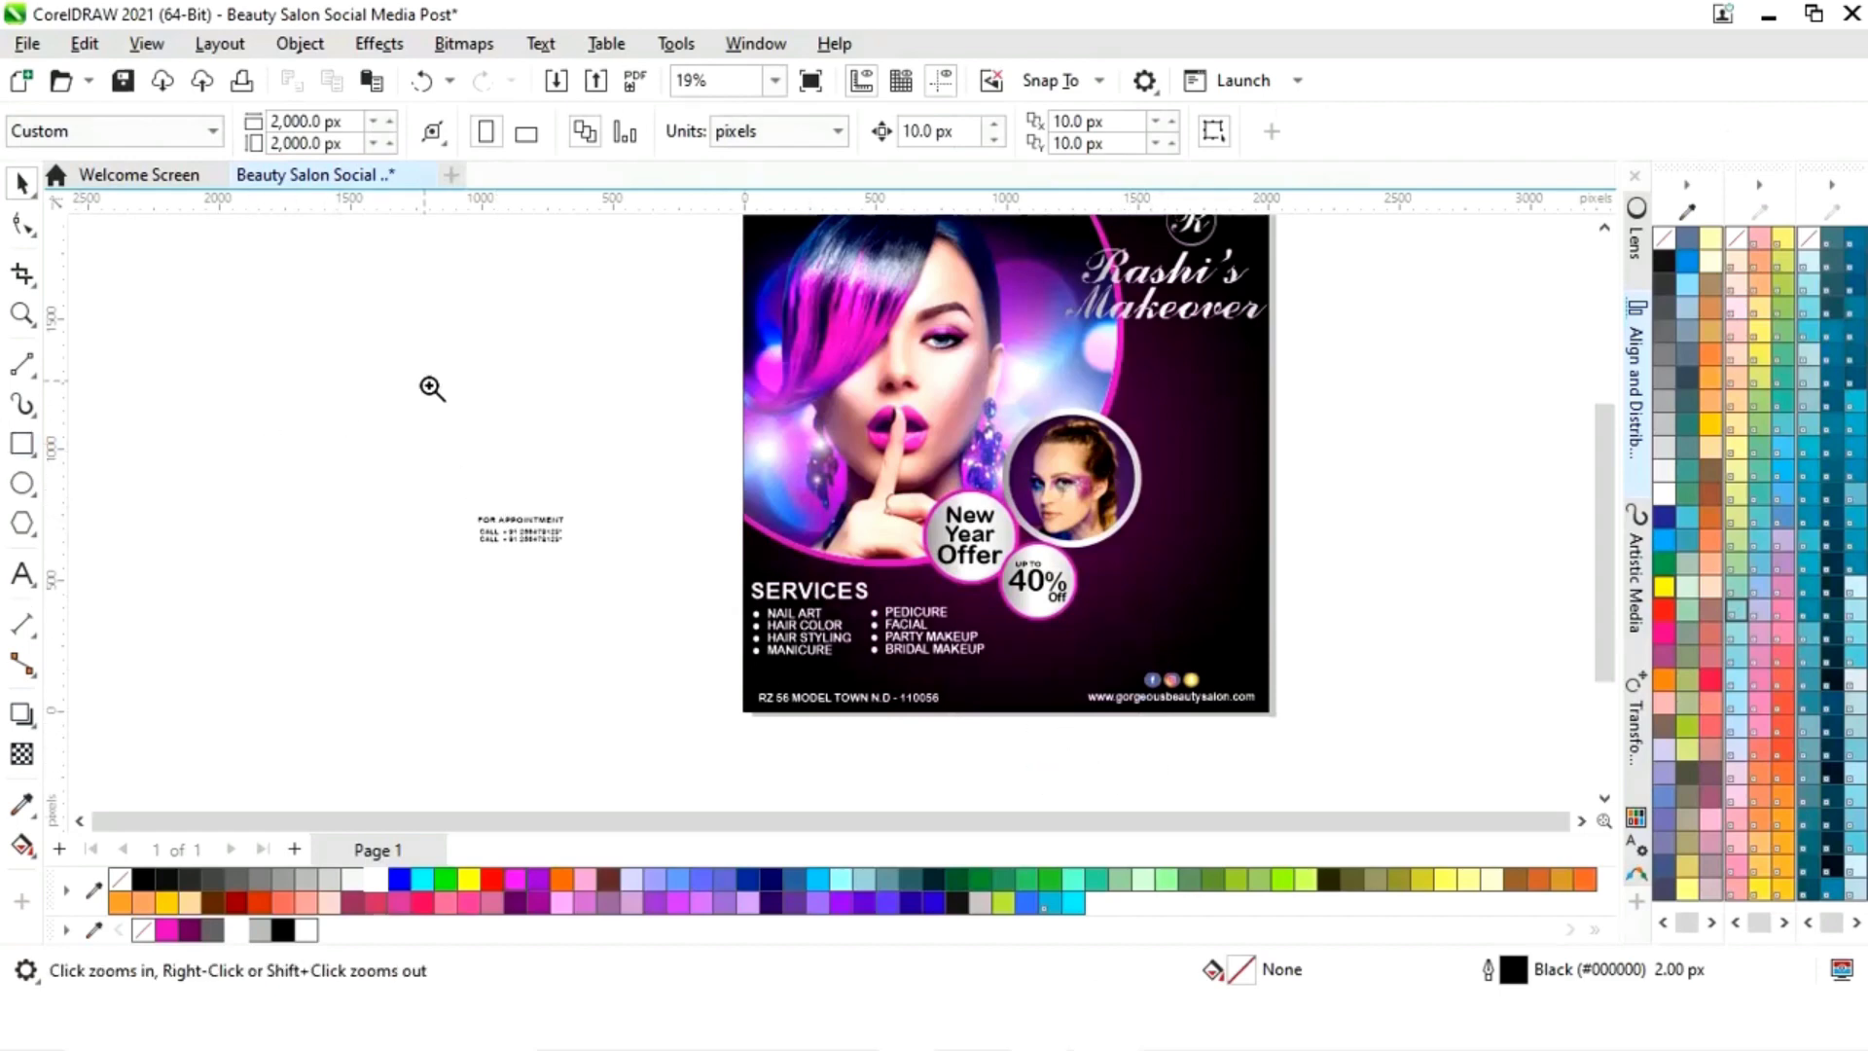
drag(432, 388, 1422, 777)
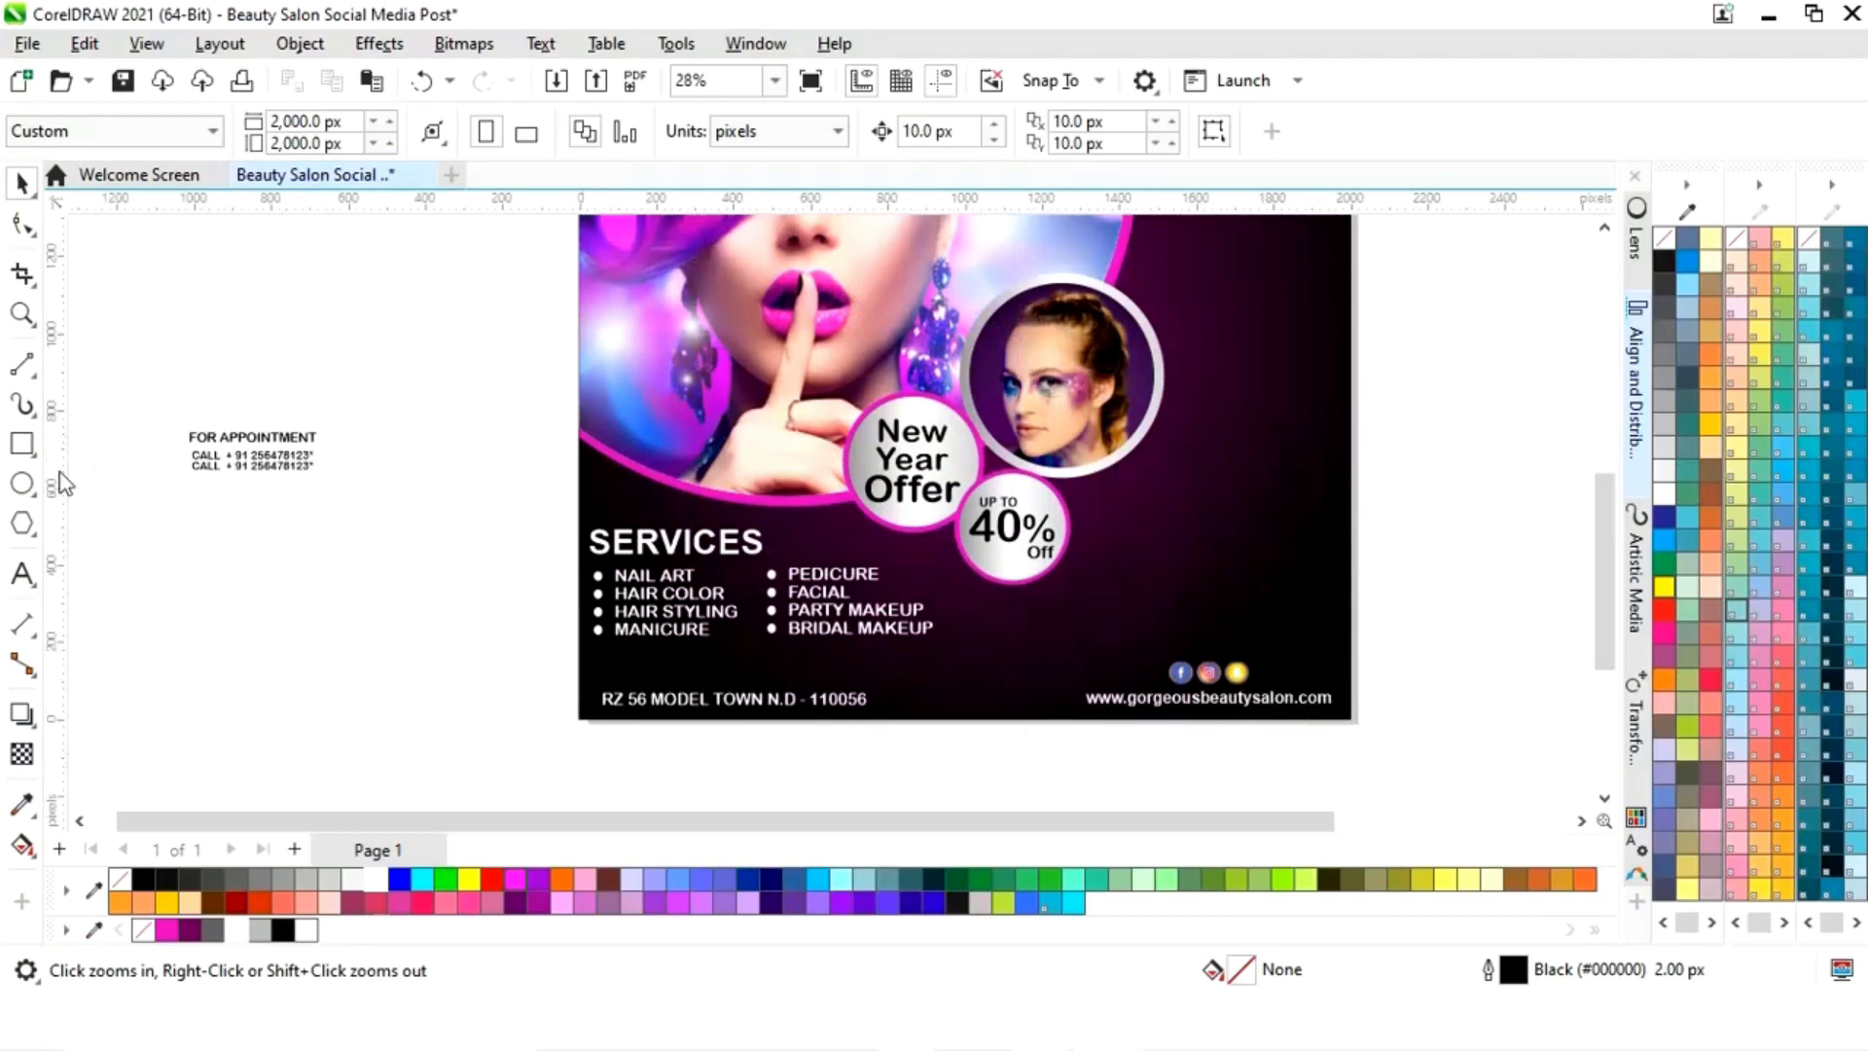
click(21, 444)
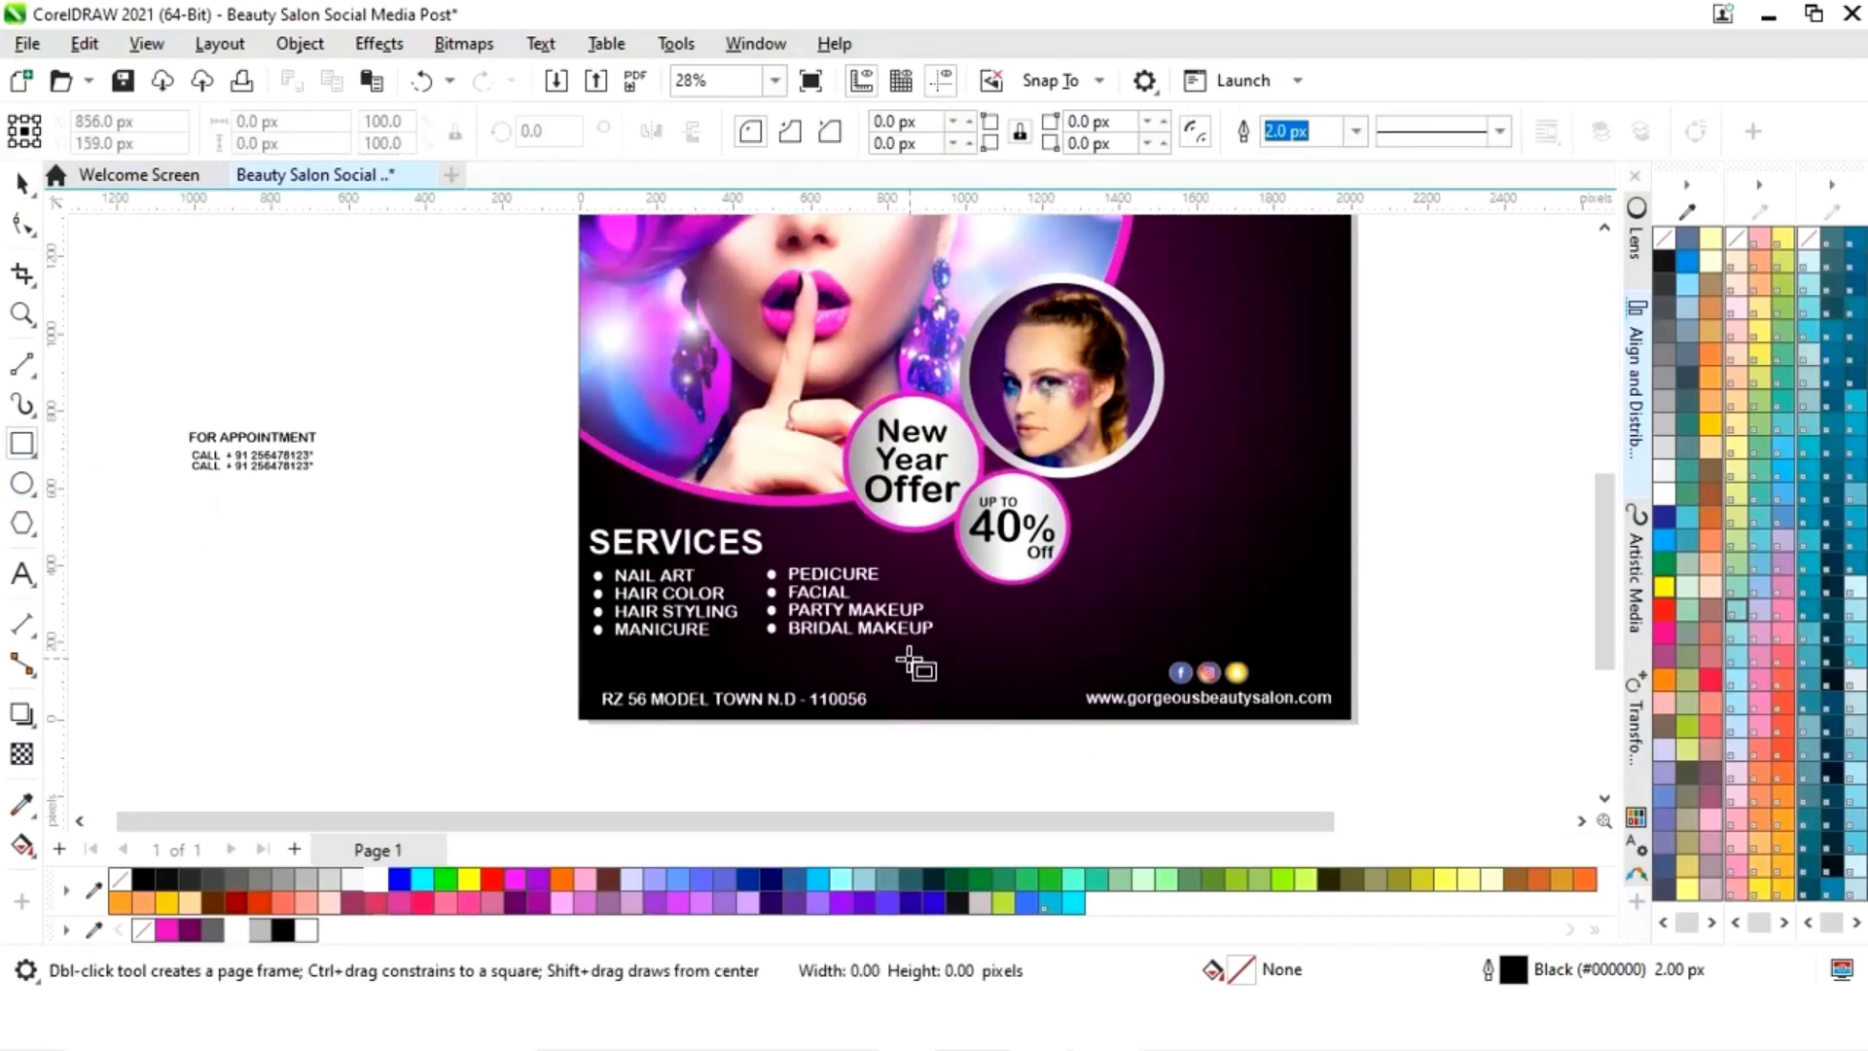
drag(909, 660, 1076, 687)
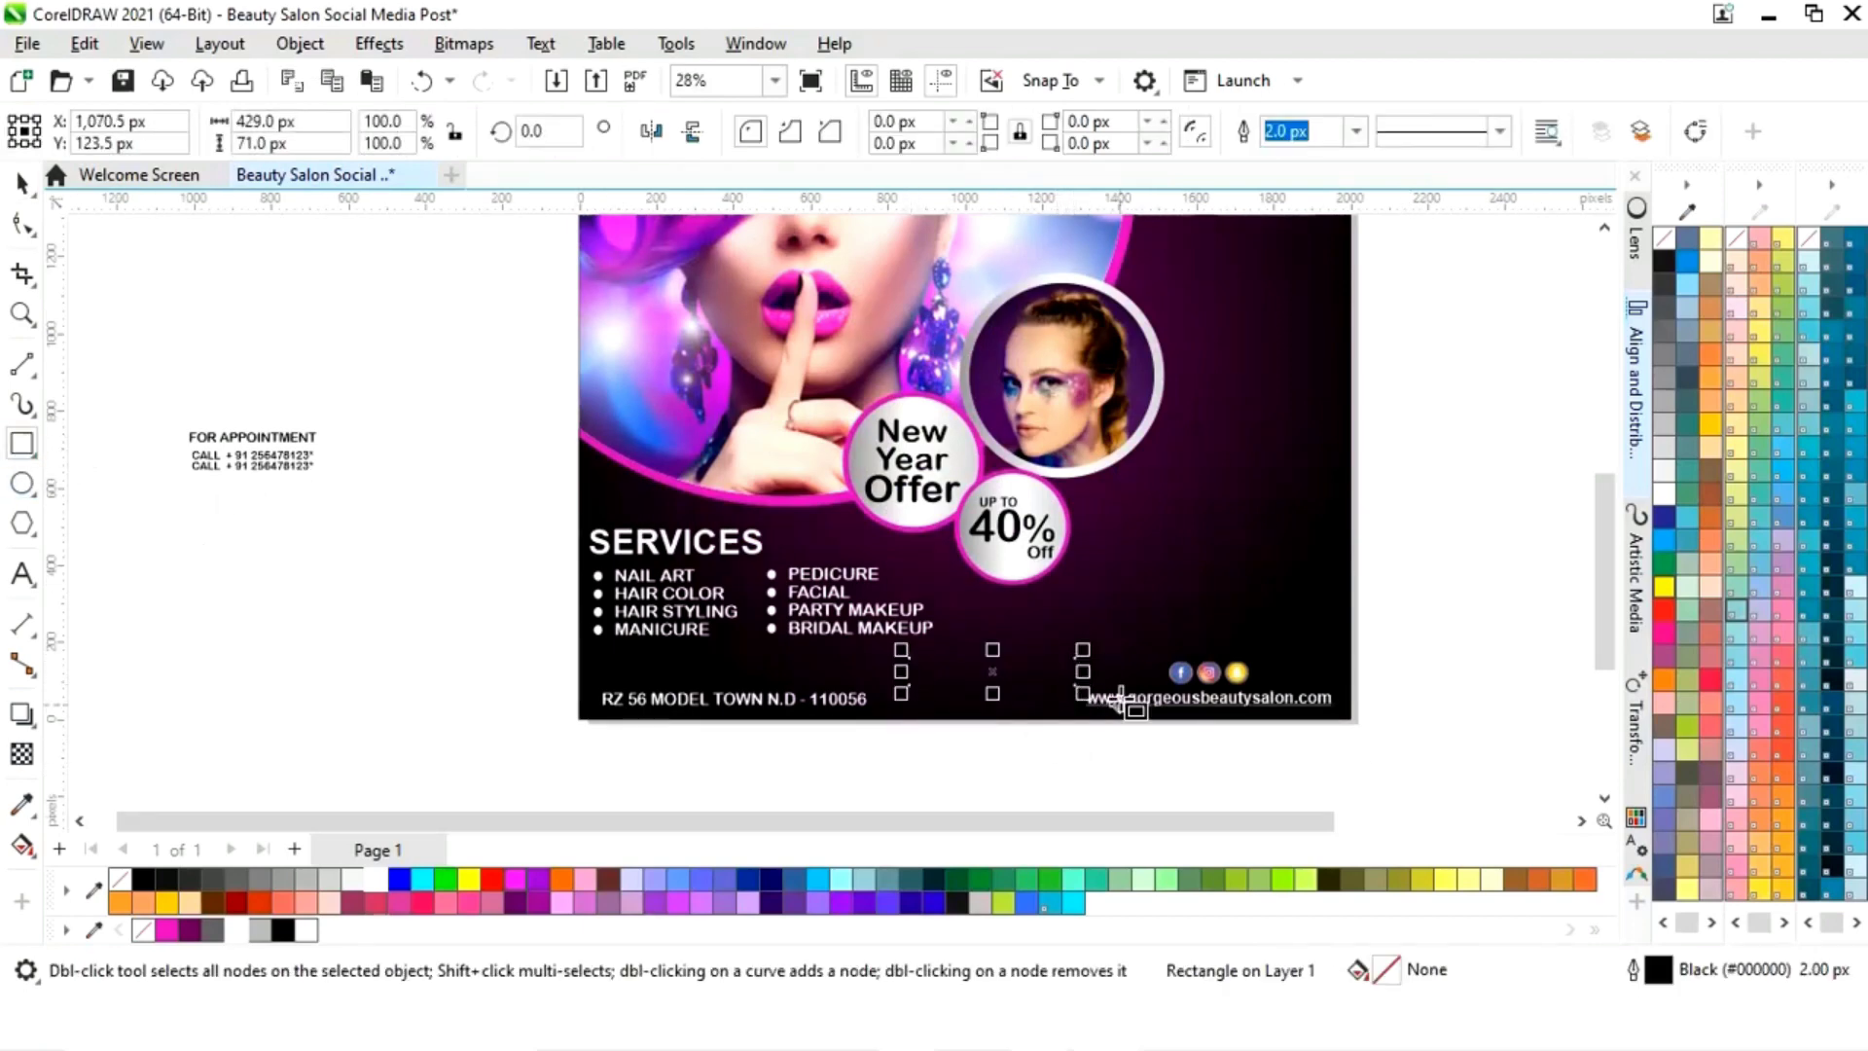
click(166, 930)
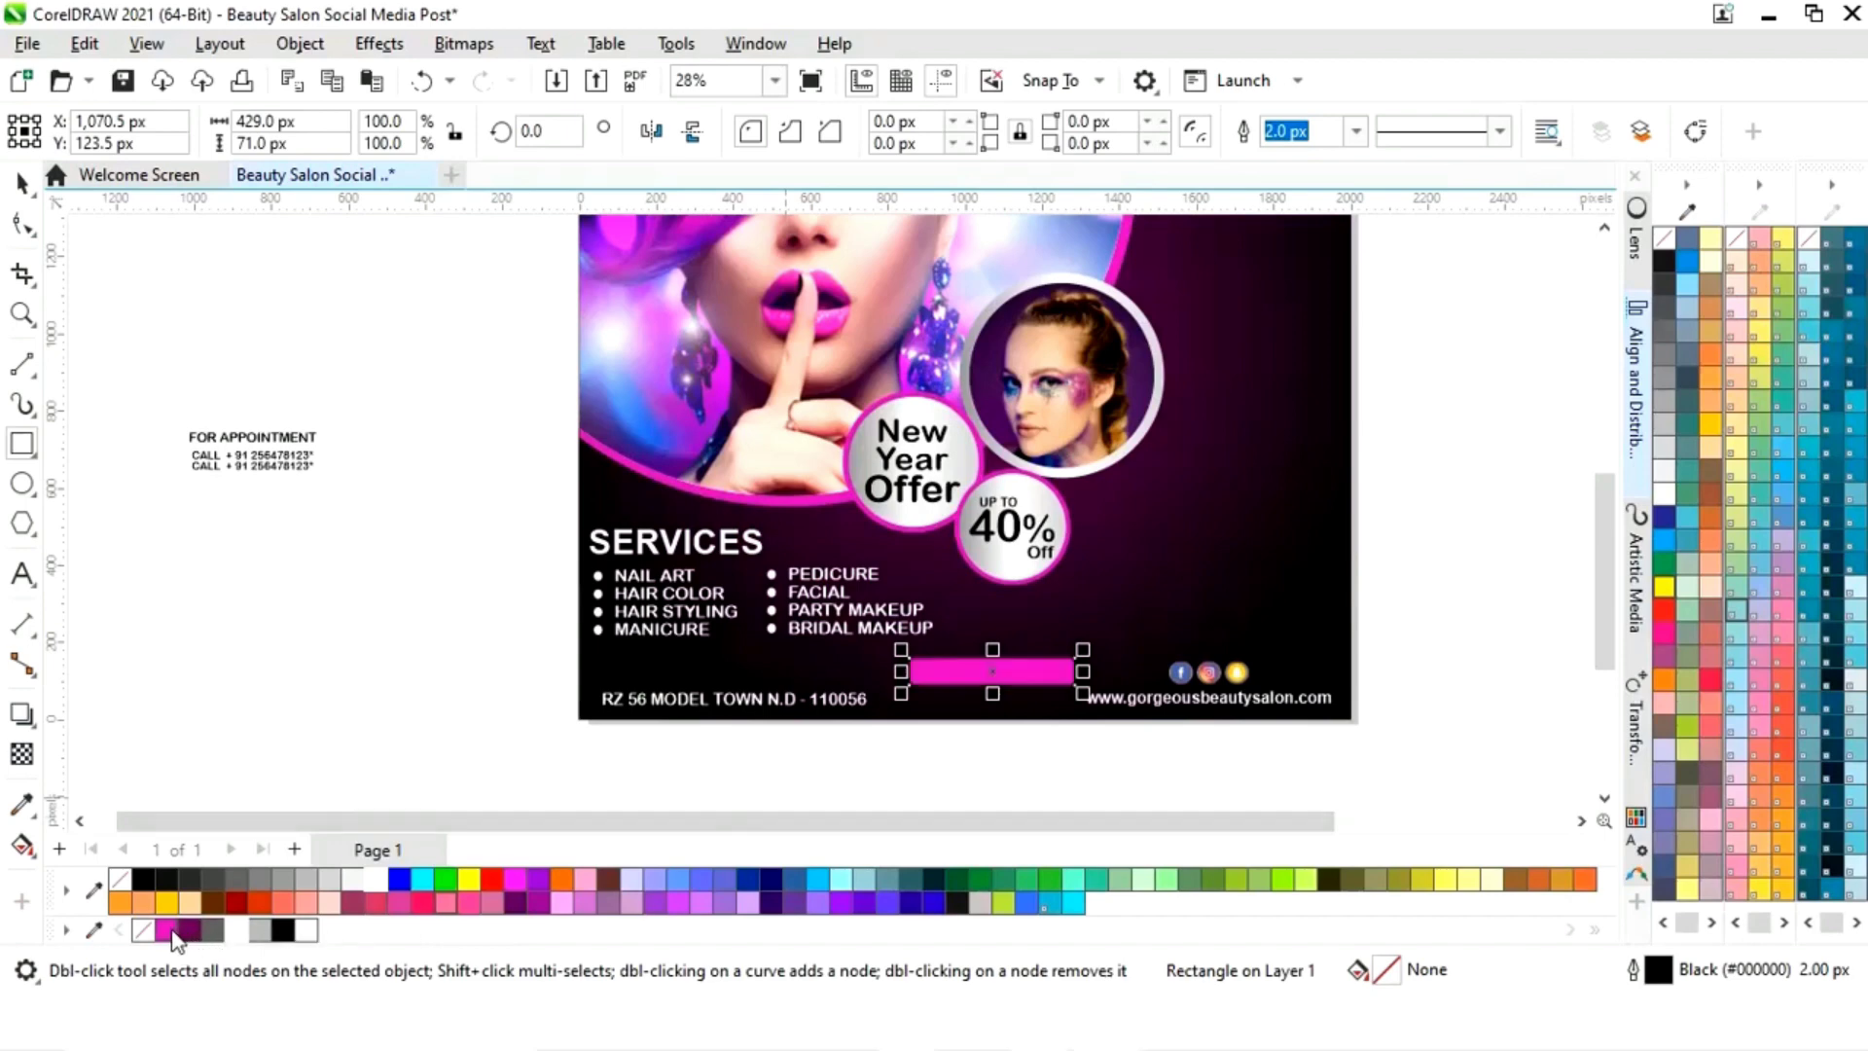
right_click(120, 879)
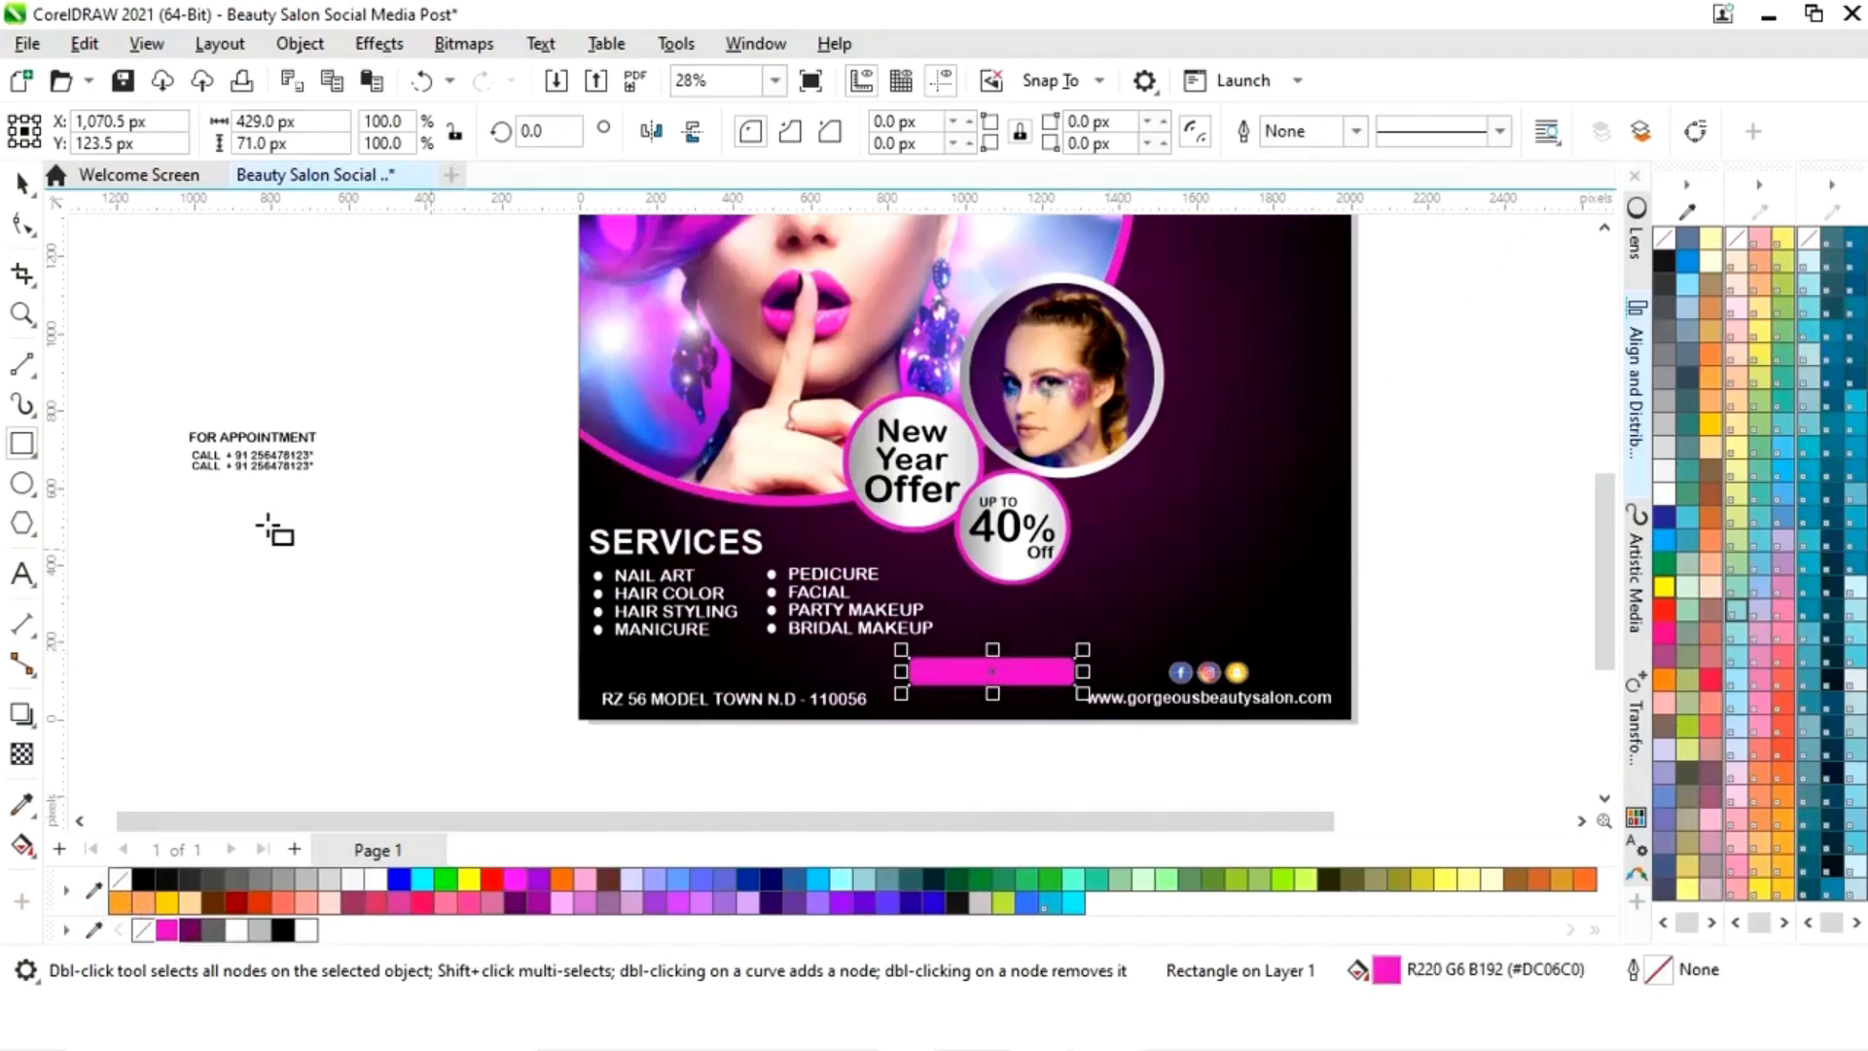
Step: Center the magenta bar horizontally on the poster, then select the address text
key(space)
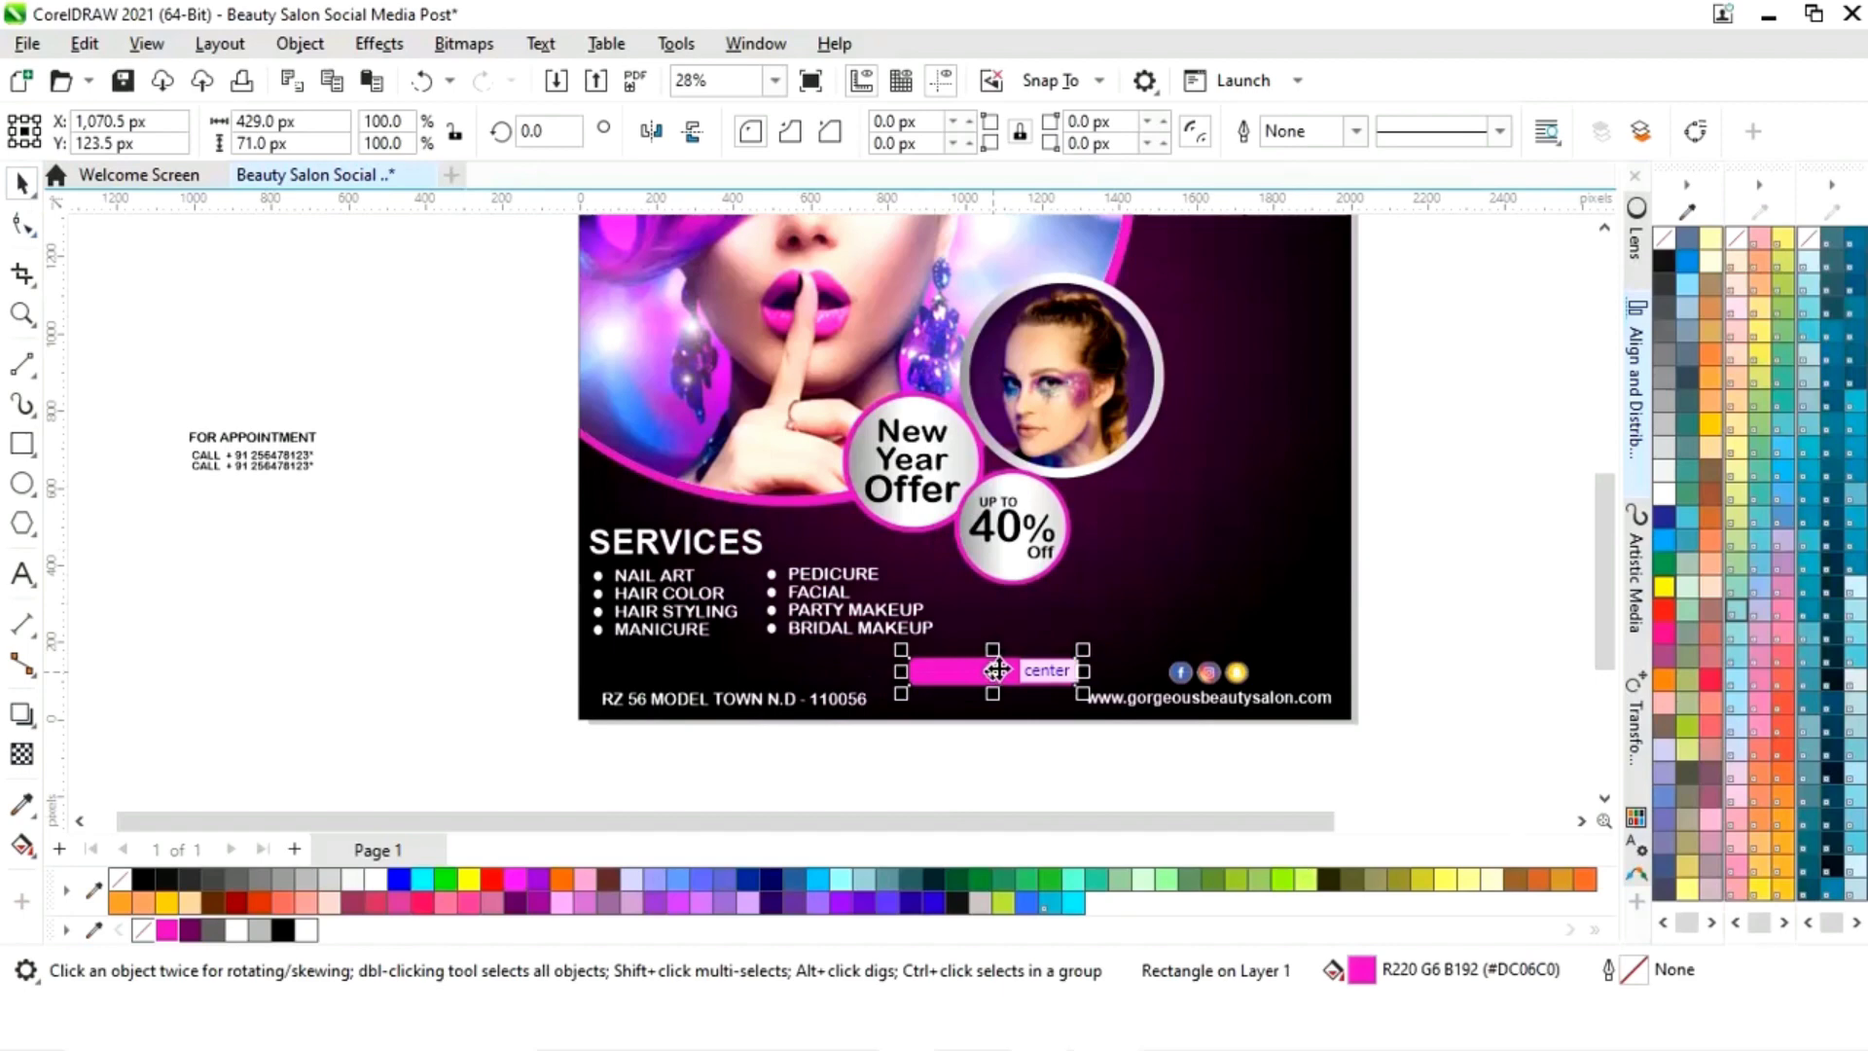
mouse_move(997, 678)
mouse_down()
mouse_move(976, 685)
mouse_move(985, 671)
mouse_up()
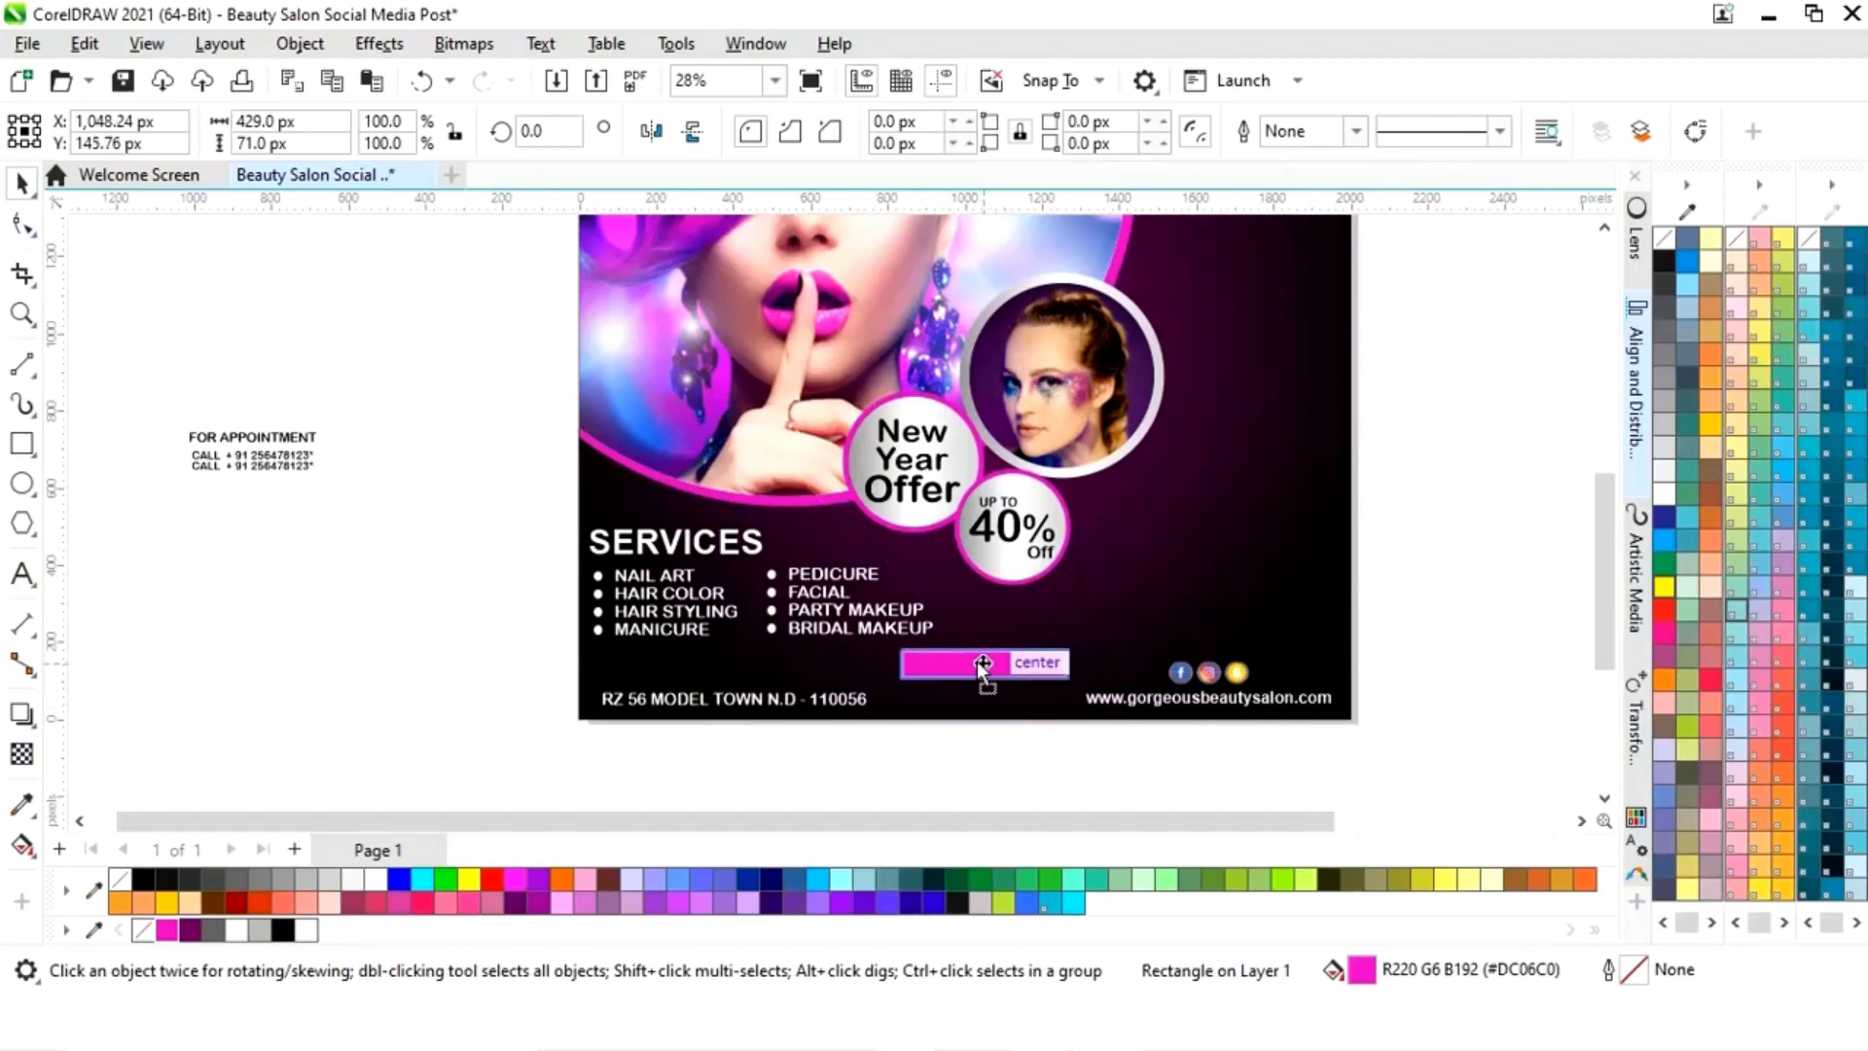
drag(502, 778, 902, 667)
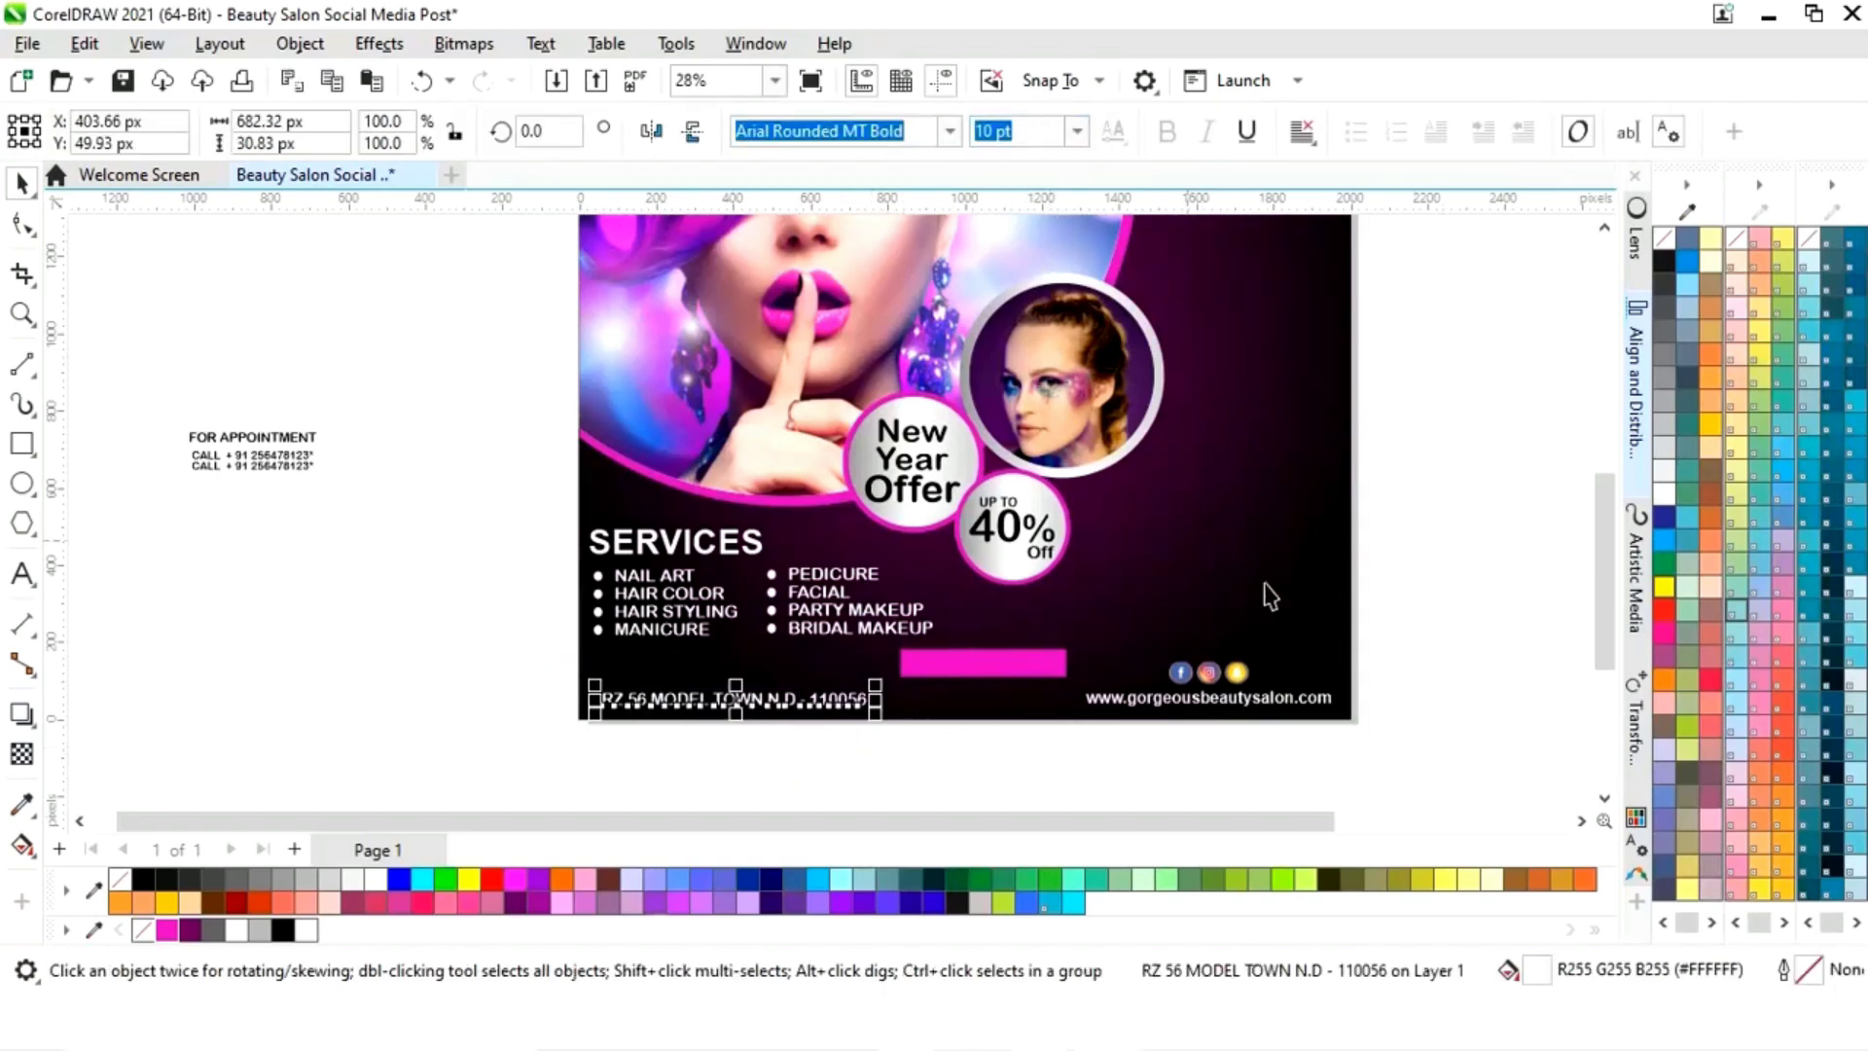
Step: Set the address and website footer texts to 8 pt
shift+click(1233, 707)
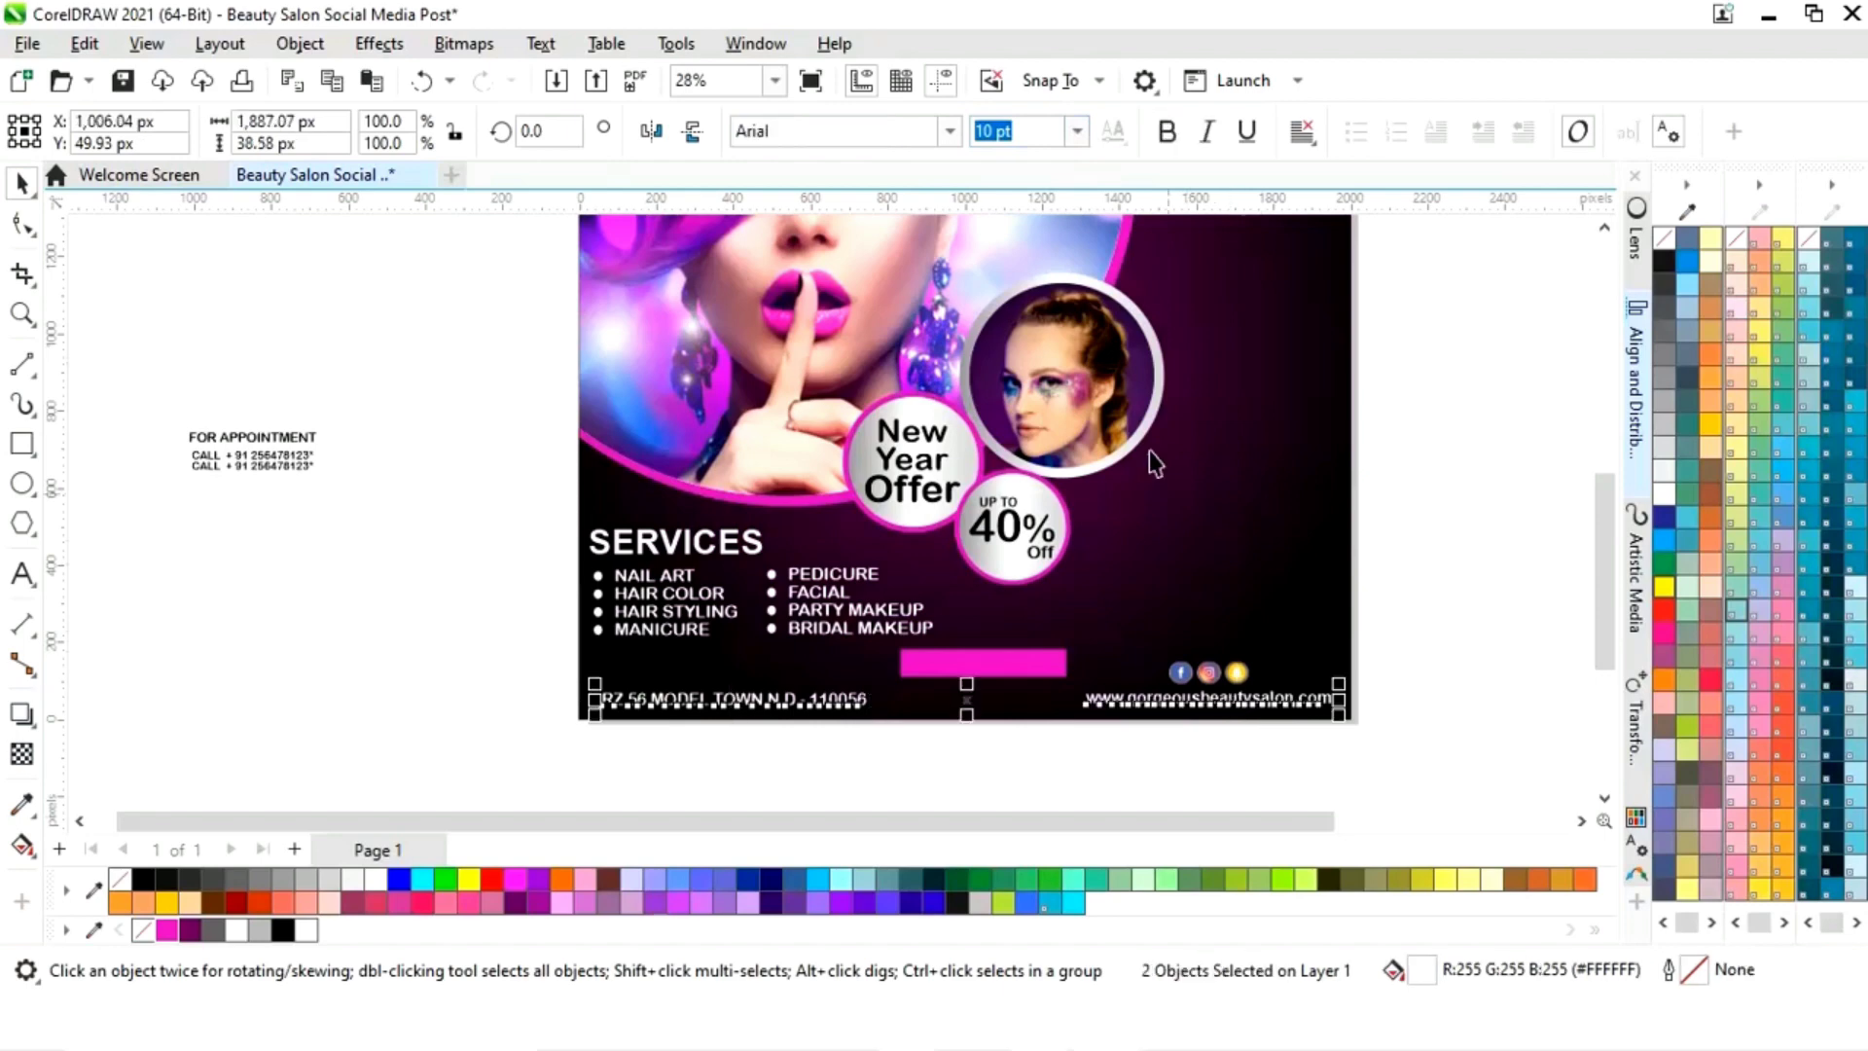
click(1076, 133)
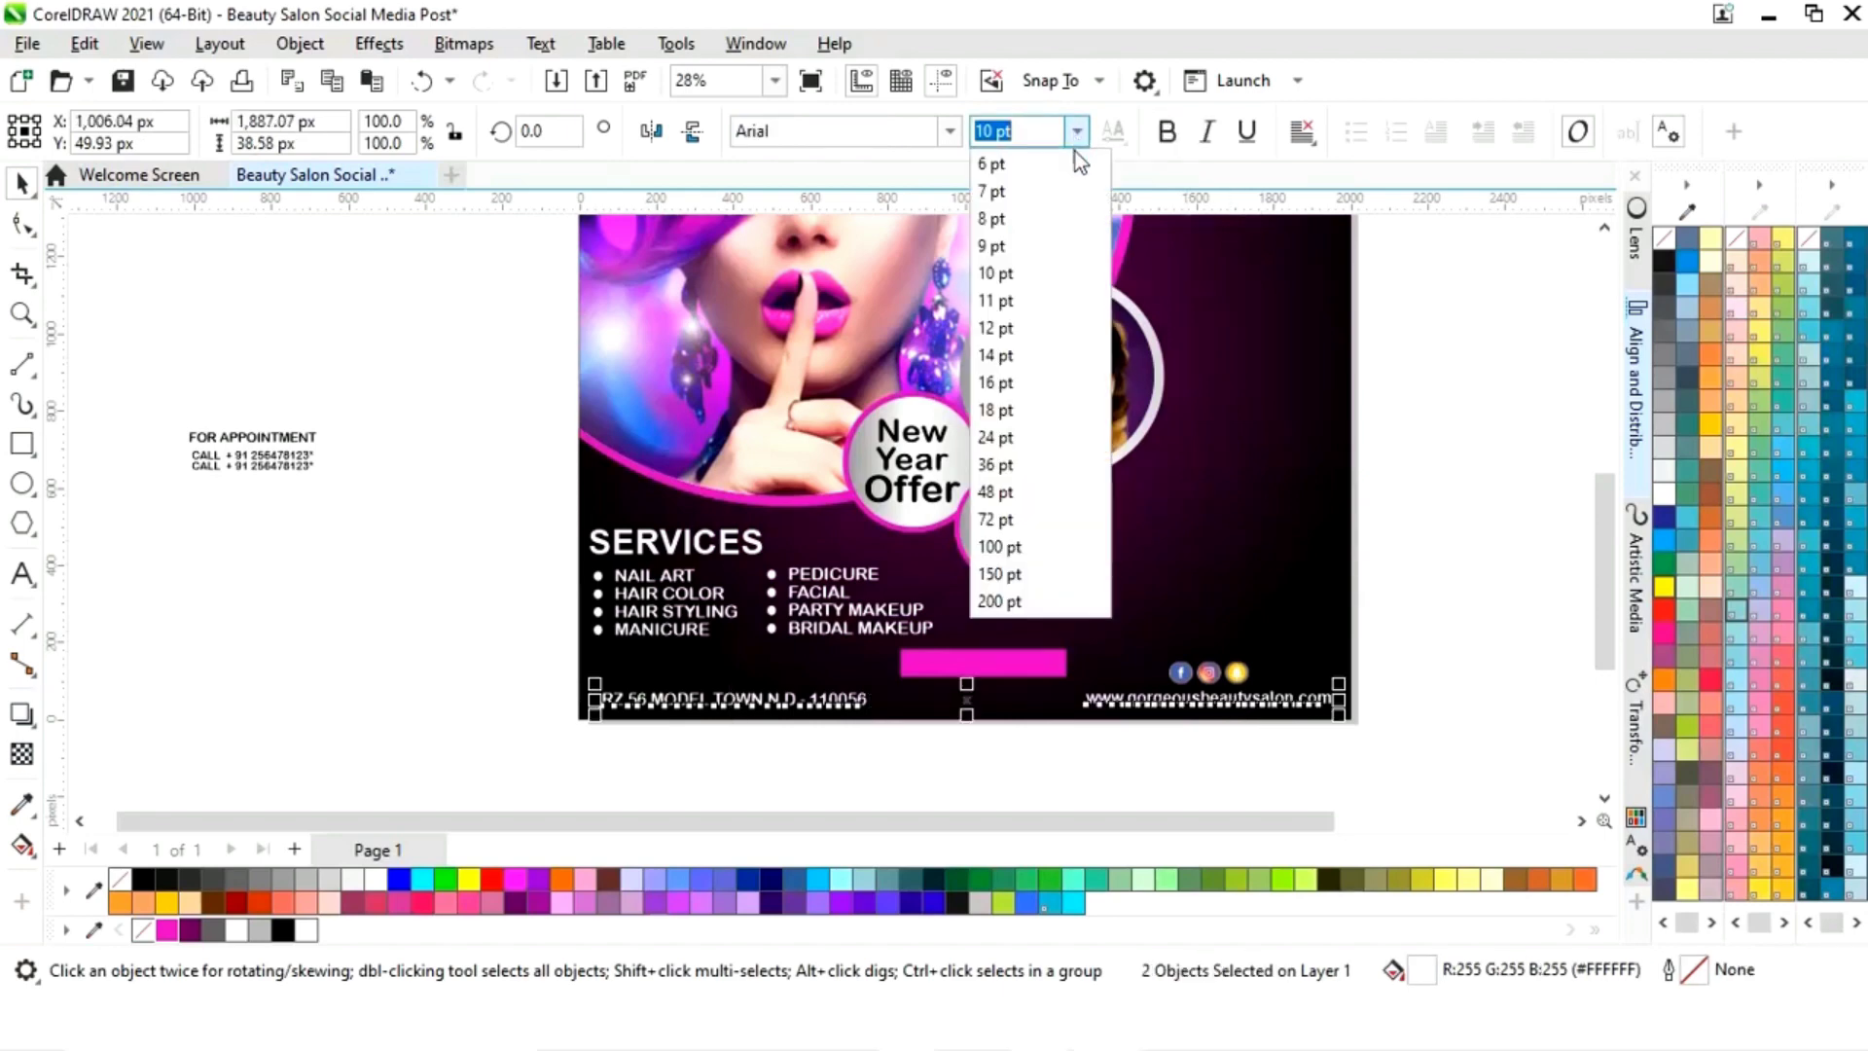
click(1026, 222)
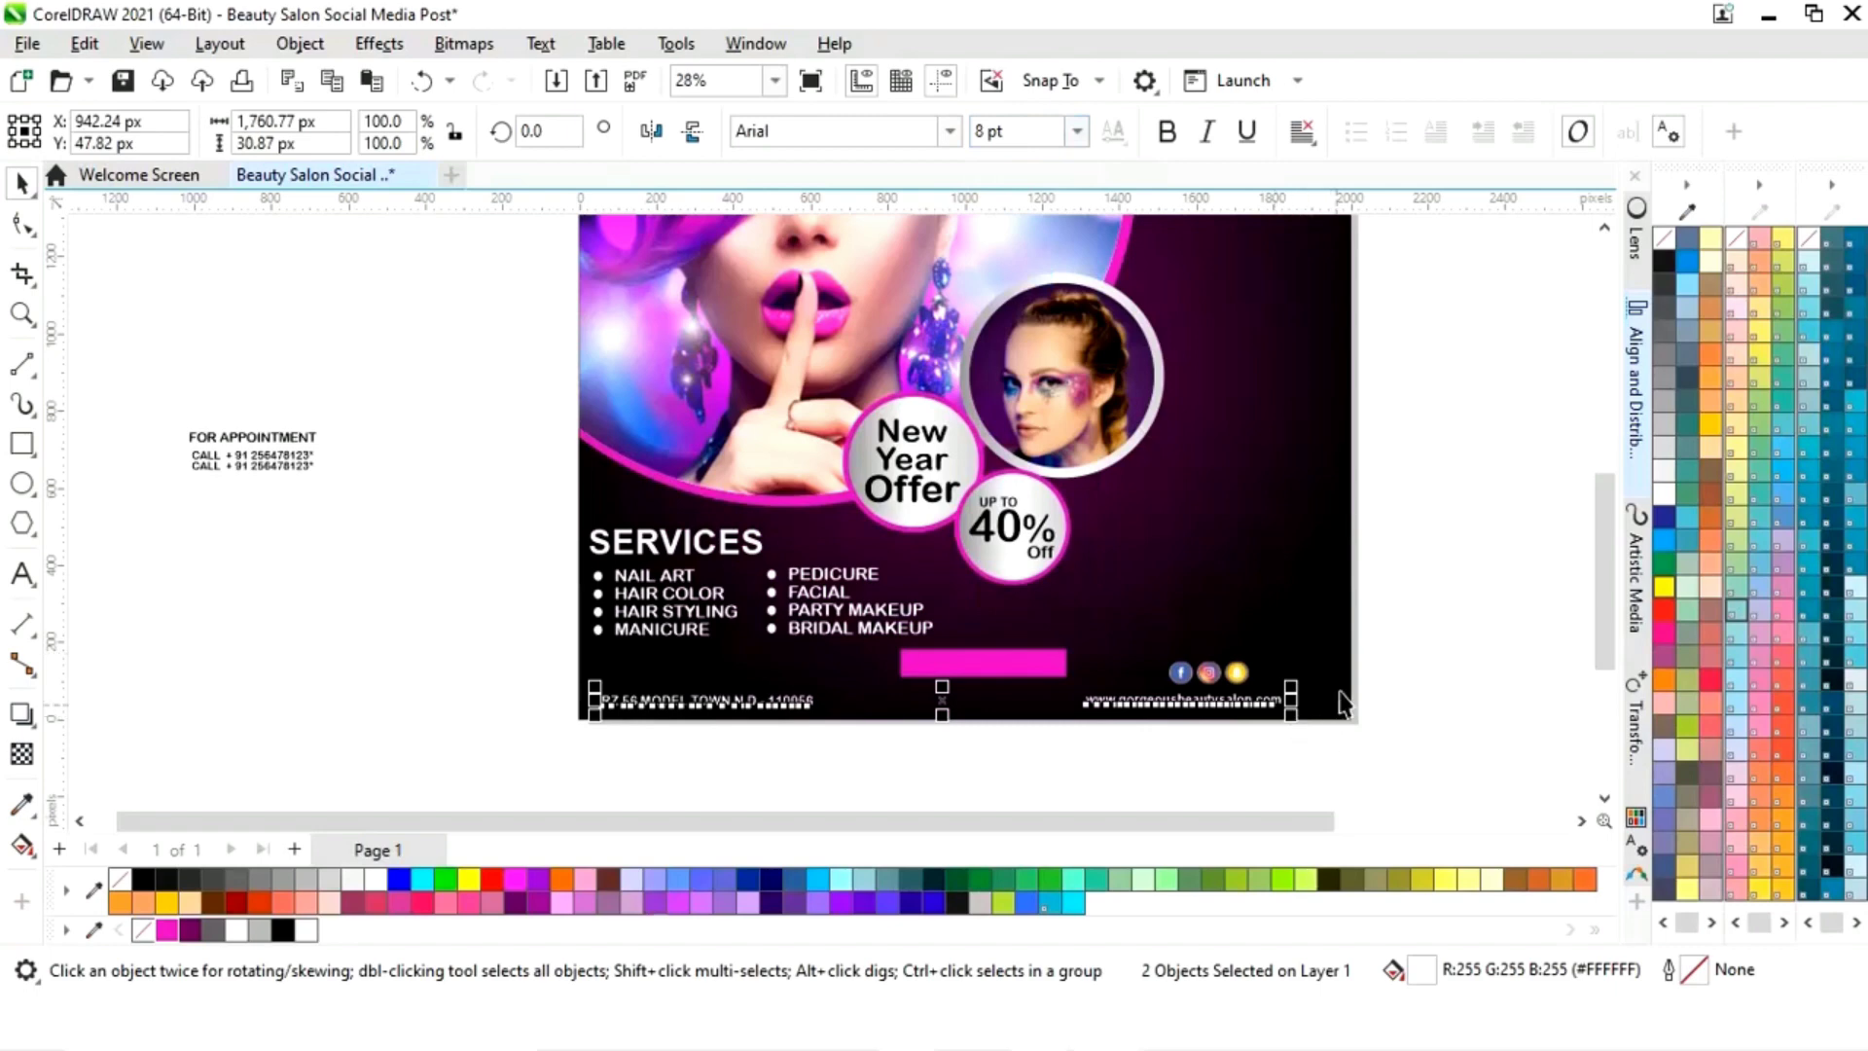
Step: Move the website address to the right end of the footer
click(1431, 634)
click(1207, 707)
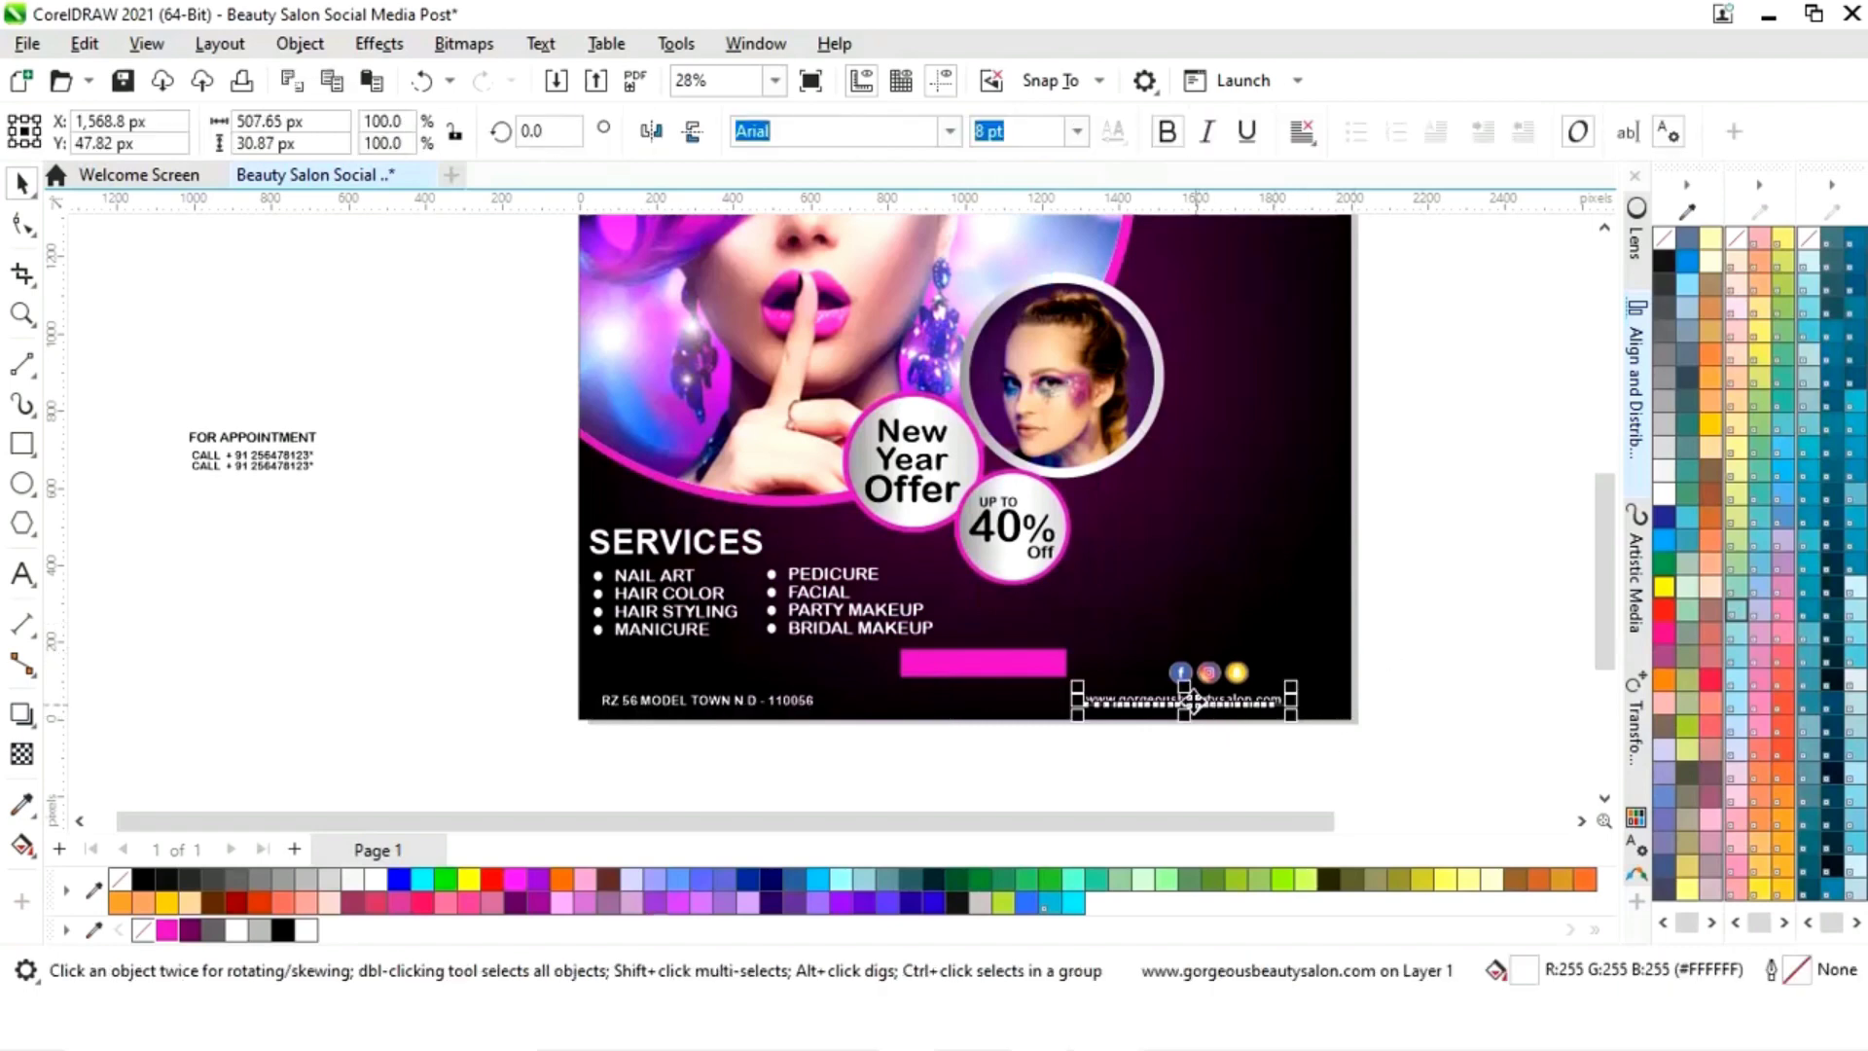
drag(1189, 700, 1243, 700)
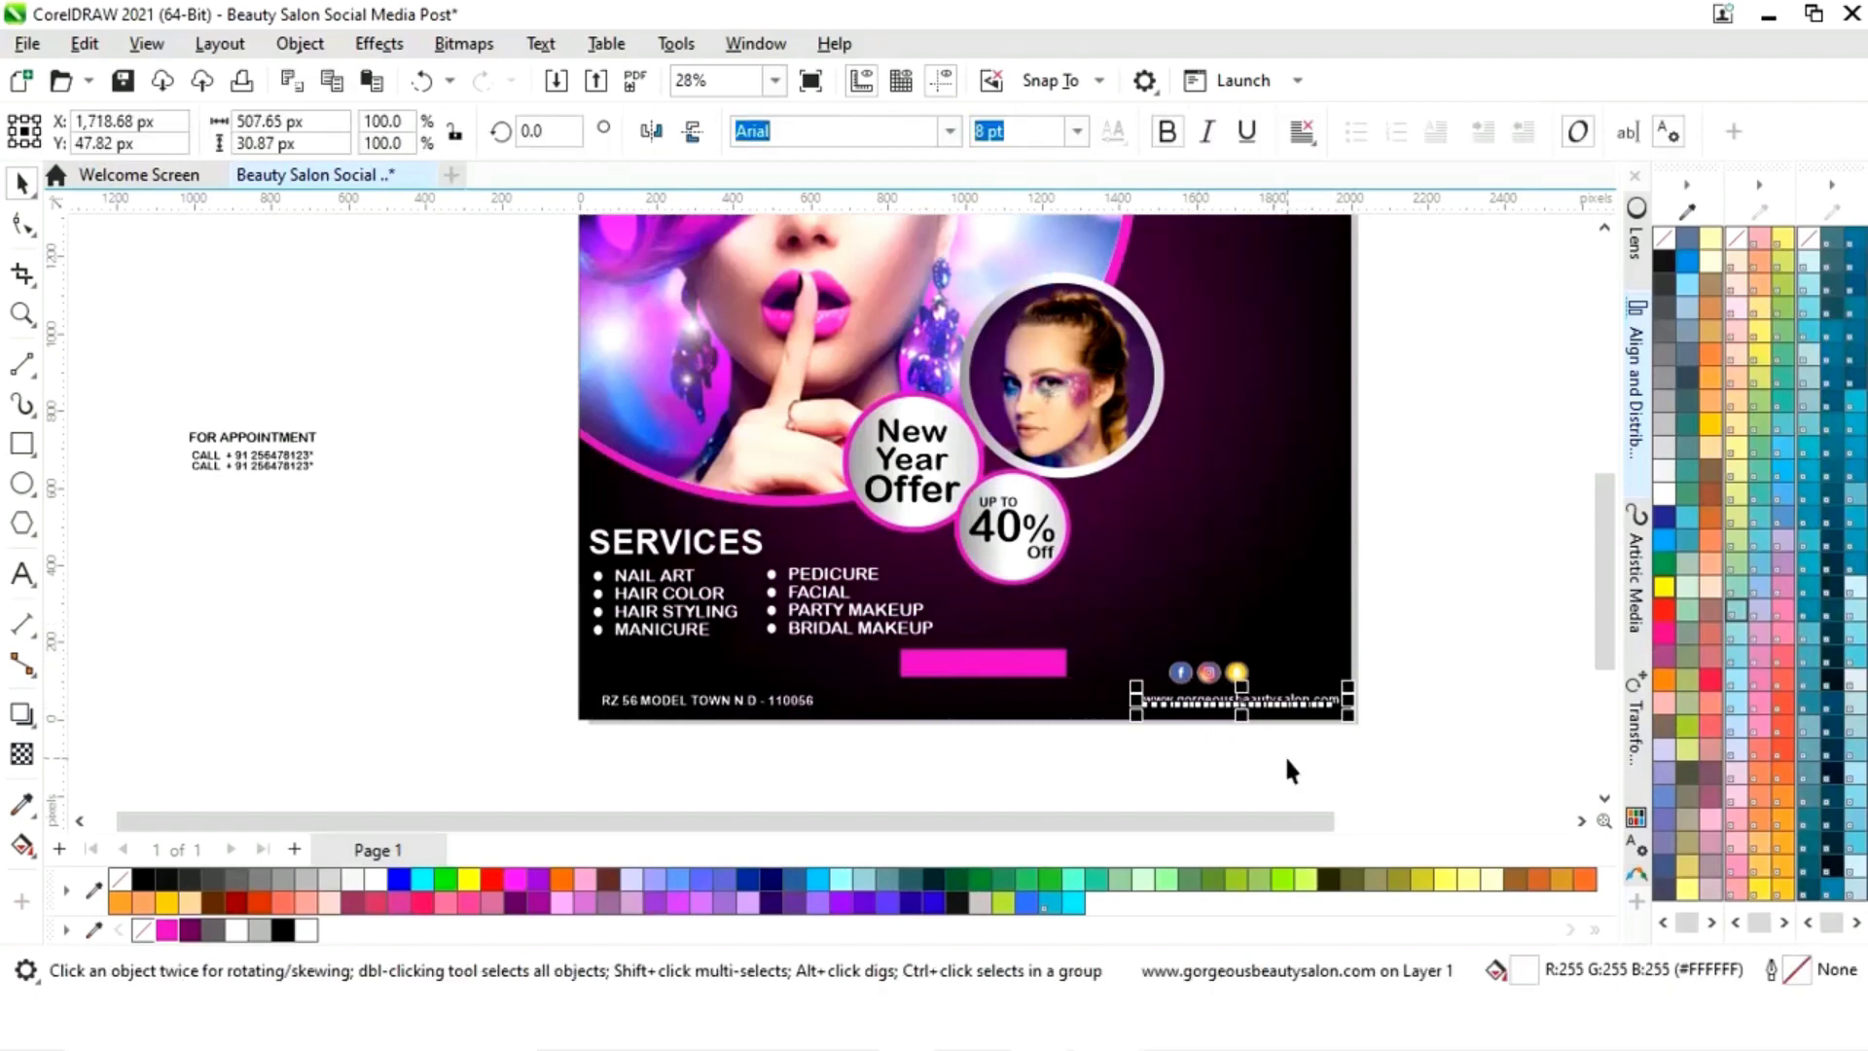
click(1271, 770)
click(792, 707)
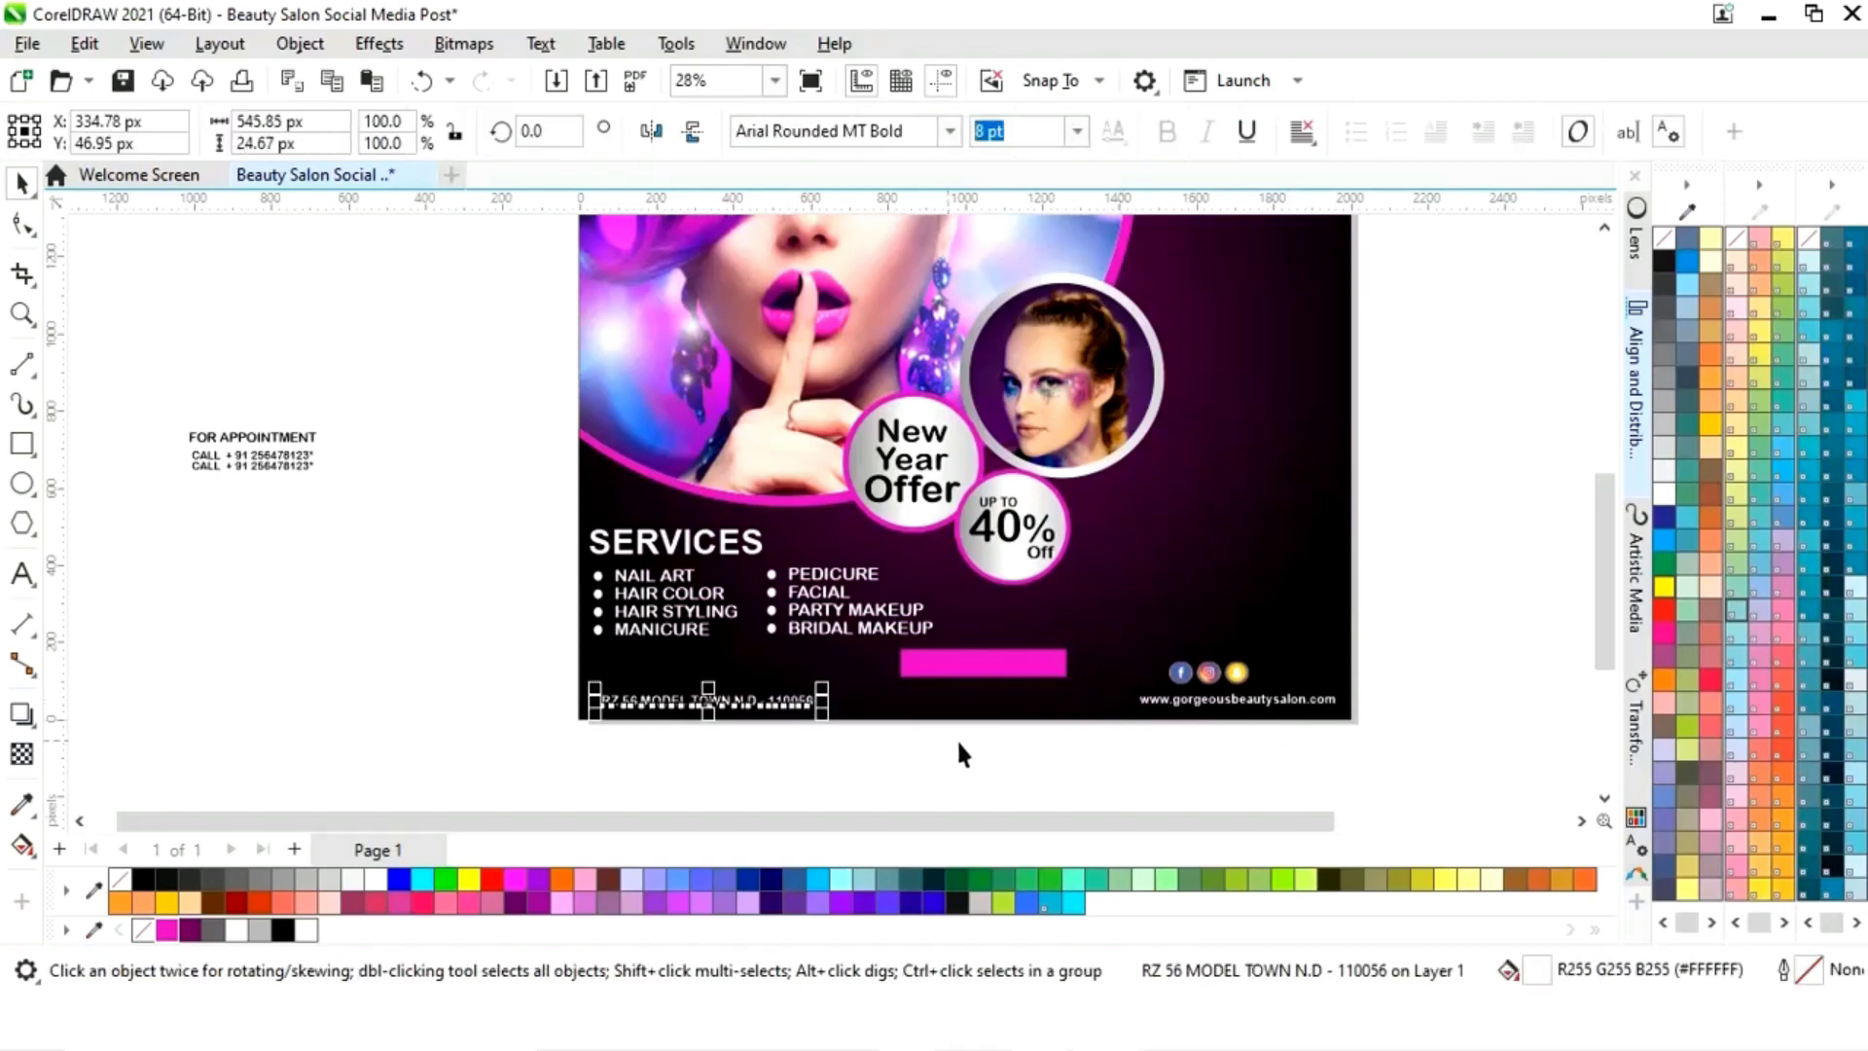
click(1005, 789)
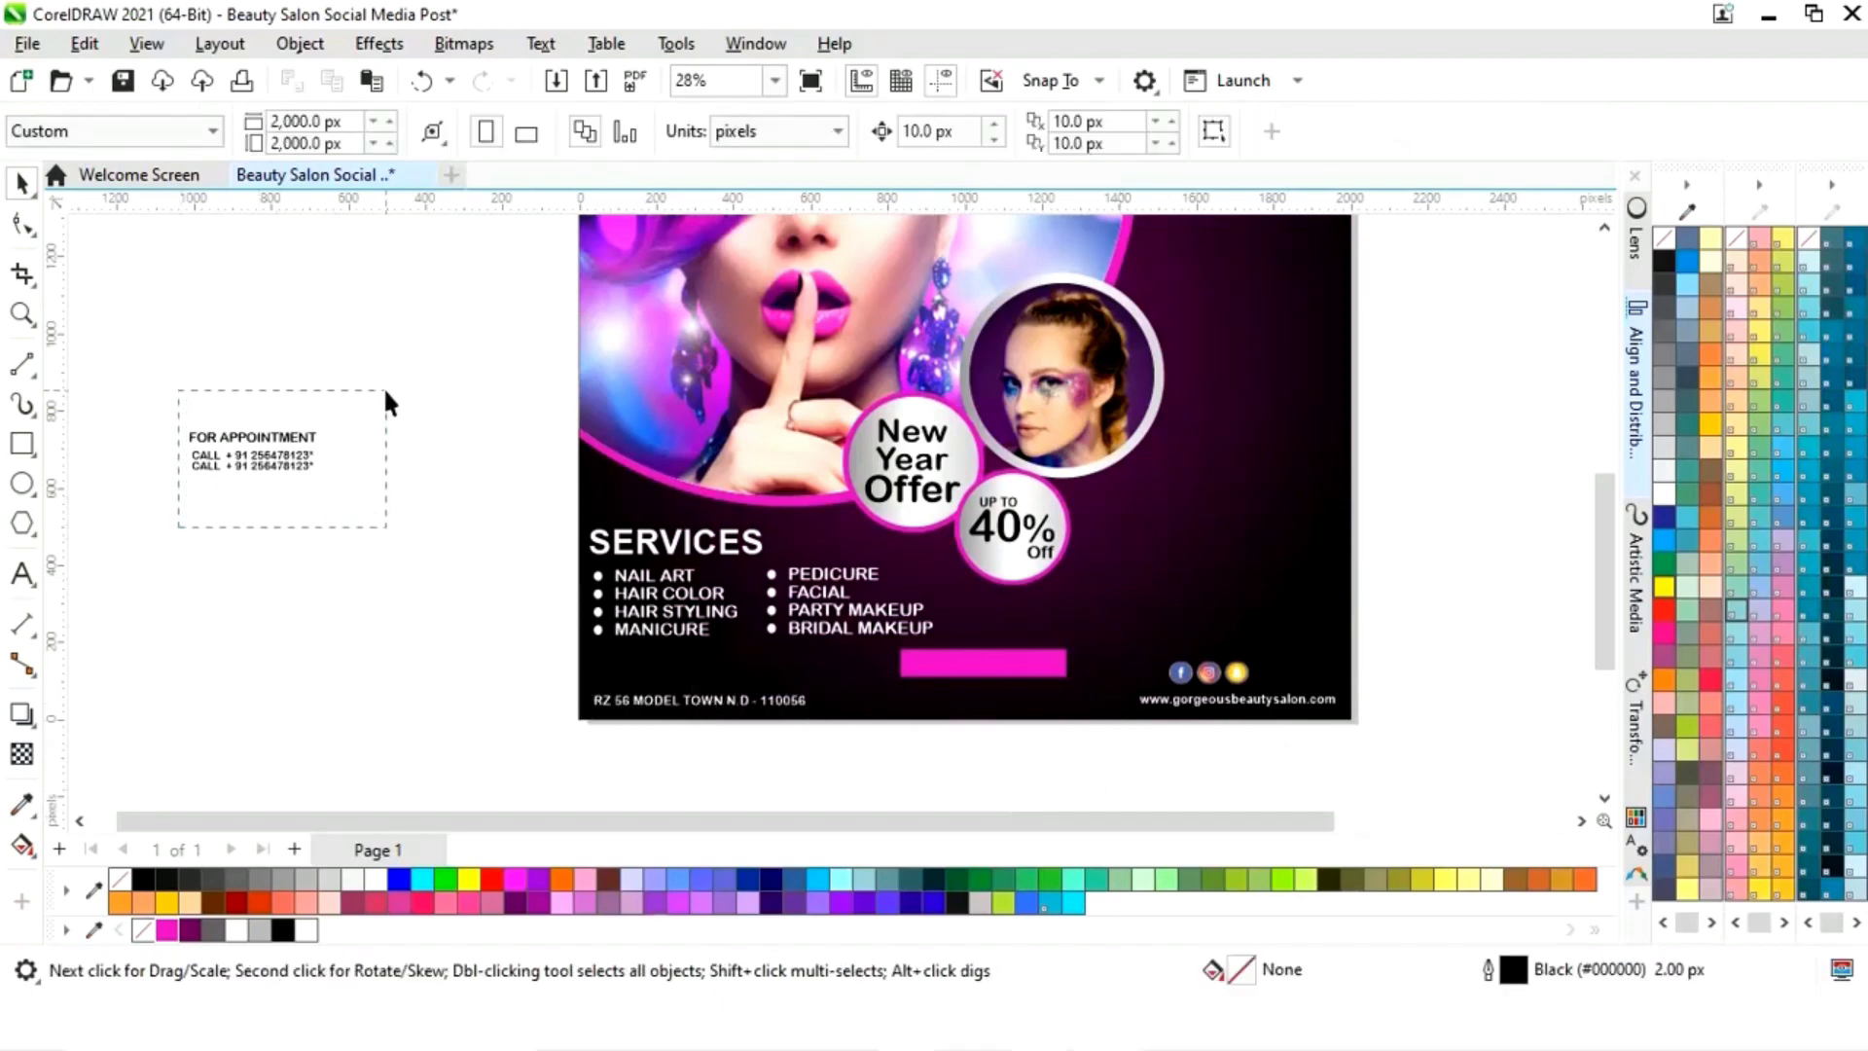
Step: Place FOR APPOINTMENT on the pink bar, make it white and enlarge it to fill the bar
drag(385, 394, 379, 401)
drag(254, 465, 987, 672)
click(471, 721)
click(472, 652)
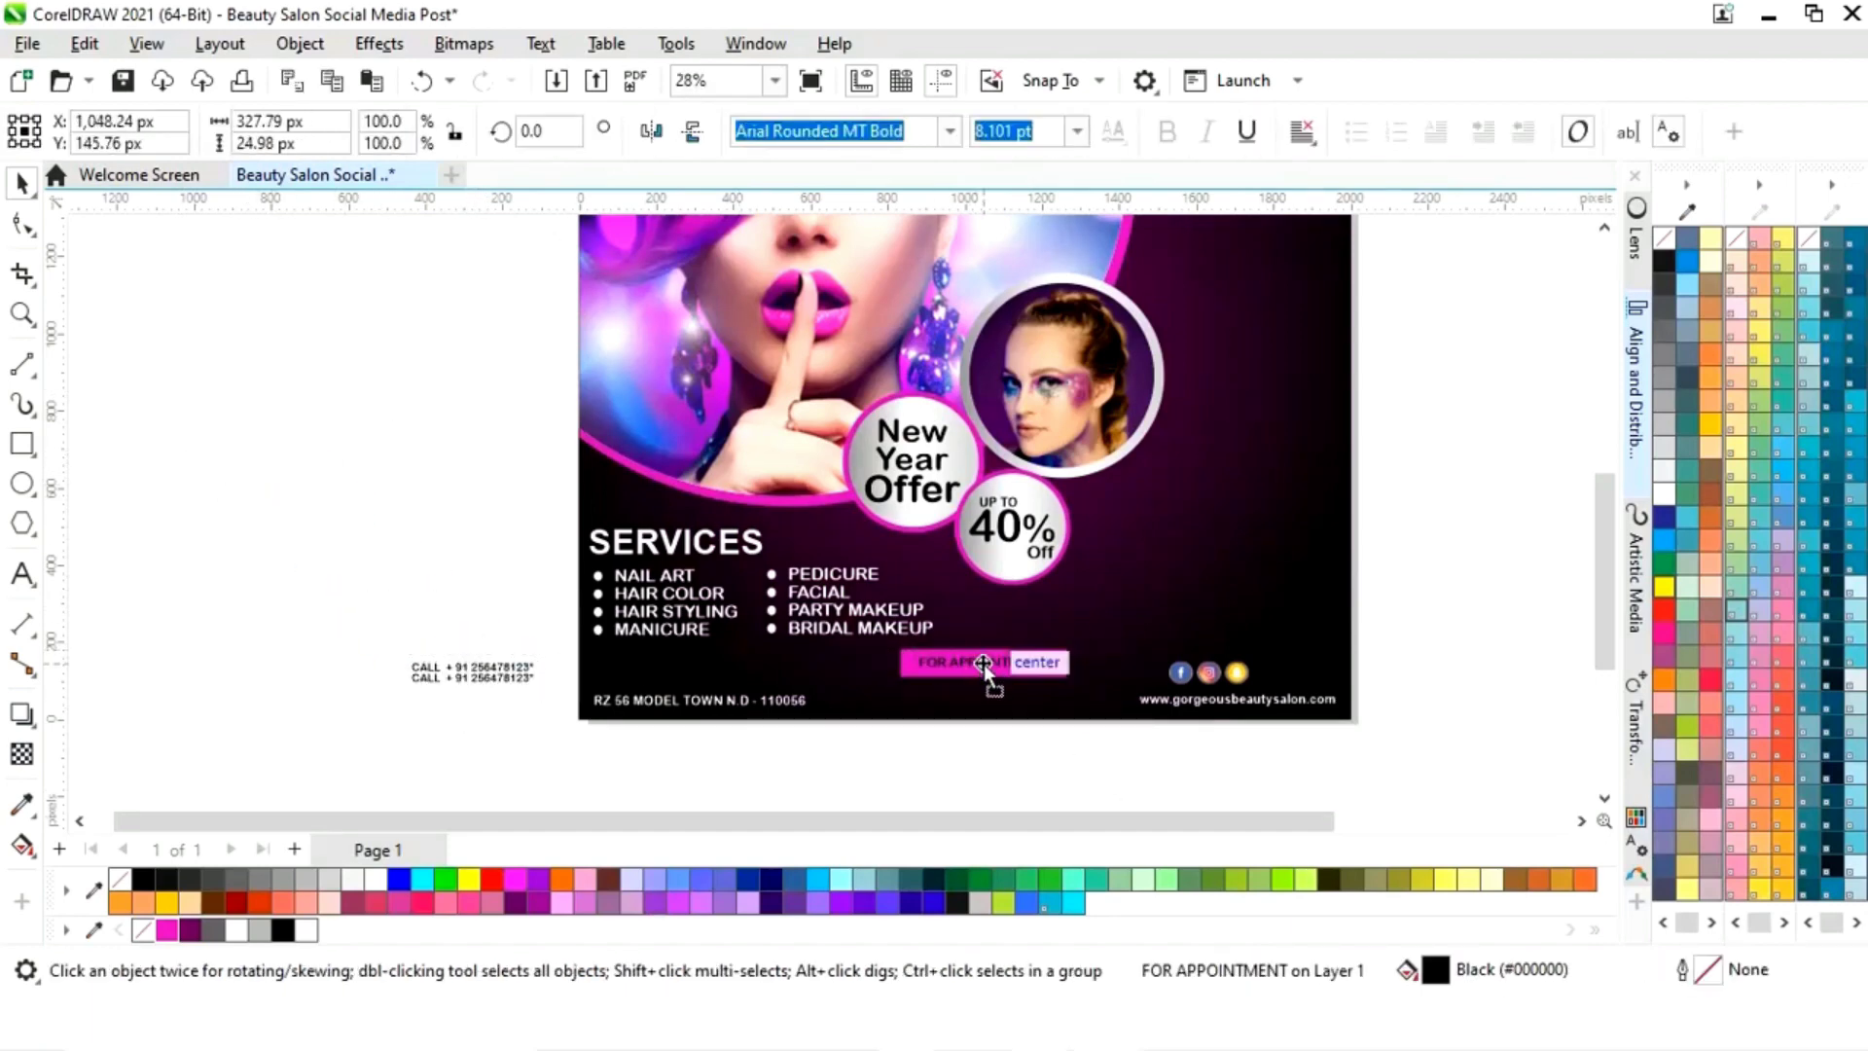
click(381, 878)
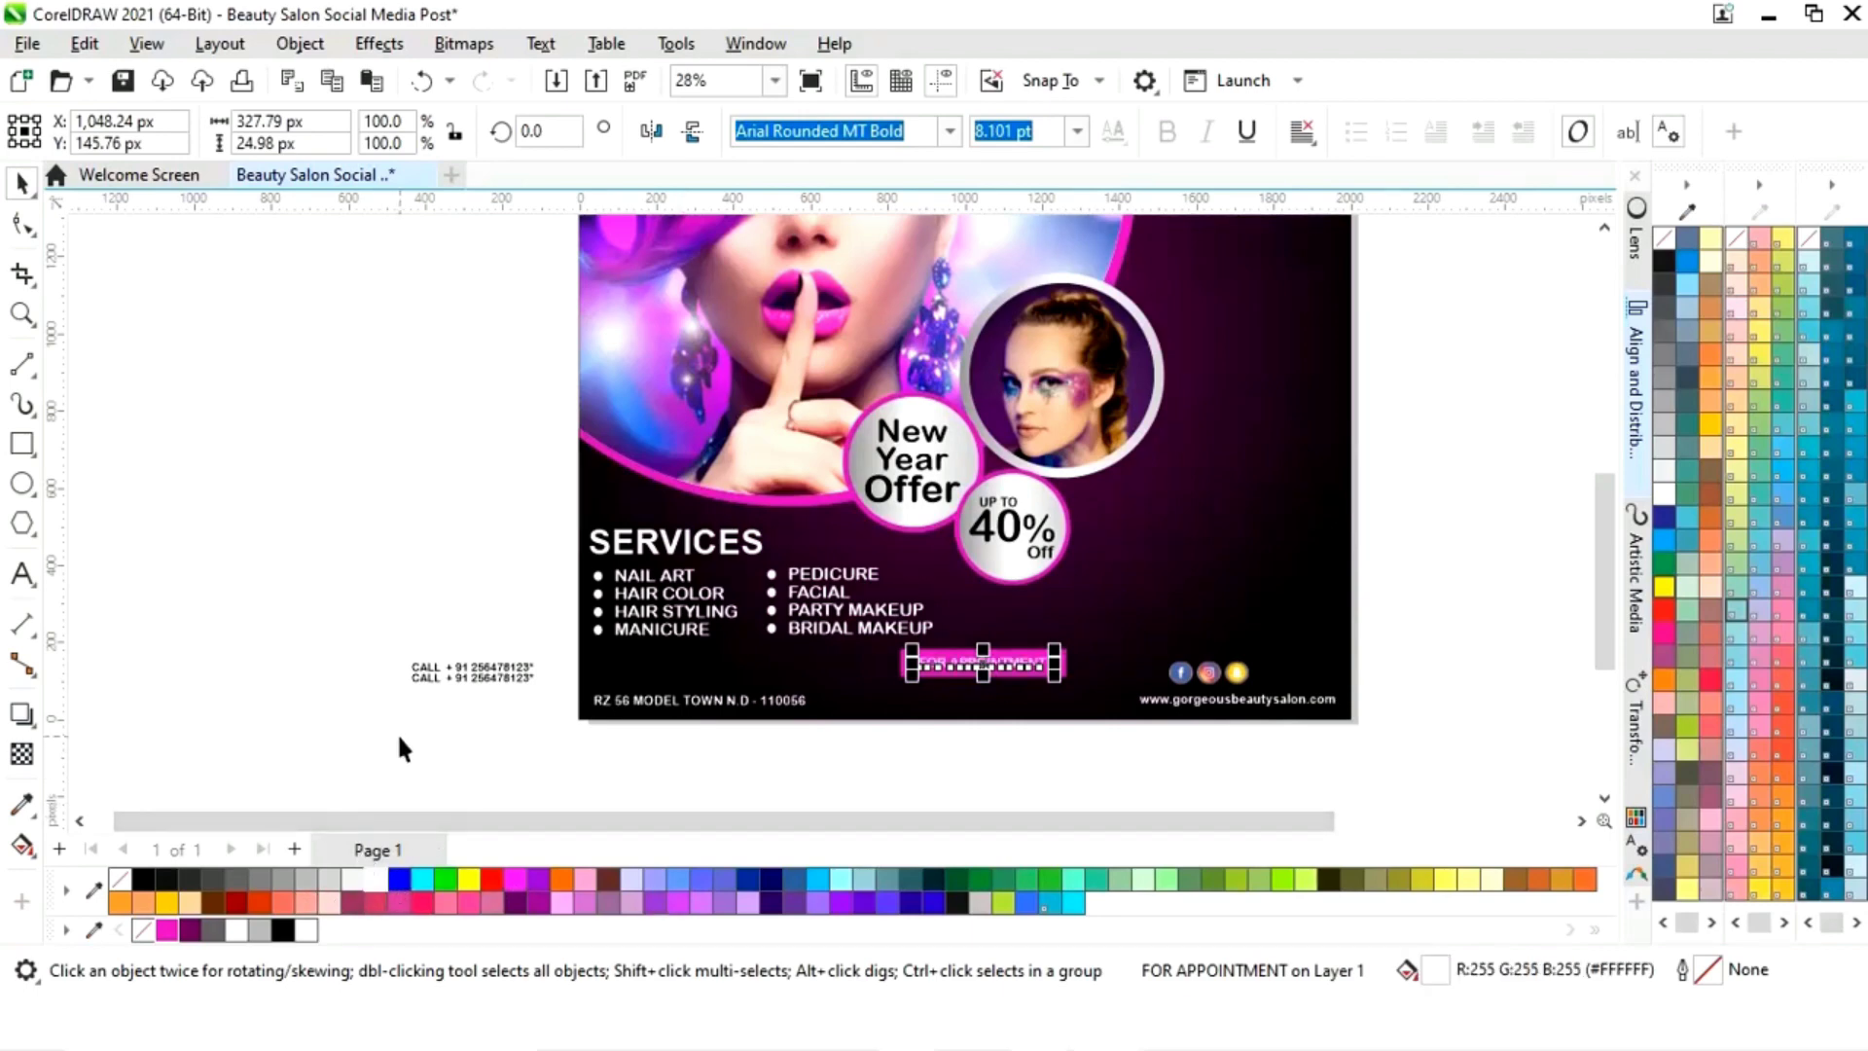
click(1098, 776)
drag(1056, 649, 1091, 650)
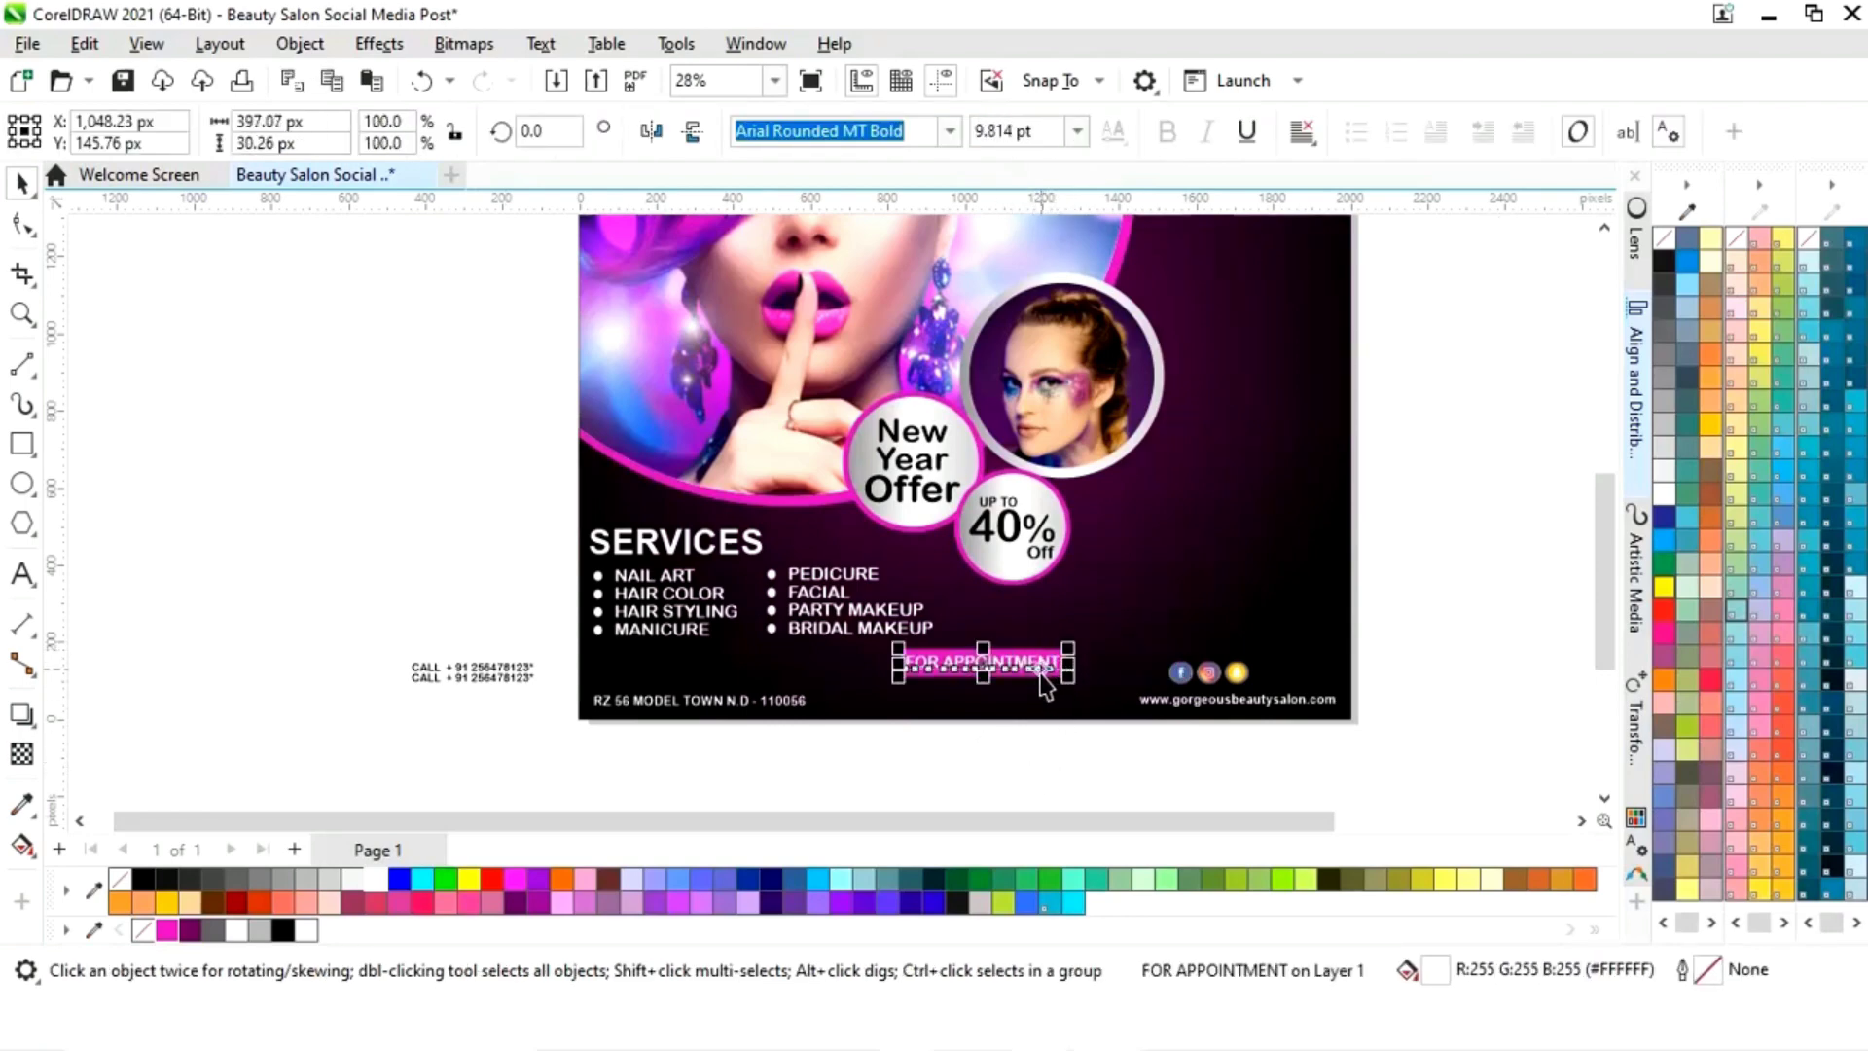
Step: Move the two CALL lines beneath the pink bar and make them white
drag(1135, 794, 865, 654)
click(918, 762)
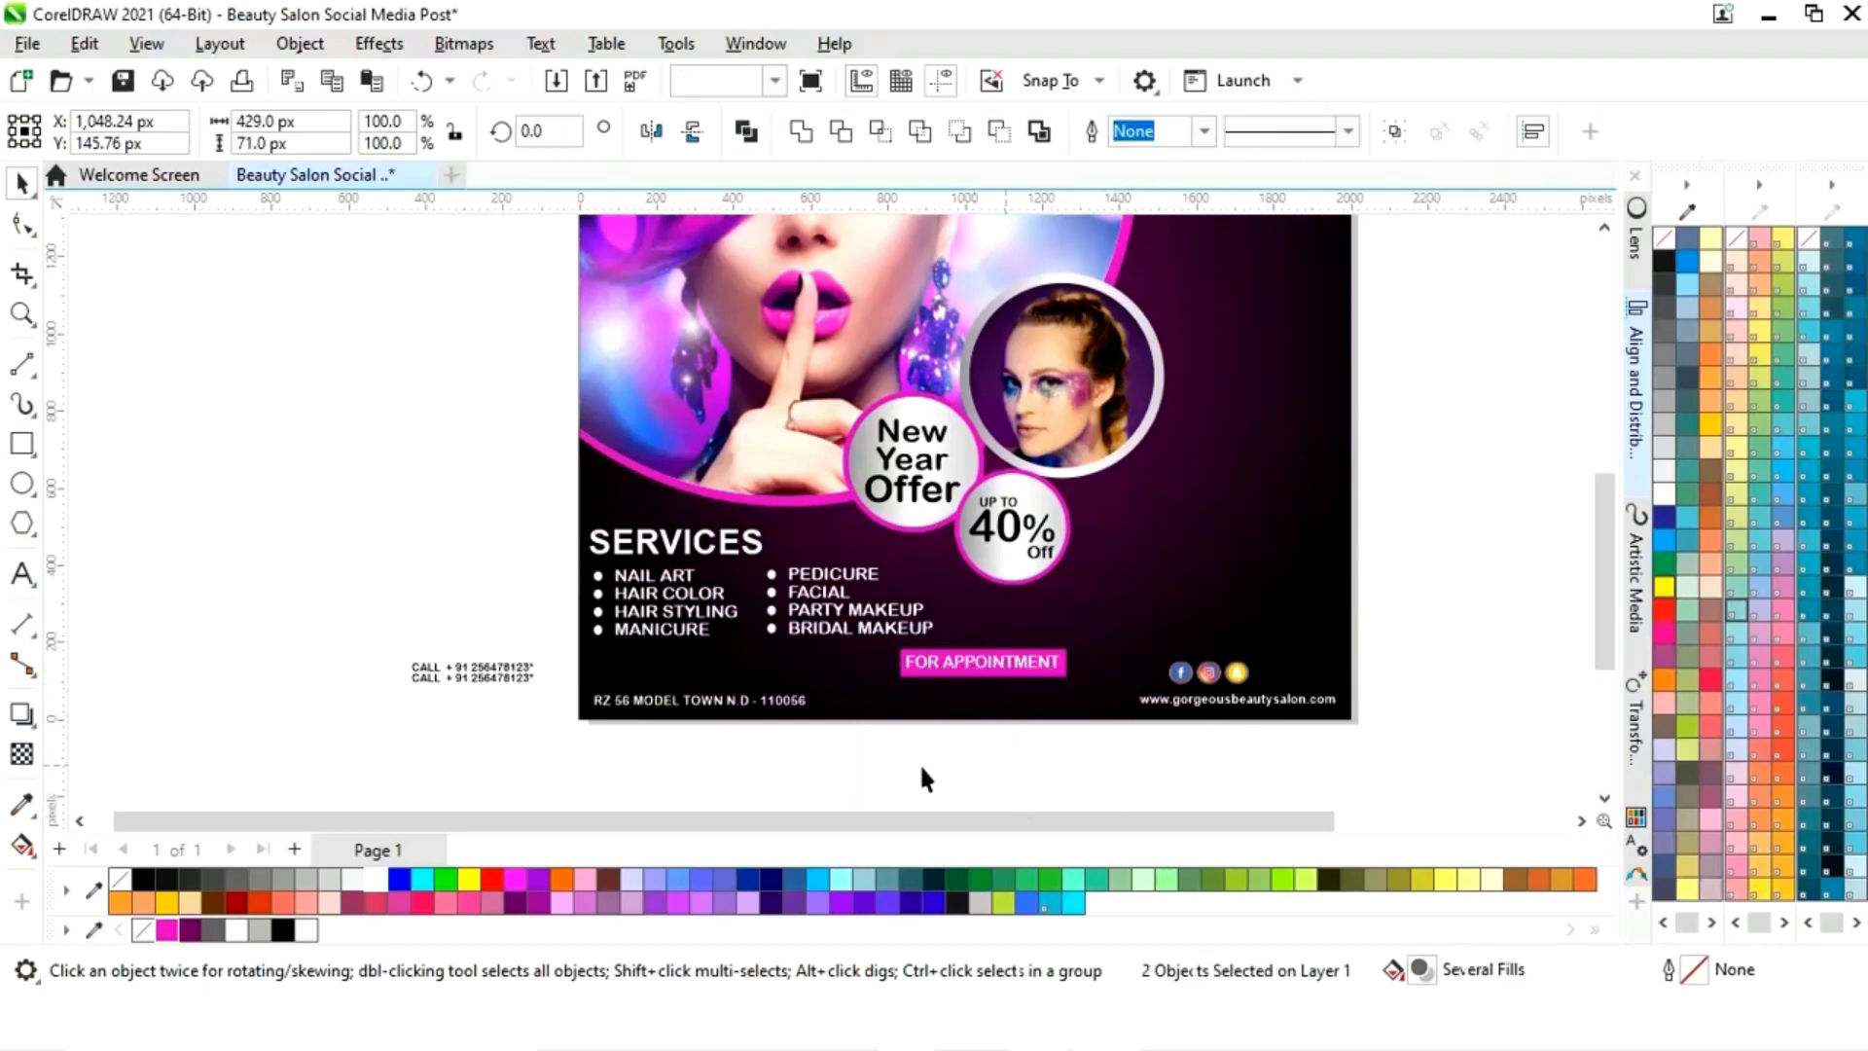
drag(564, 644, 990, 697)
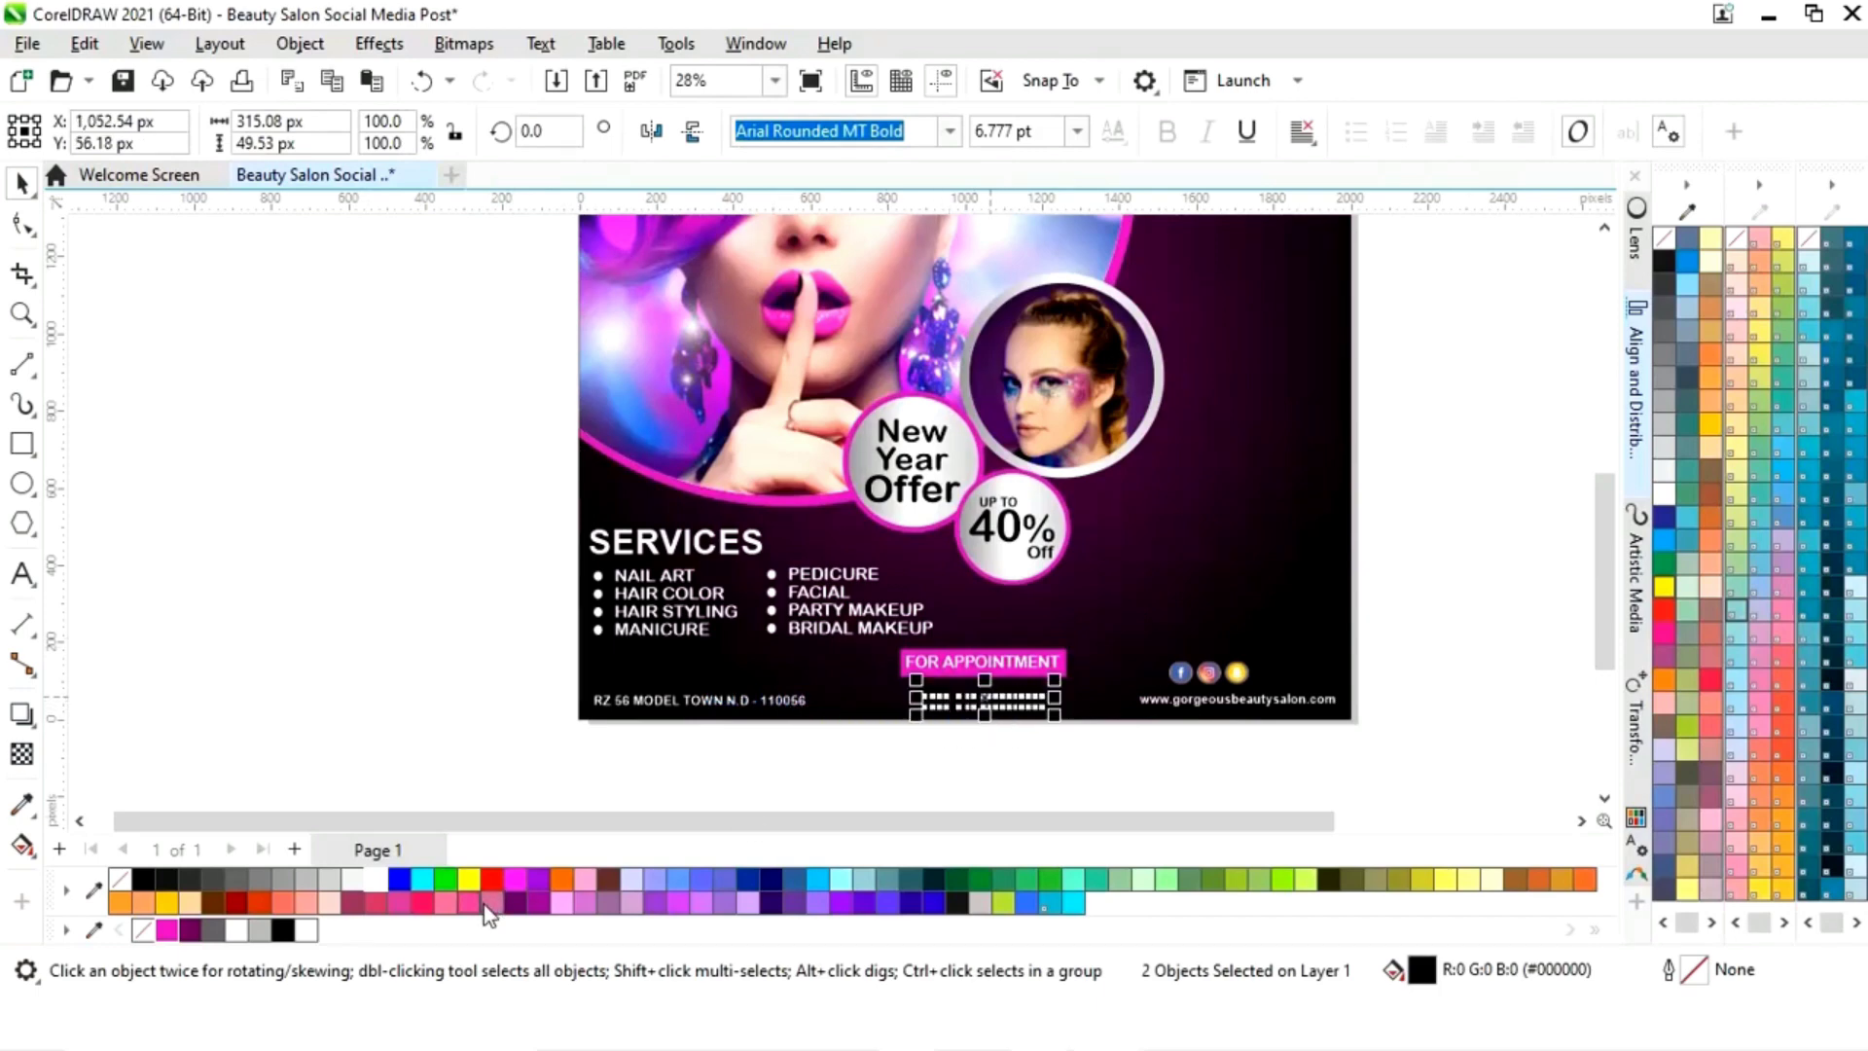
click(375, 879)
key(shift+F4)
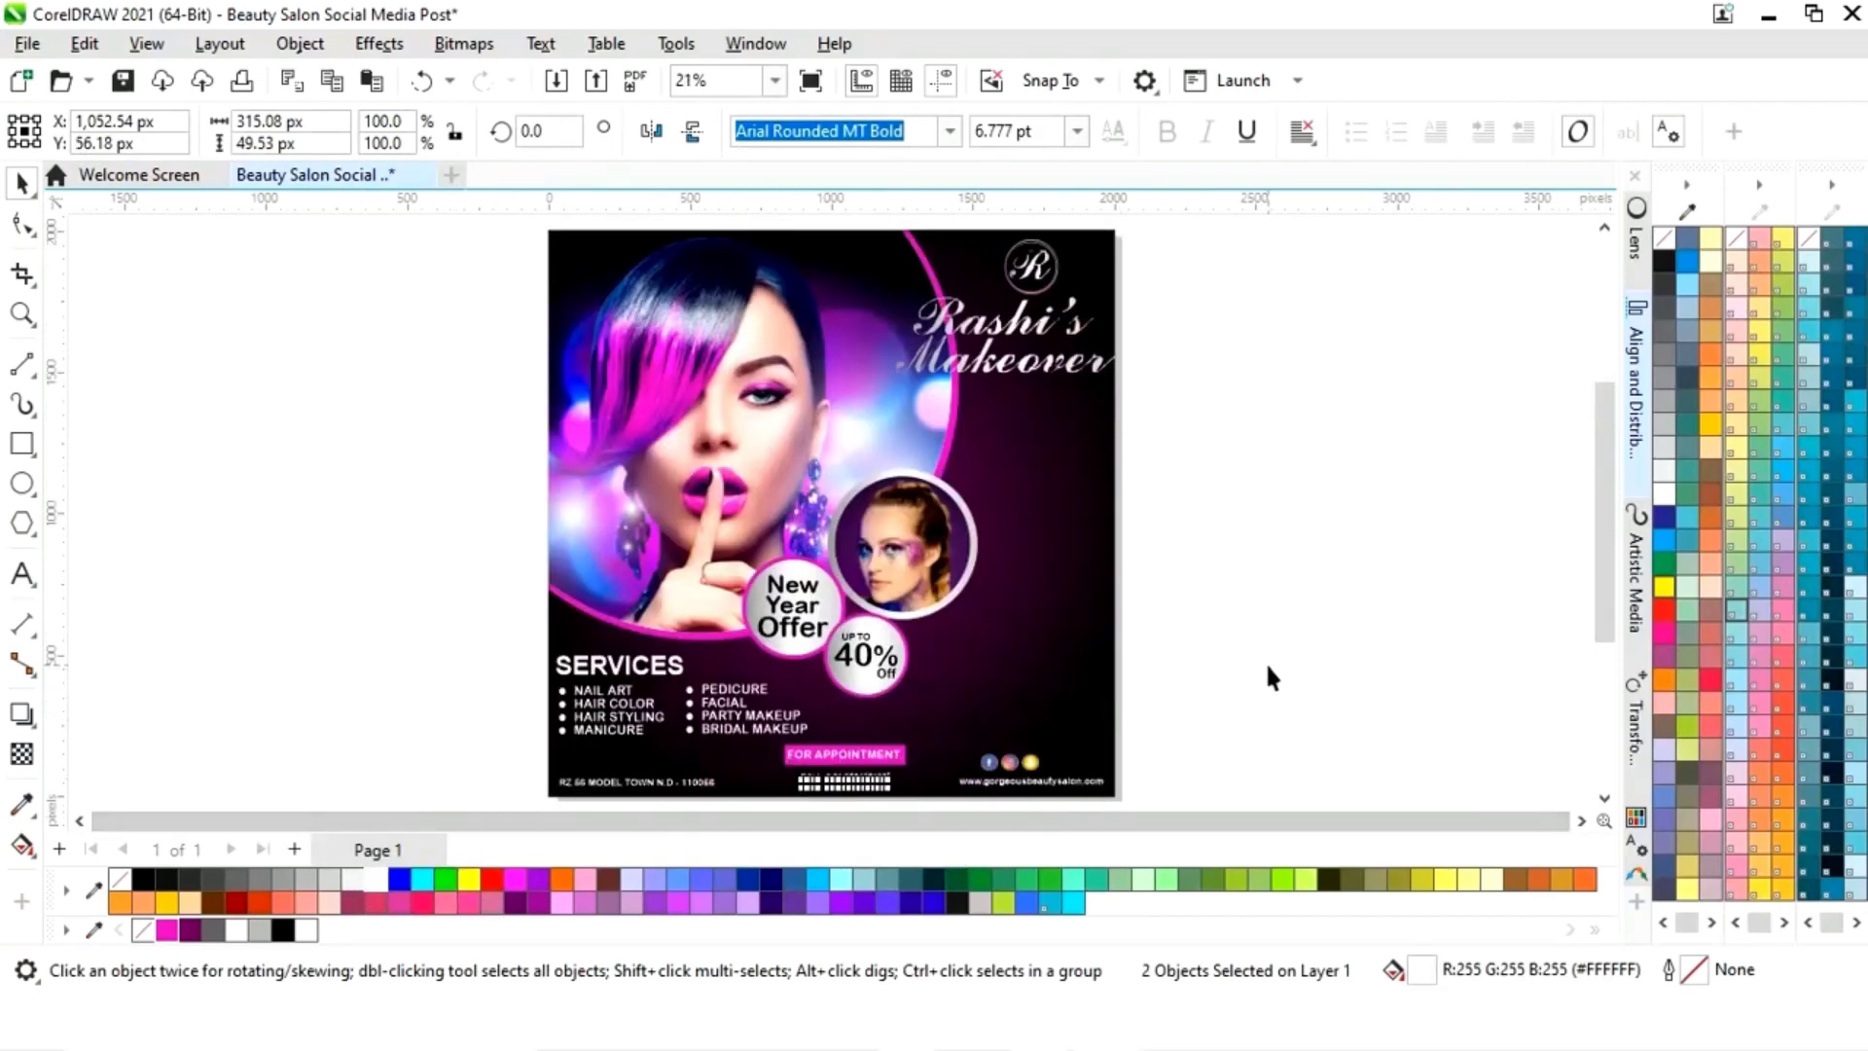
Step: Nudge the two CALL lines up and group them with Ctrl+G
click(1268, 678)
key(z)
scroll(1024, 790, down, 1)
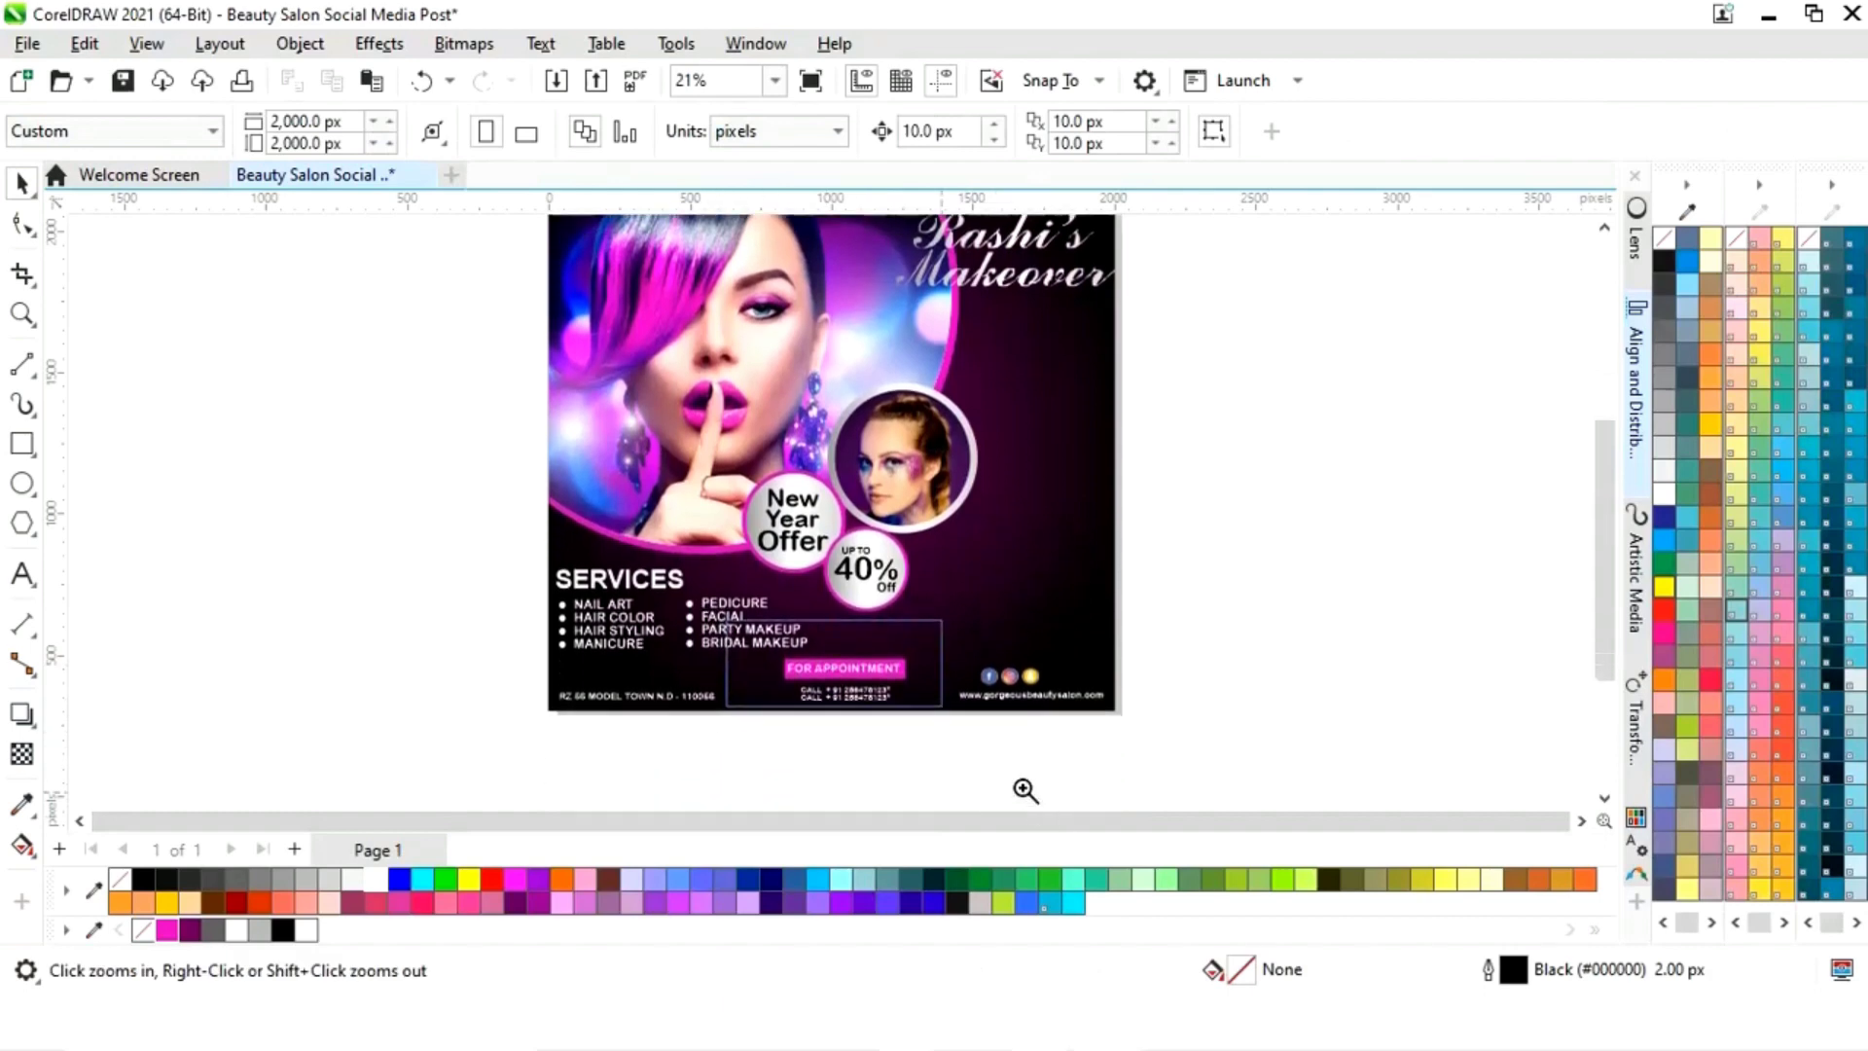
drag(727, 620, 942, 705)
drag(545, 728, 1122, 534)
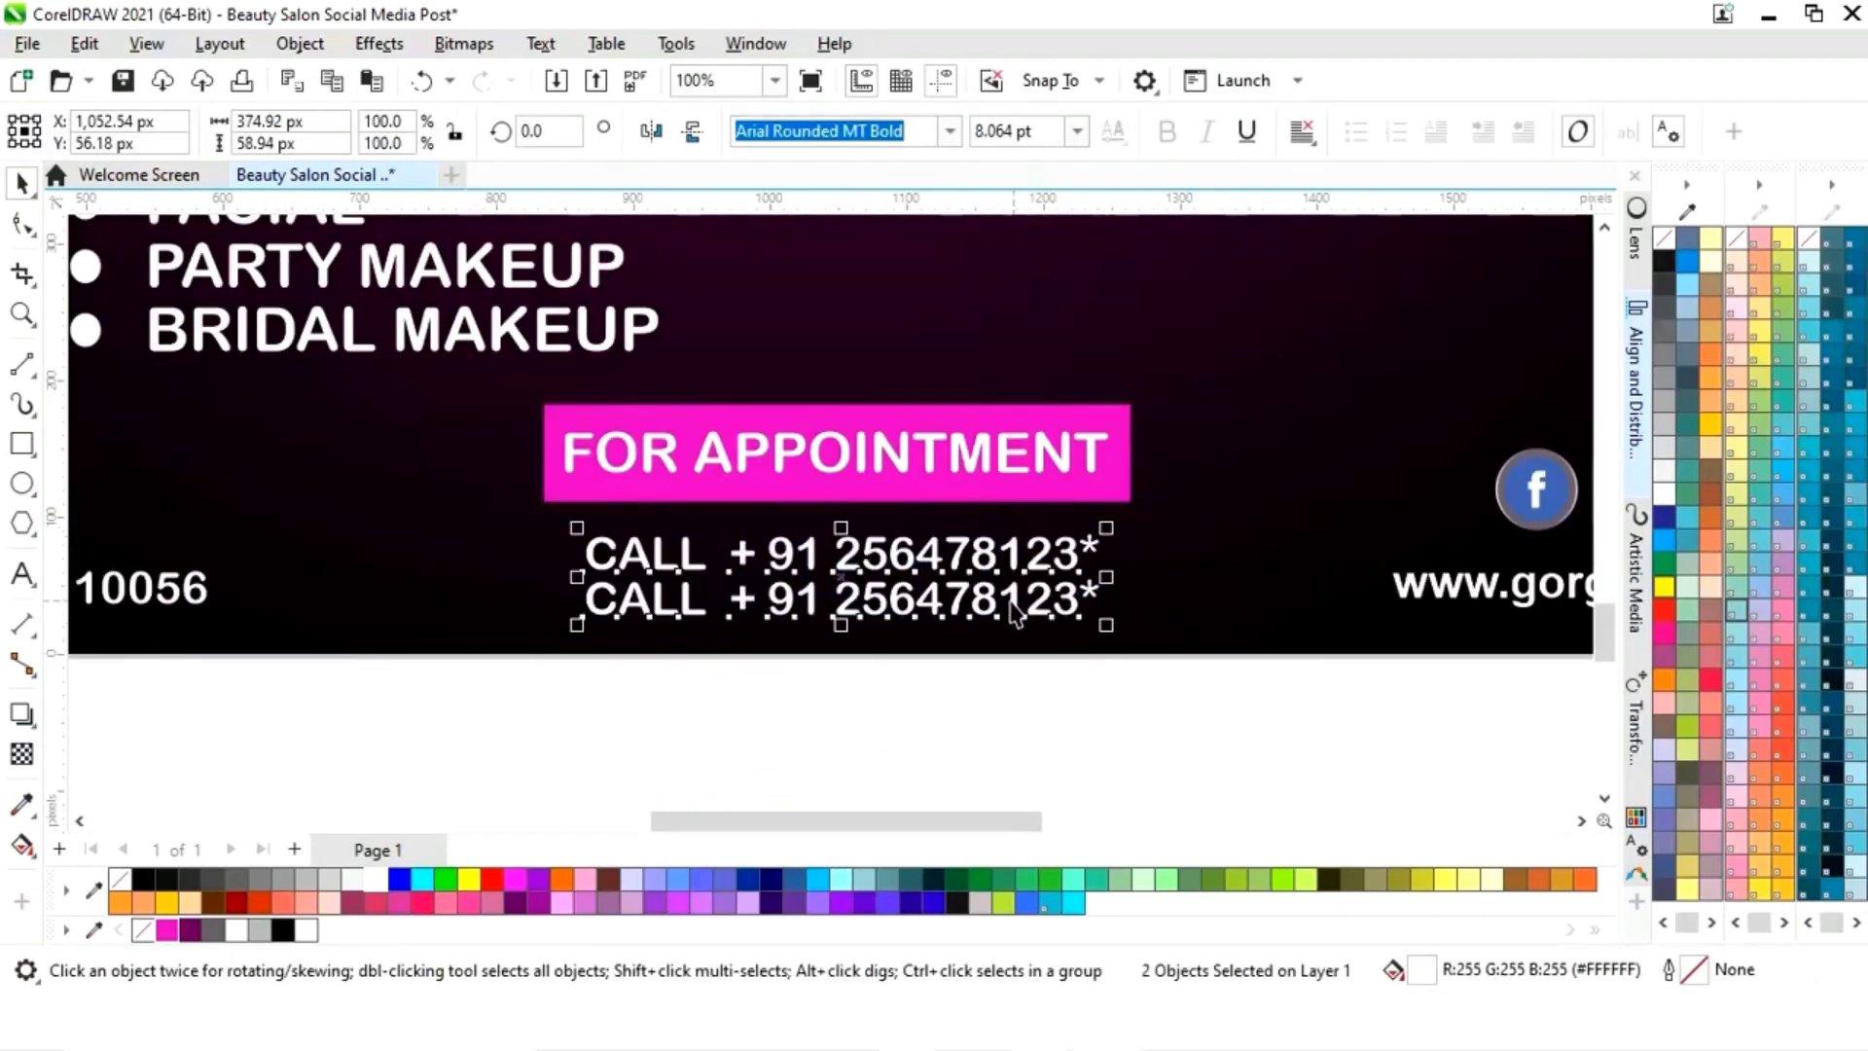
key(Up)
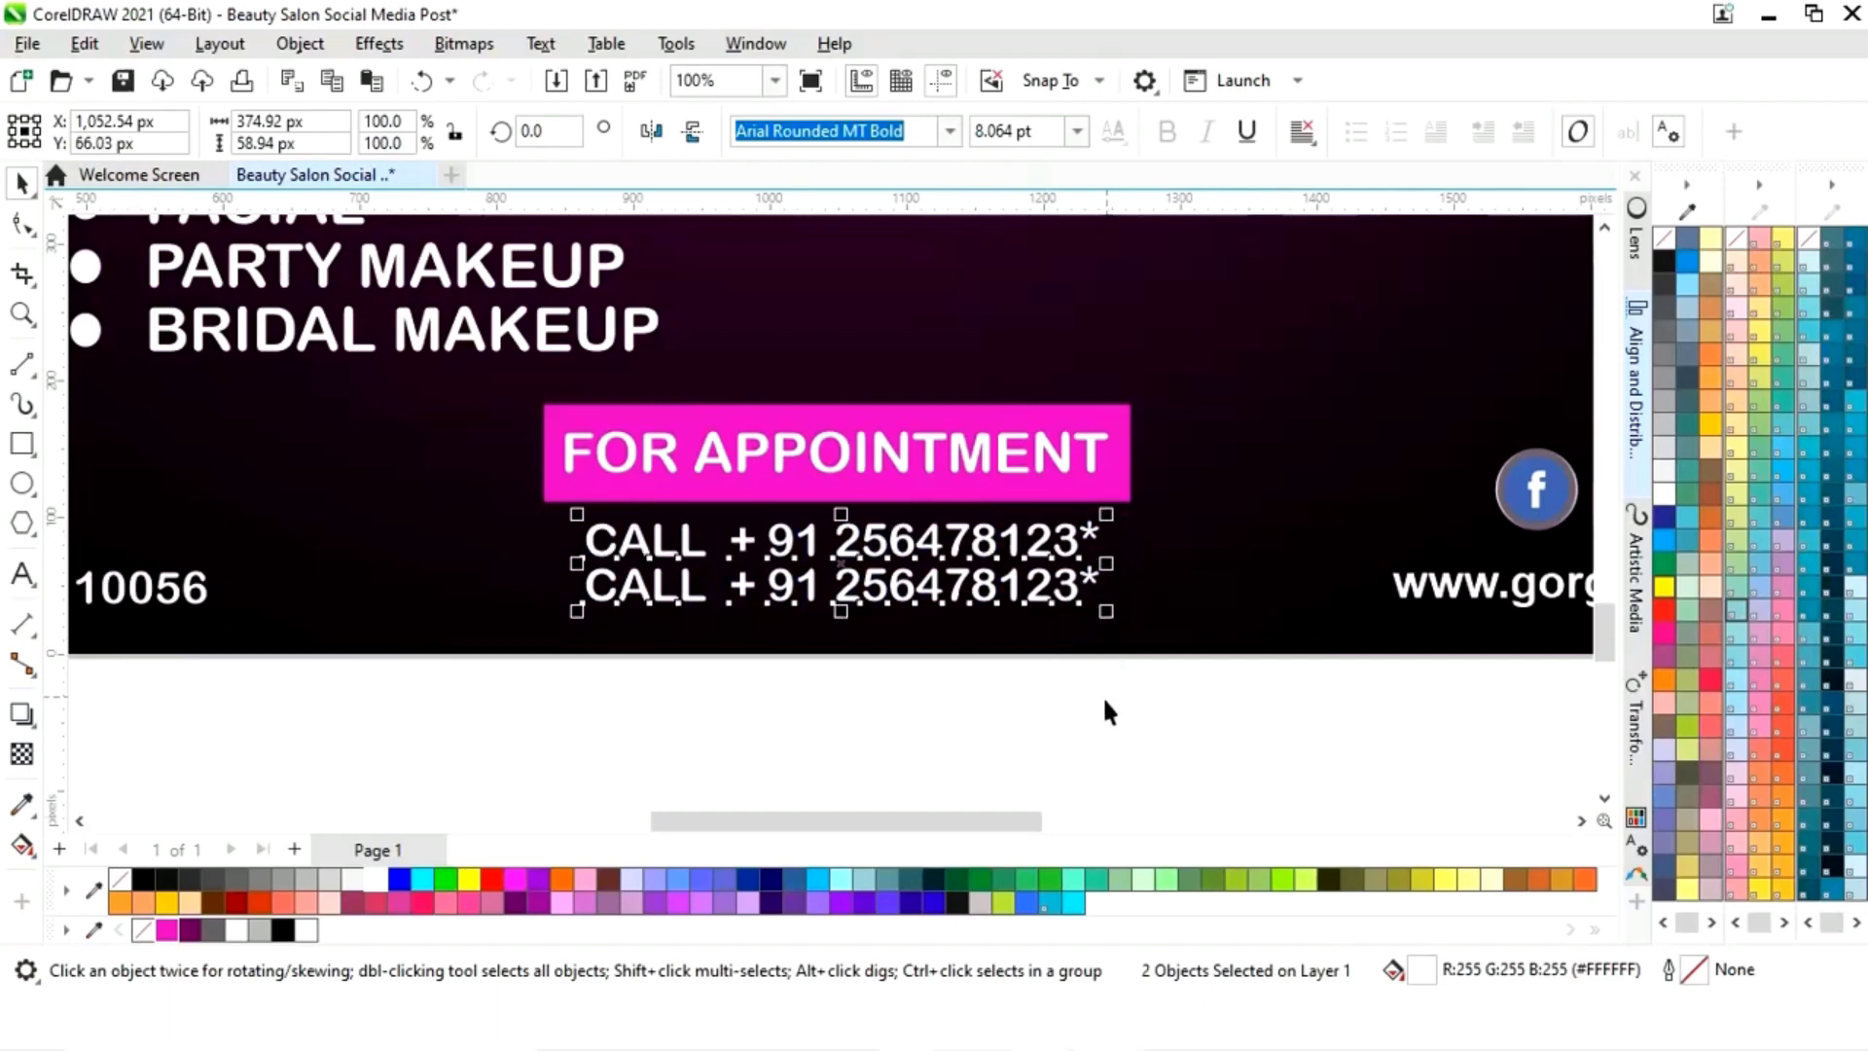
key(ctrl+g)
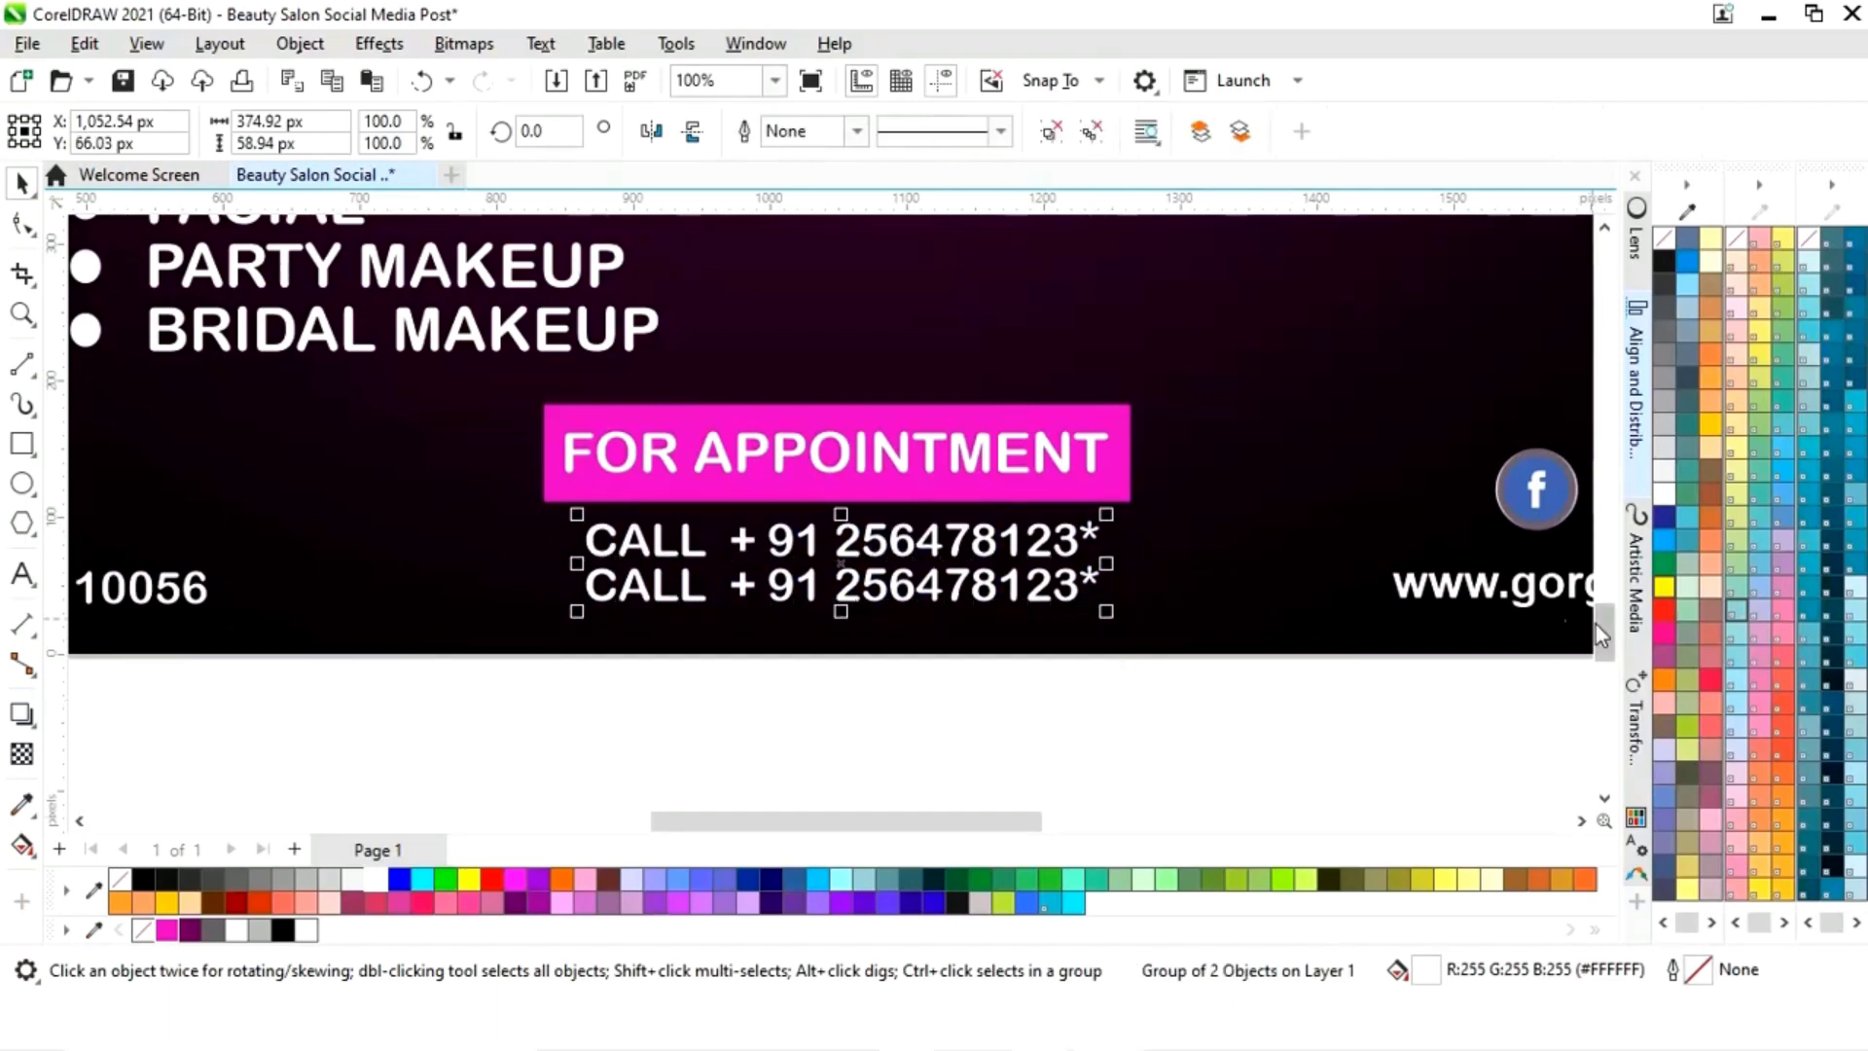
Step: Vertically center the website address on the grouped CALL lines
shift+click(1464, 595)
click(1639, 409)
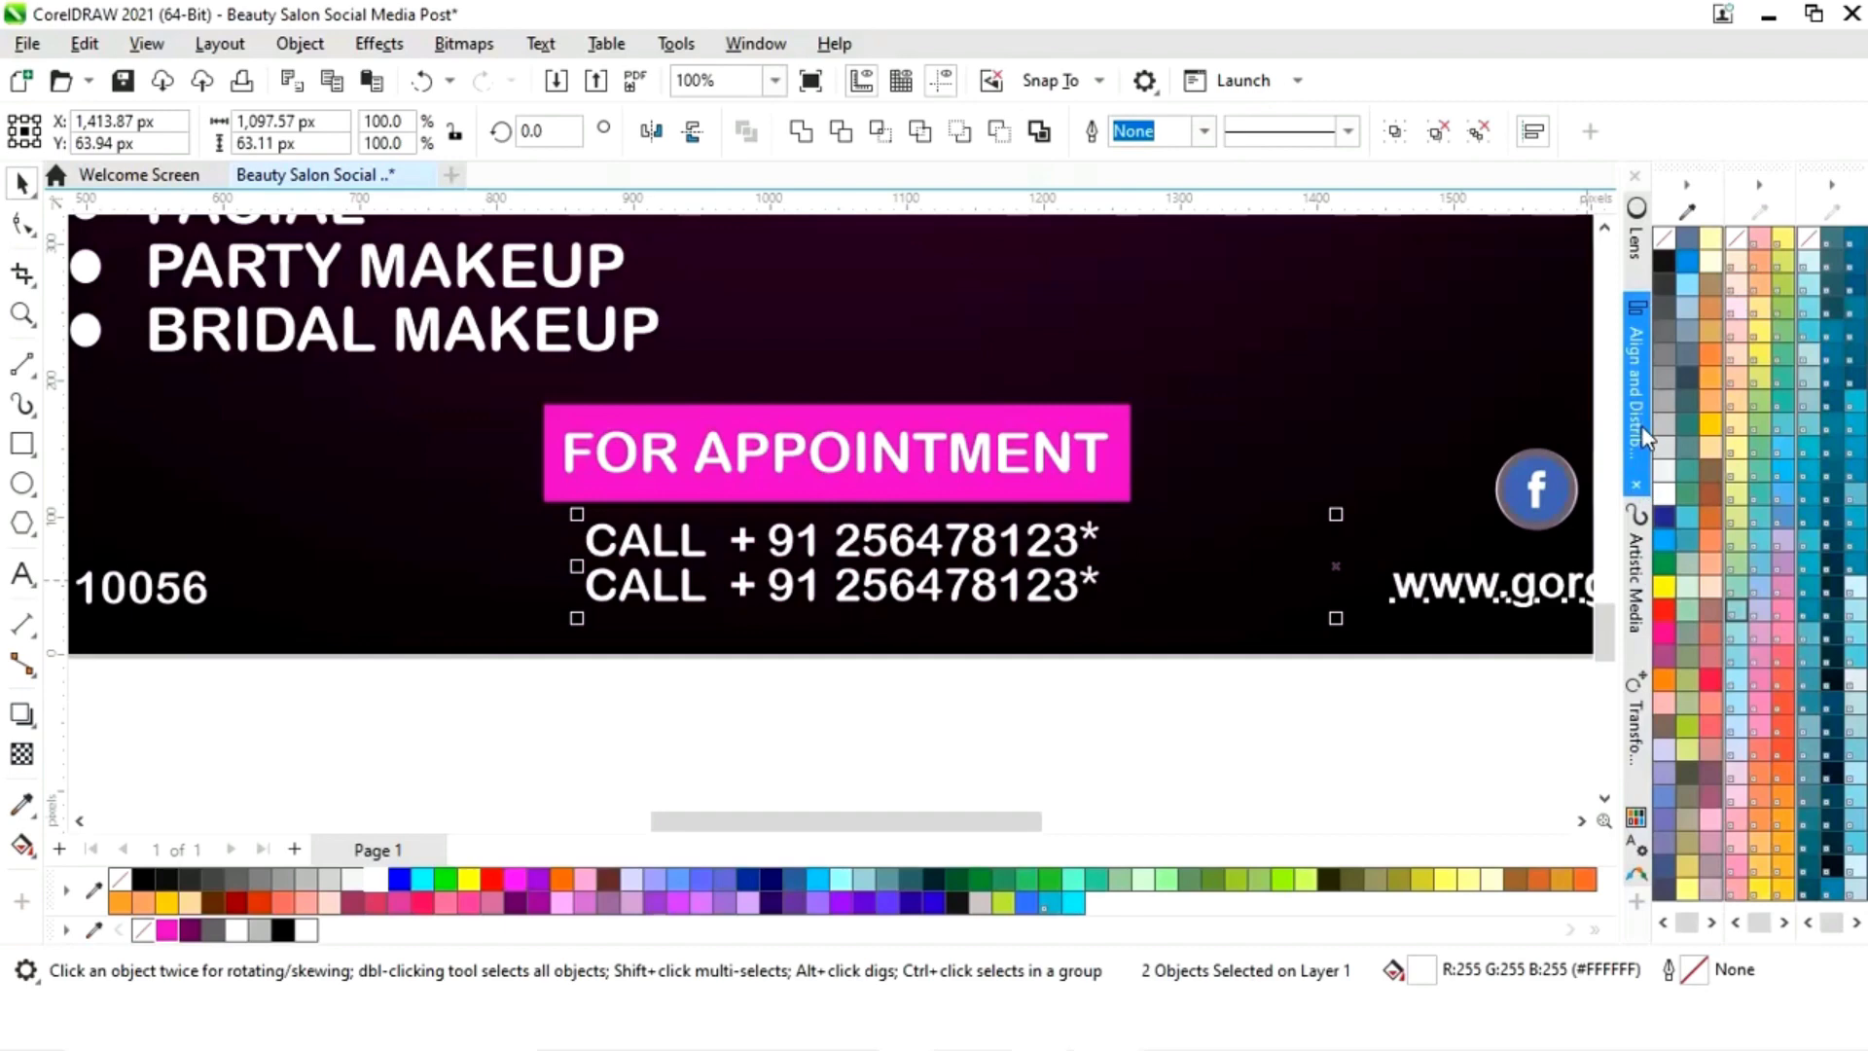
click(1444, 253)
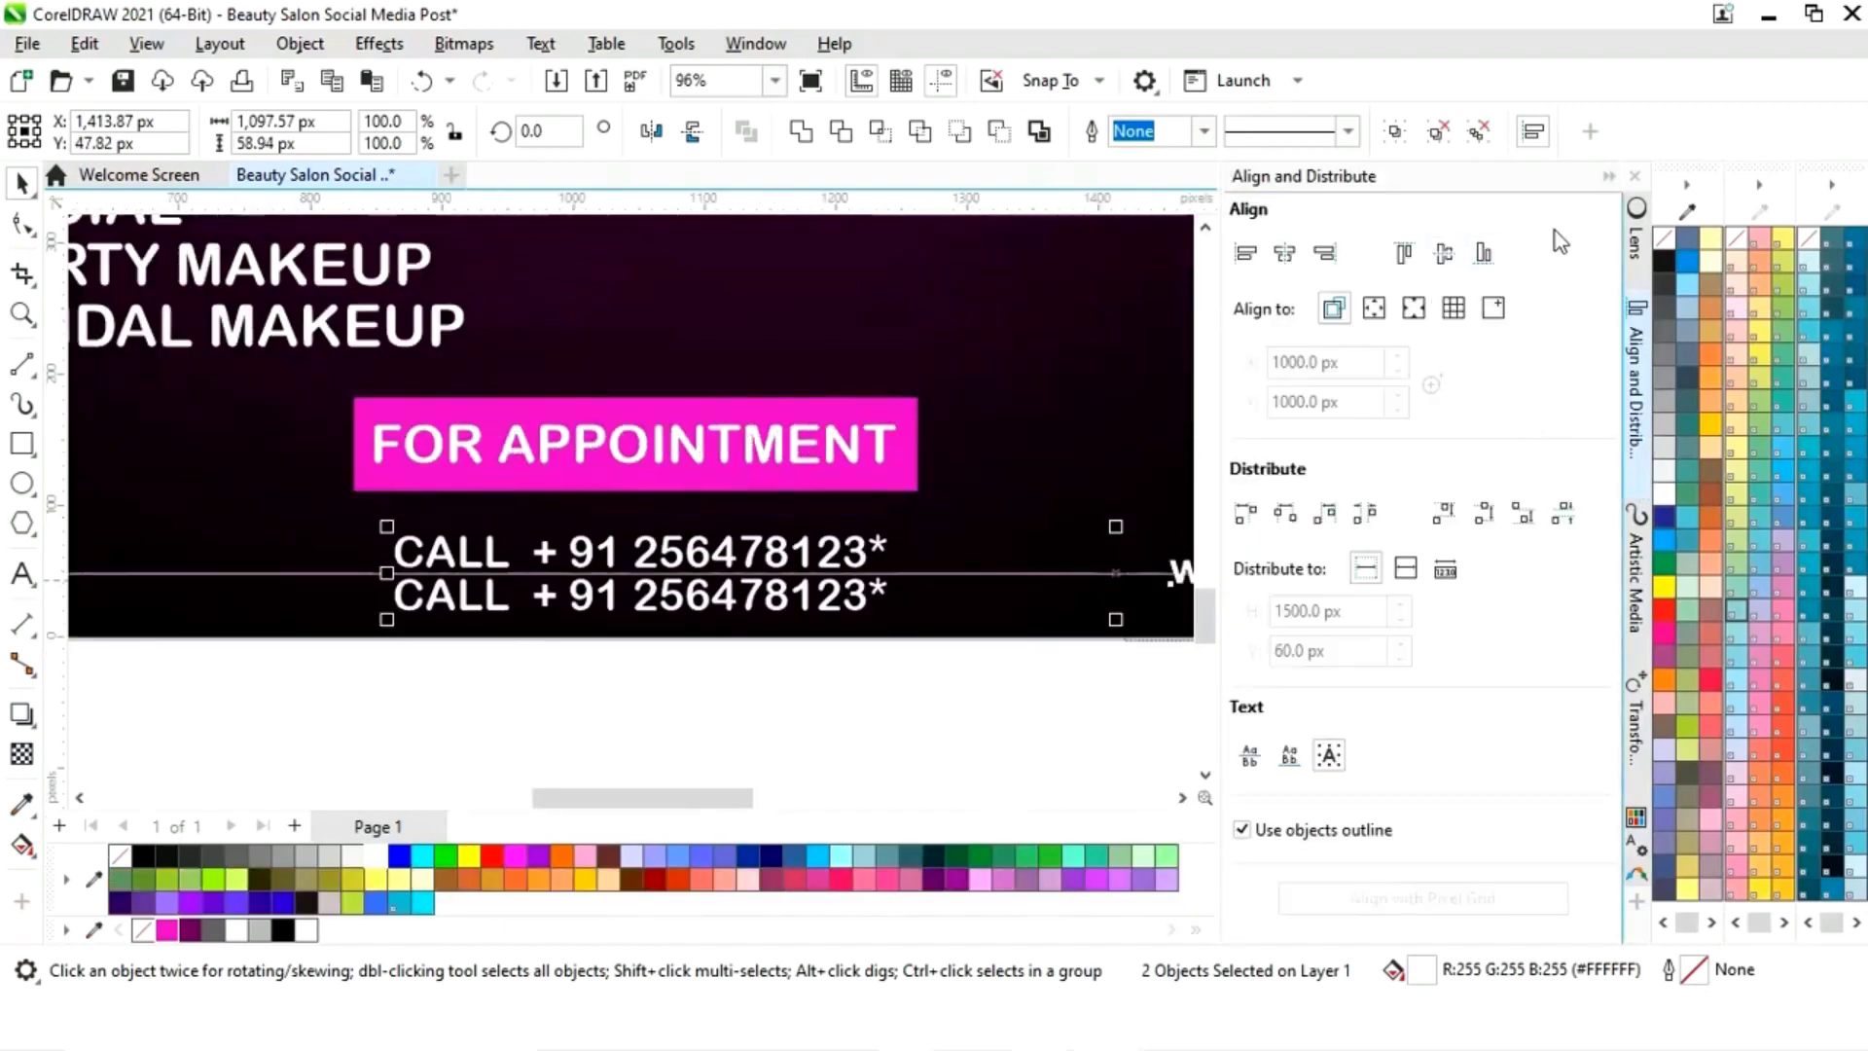
click(1604, 178)
click(1201, 732)
key(shift+F4)
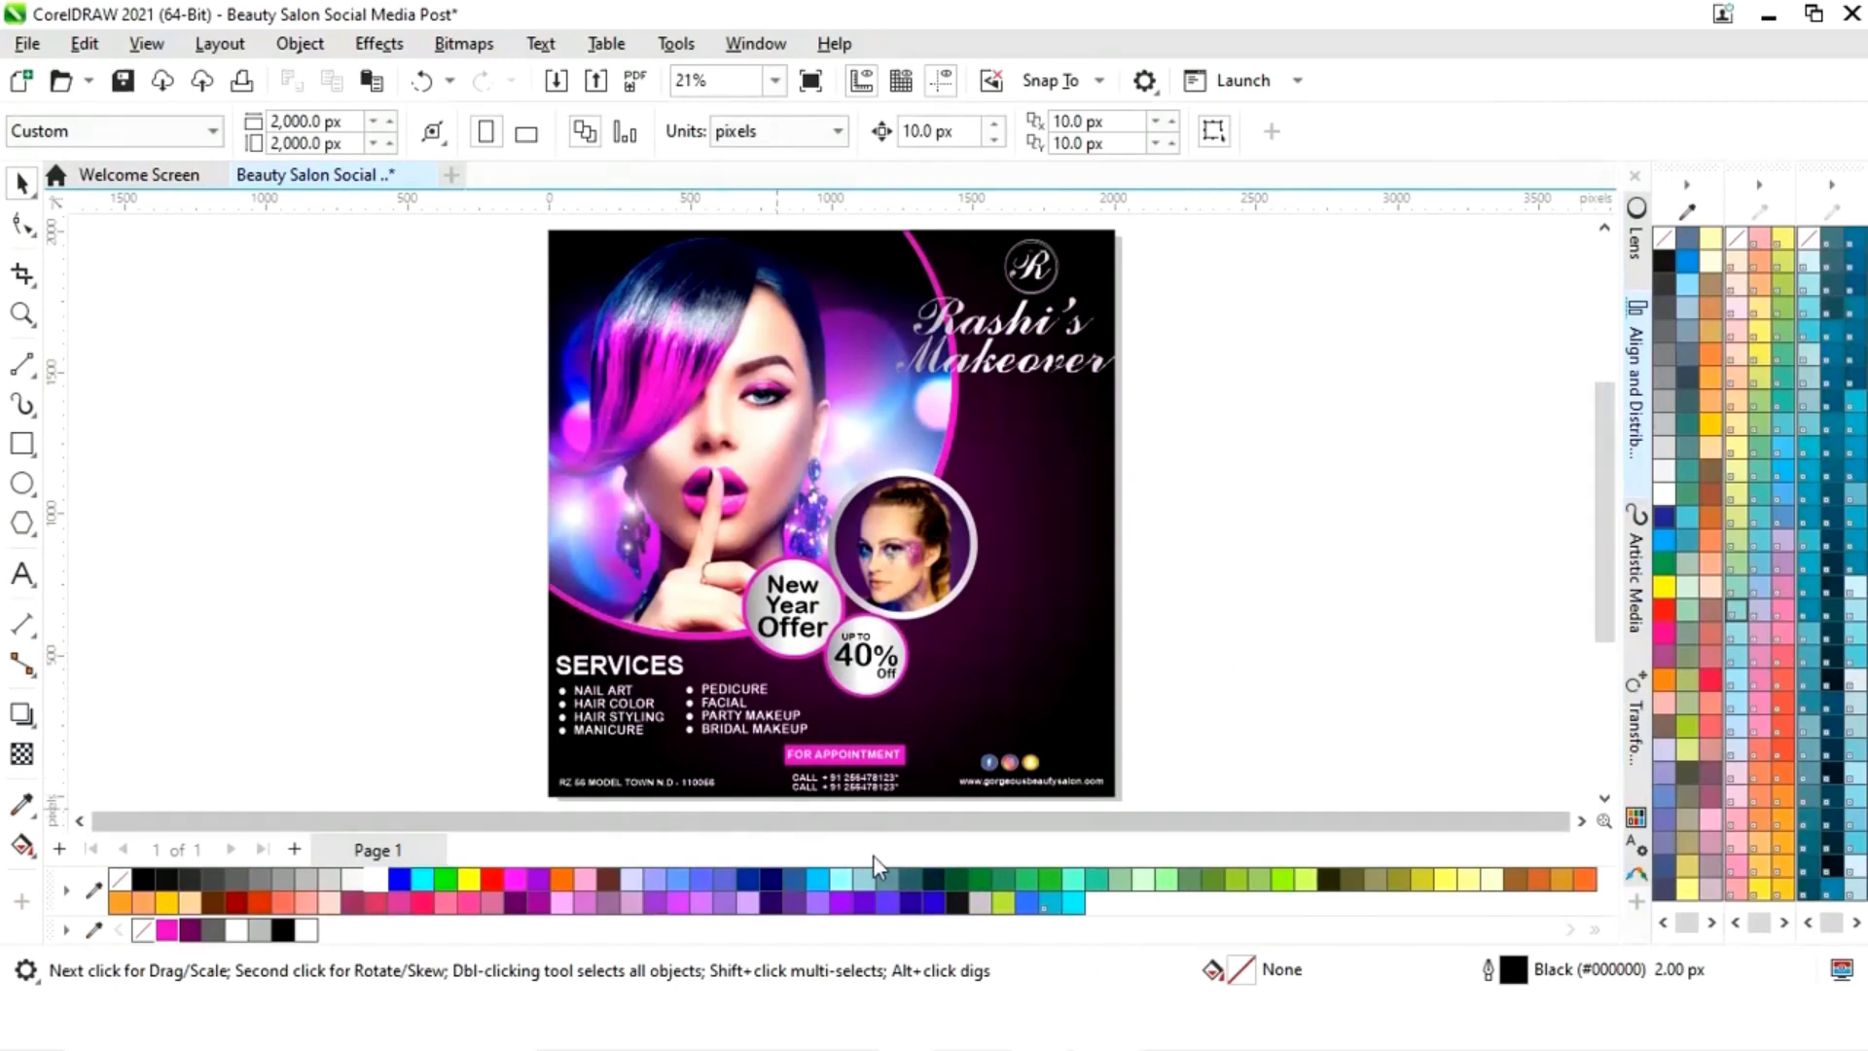
Step: Import Butterfly.png from the Images folder onto the page
key(alt+Tab)
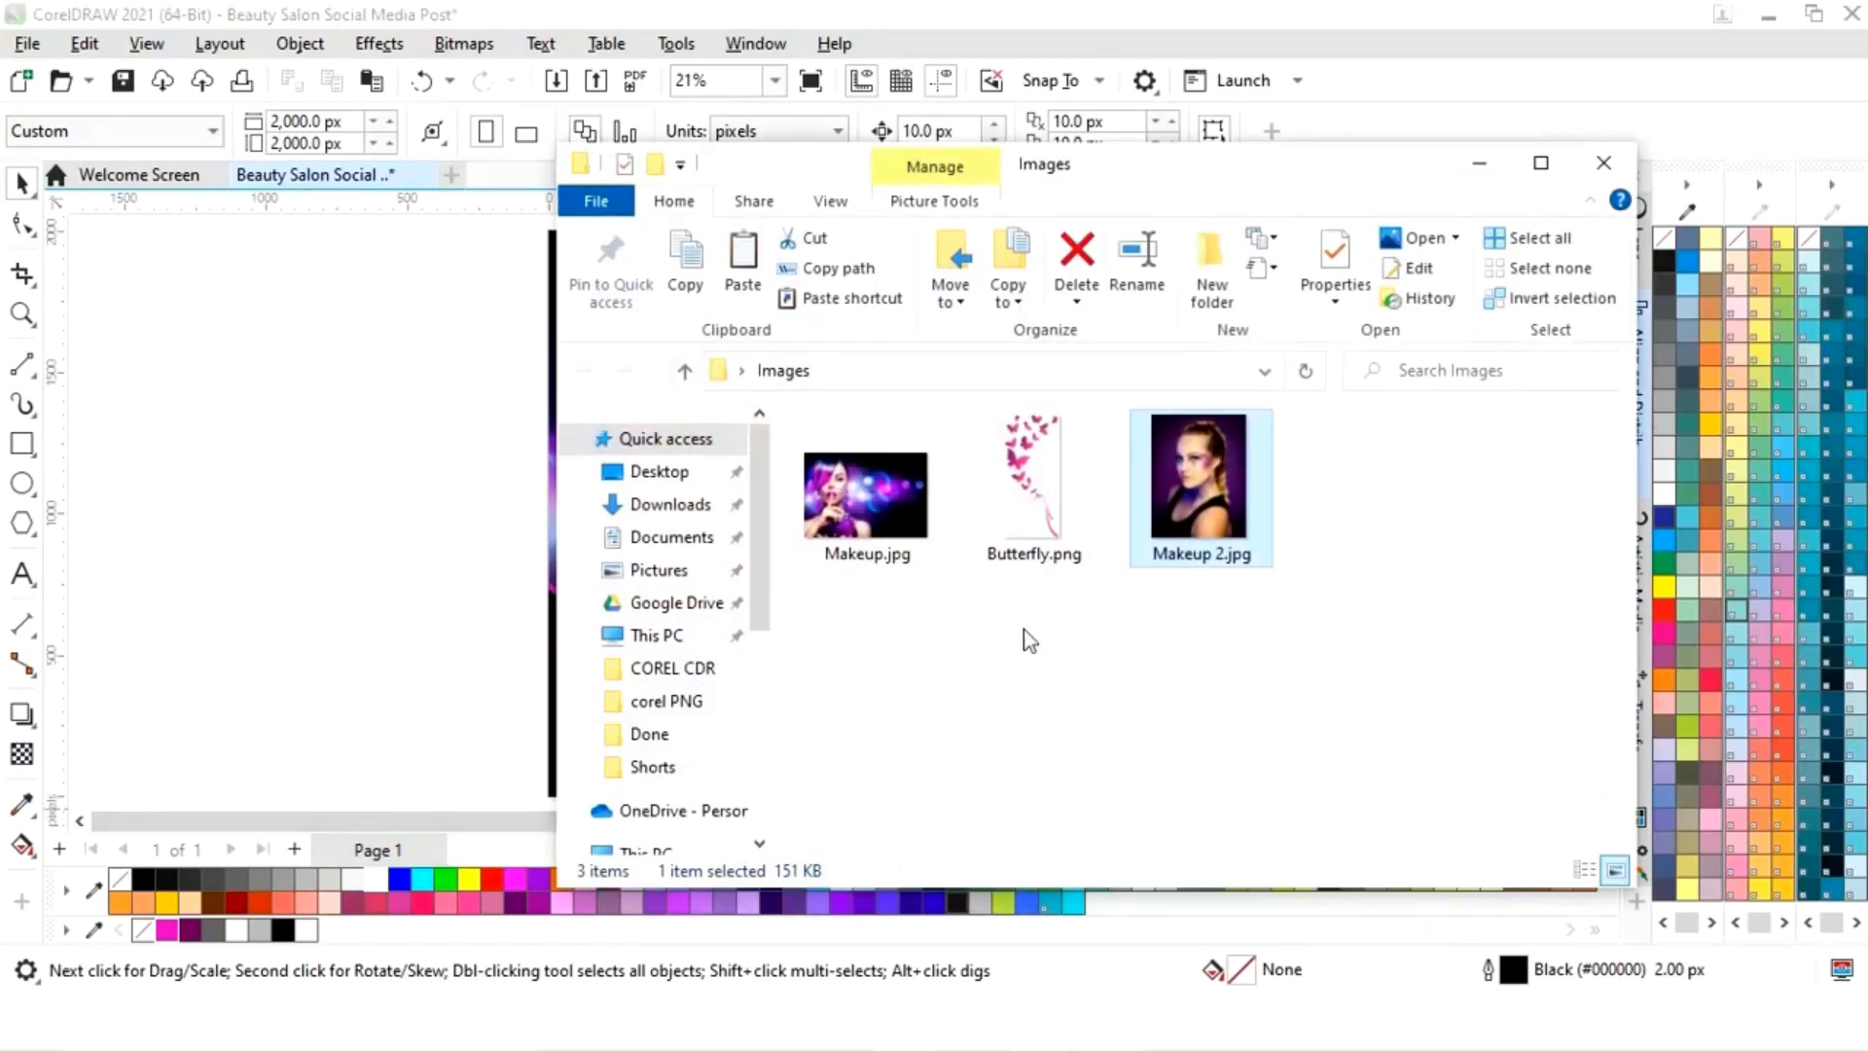
click(1070, 491)
drag(920, 569, 446, 533)
click(1479, 162)
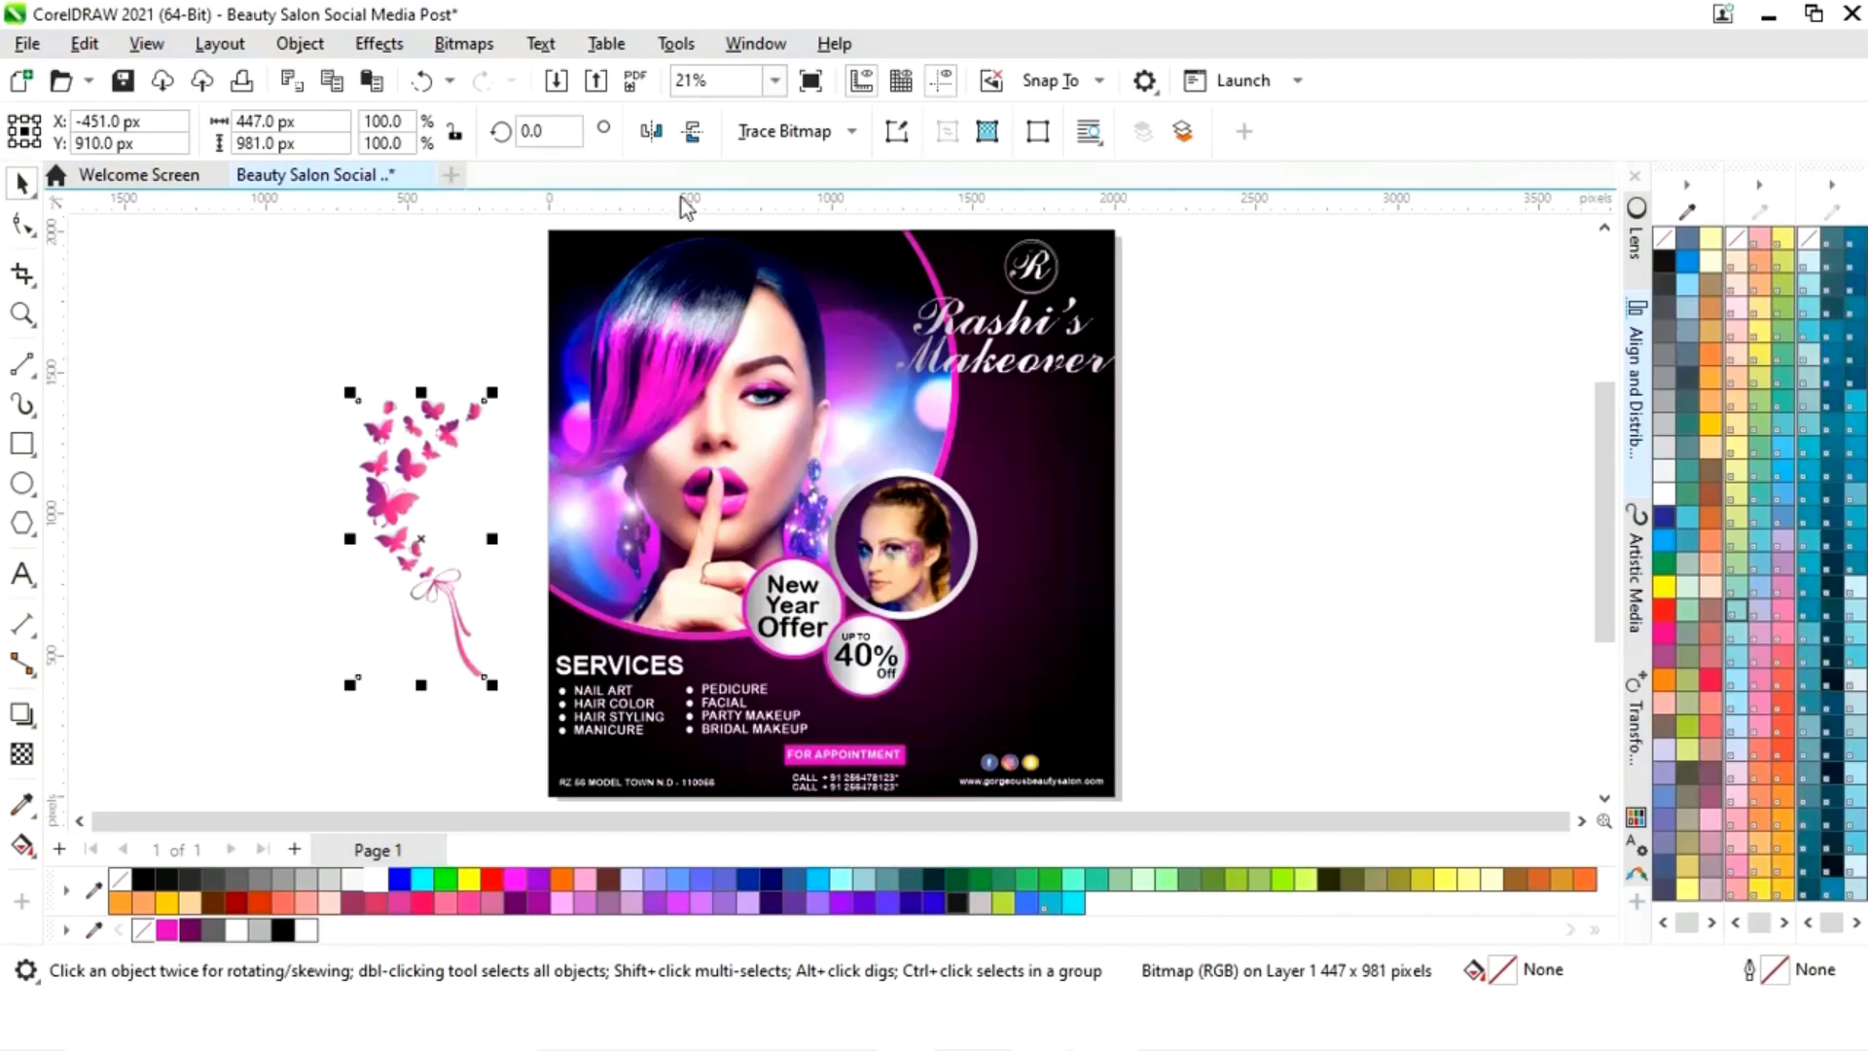
Step: Mirror the butterfly horizontally, enlarge it and snap it to the poster's right edge
click(652, 131)
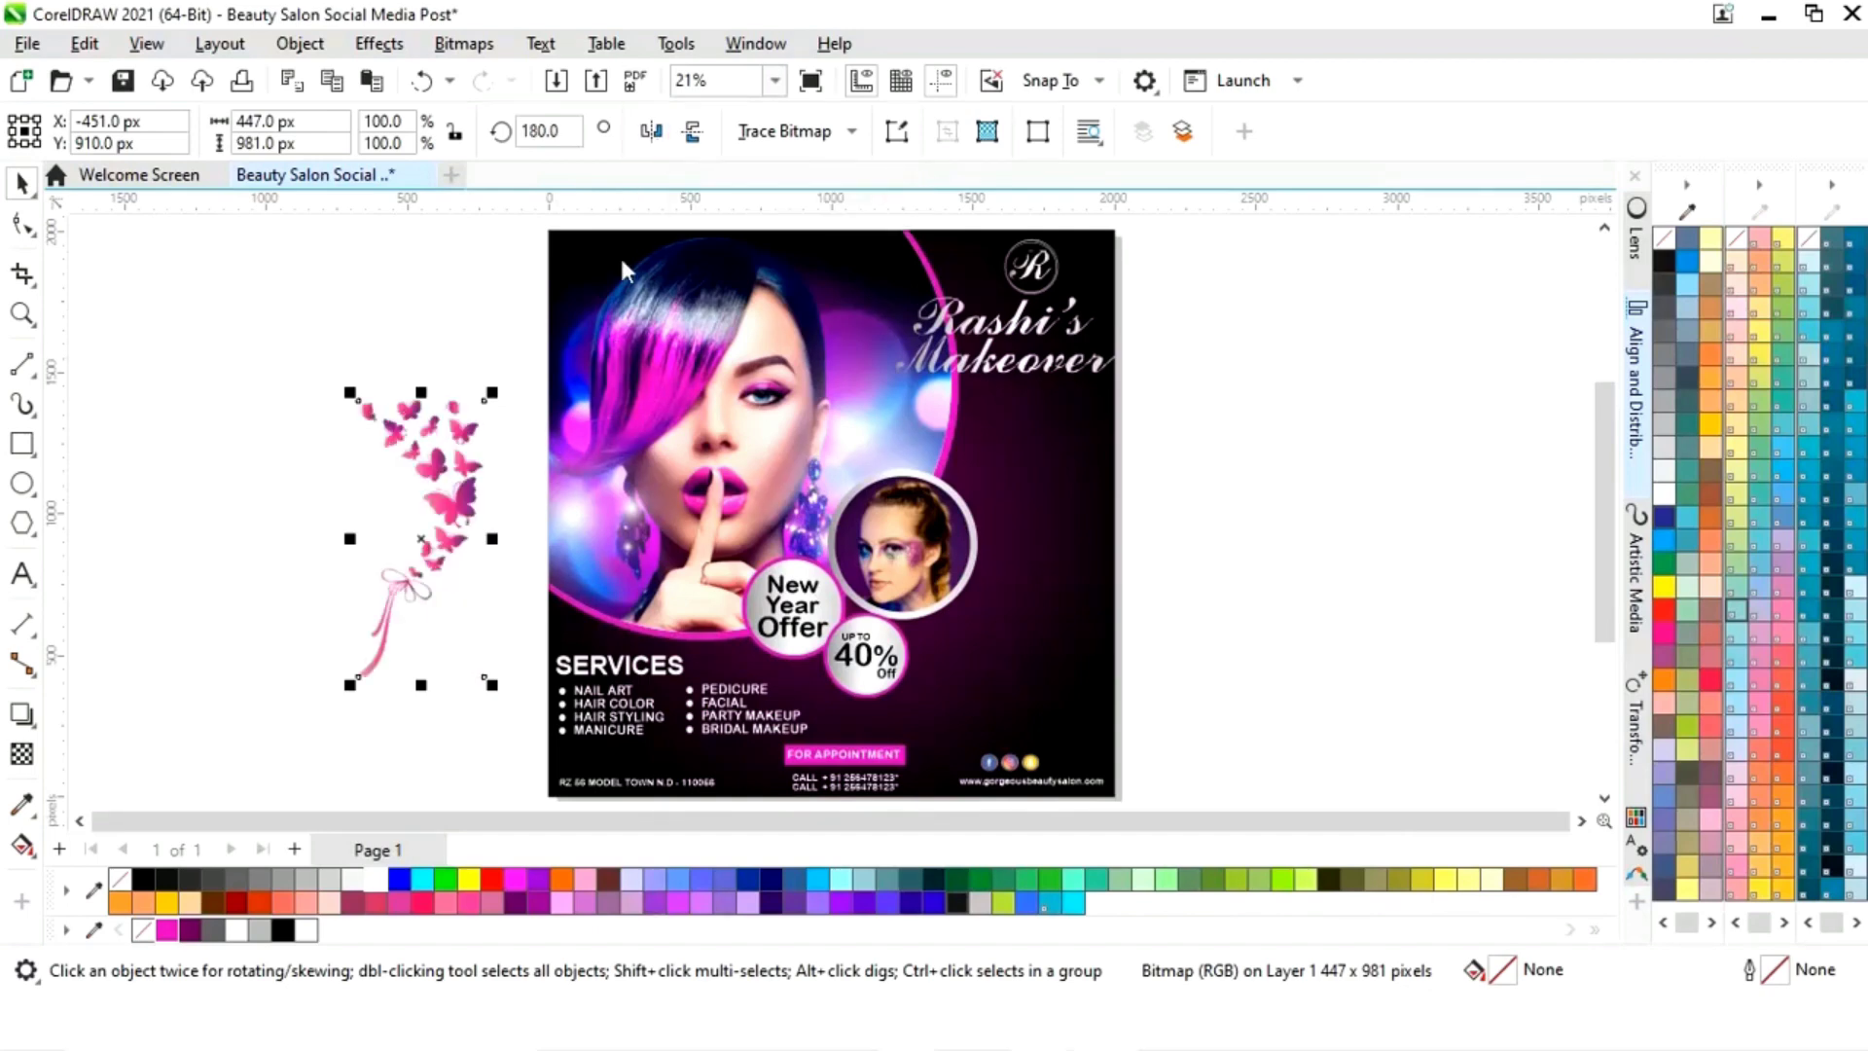
drag(449, 511, 1055, 535)
drag(1104, 416, 1119, 393)
drag(1050, 561, 1047, 565)
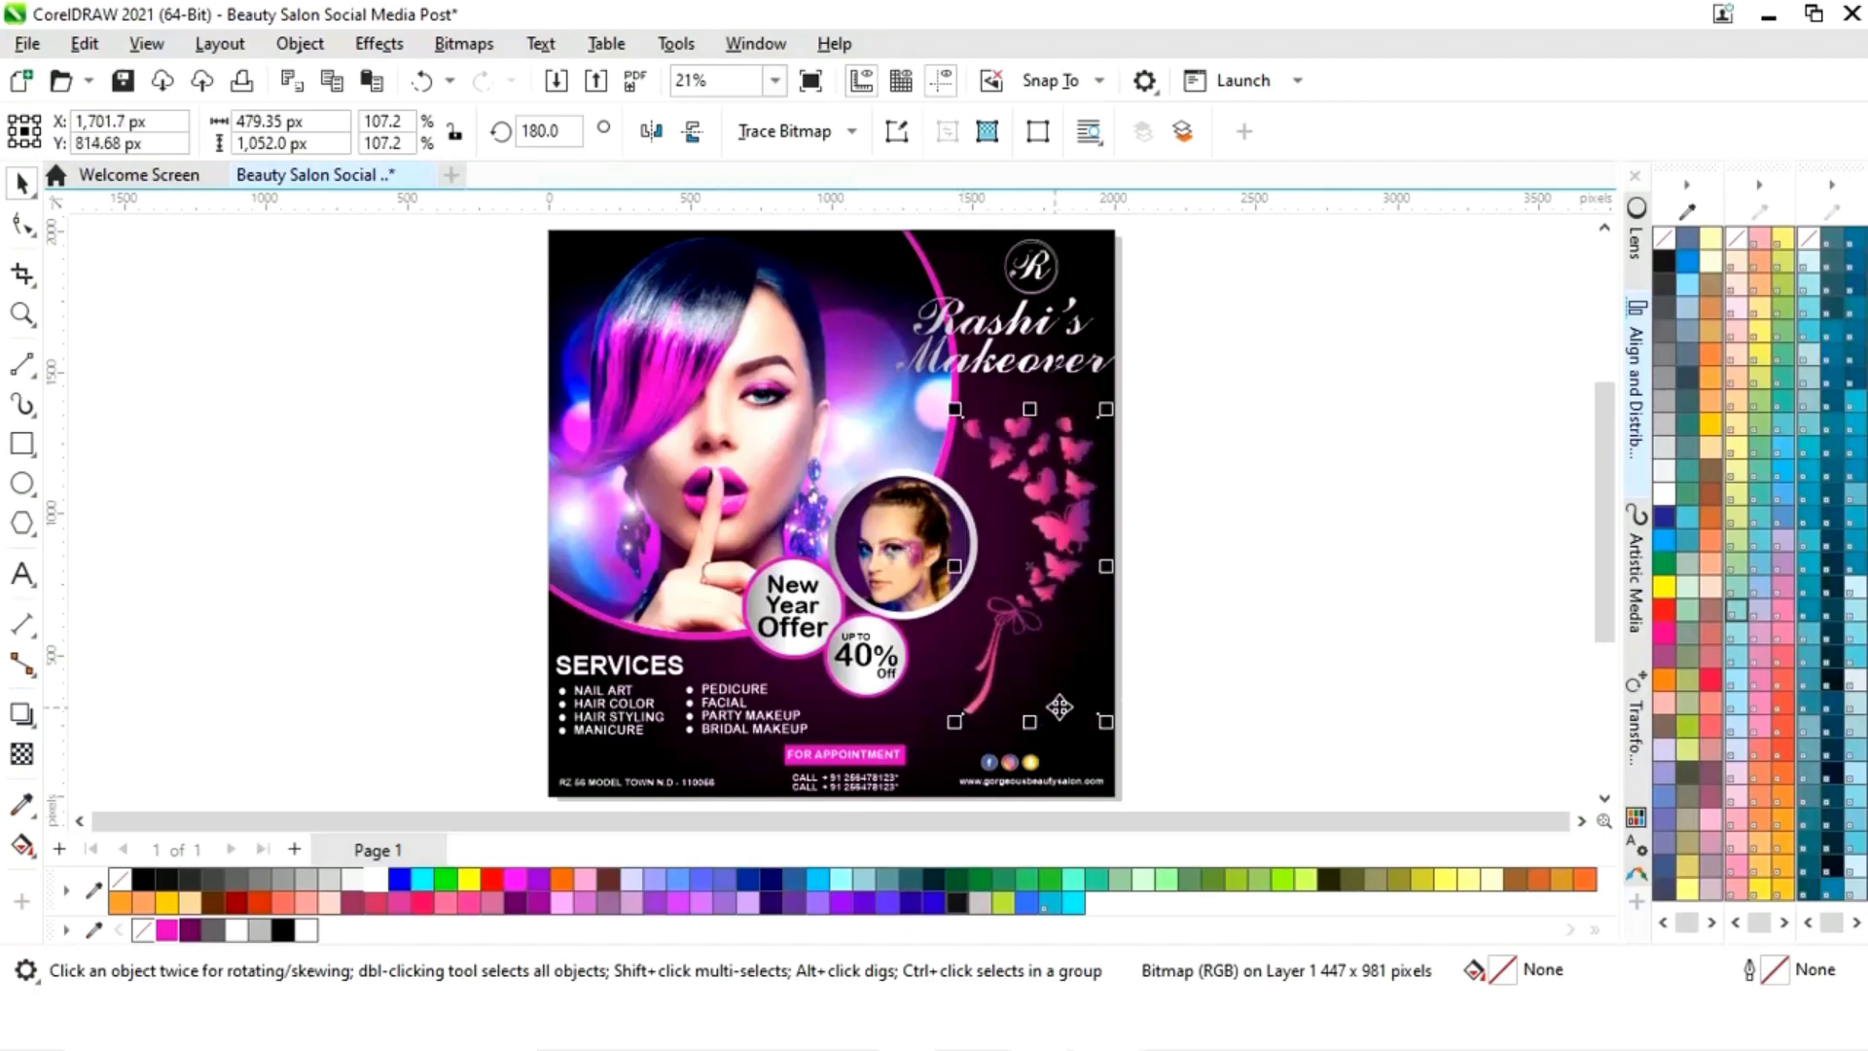
mouse_move(955, 721)
mouse_down()
mouse_move(926, 739)
mouse_move(946, 739)
mouse_up()
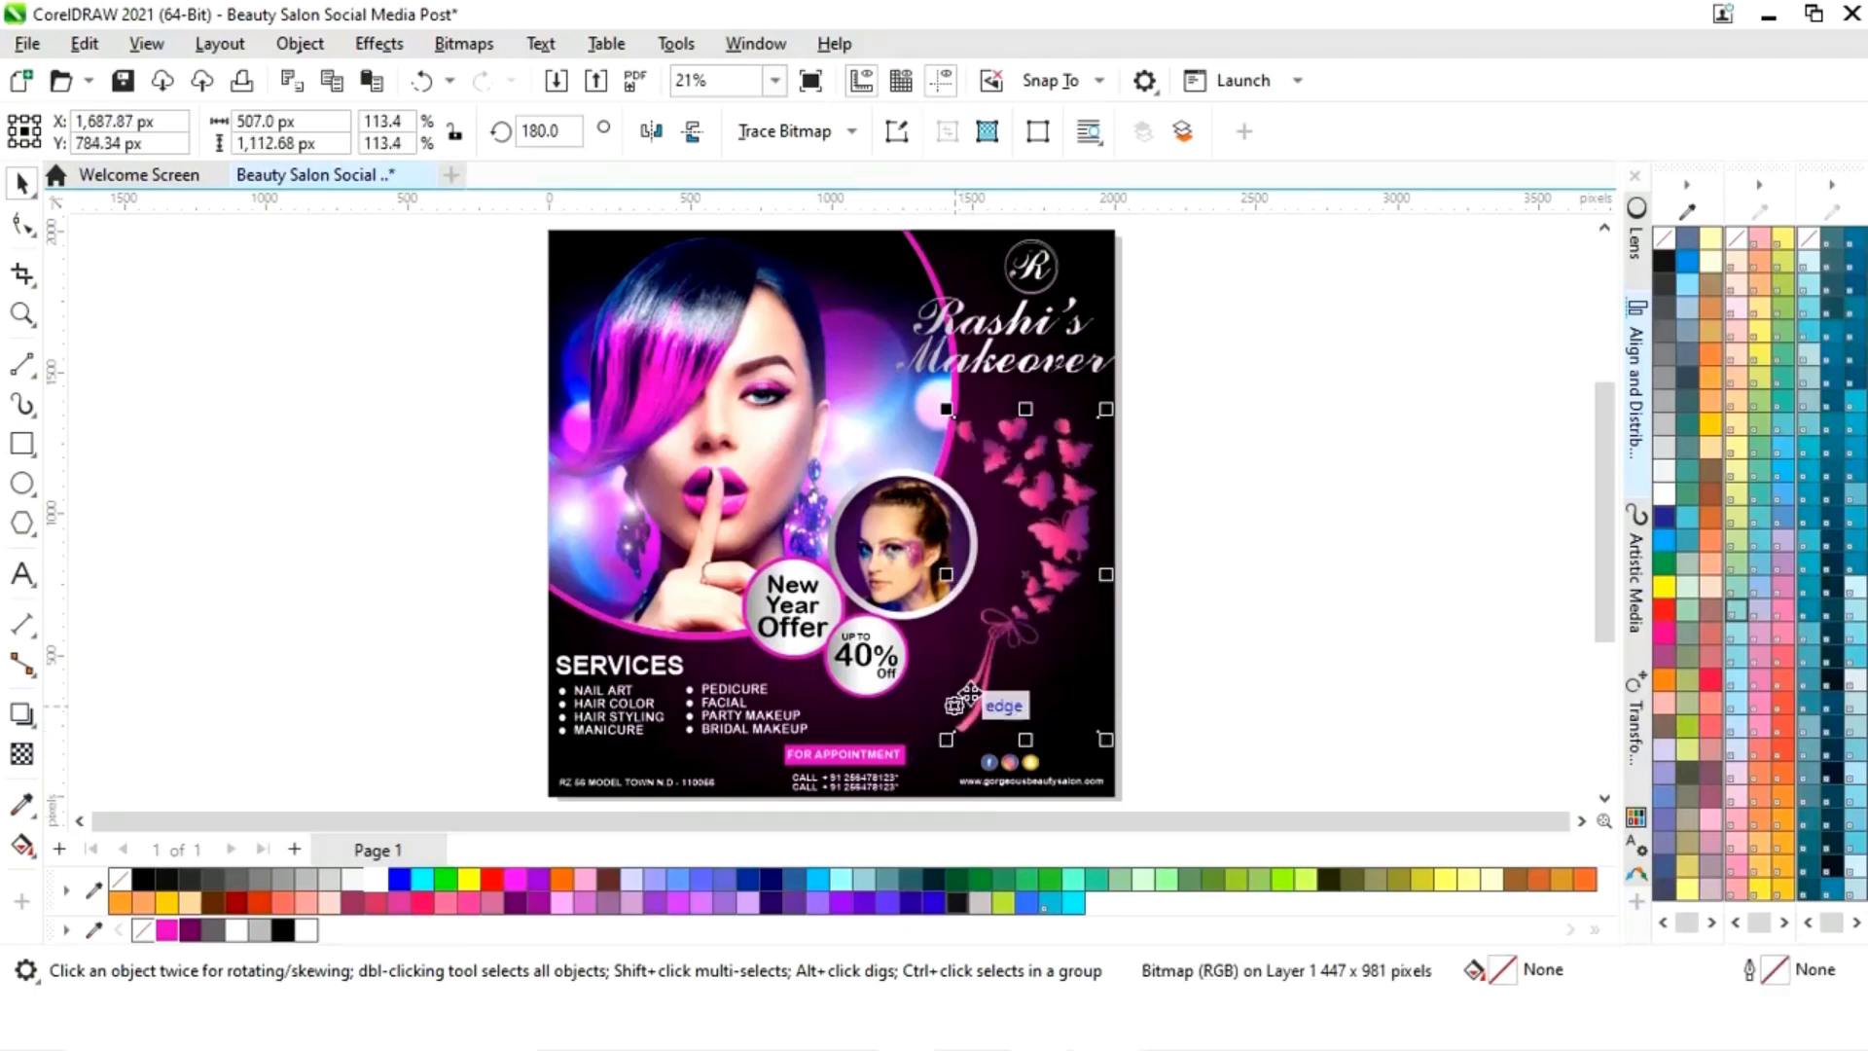
drag(1125, 654, 1118, 658)
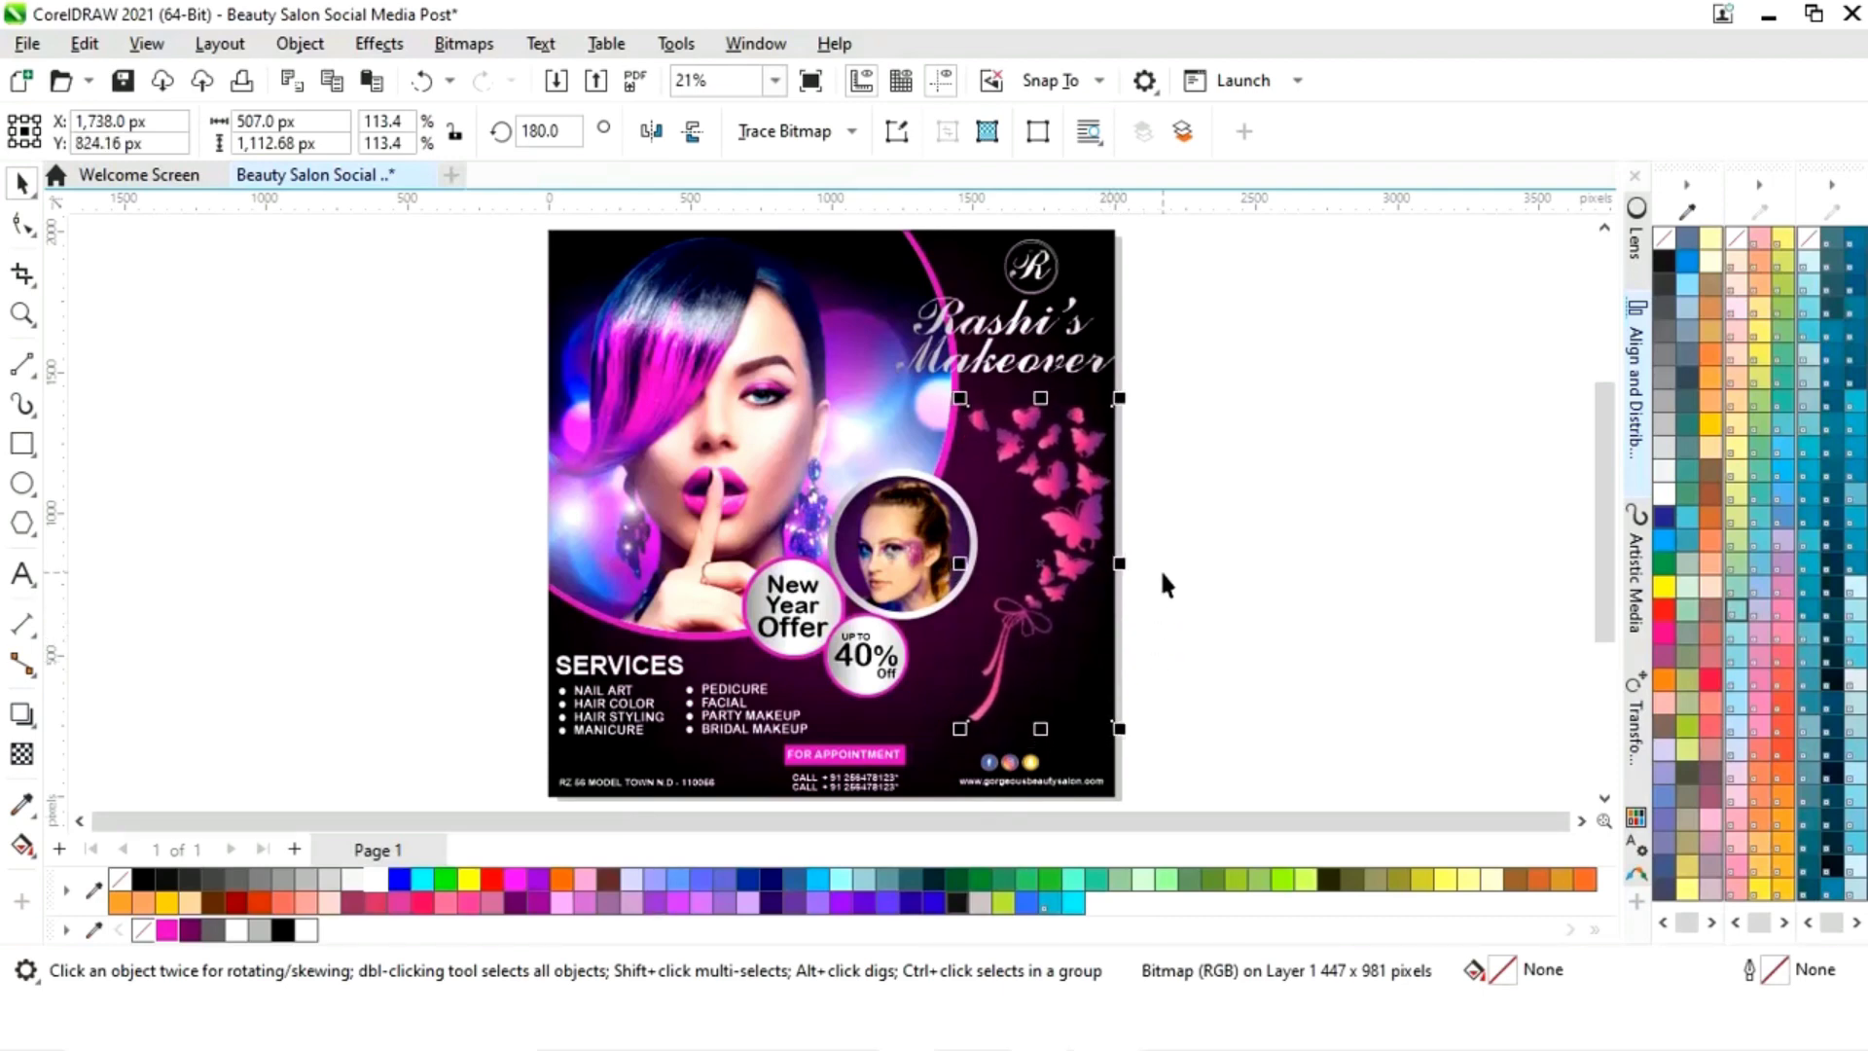
key(Left)
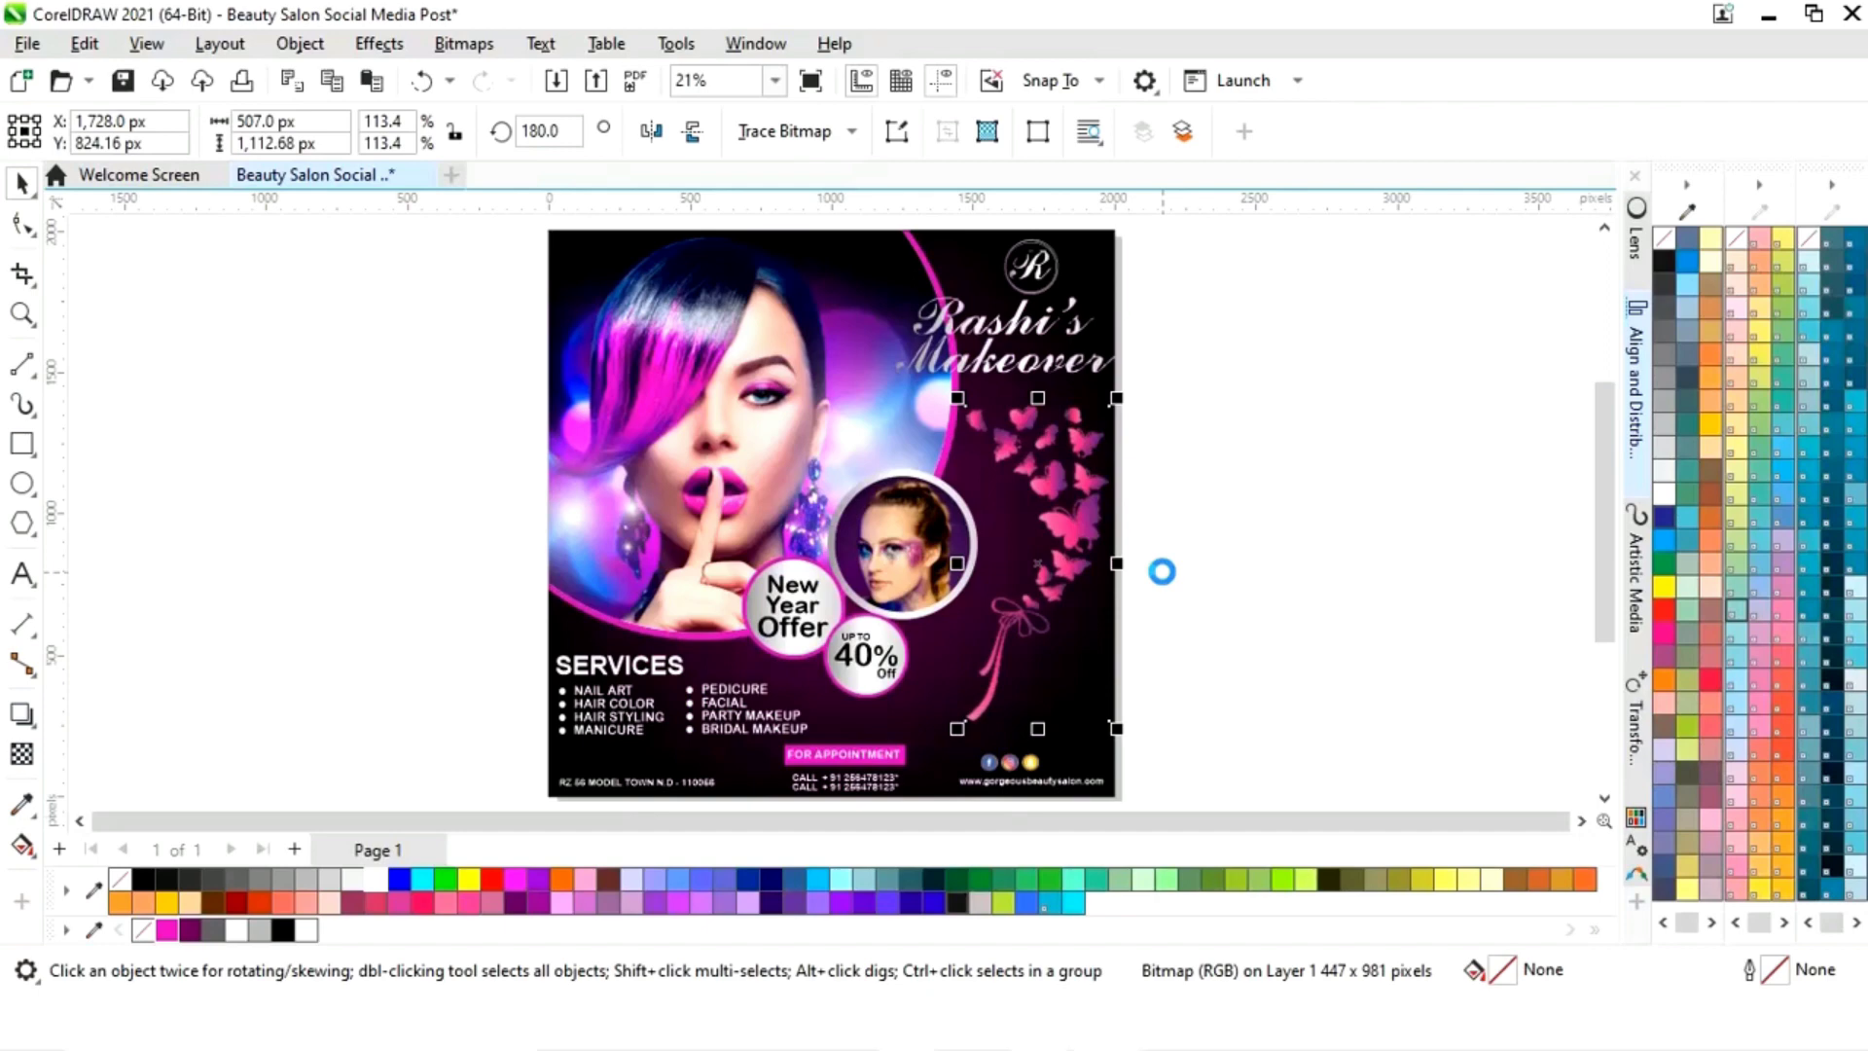
click(1442, 582)
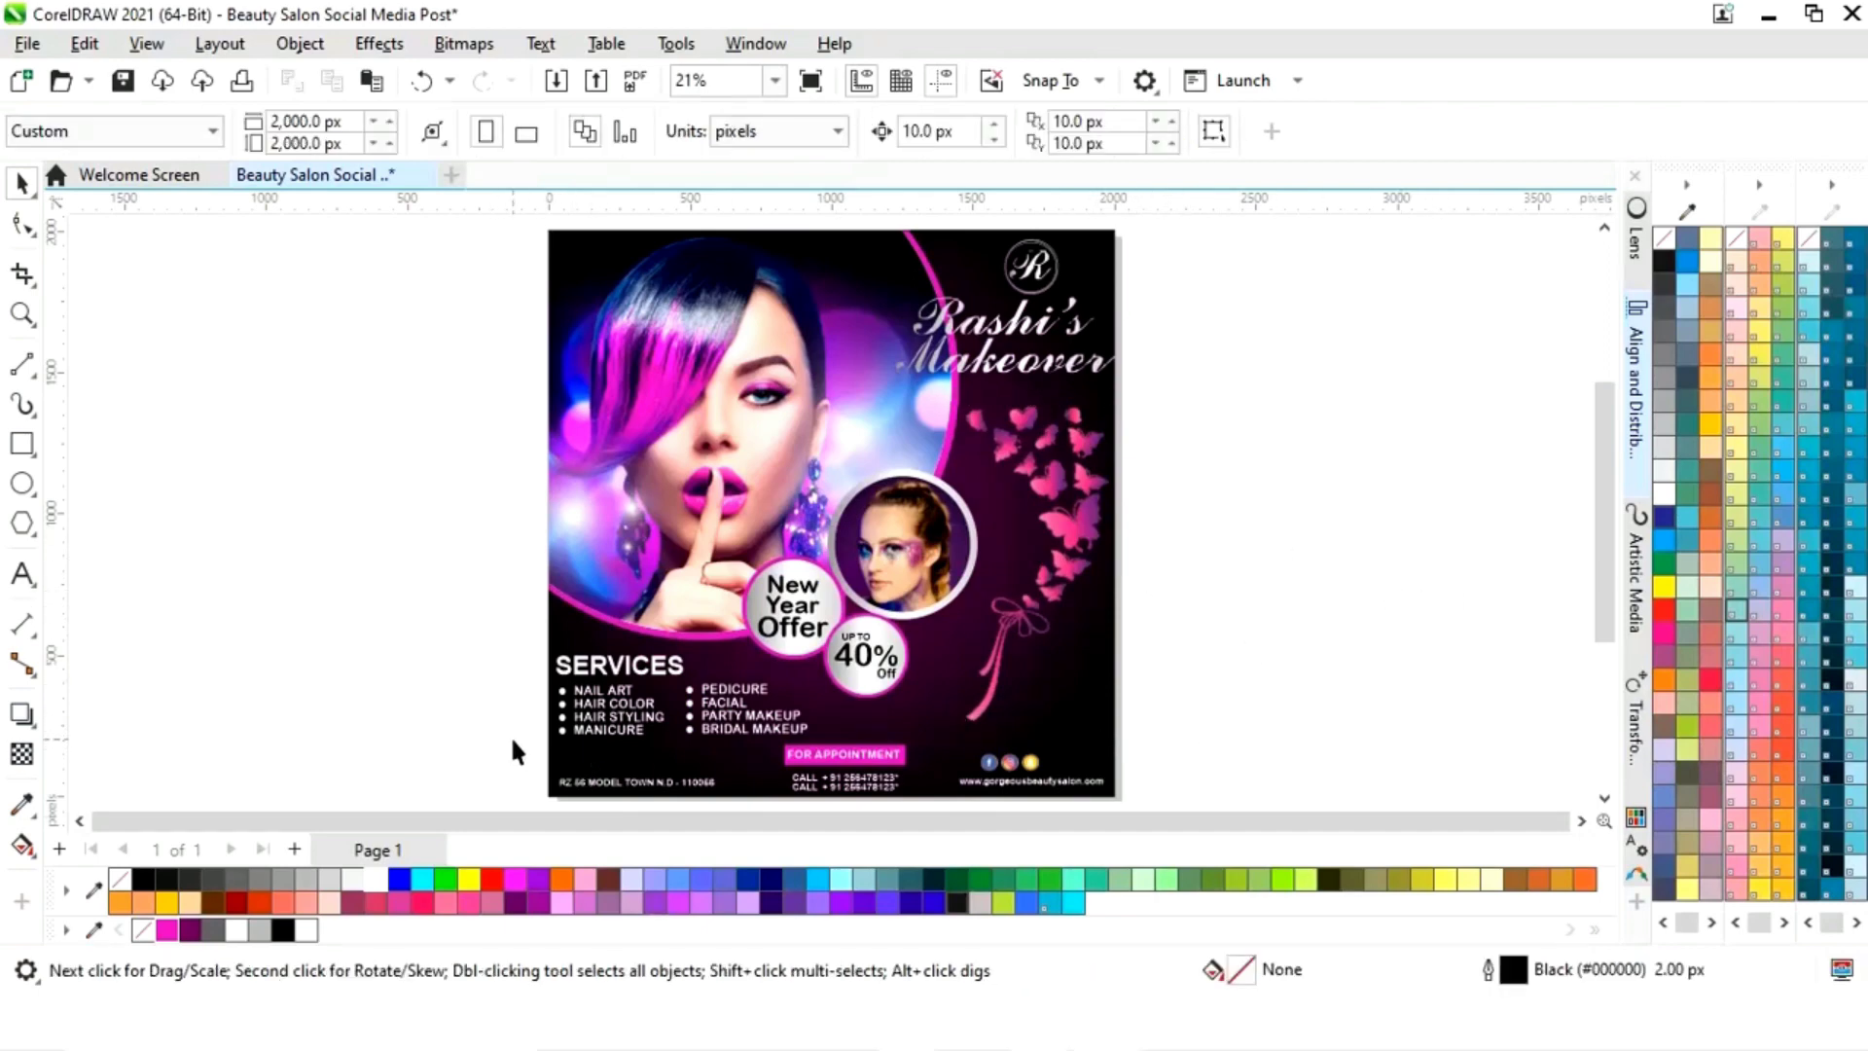
Step: Lower the FOR APPOINTMENT bar slightly and shift the social icons right above the website address
drag(513, 742, 958, 793)
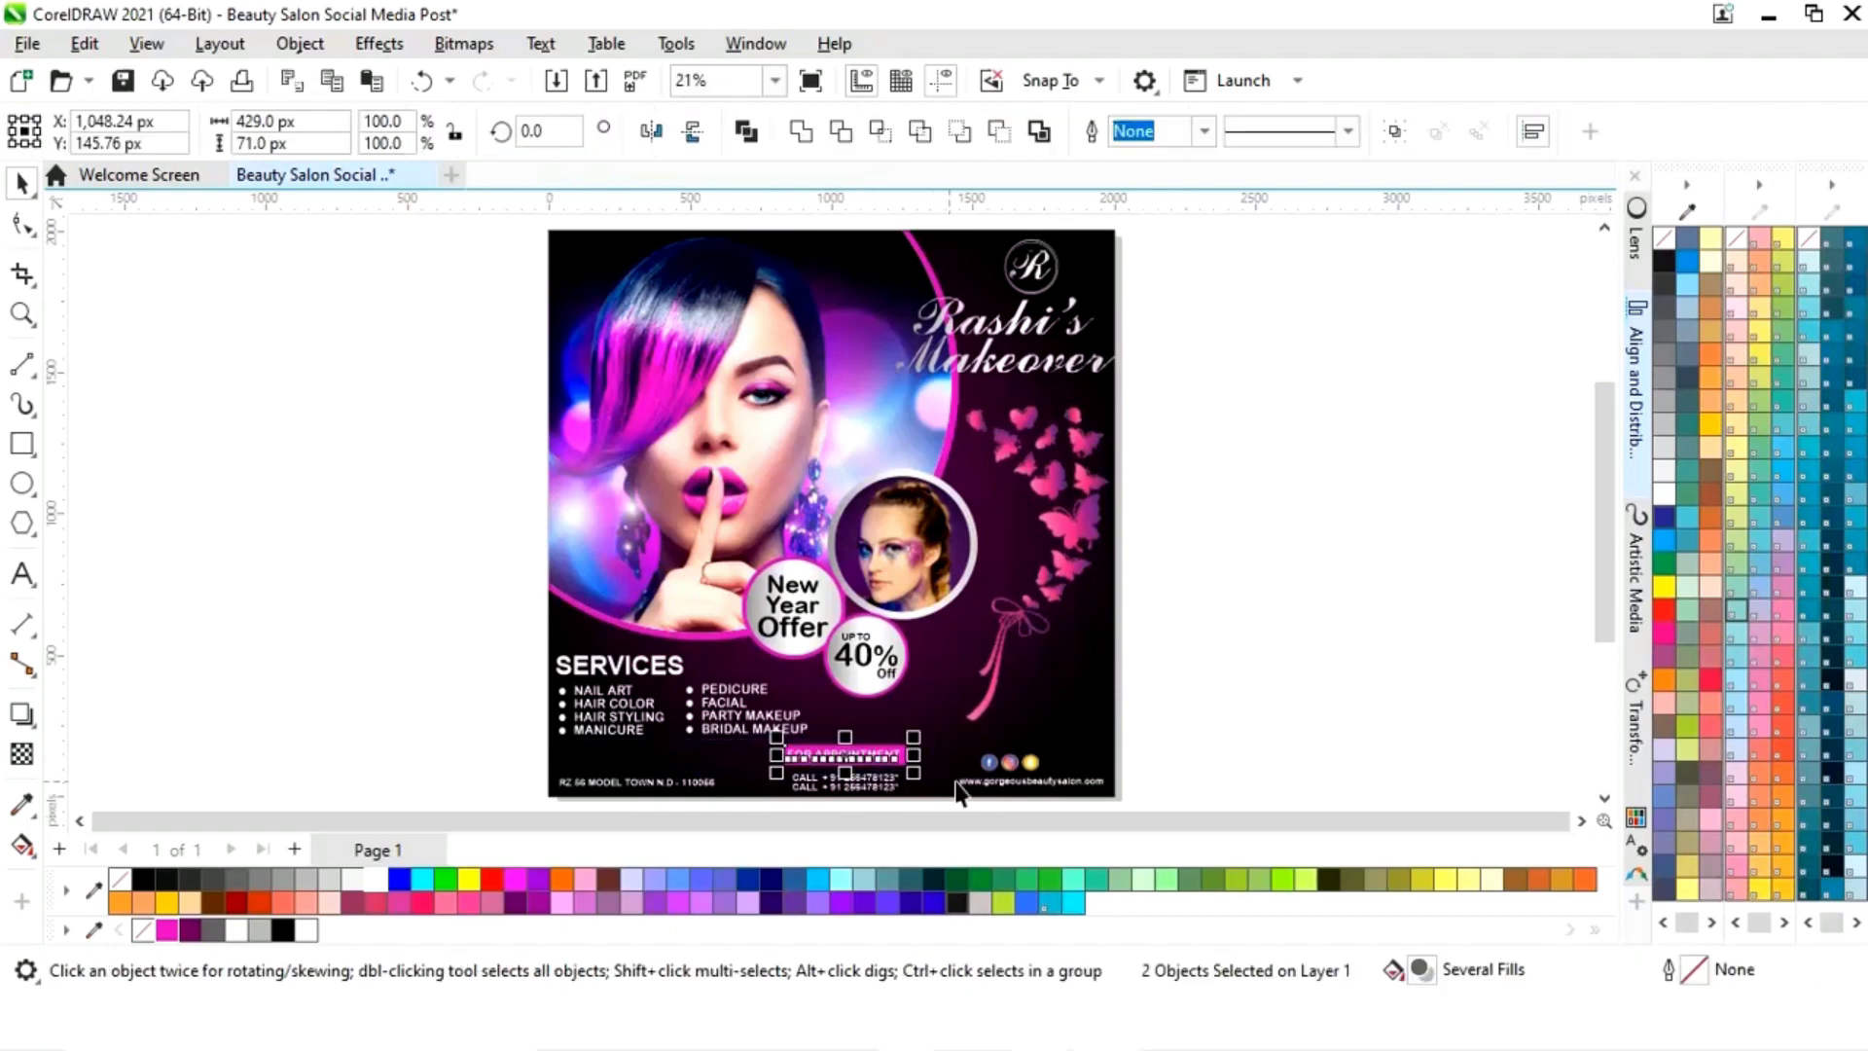
click(1284, 689)
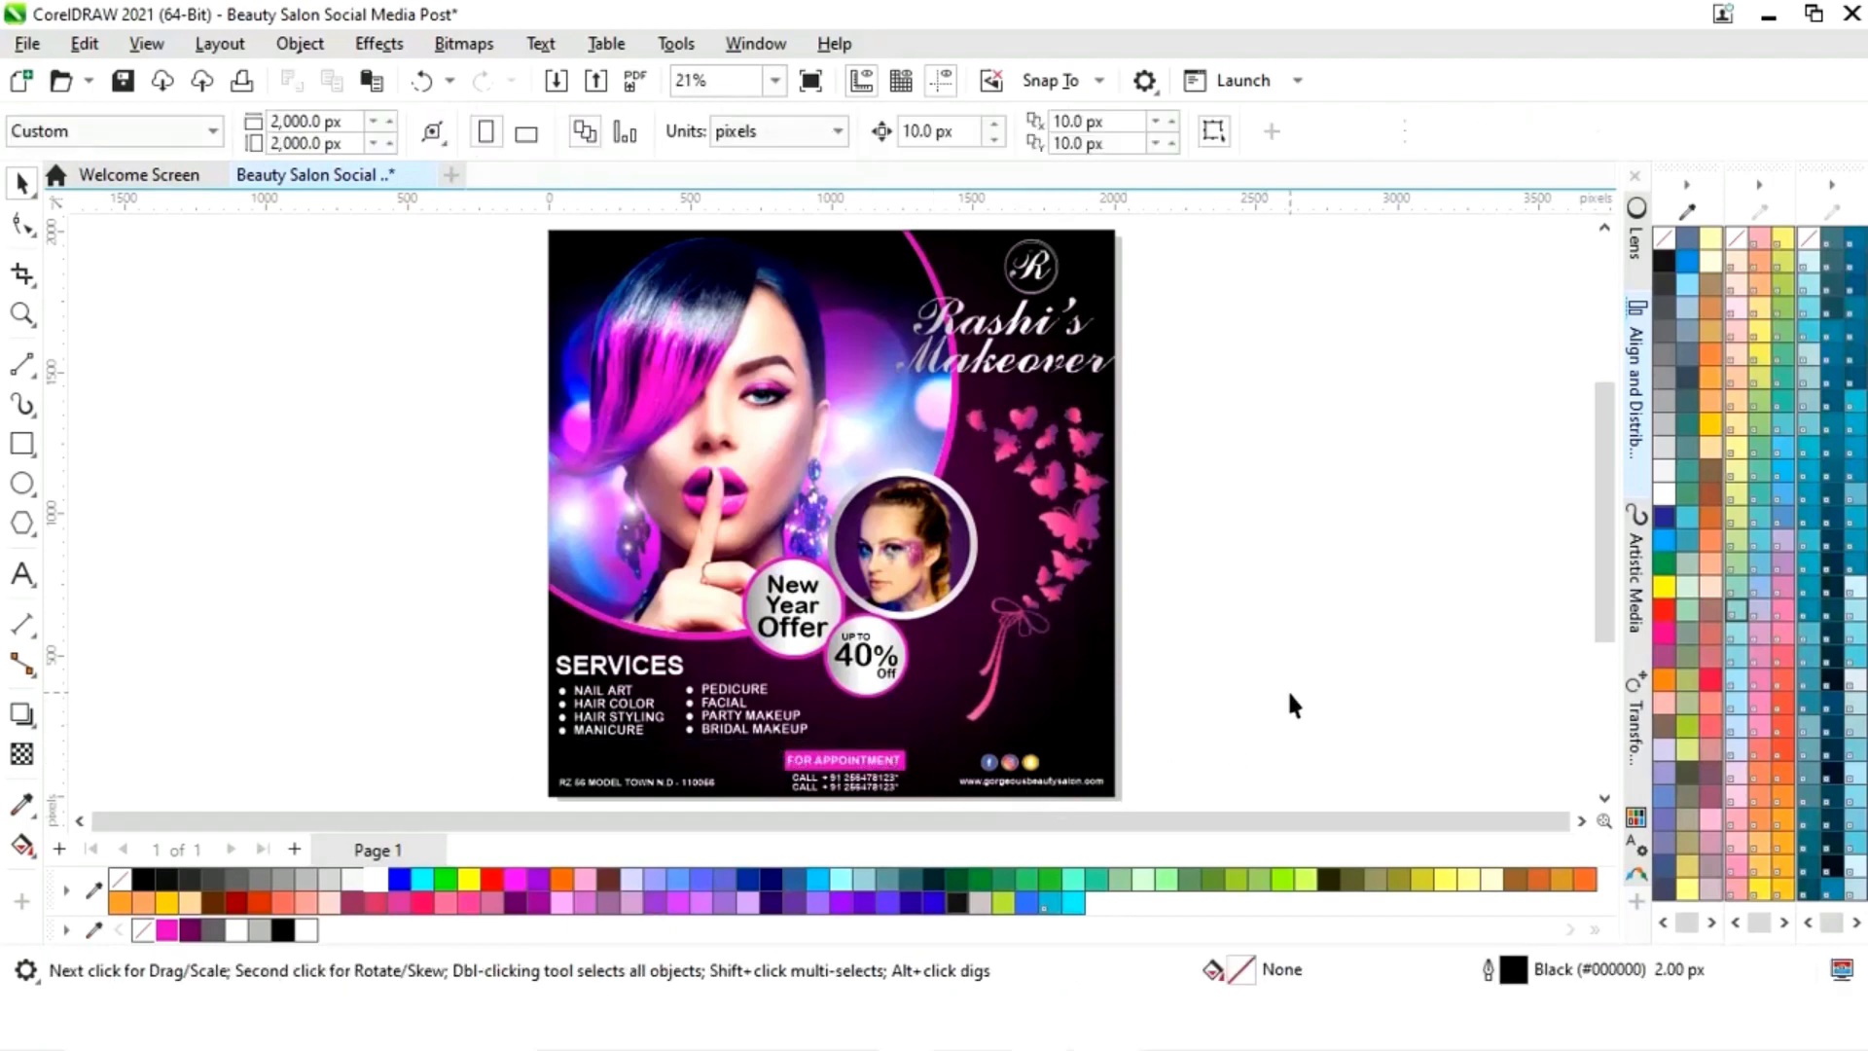
click(1034, 765)
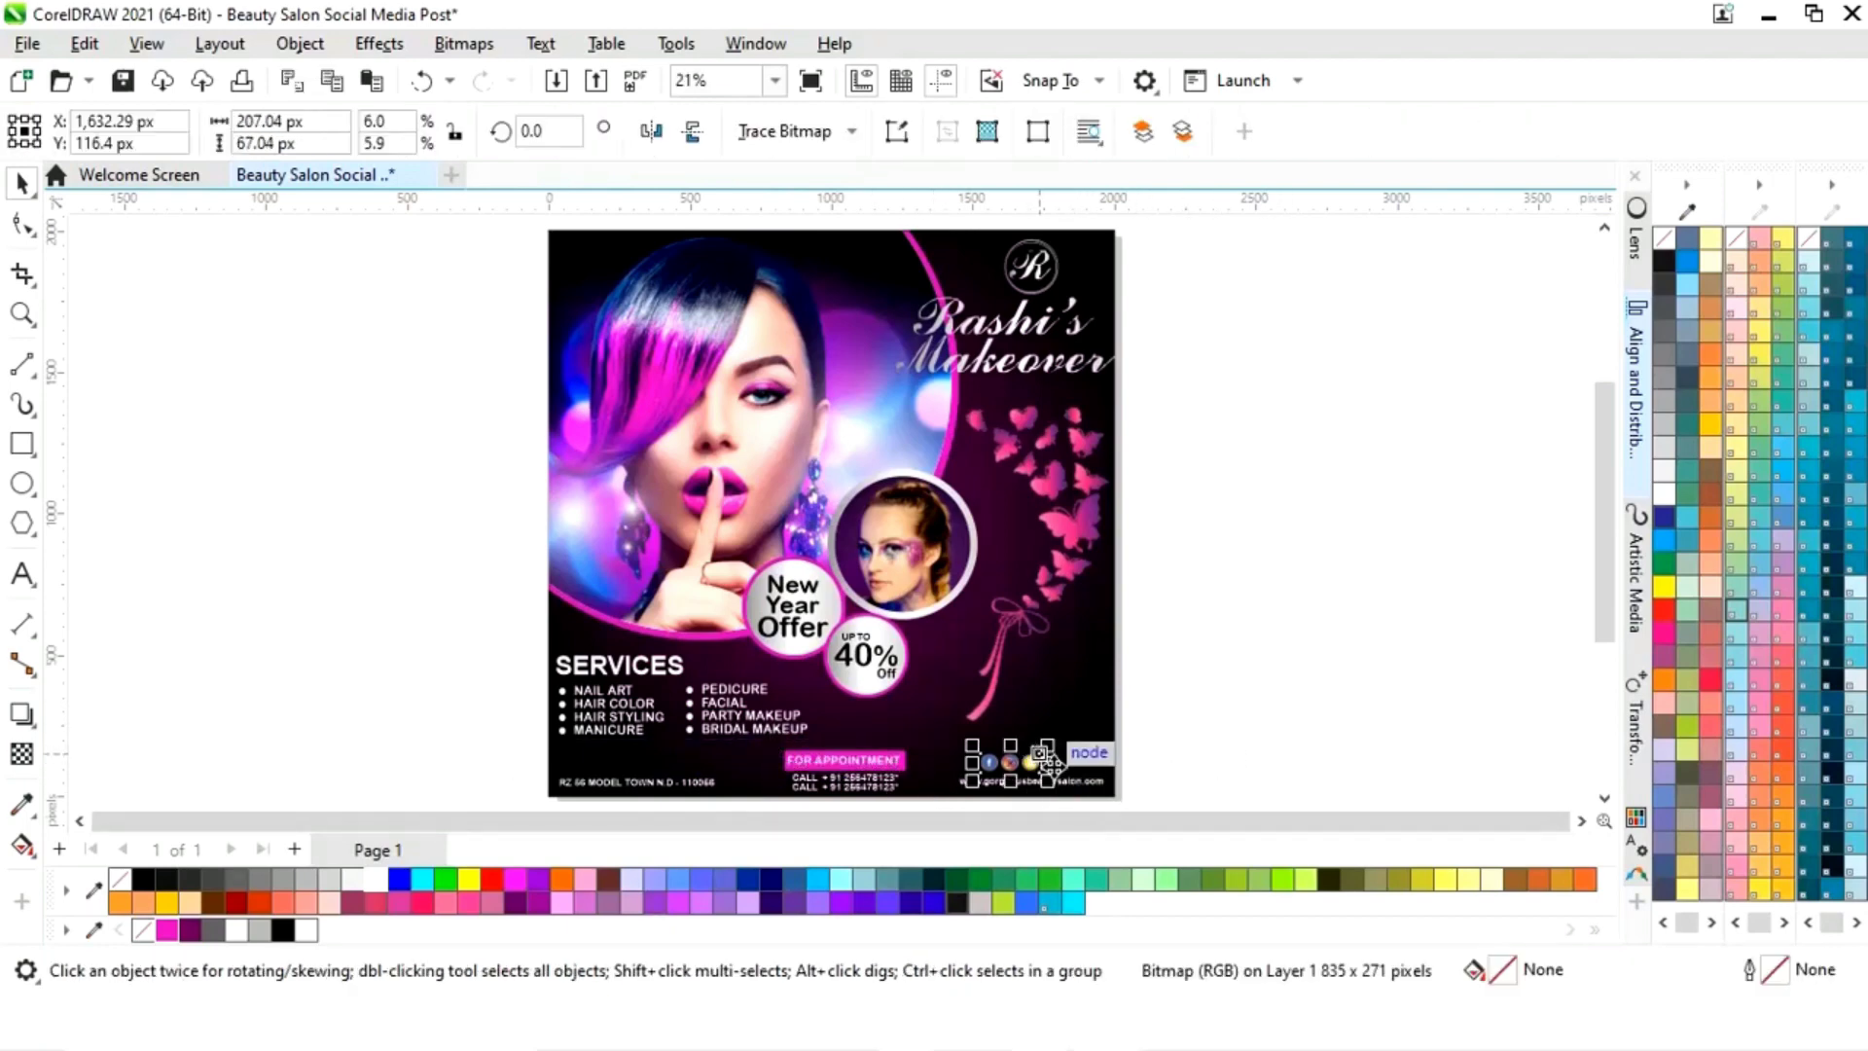
shift+click(1080, 788)
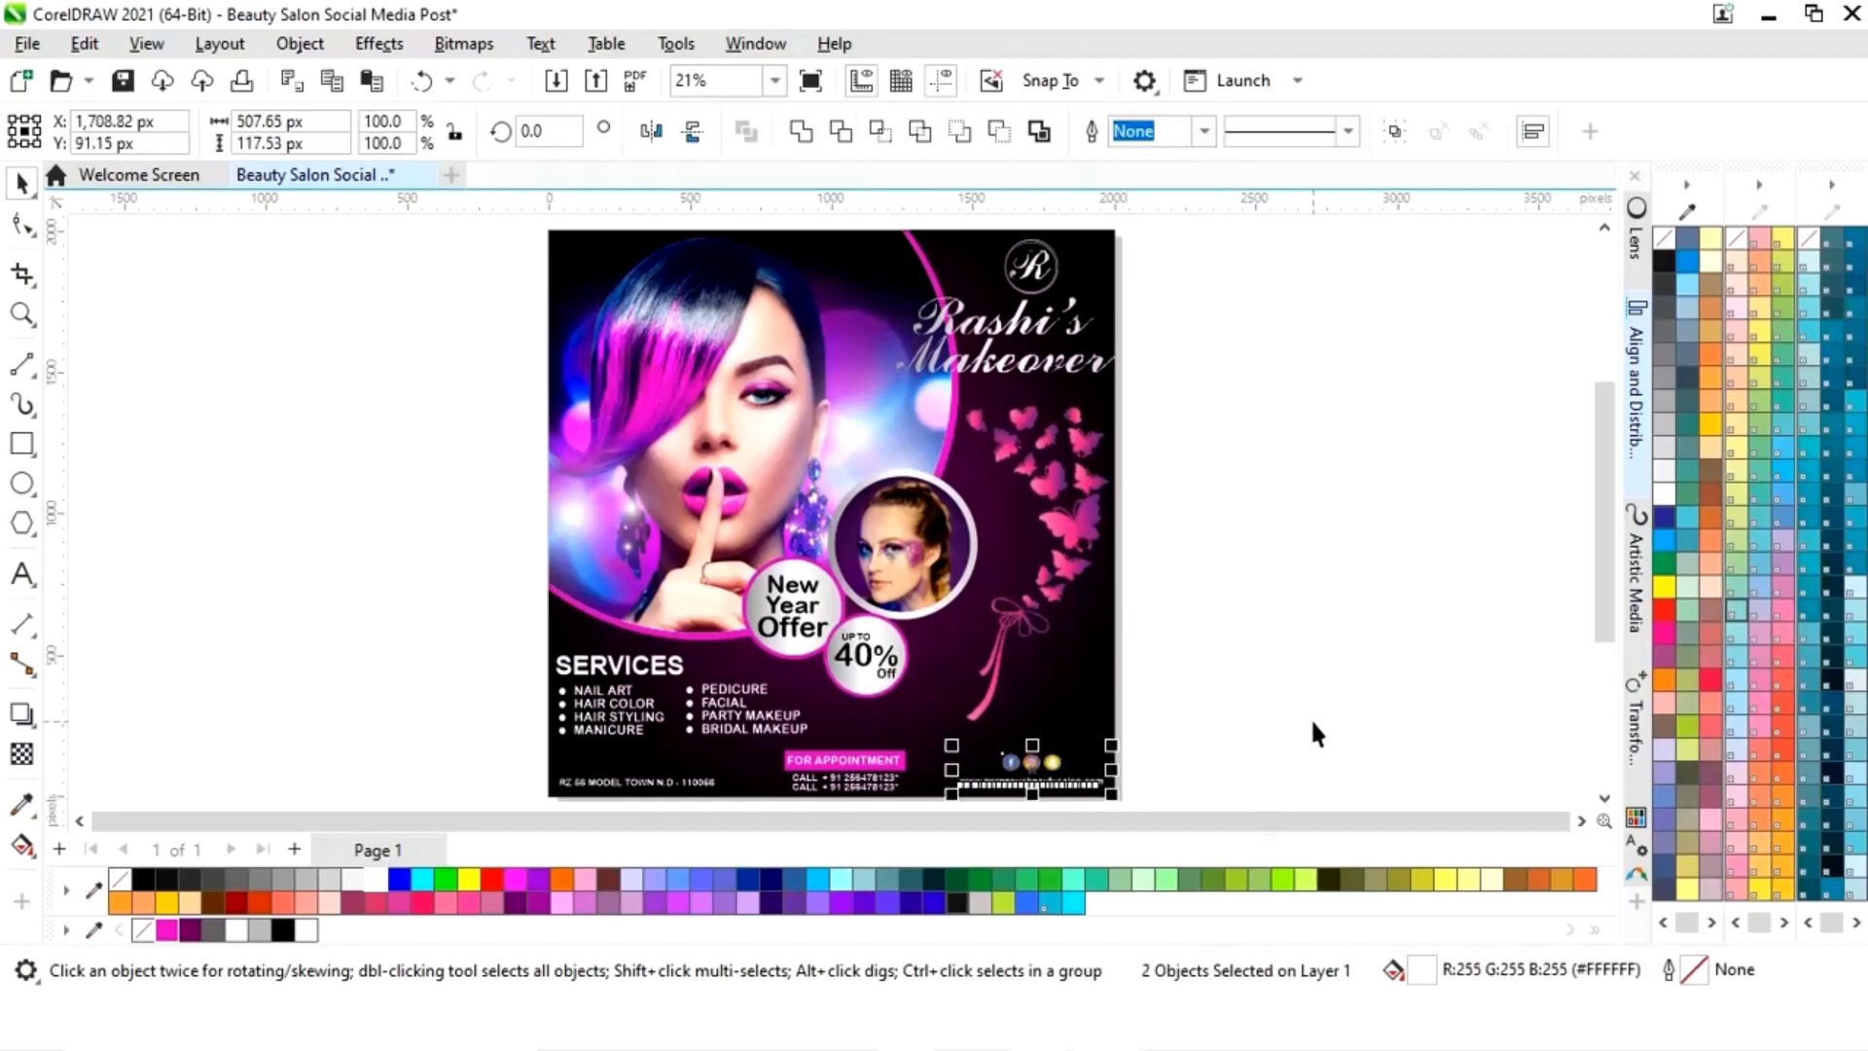
click(1311, 716)
click(1051, 766)
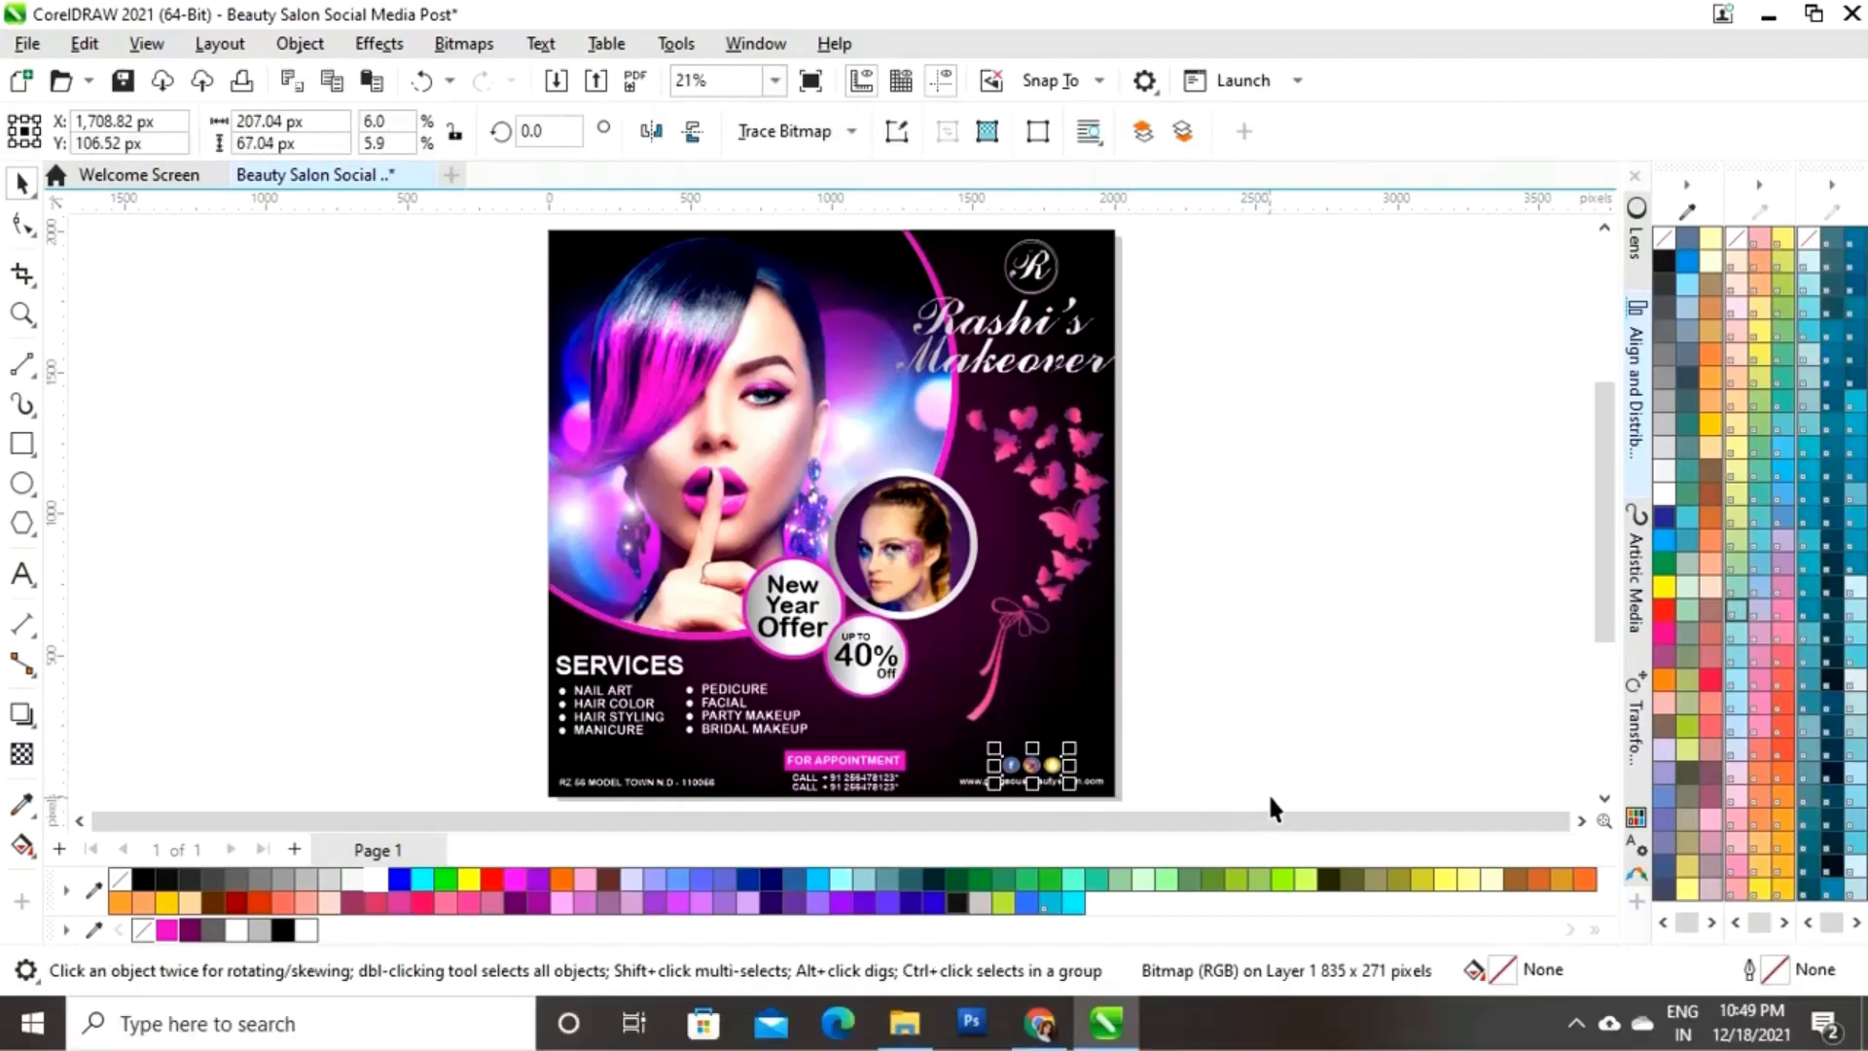
click(1277, 713)
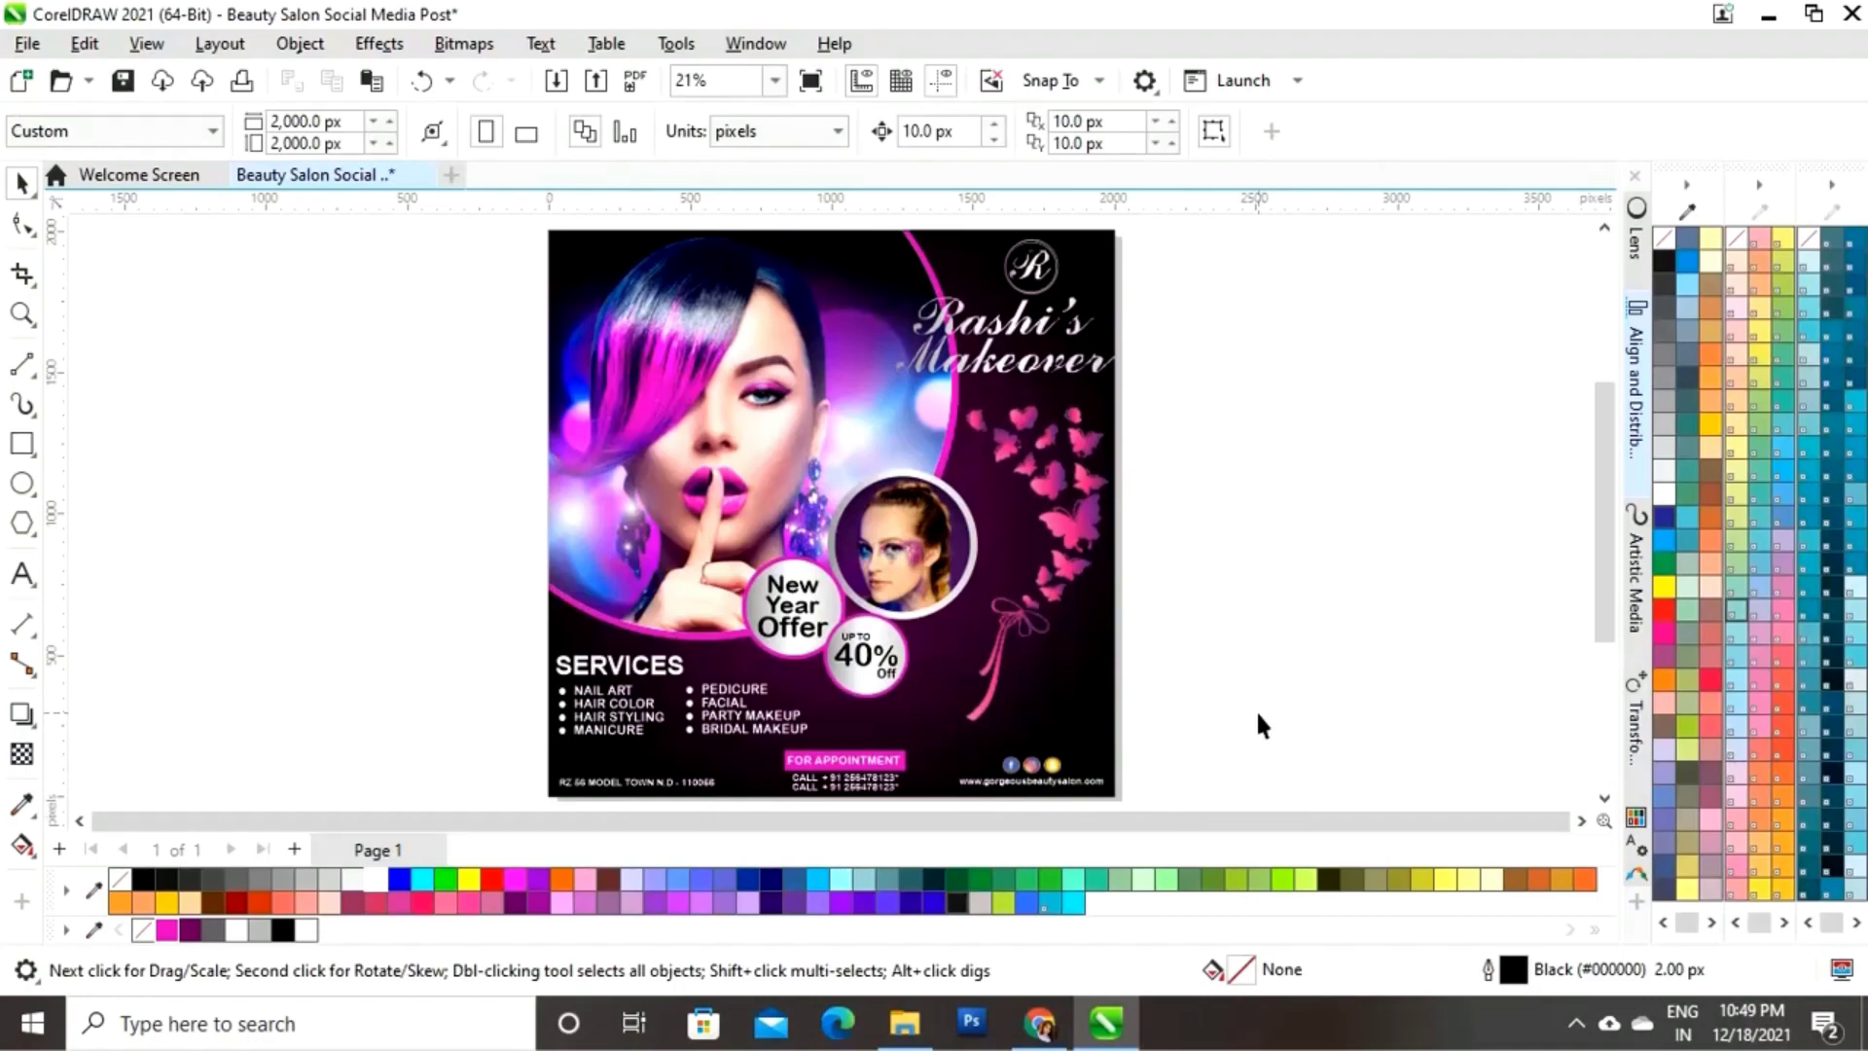